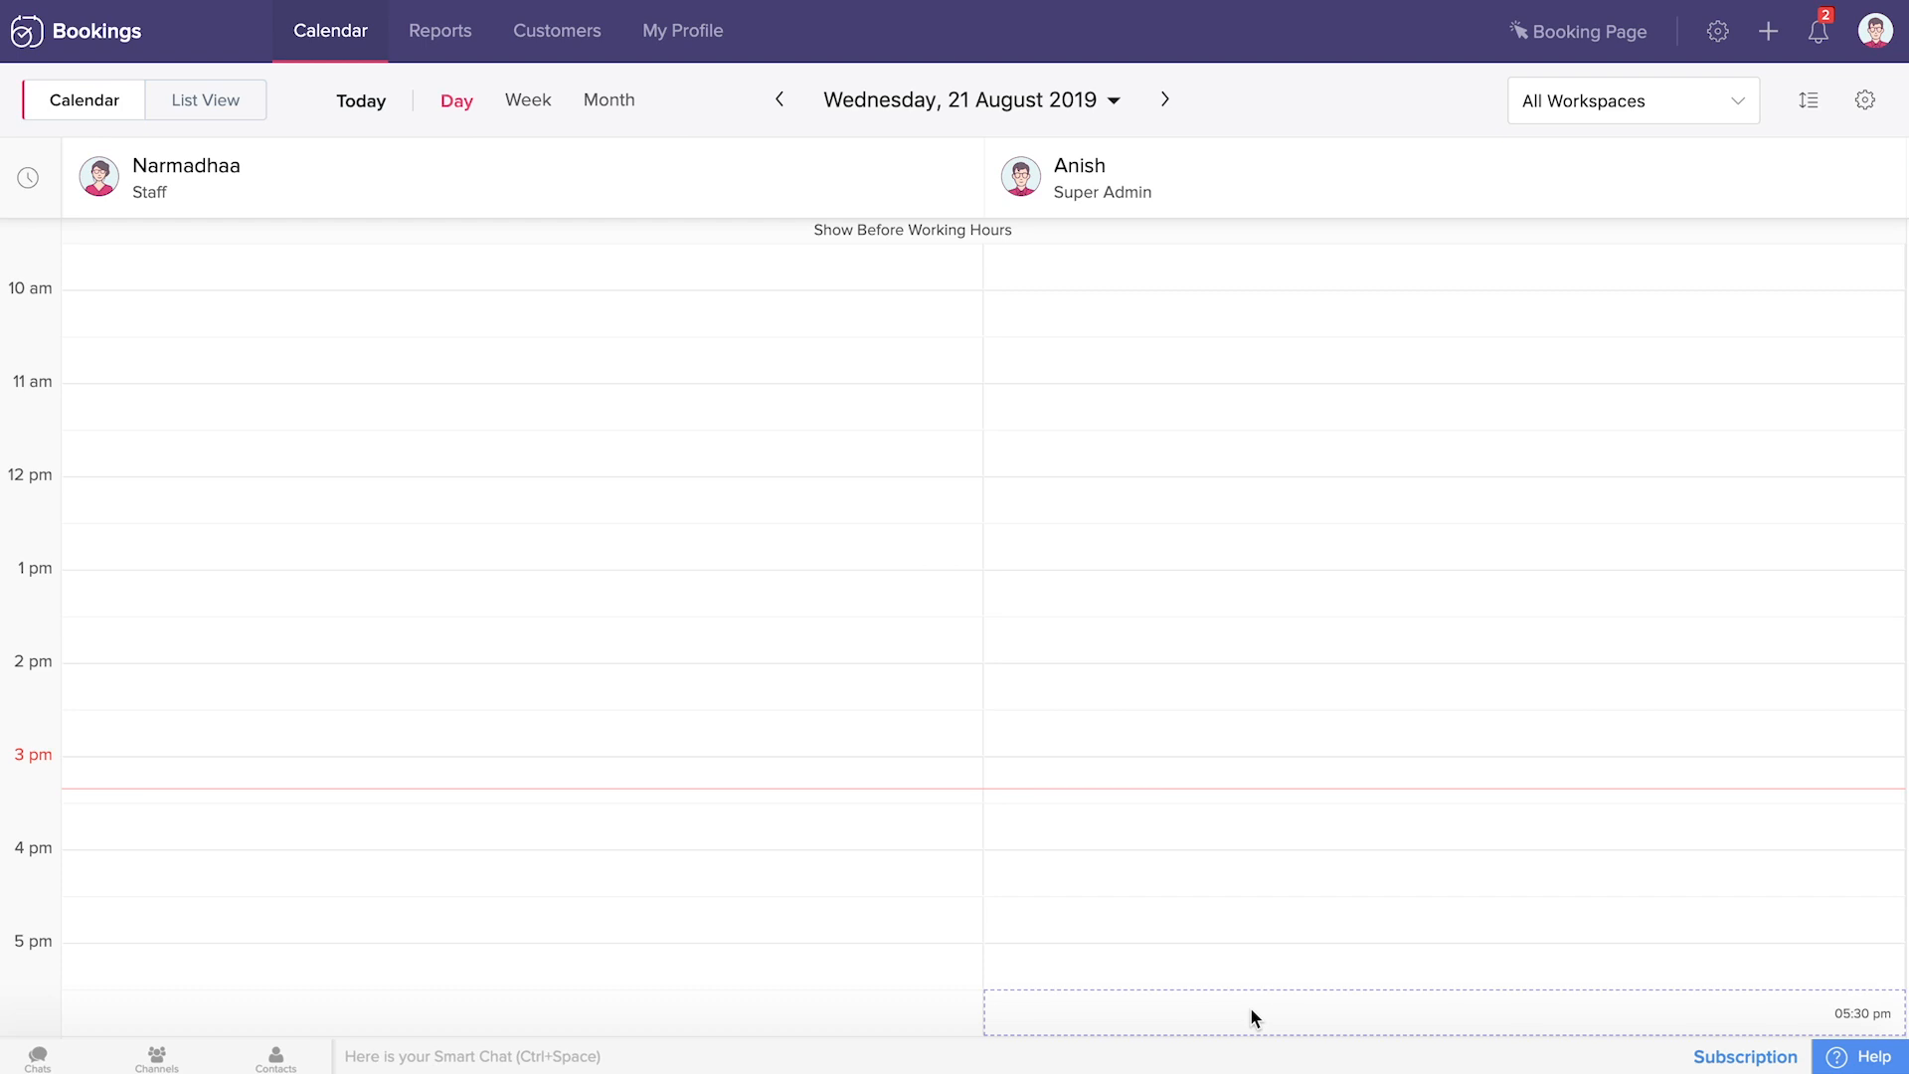
Switch the calendar to the month view and review the appointment details for 14 and 29 August 2019.
click(610, 103)
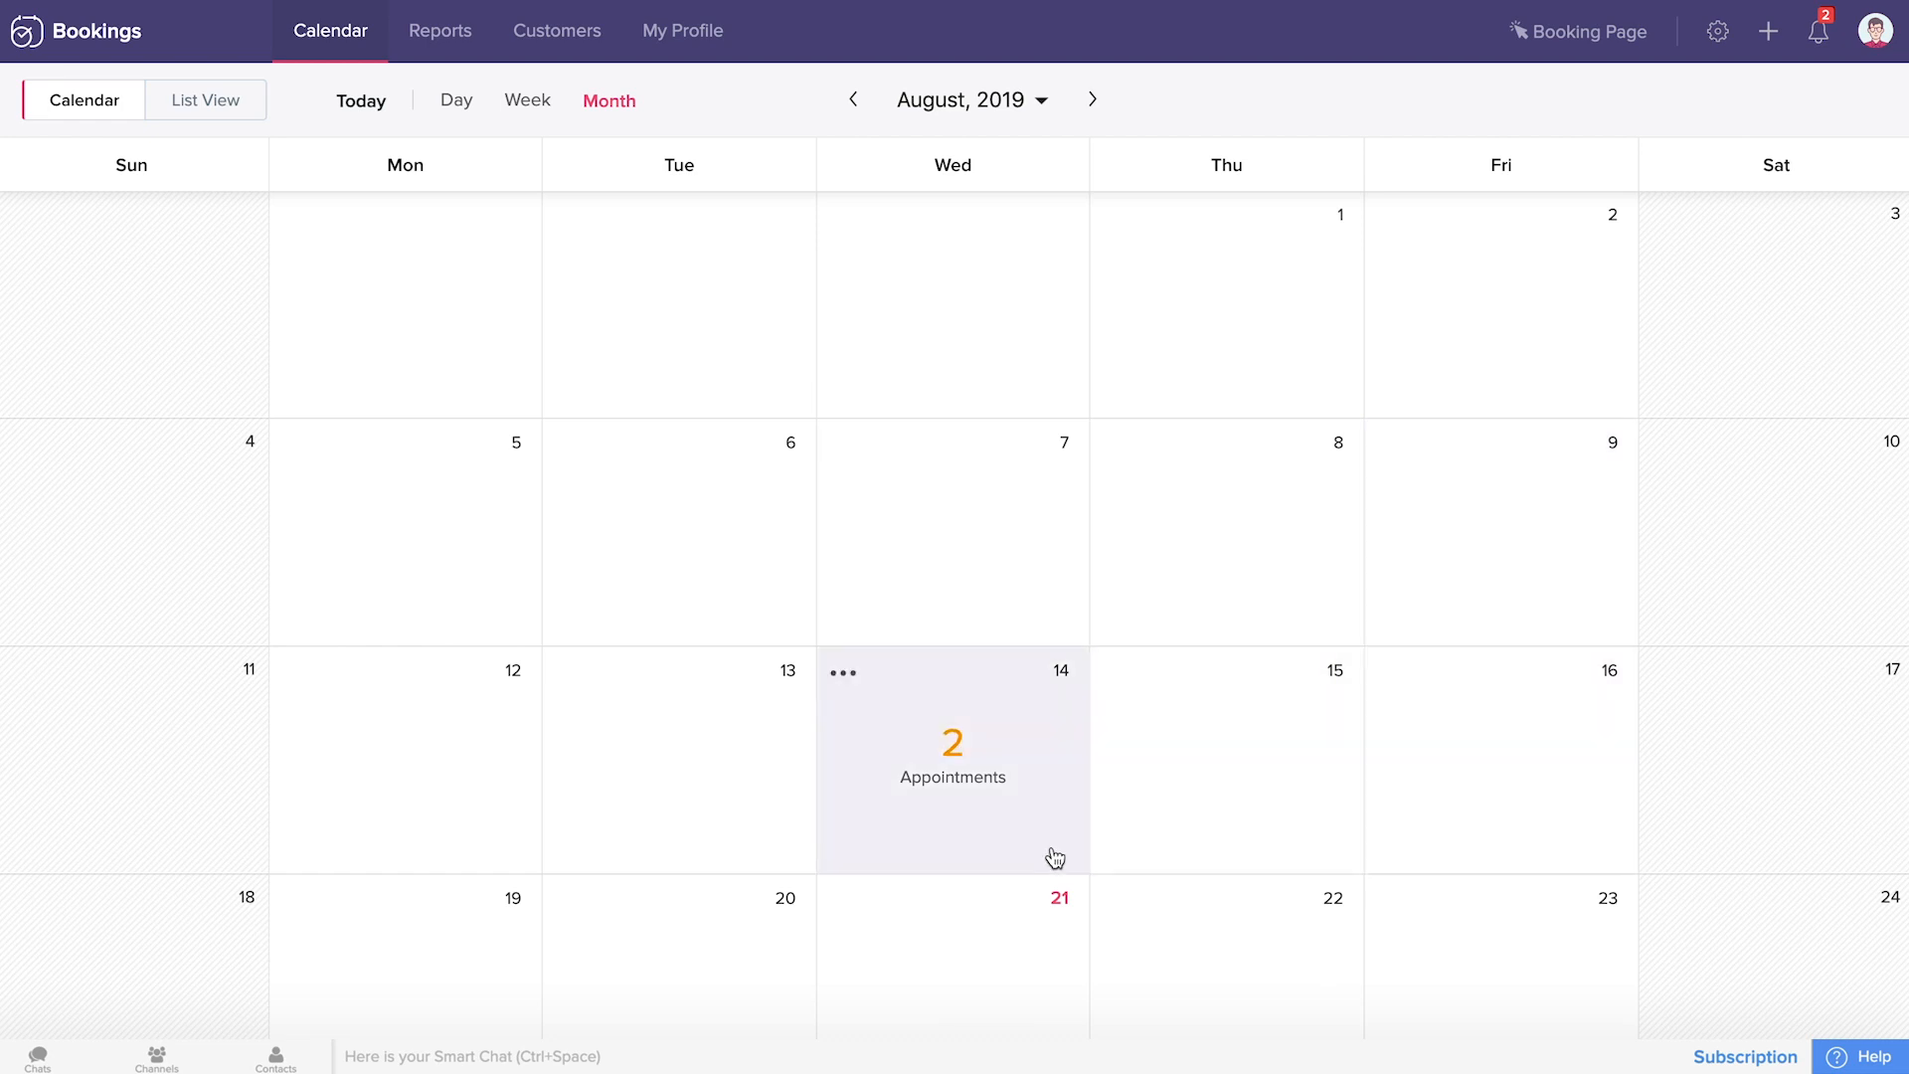
click(967, 761)
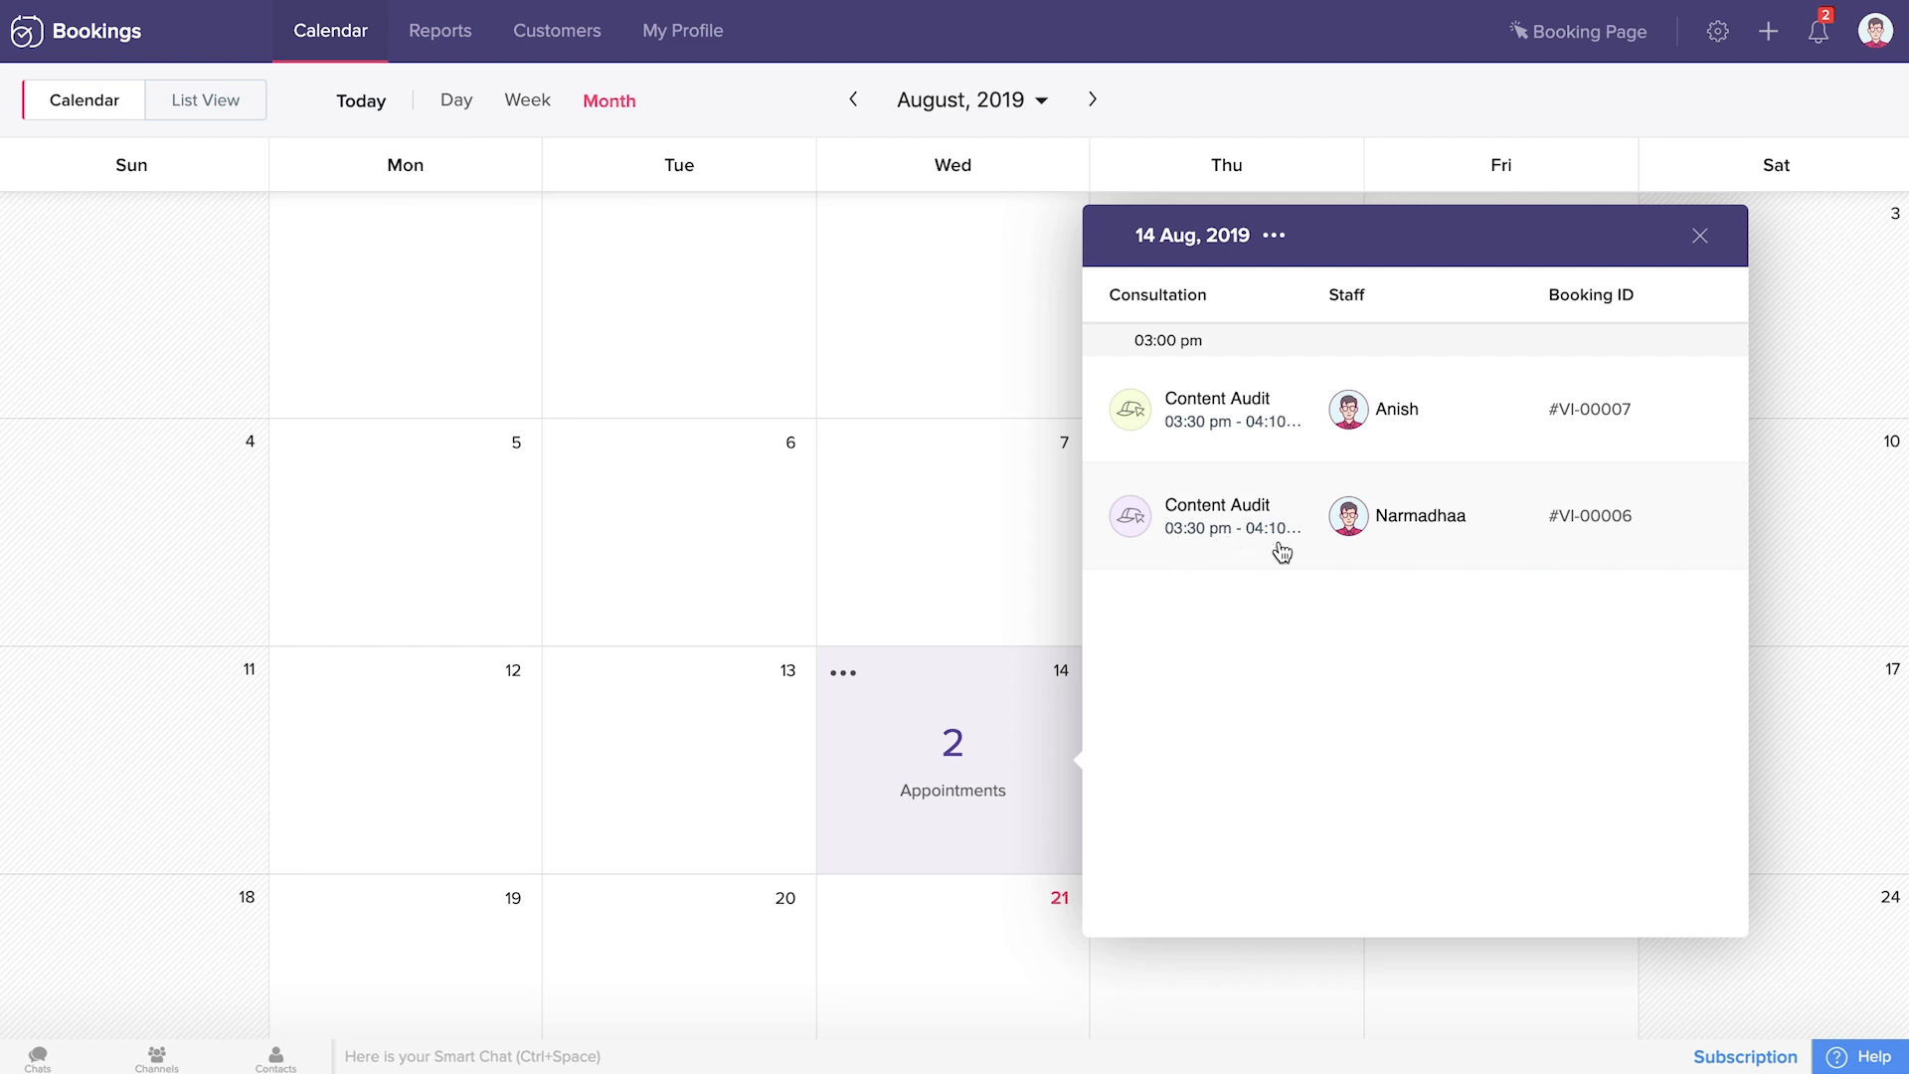
click(1702, 240)
scroll(1296, 573, down, 3)
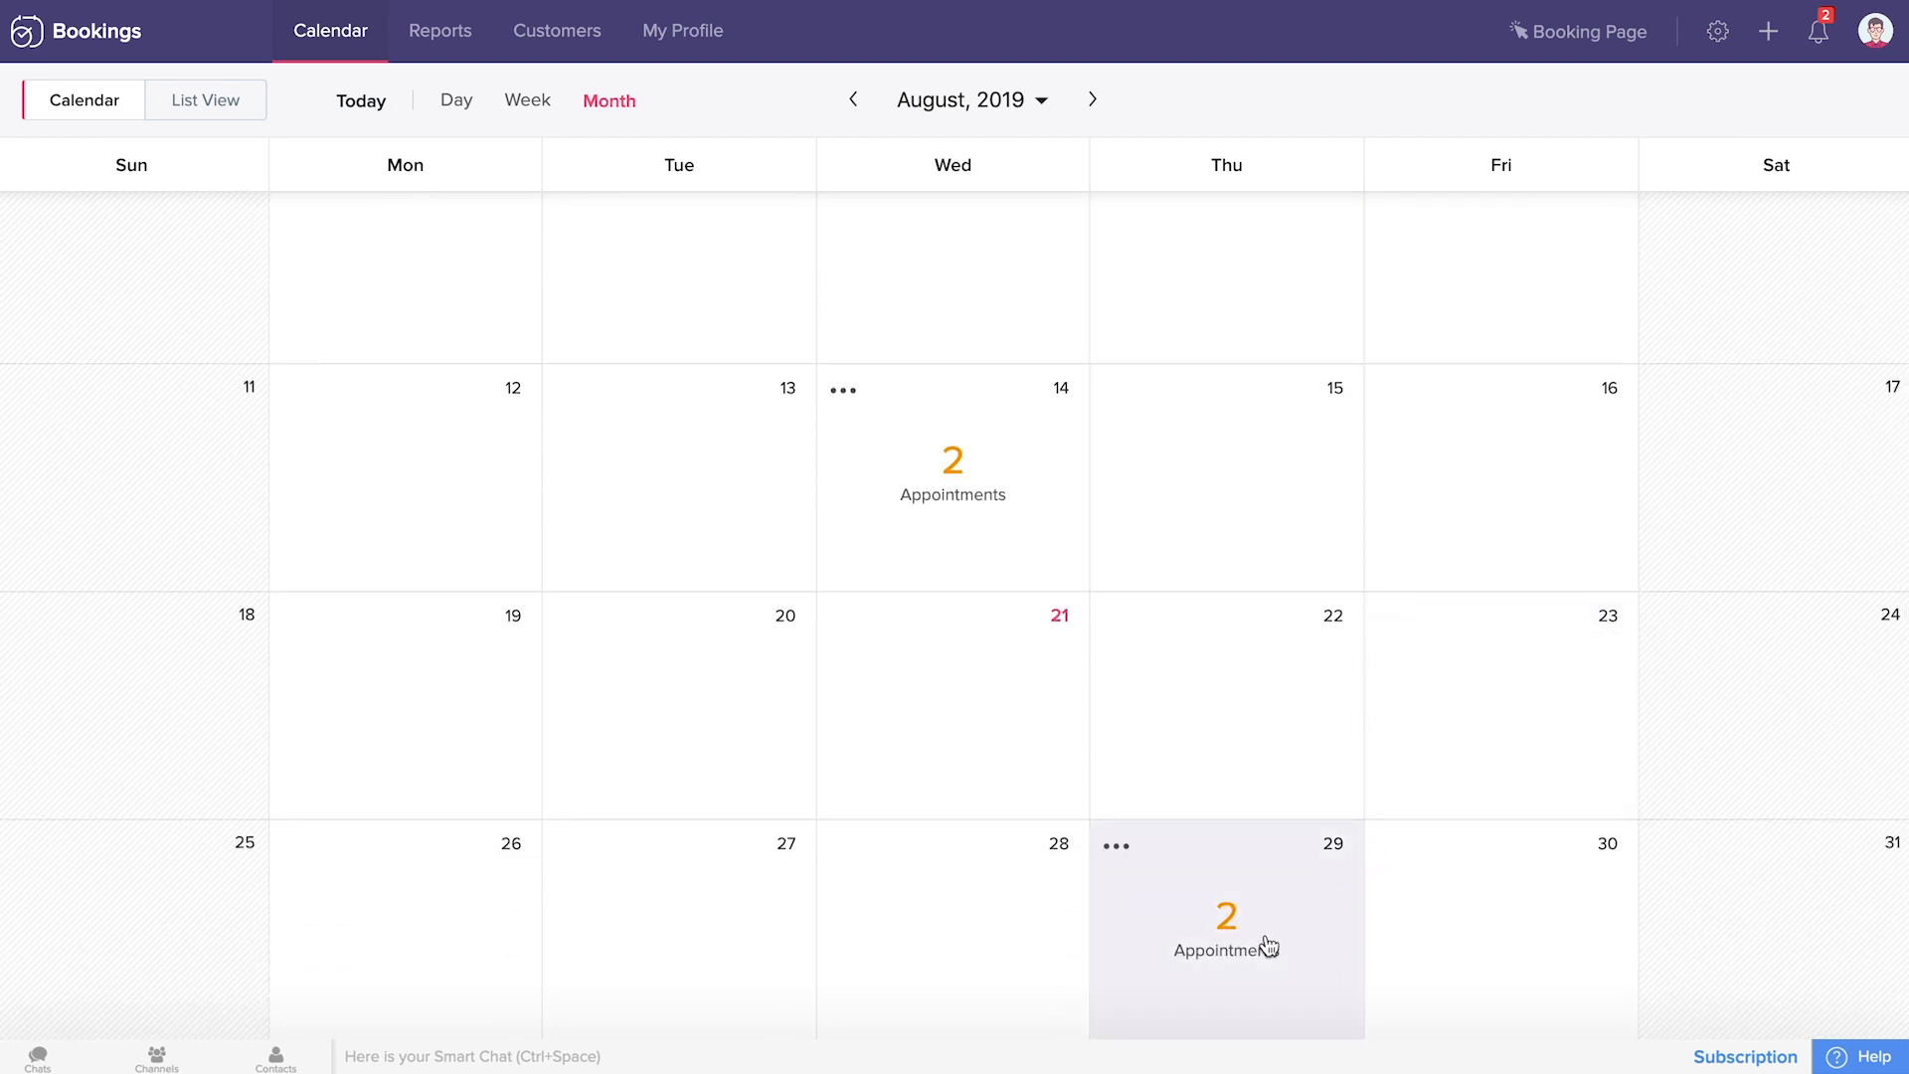
click(1269, 946)
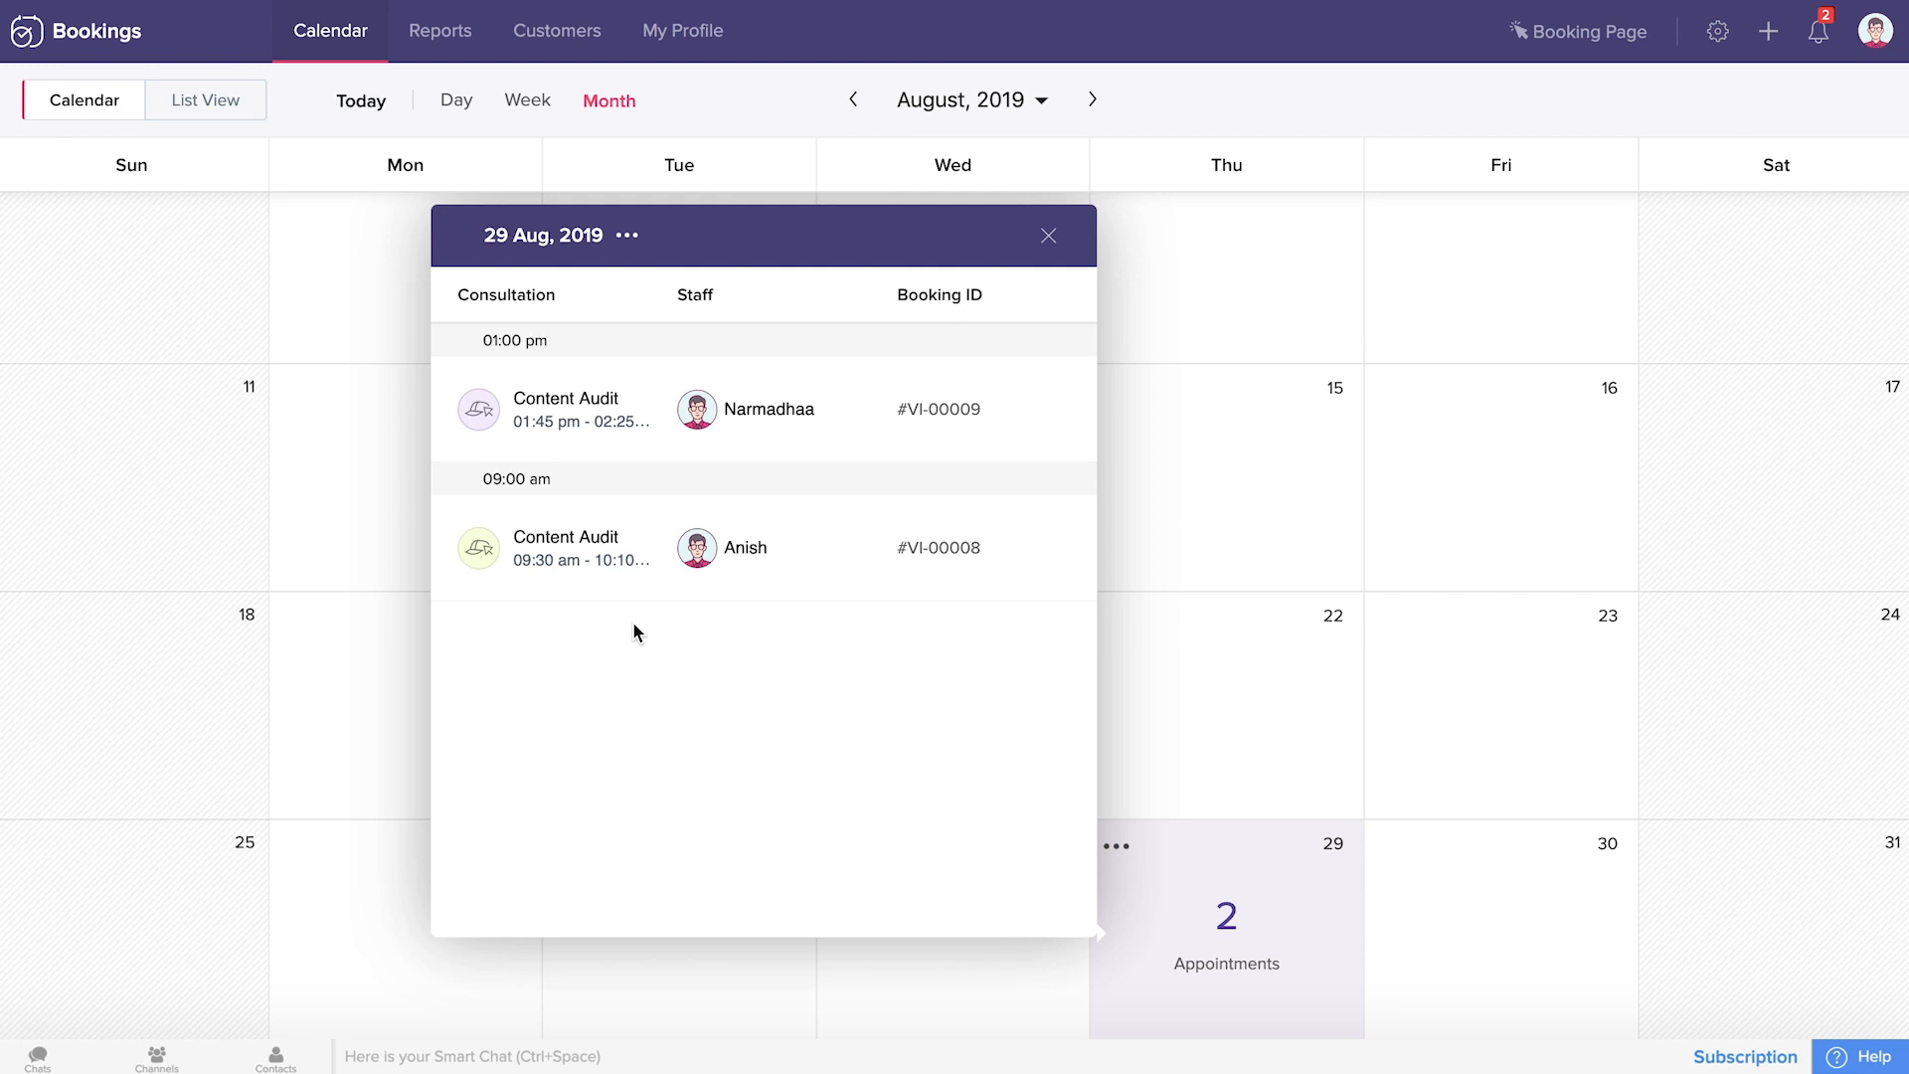
click(1049, 236)
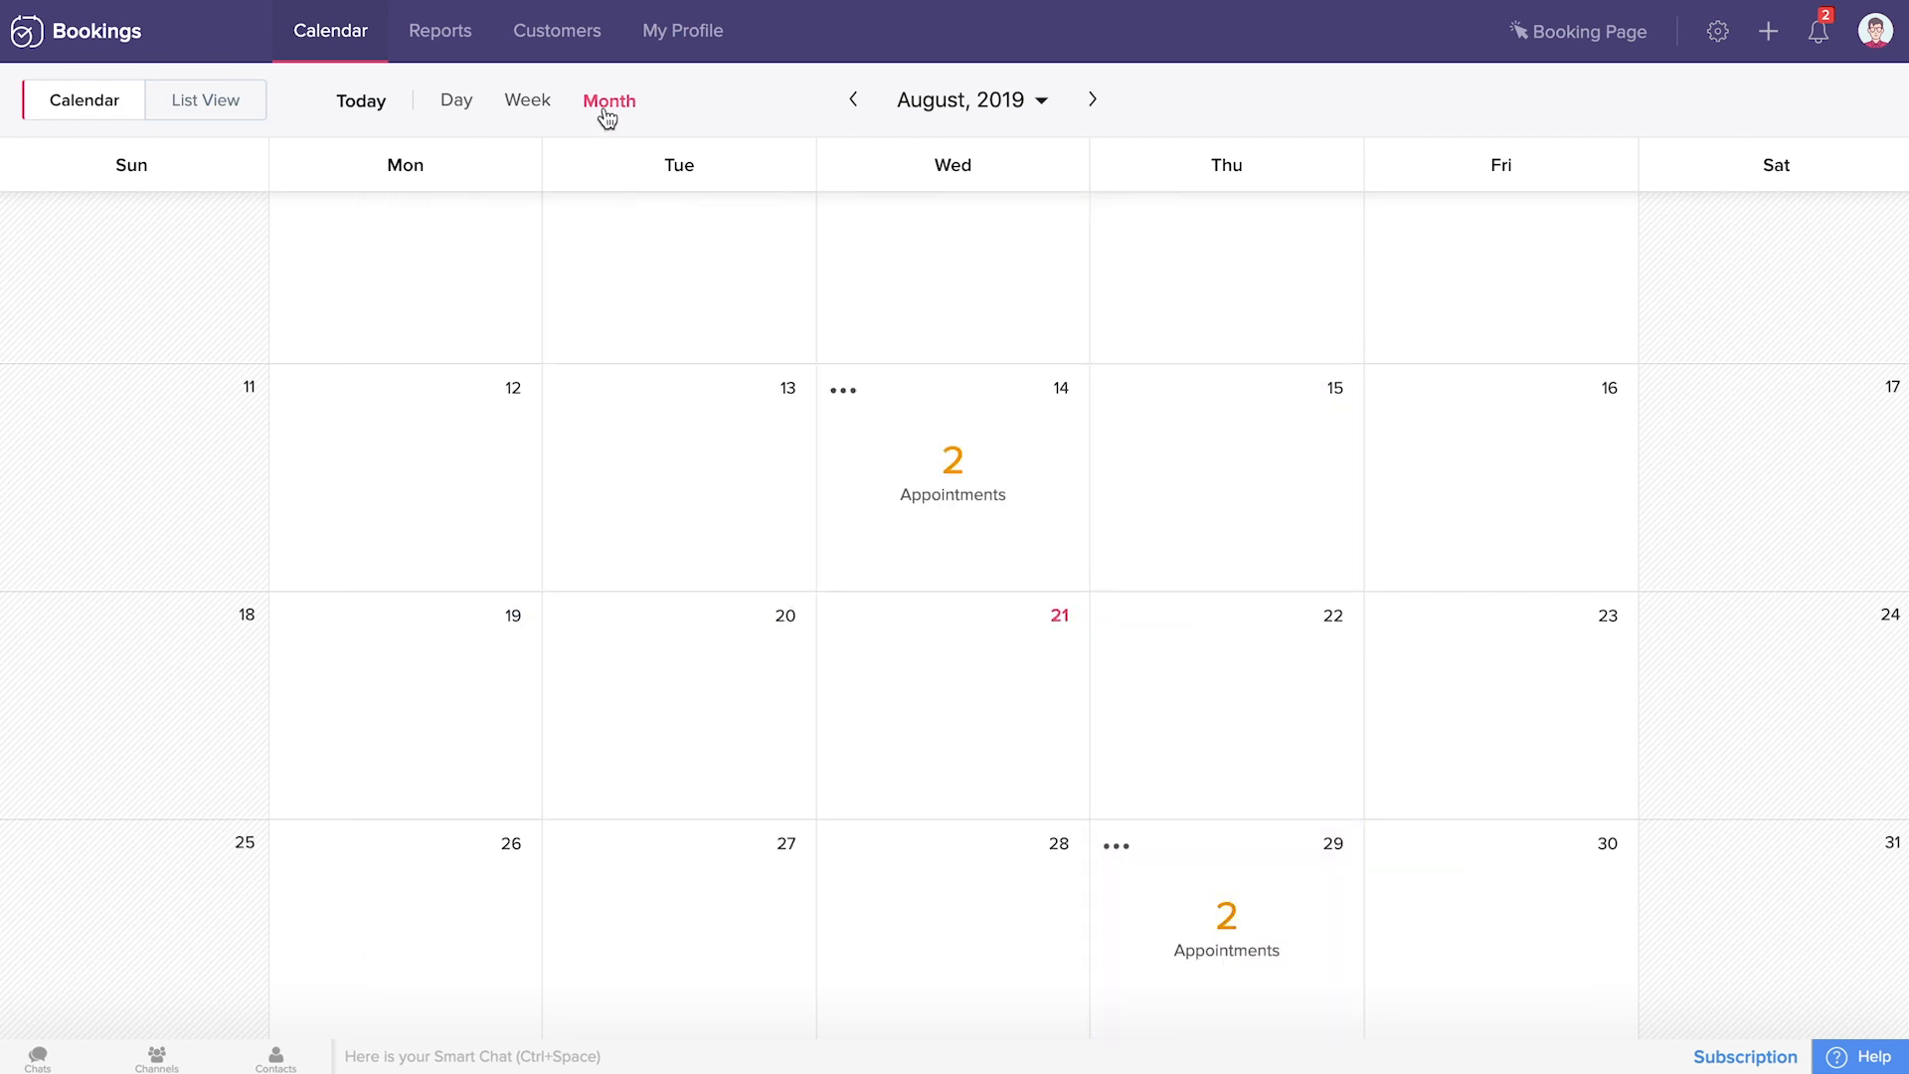
Switch to the week view and expand the hourly schedule of the Staff member, then that of the Super Admin.
click(519, 100)
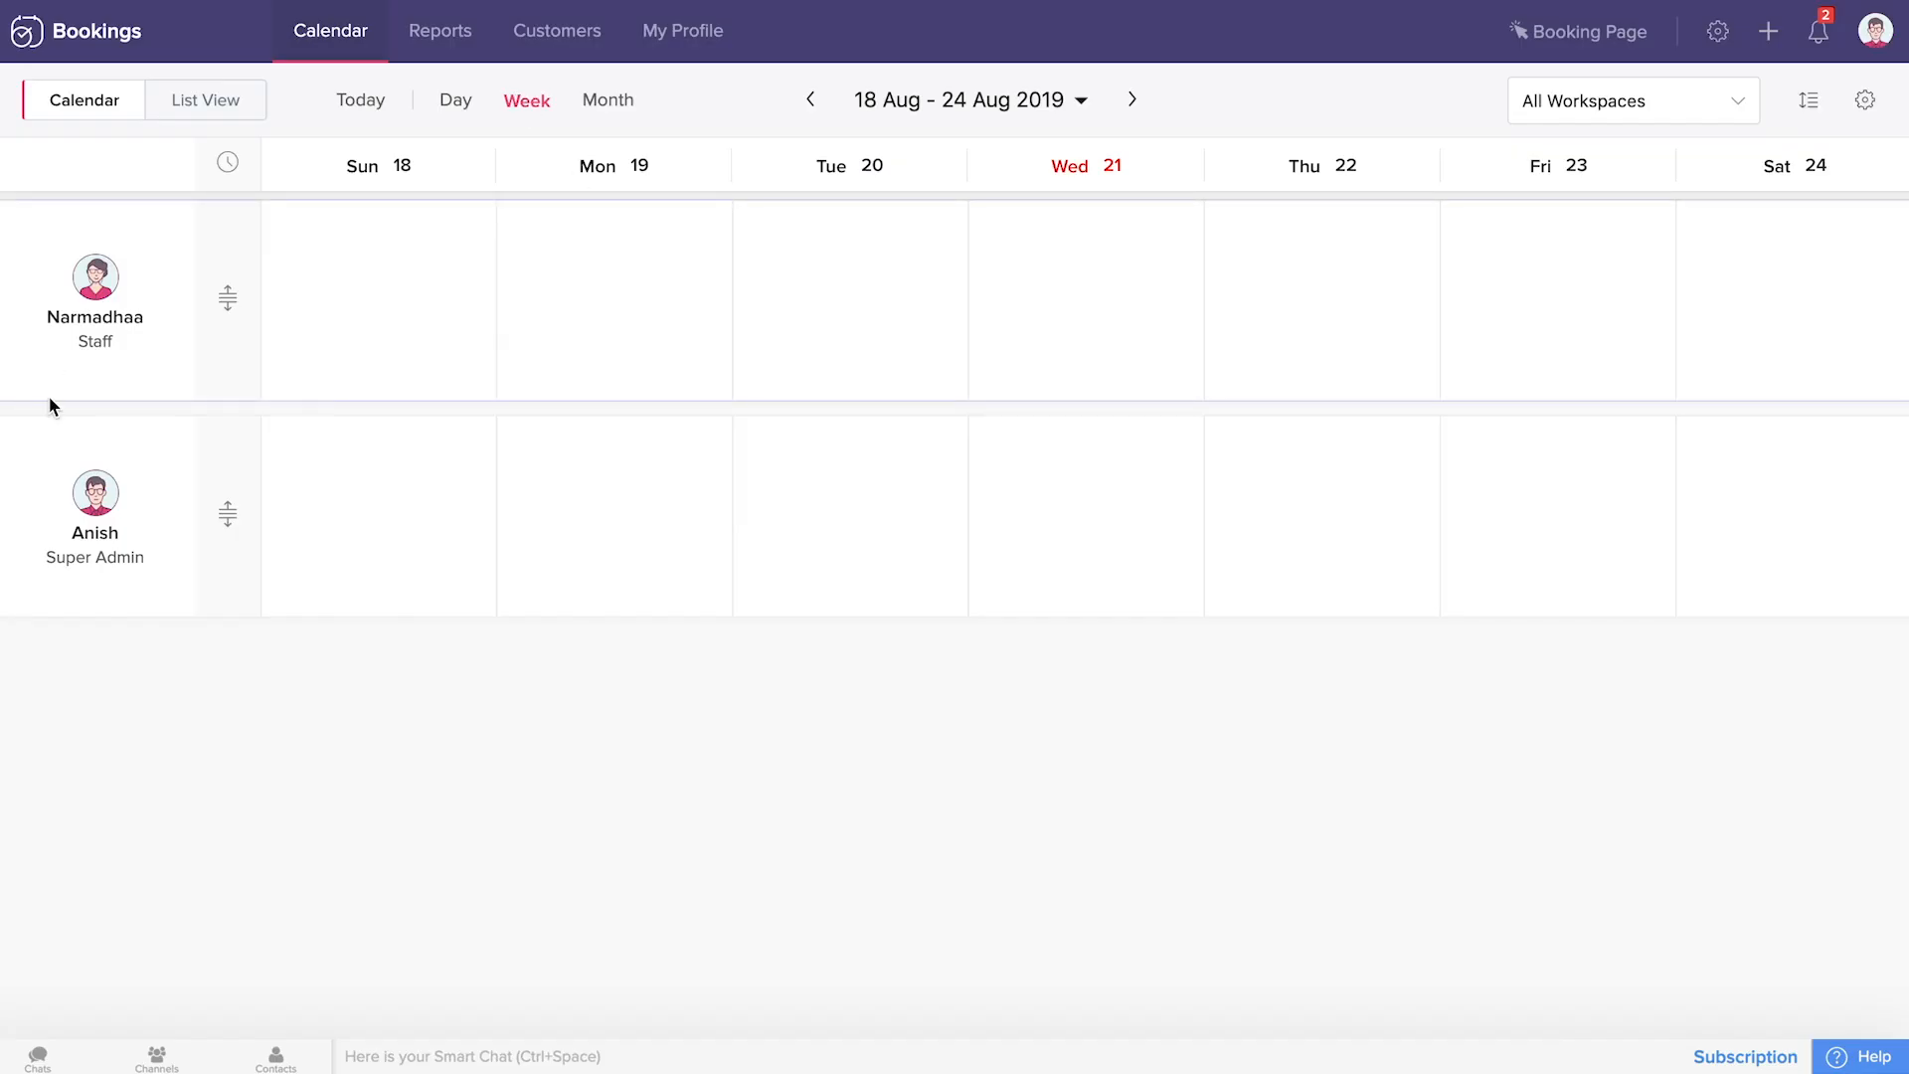
click(227, 302)
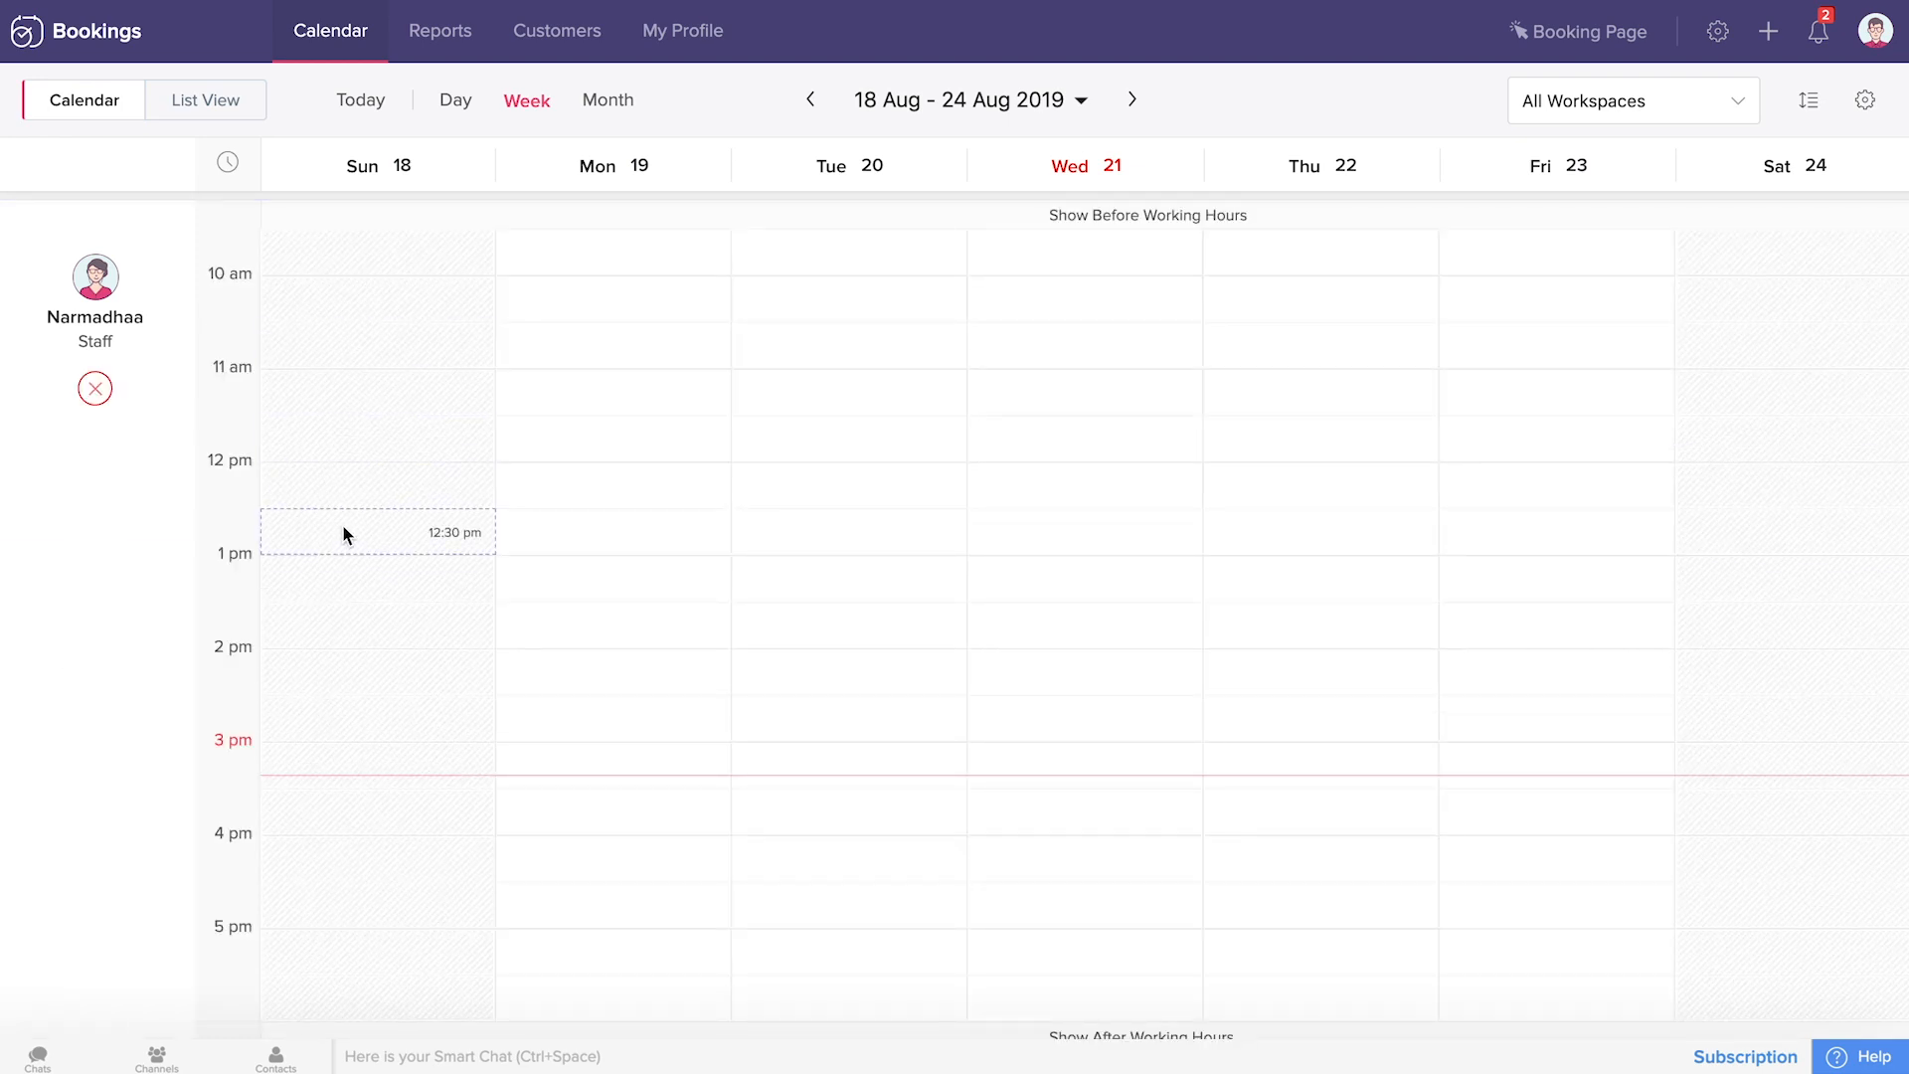
scroll(356, 599, down, 2)
scroll(356, 599, up, 2)
click(95, 389)
click(229, 522)
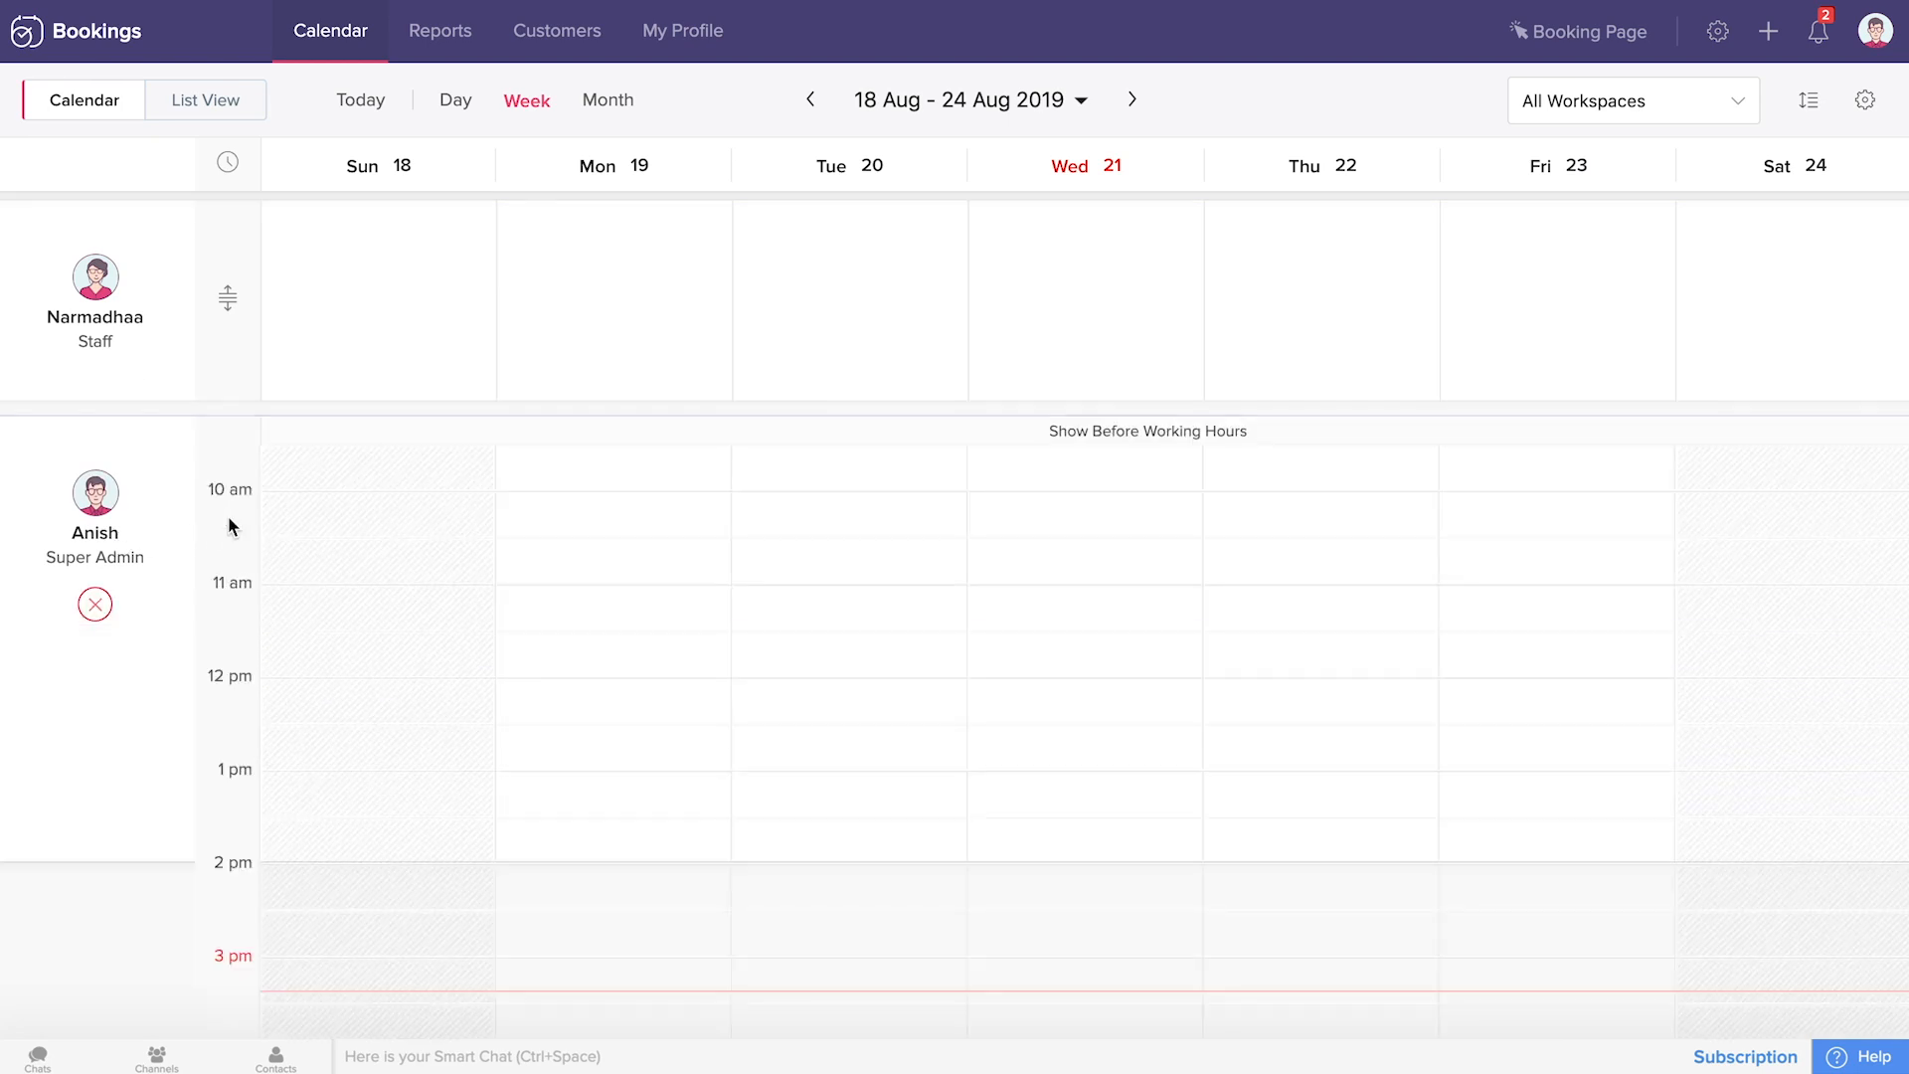
Filter the day calendar by the Vinika Branding Australia workspace and set it back to all workspaces.
click(452, 102)
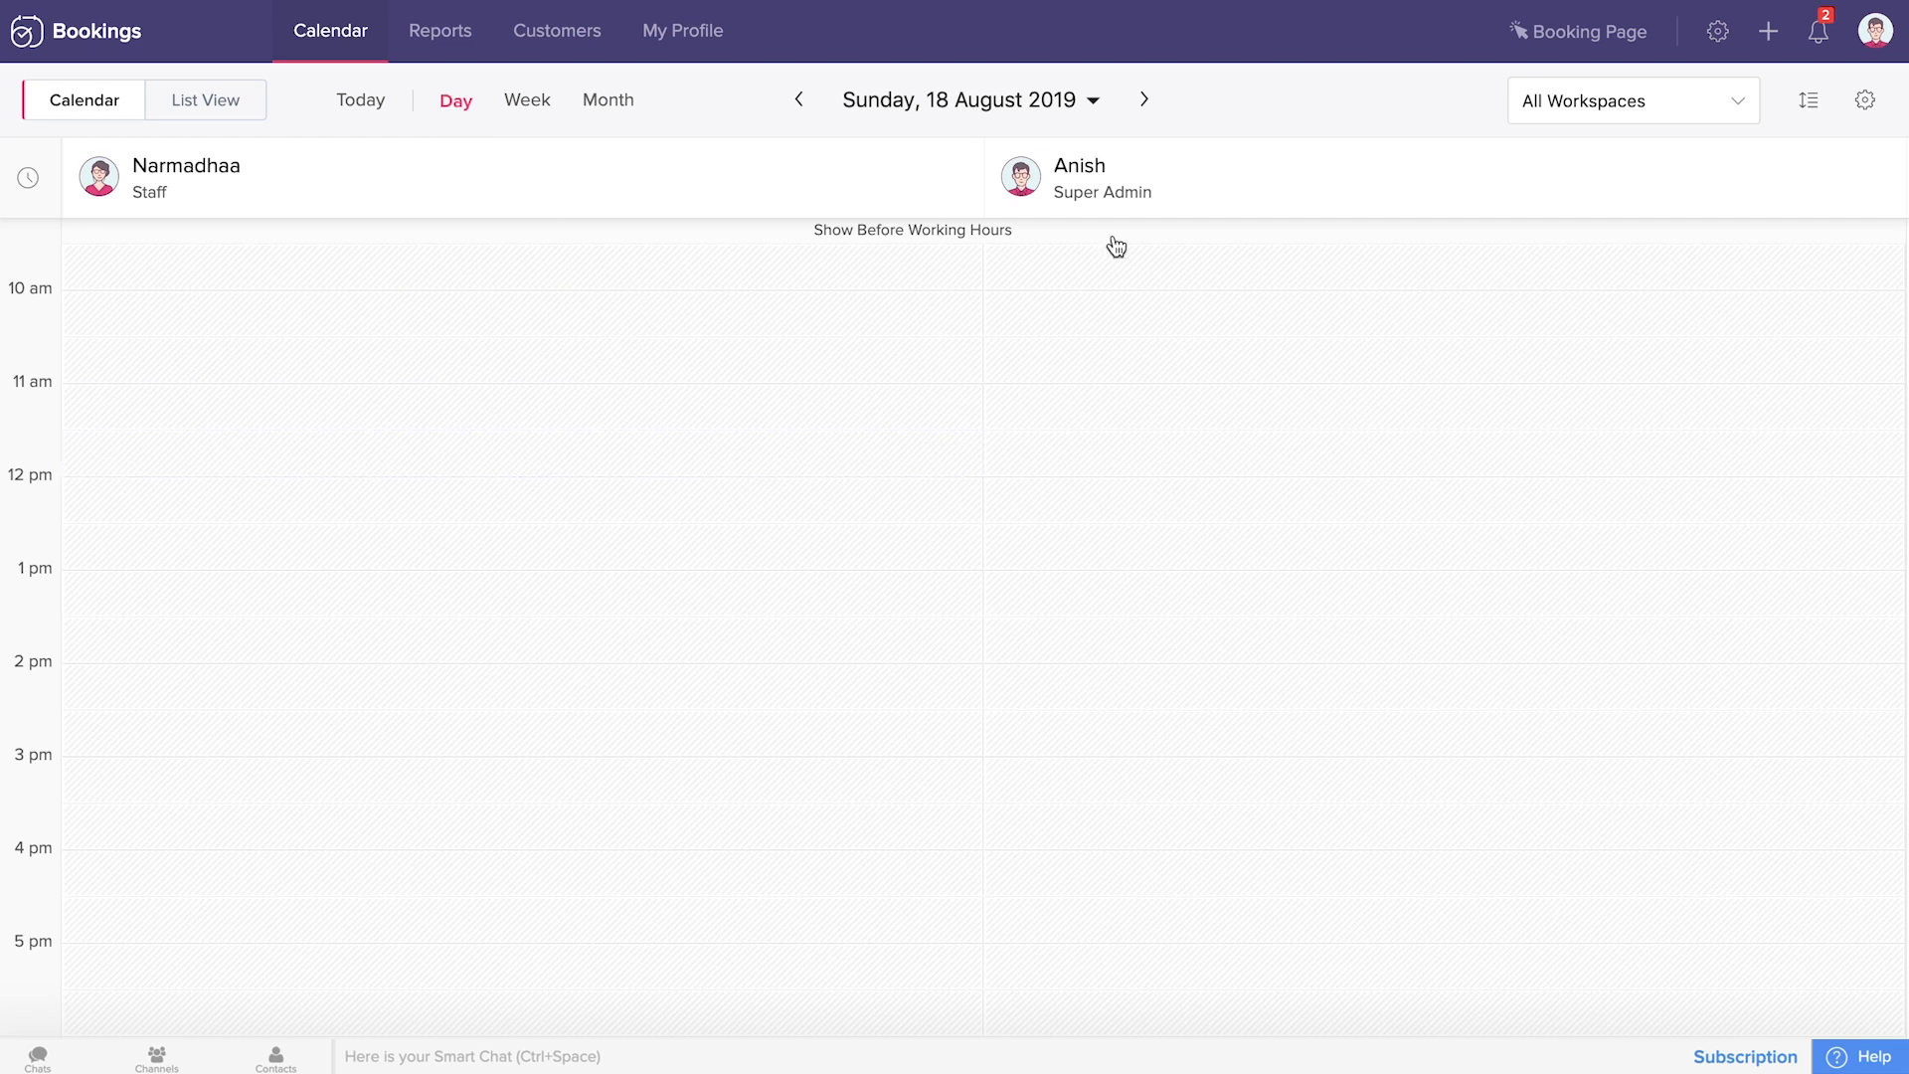
click(1689, 118)
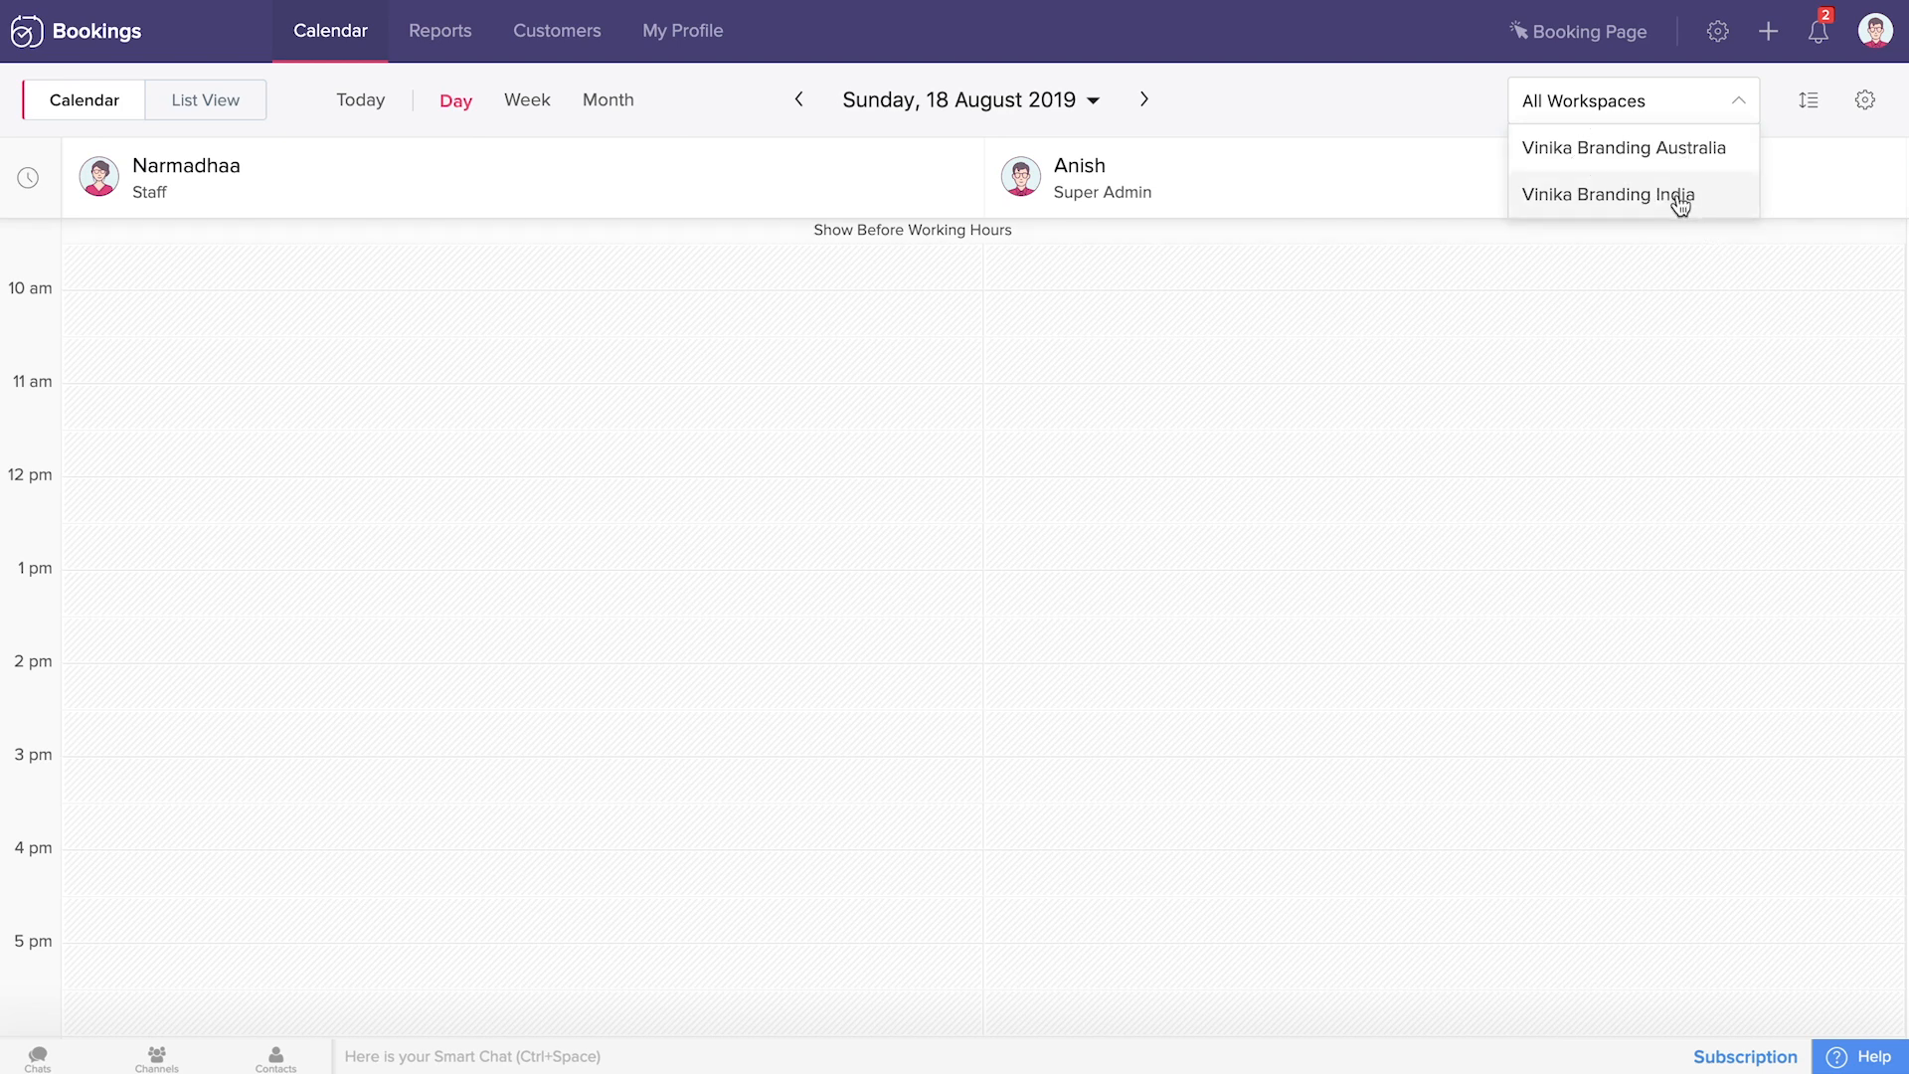
click(1423, 75)
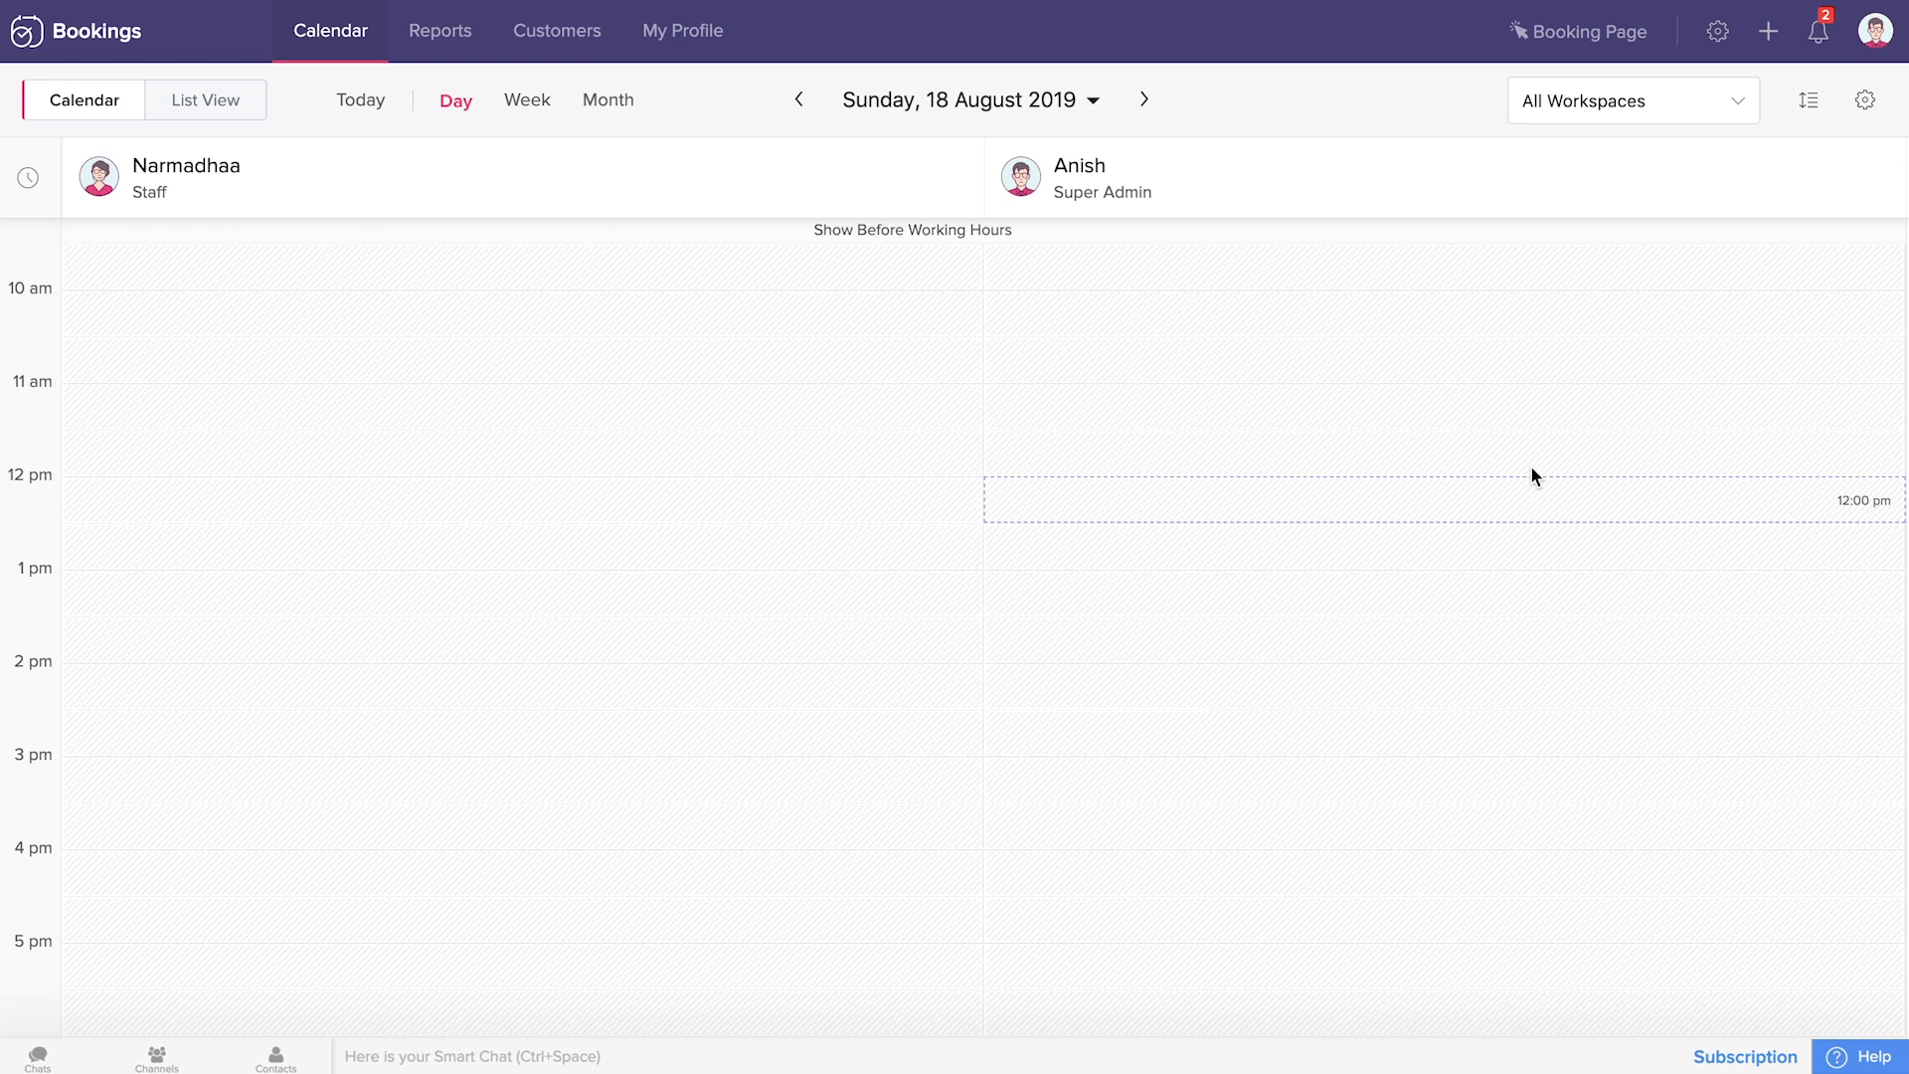
click(1710, 116)
click(1676, 151)
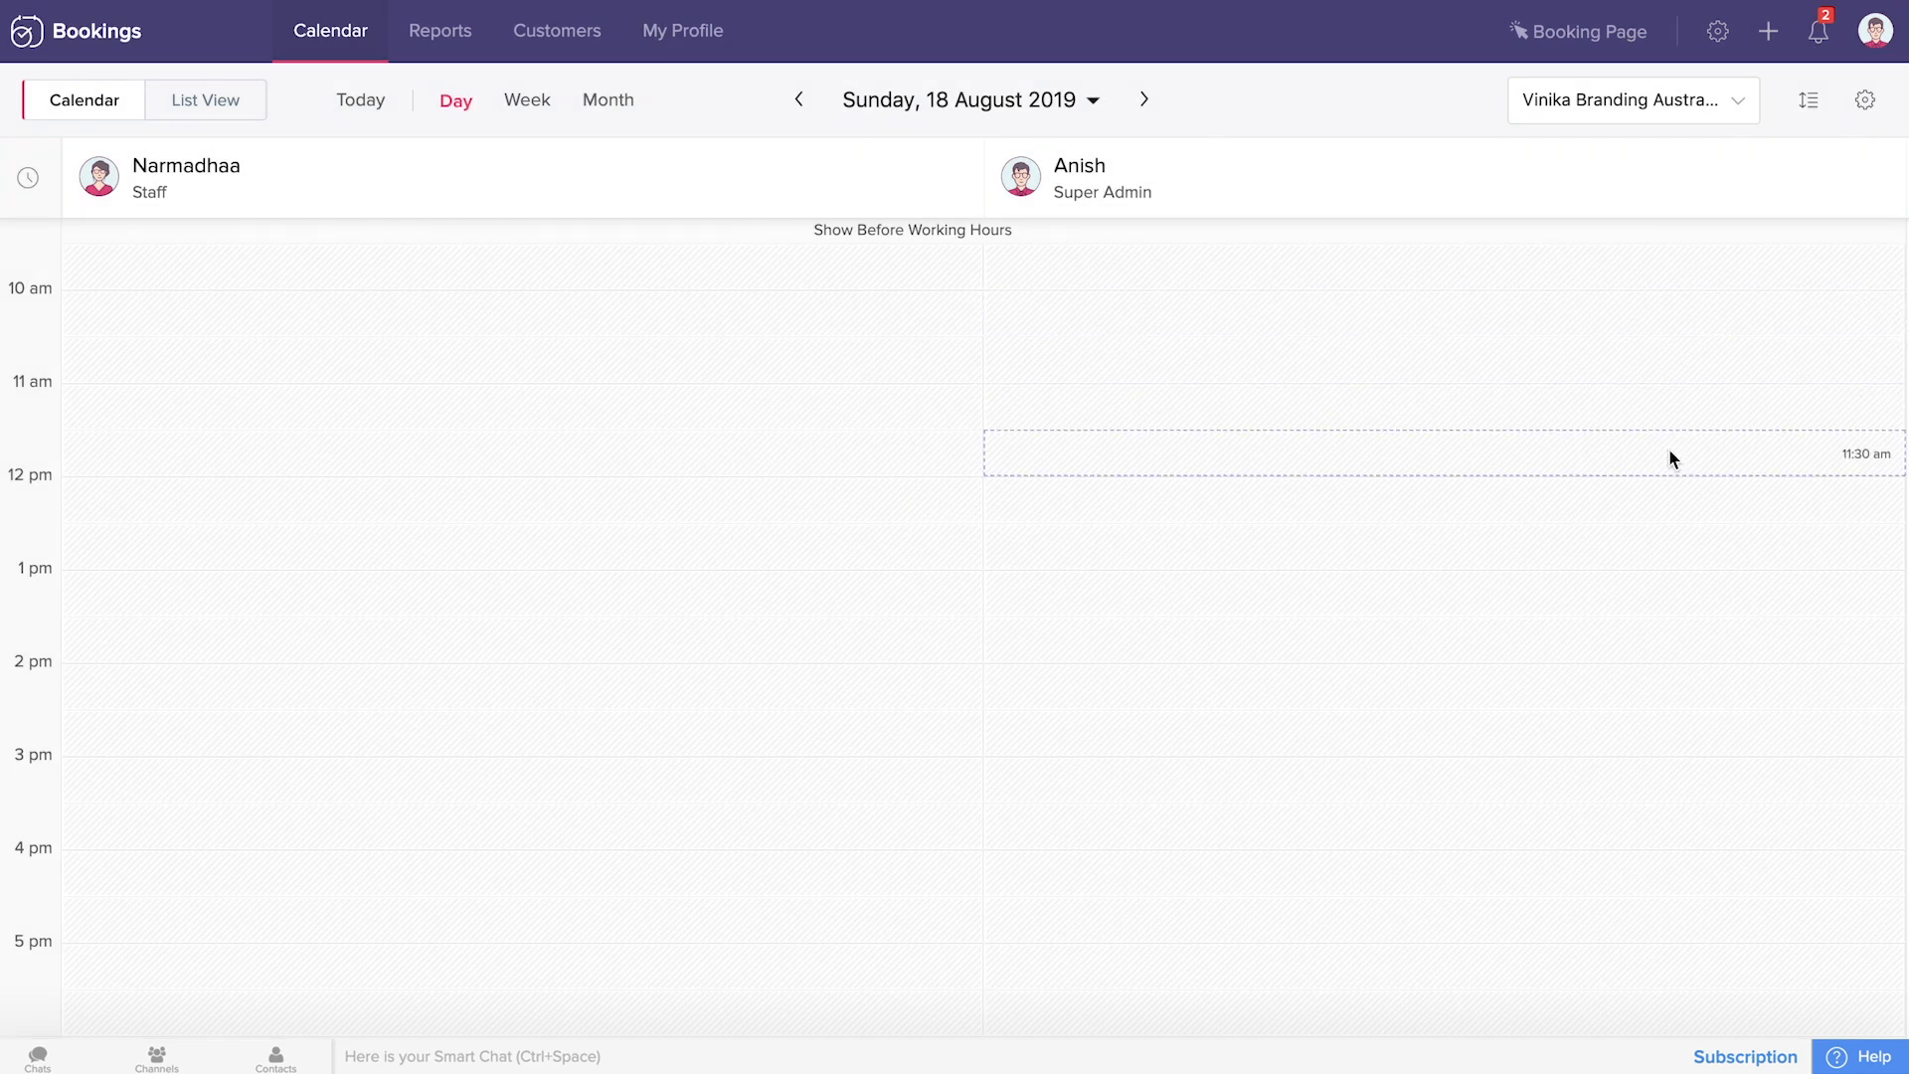
click(1681, 107)
click(1599, 151)
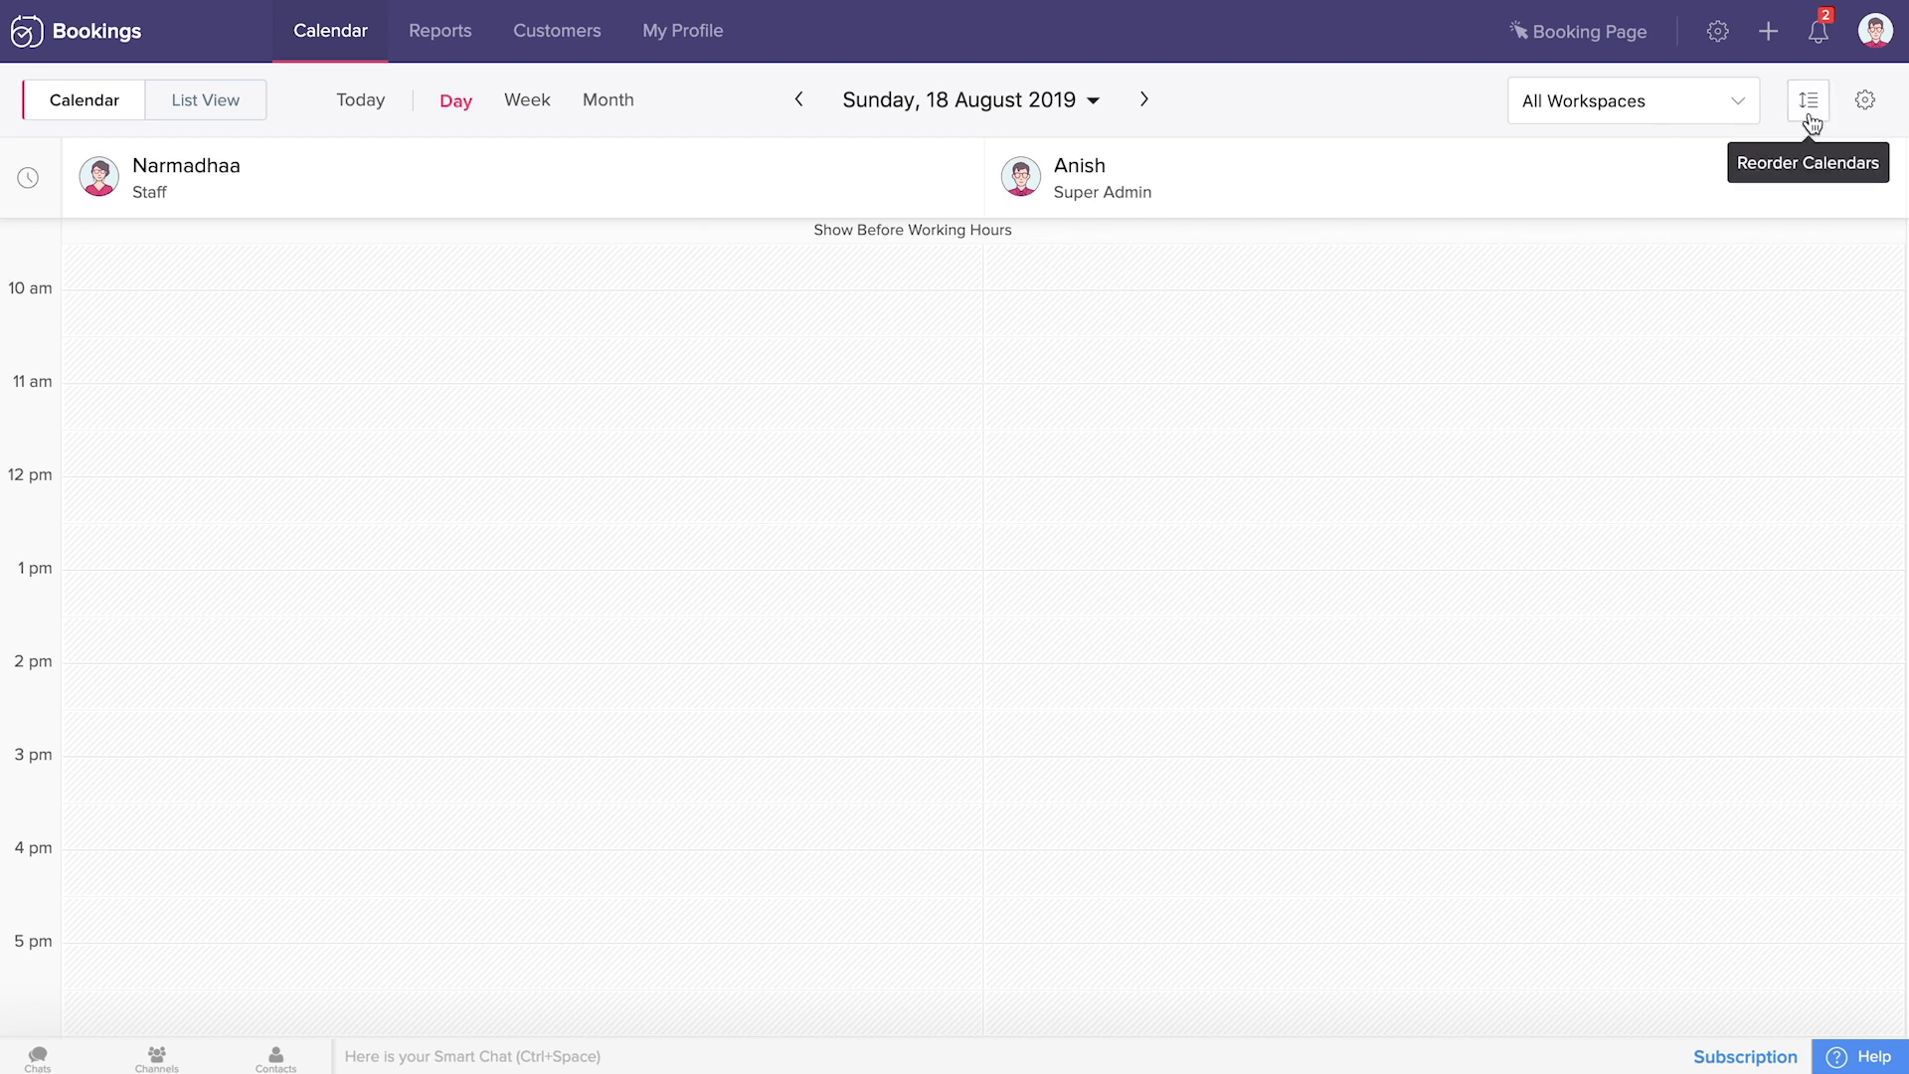
Reorder the calendars so that the Super Admin comes before the Staff member, and save the order.
click(1810, 104)
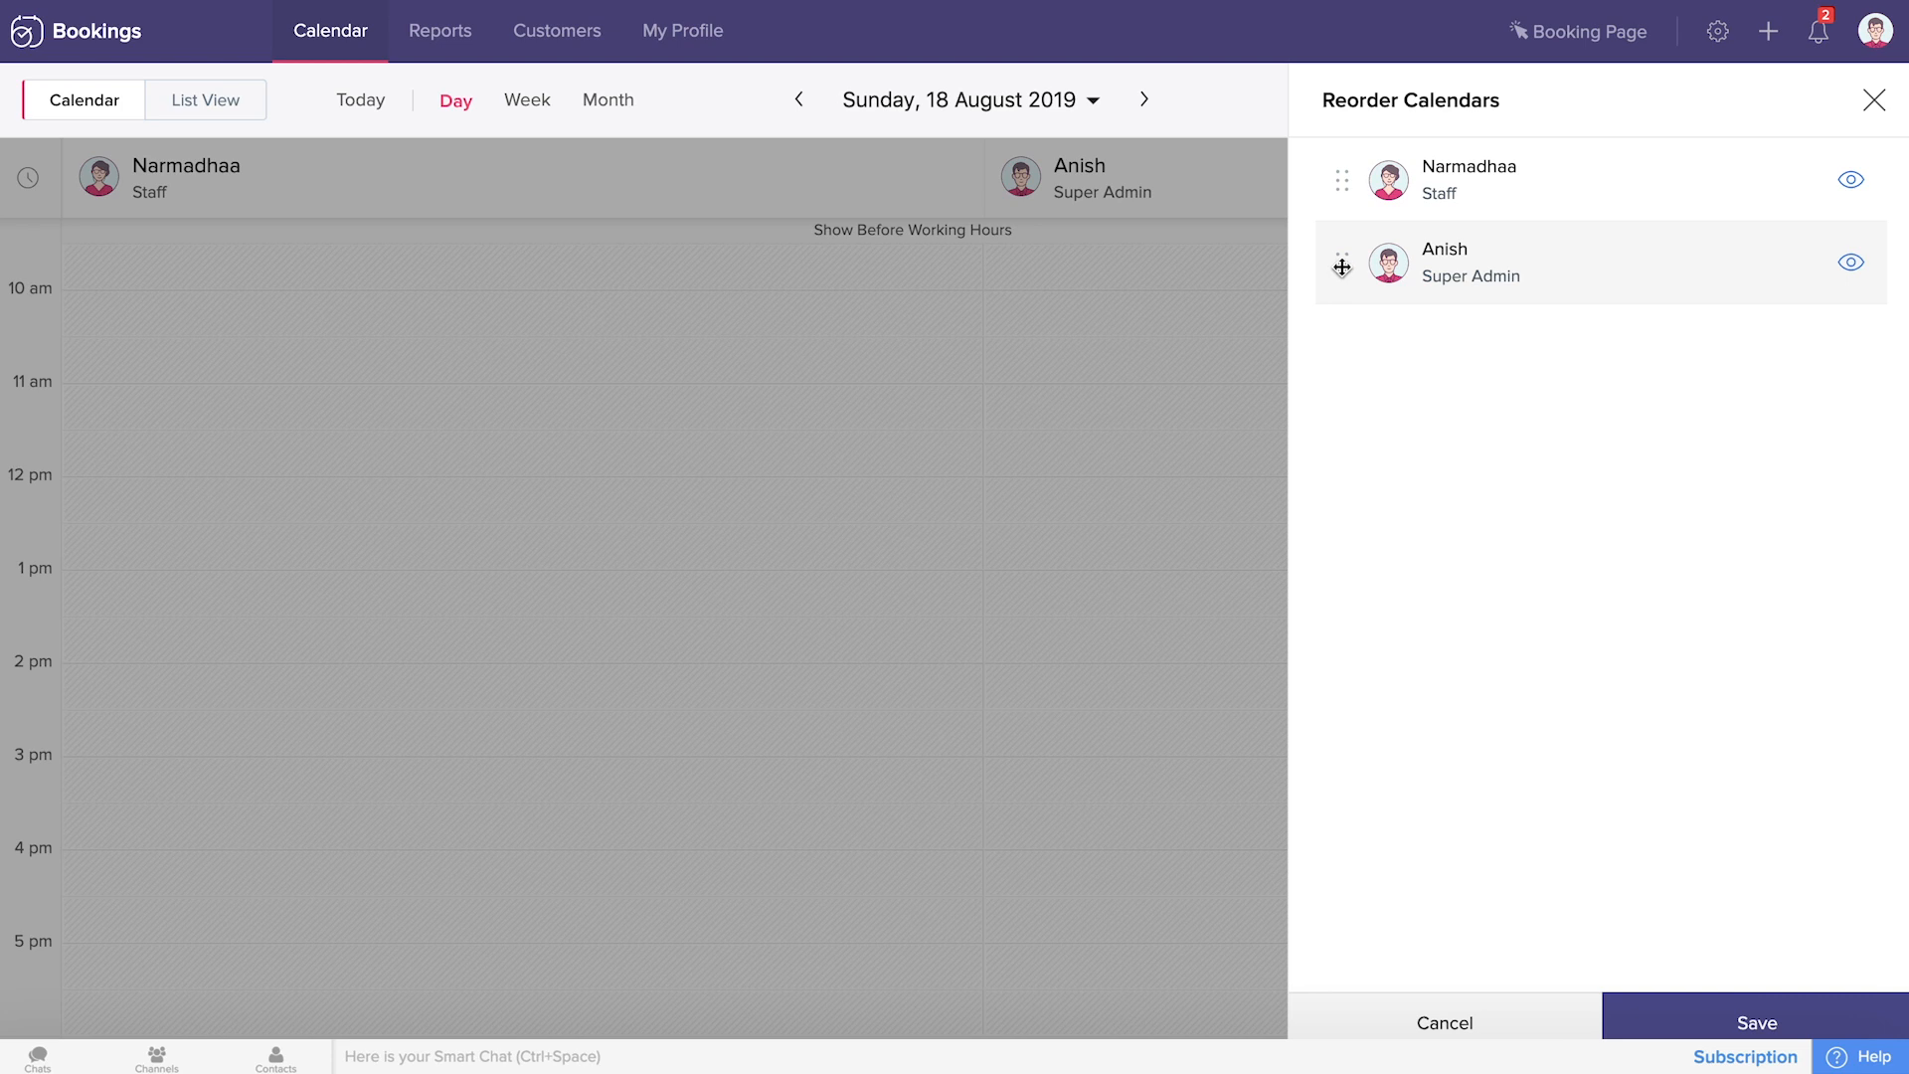
drag(1343, 267, 1344, 131)
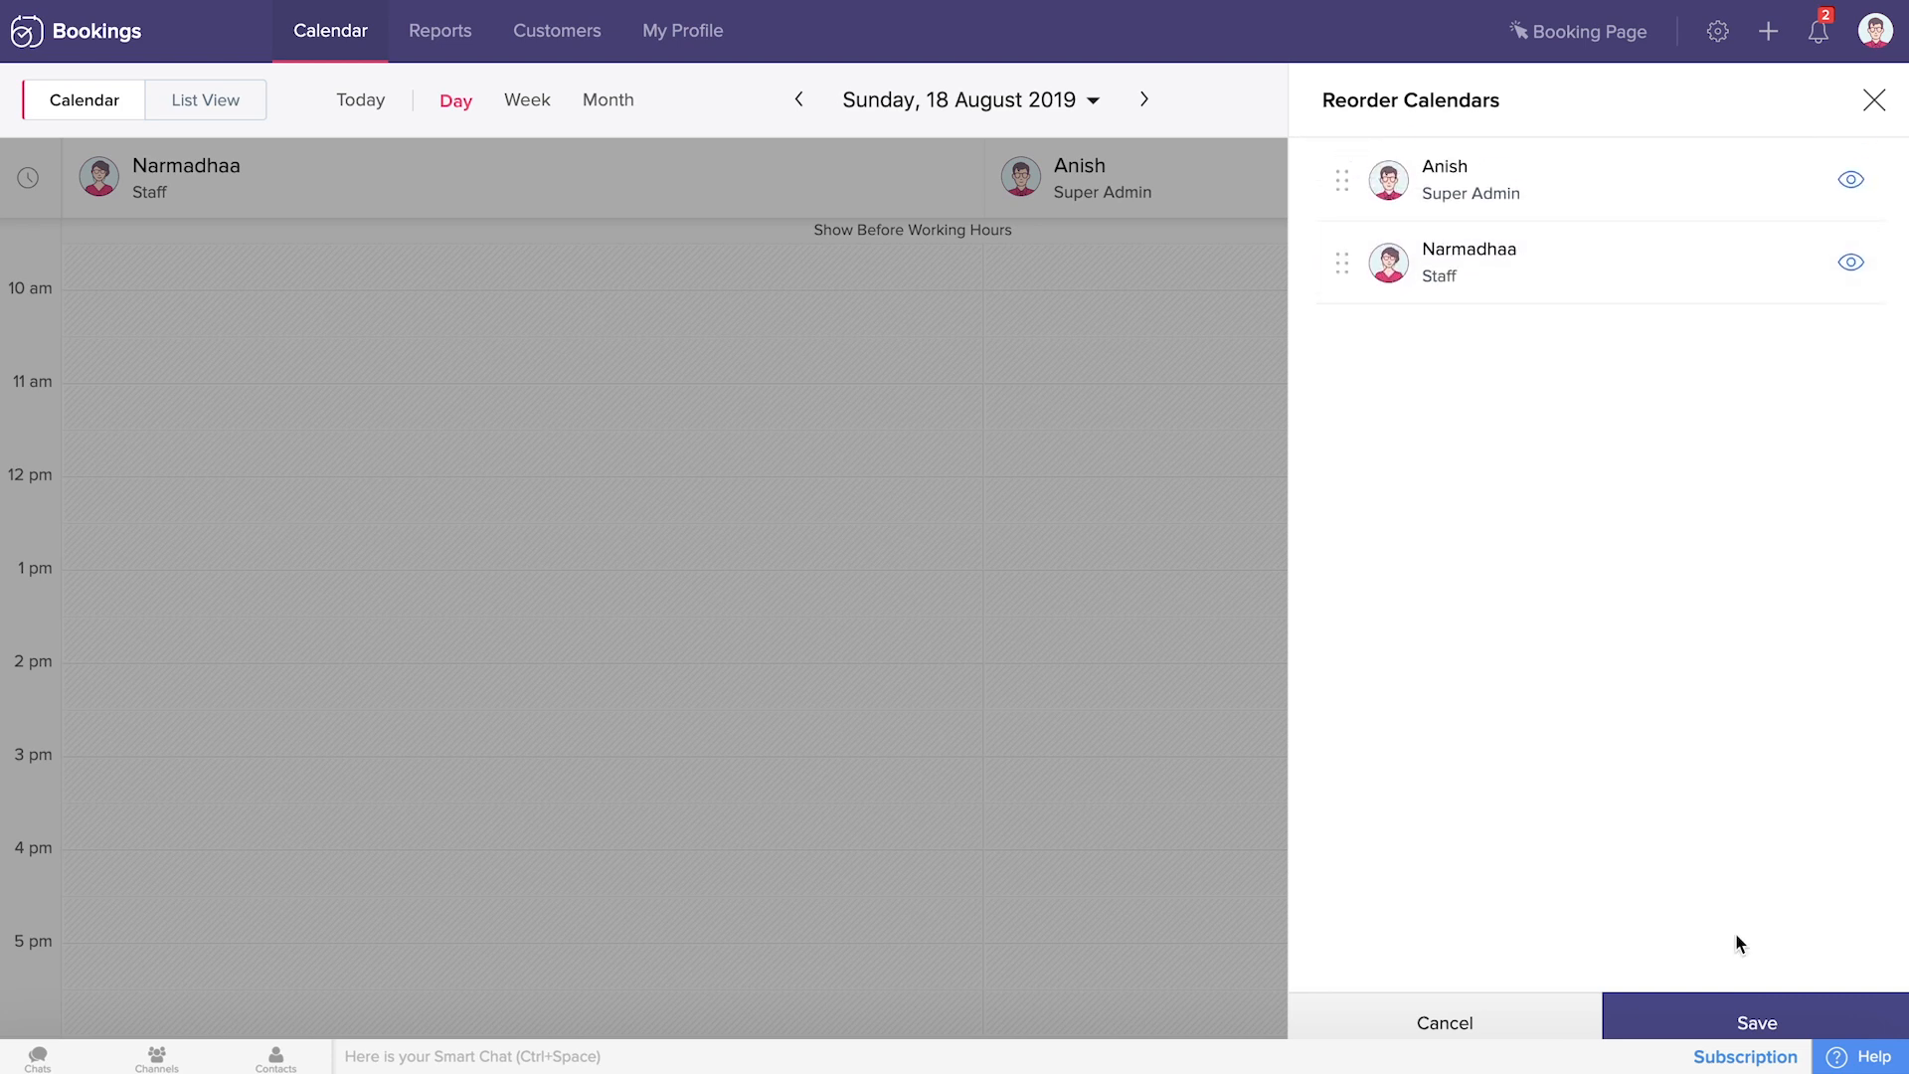
click(1712, 1032)
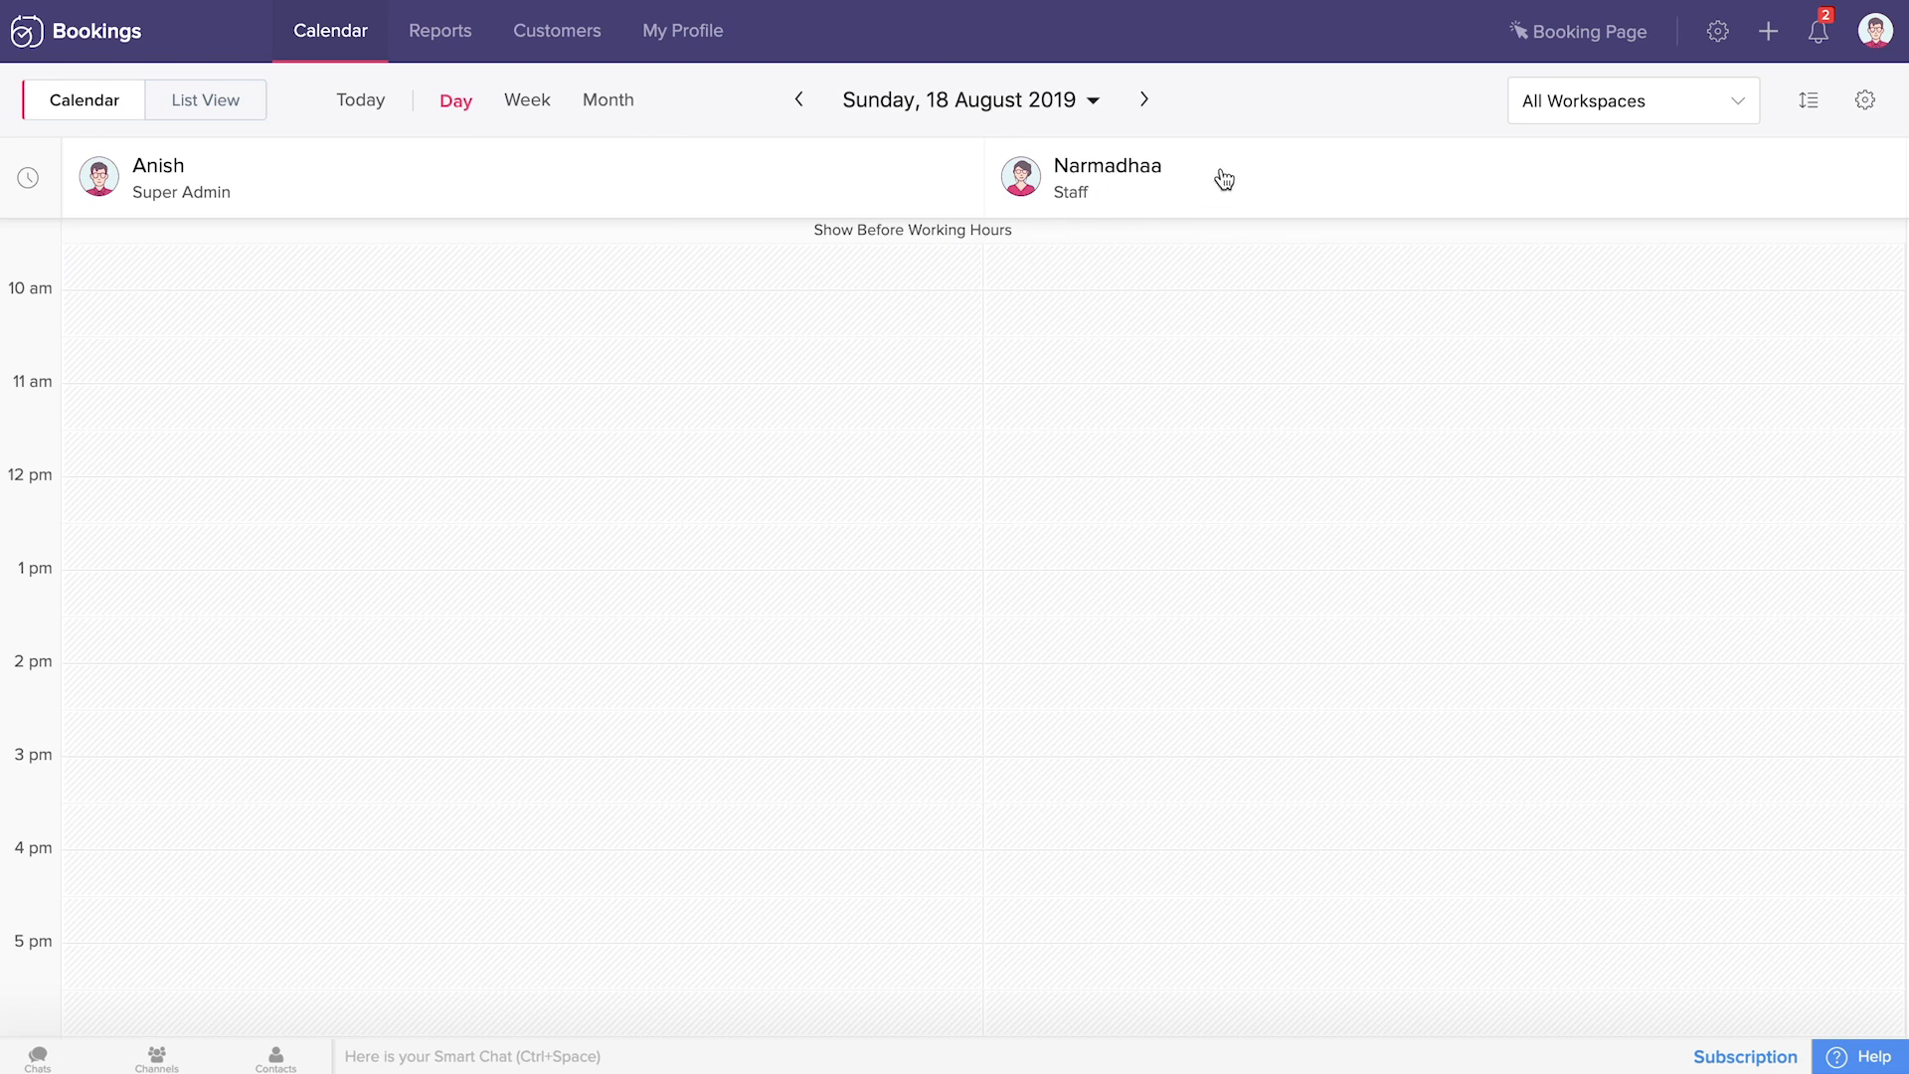
click(1823, 102)
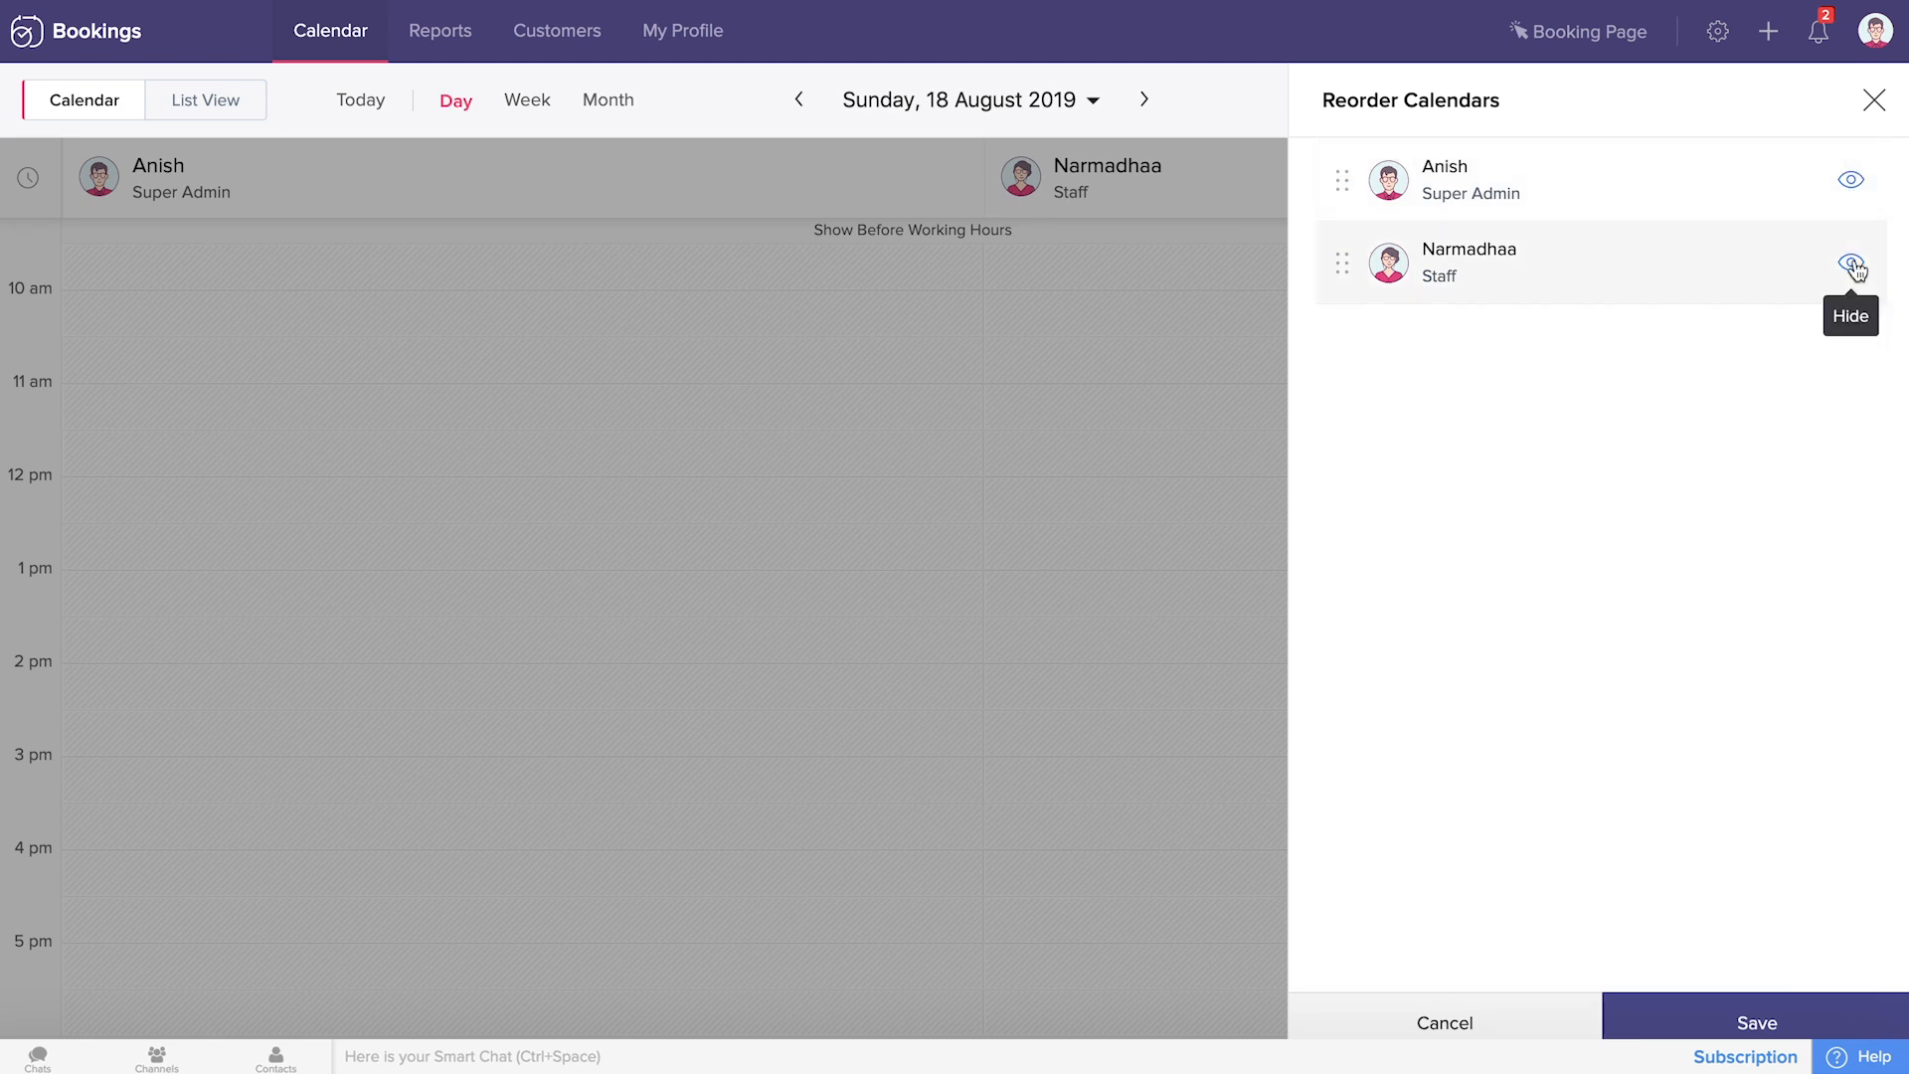
click(1874, 101)
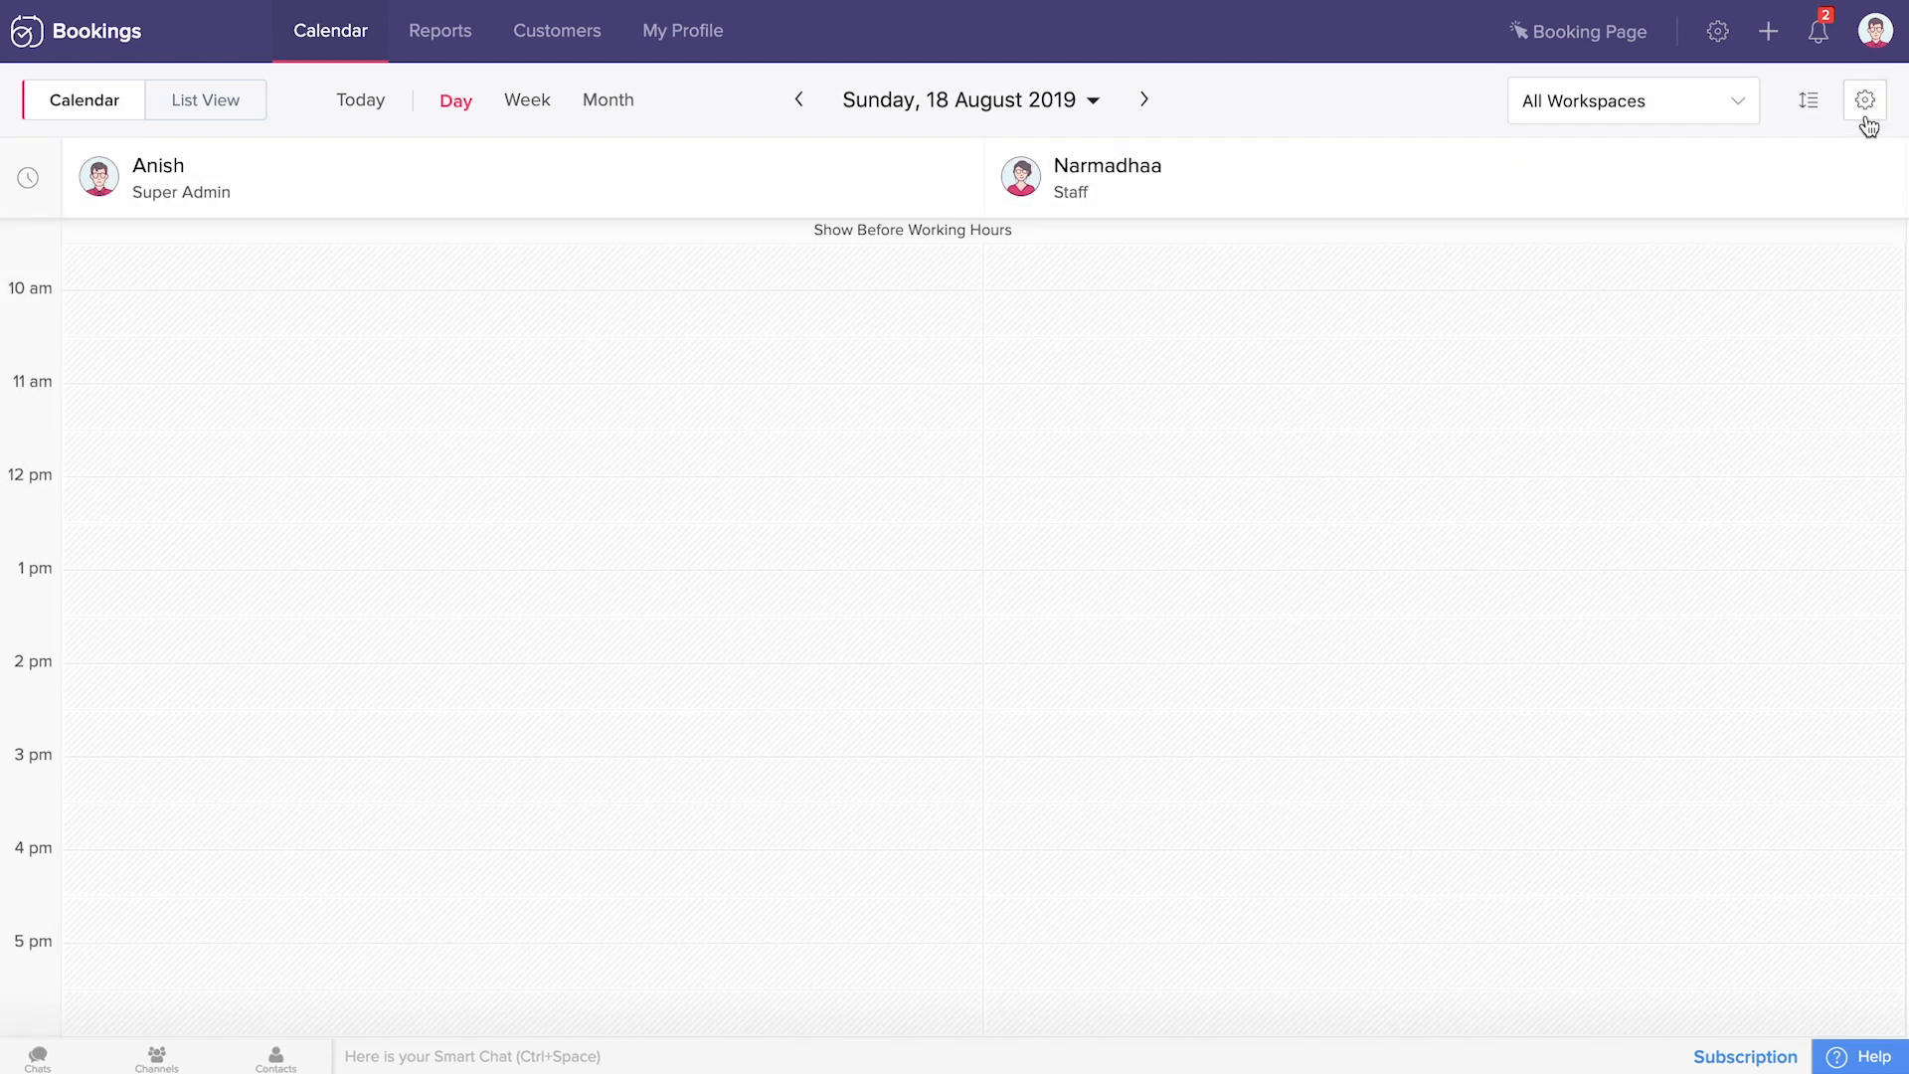
Set the calendar time interval to 5 mins in the calendar preferences and save it.
click(1867, 103)
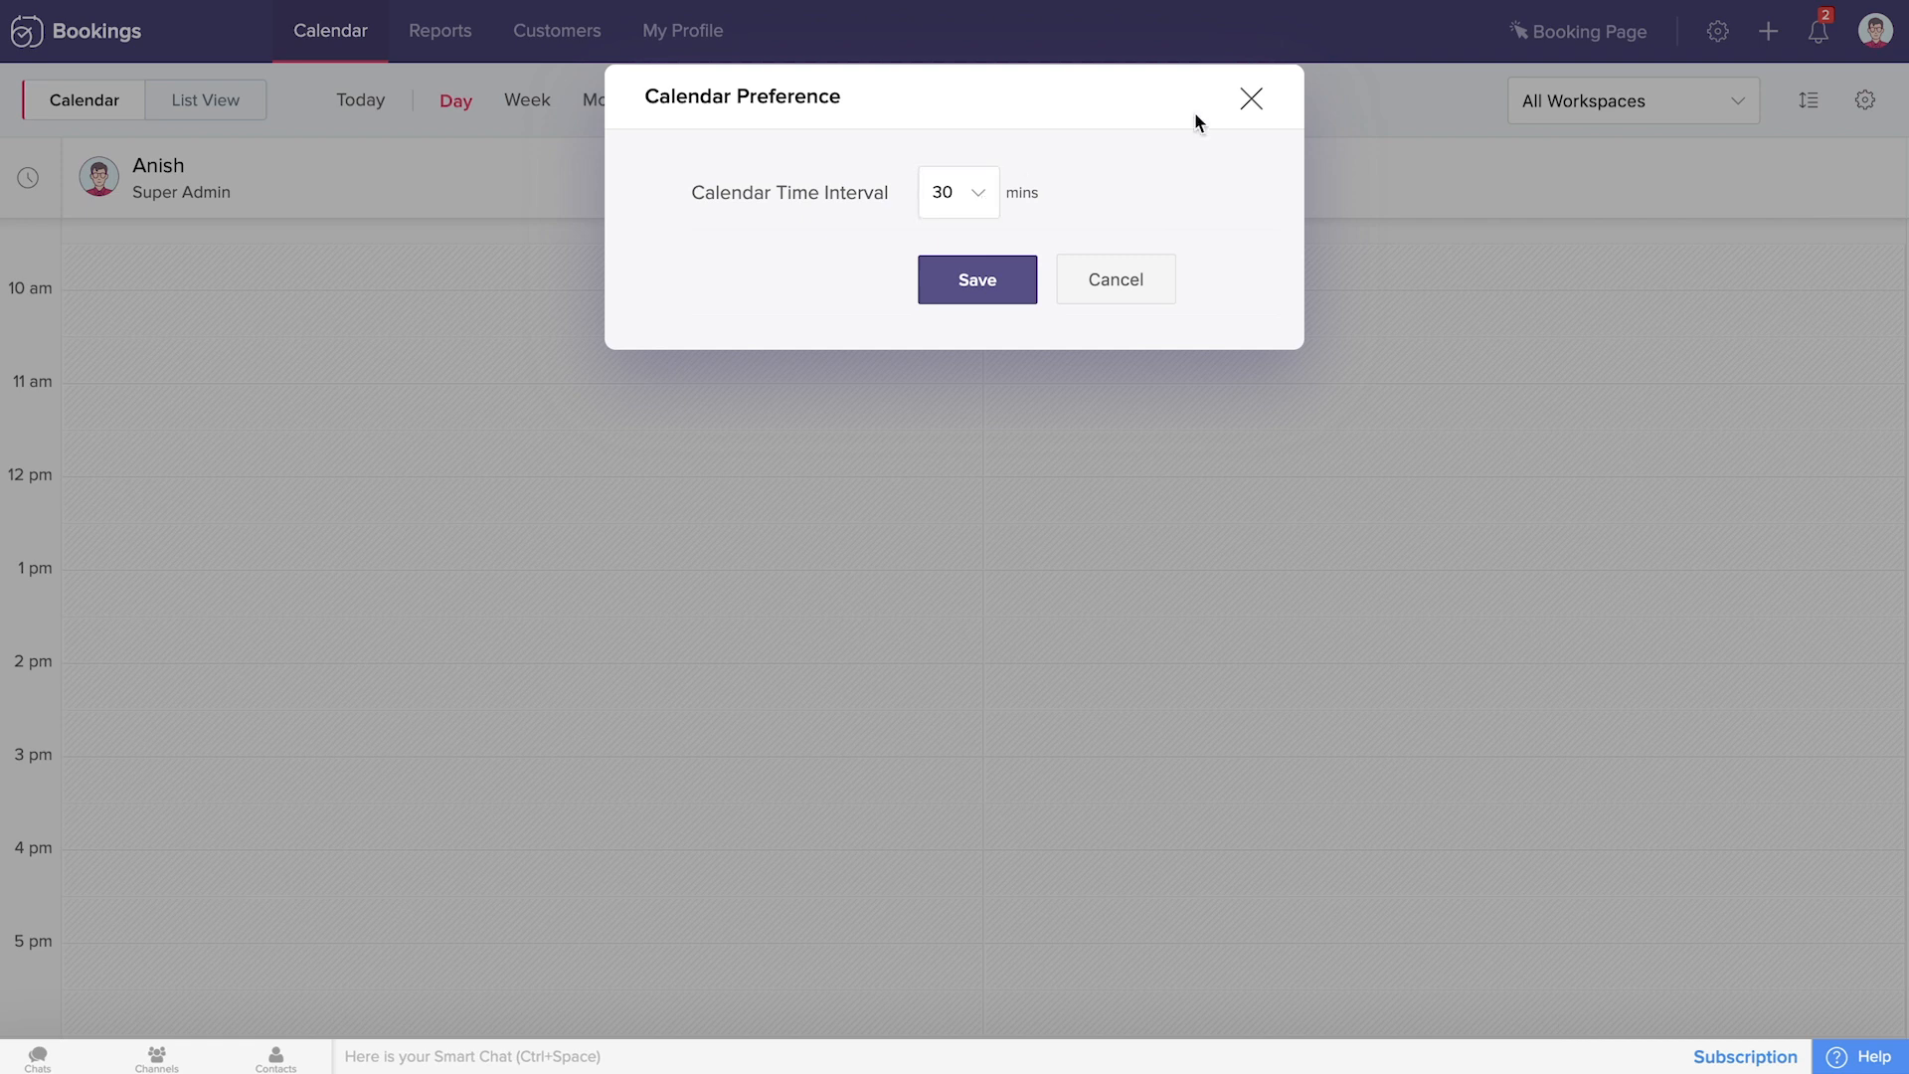
click(1252, 98)
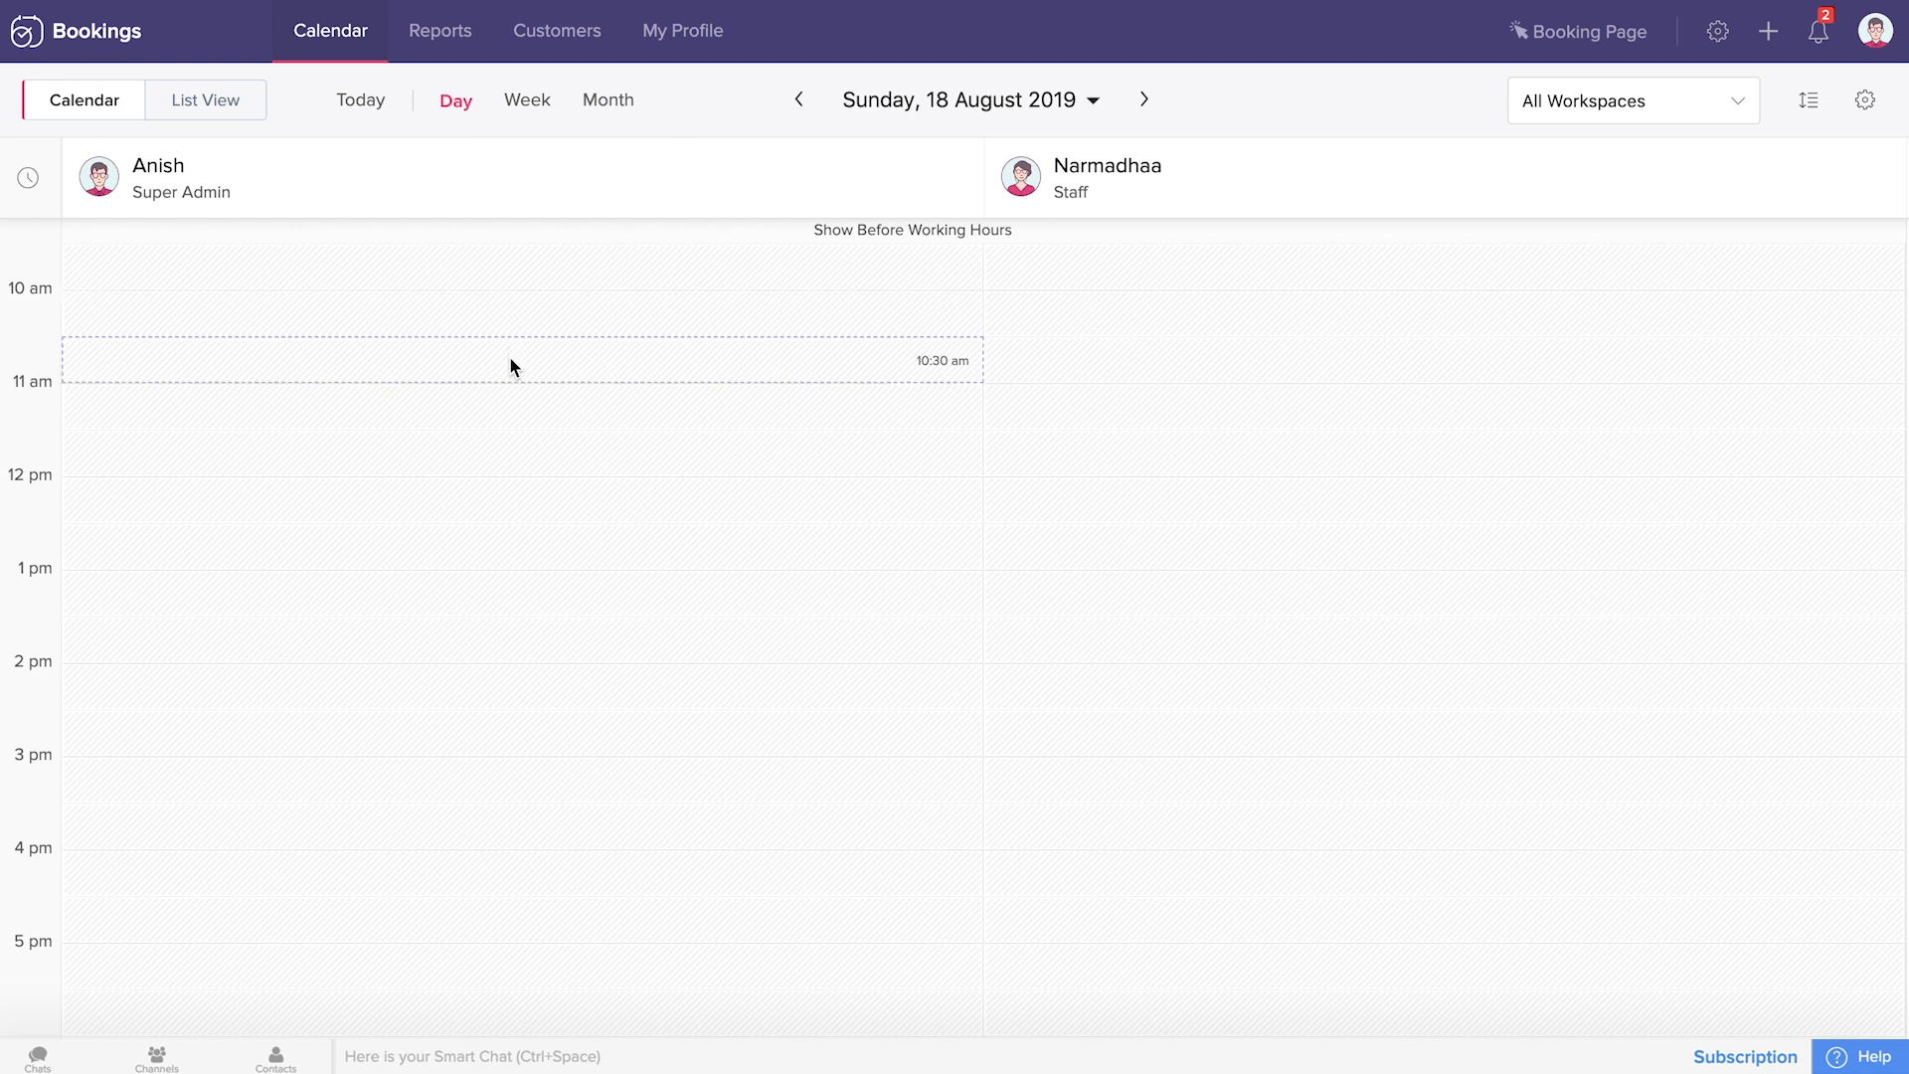
click(1866, 99)
click(982, 199)
click(945, 243)
click(983, 283)
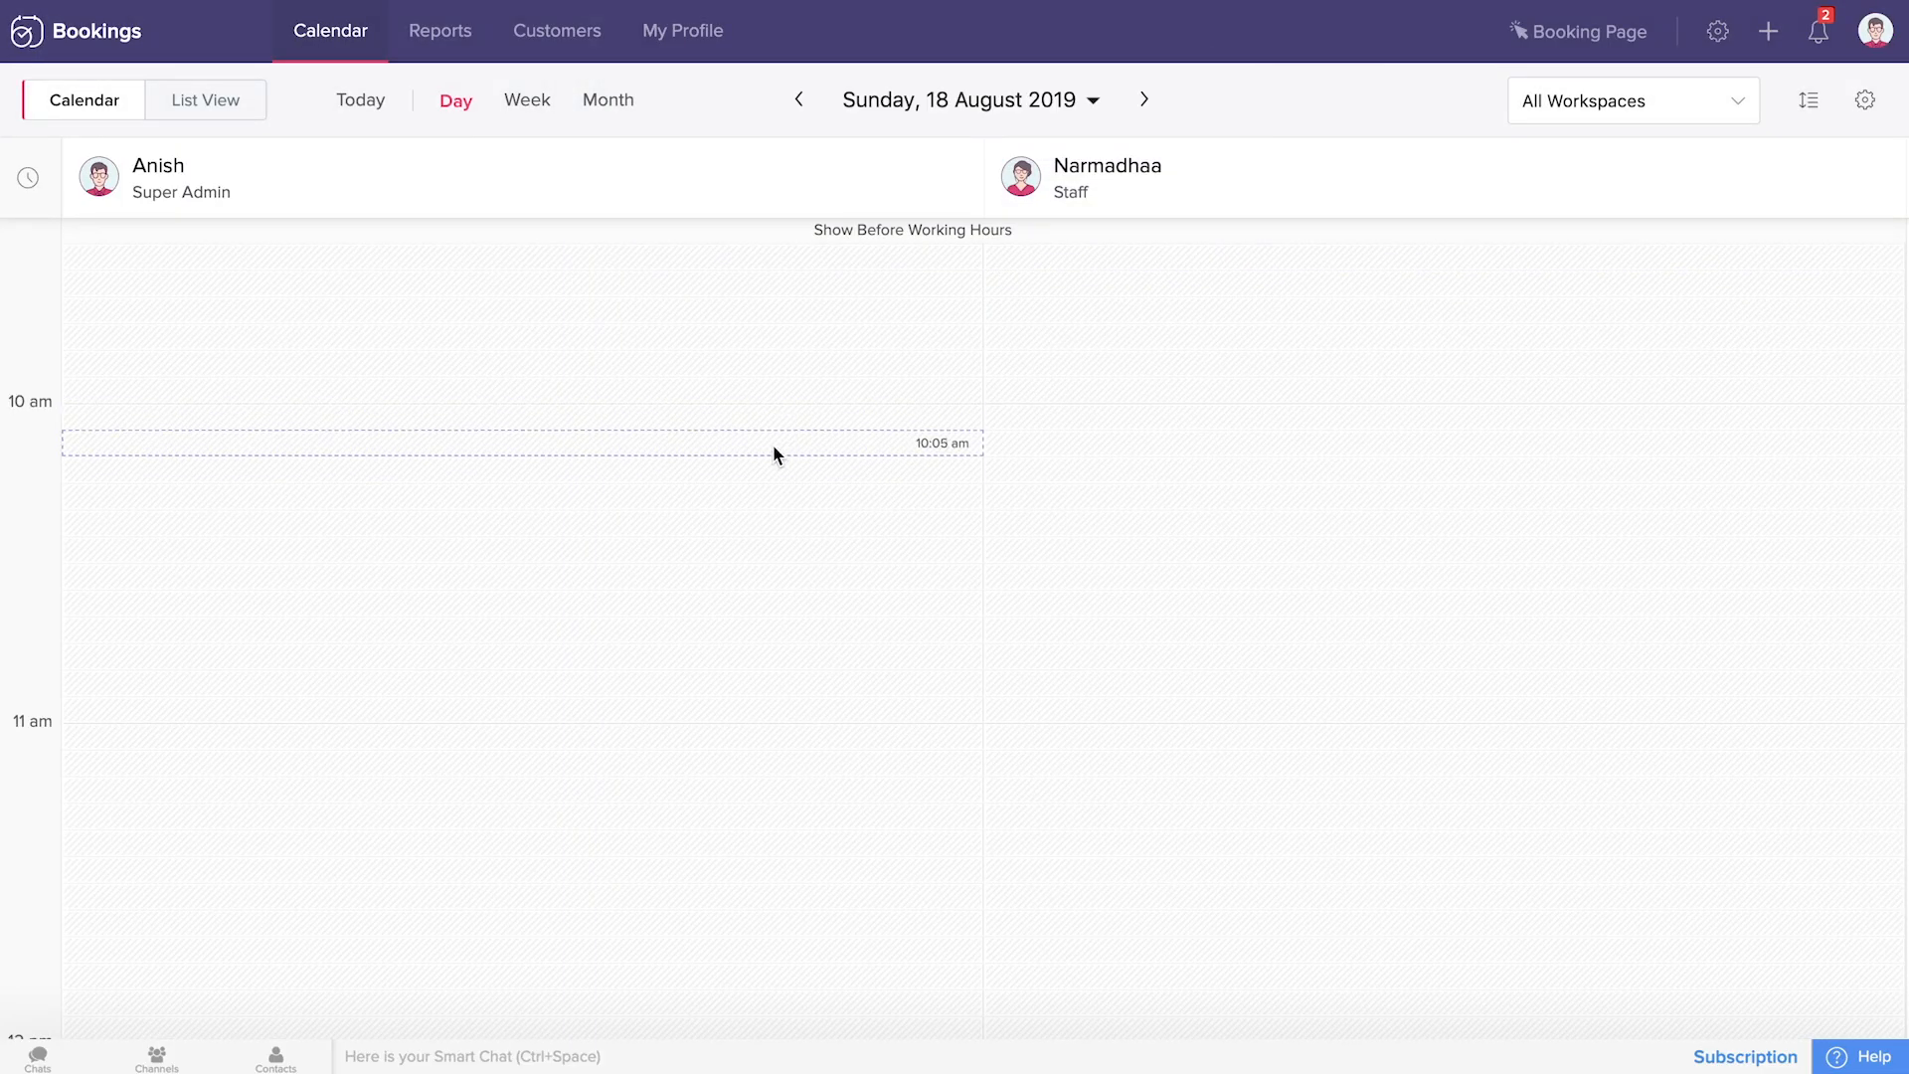
Show the day calendar for Thursday, 29 August 2019.
click(454, 103)
click(1095, 103)
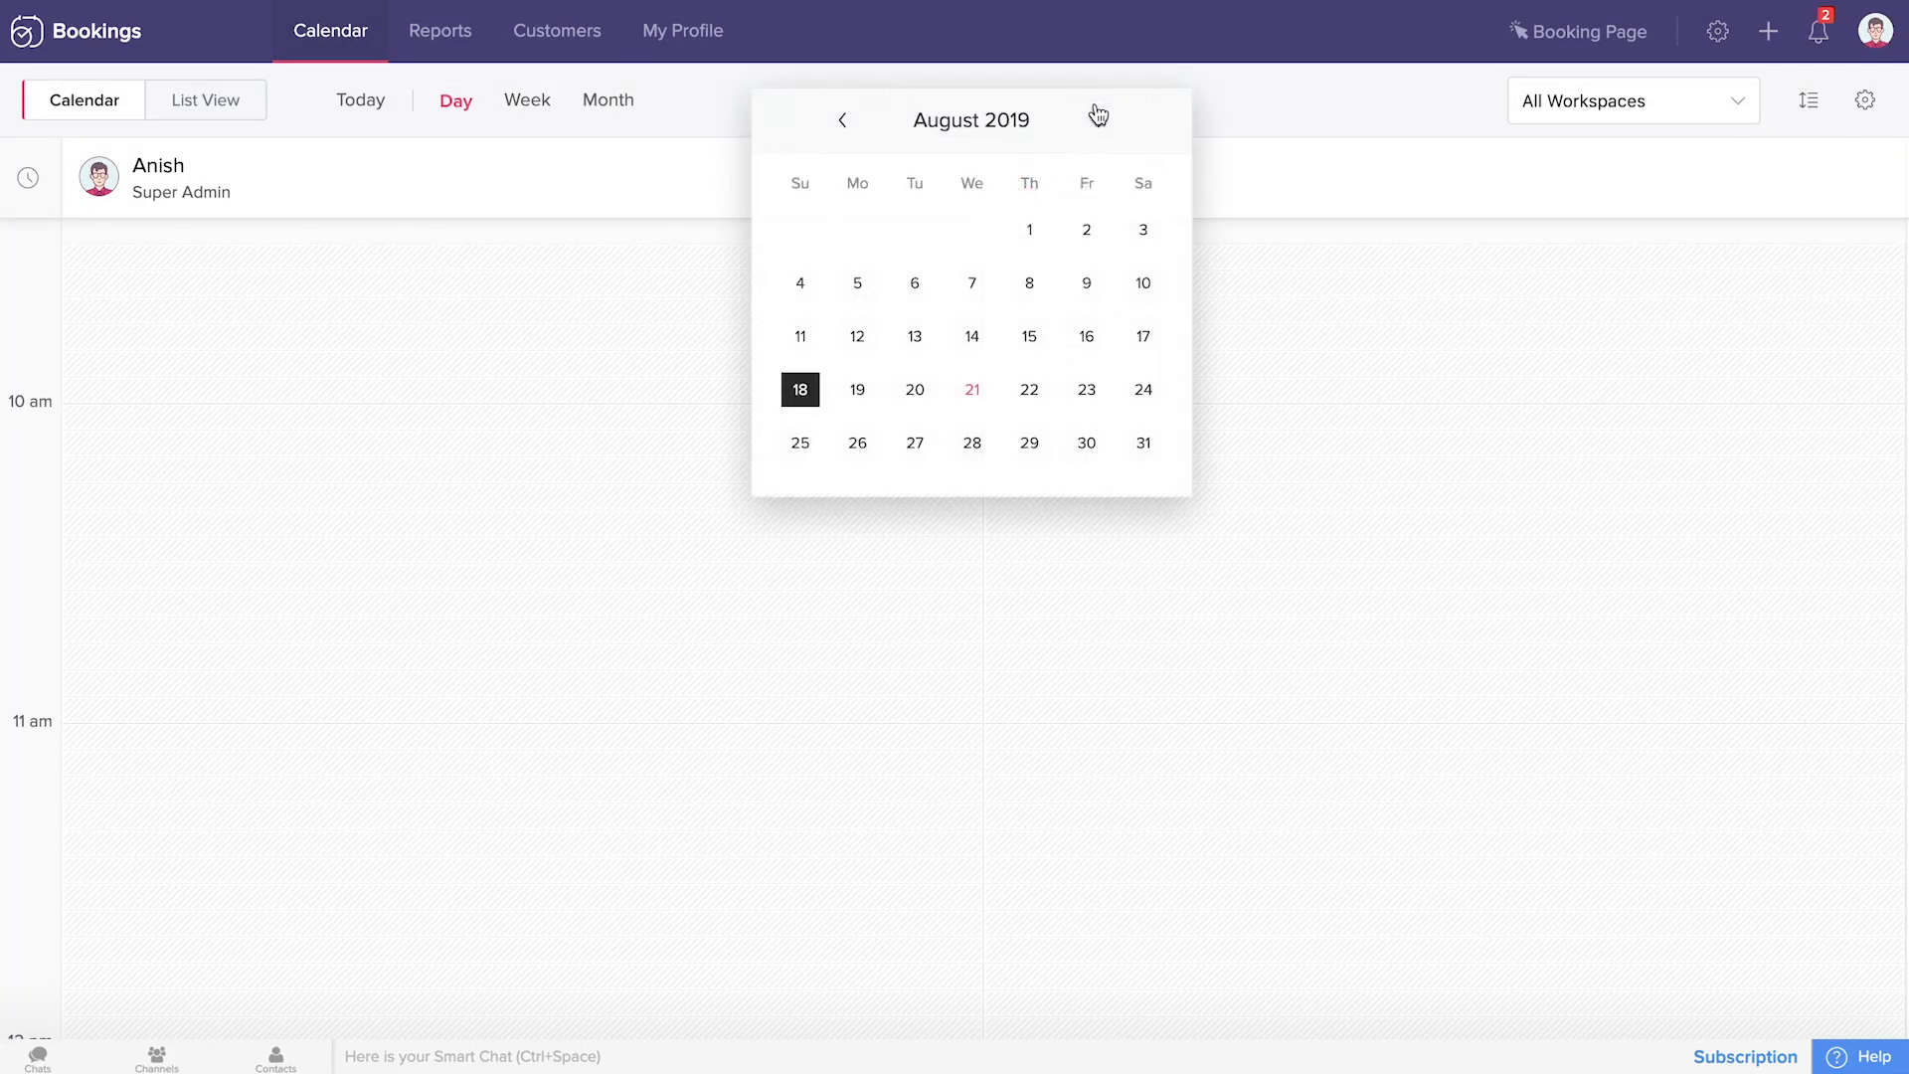
click(1027, 446)
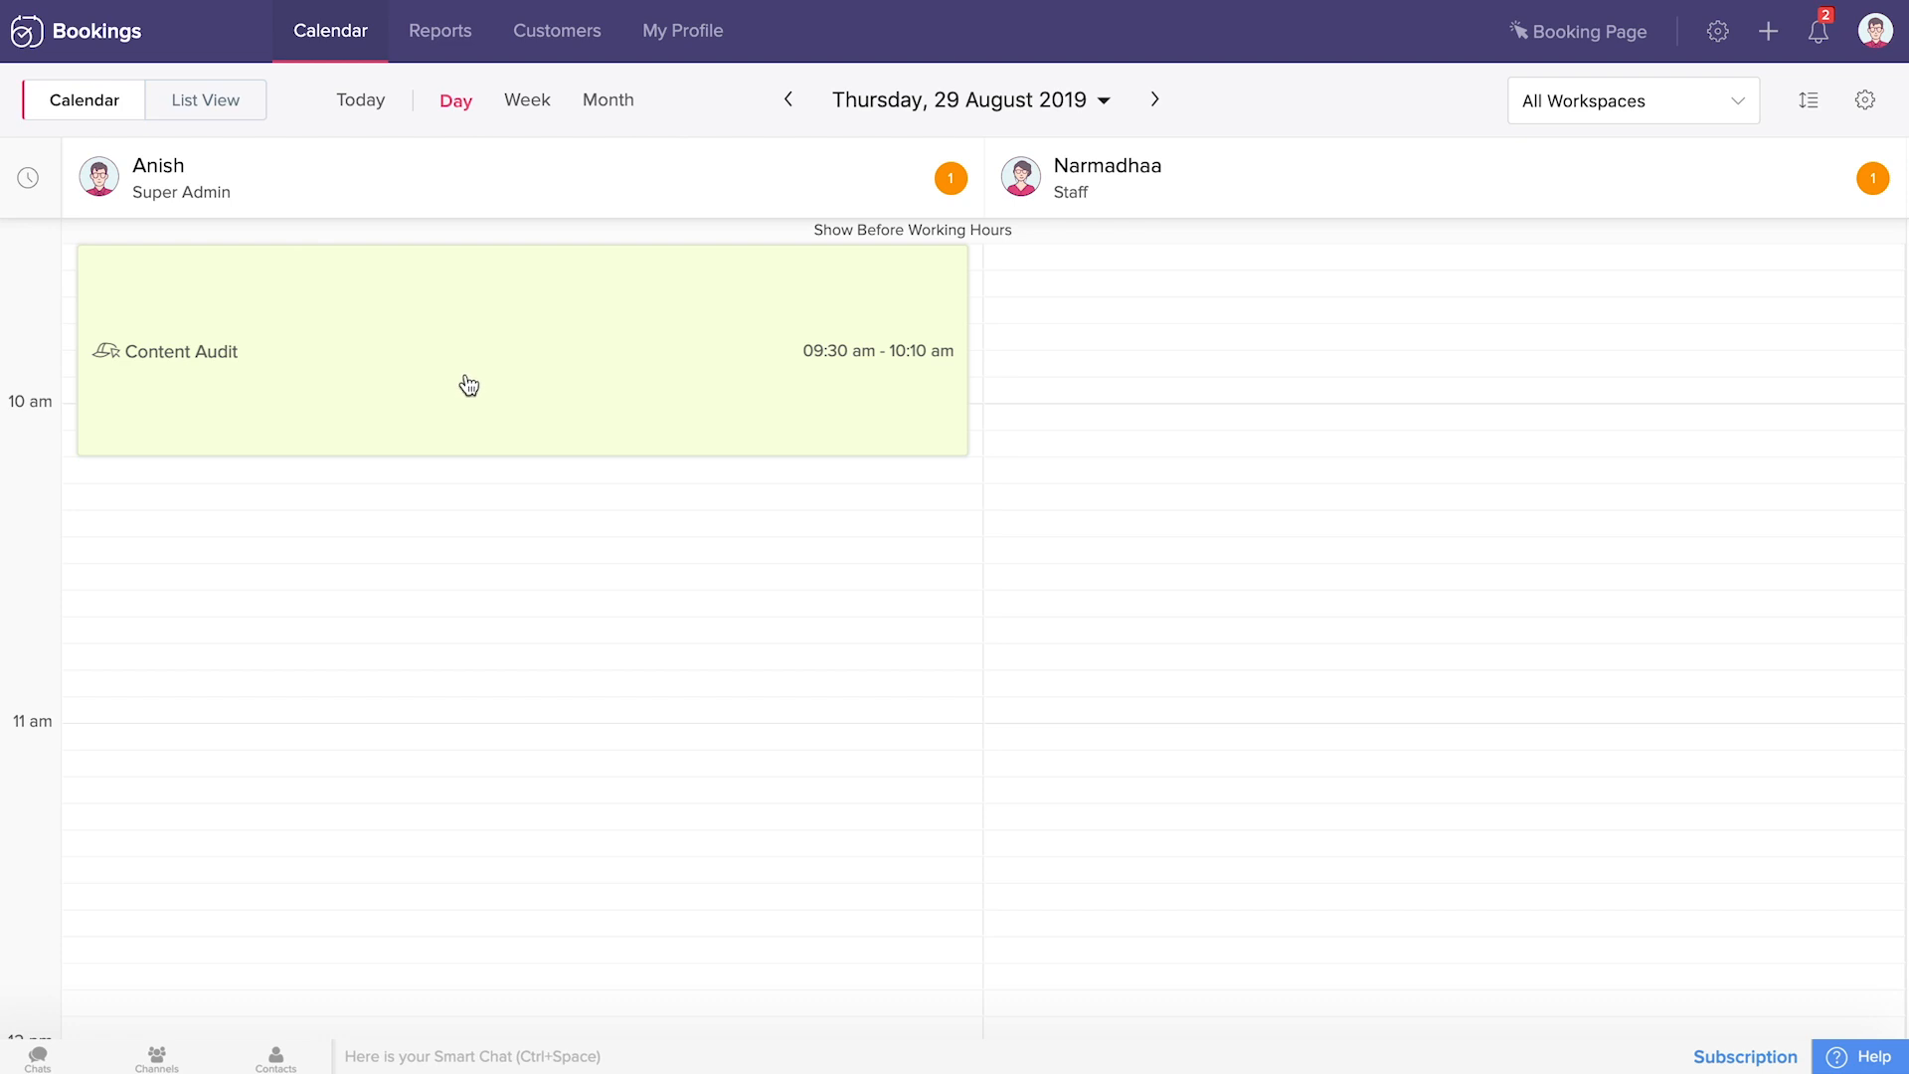
Set the calendar time interval to 30 mins and save the preference.
click(1864, 99)
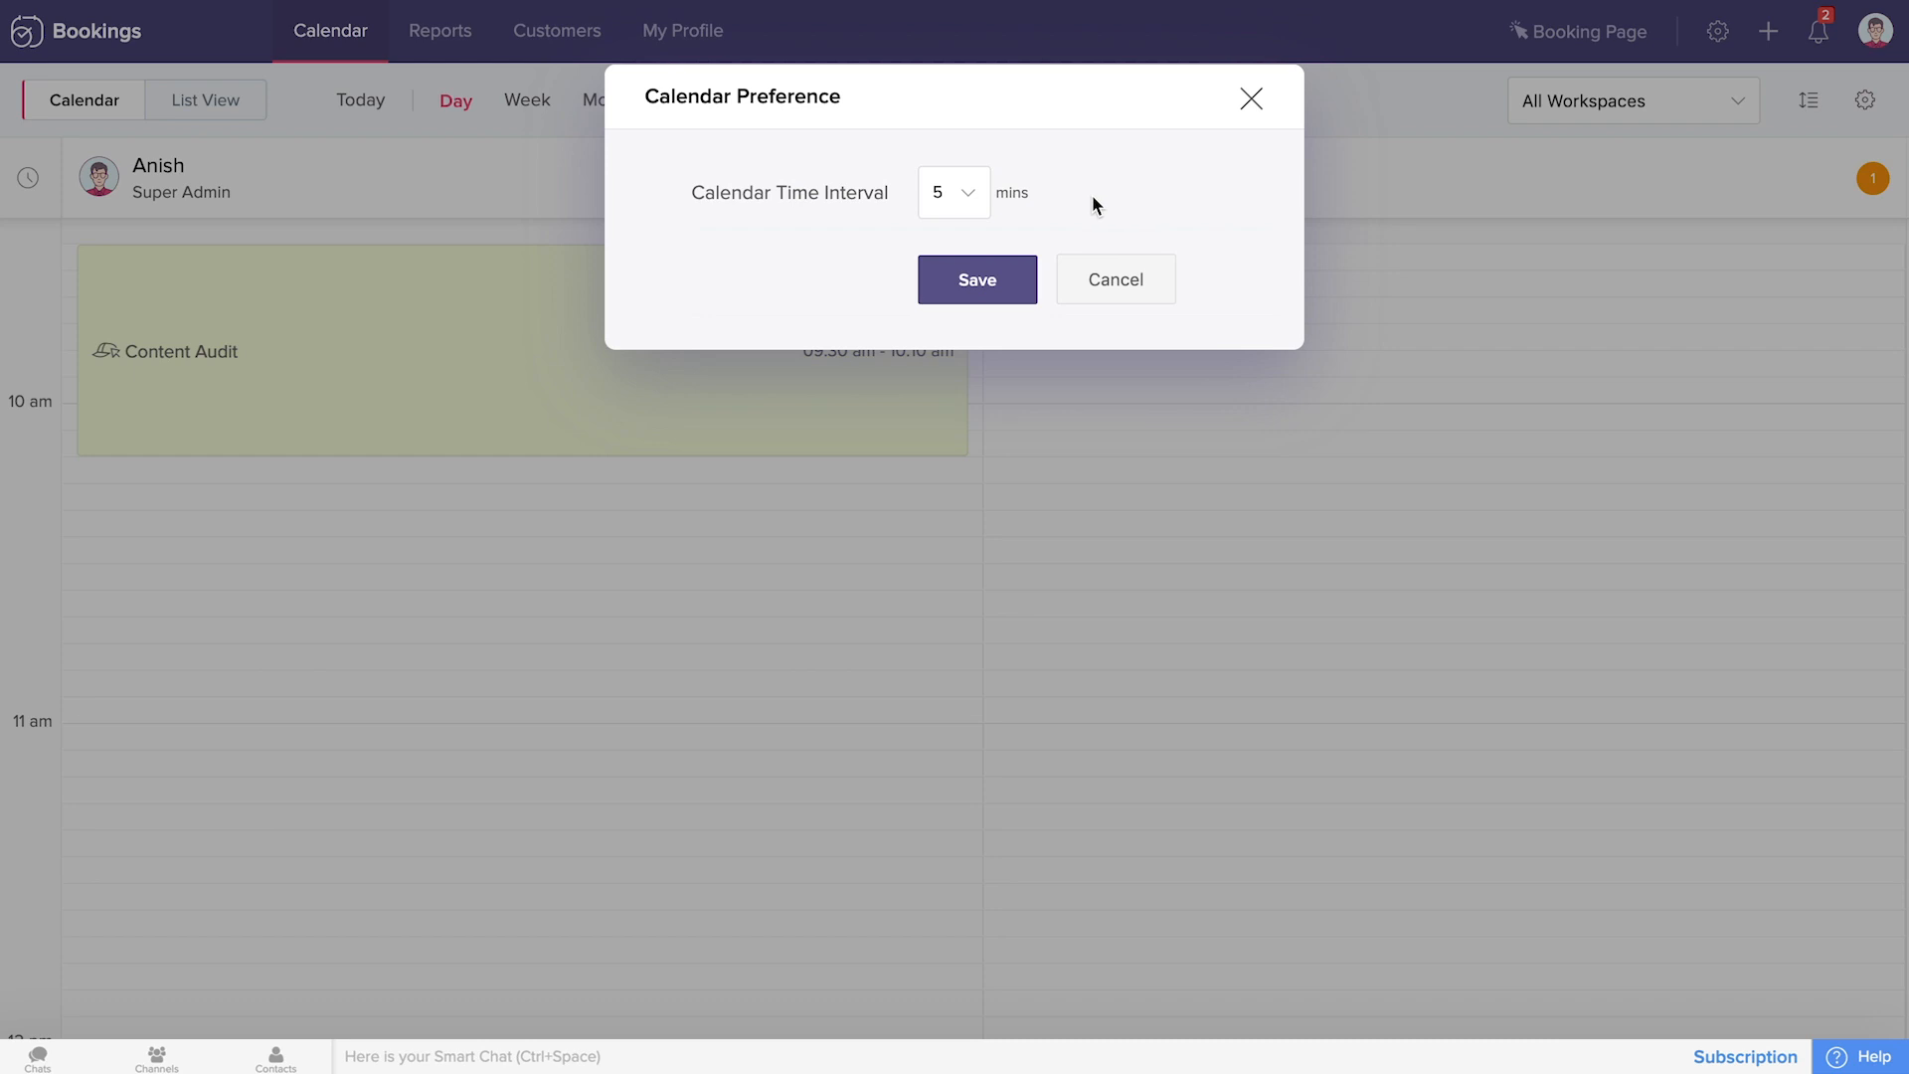
click(930, 195)
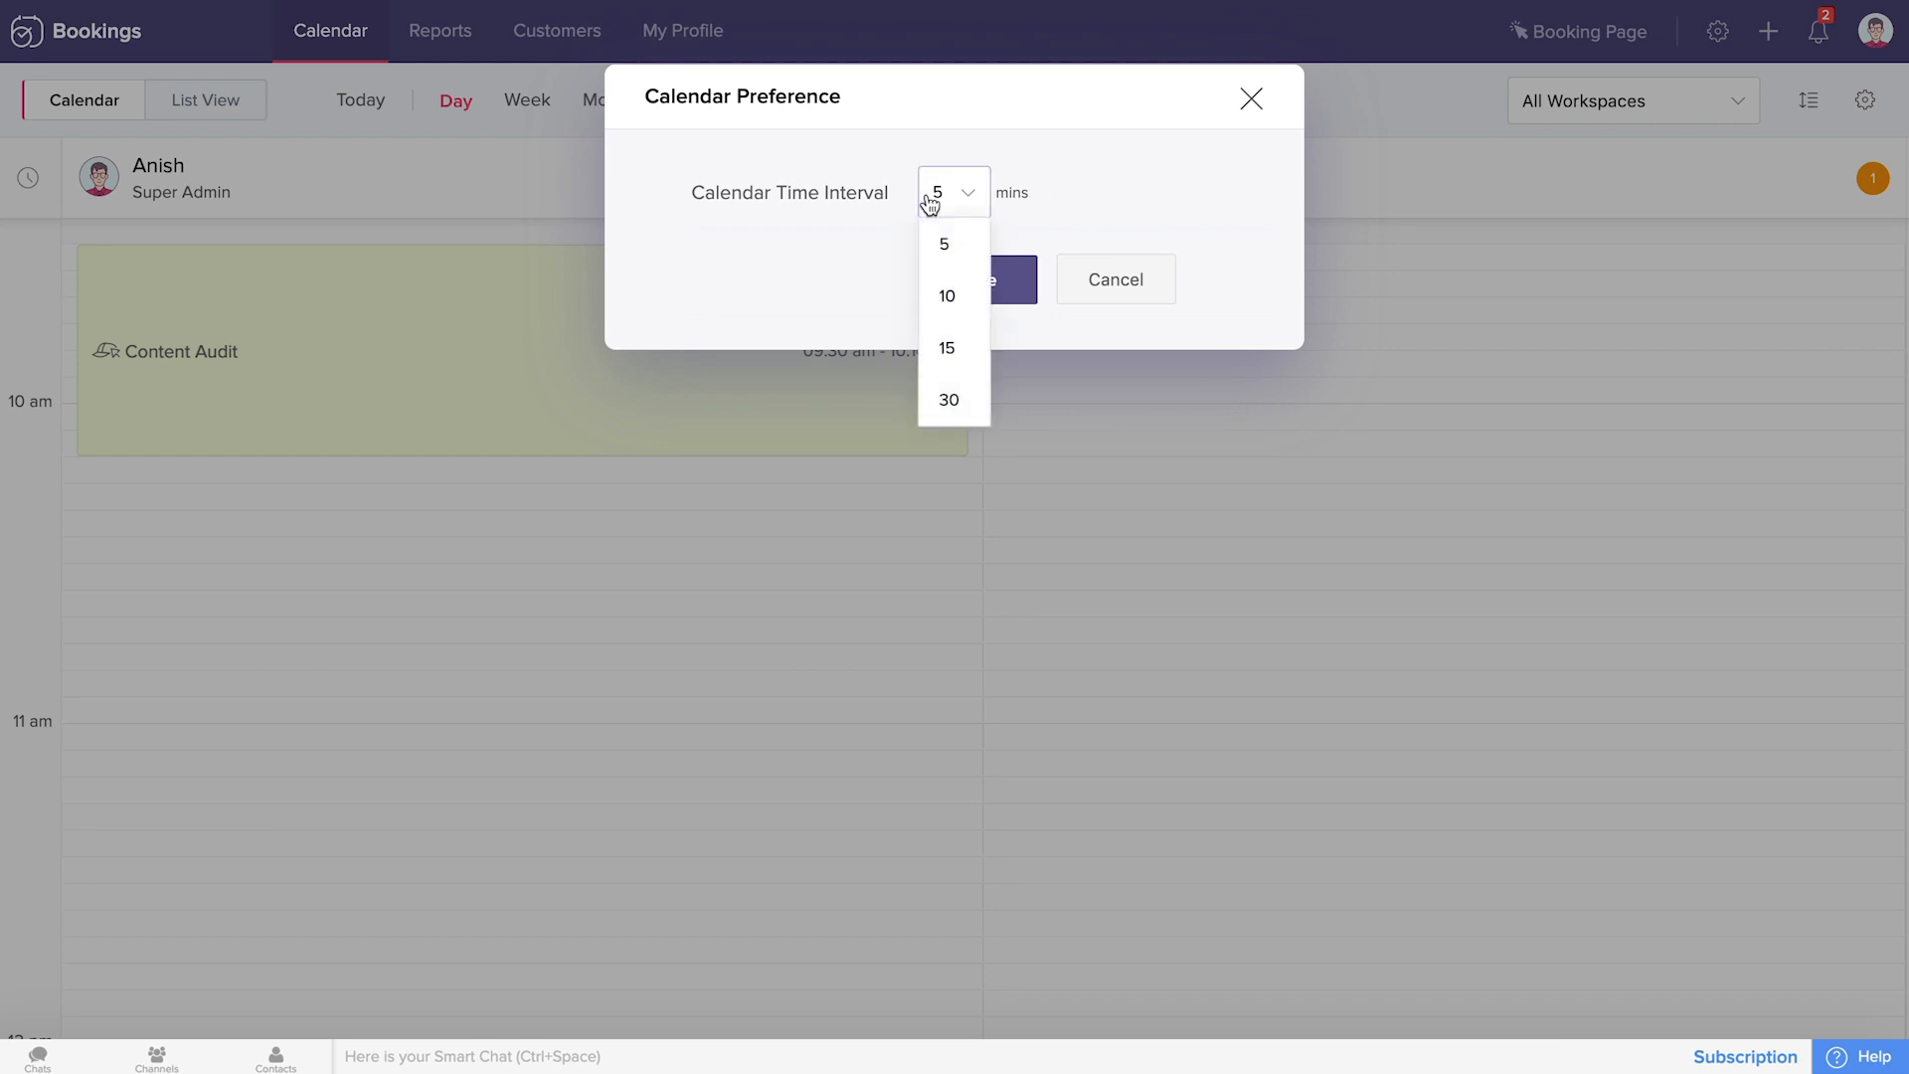
click(958, 398)
click(976, 281)
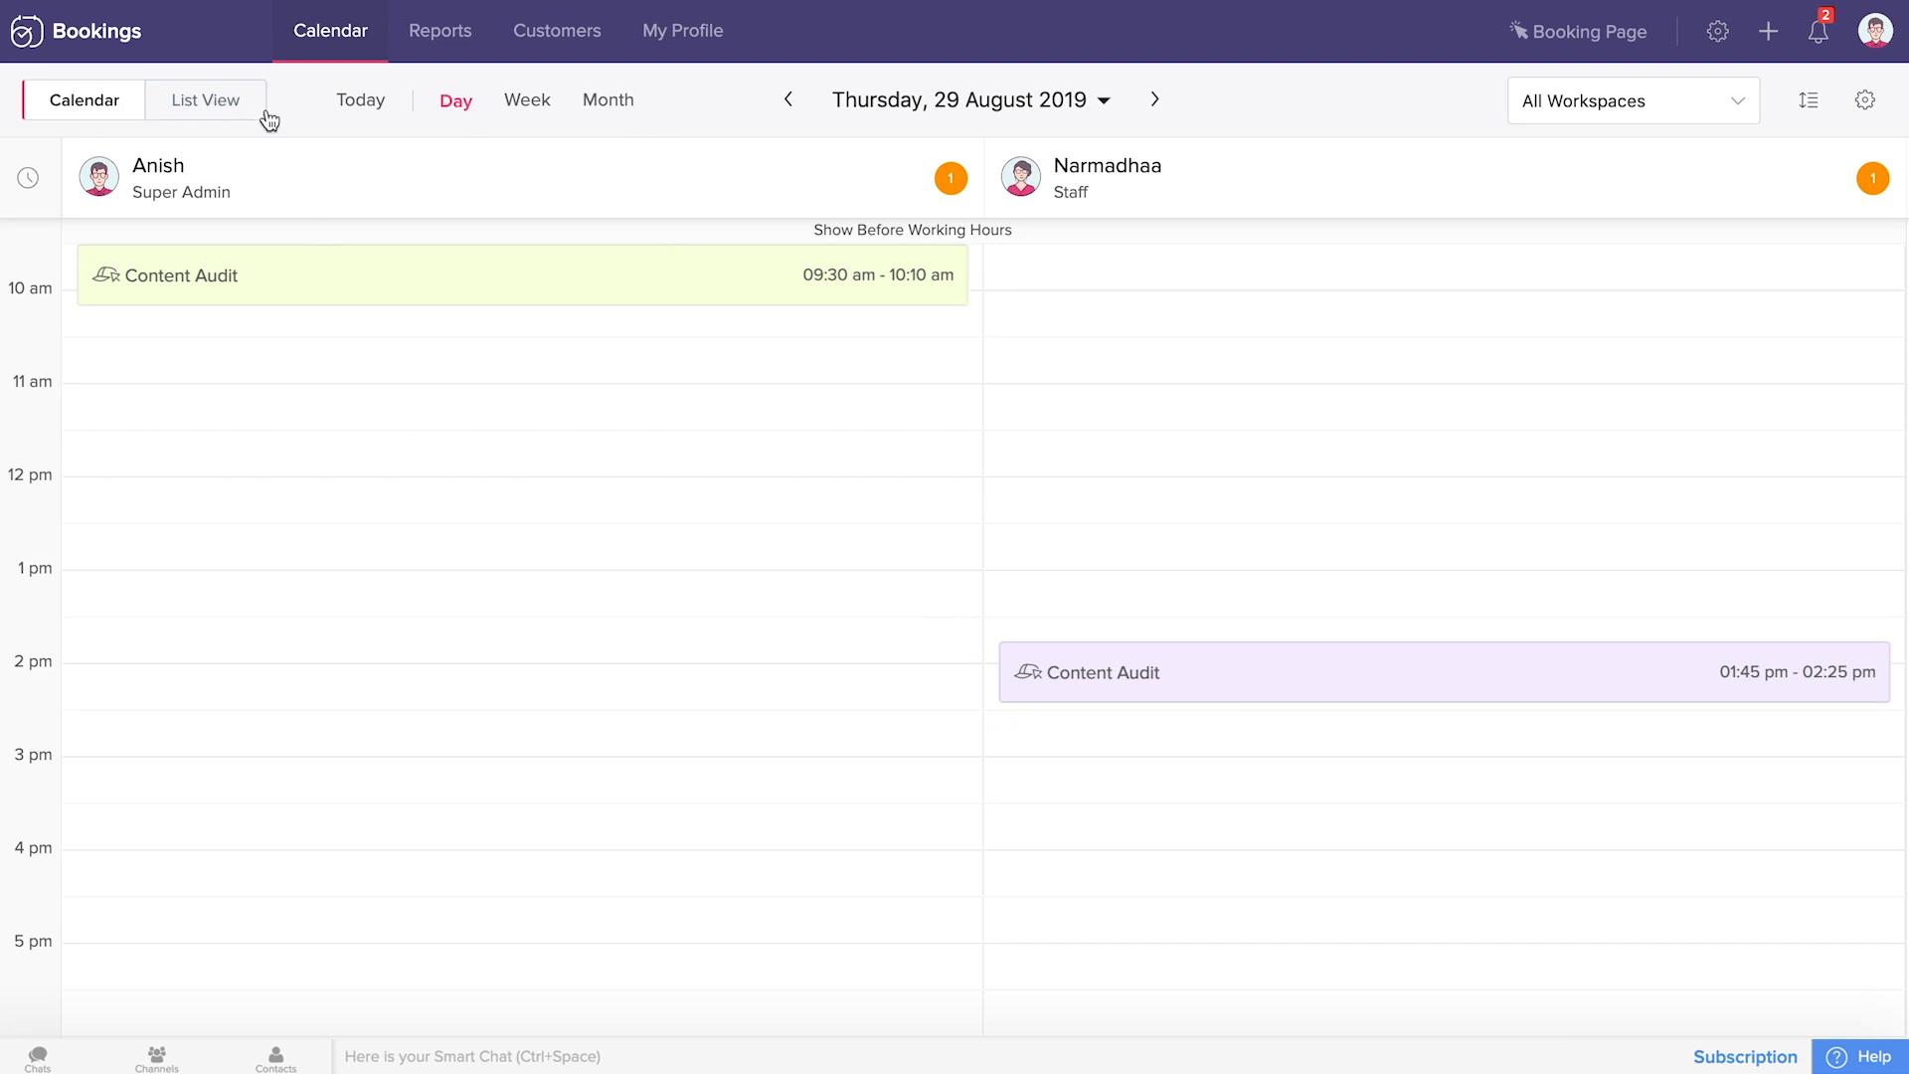
Switch the appointments to the list view and show the whole month of August 2019.
click(209, 106)
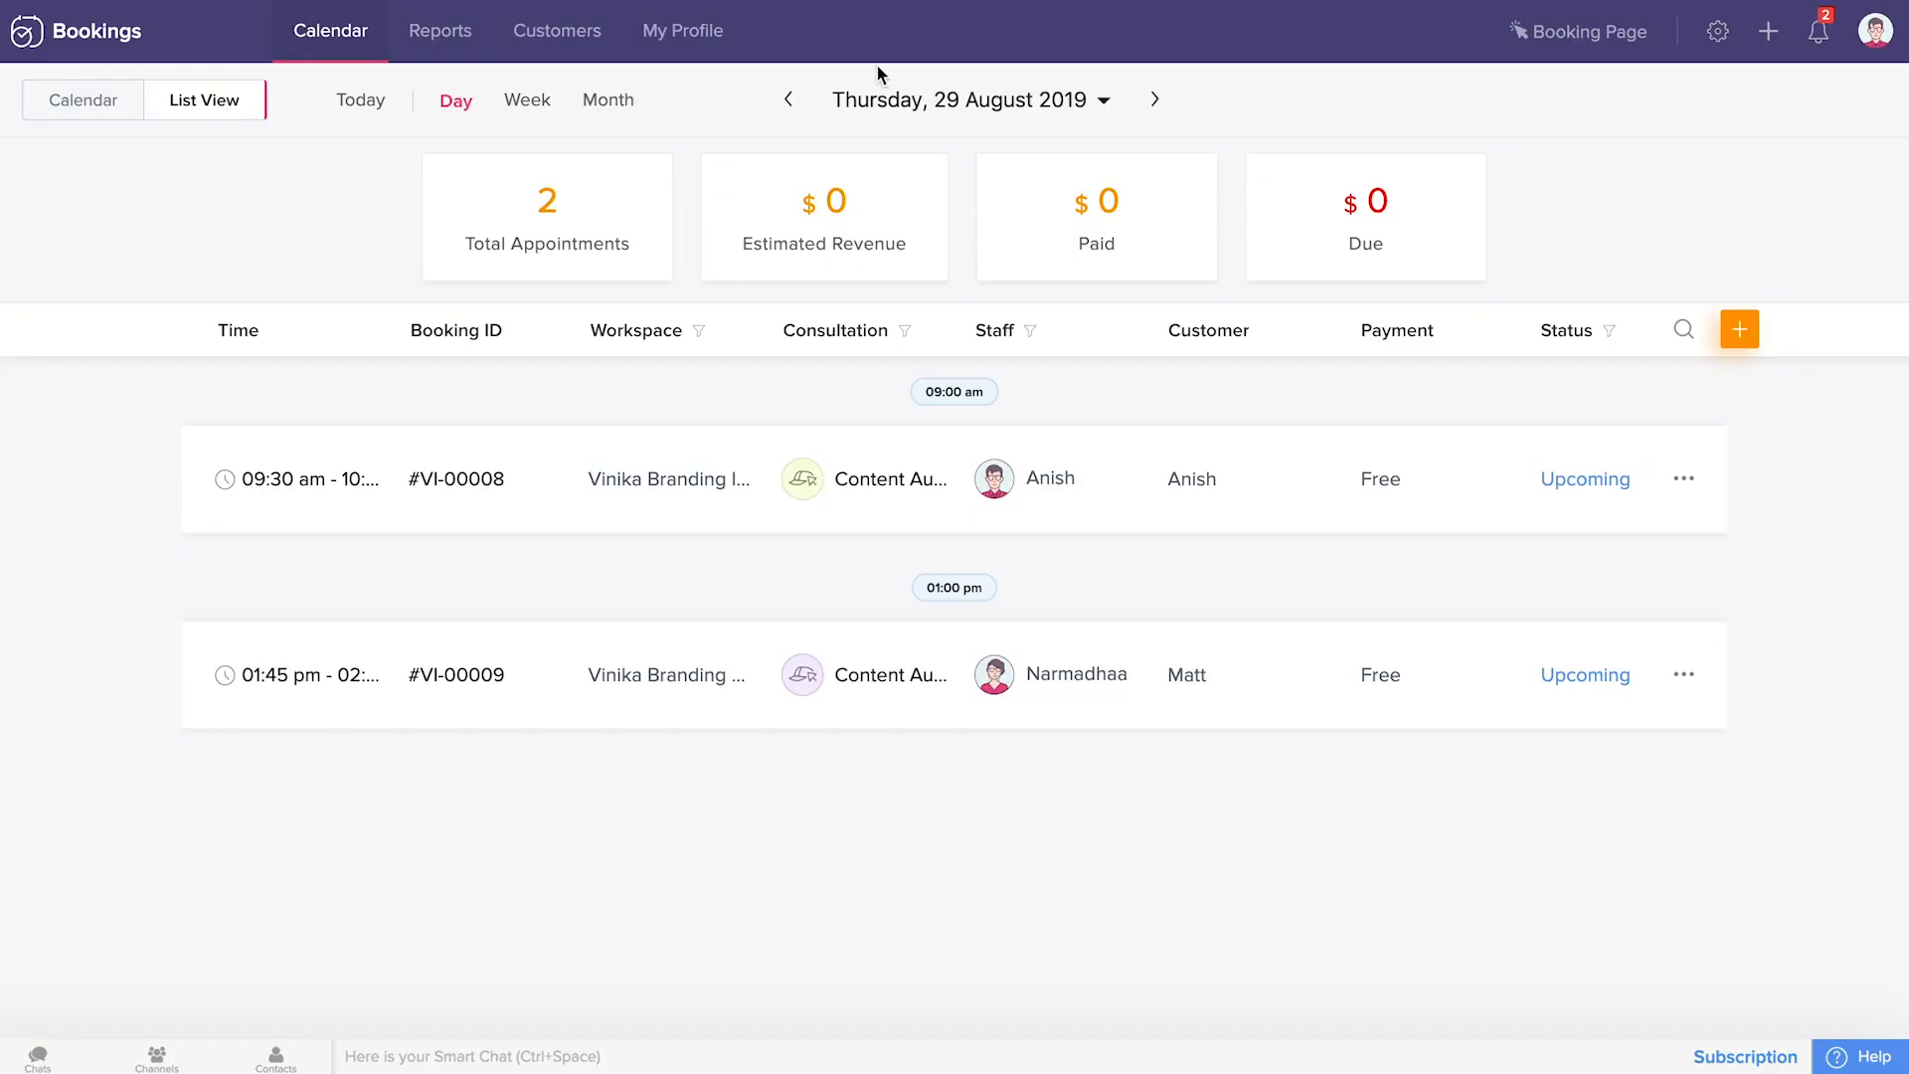
click(362, 103)
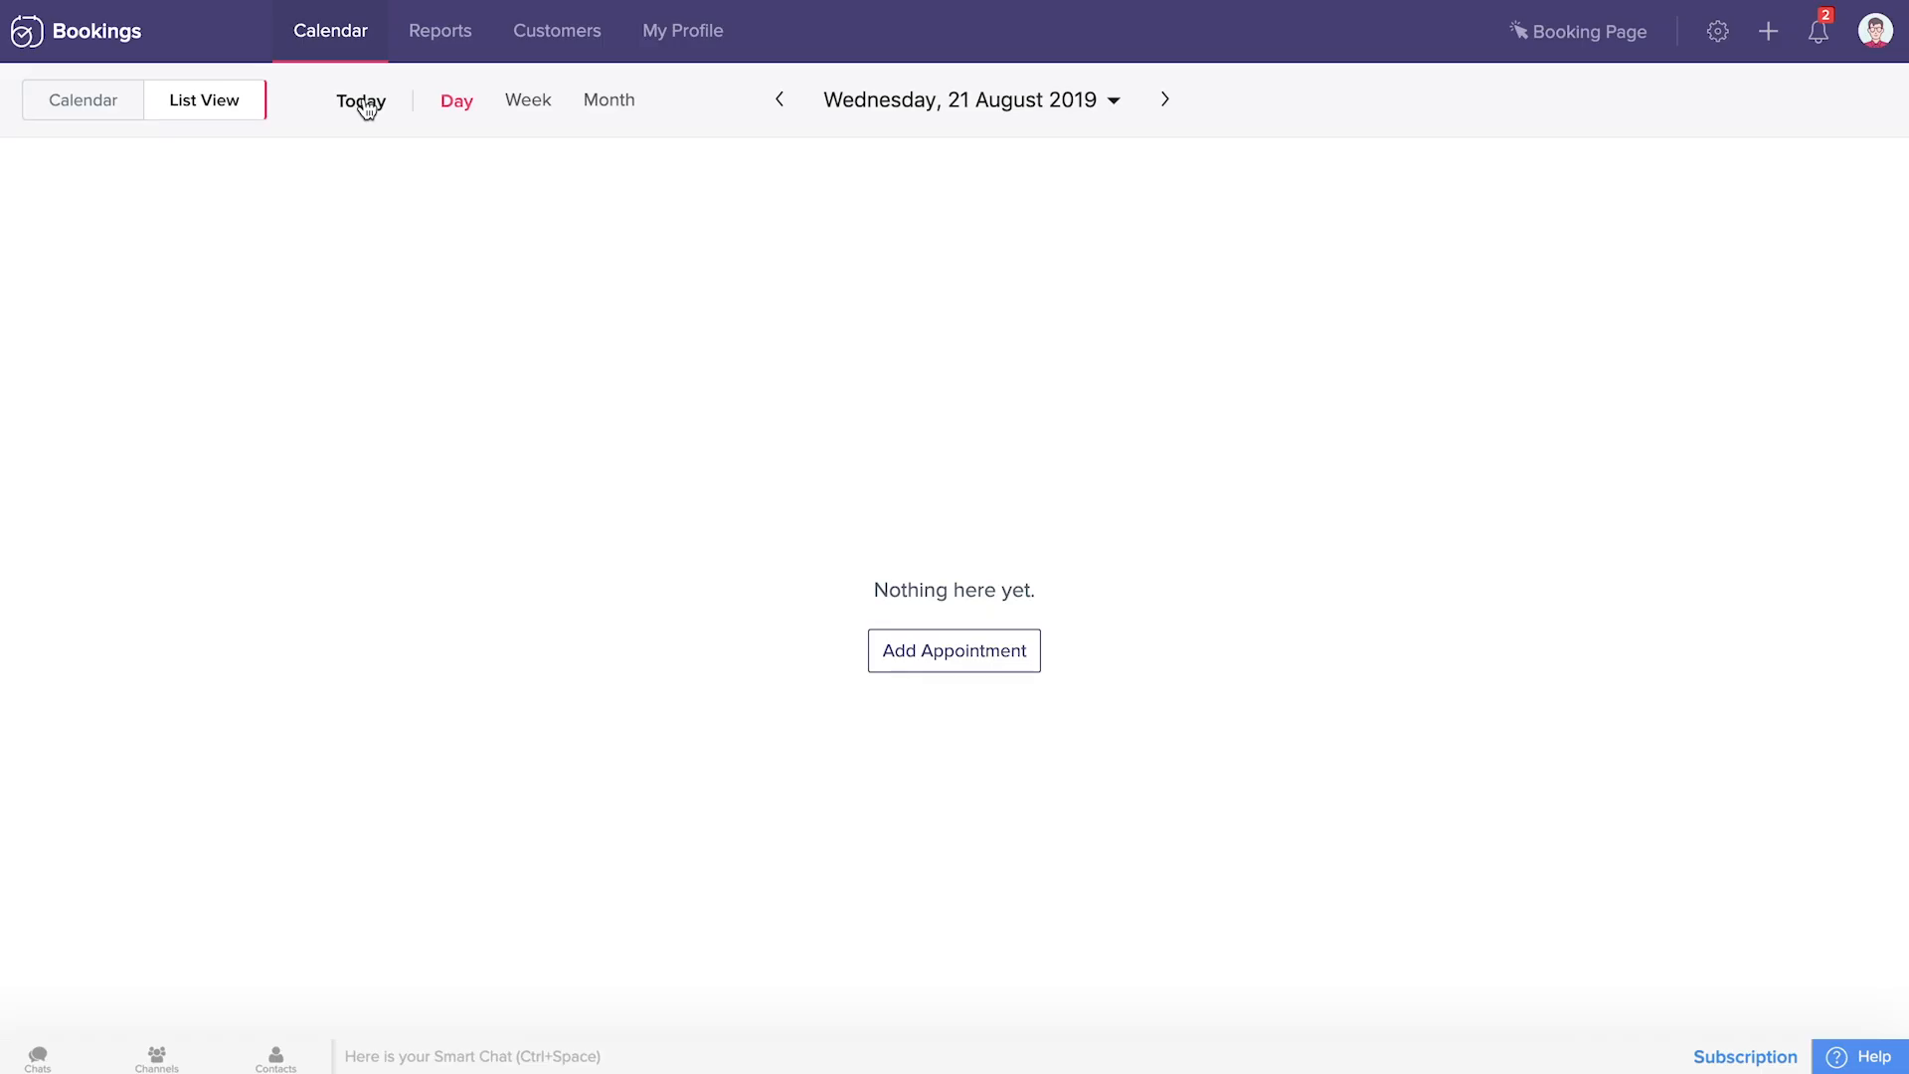
click(614, 106)
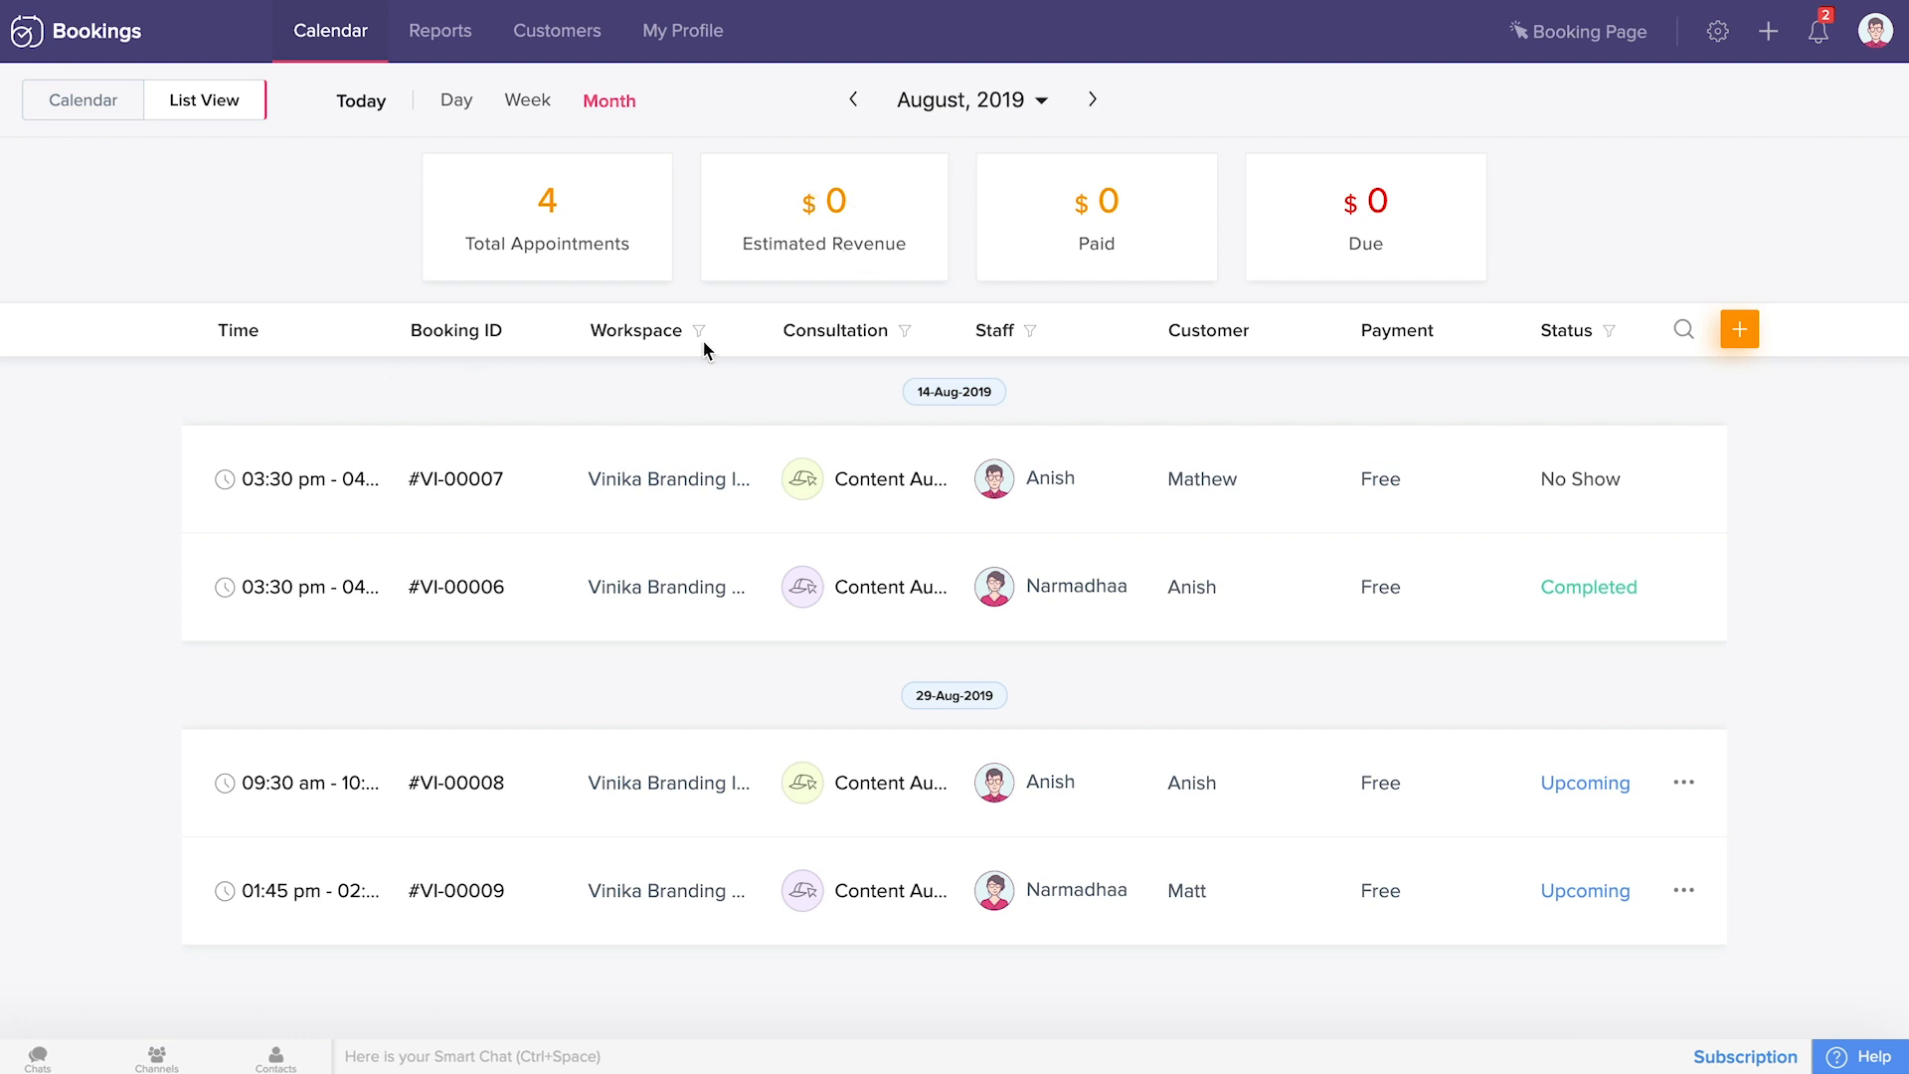
Examine the filter options for appointment status and consultation in the list without applying any.
click(1608, 331)
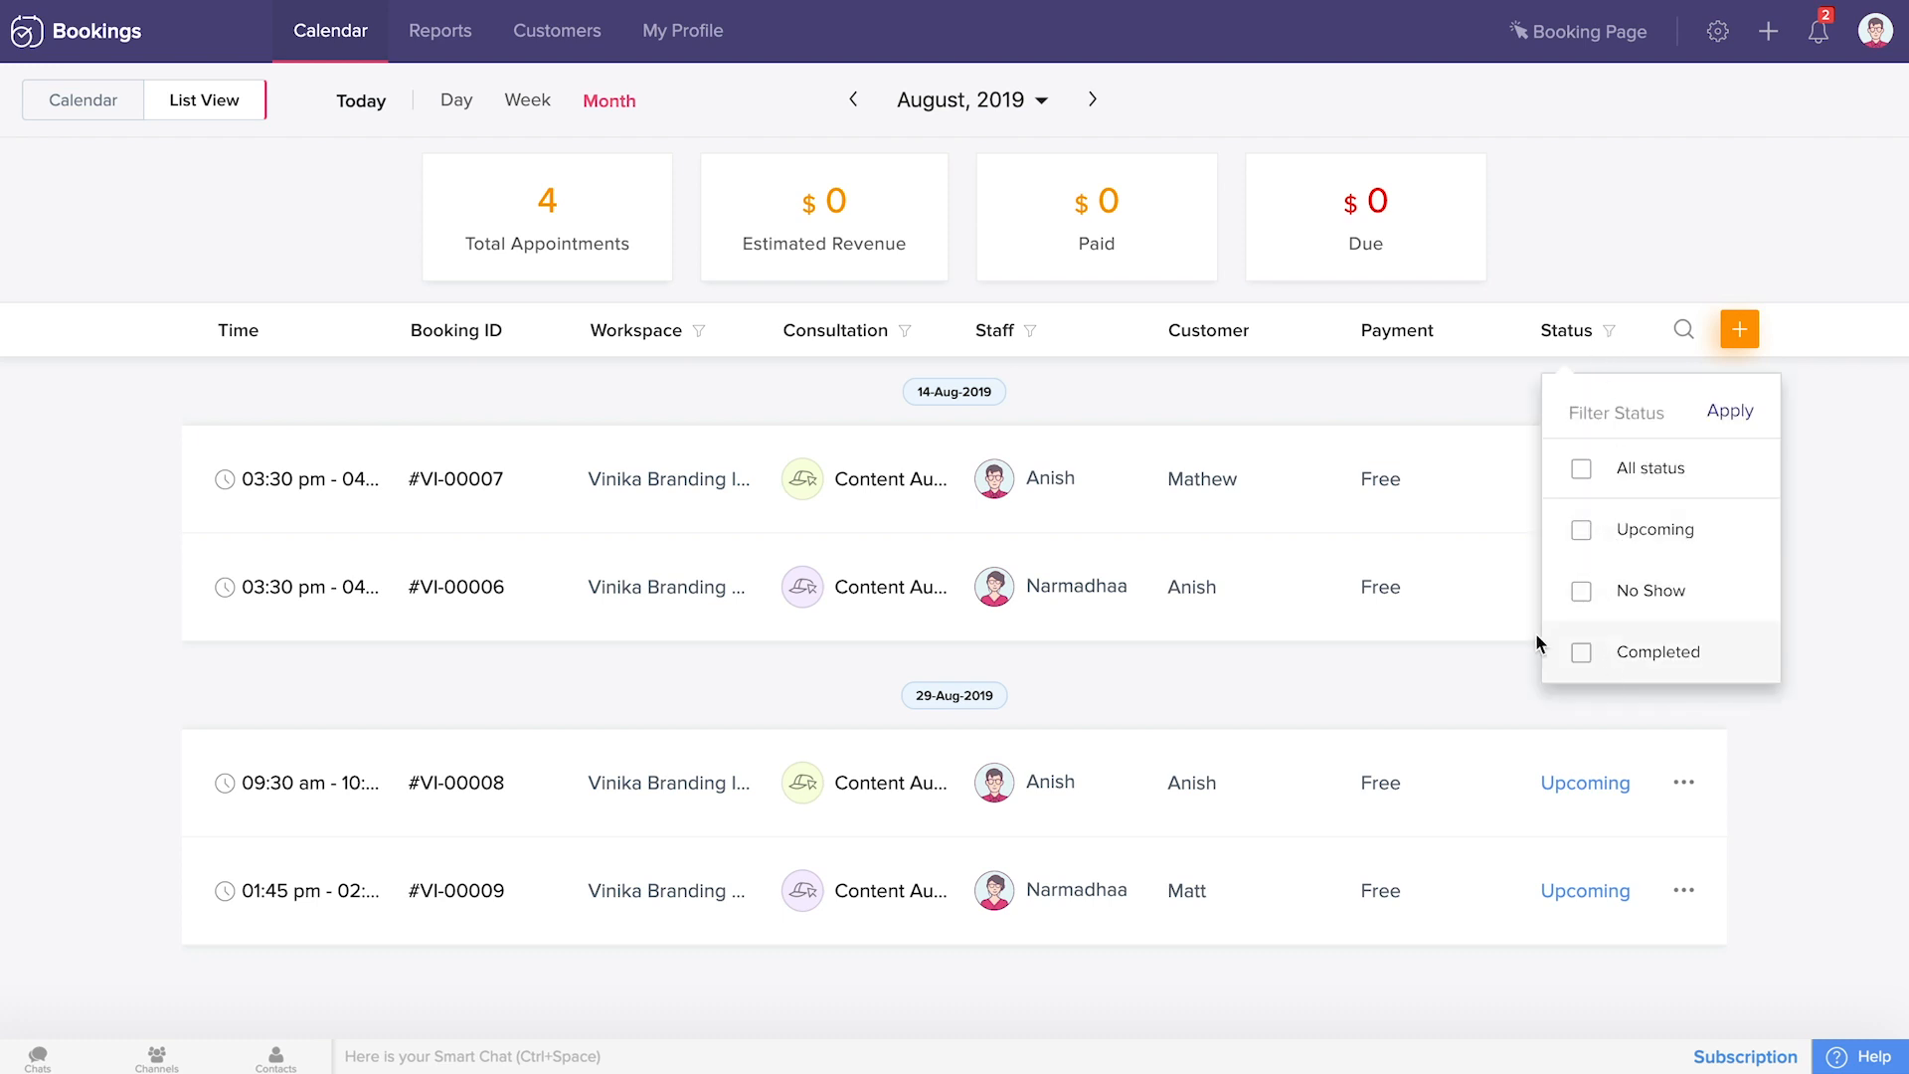
click(905, 331)
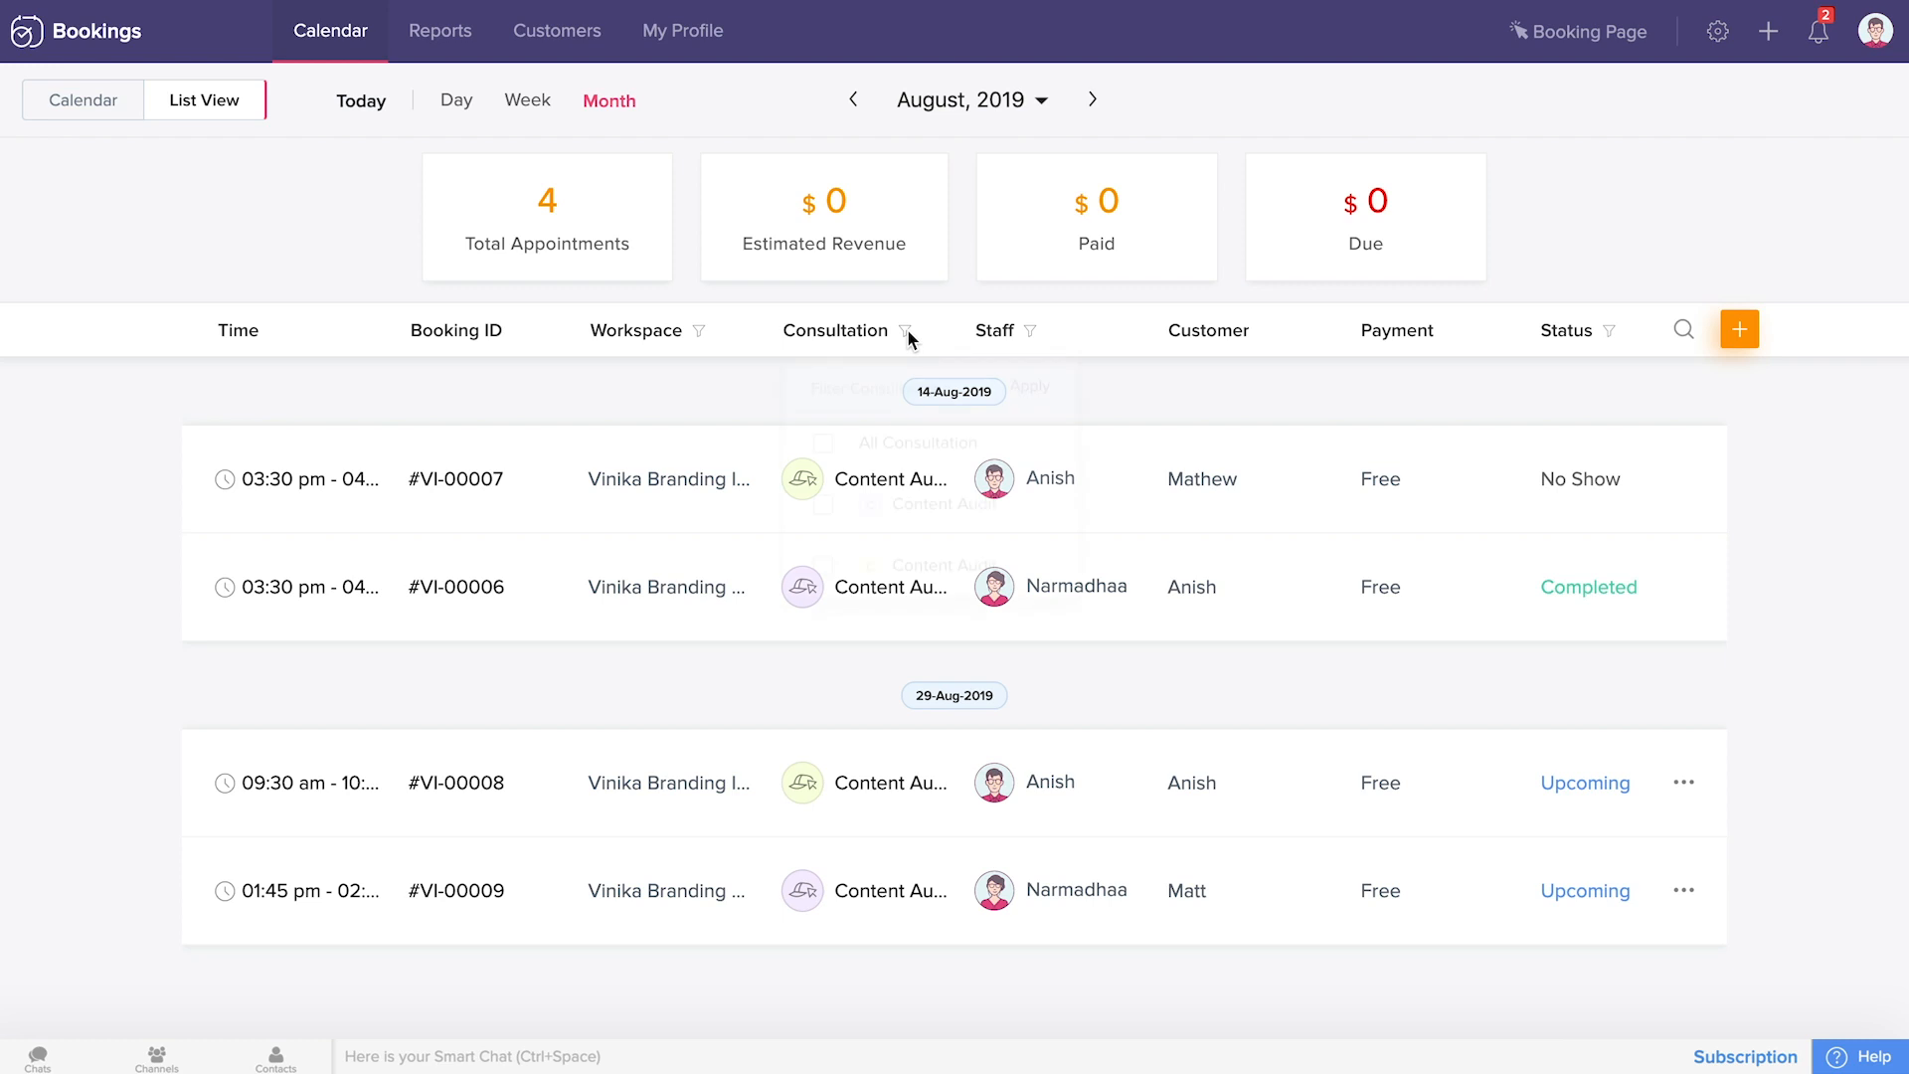
click(907, 330)
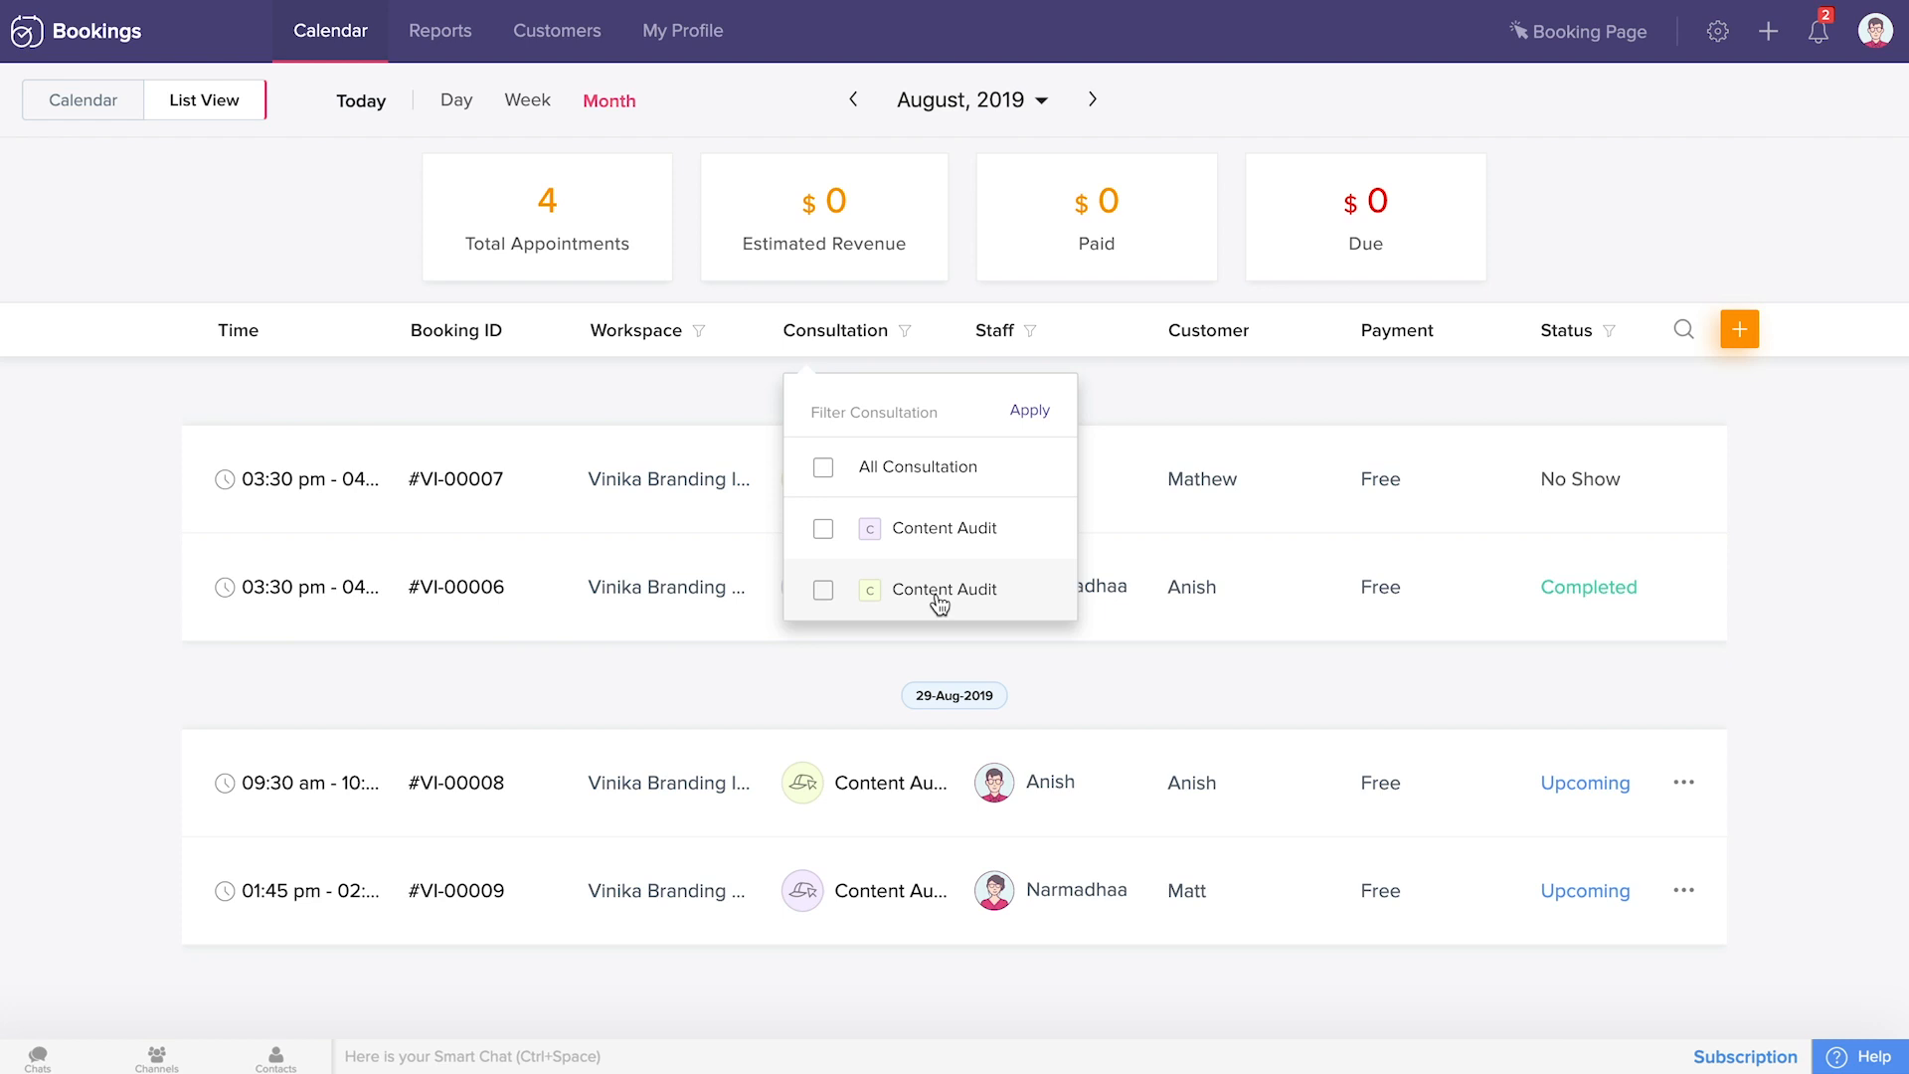
click(694, 364)
Search the August appointments by a person's name and clear the search.
click(1681, 336)
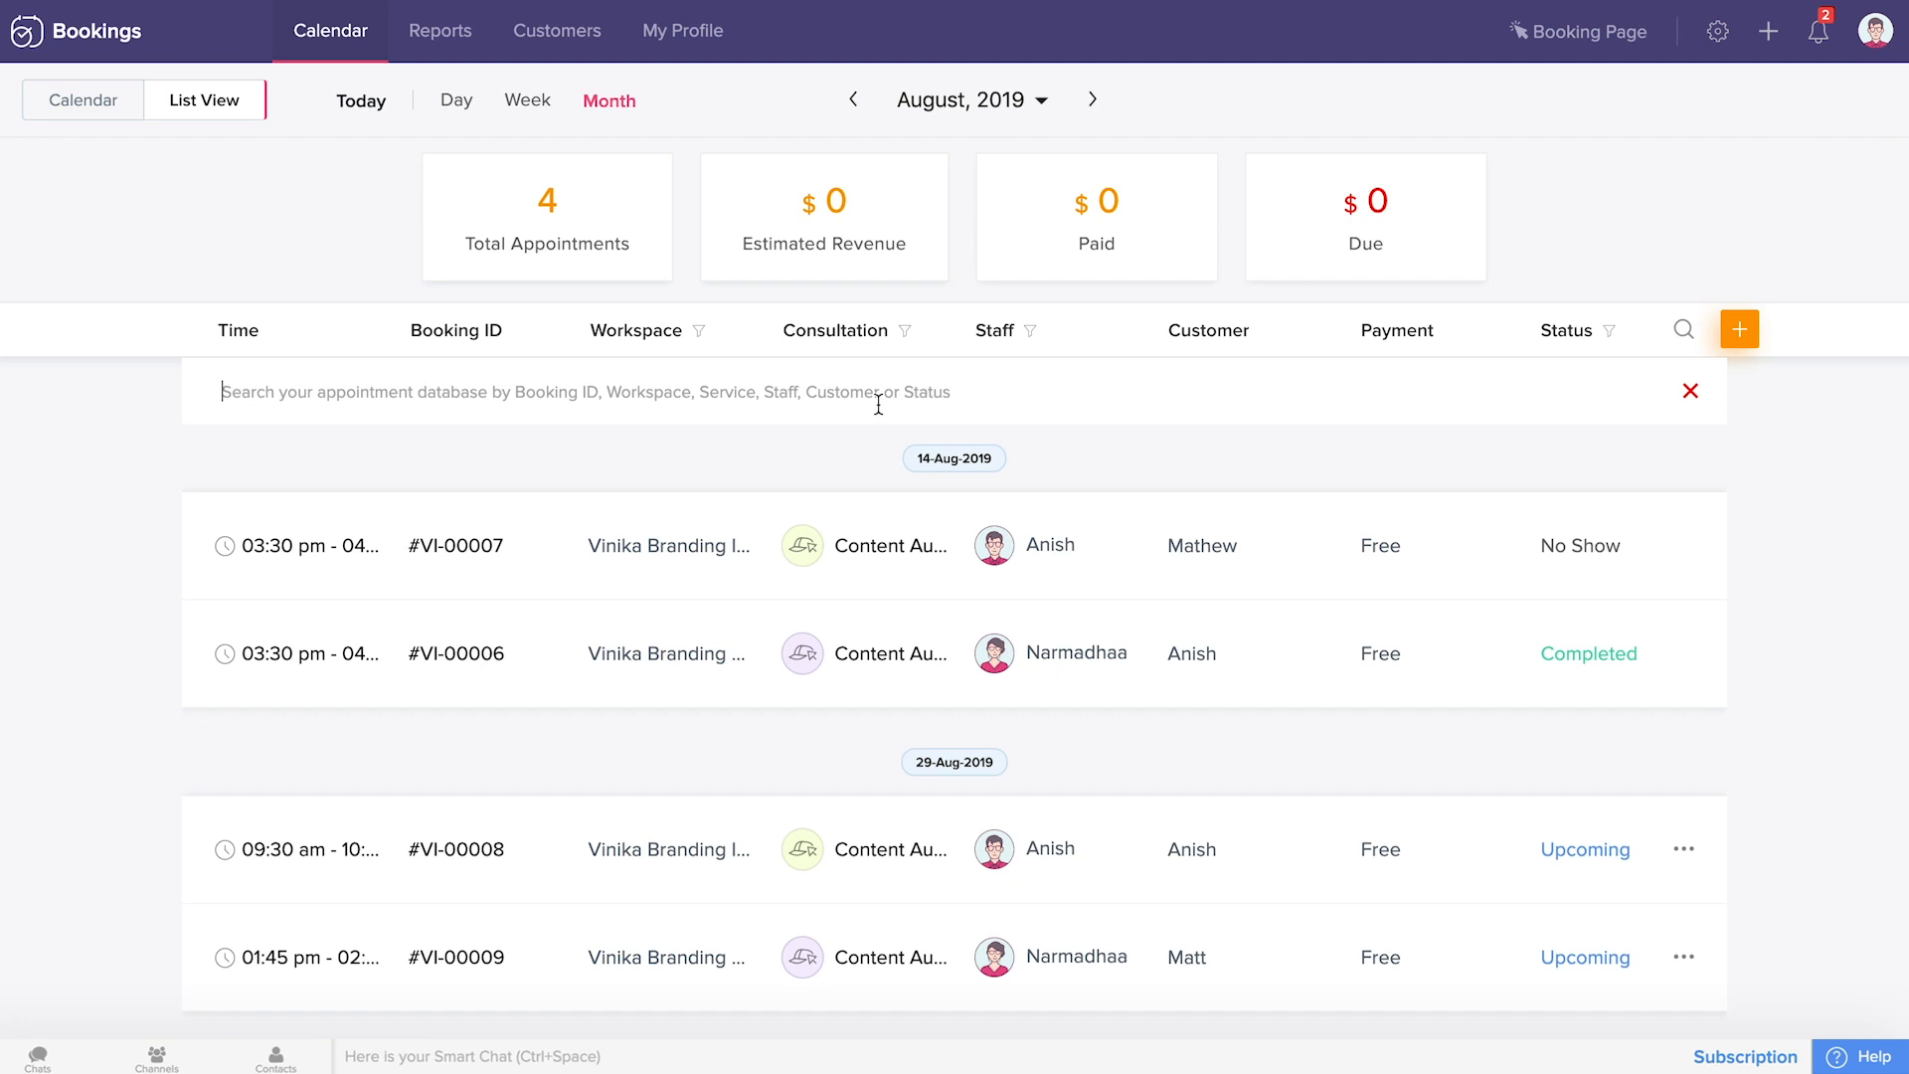
text(Anish)
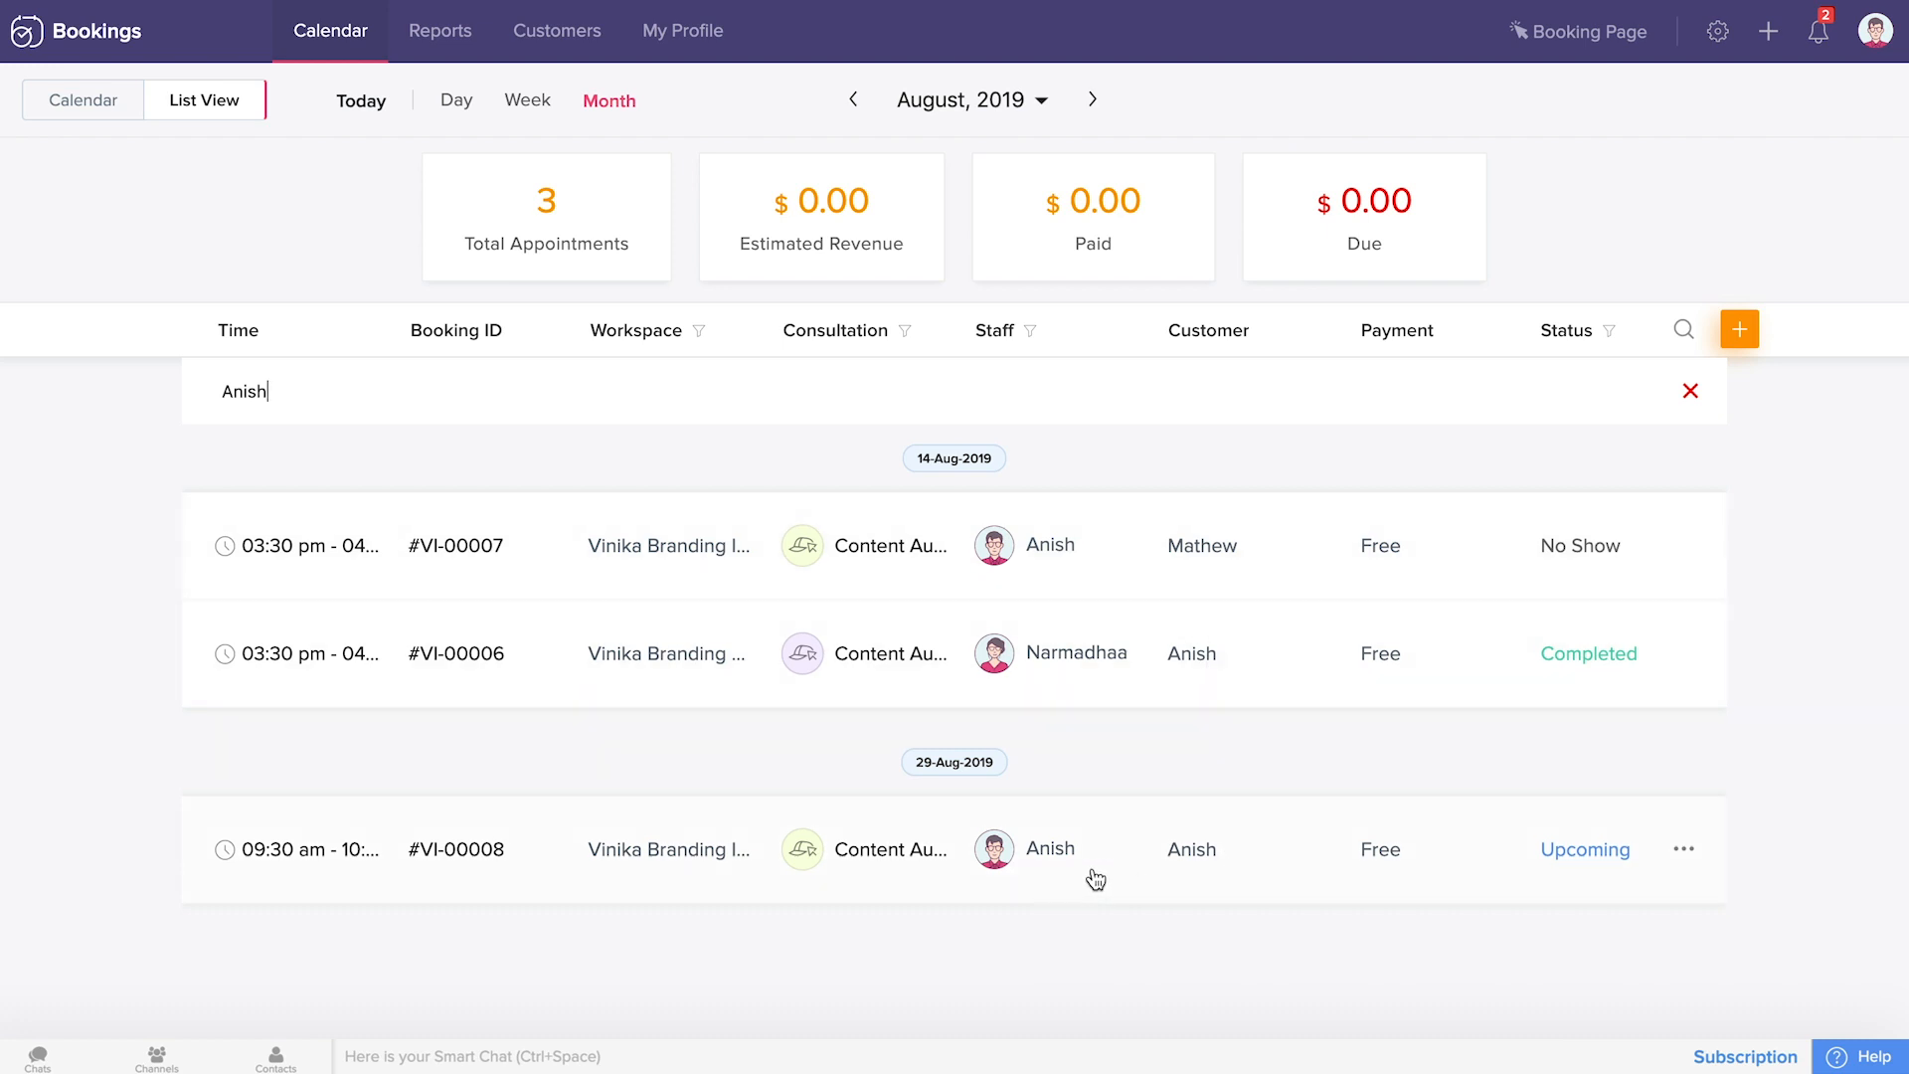
click(1692, 393)
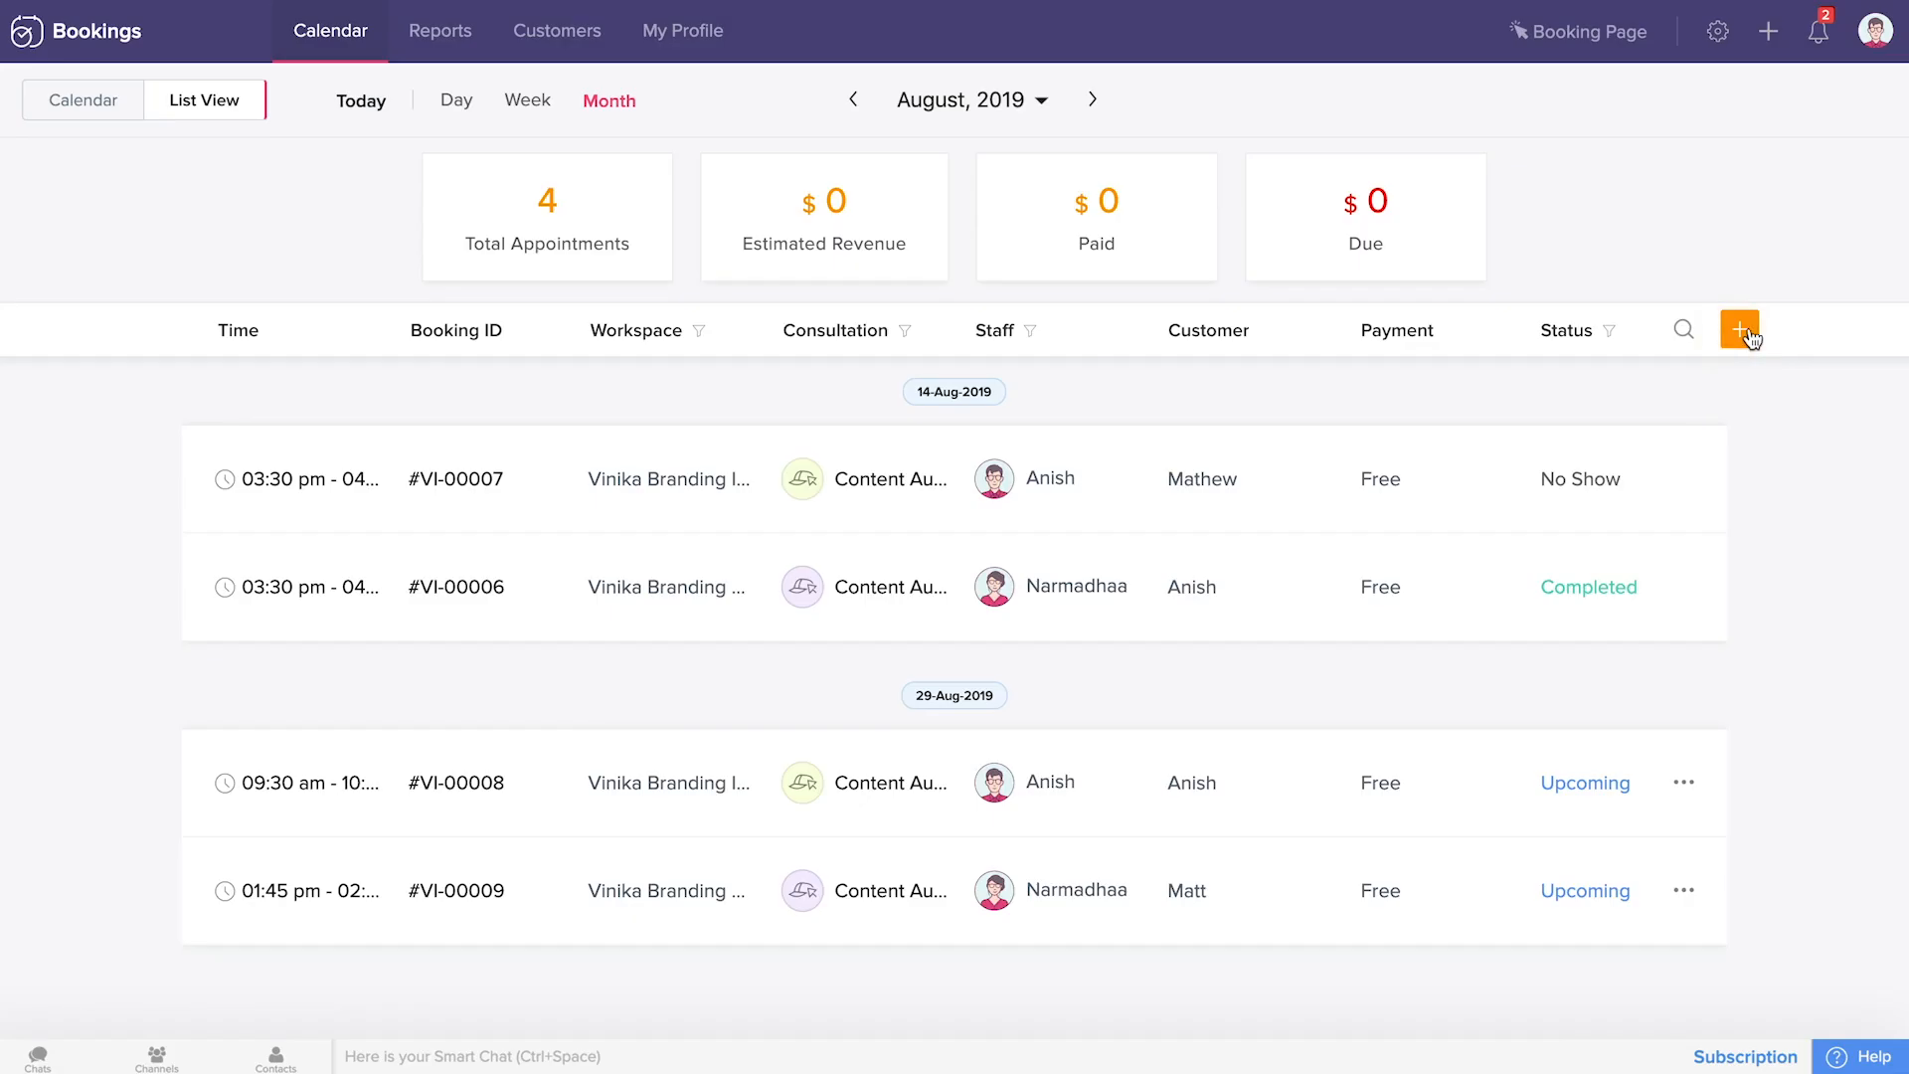
Open the new appointment form from the list view, check its workspace choices, and cancel it.
click(1747, 335)
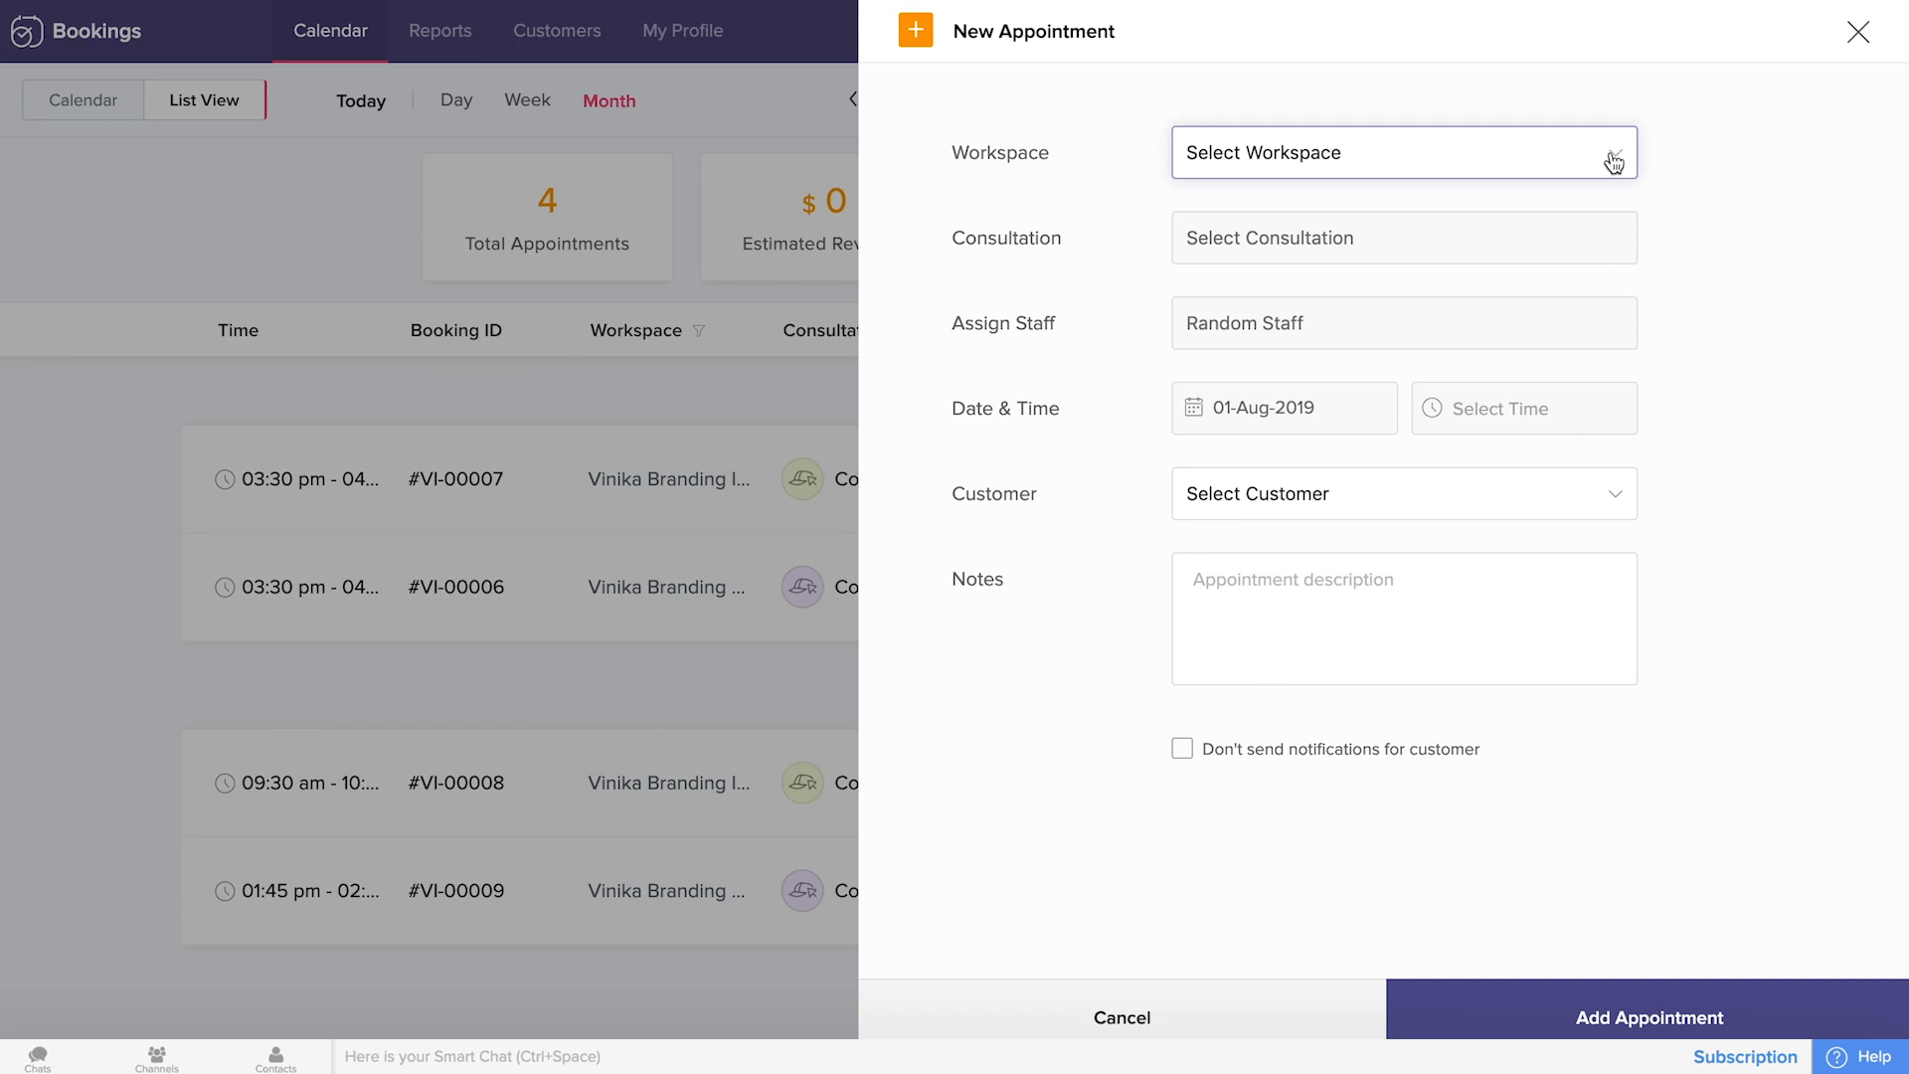
click(1613, 162)
click(1723, 243)
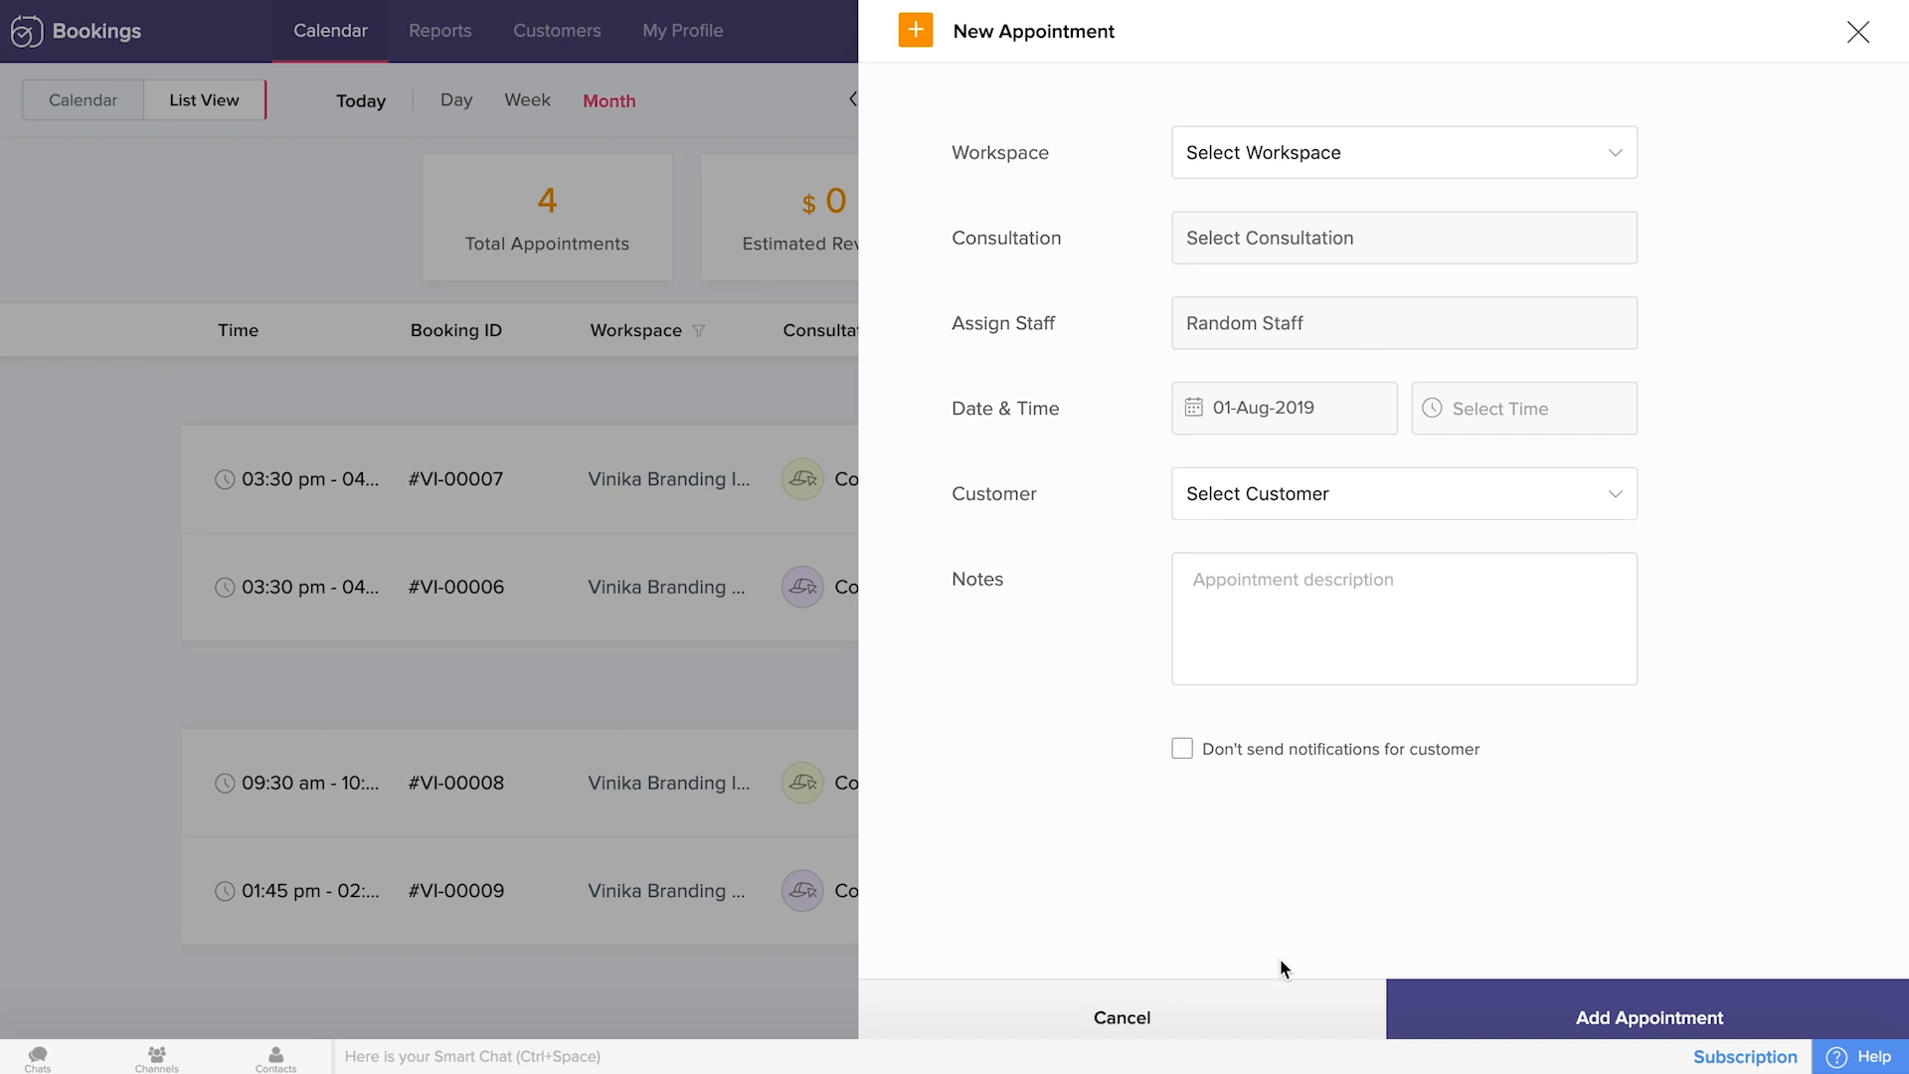
click(1165, 1011)
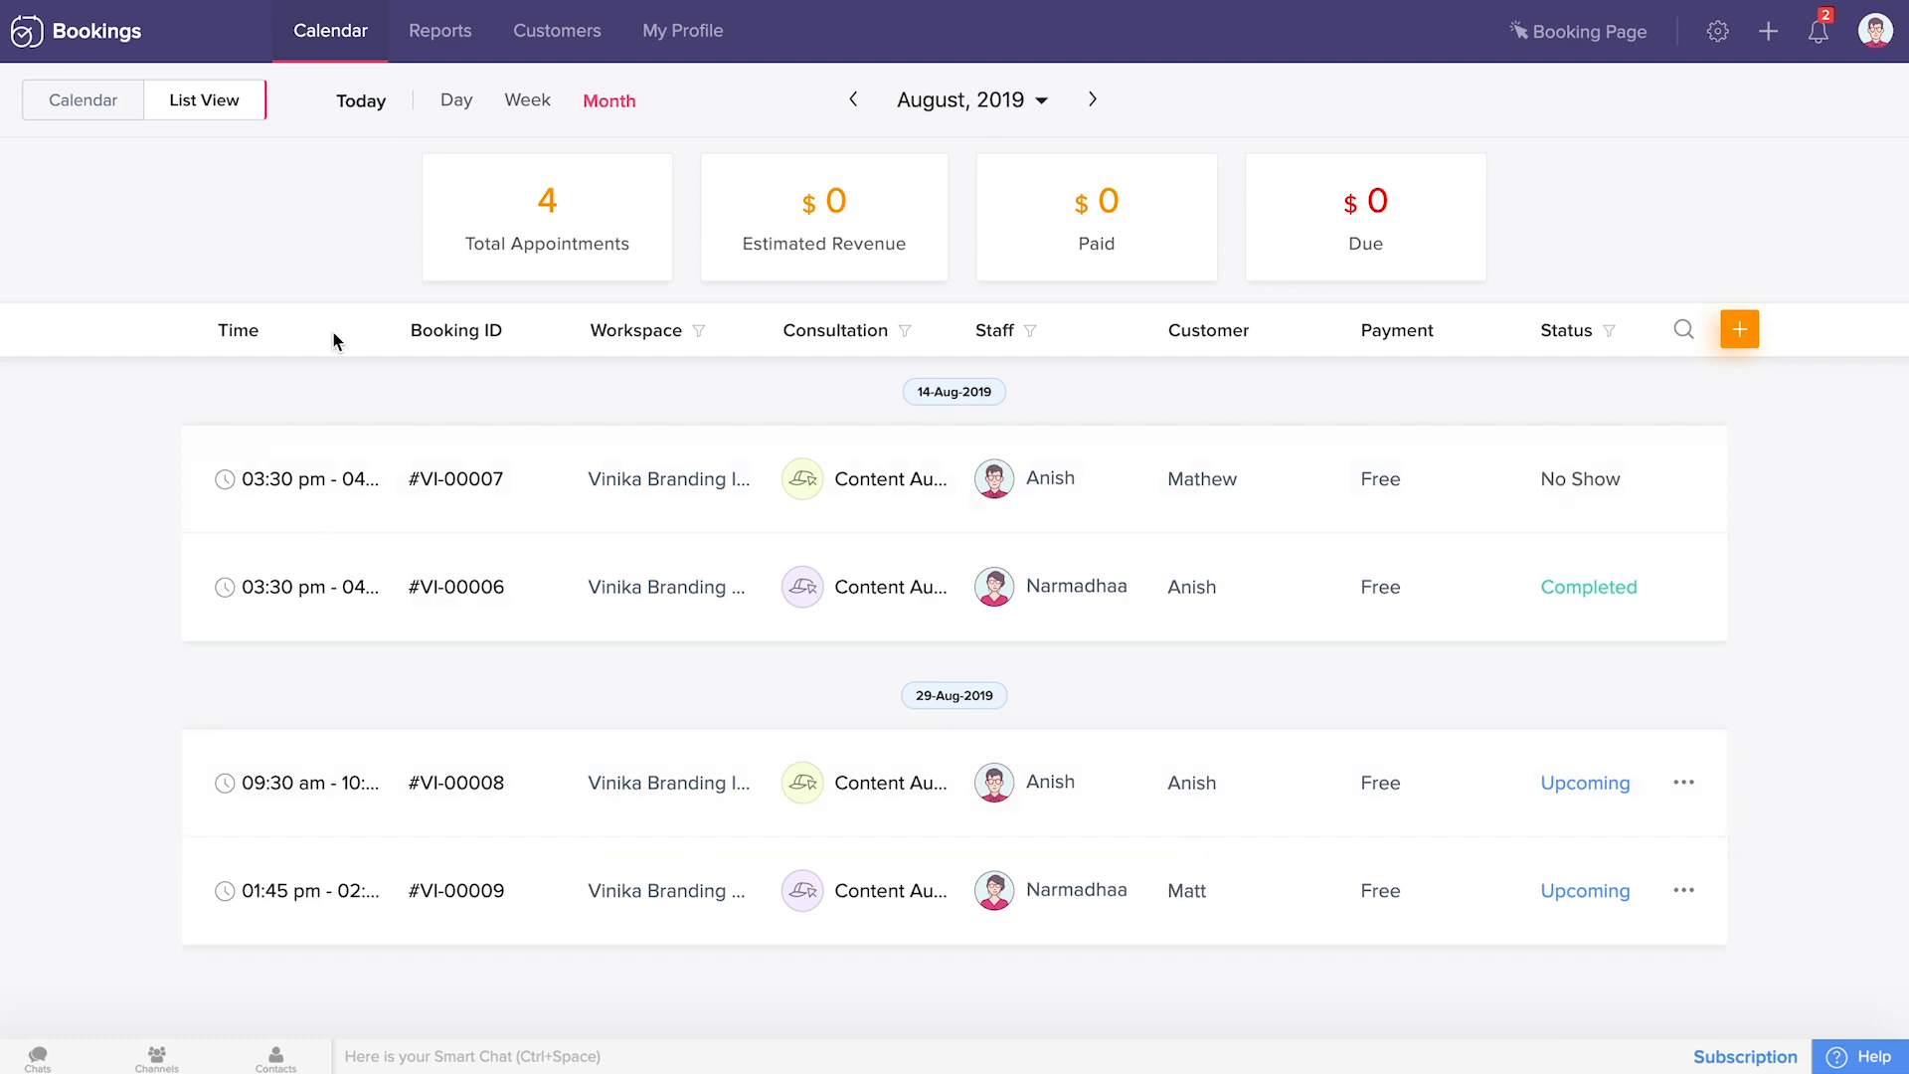
Switch back to the calendar view, open a new appointment form for 22-Aug-2019, and close it without adding anything.
click(71, 110)
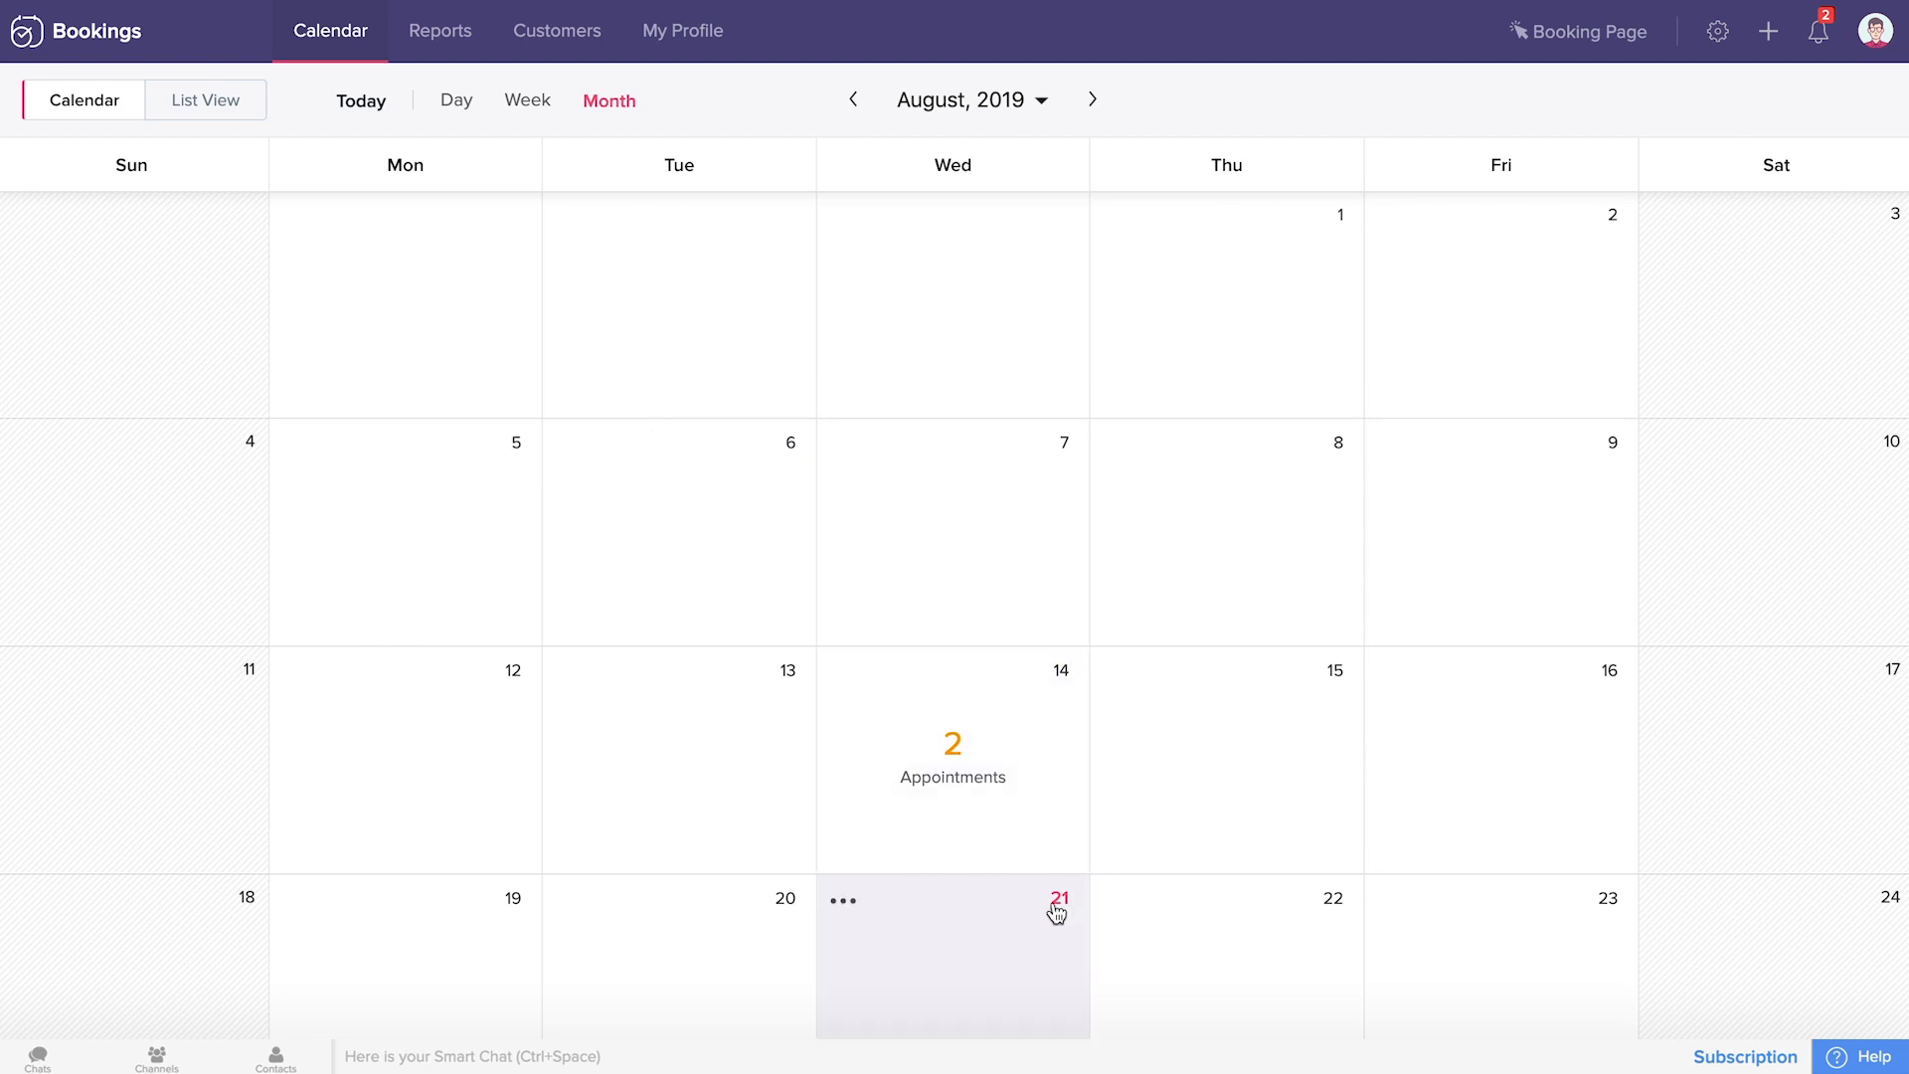
click(1254, 932)
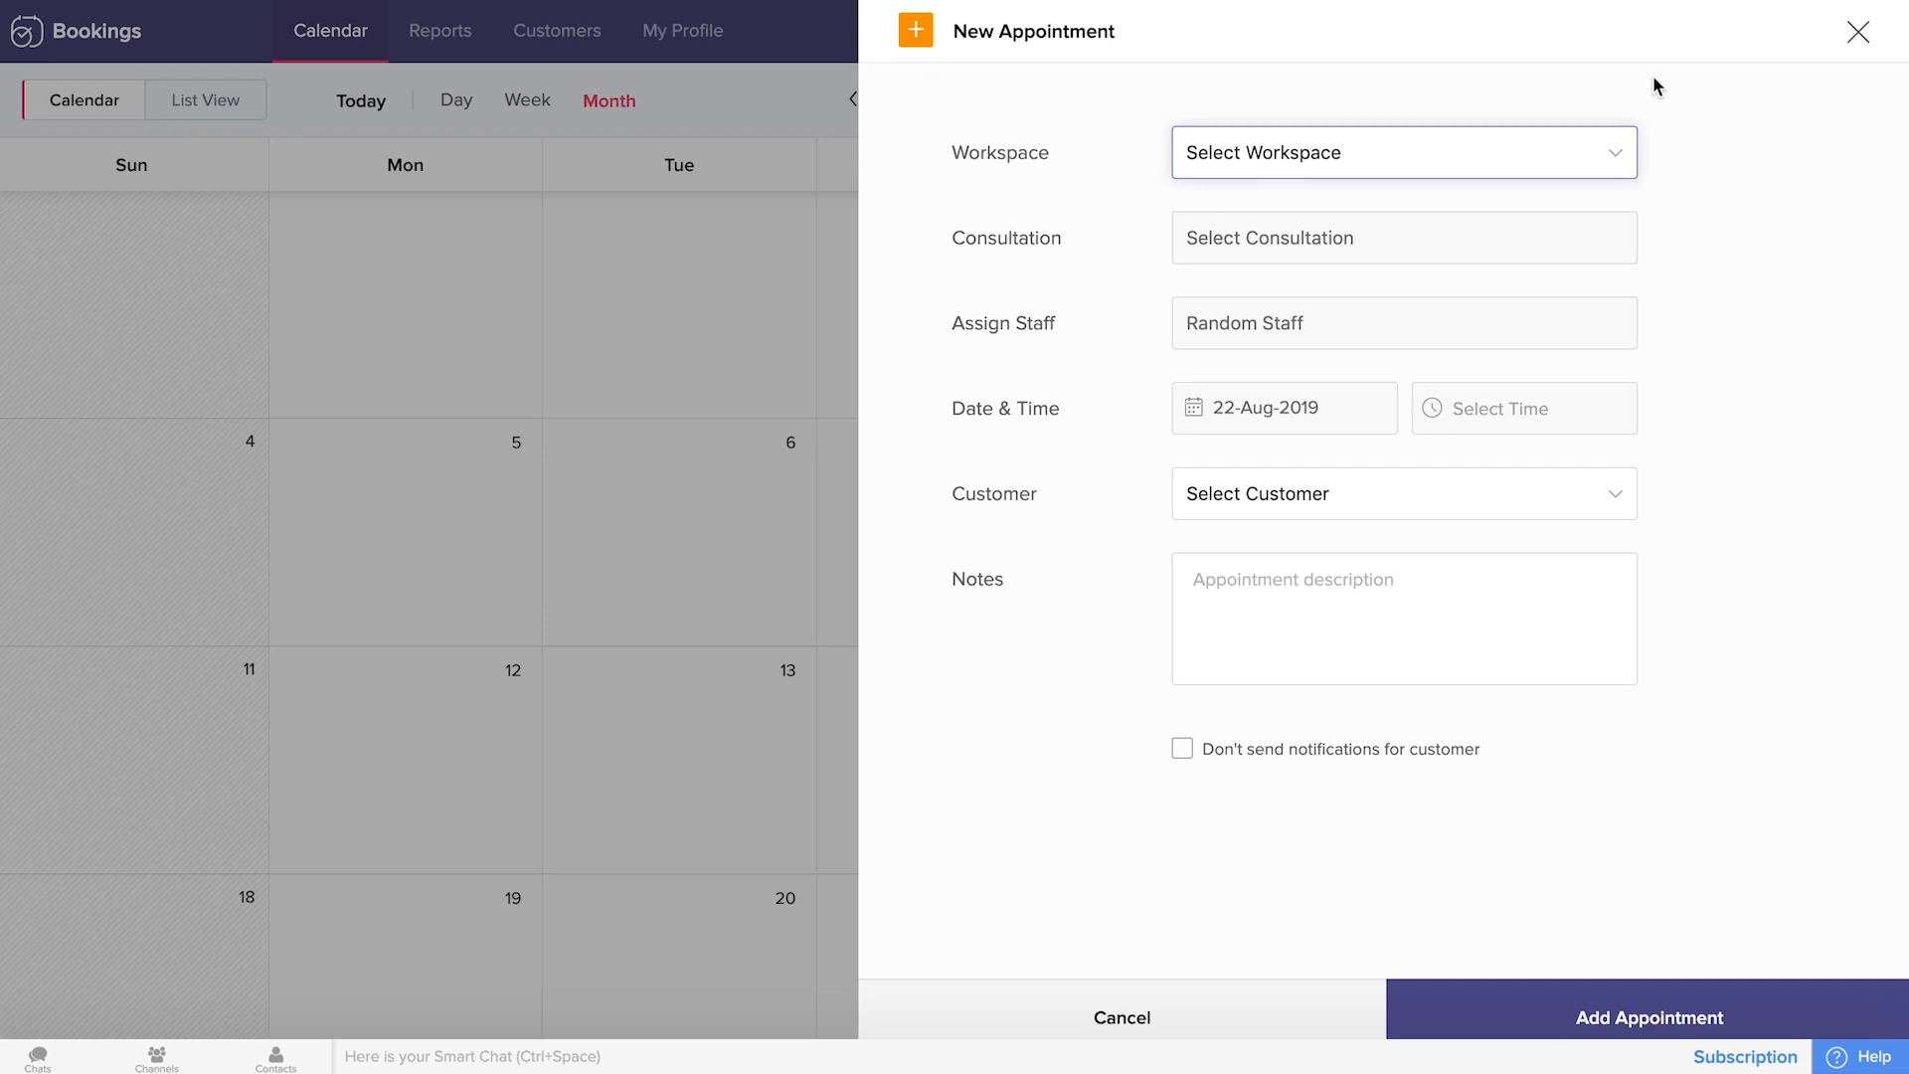
click(1859, 31)
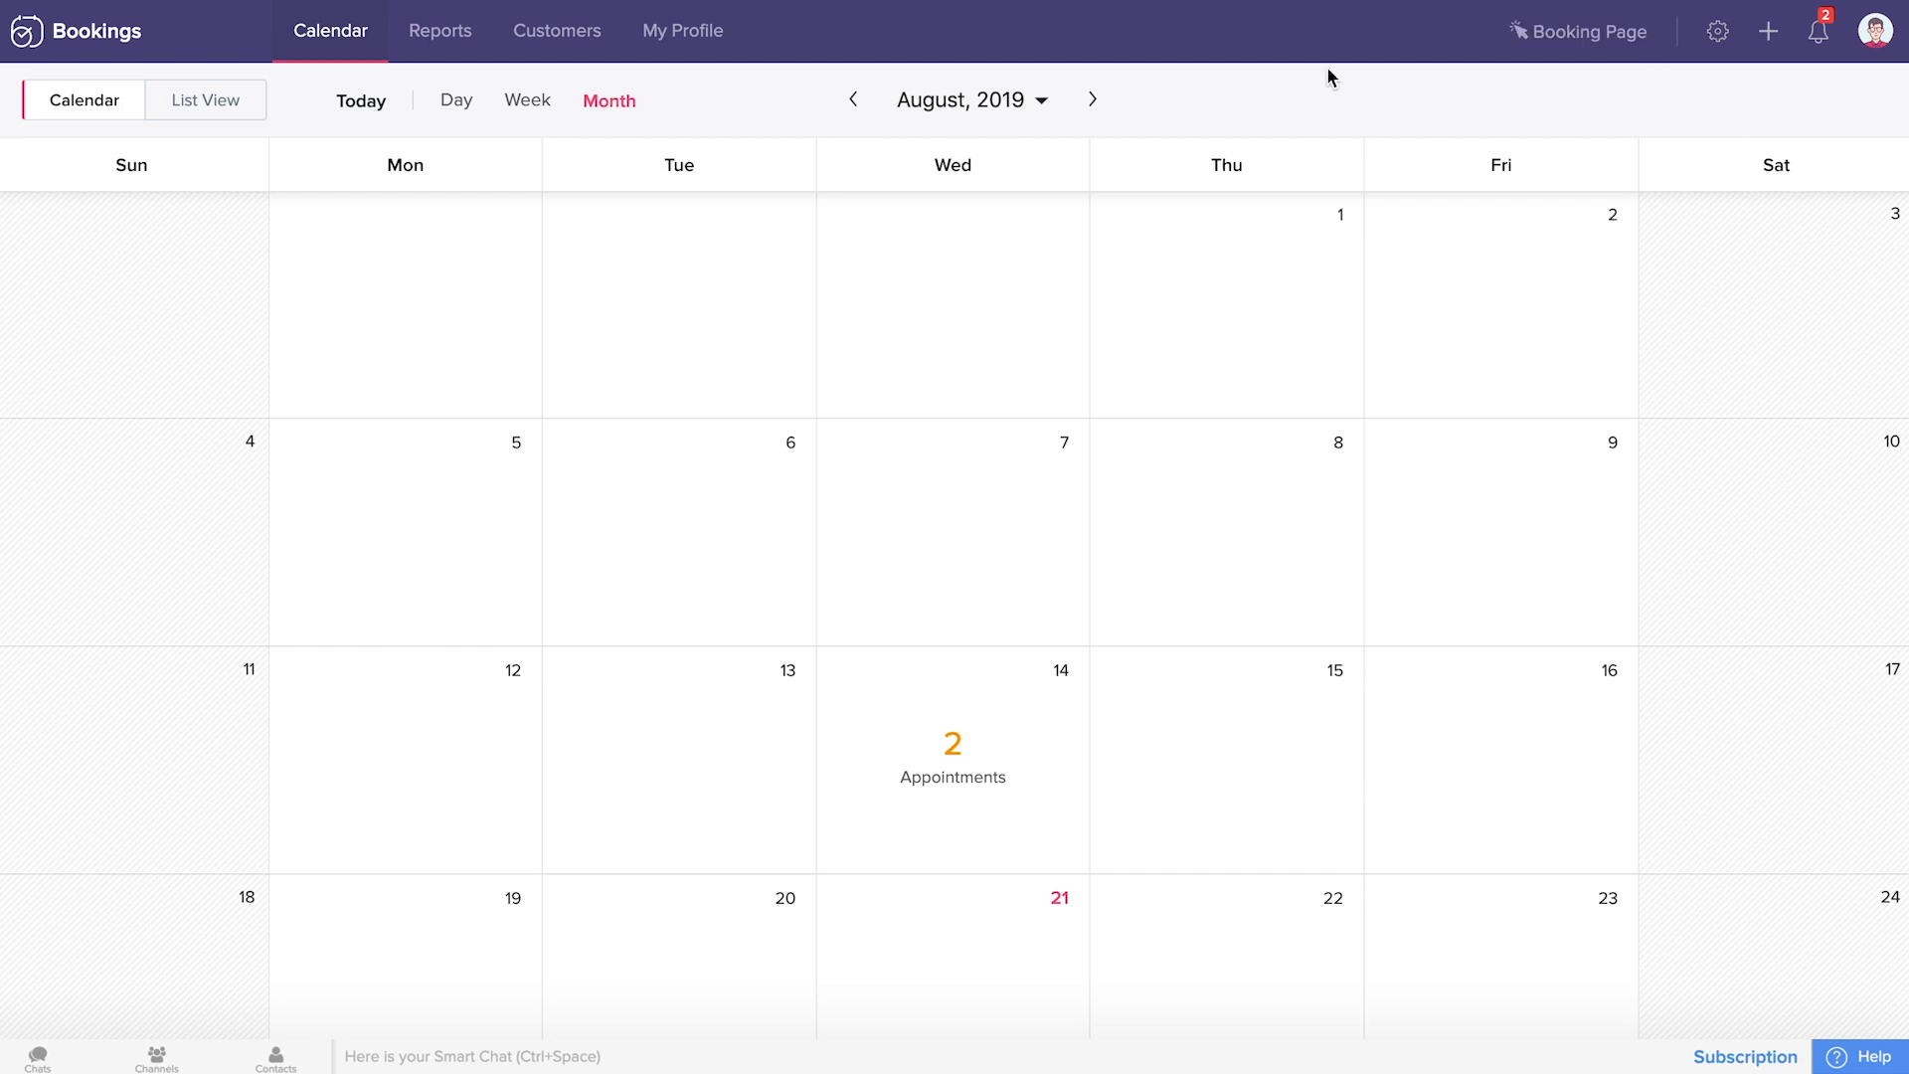
Go to the reports and create a new report of type Bookings based on Staff.
click(450, 51)
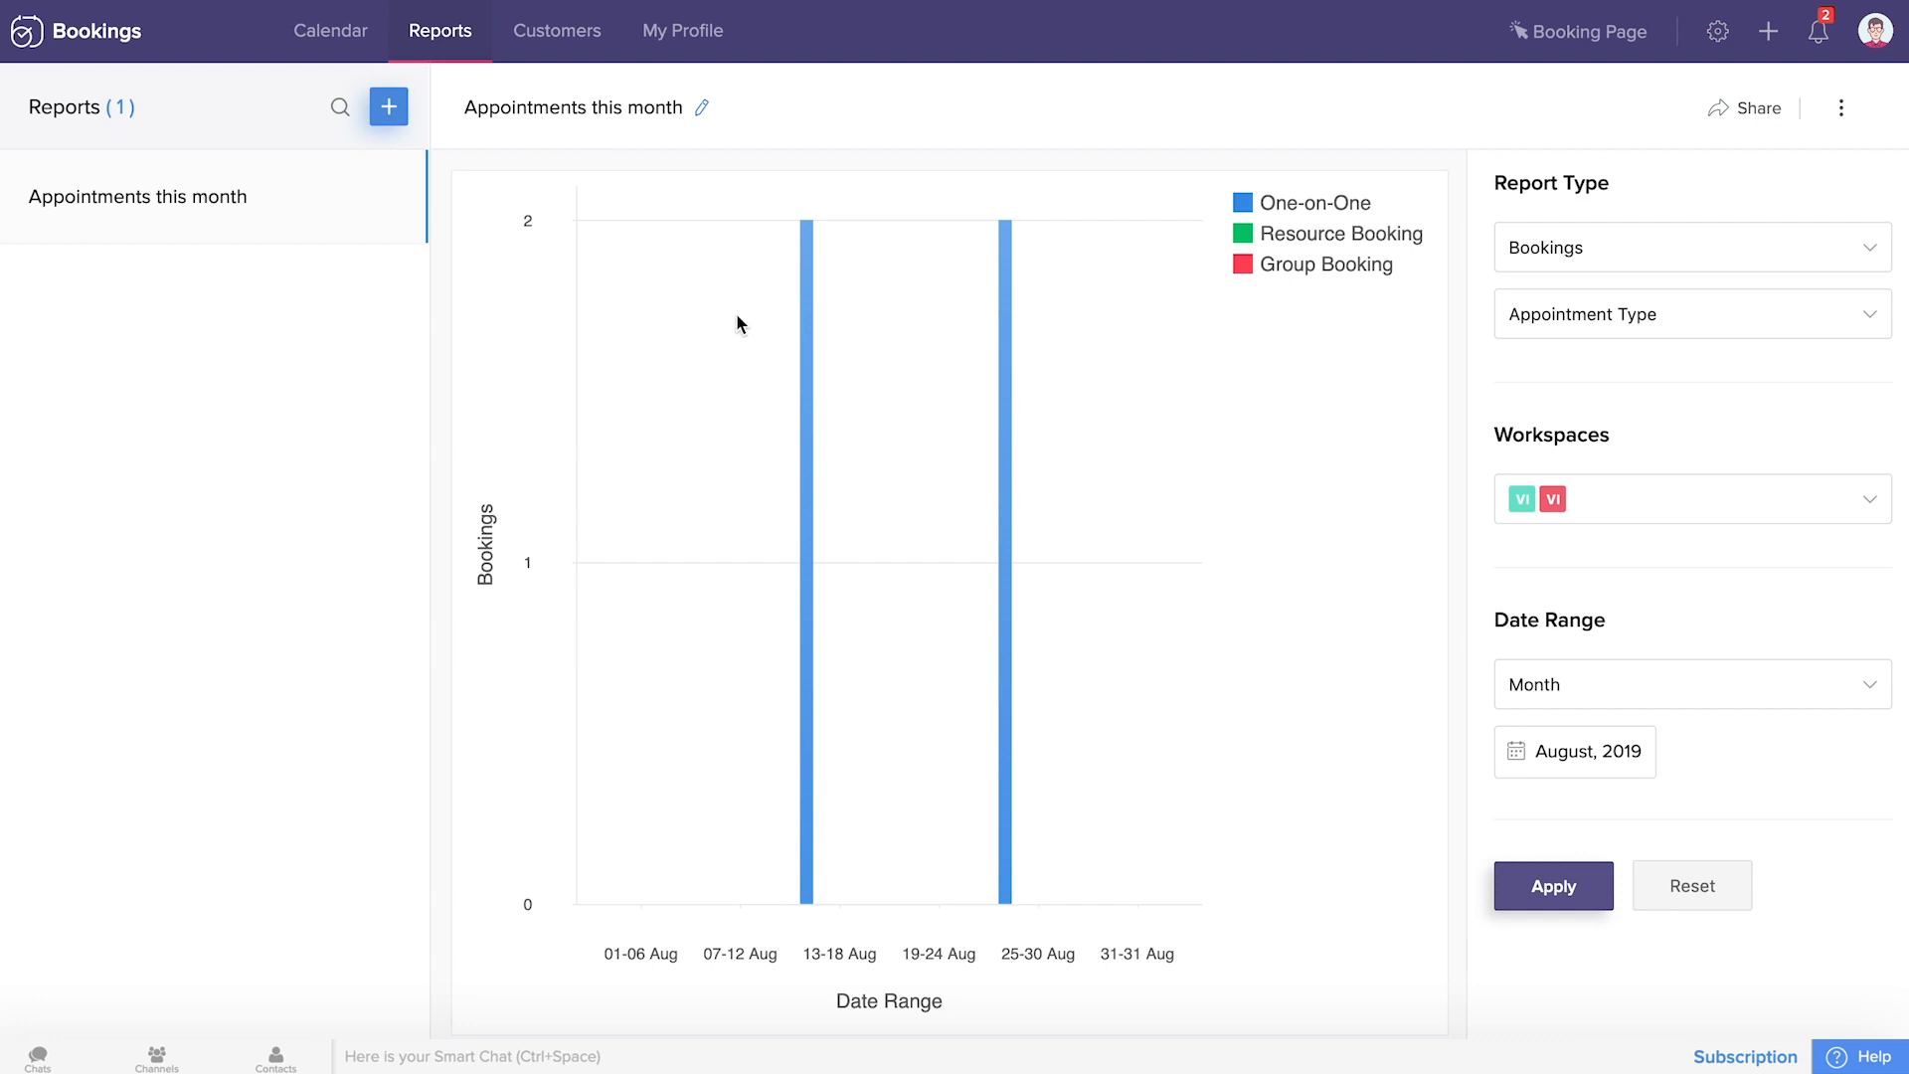
mouse_move(679, 517)
click(389, 107)
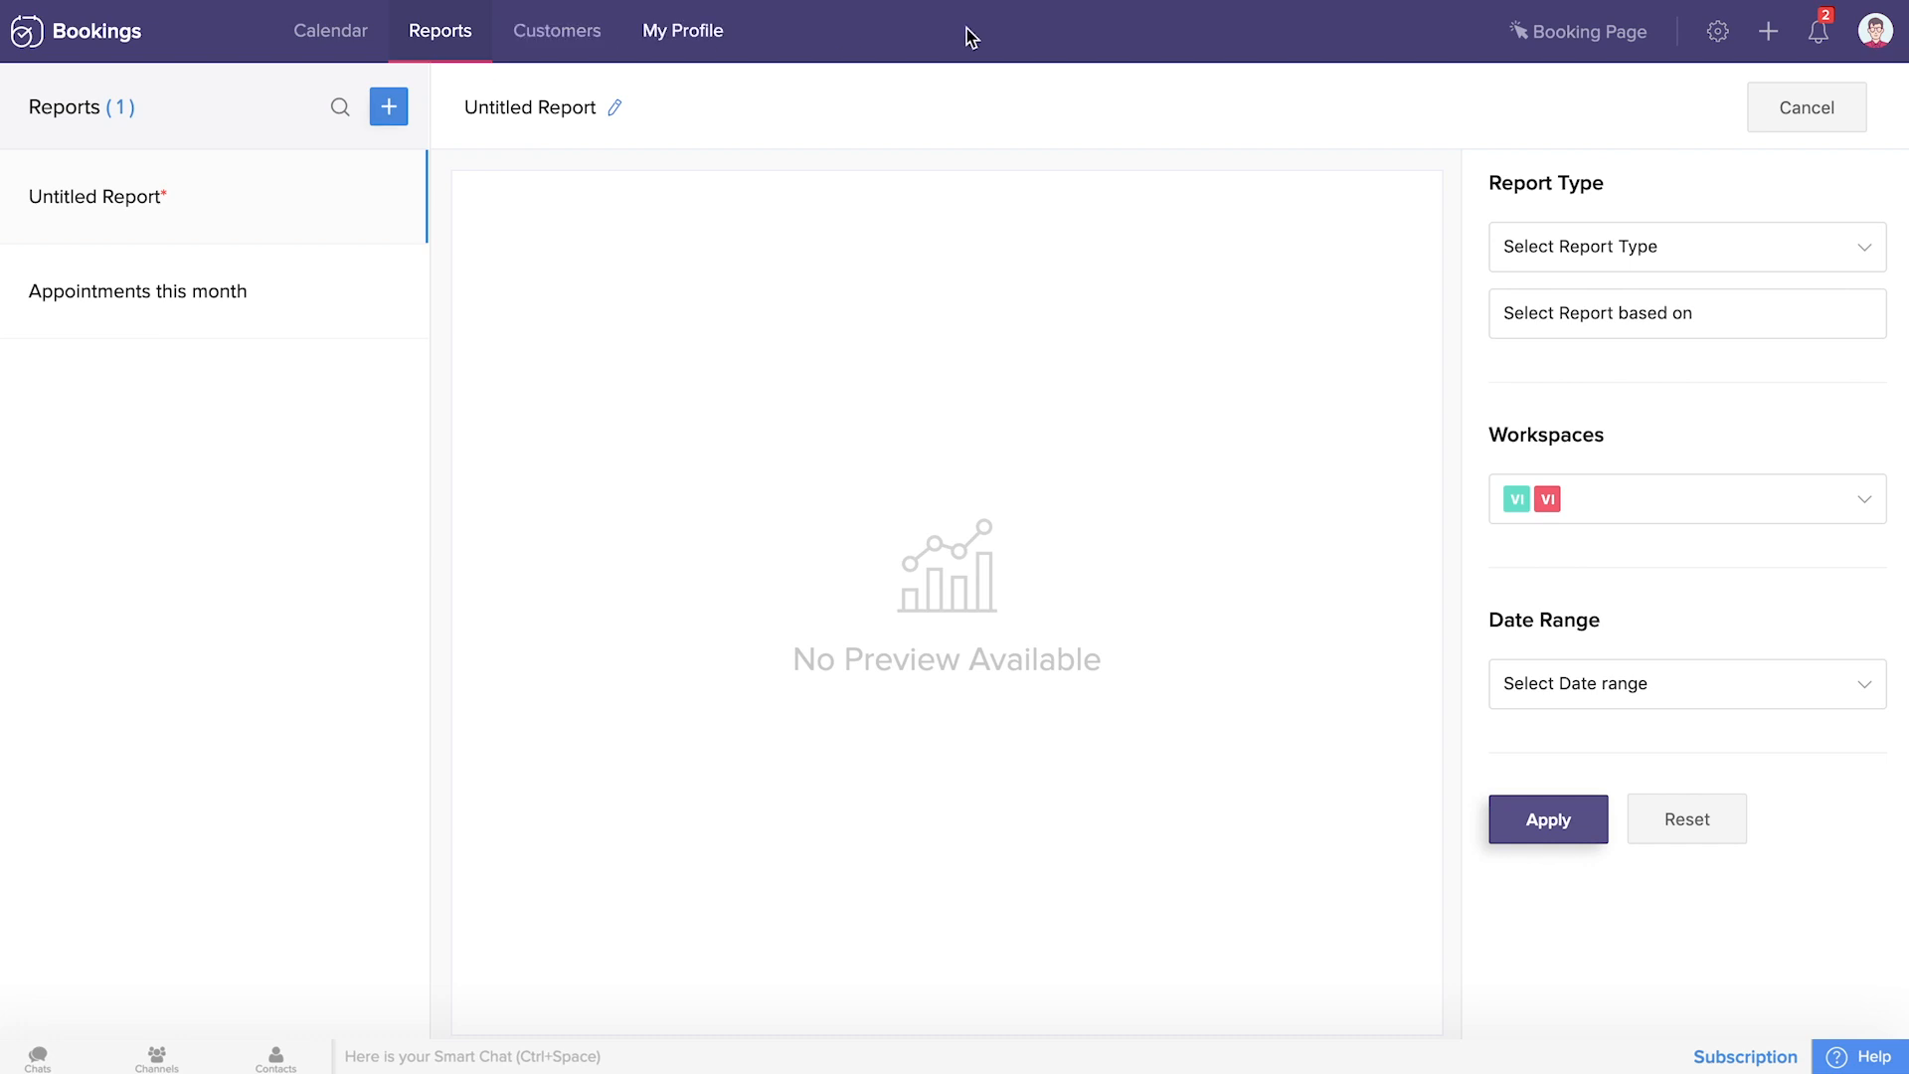
click(1603, 271)
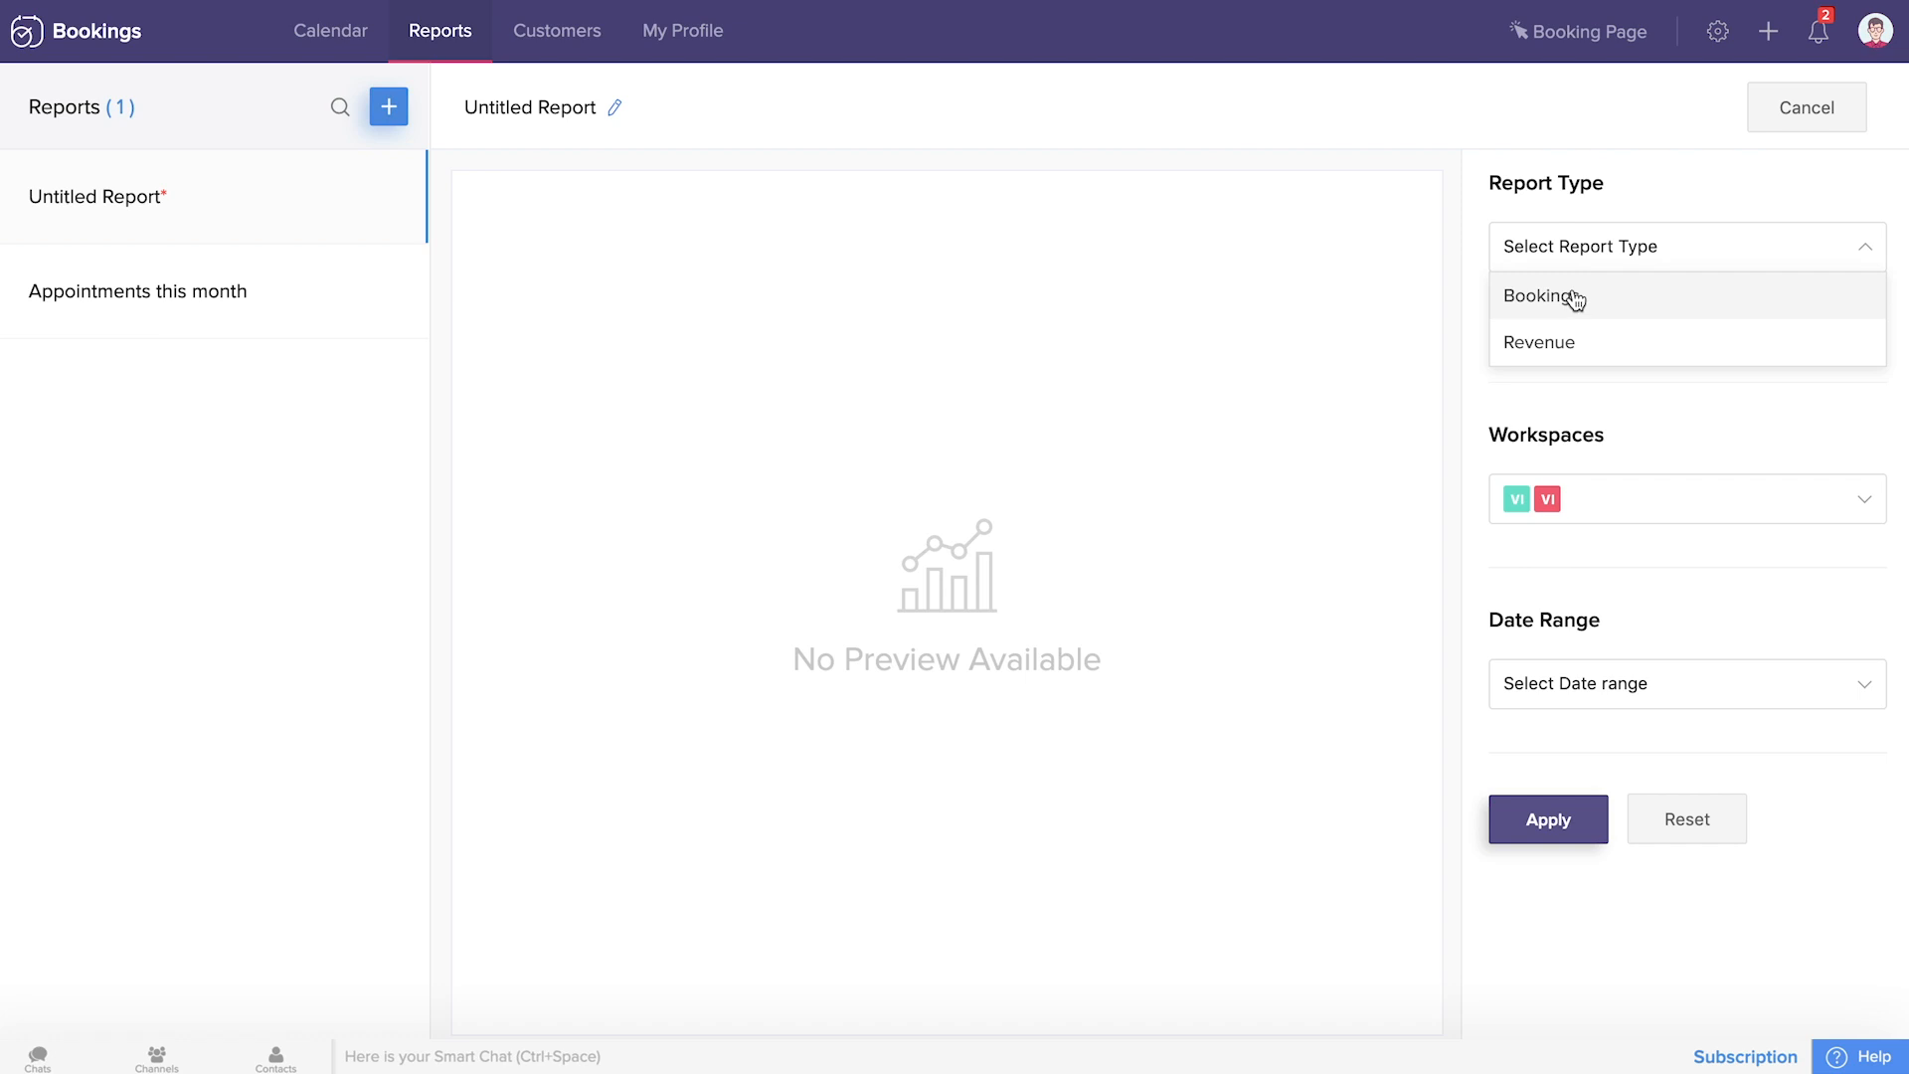
click(1572, 295)
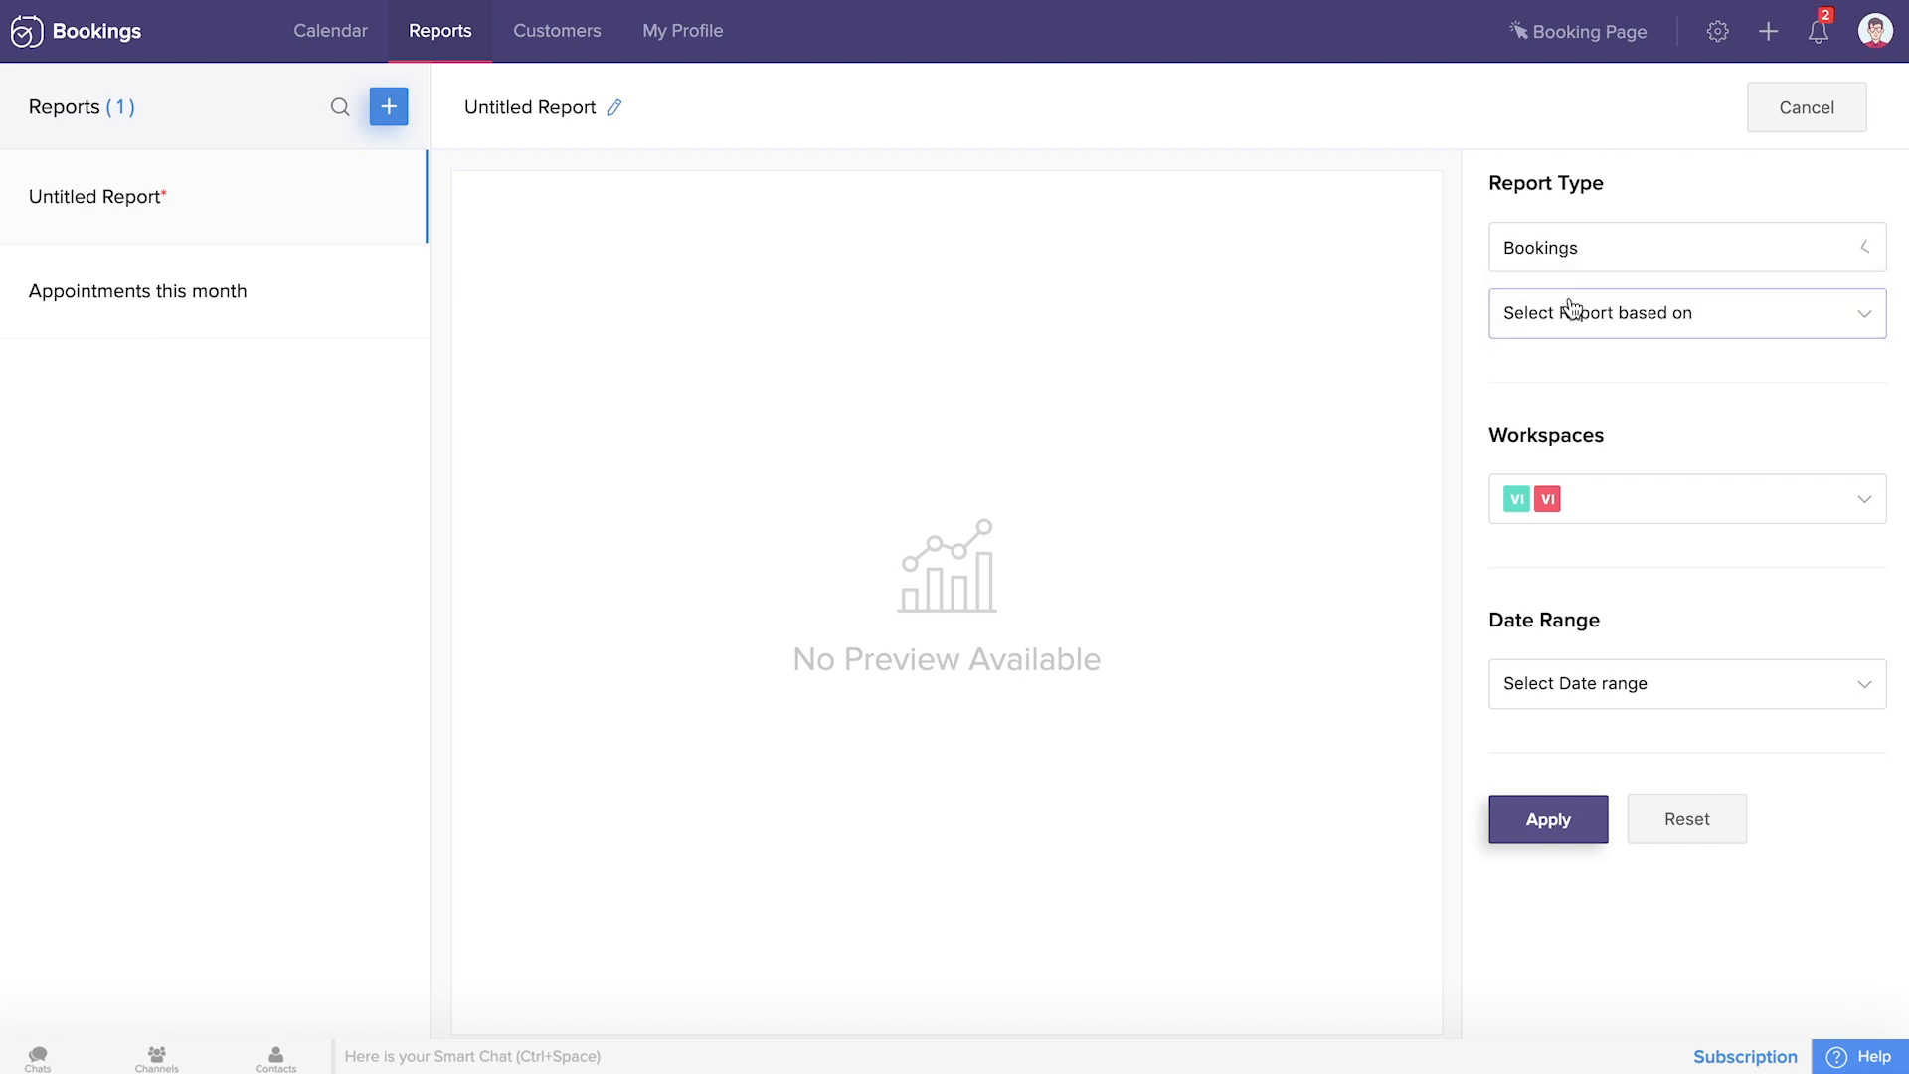
click(1624, 330)
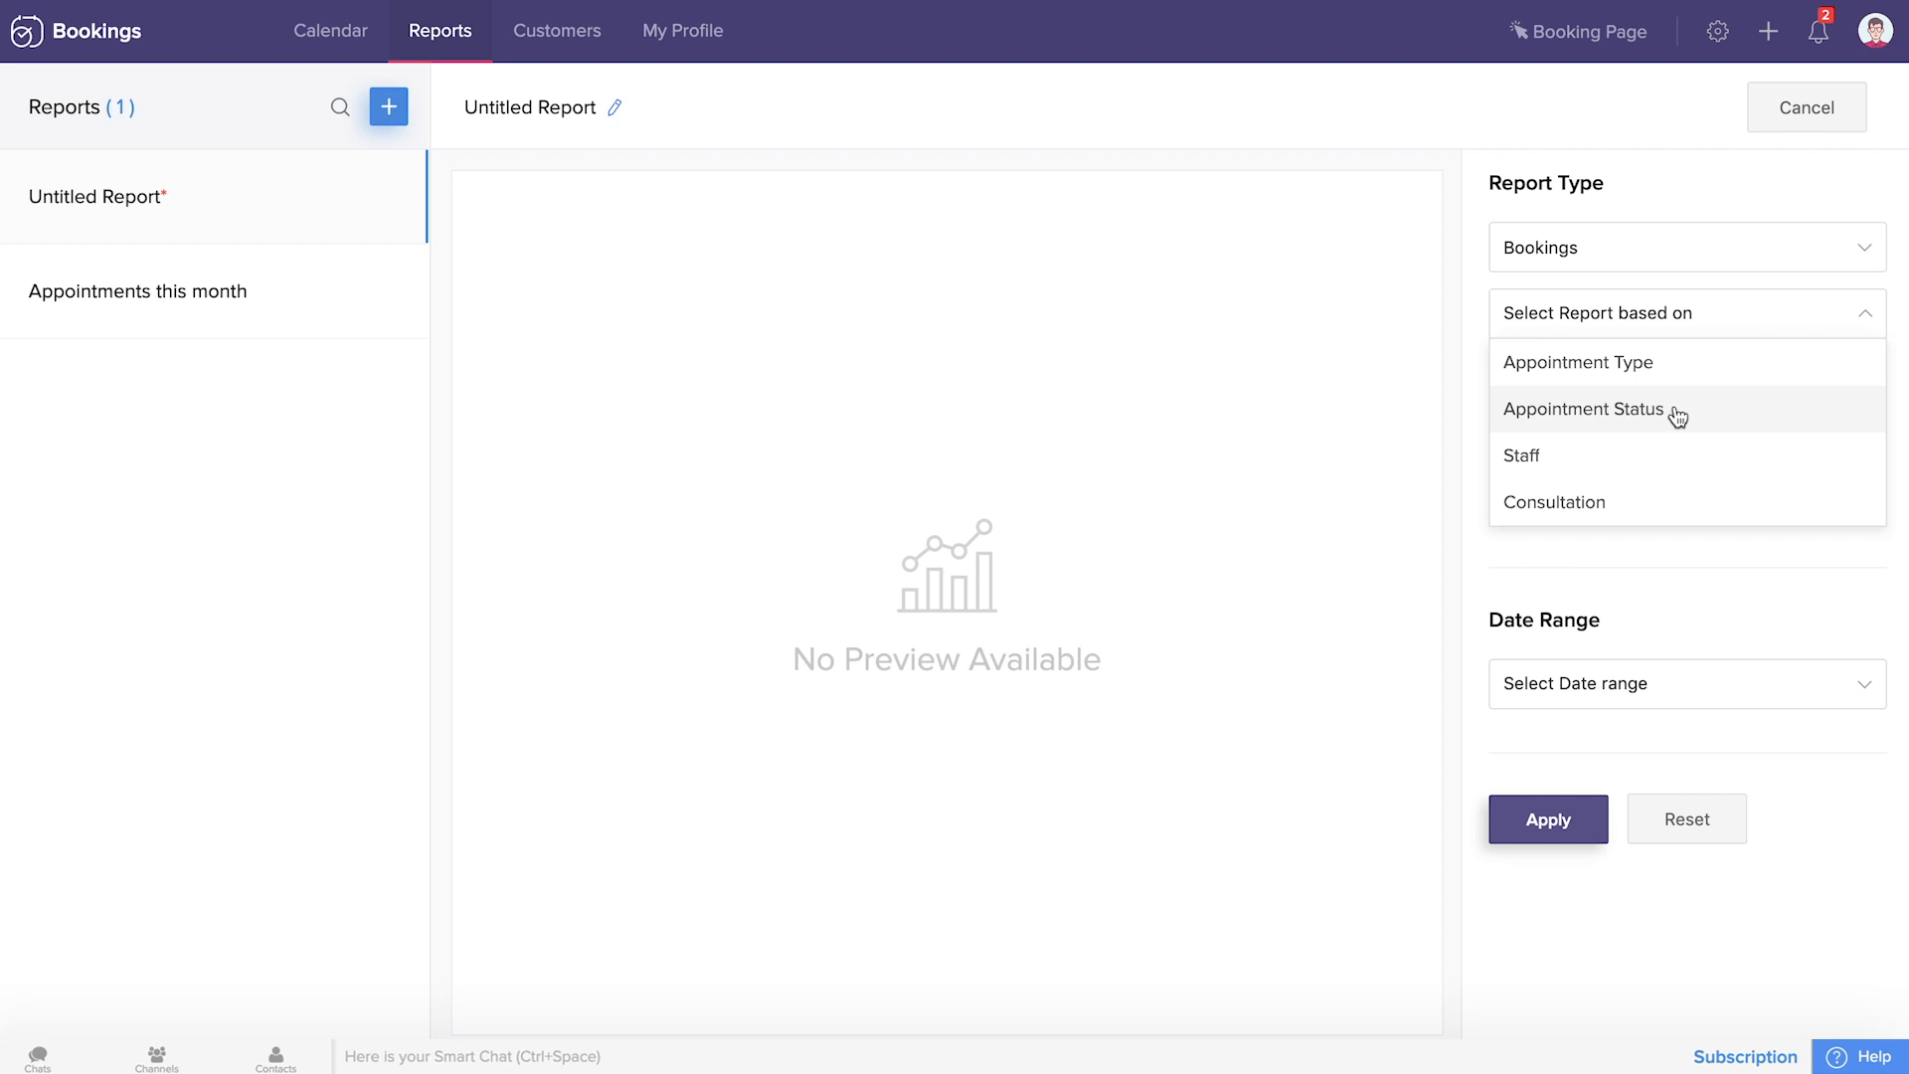
click(1572, 465)
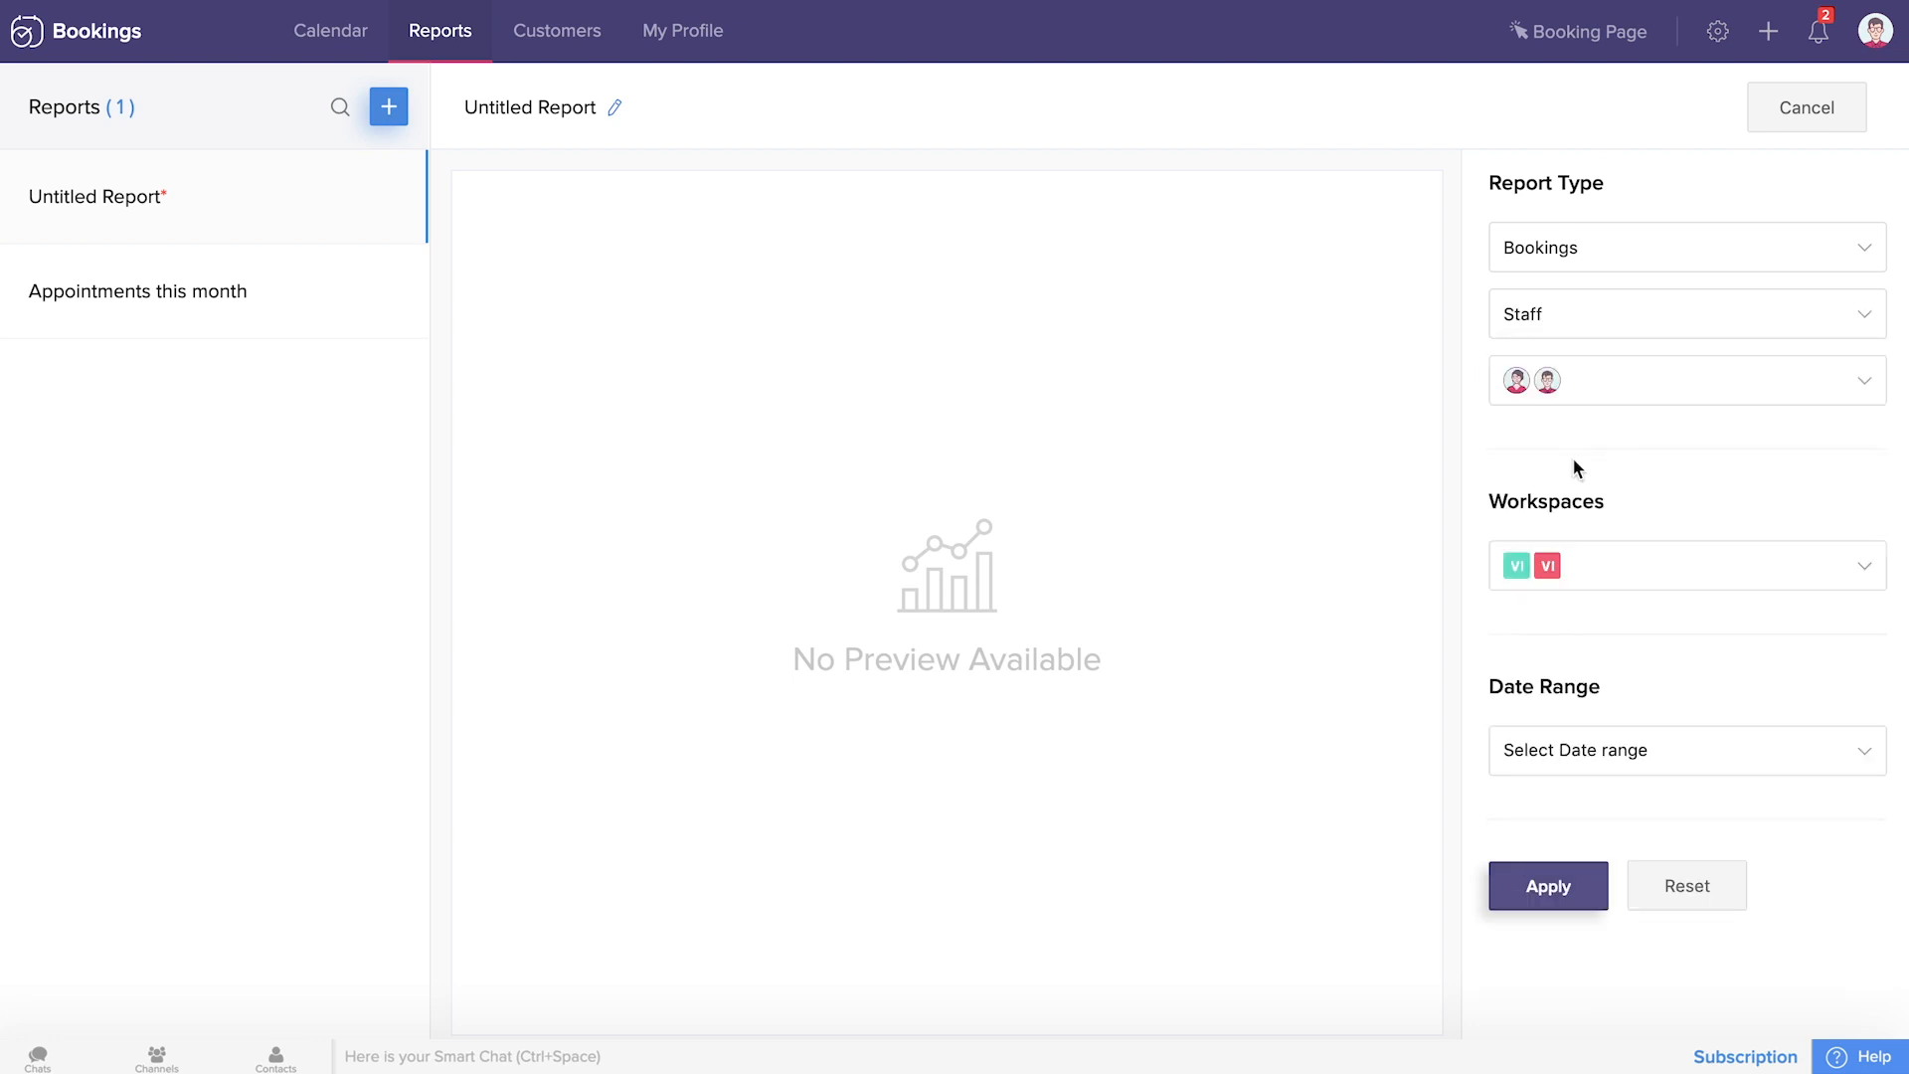
Set the report's date range to Month, August 2019, keep all workspaces selected, and apply the settings.
click(1699, 751)
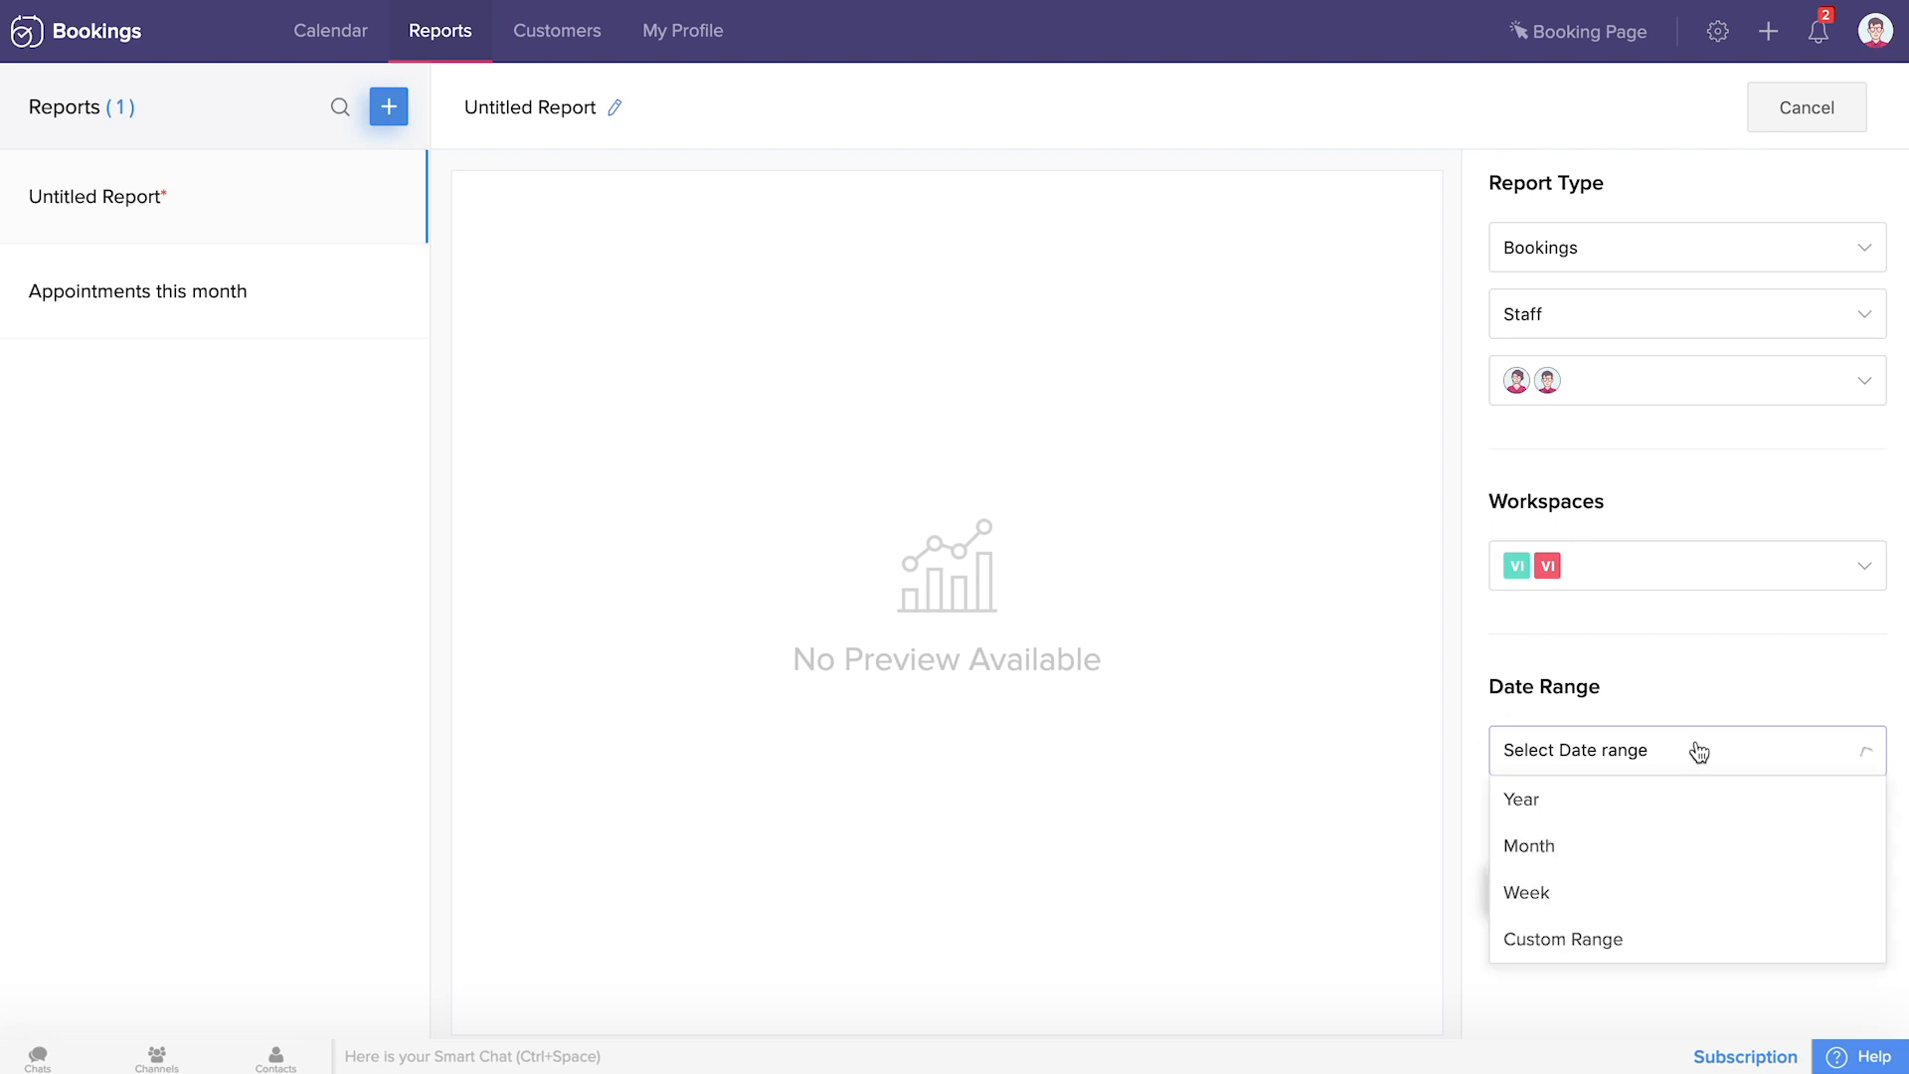
click(1555, 849)
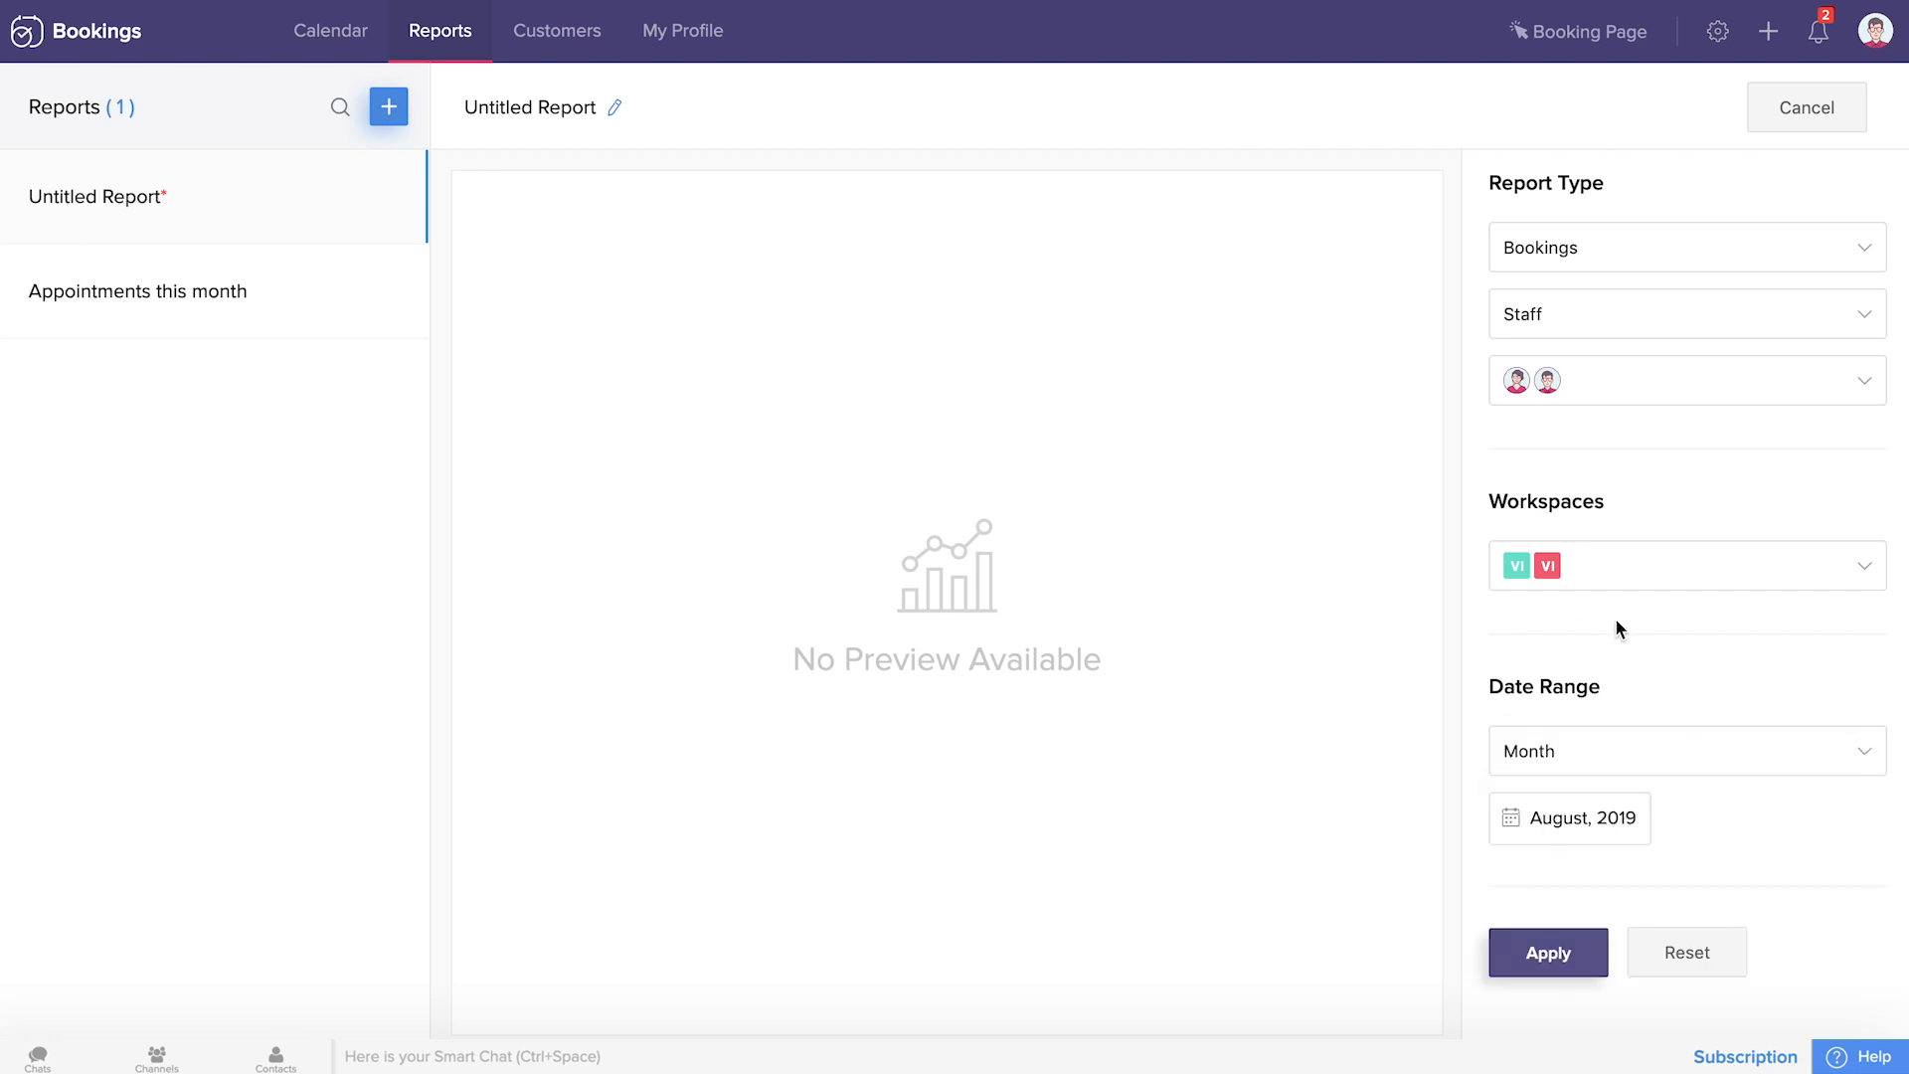
click(1596, 576)
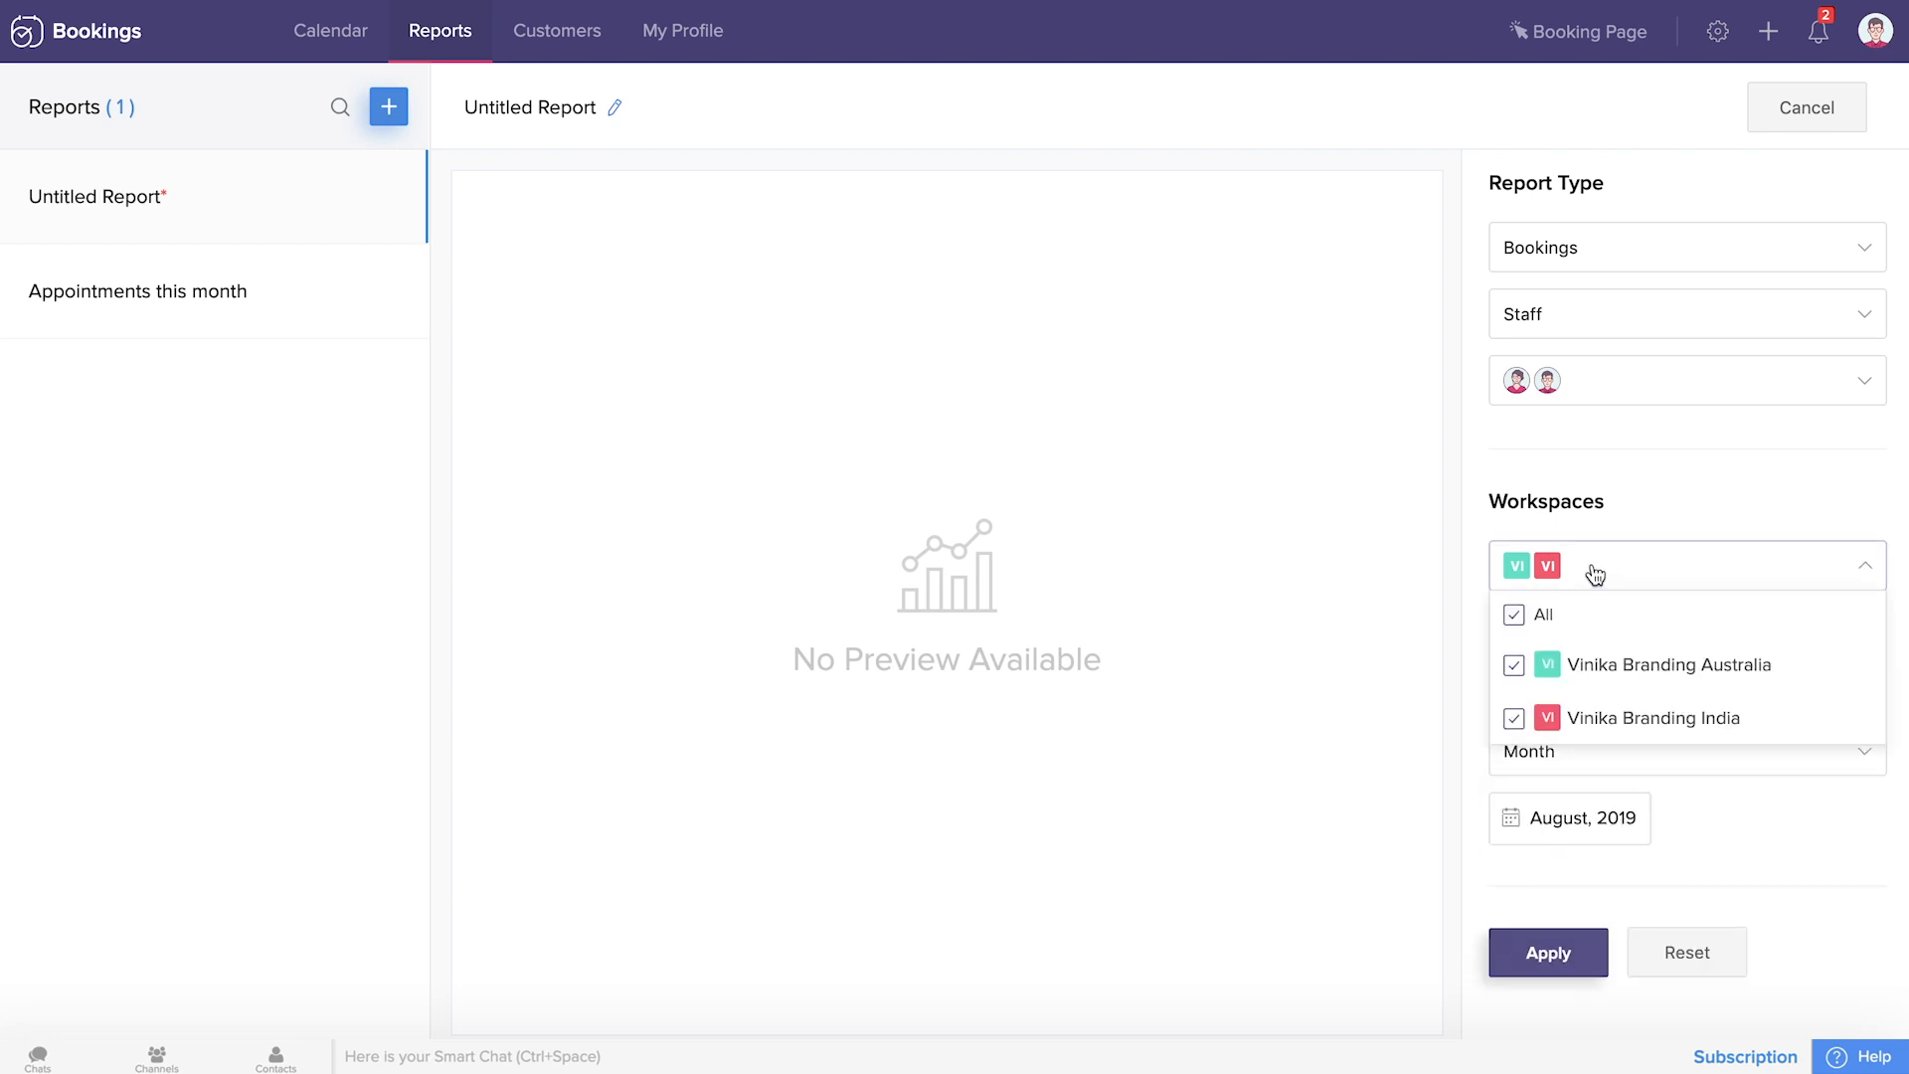
click(1616, 452)
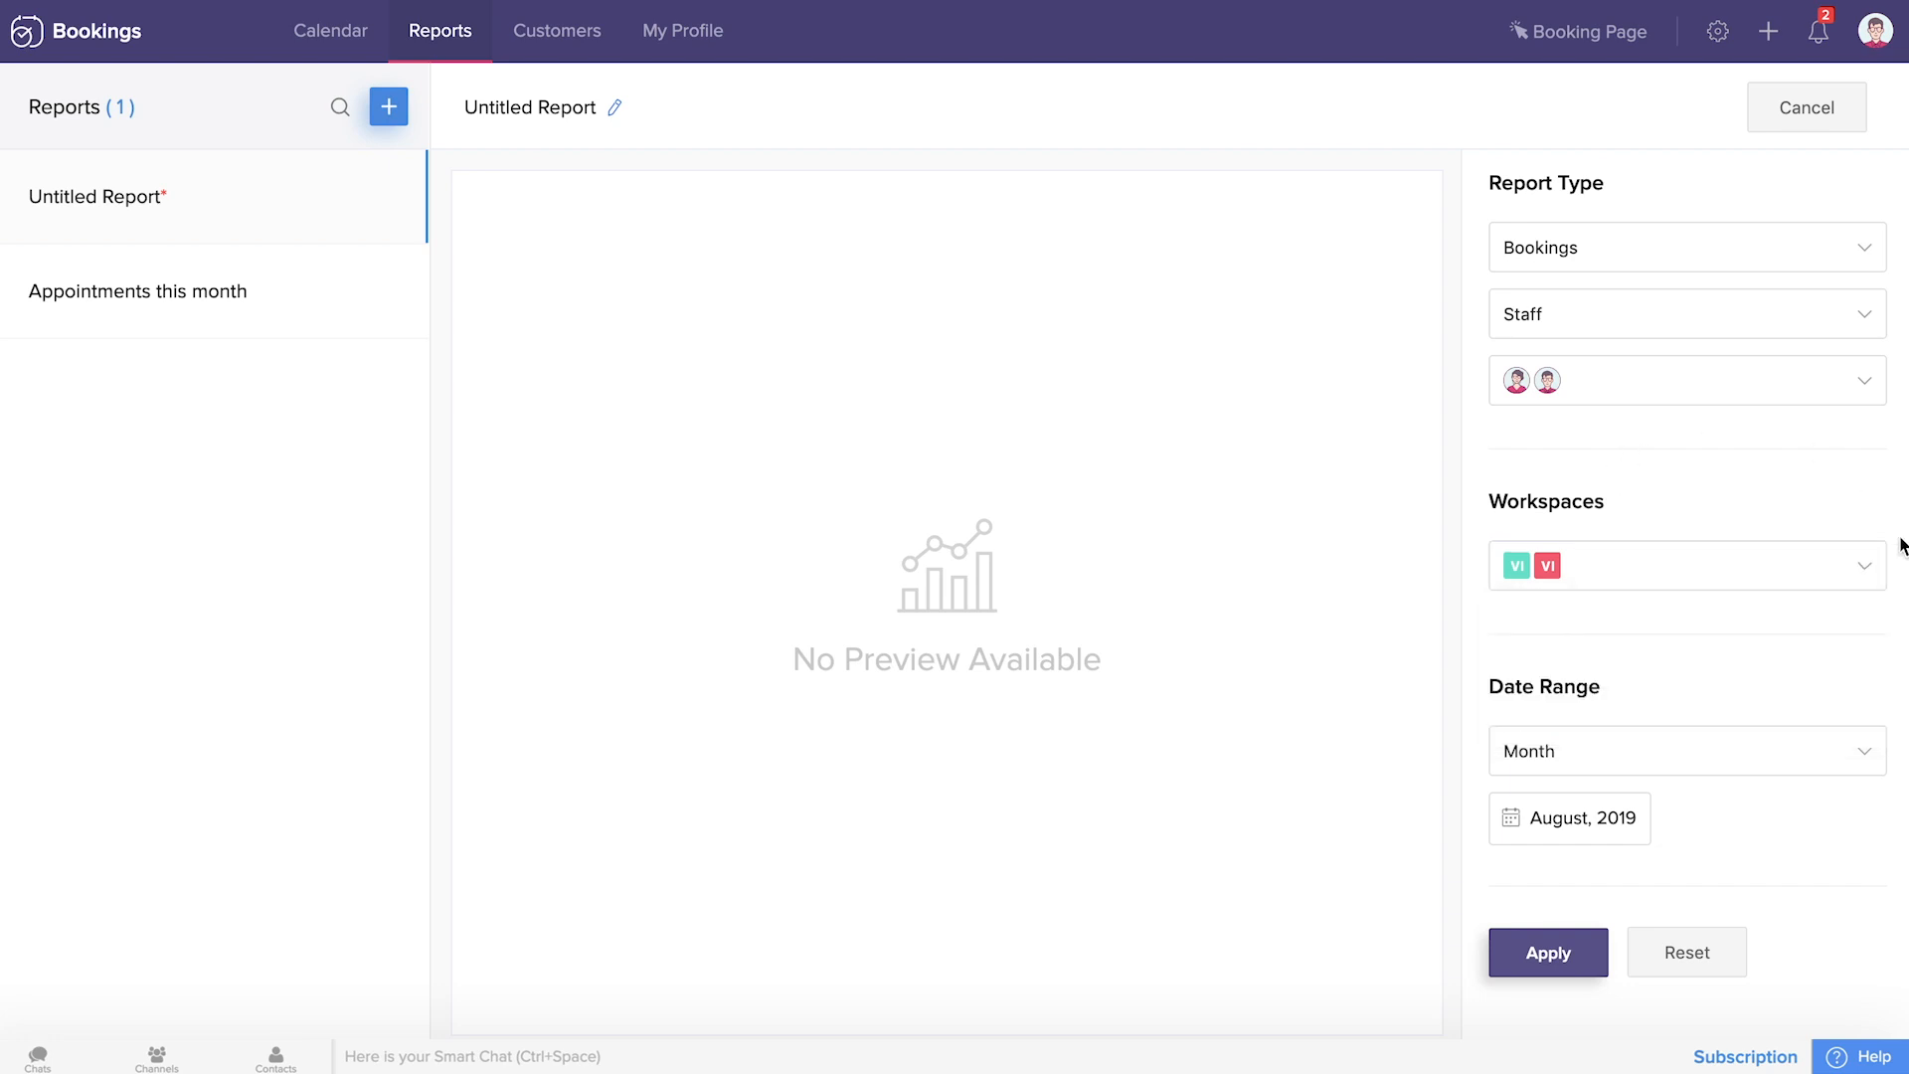
click(1549, 955)
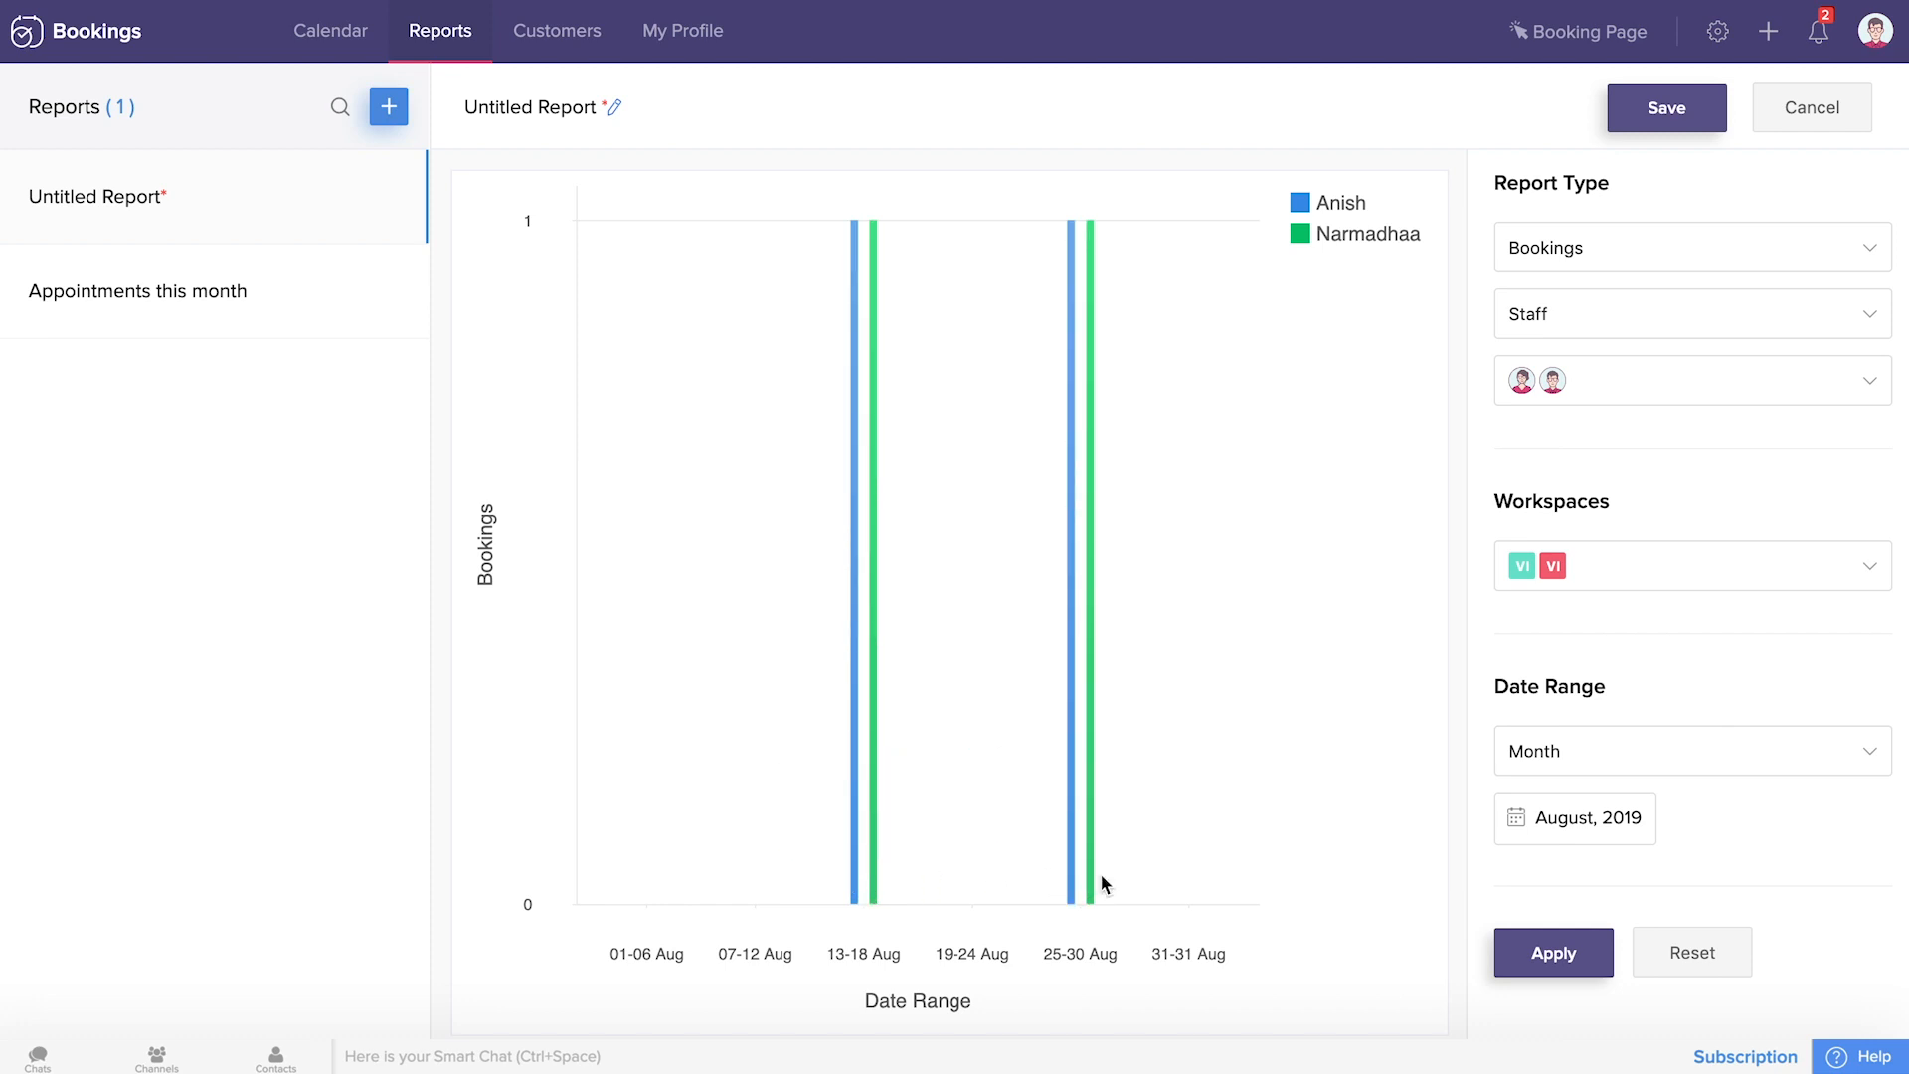
Name the untitled report "Appointments by staff" and save it.
key(BackSpace)
key(BackSpace)
key(BackSpace)
key(BackSpace)
key(BackSpace)
key(BackSpace)
key(BackSpace)
key(BackSpace)
key(BackSpace)
key(BackSpace)
key(BackSpace)
key(BackSpace)
key(BackSpace)
key(BackSpace)
key(BackSpace)
text(Appo)
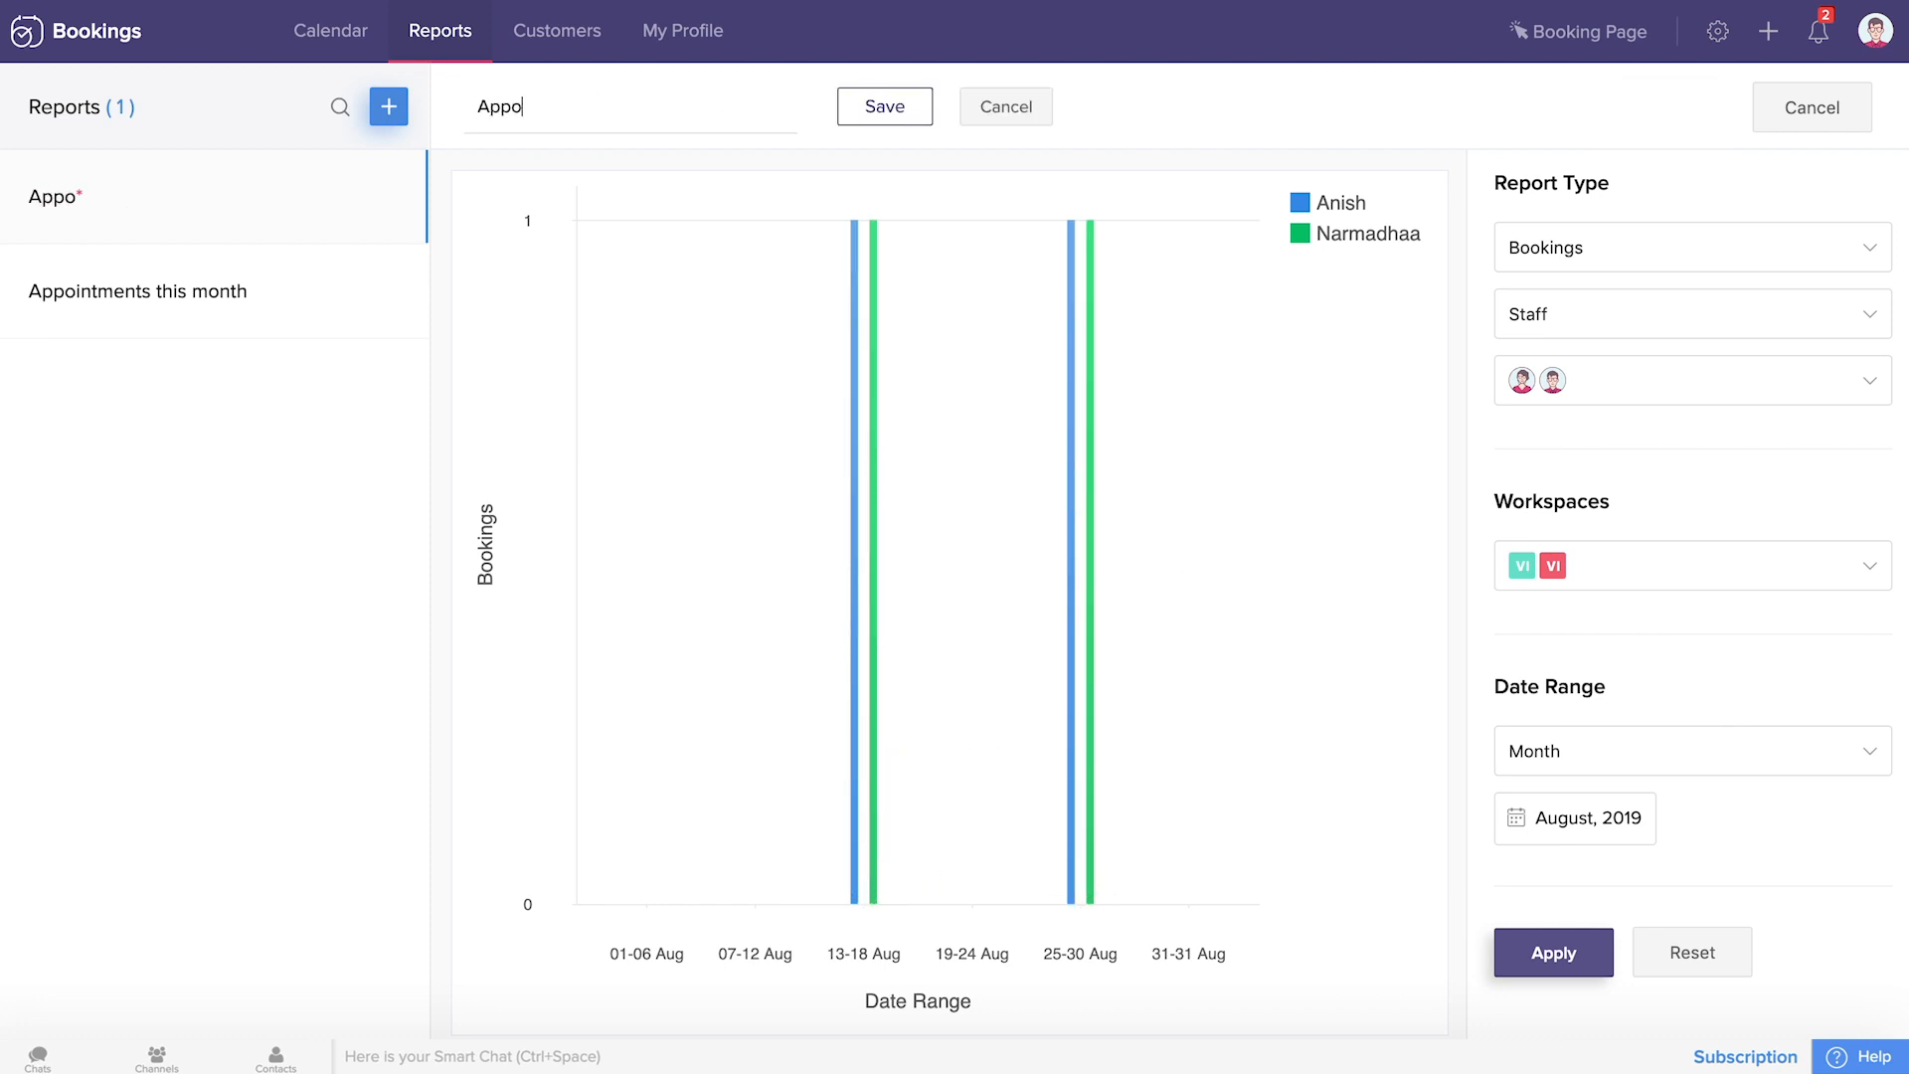
text(intments by staff)
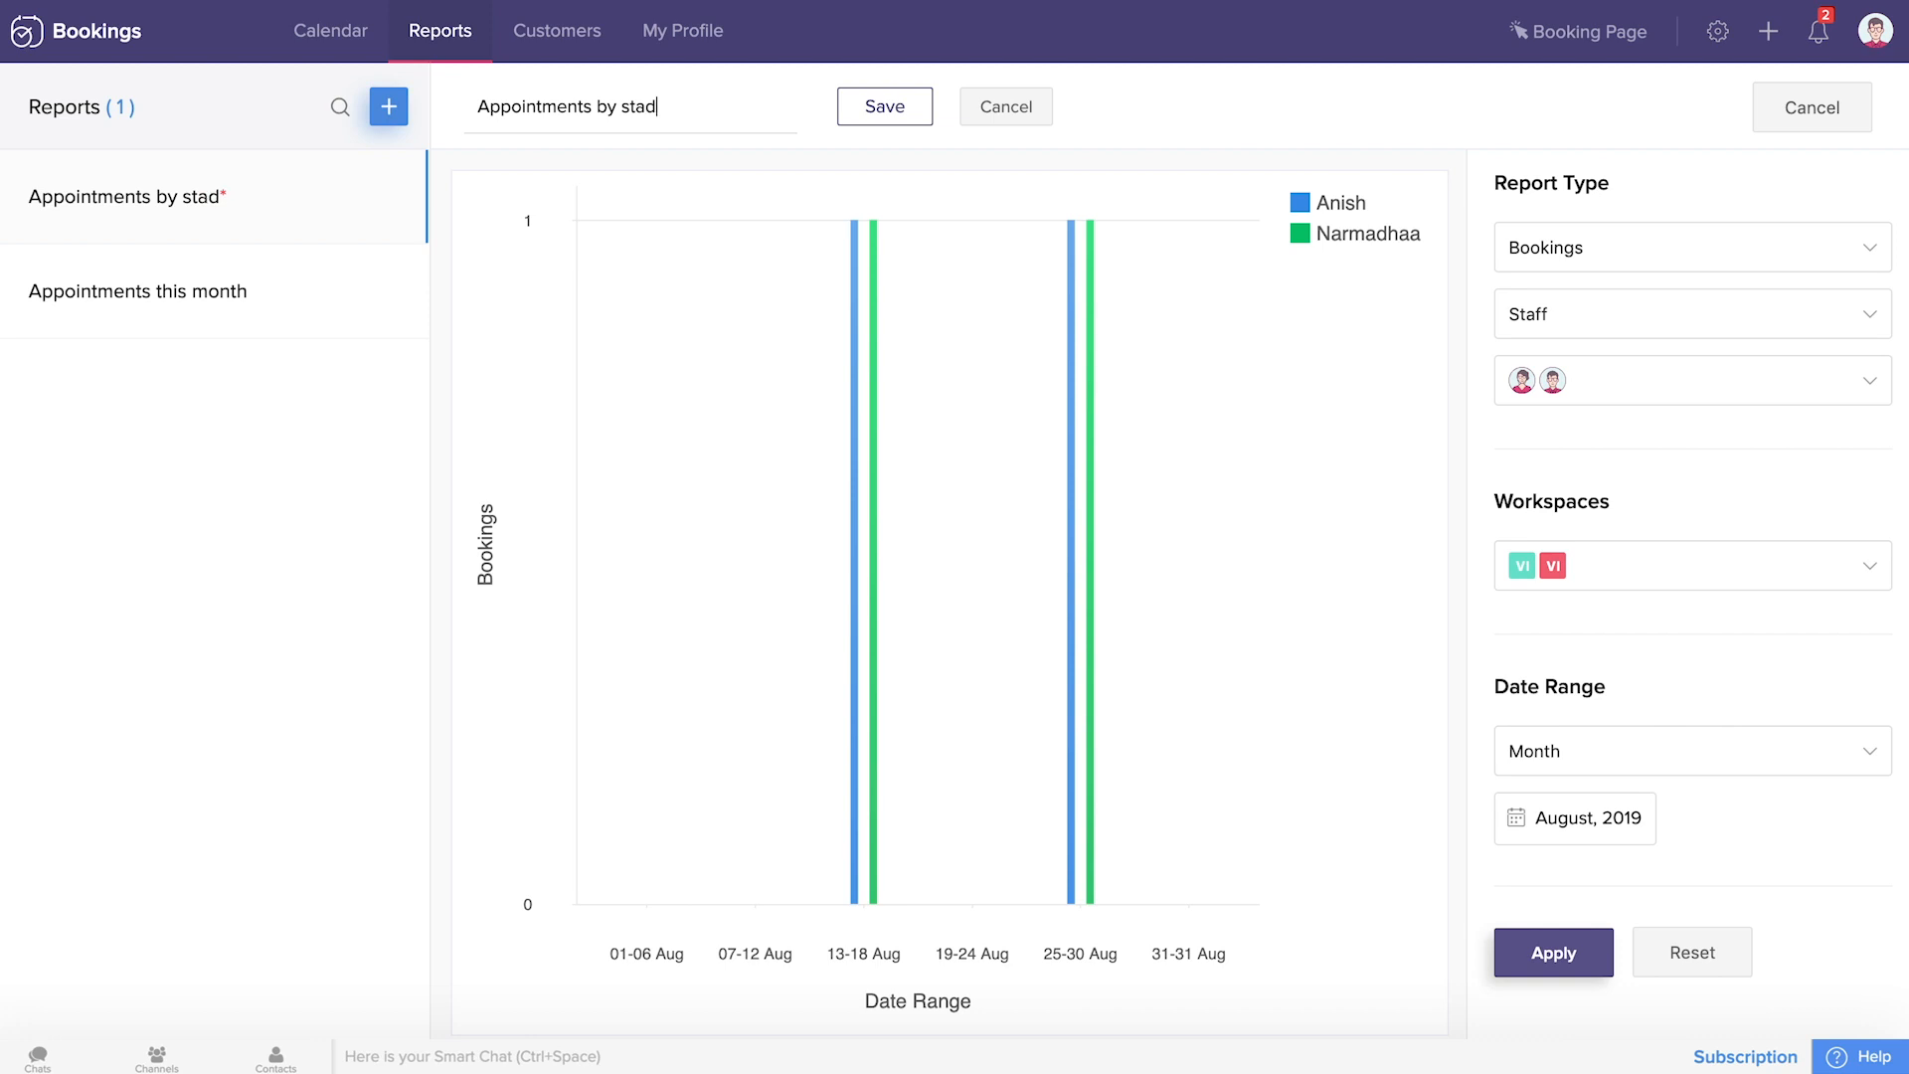
click(885, 106)
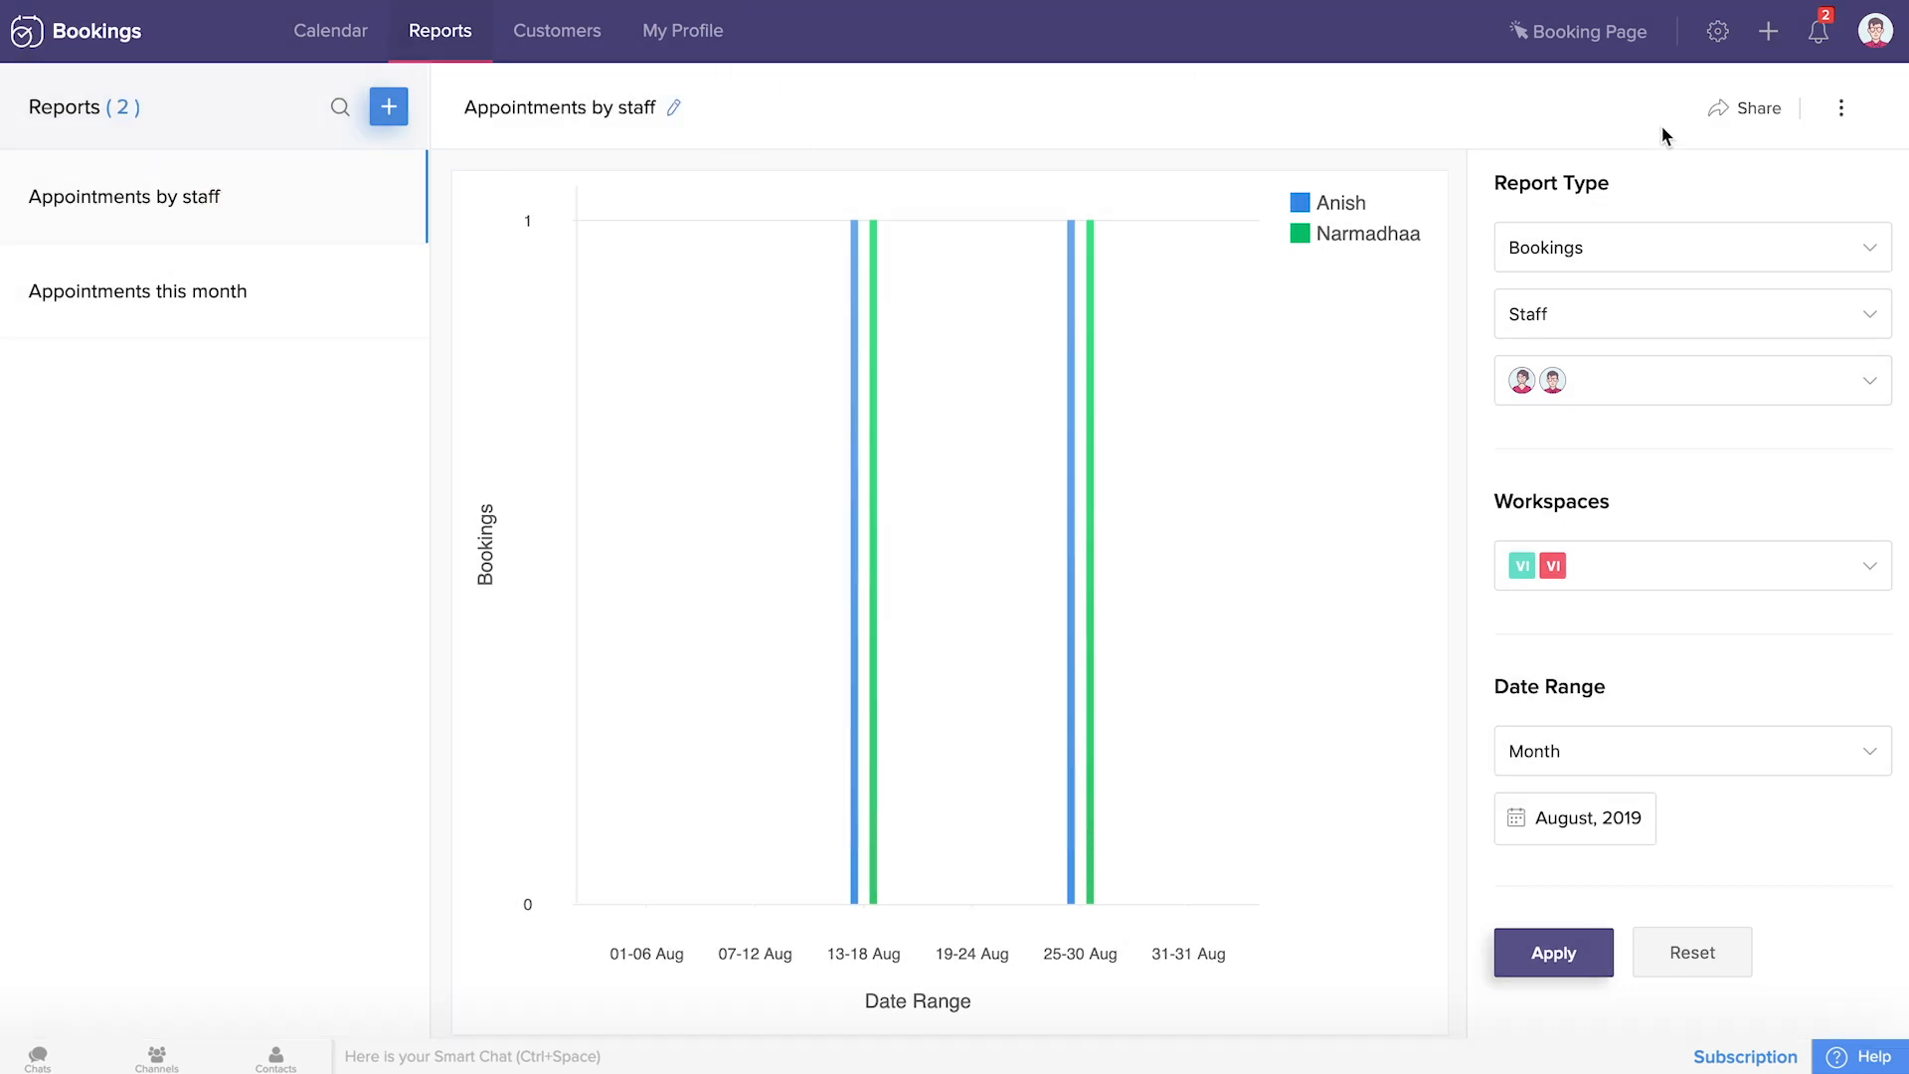
Examine the staff report's sharing recipients and its duplicate and delete options without using any.
click(1751, 123)
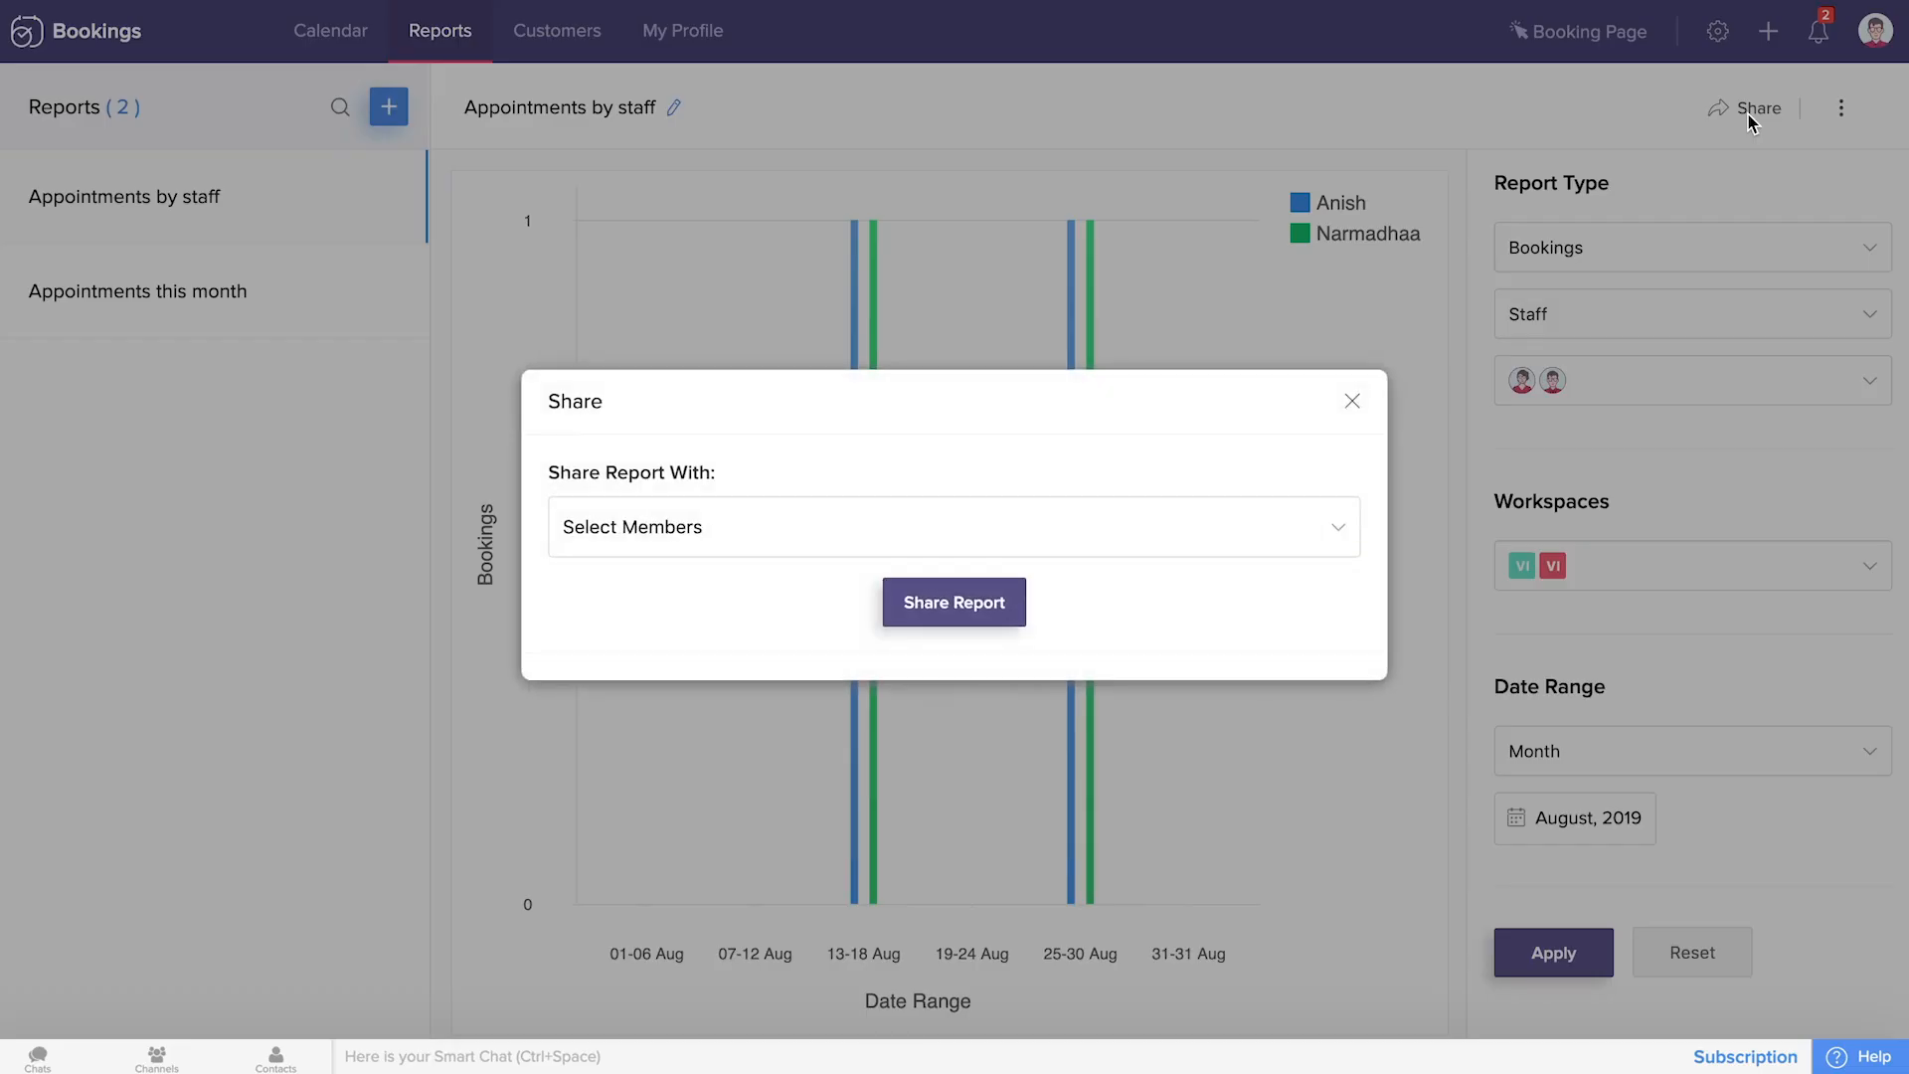
click(661, 530)
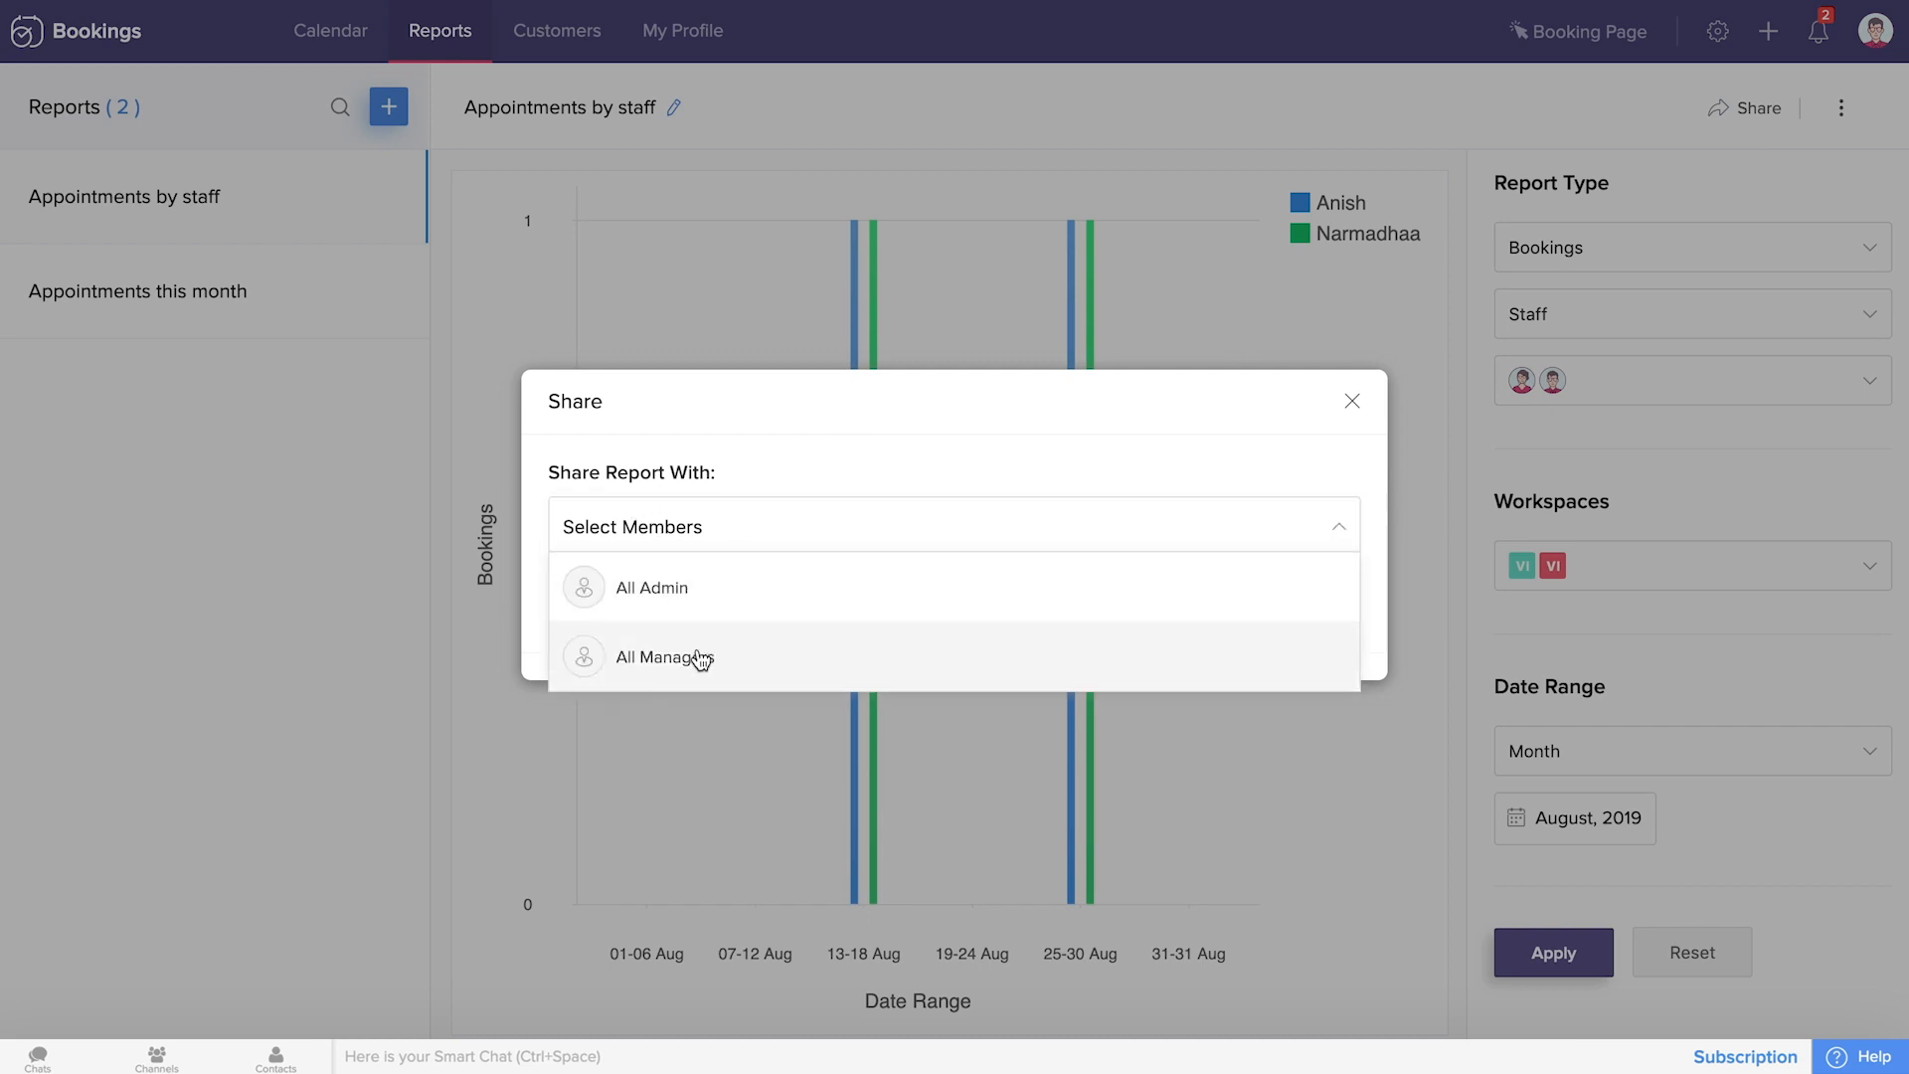
click(1353, 402)
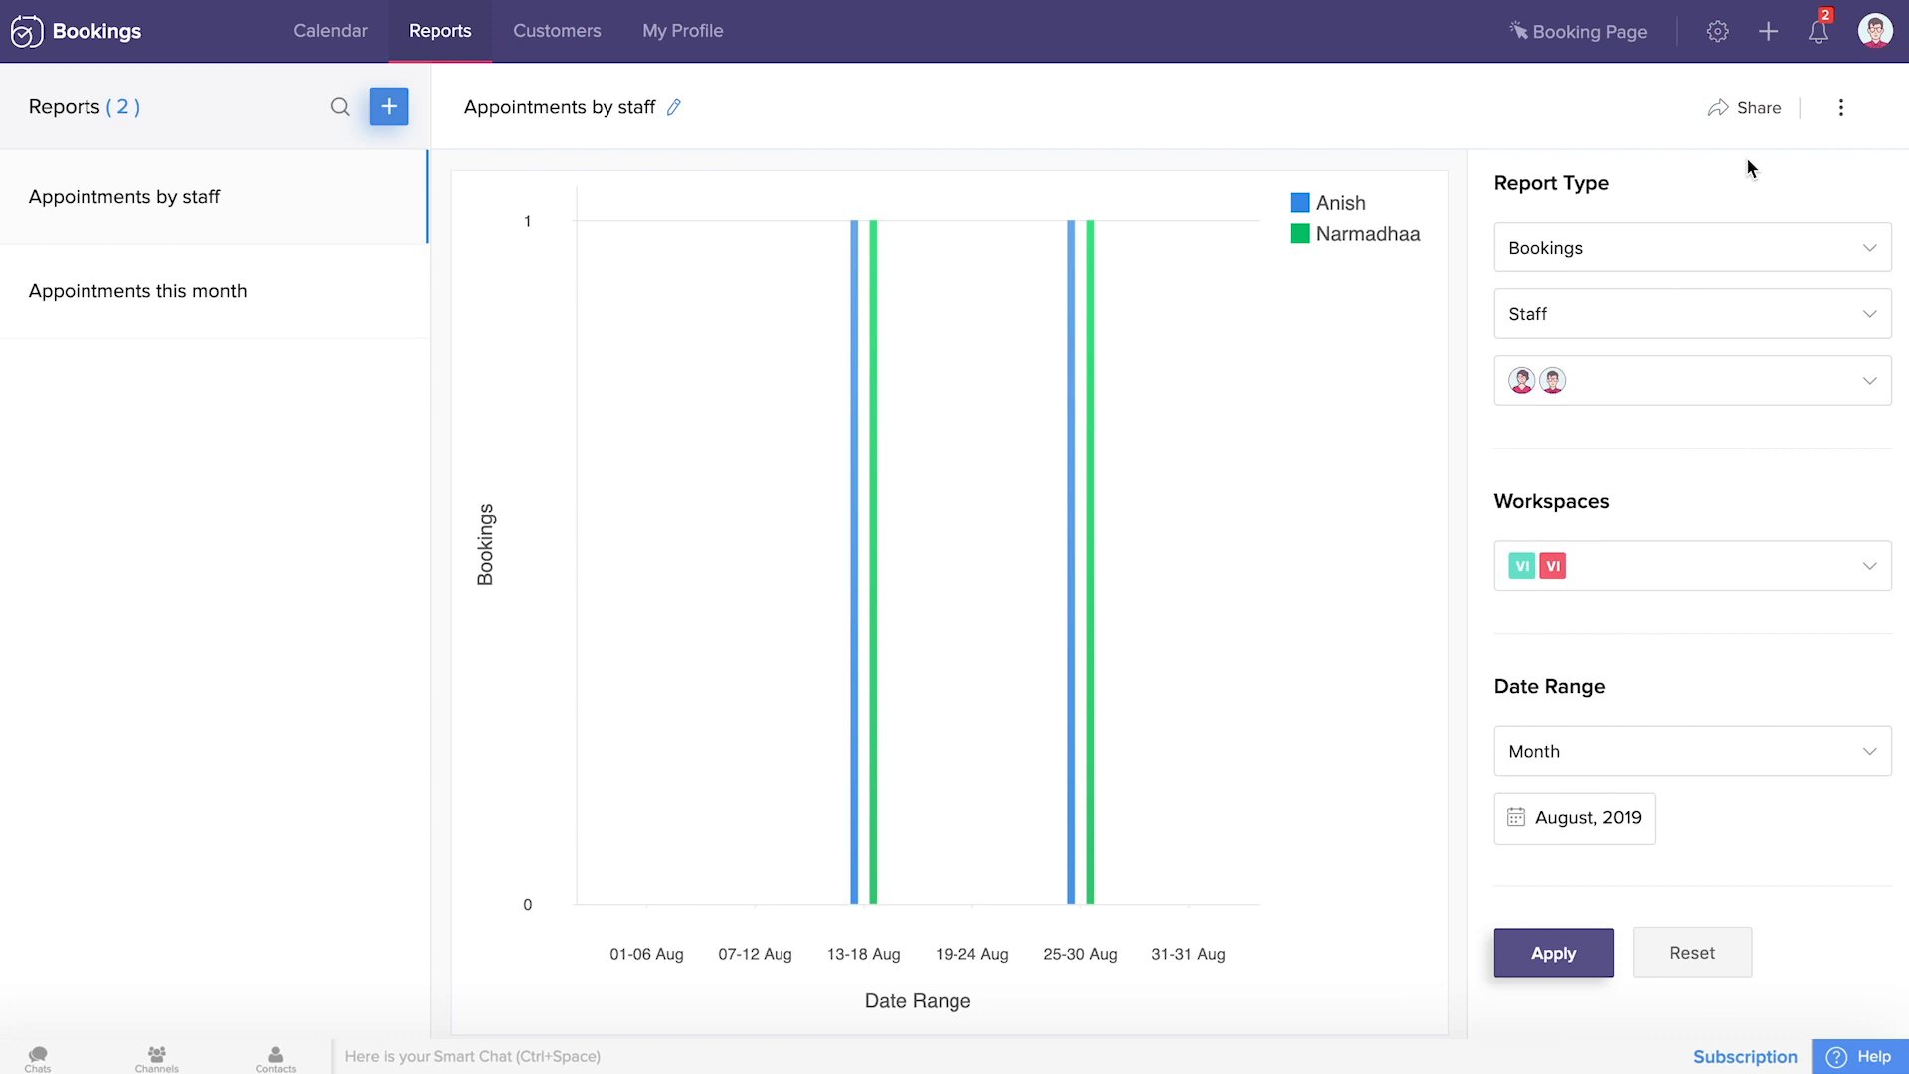
click(1841, 111)
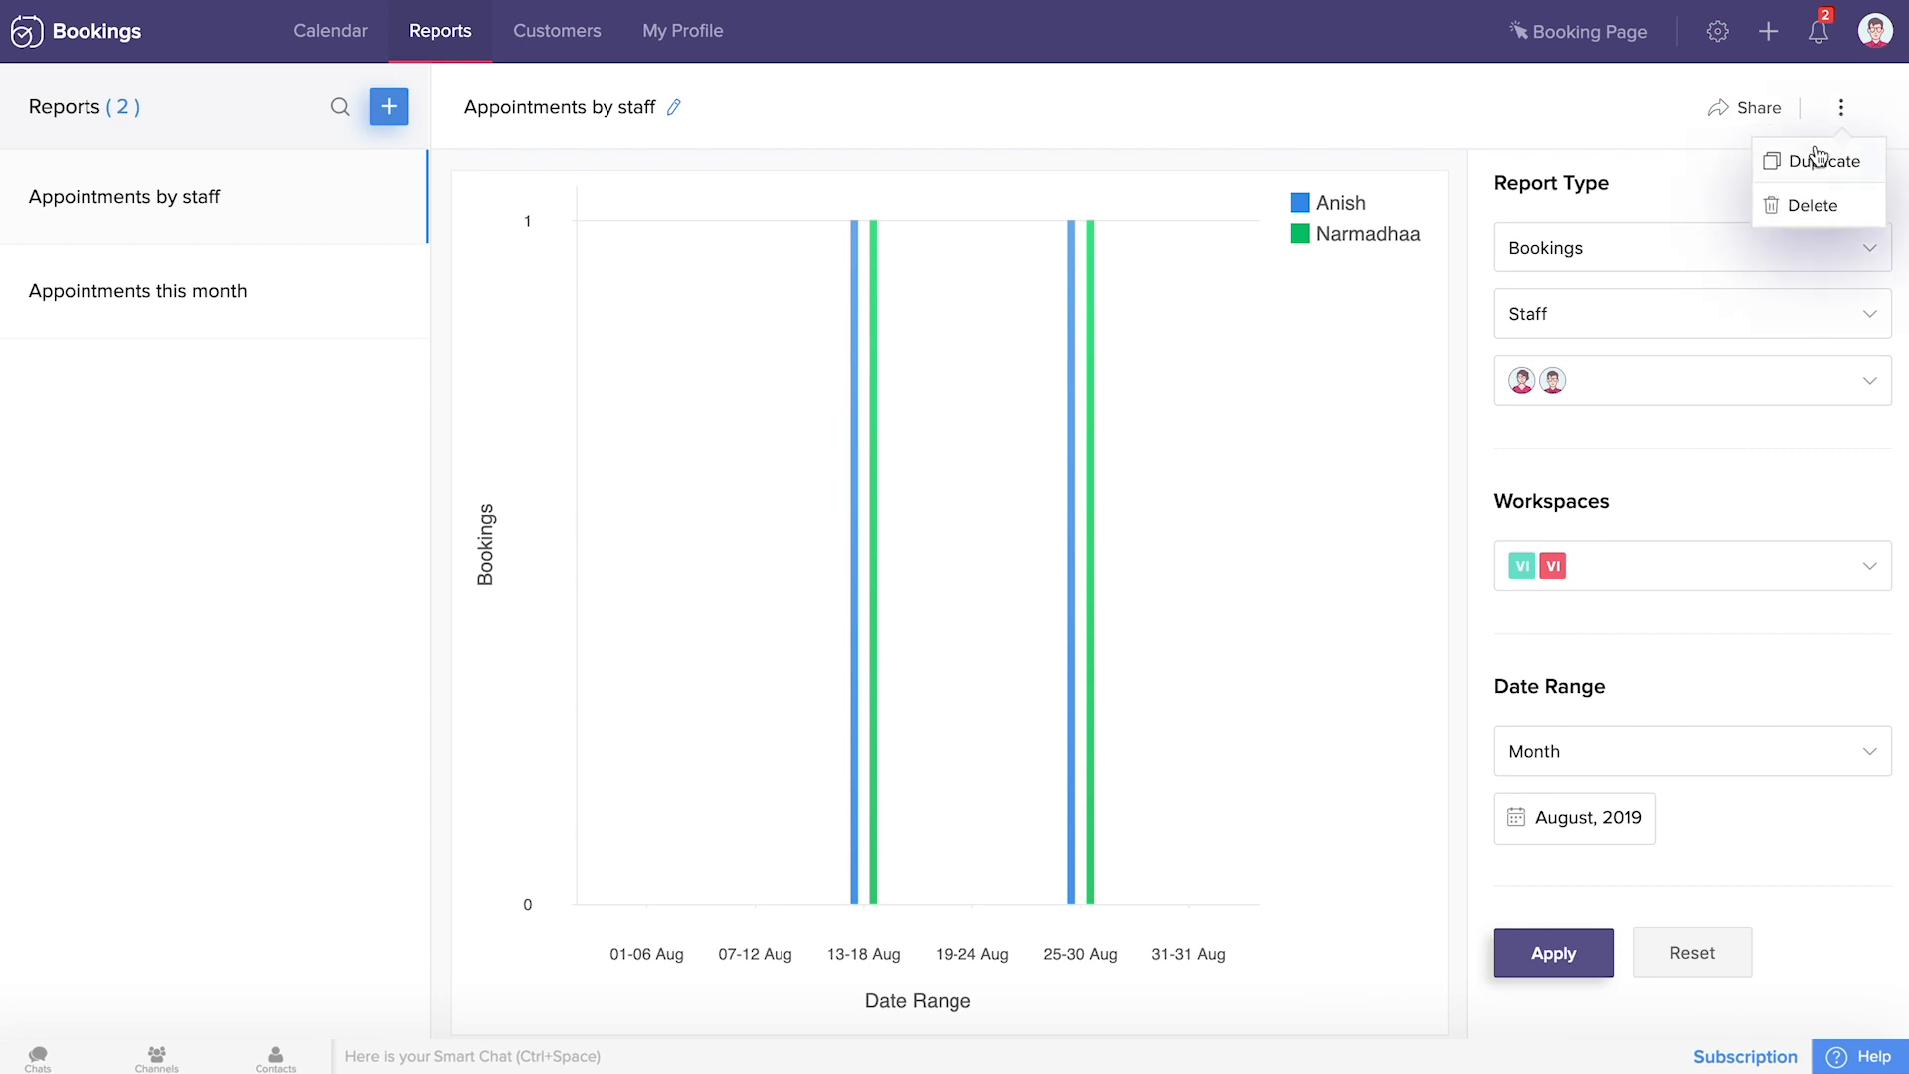
click(1224, 126)
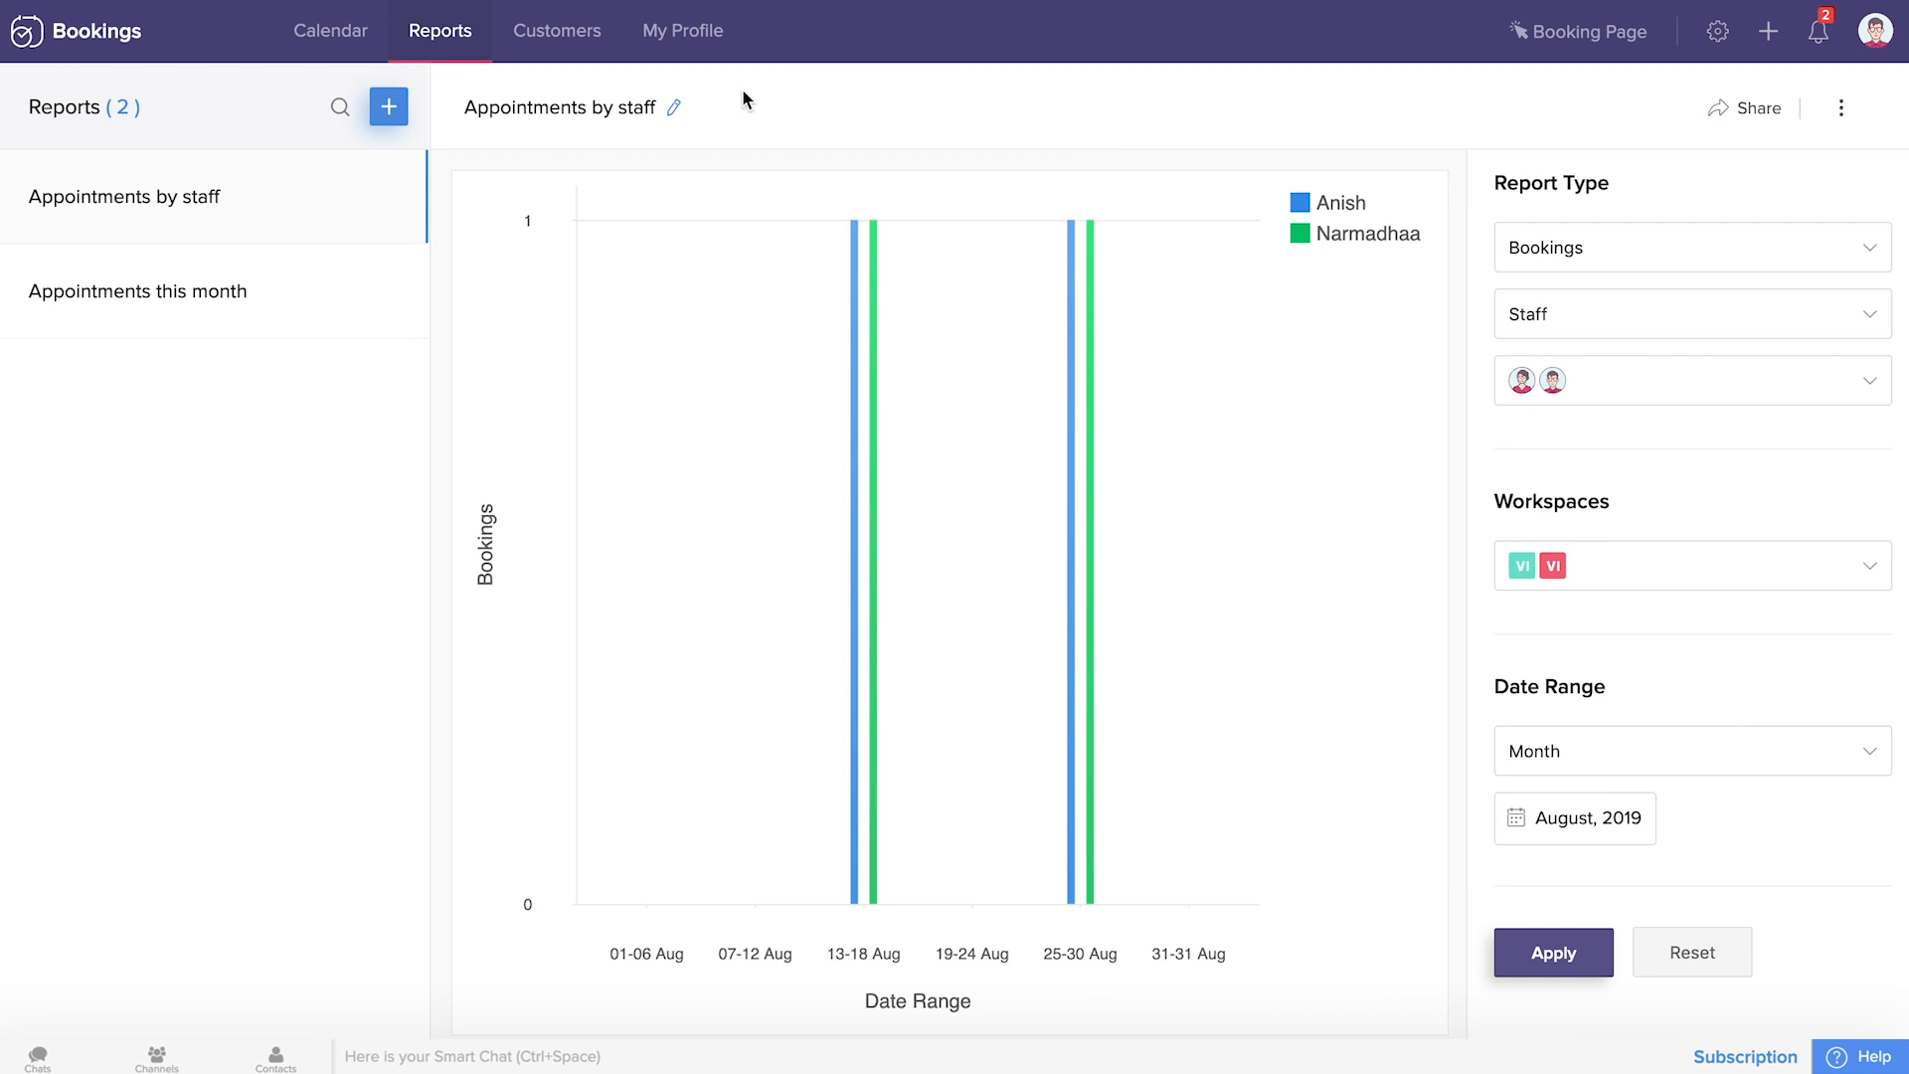
Open the customer list, look through its records, and examine the sorting options without changing the order.
click(542, 38)
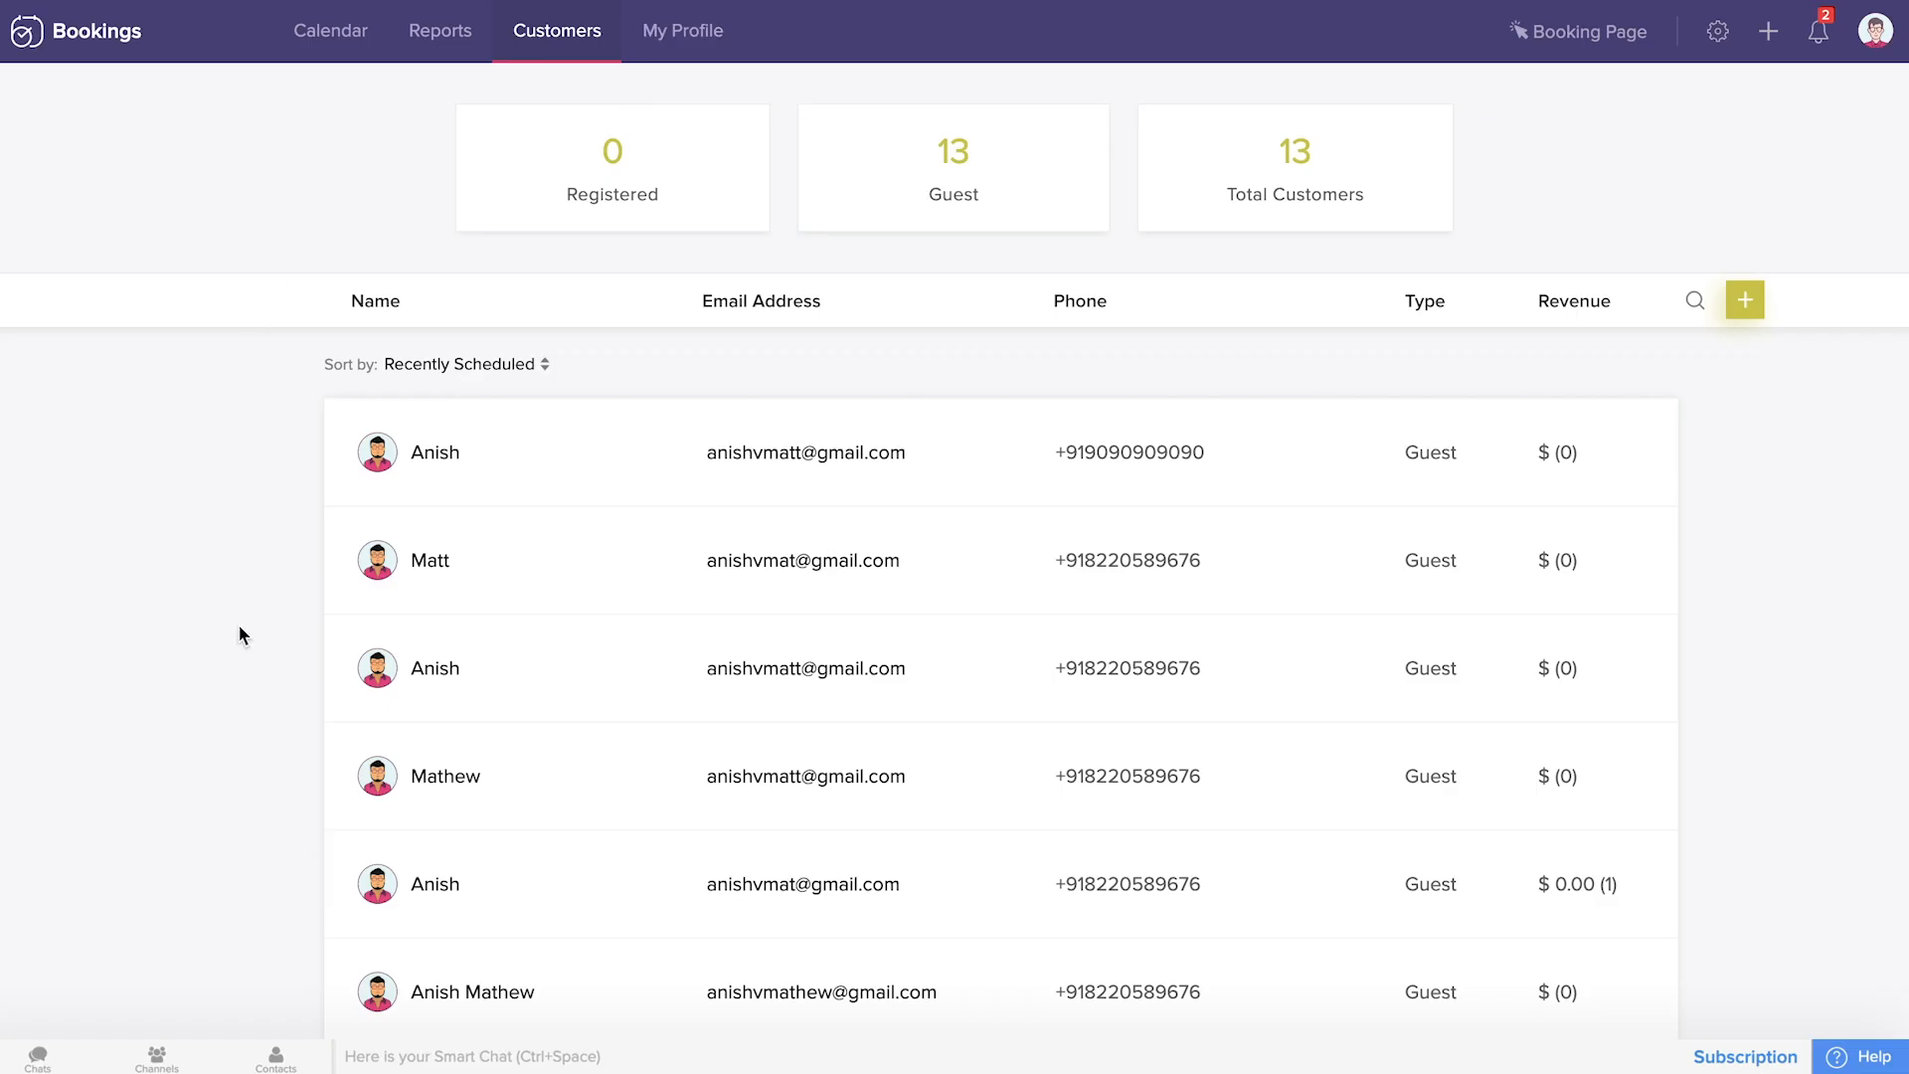
scroll(239, 633, down, 3)
scroll(240, 634, up, 3)
scroll(239, 633, down, 1)
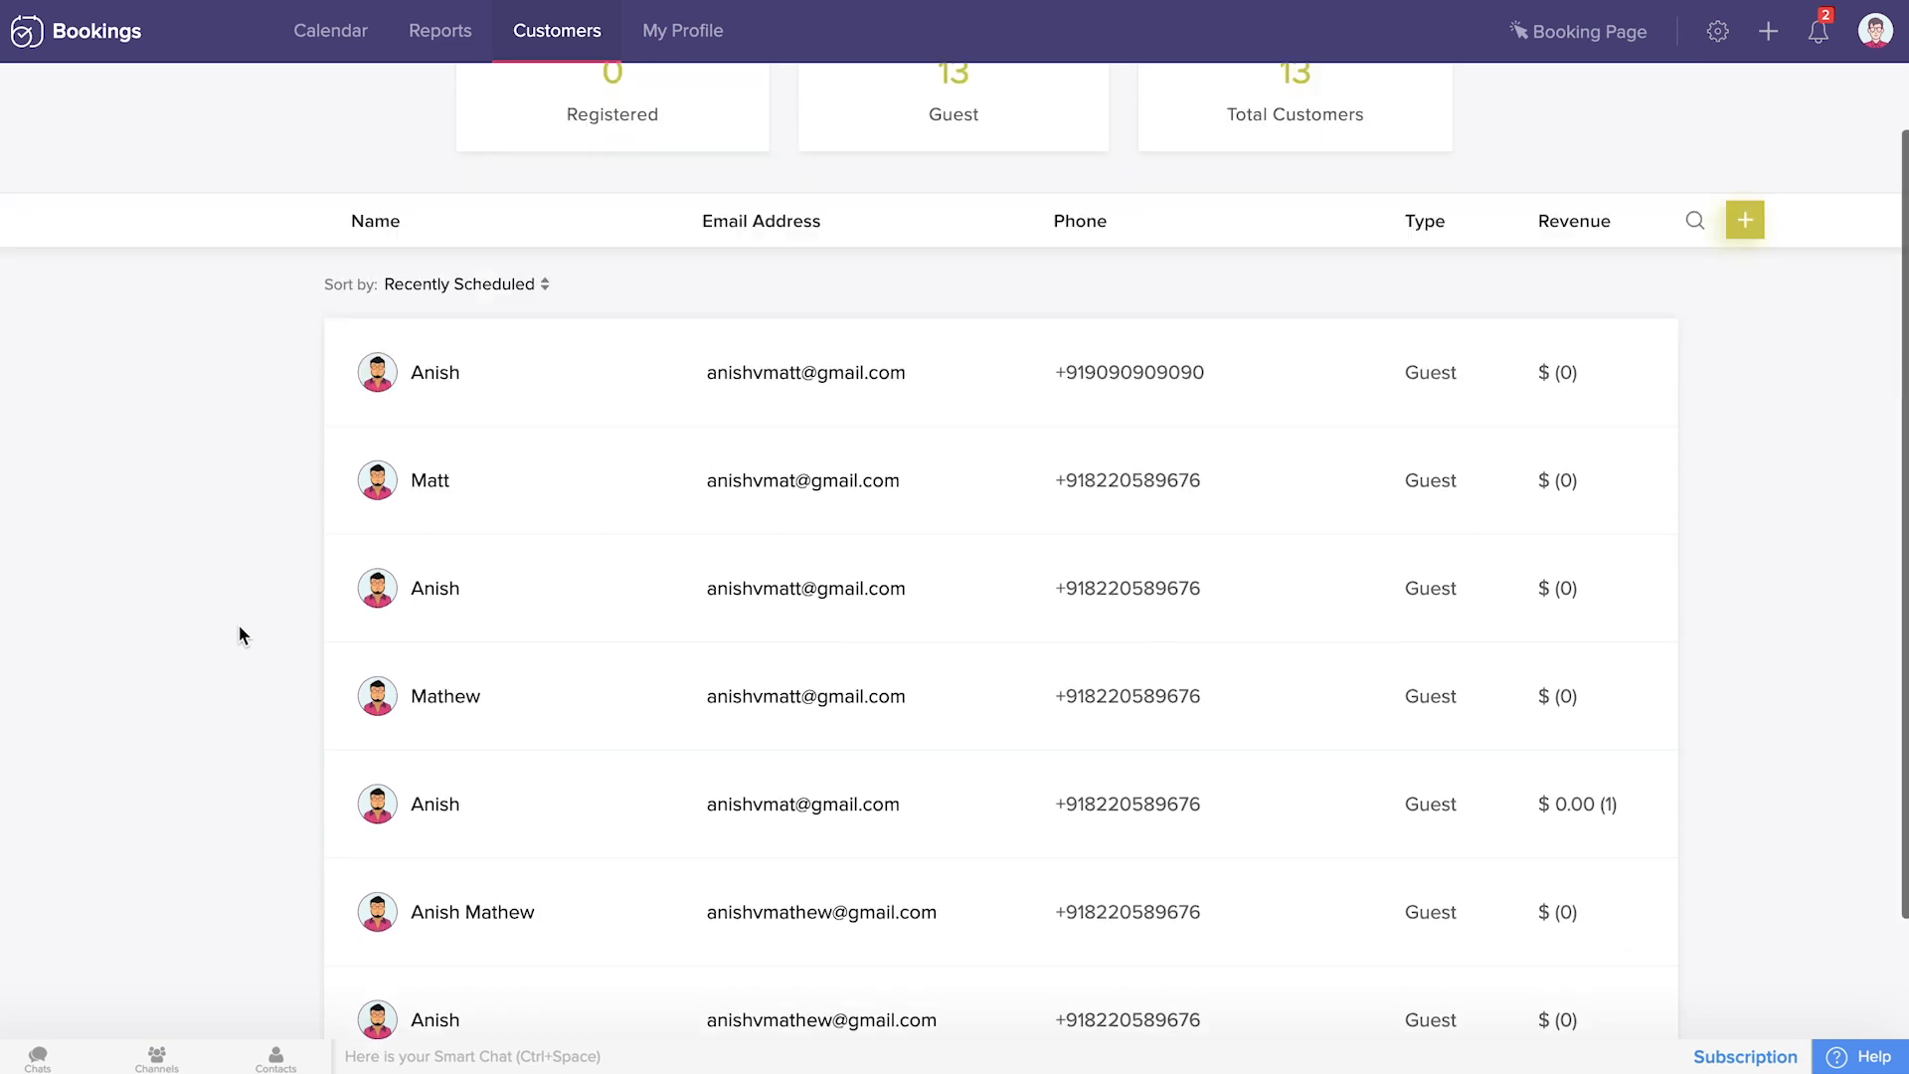
scroll(240, 633, down, 2)
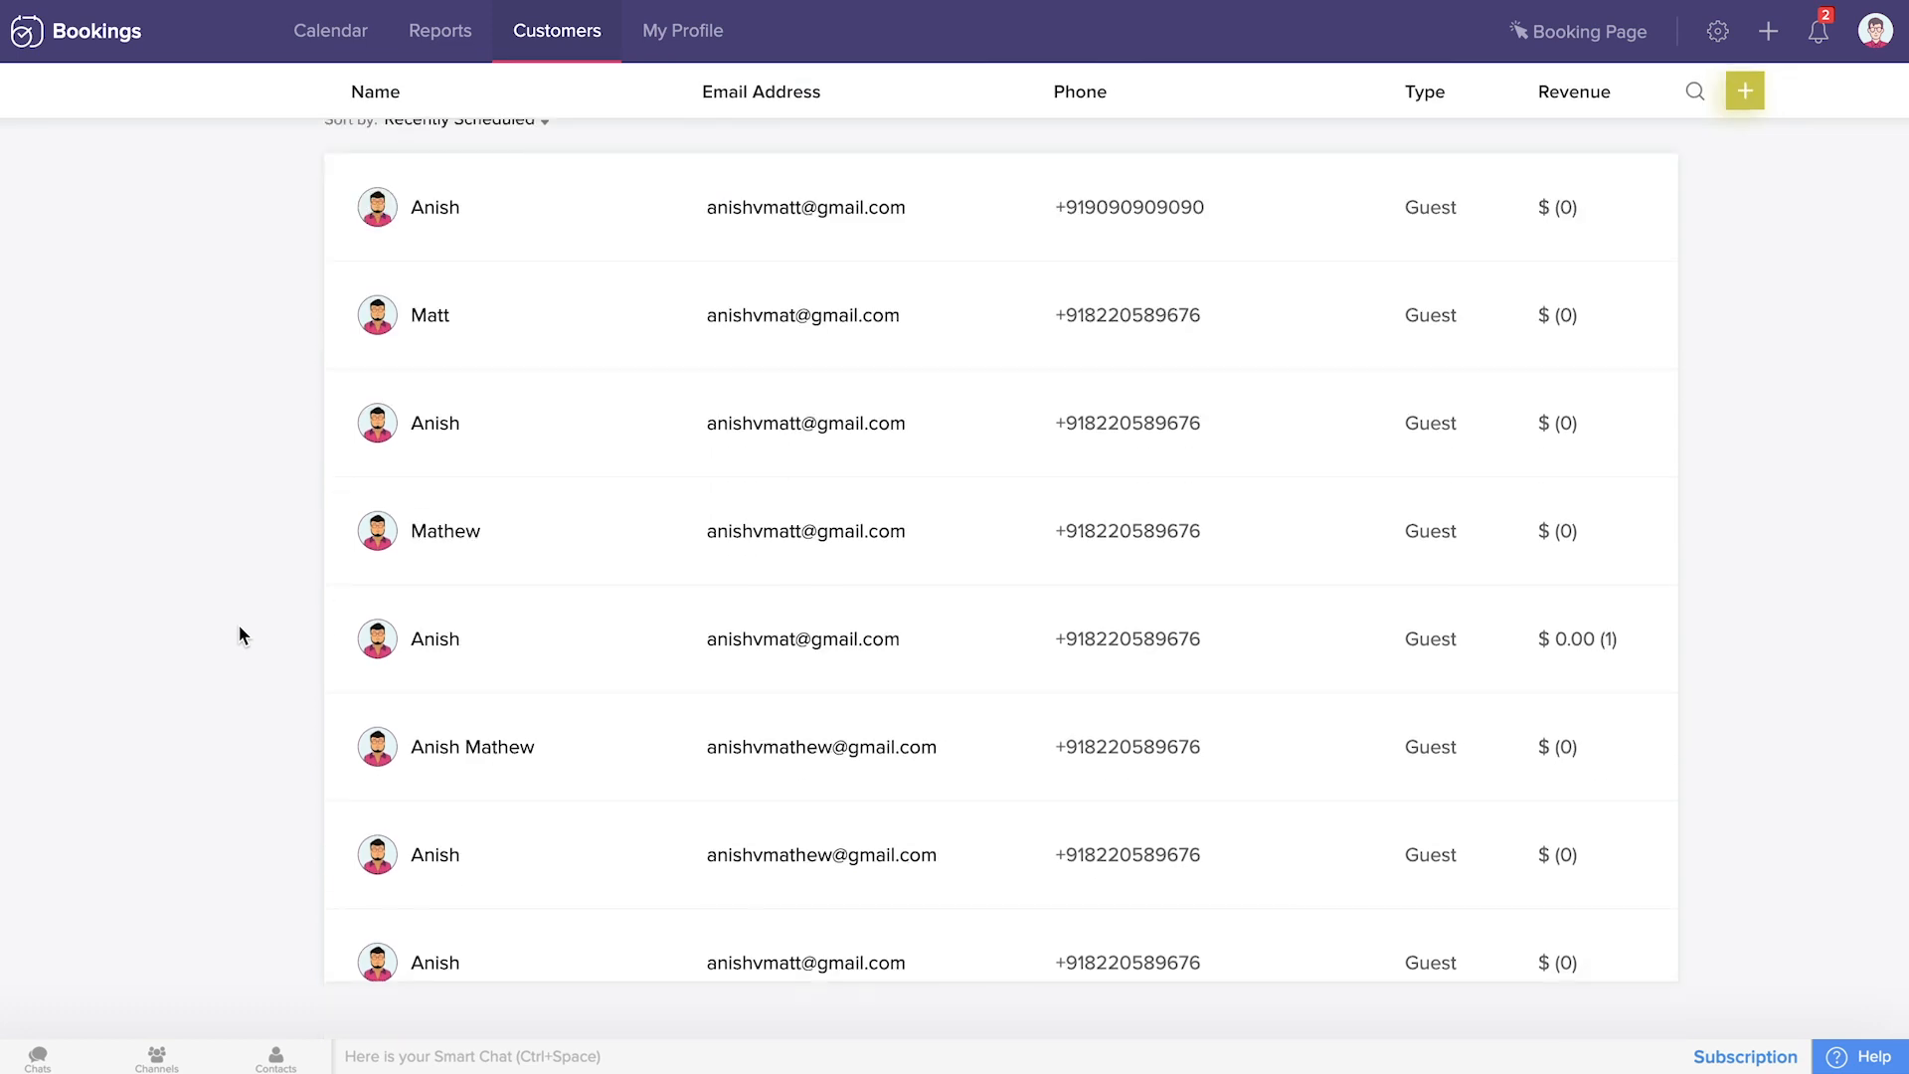
scroll(237, 624, up, 3)
click(541, 374)
click(1197, 374)
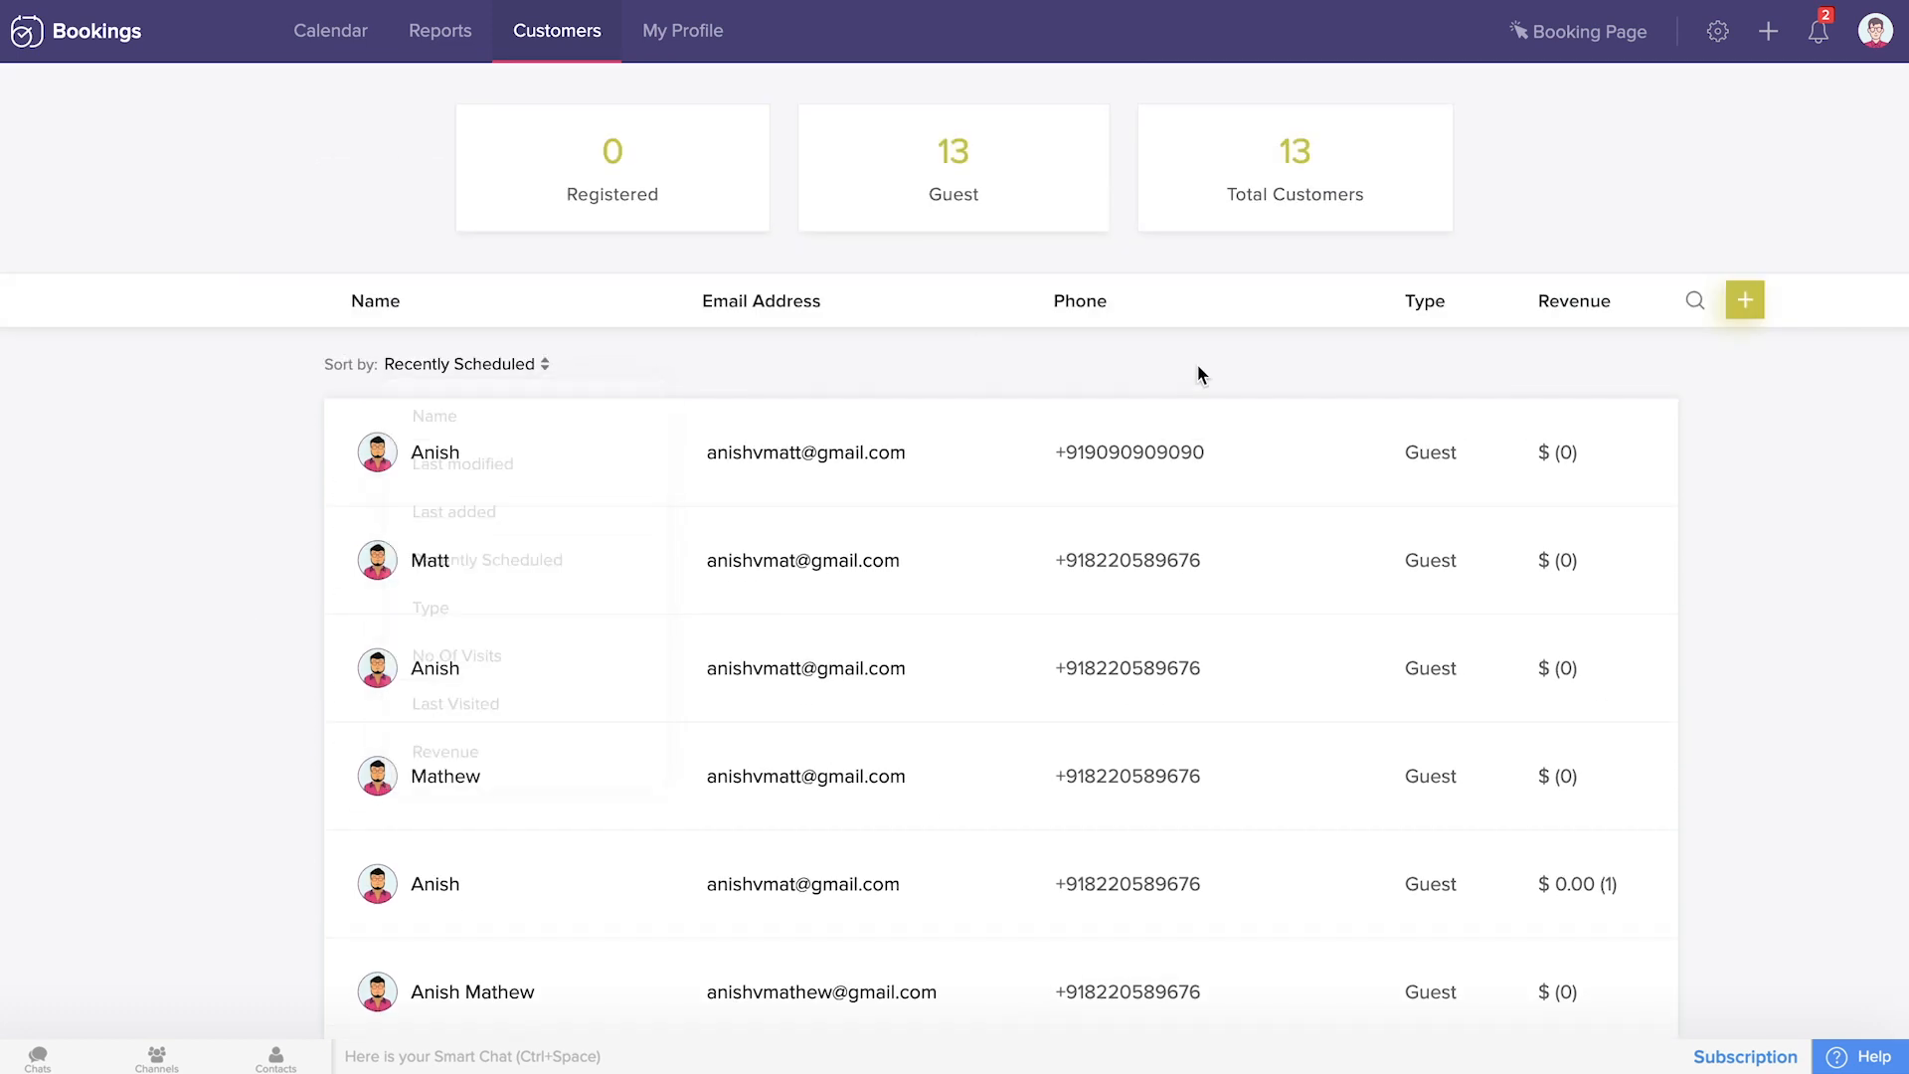
Open the customer search and the form for adding a new customer, and close both without entering anything.
click(1695, 303)
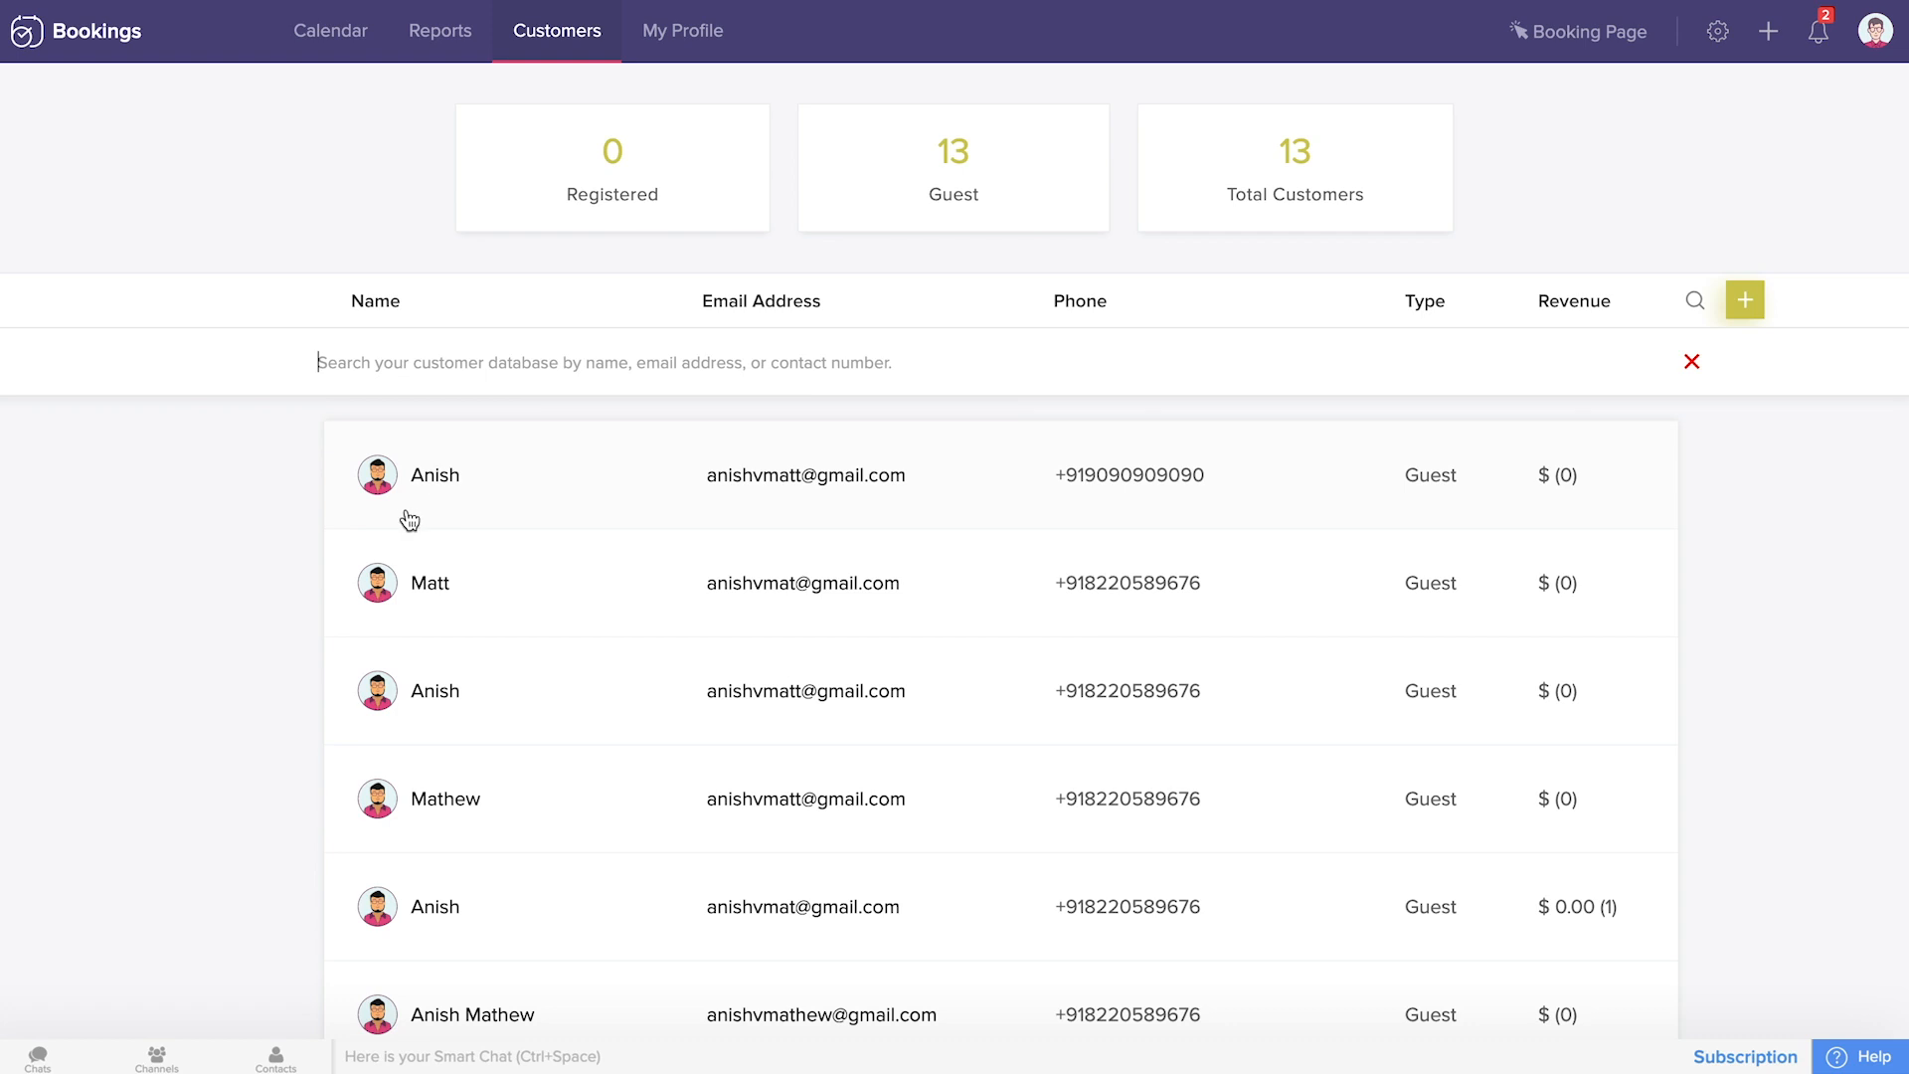
click(1692, 363)
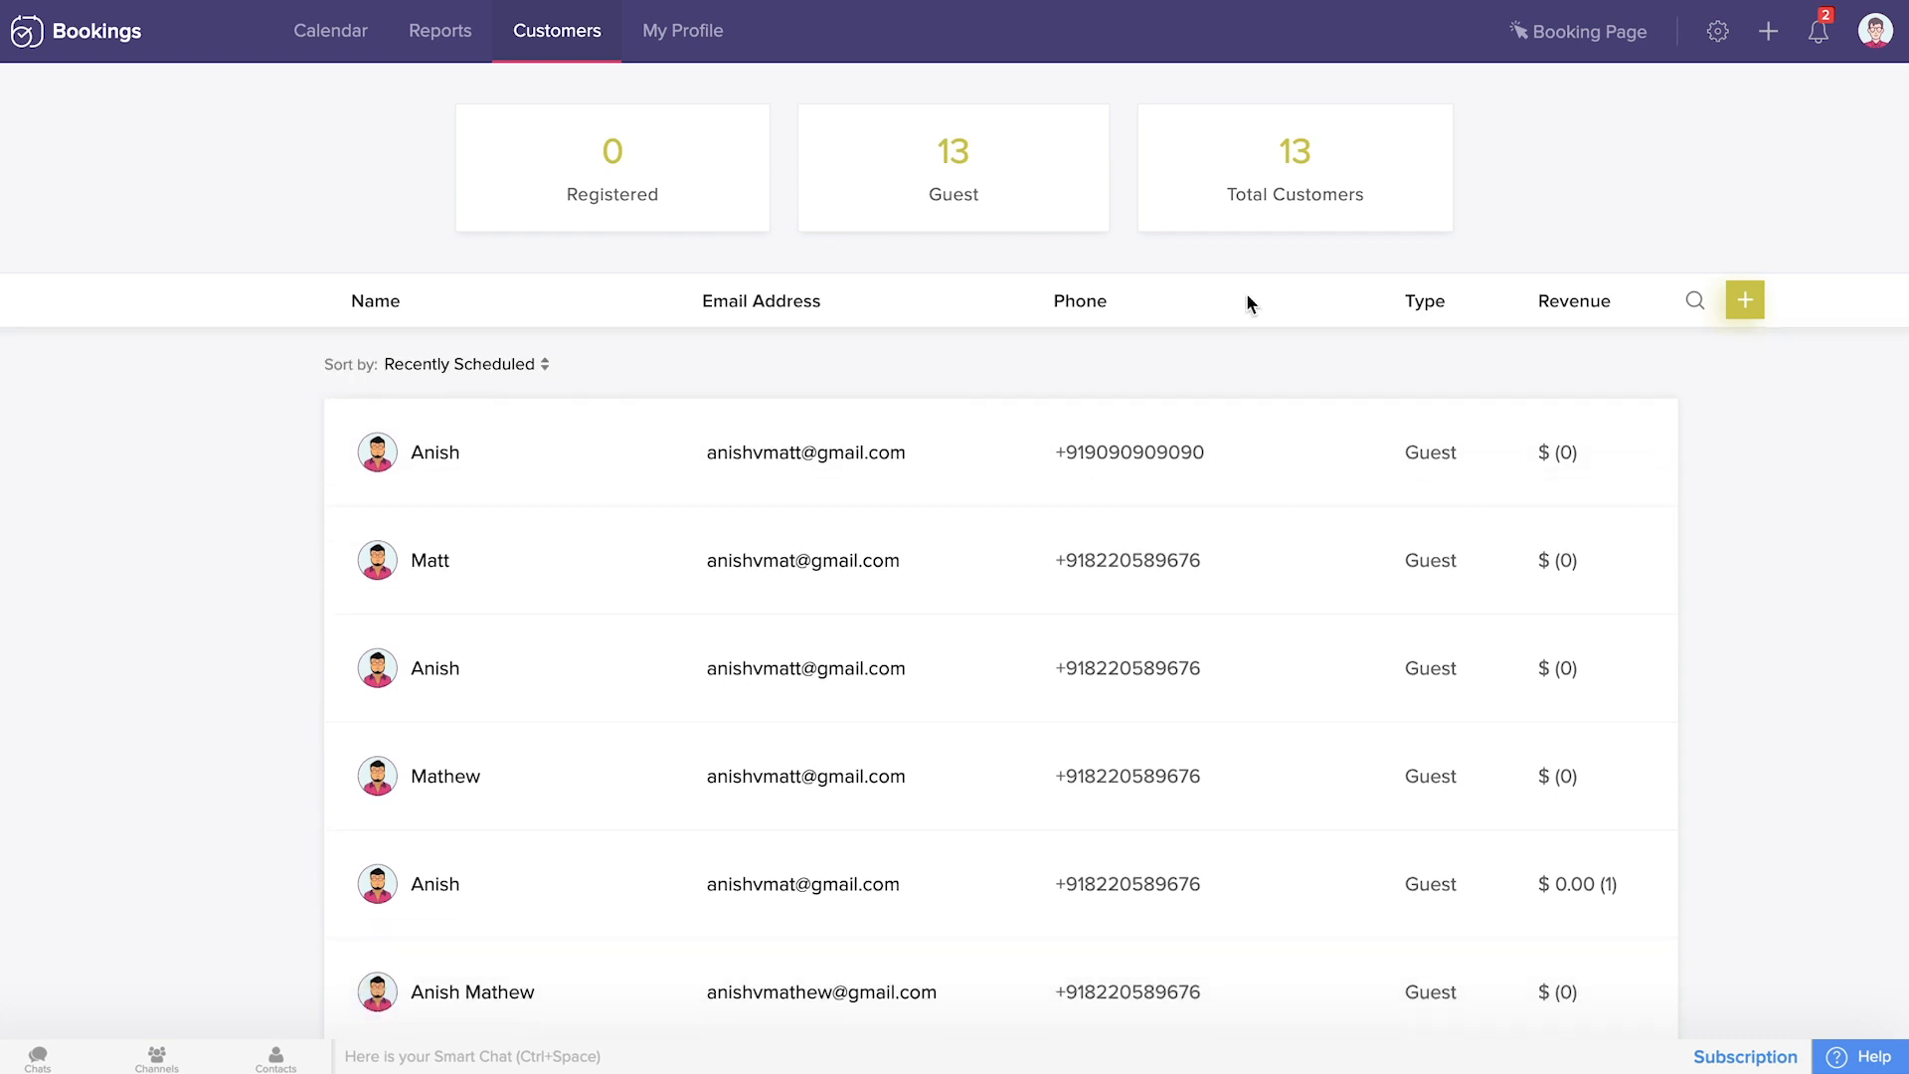
click(532, 366)
click(1747, 303)
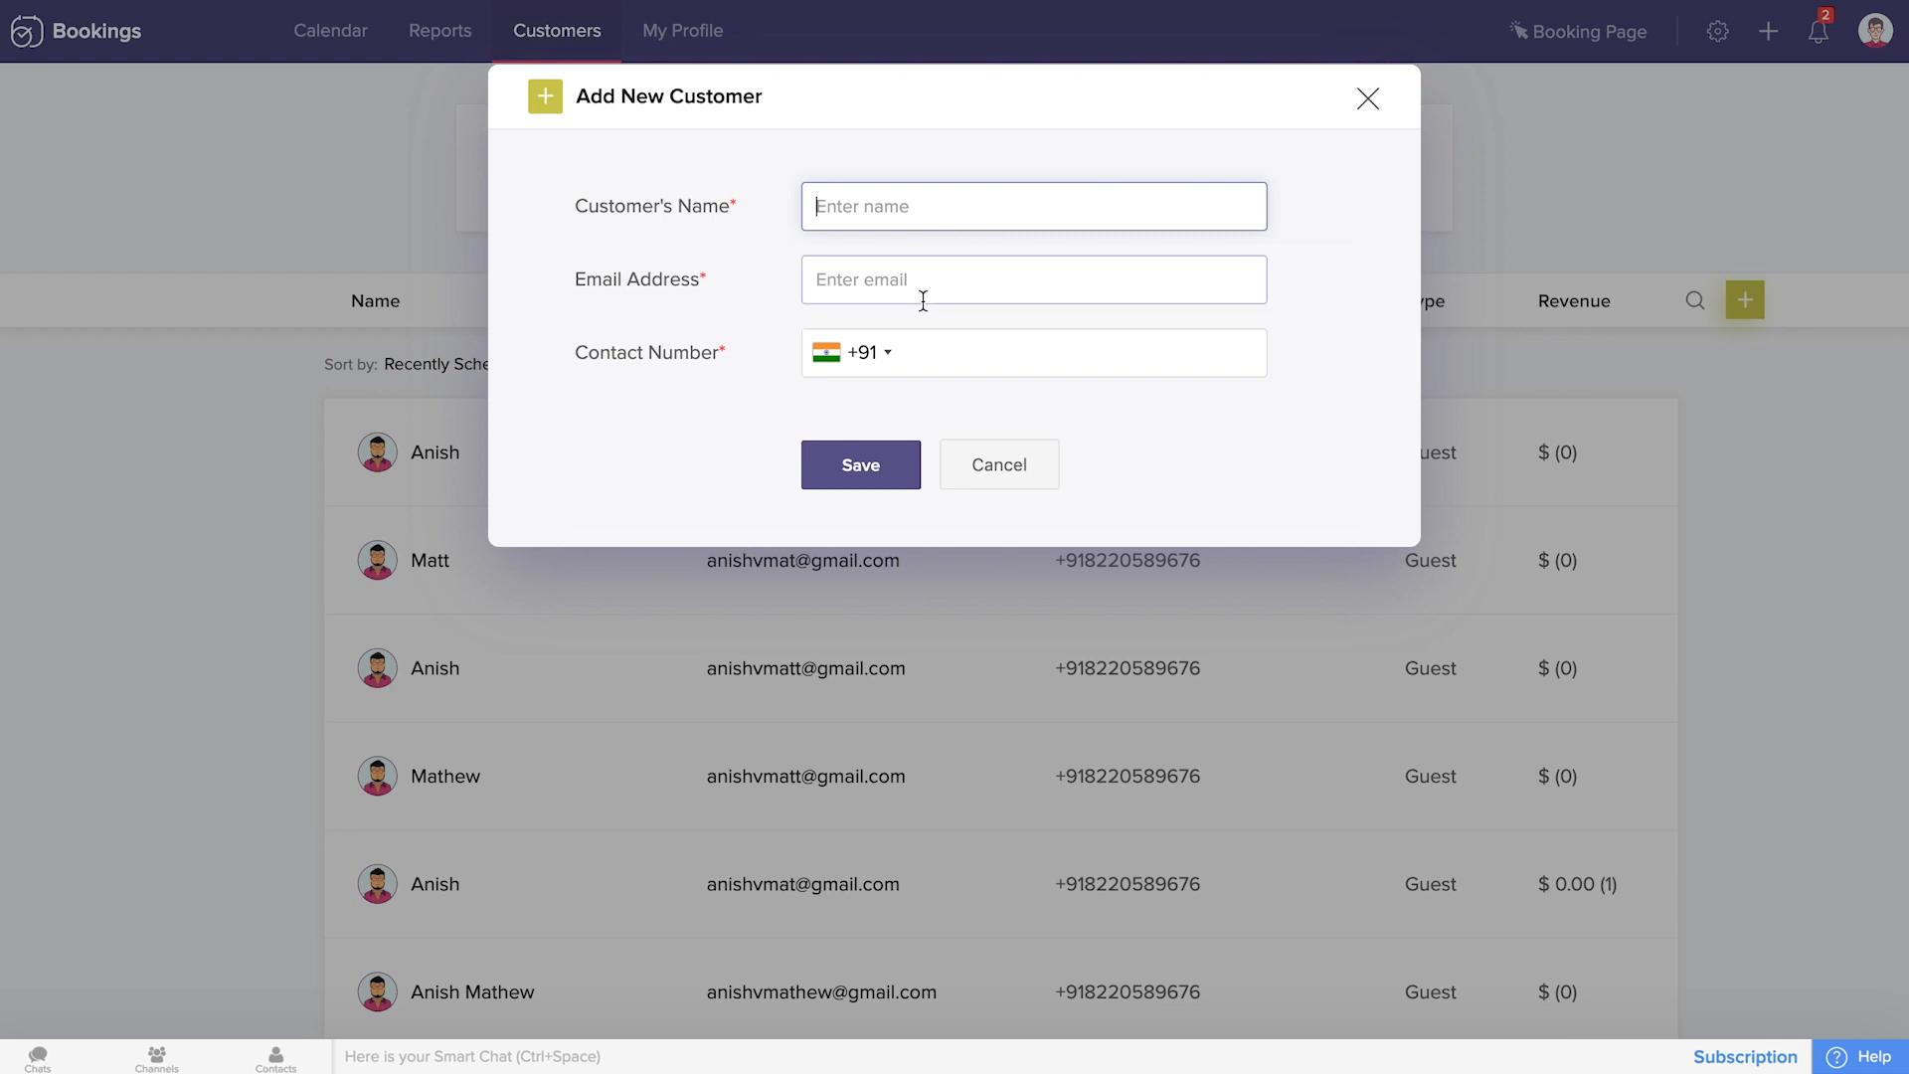
click(1368, 100)
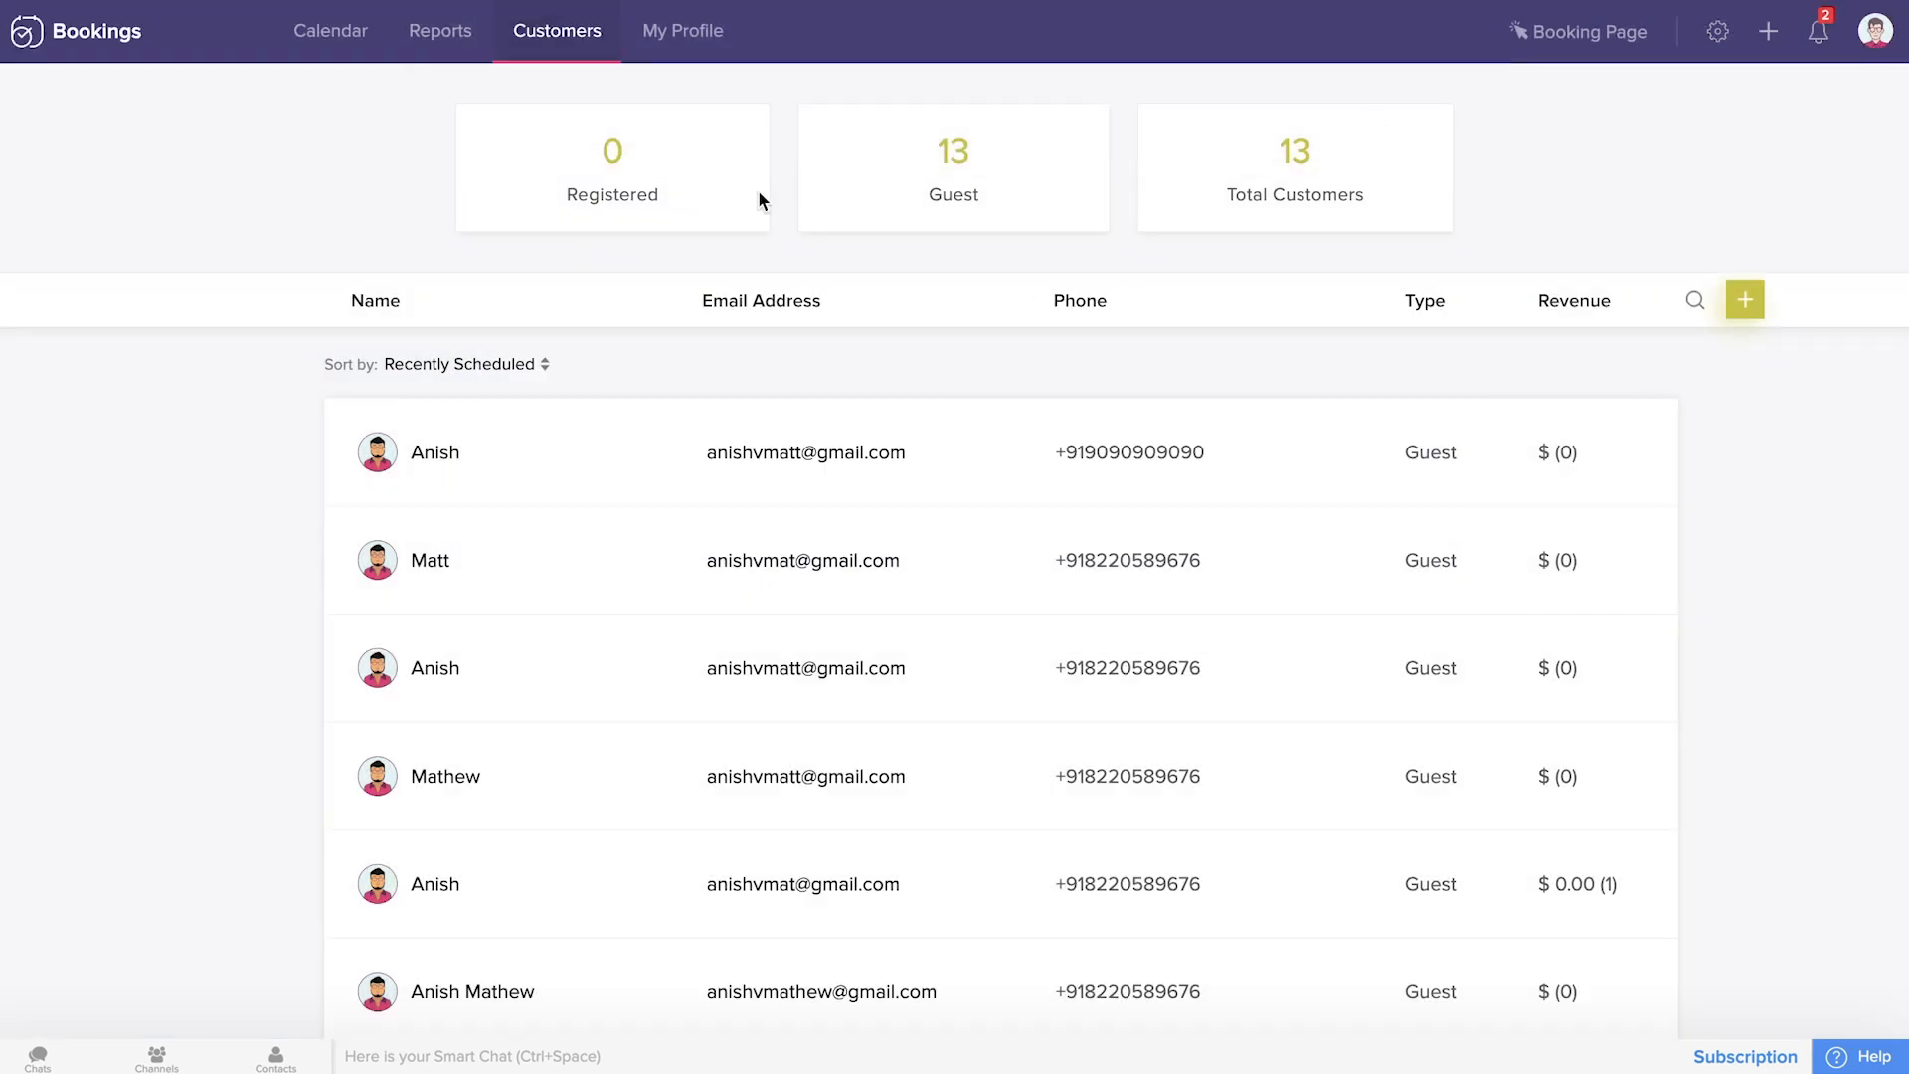
Open the personal profile's general information and check the option for changing the profile photo.
click(680, 37)
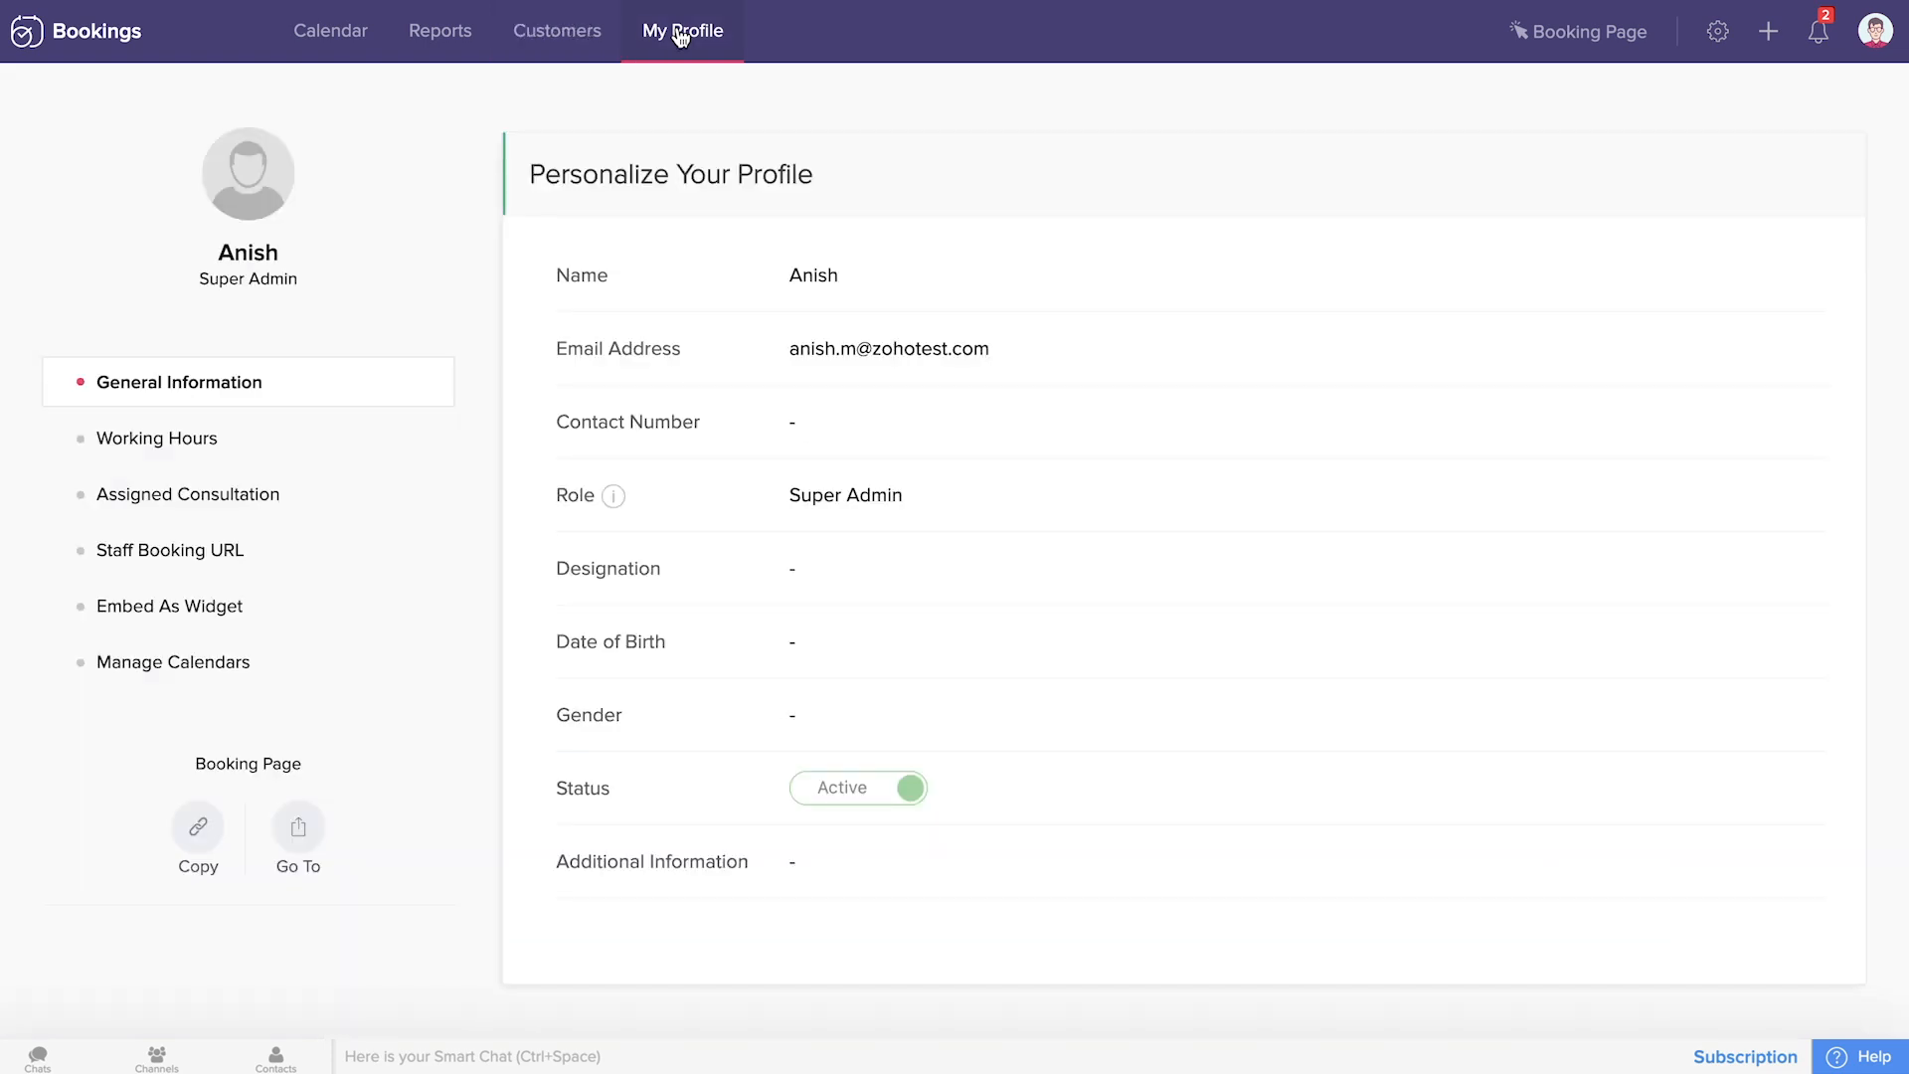
mouse_move(238, 204)
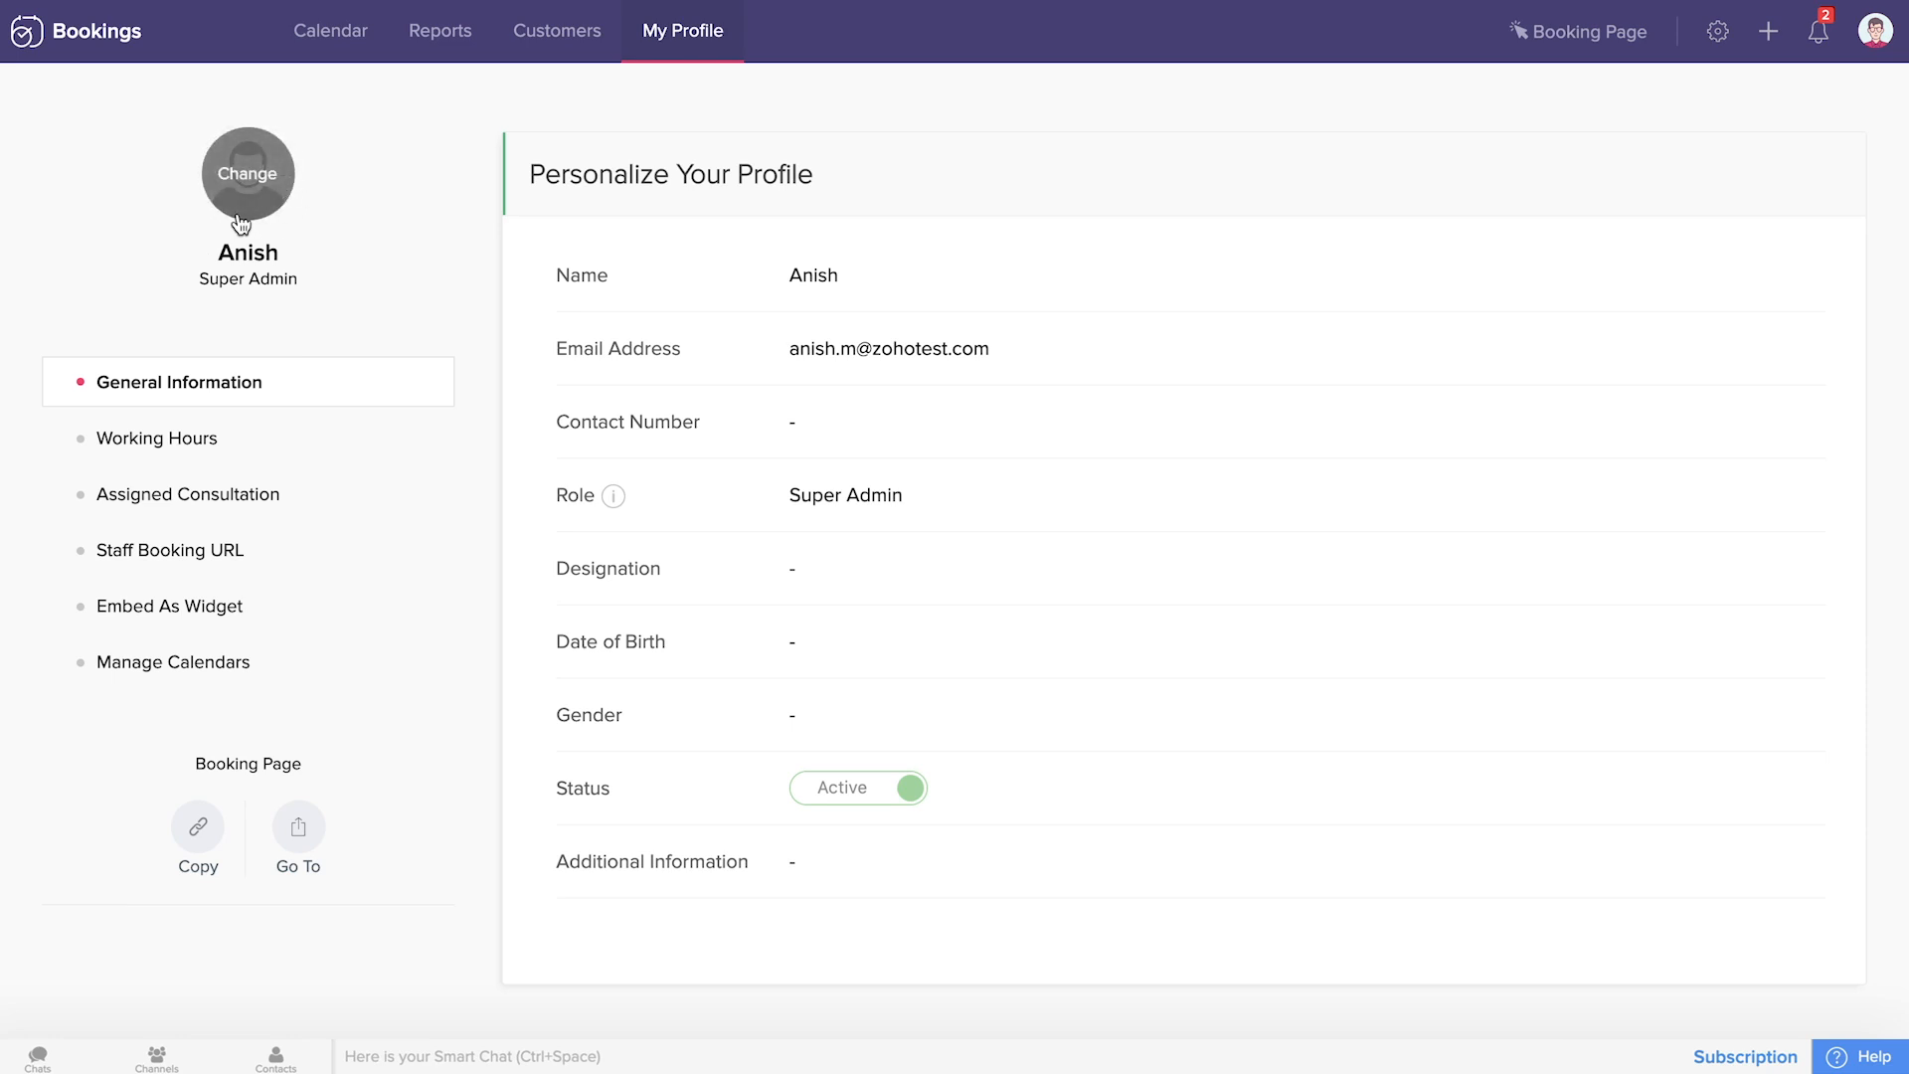
Open the working hours, start customizing them, and set Monday's start time to 07:45 am.
mouse_move(729, 281)
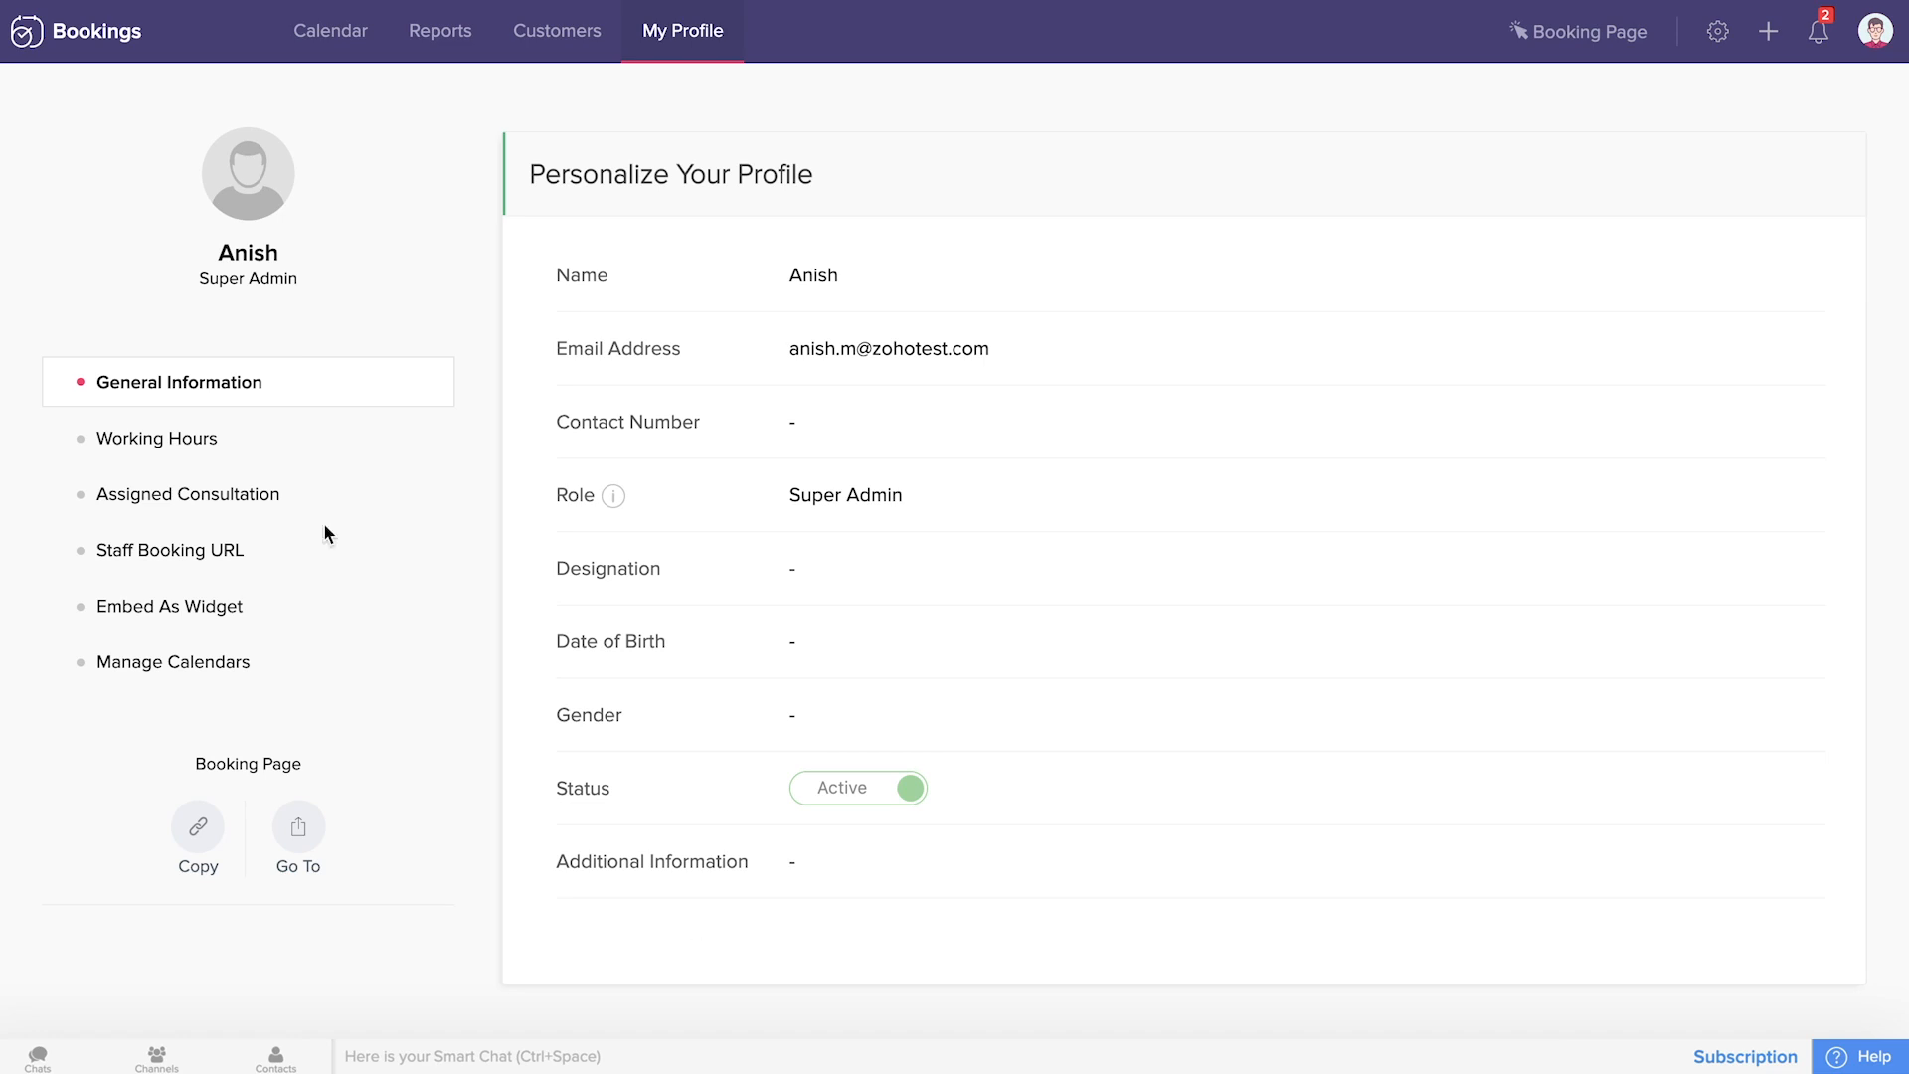
click(177, 437)
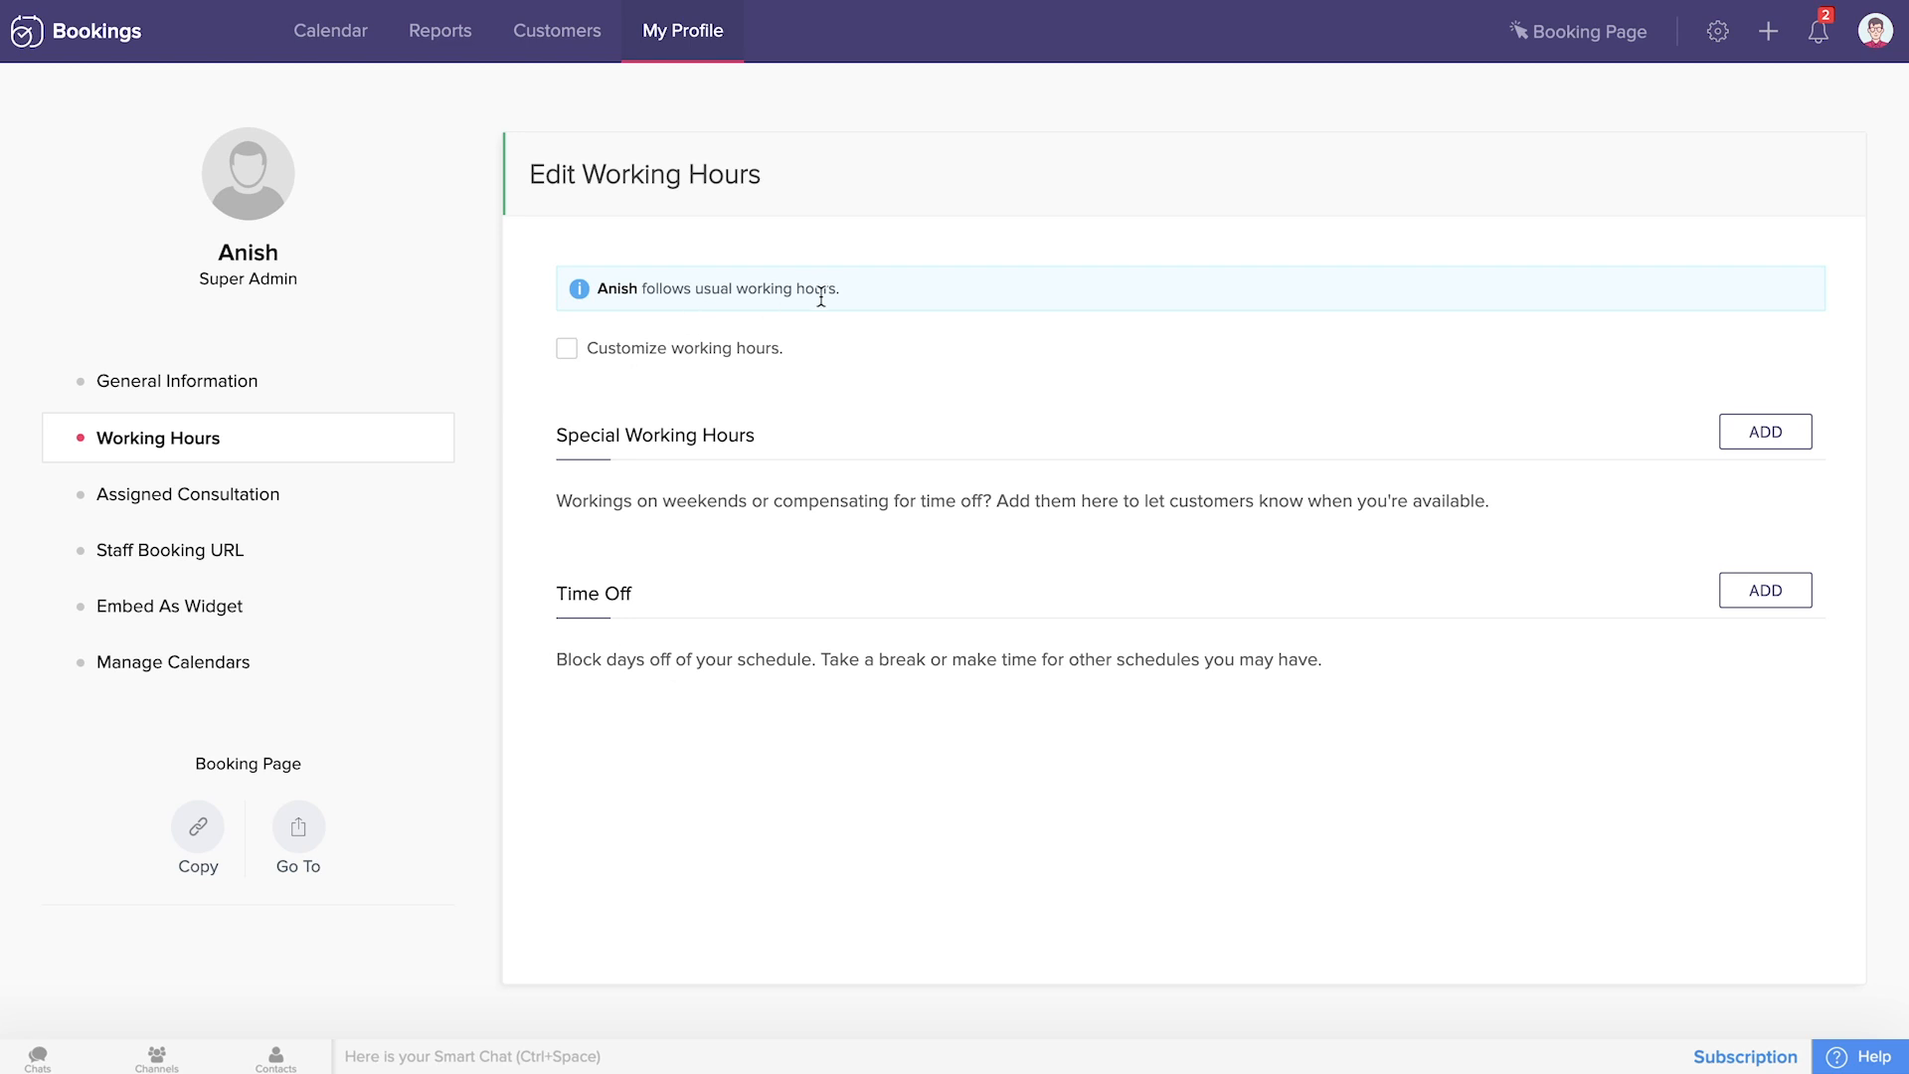
click(567, 350)
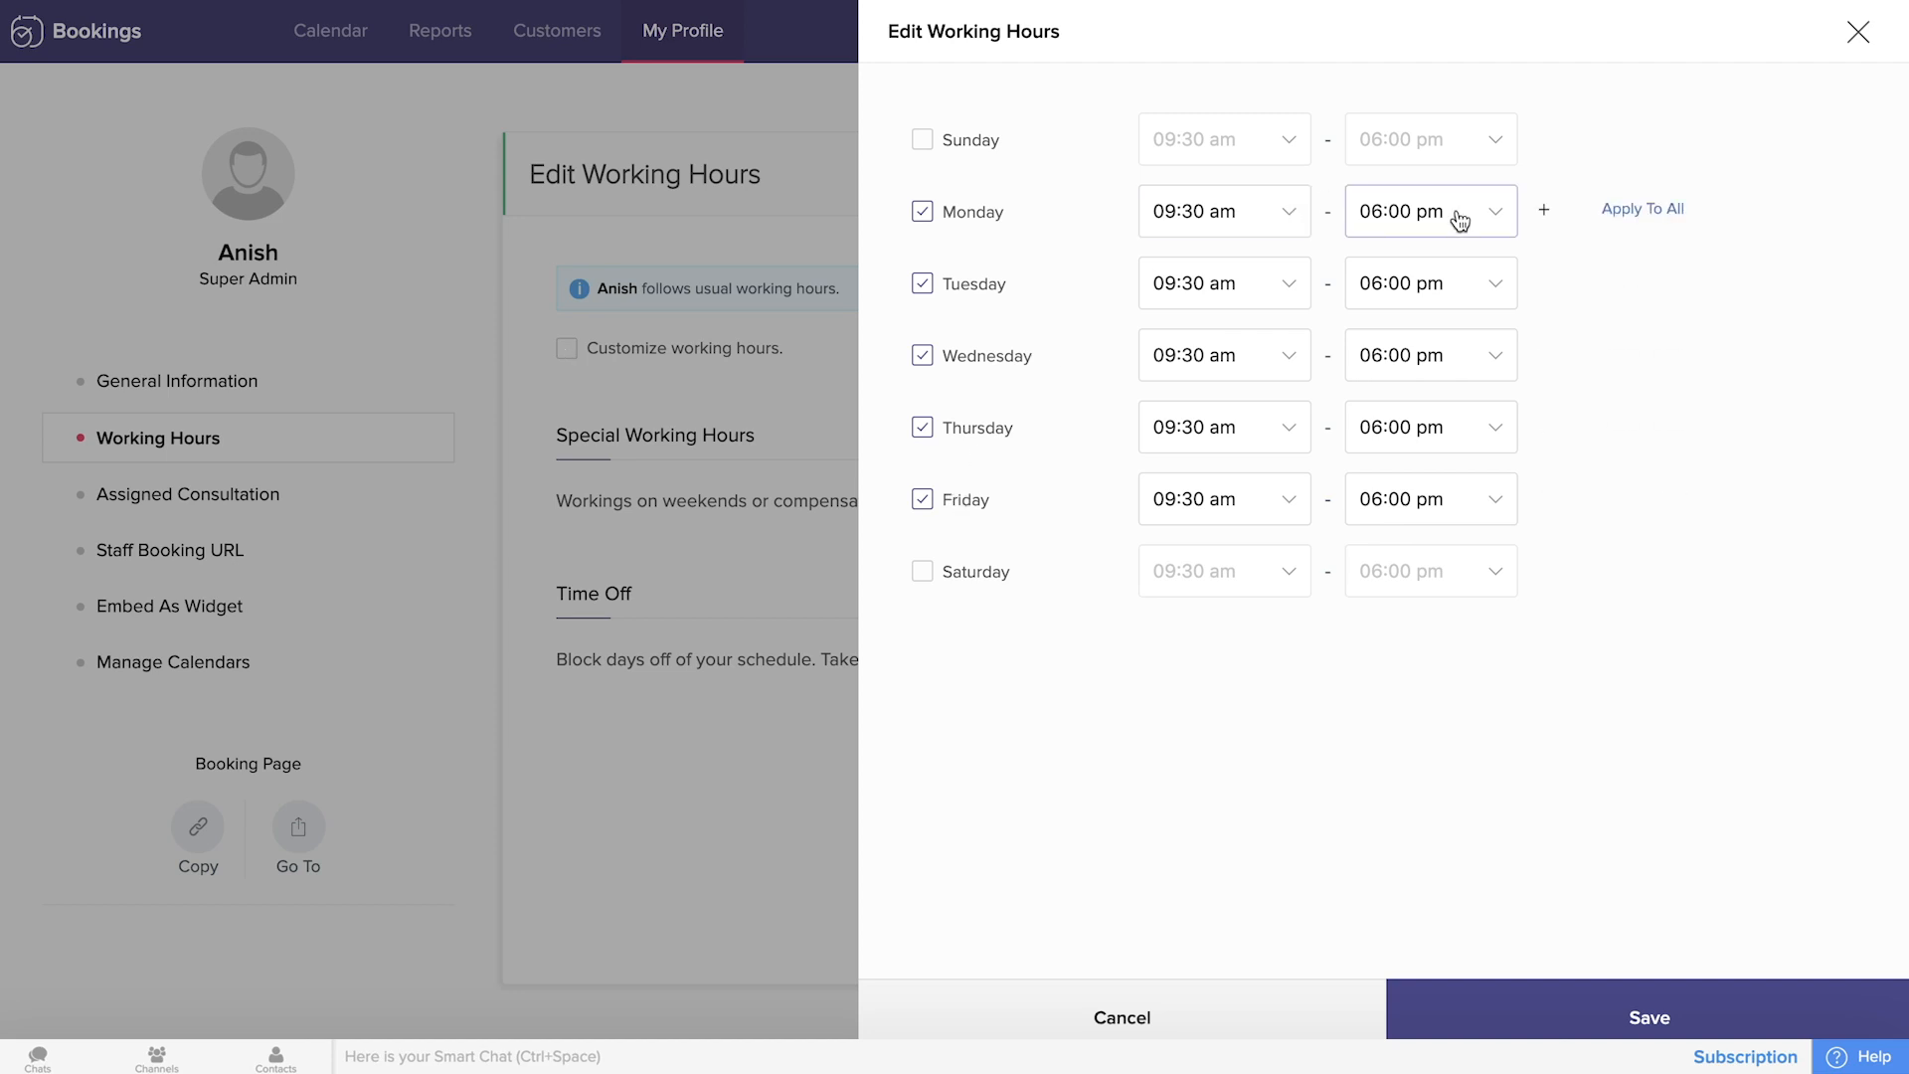
click(1215, 211)
scroll(1198, 406, down, 10)
scroll(1199, 406, down, 1)
click(1208, 426)
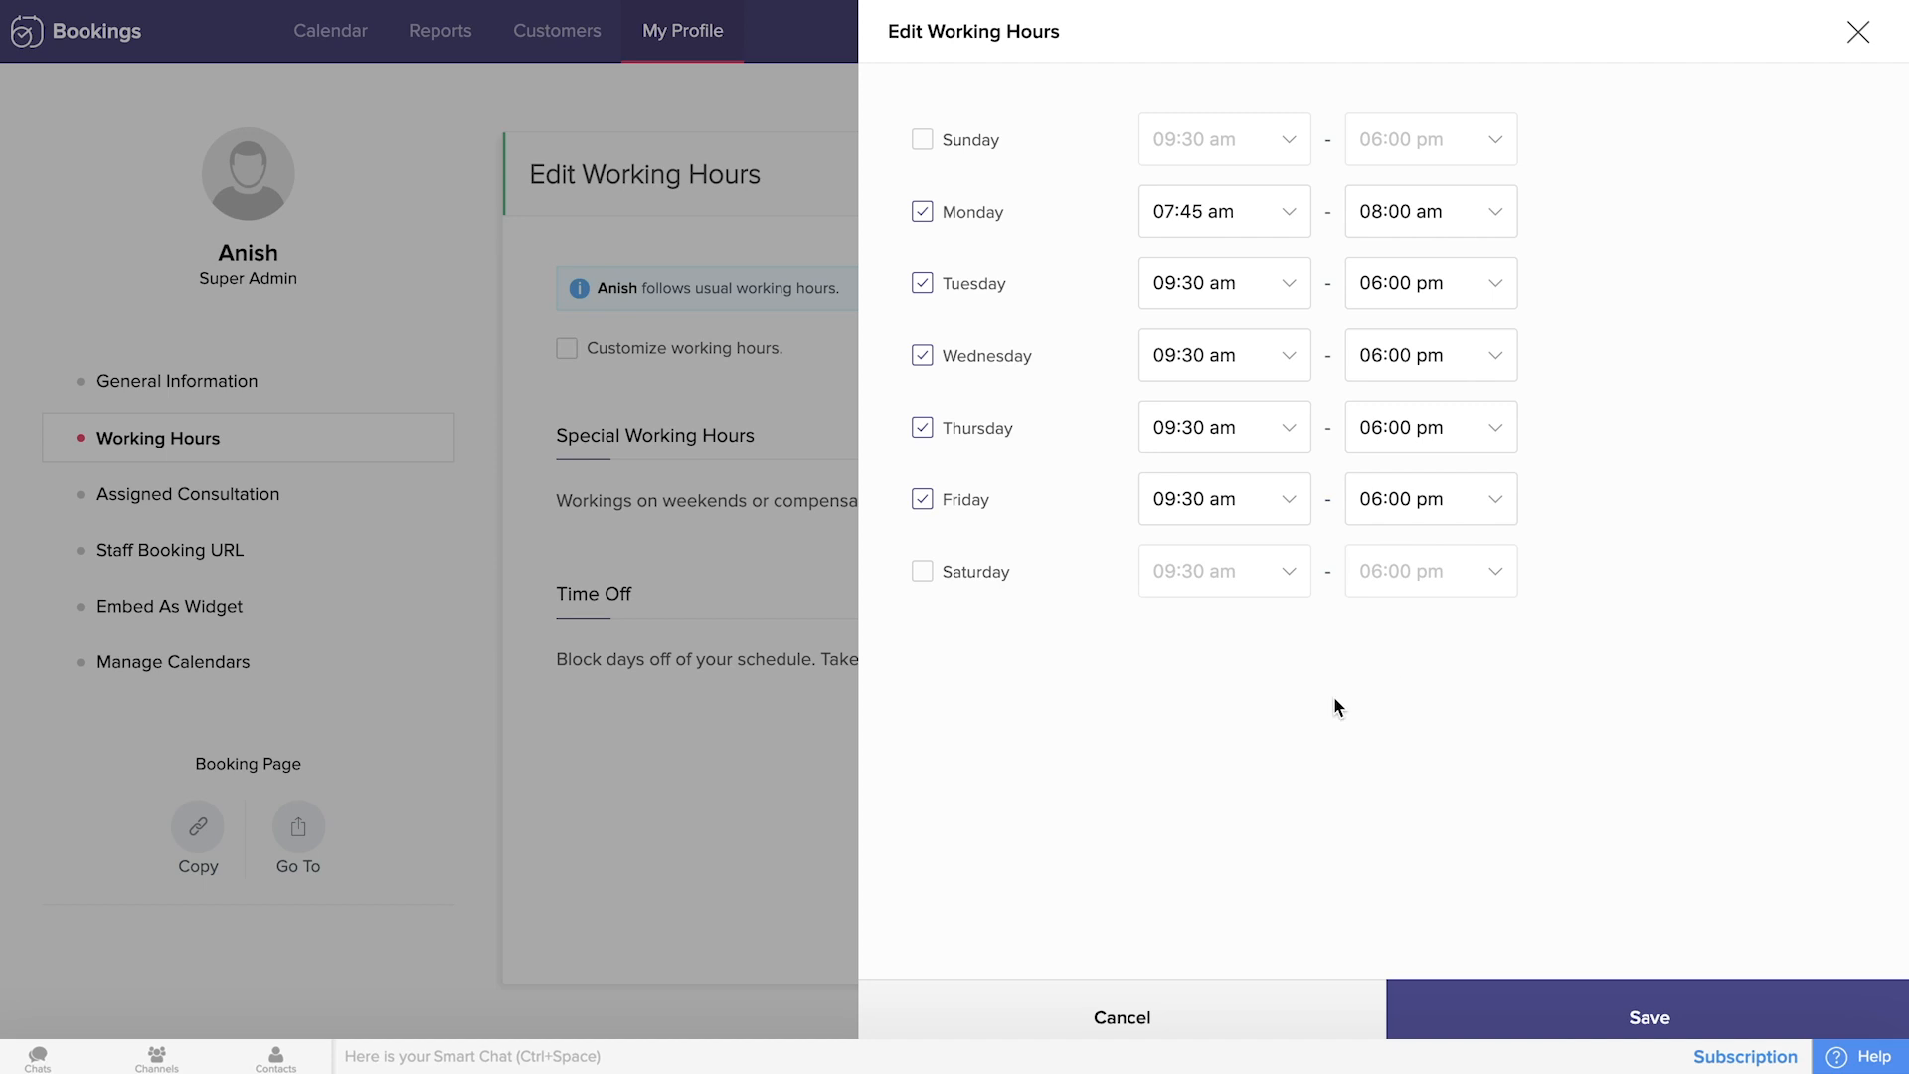
Include Sunday as a working day, set Monday's end time to 02:45 pm, and apply Monday's hours to all days.
click(922, 141)
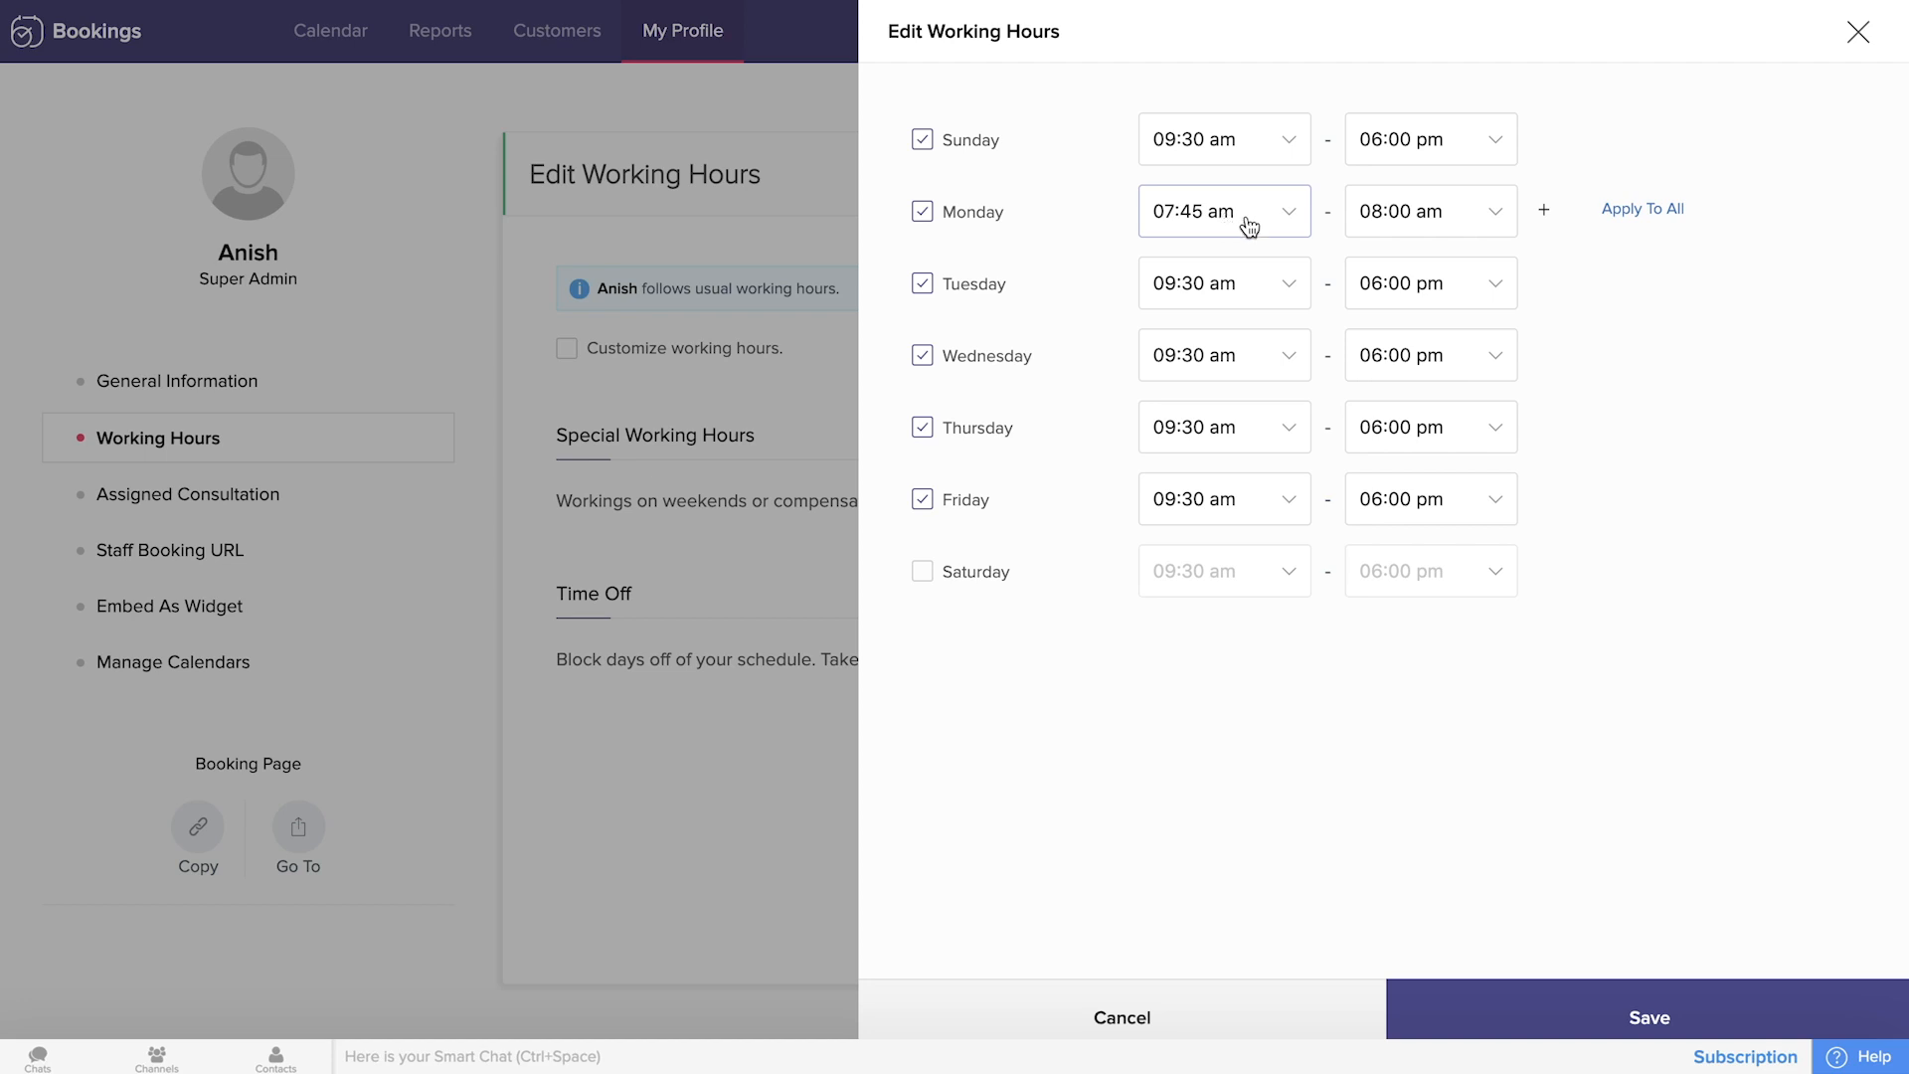
click(1430, 221)
scroll(1443, 403, down, 3)
scroll(1443, 402, down, 15)
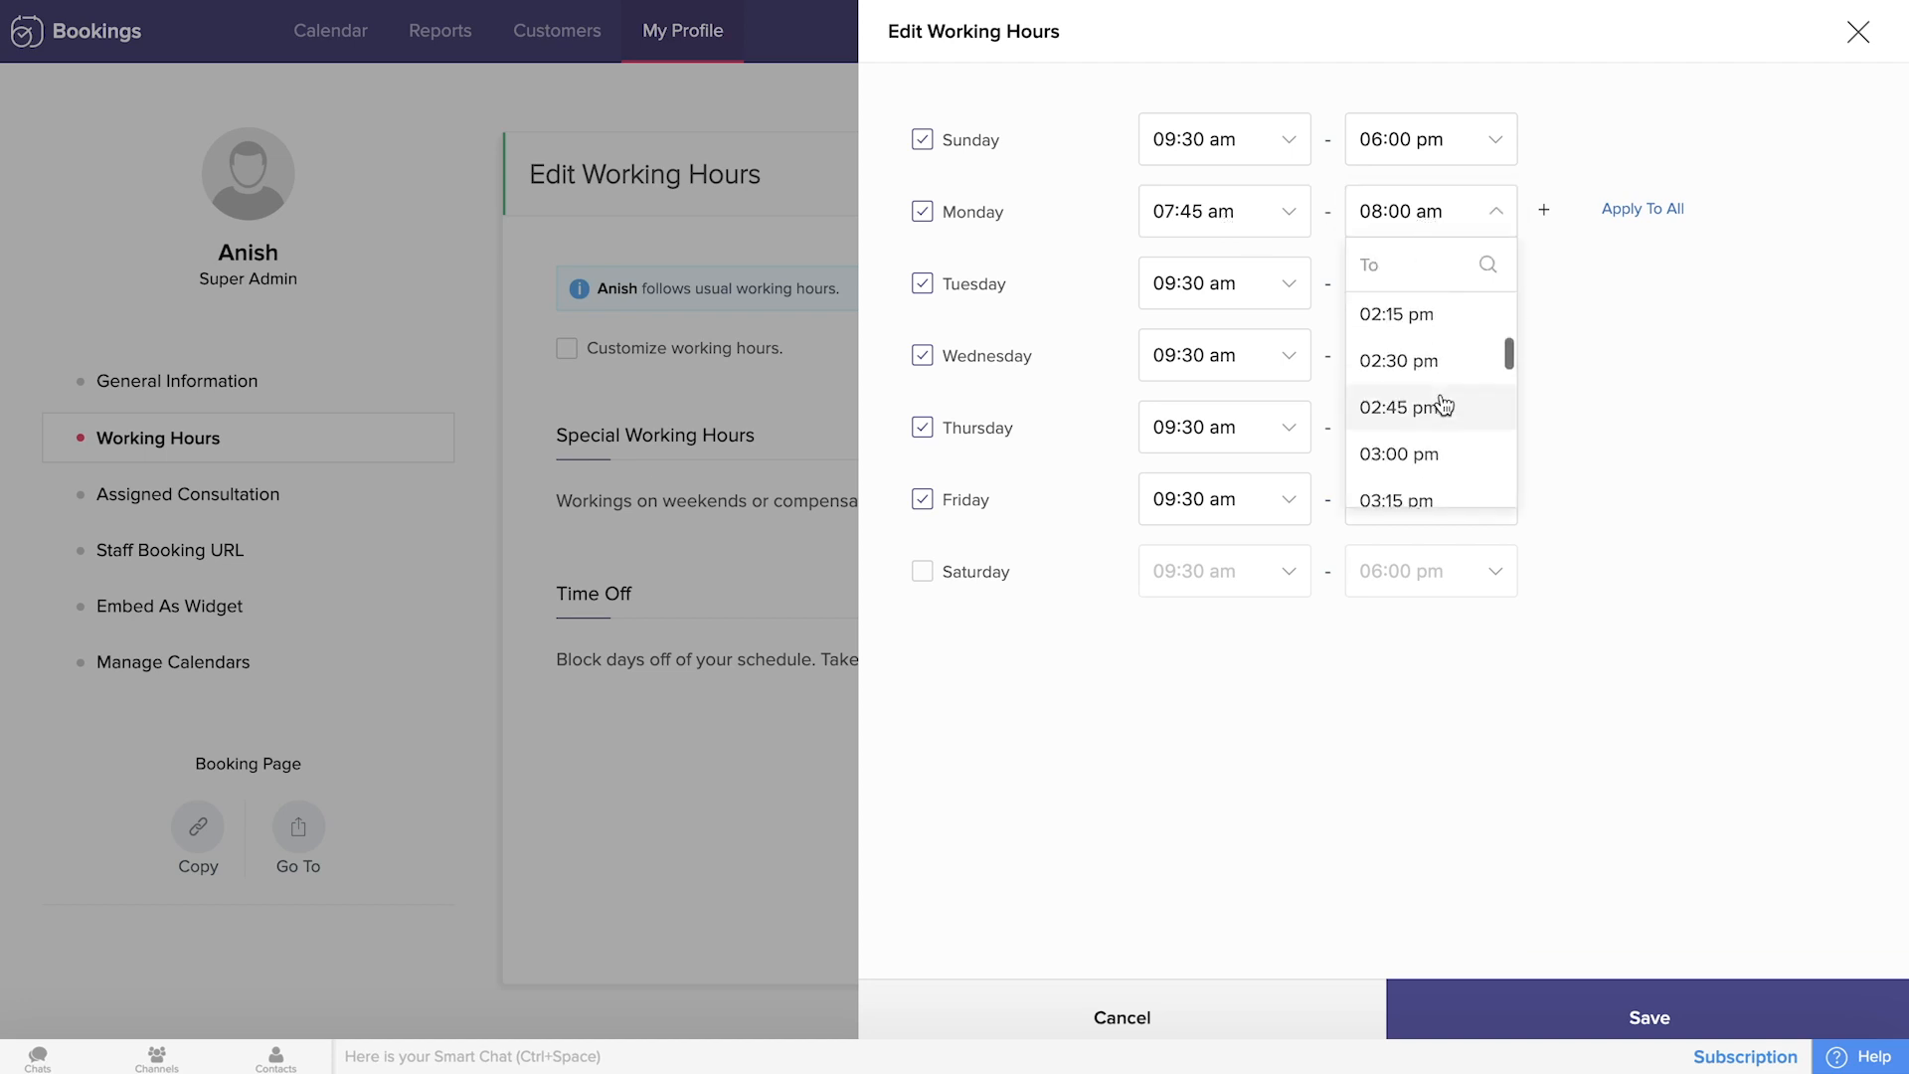
click(1406, 358)
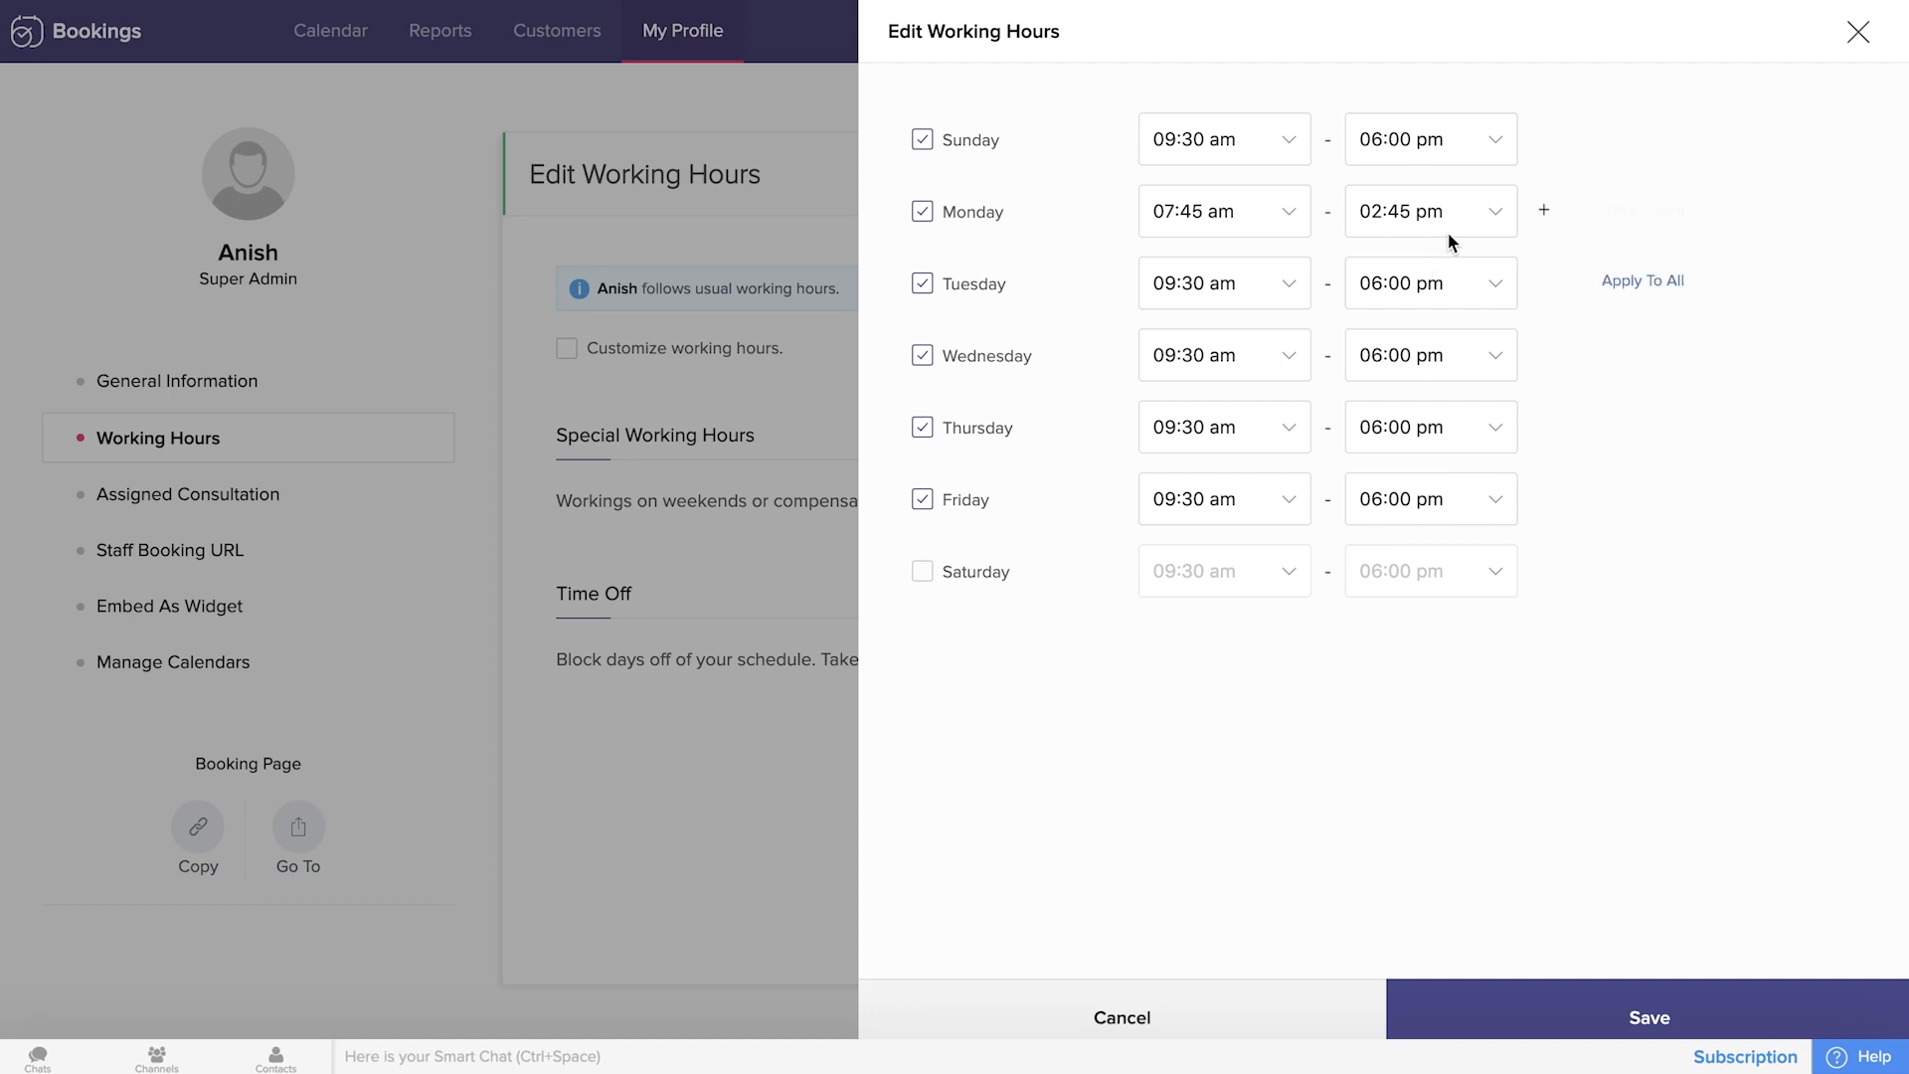
click(1634, 212)
Add two extra time slots to Sunday and set the end of its first slot to 08:45 am.
click(1545, 140)
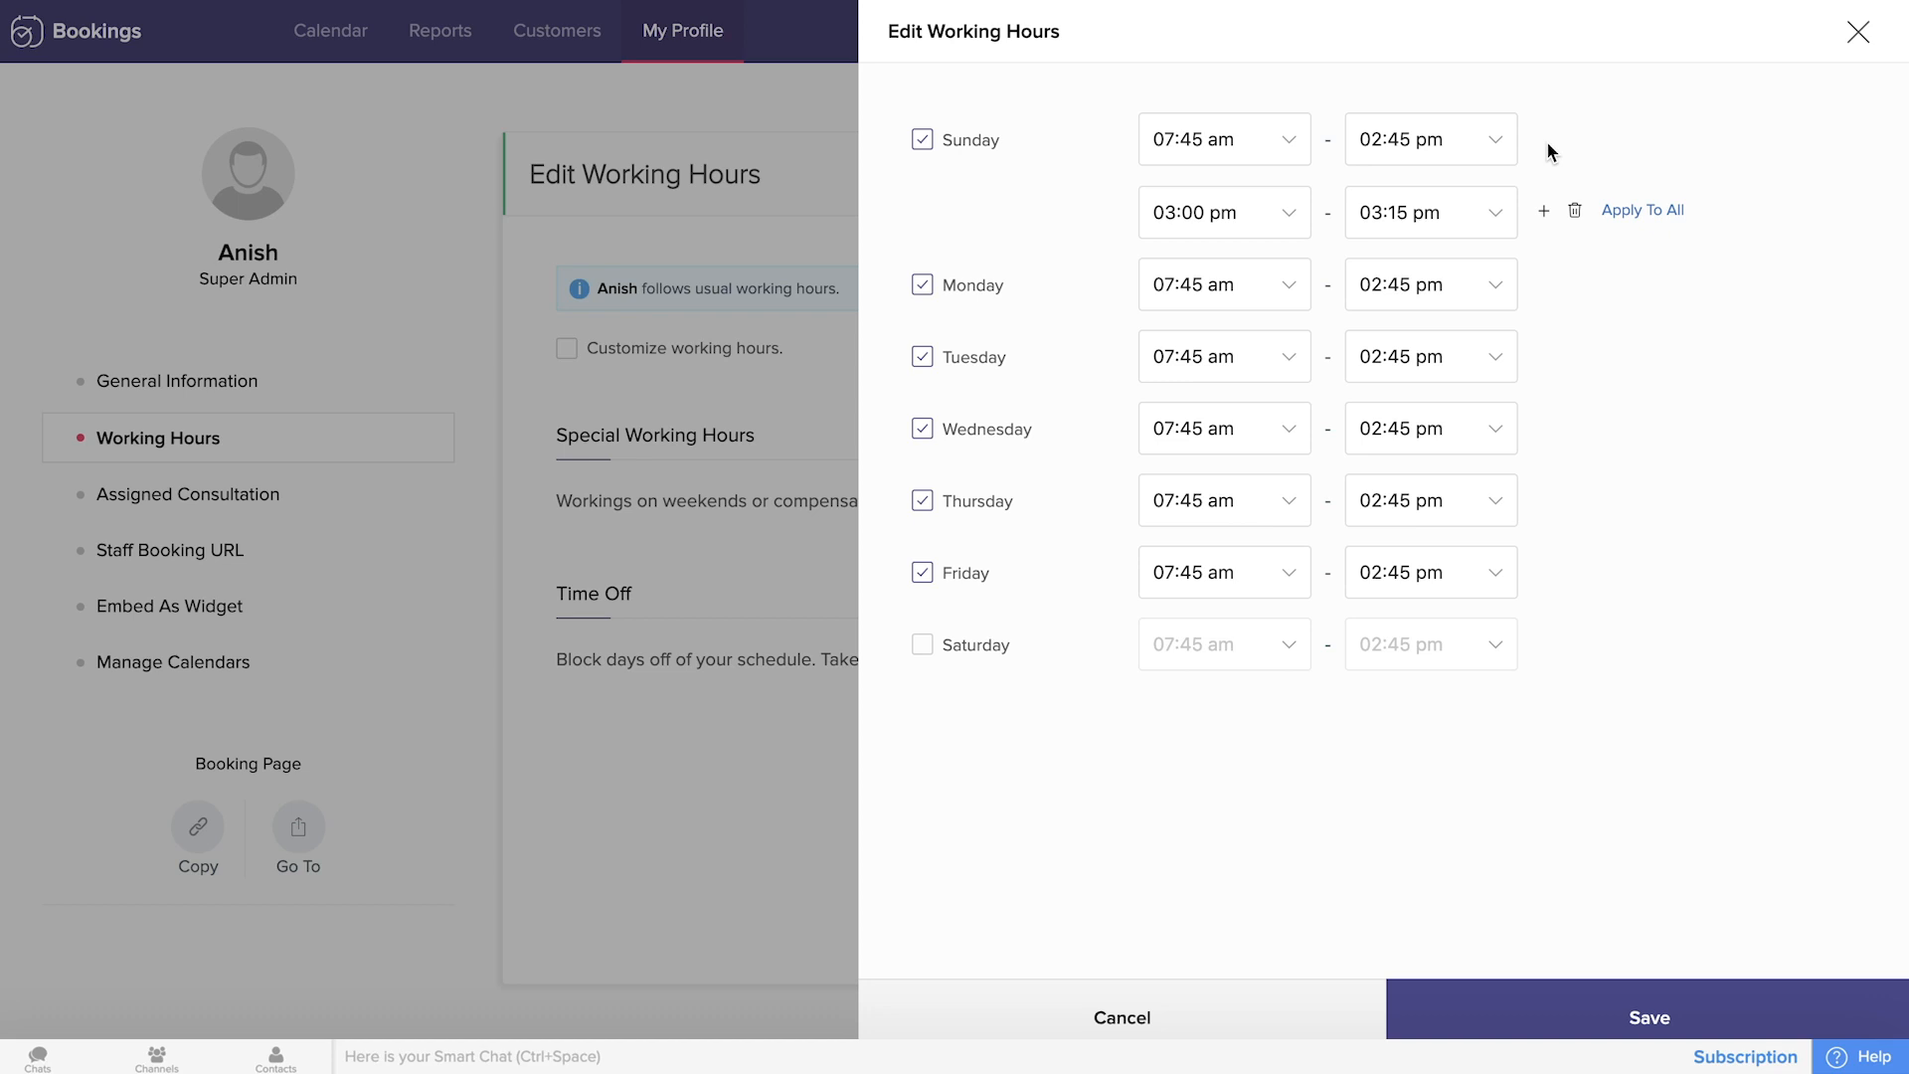
click(1544, 211)
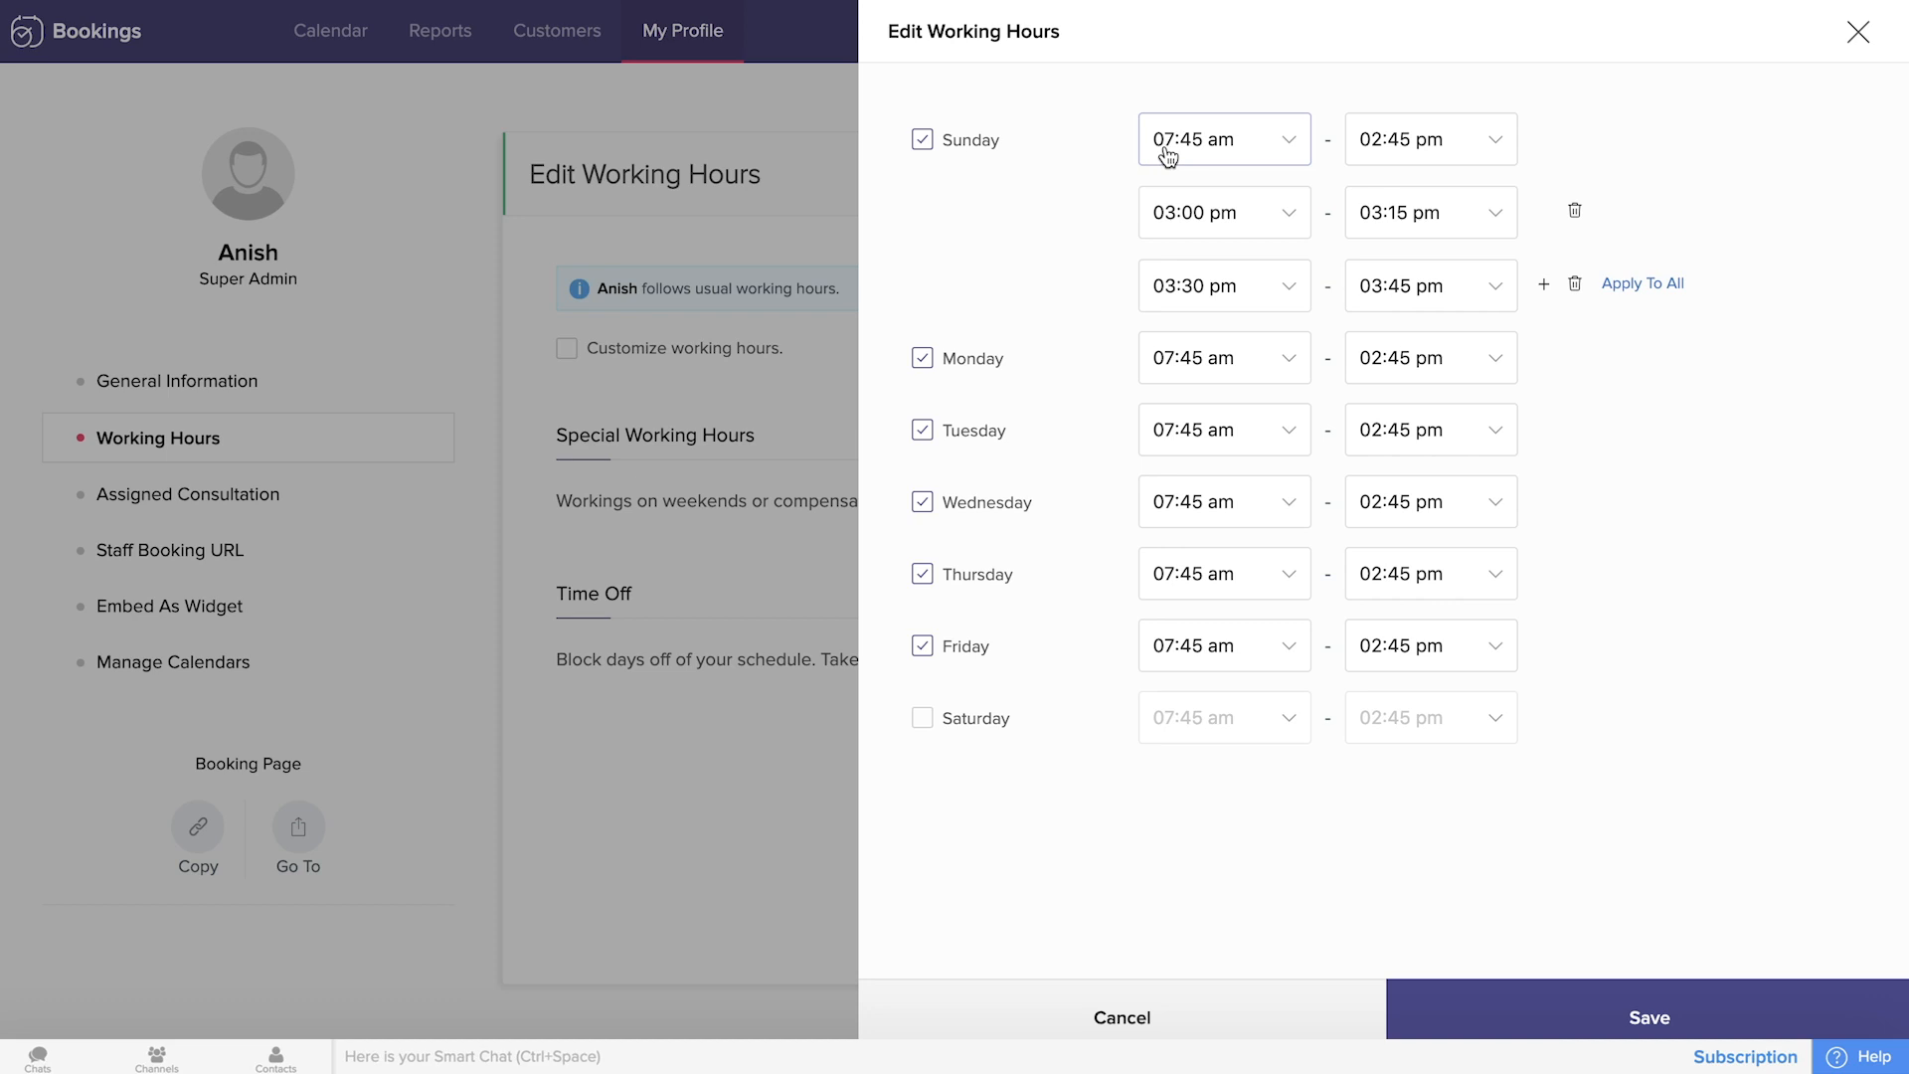
click(1412, 140)
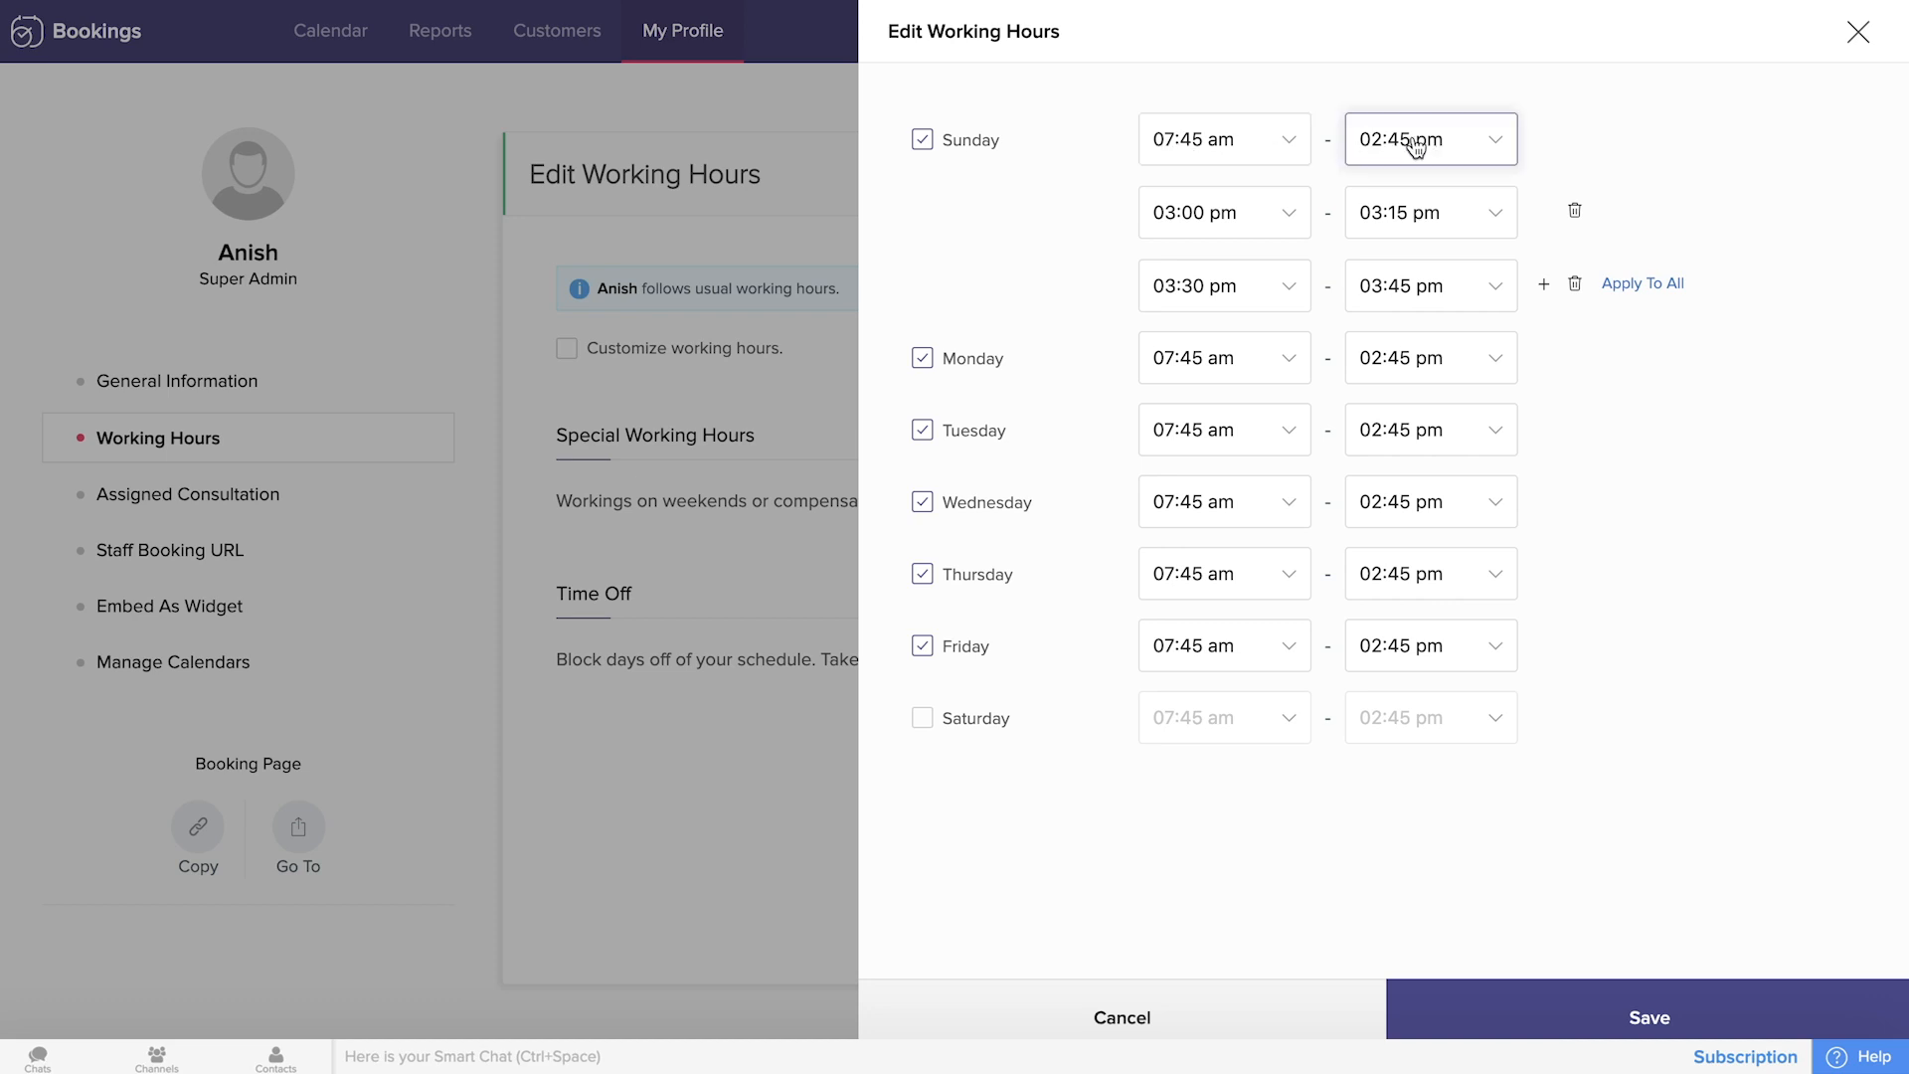
click(1410, 380)
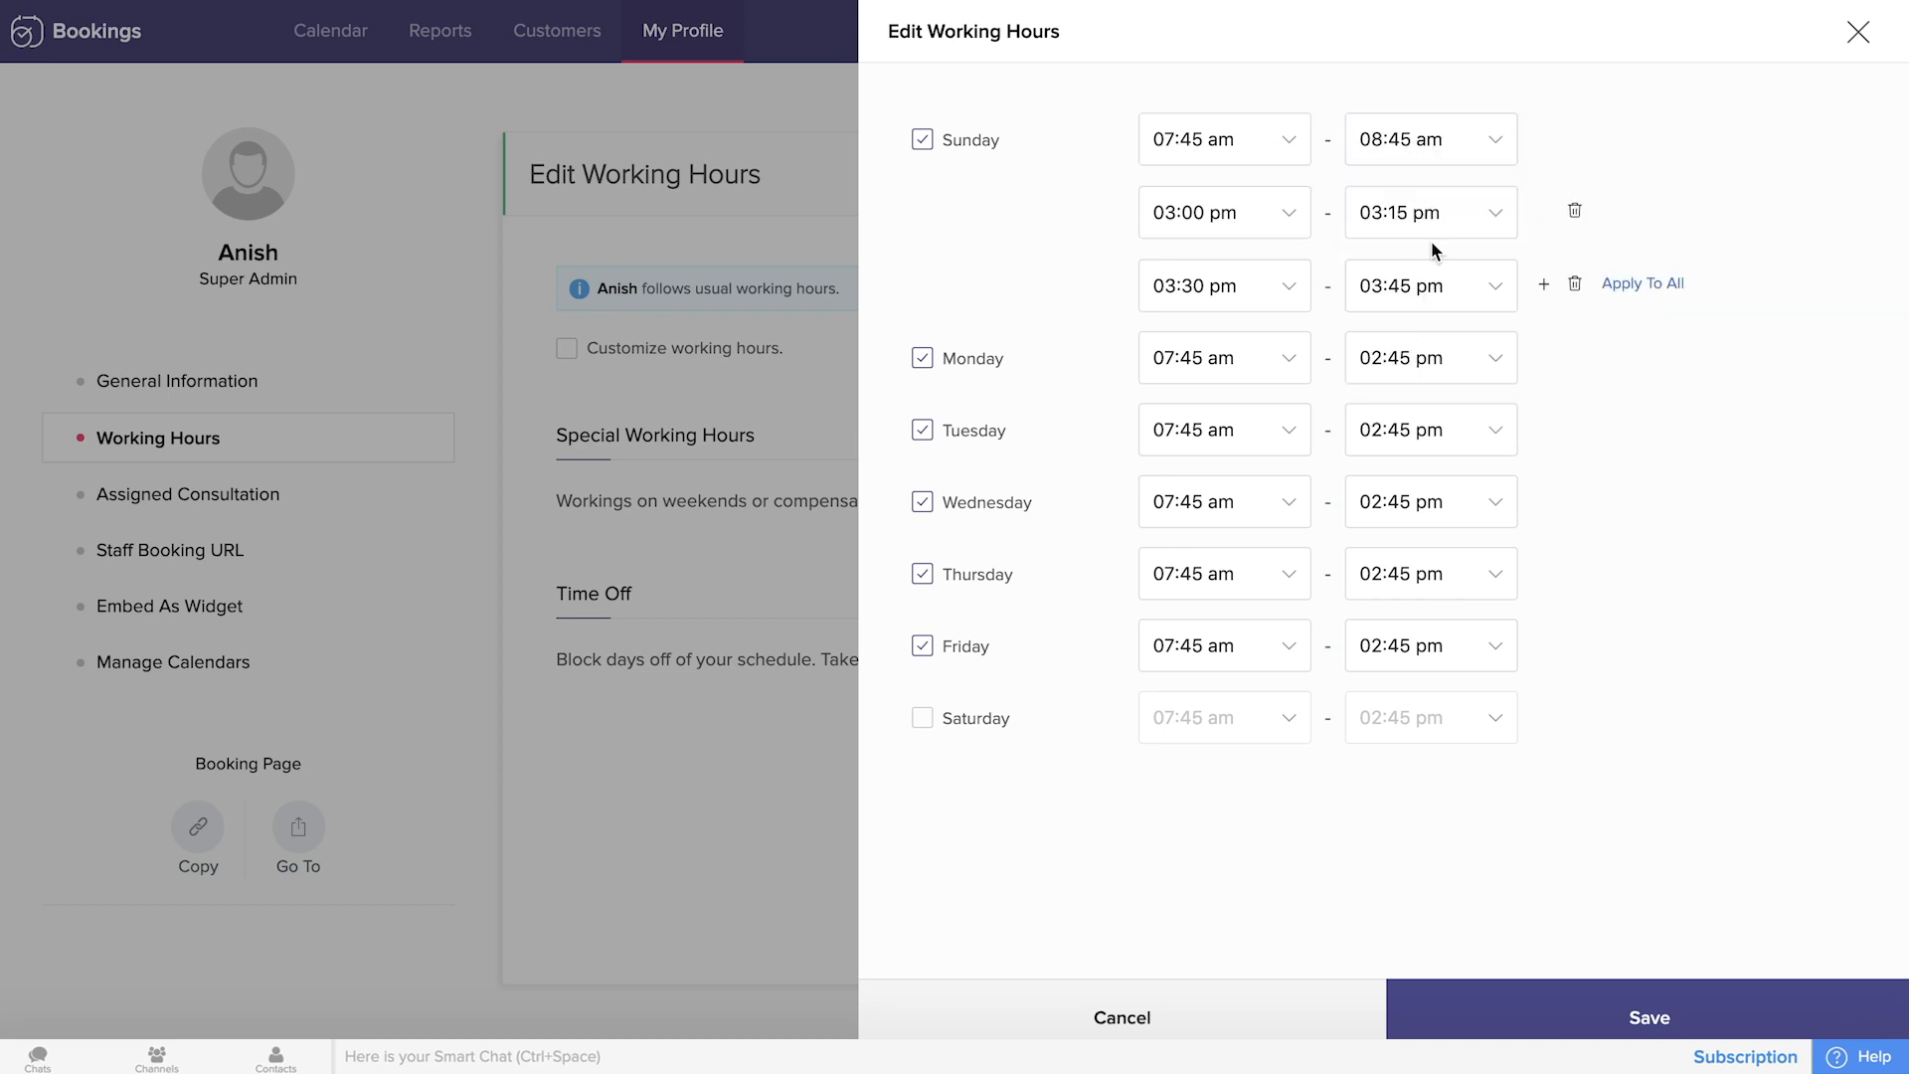
Try to change the end time of Sunday's second time slot.
click(1417, 219)
scroll(1422, 367, down, 2)
scroll(1407, 448, down, 1)
click(1406, 462)
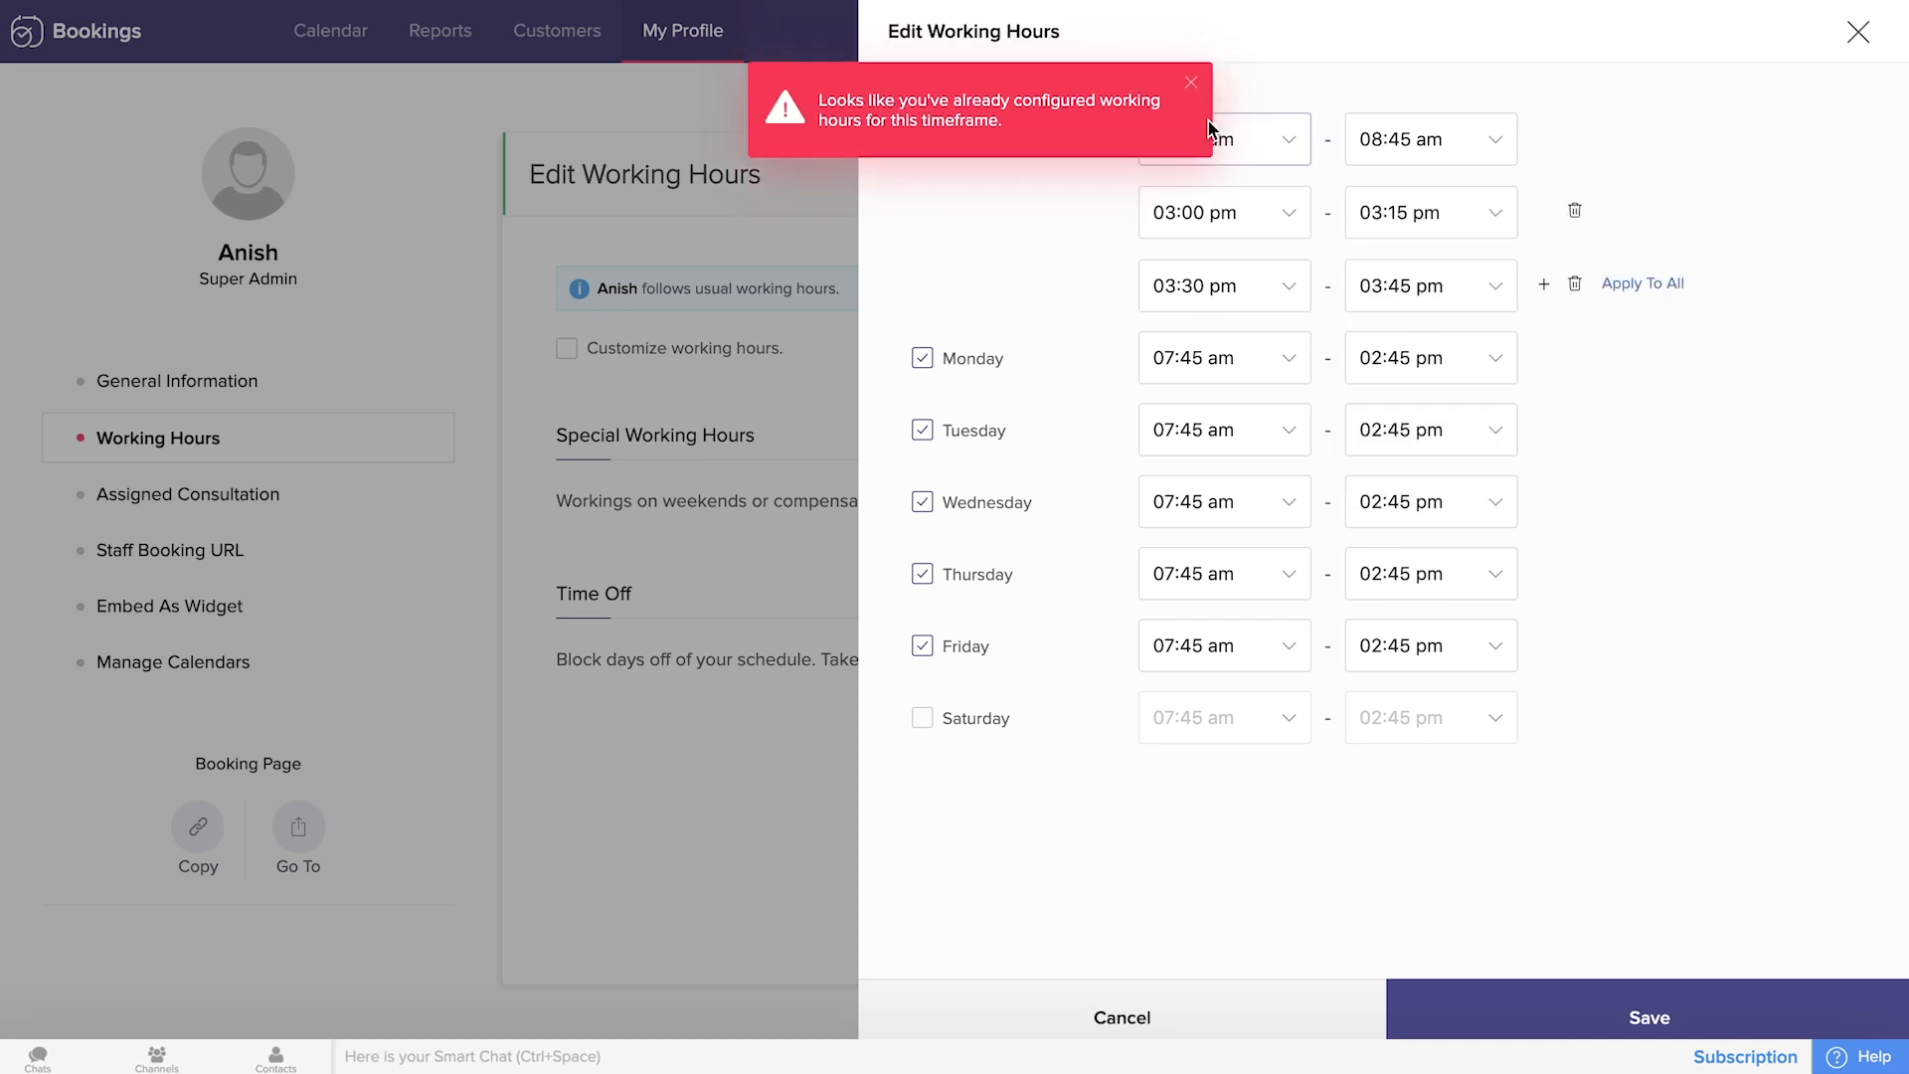
click(1194, 88)
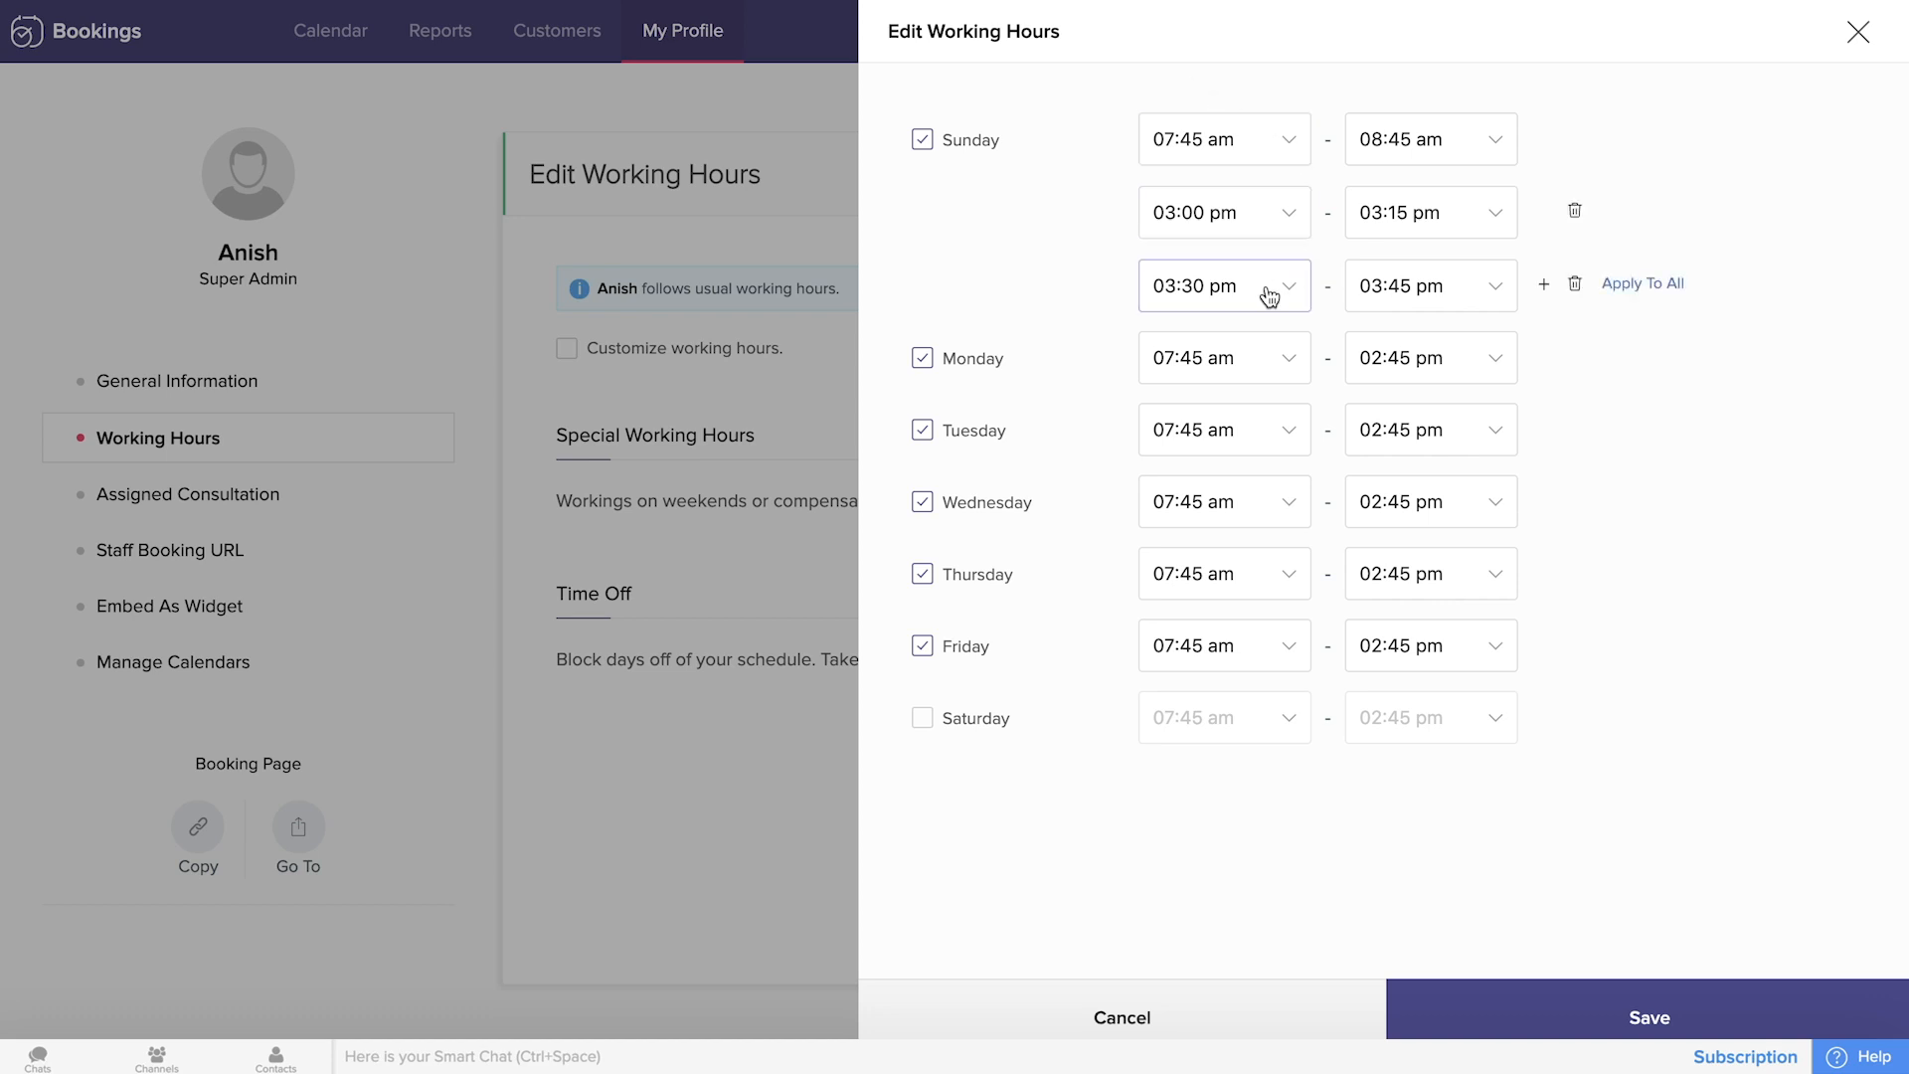
Set Sunday's third time slot to 07:15 pm–08:30 pm and cancel the working hours customization.
click(1270, 295)
scroll(1242, 494, down, 20)
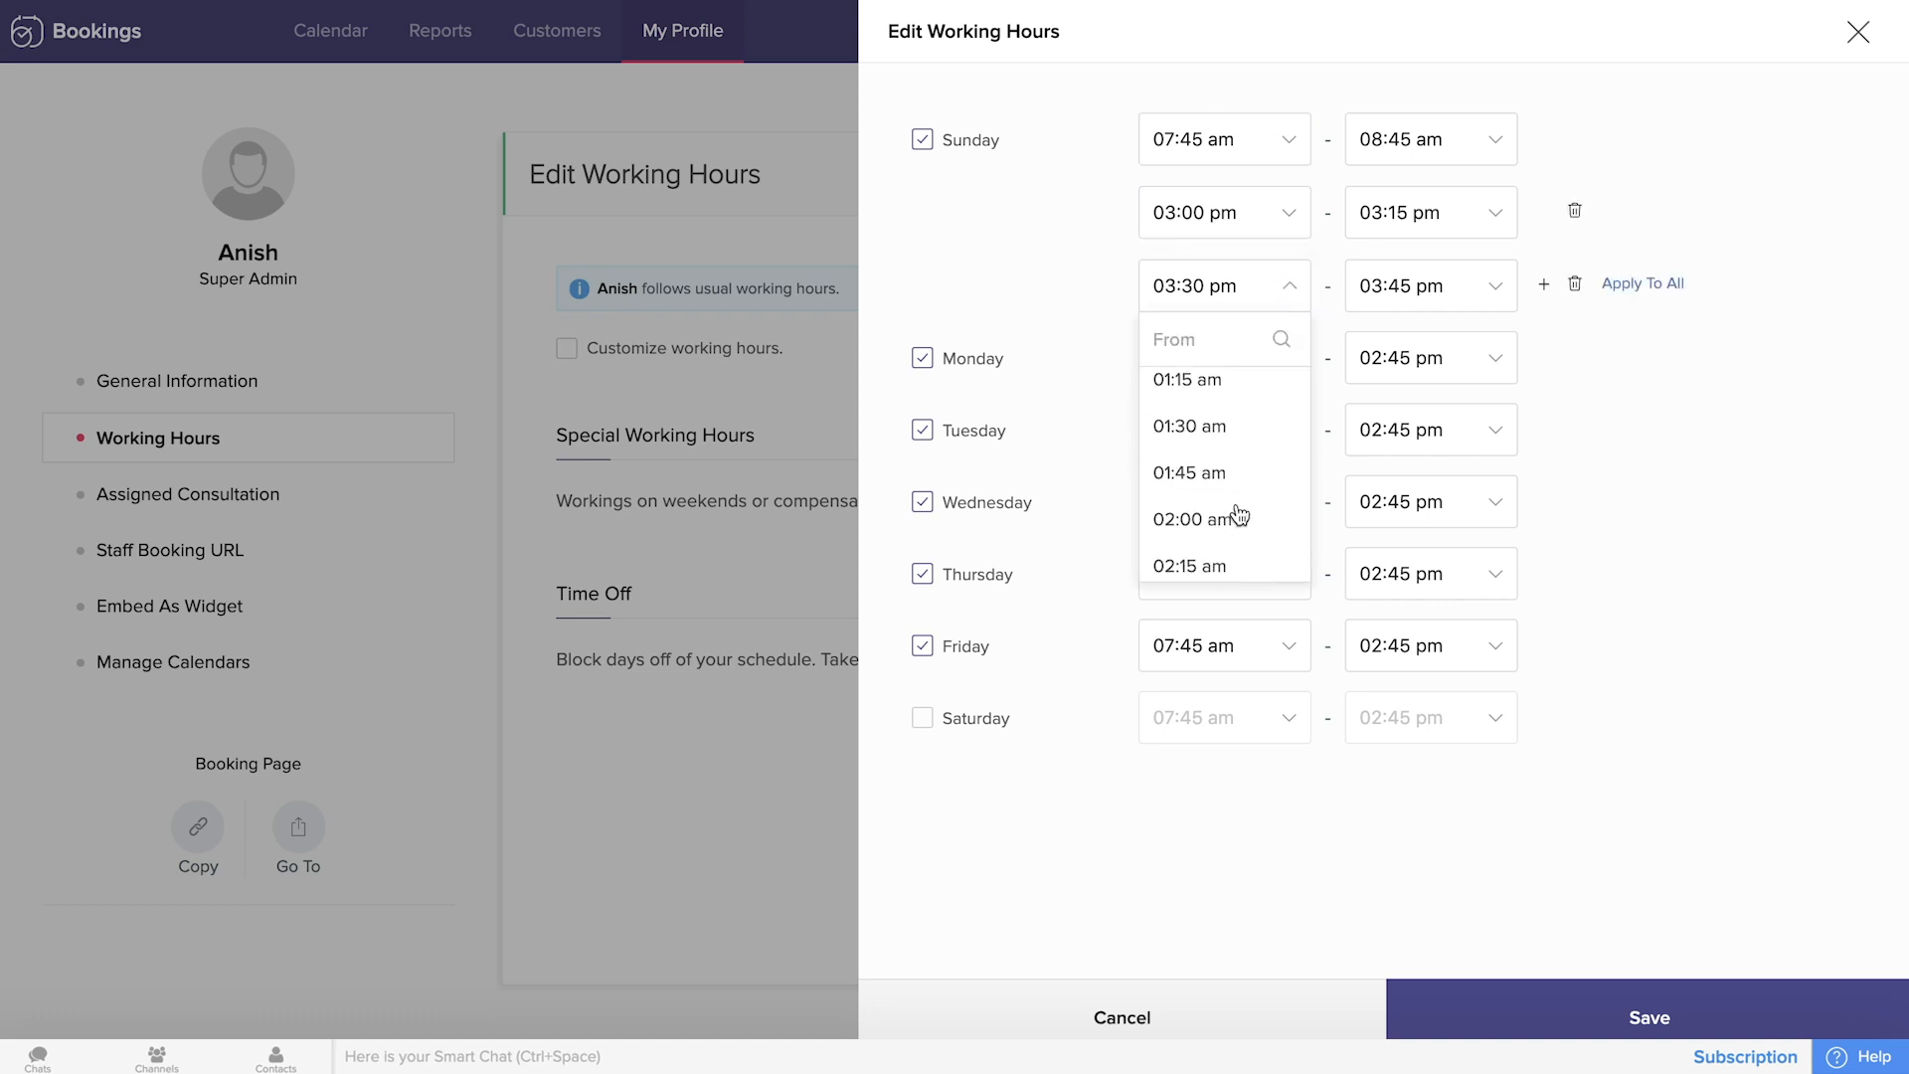
scroll(1237, 468, down, 6)
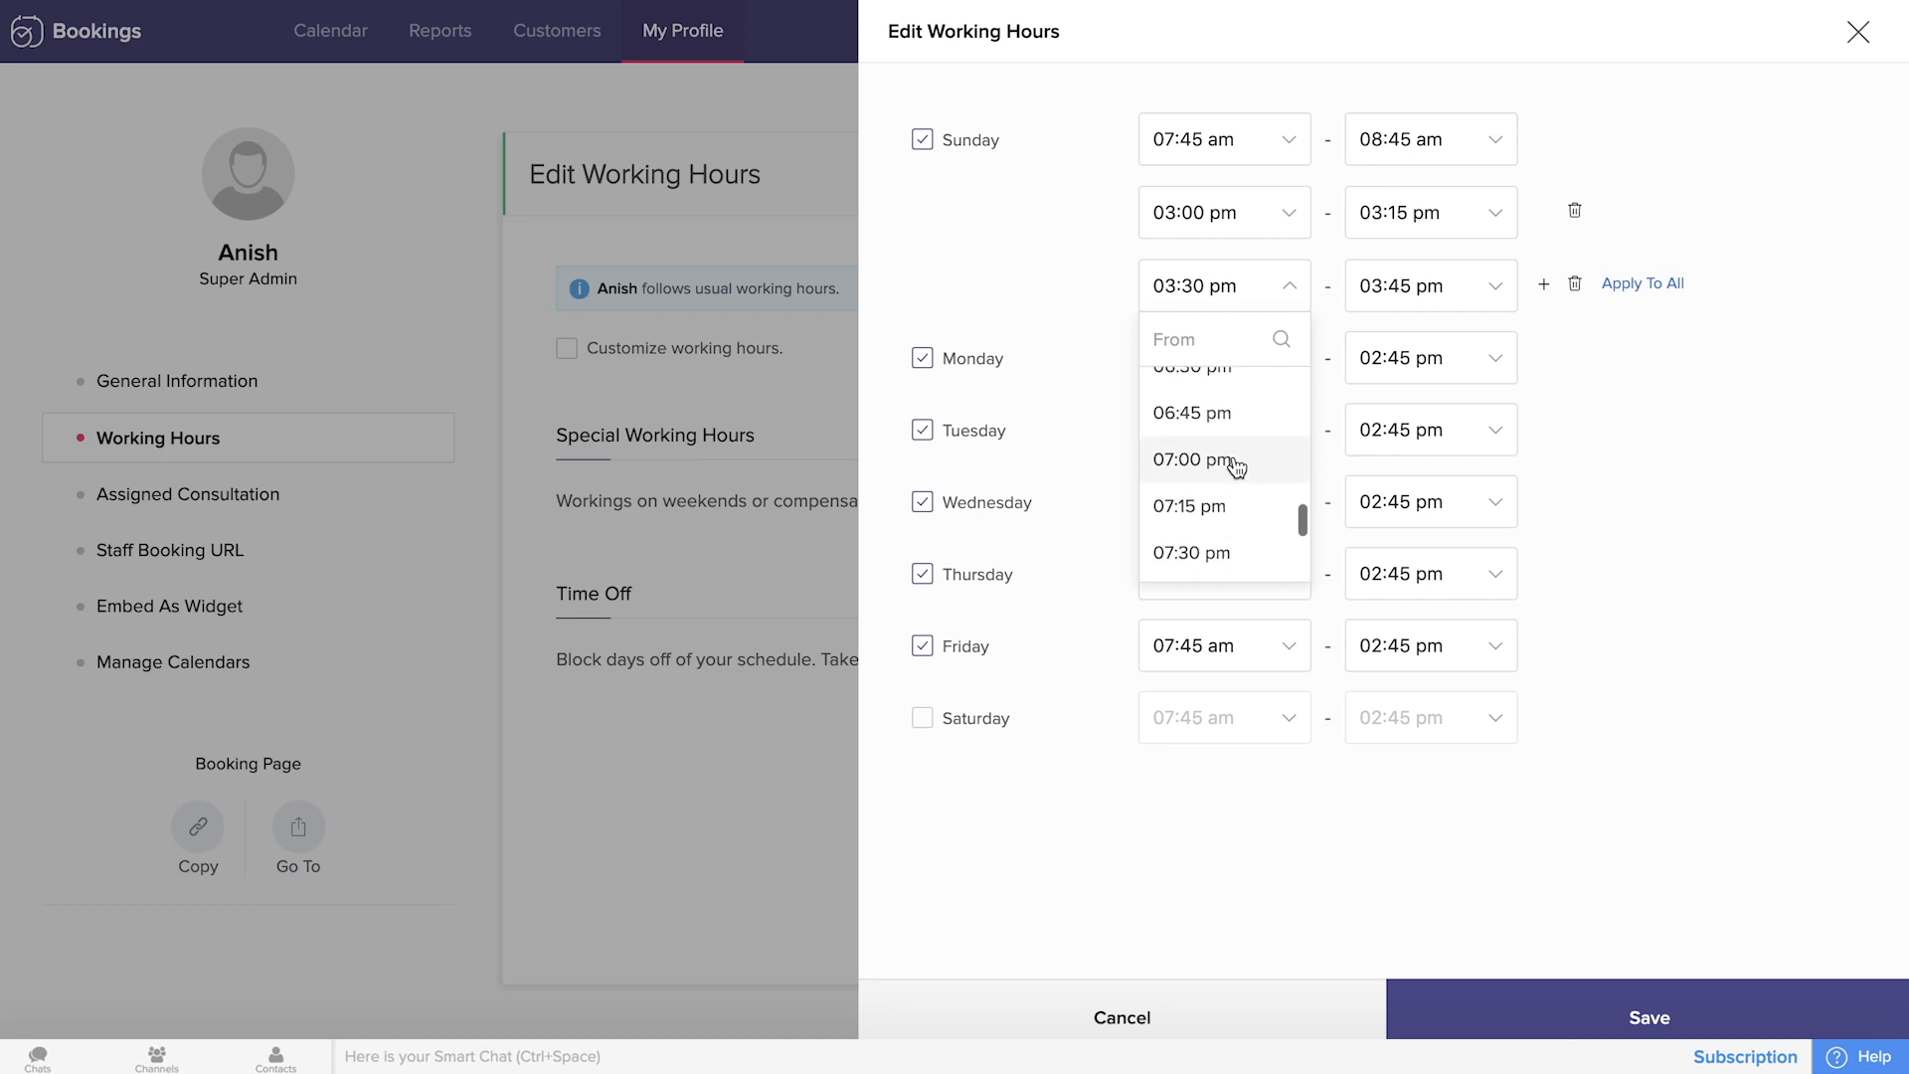
click(1206, 510)
click(1403, 287)
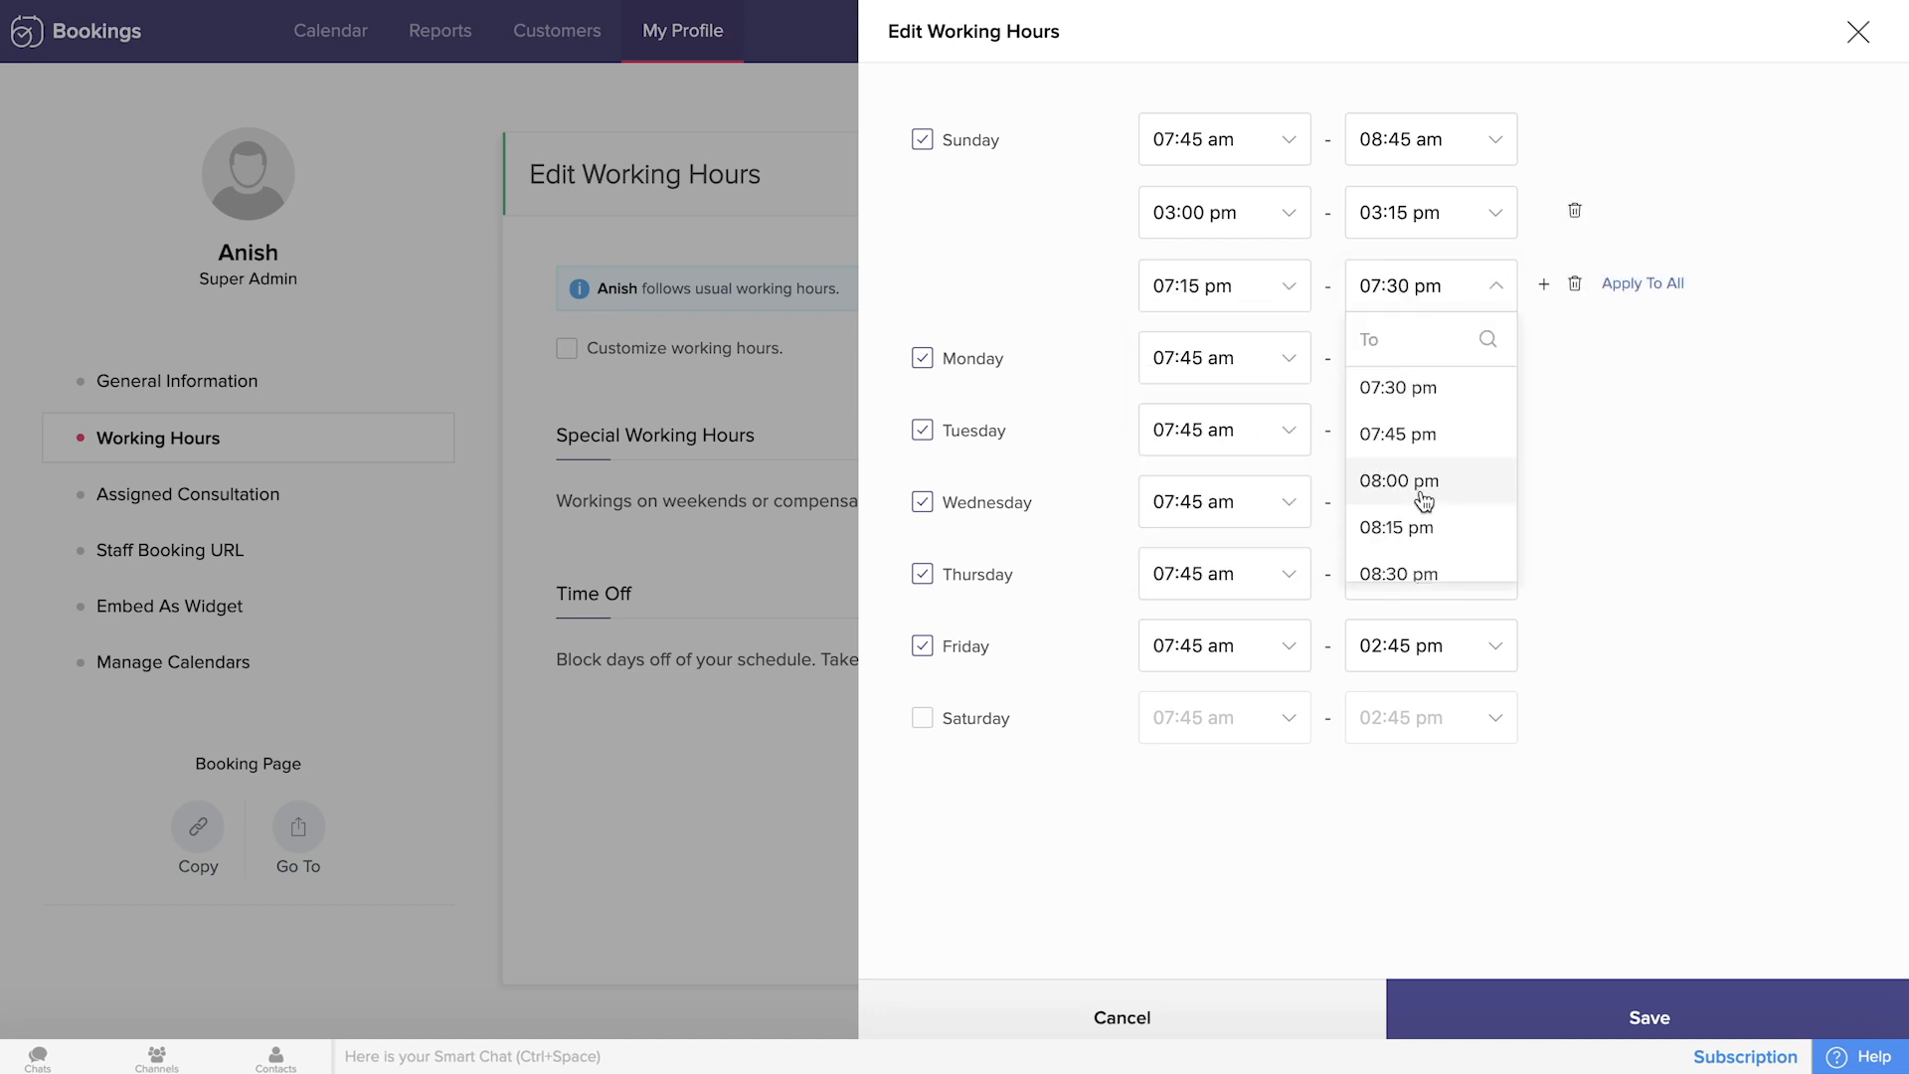
click(1408, 563)
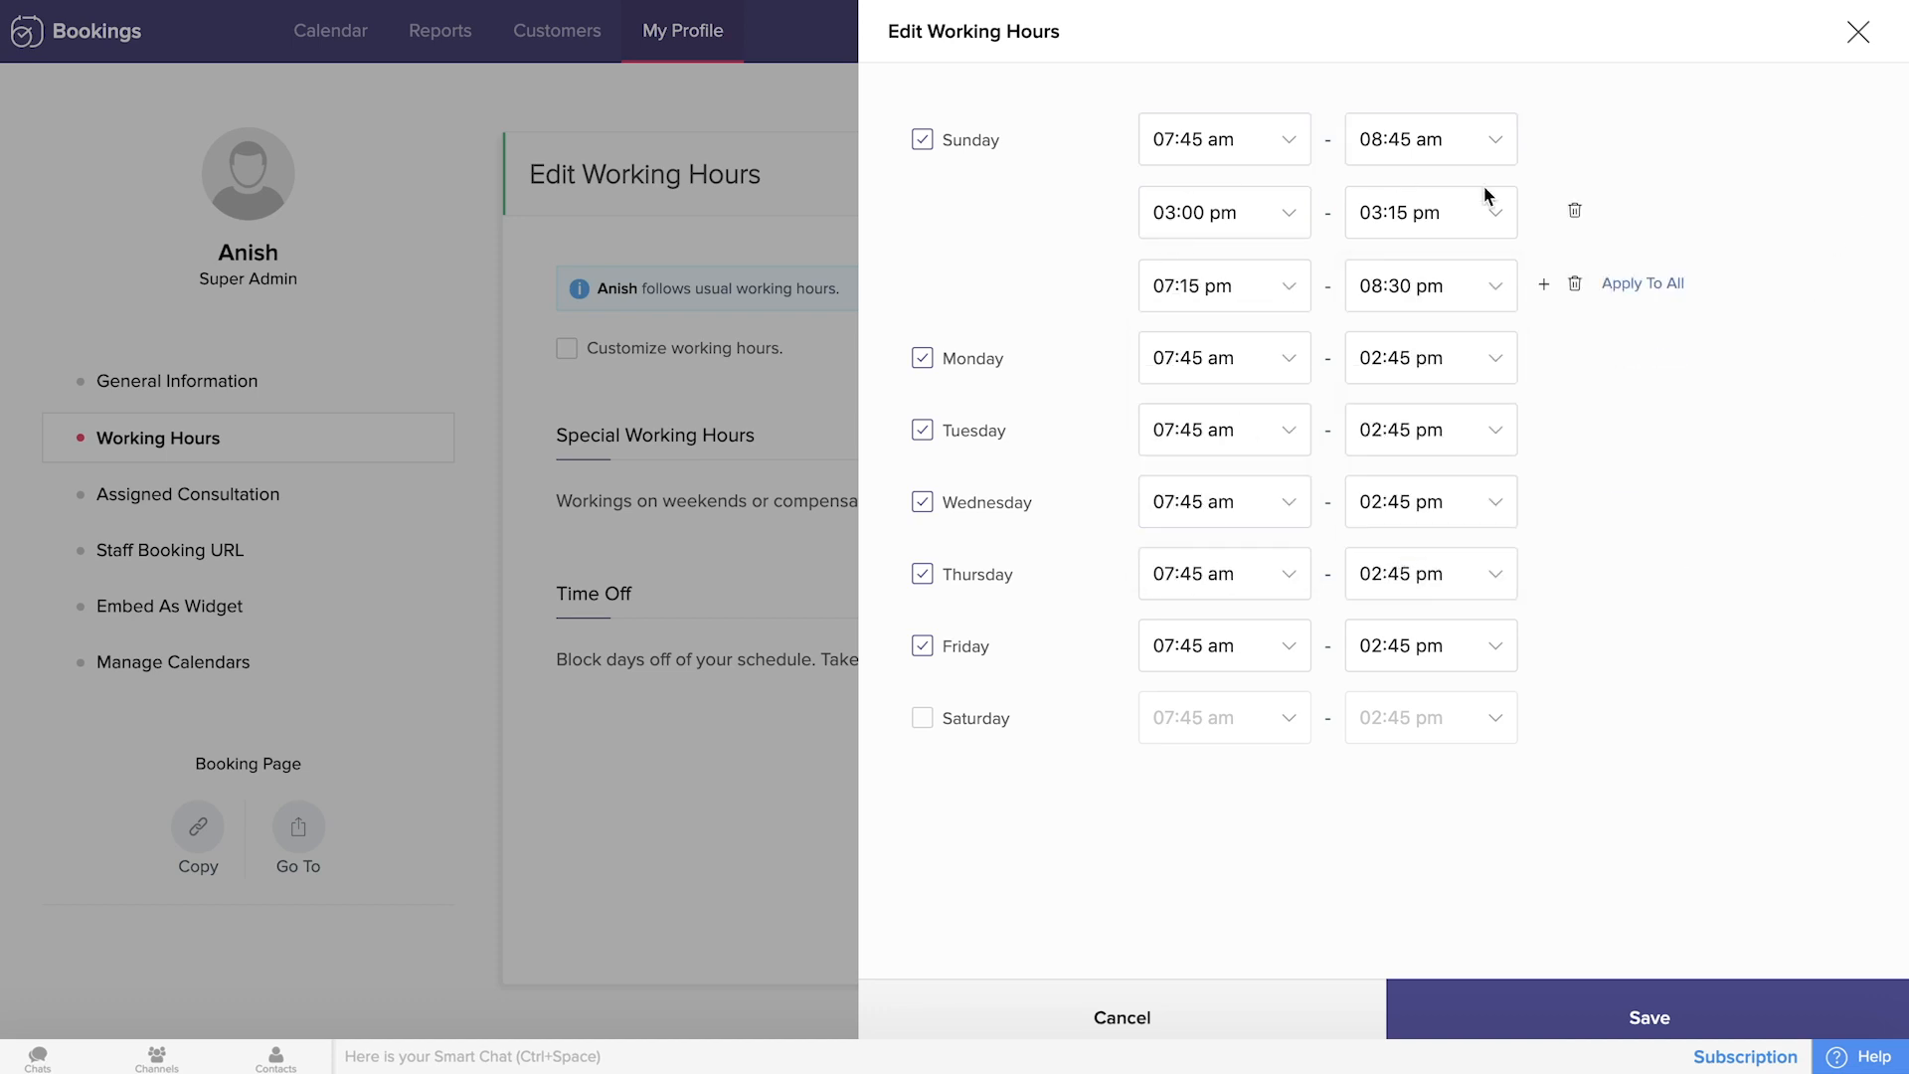
click(1121, 1019)
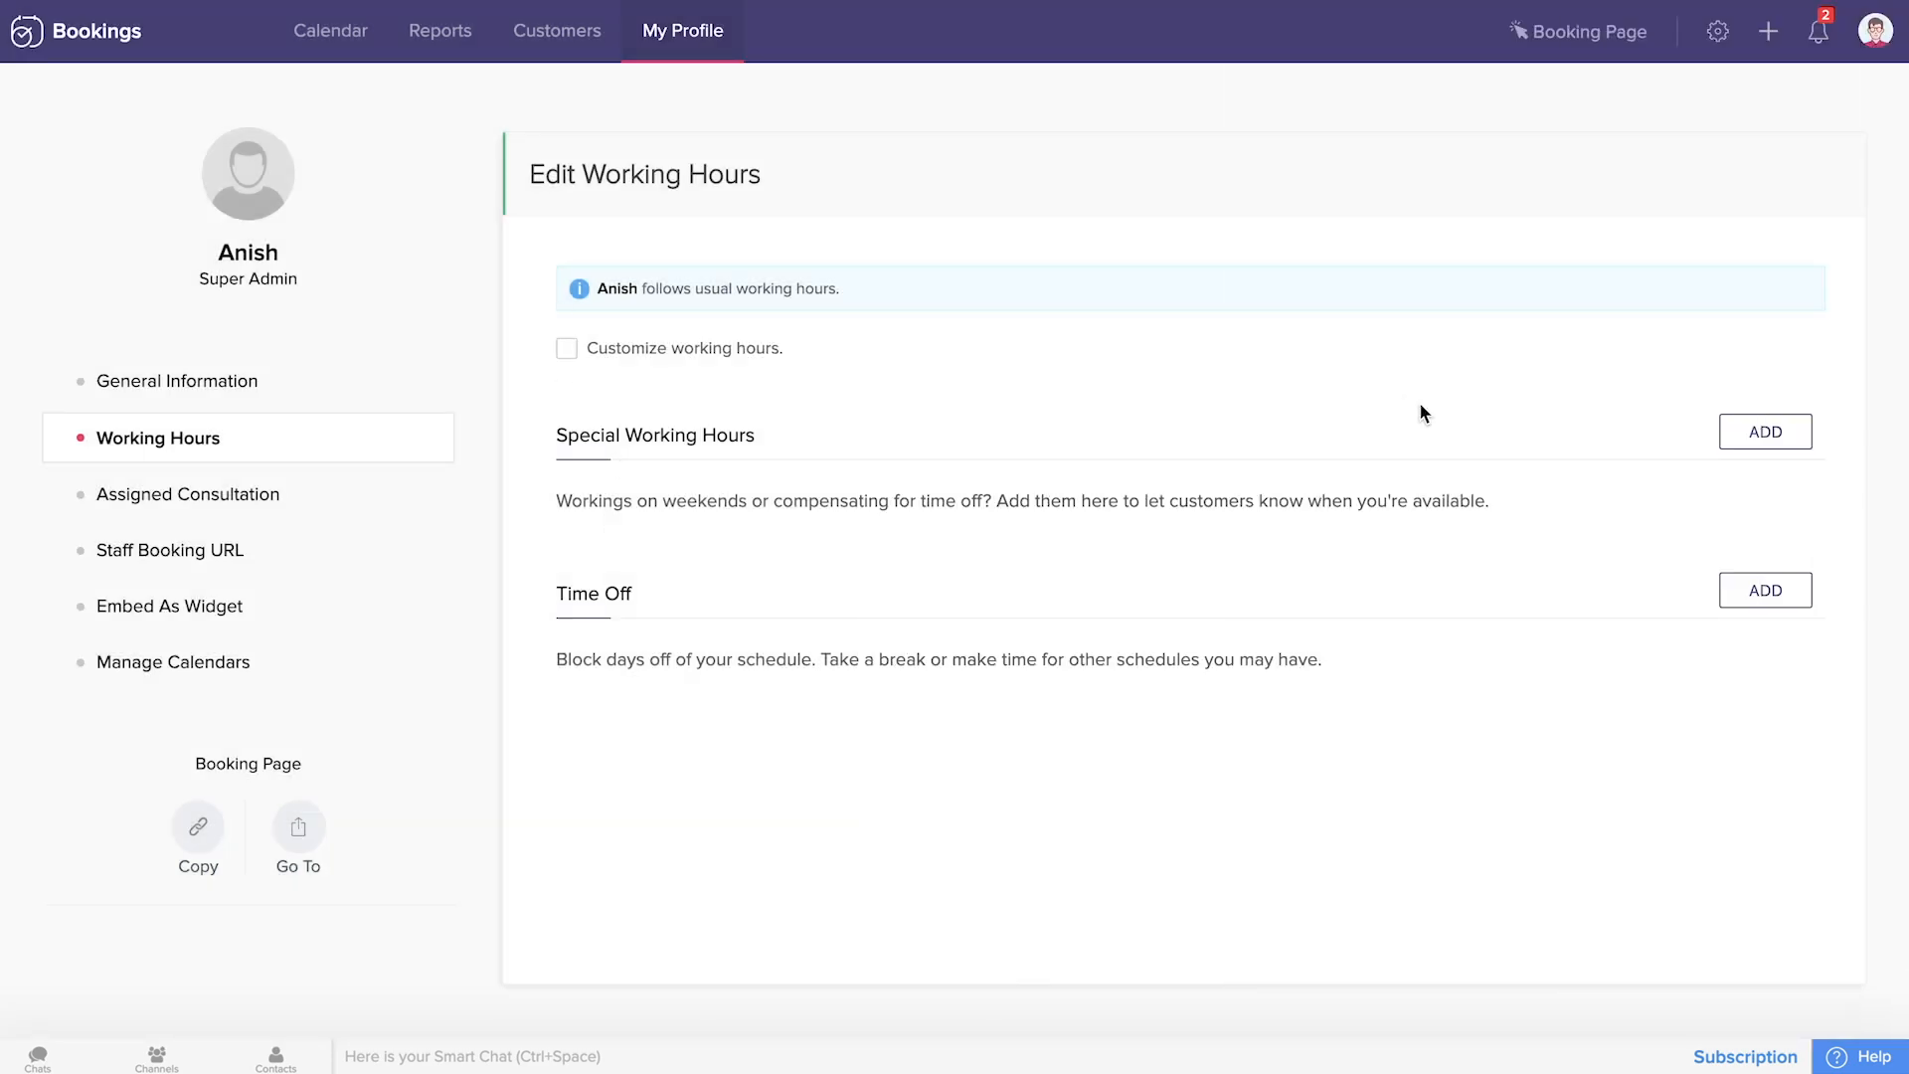
Fill in all-day special working hours for 31-Aug-2019 with the reason "Compensating", and cancel the form.
click(1764, 430)
click(1347, 298)
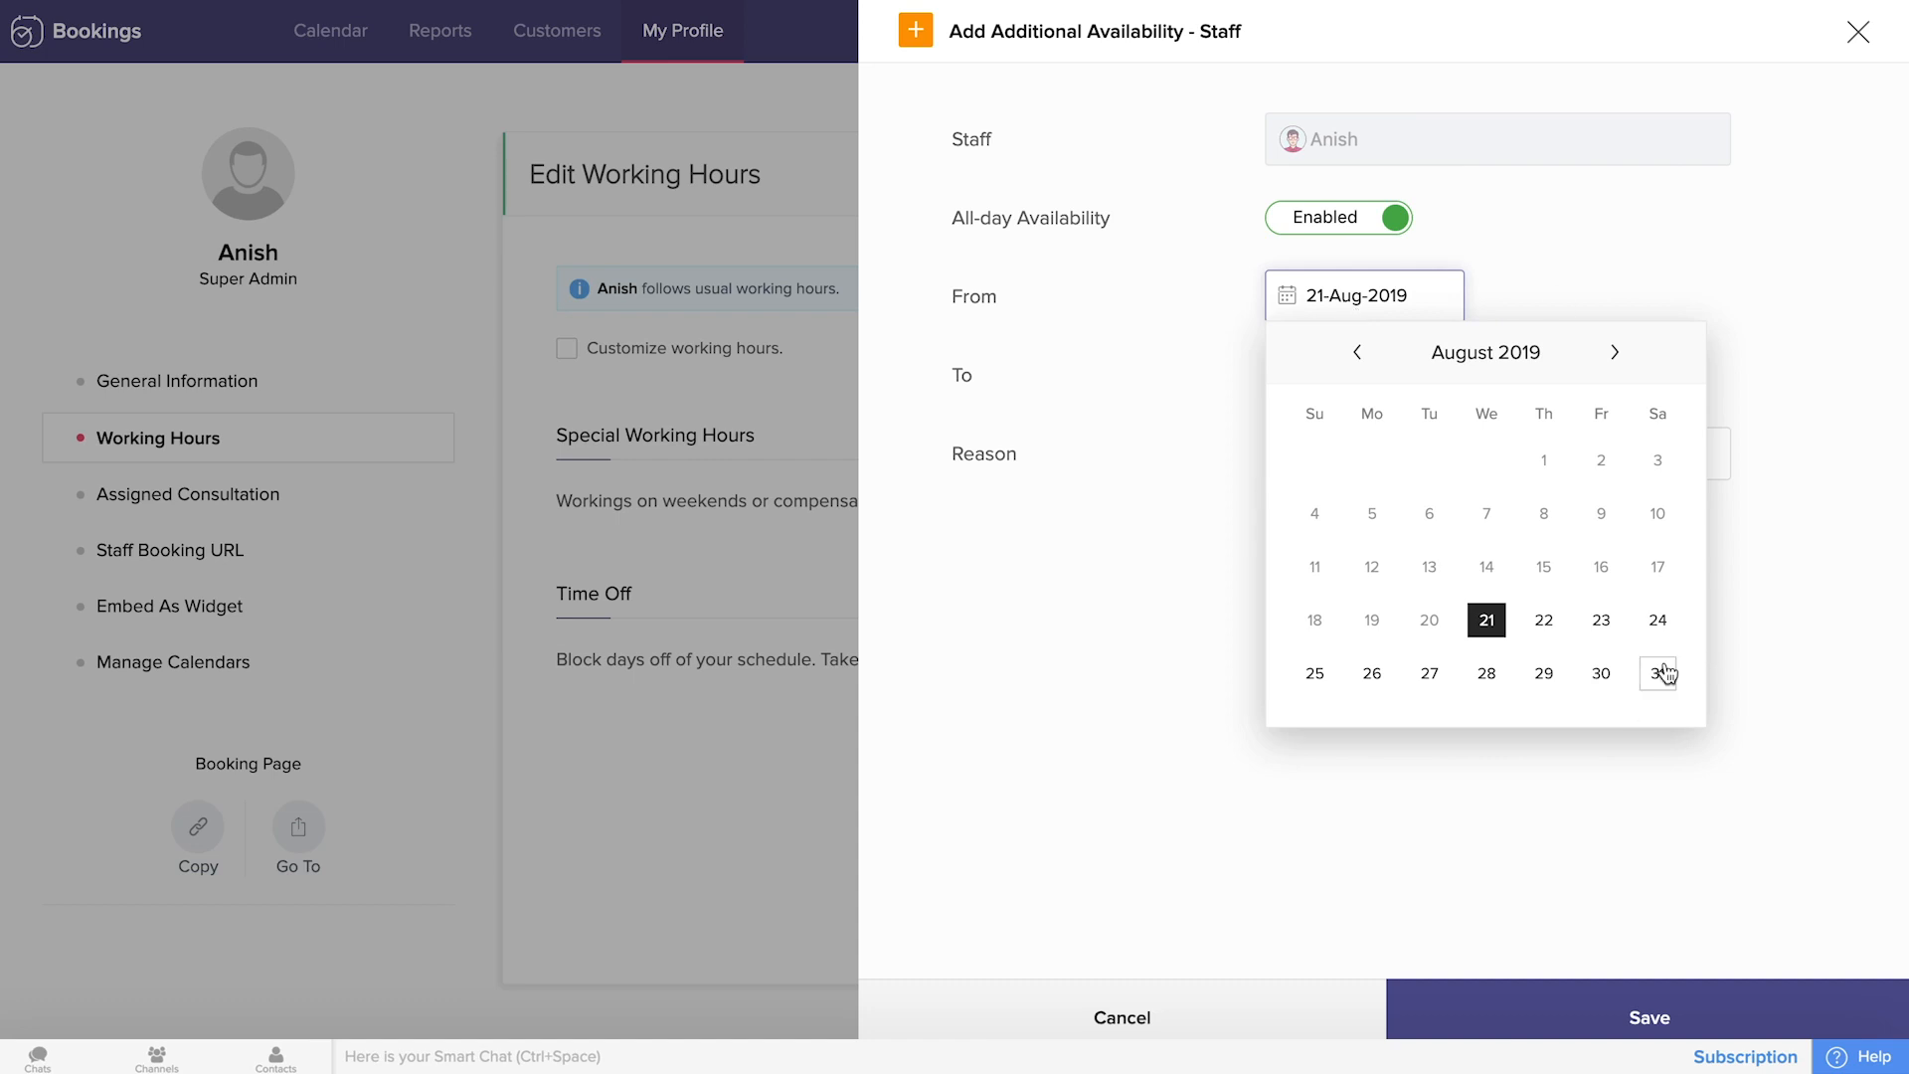
click(1661, 670)
click(1363, 471)
text(Compensating)
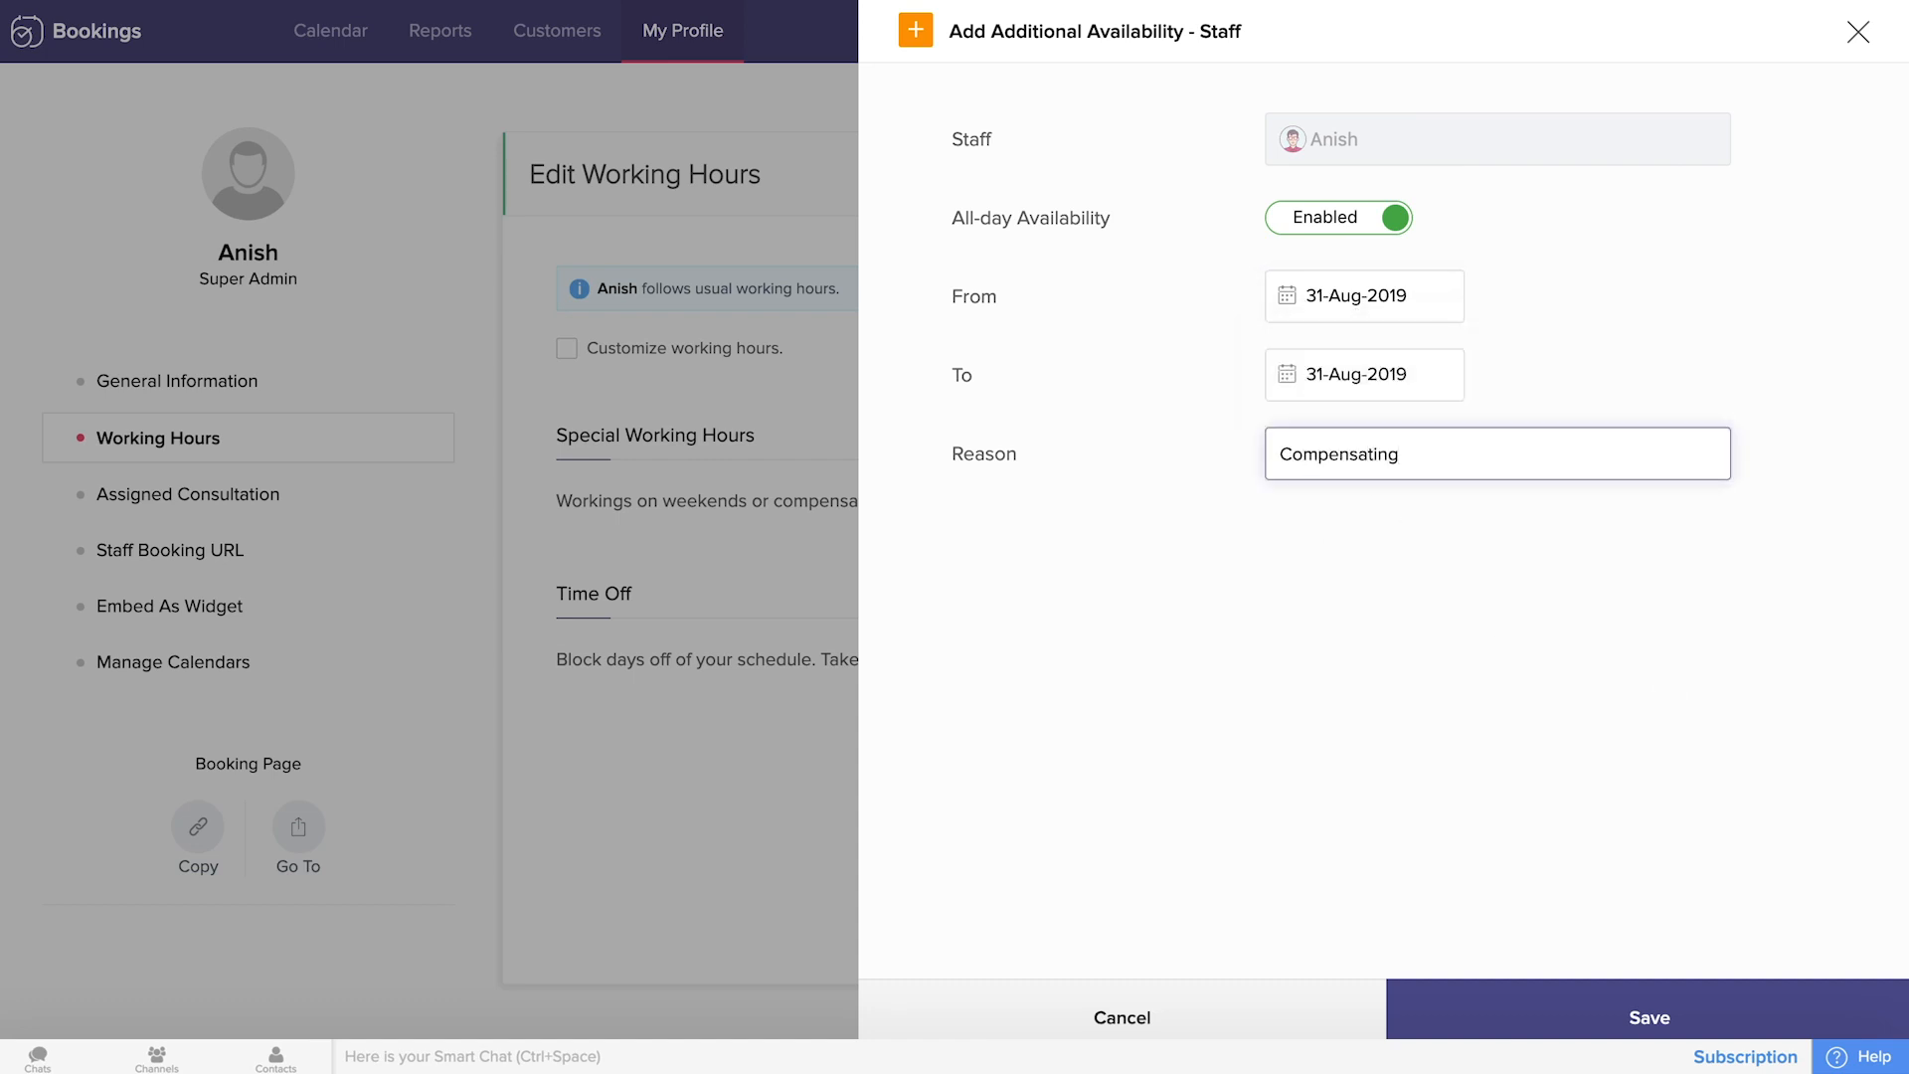
click(1217, 1003)
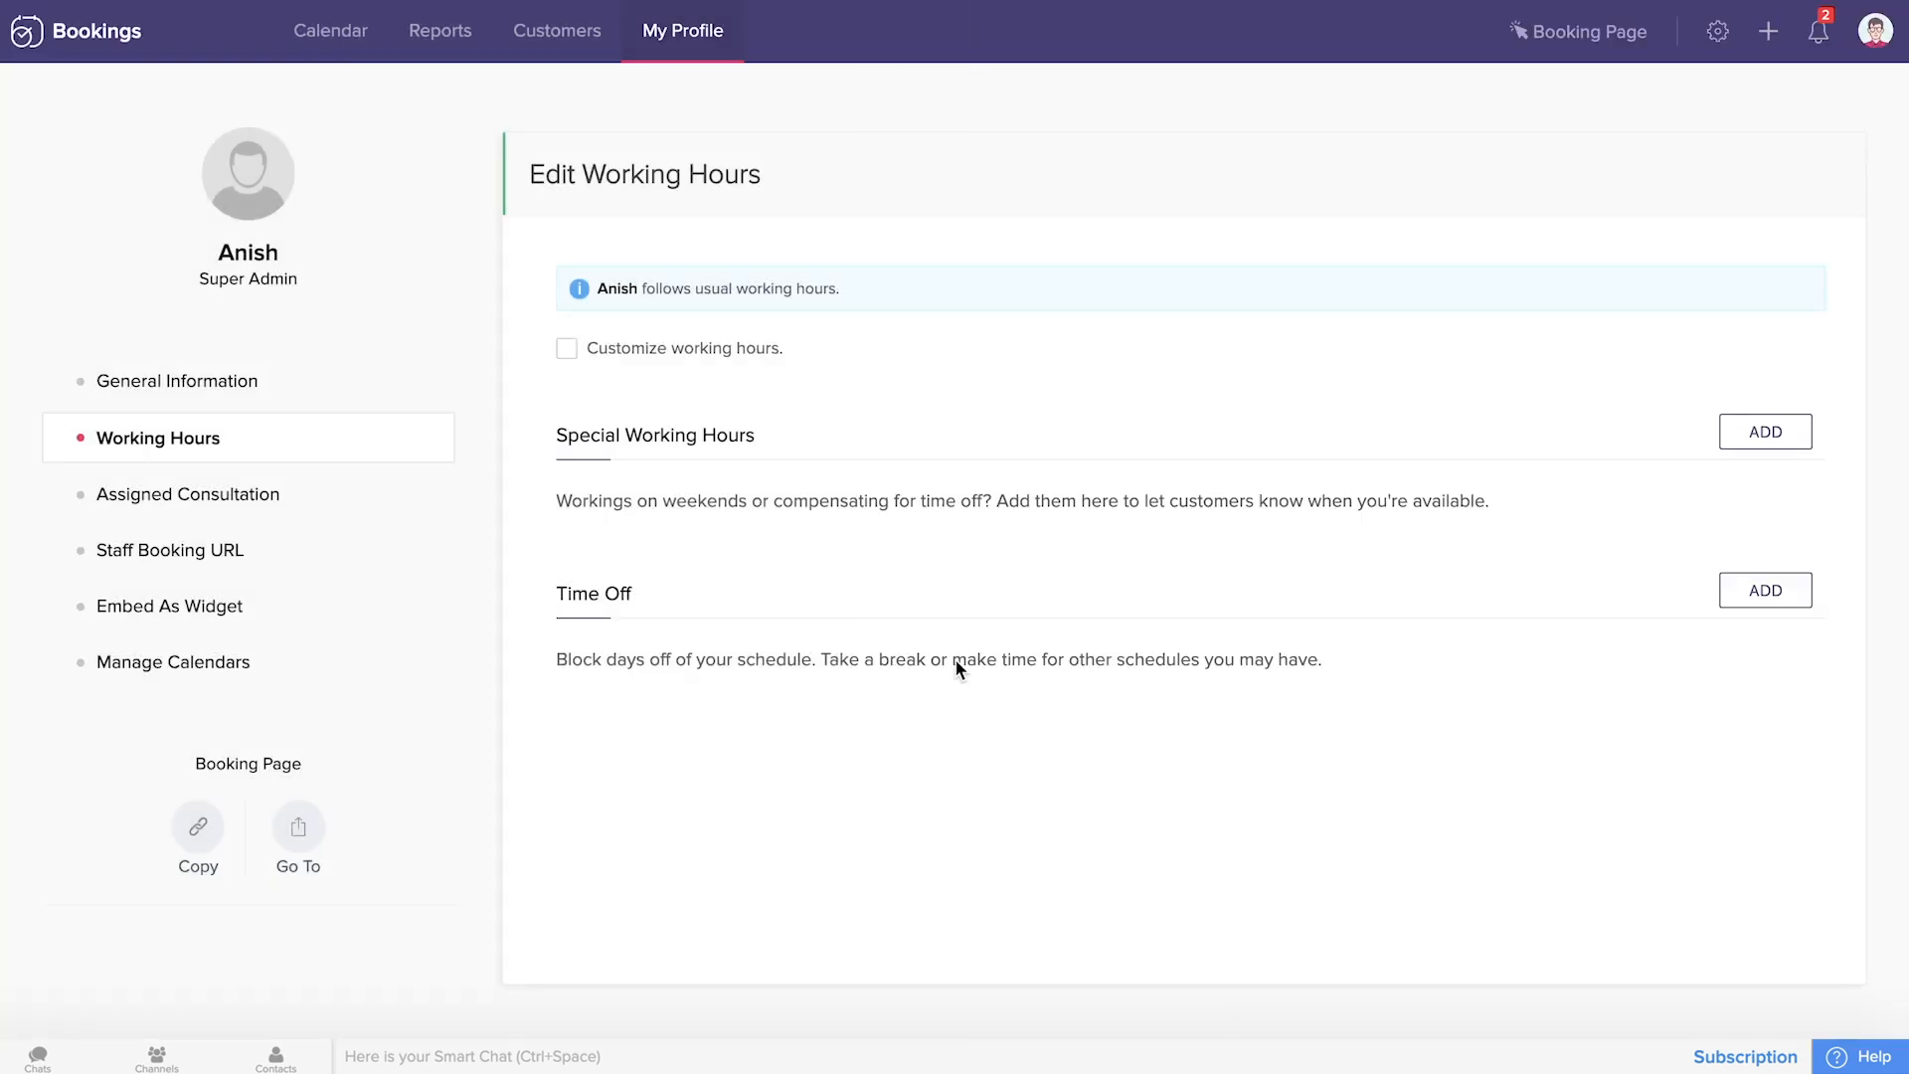
Fill in an all-day time off from 06-Sep-2019 to 13-Sep-2019 with the reason "Training", and cancel the form.
click(1765, 596)
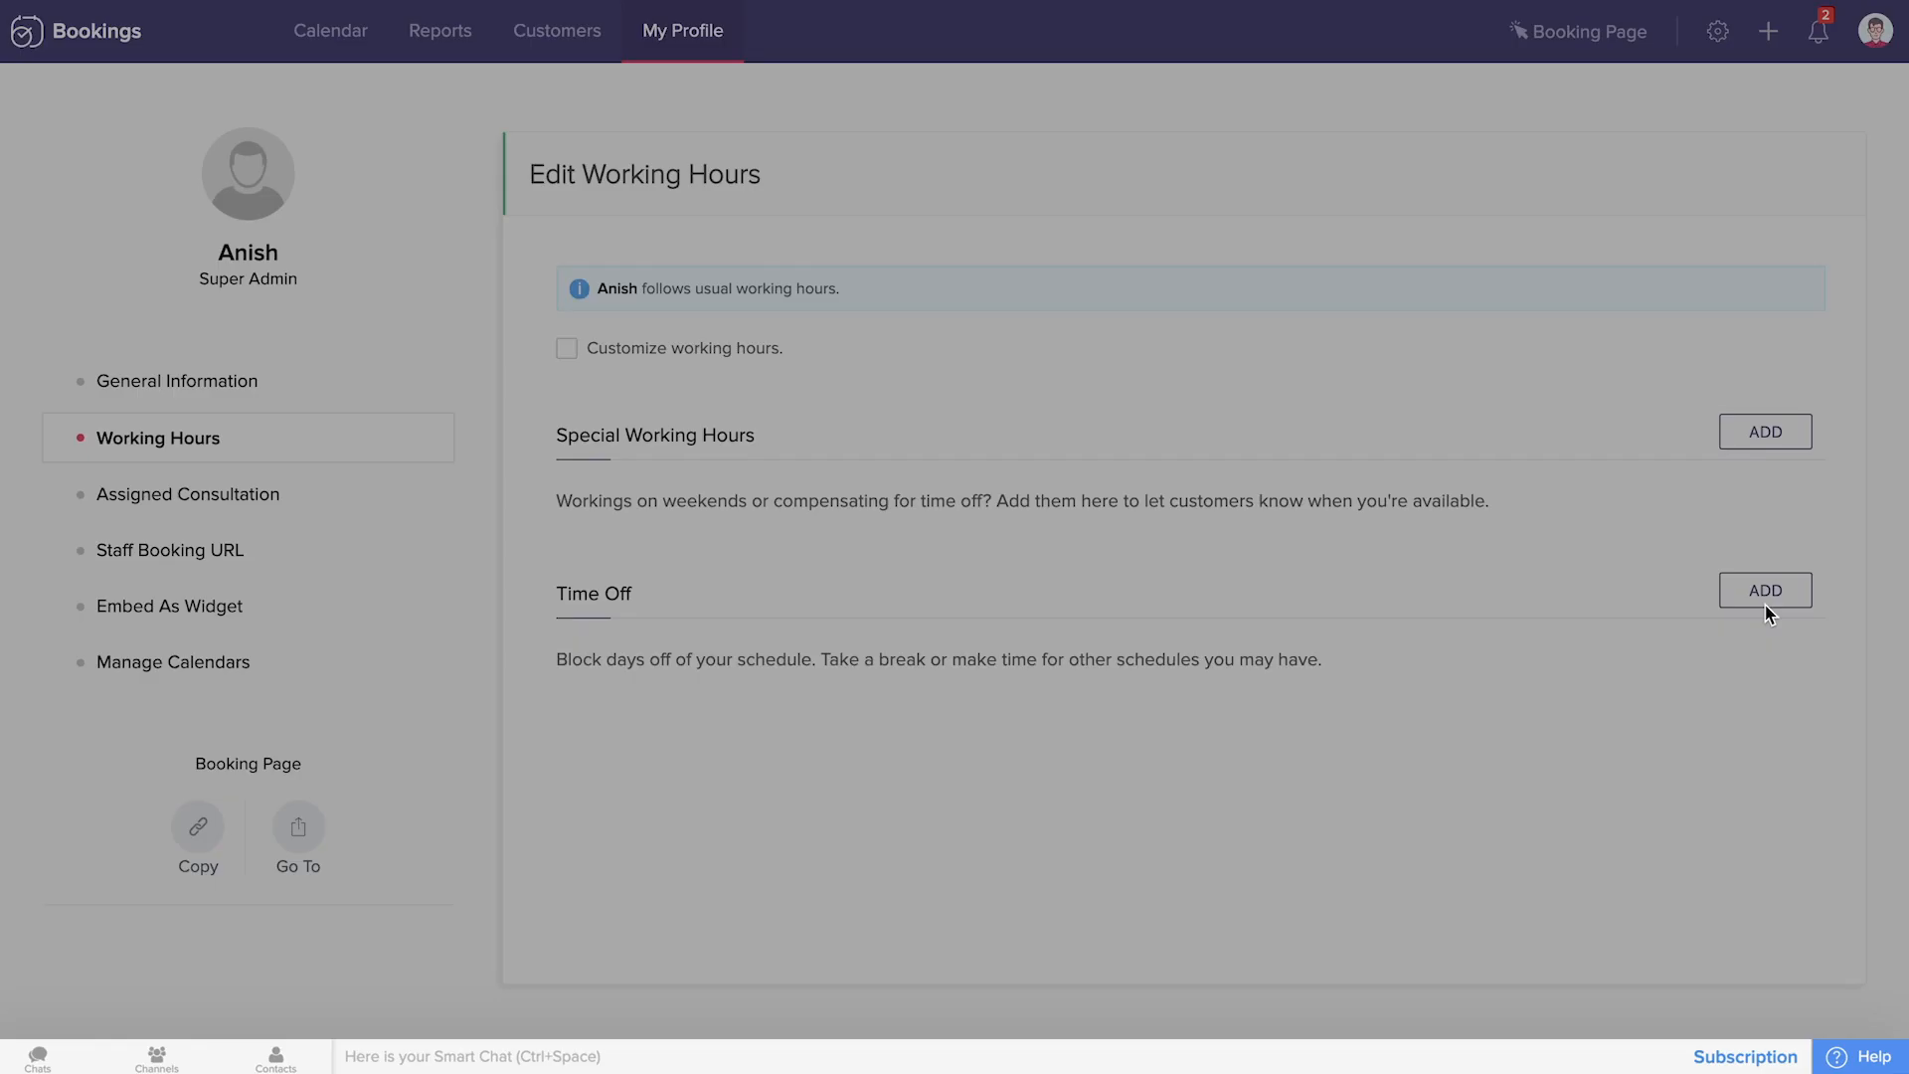
click(1347, 383)
click(1615, 429)
click(1597, 541)
click(1388, 473)
click(1599, 671)
click(1363, 544)
text(Training)
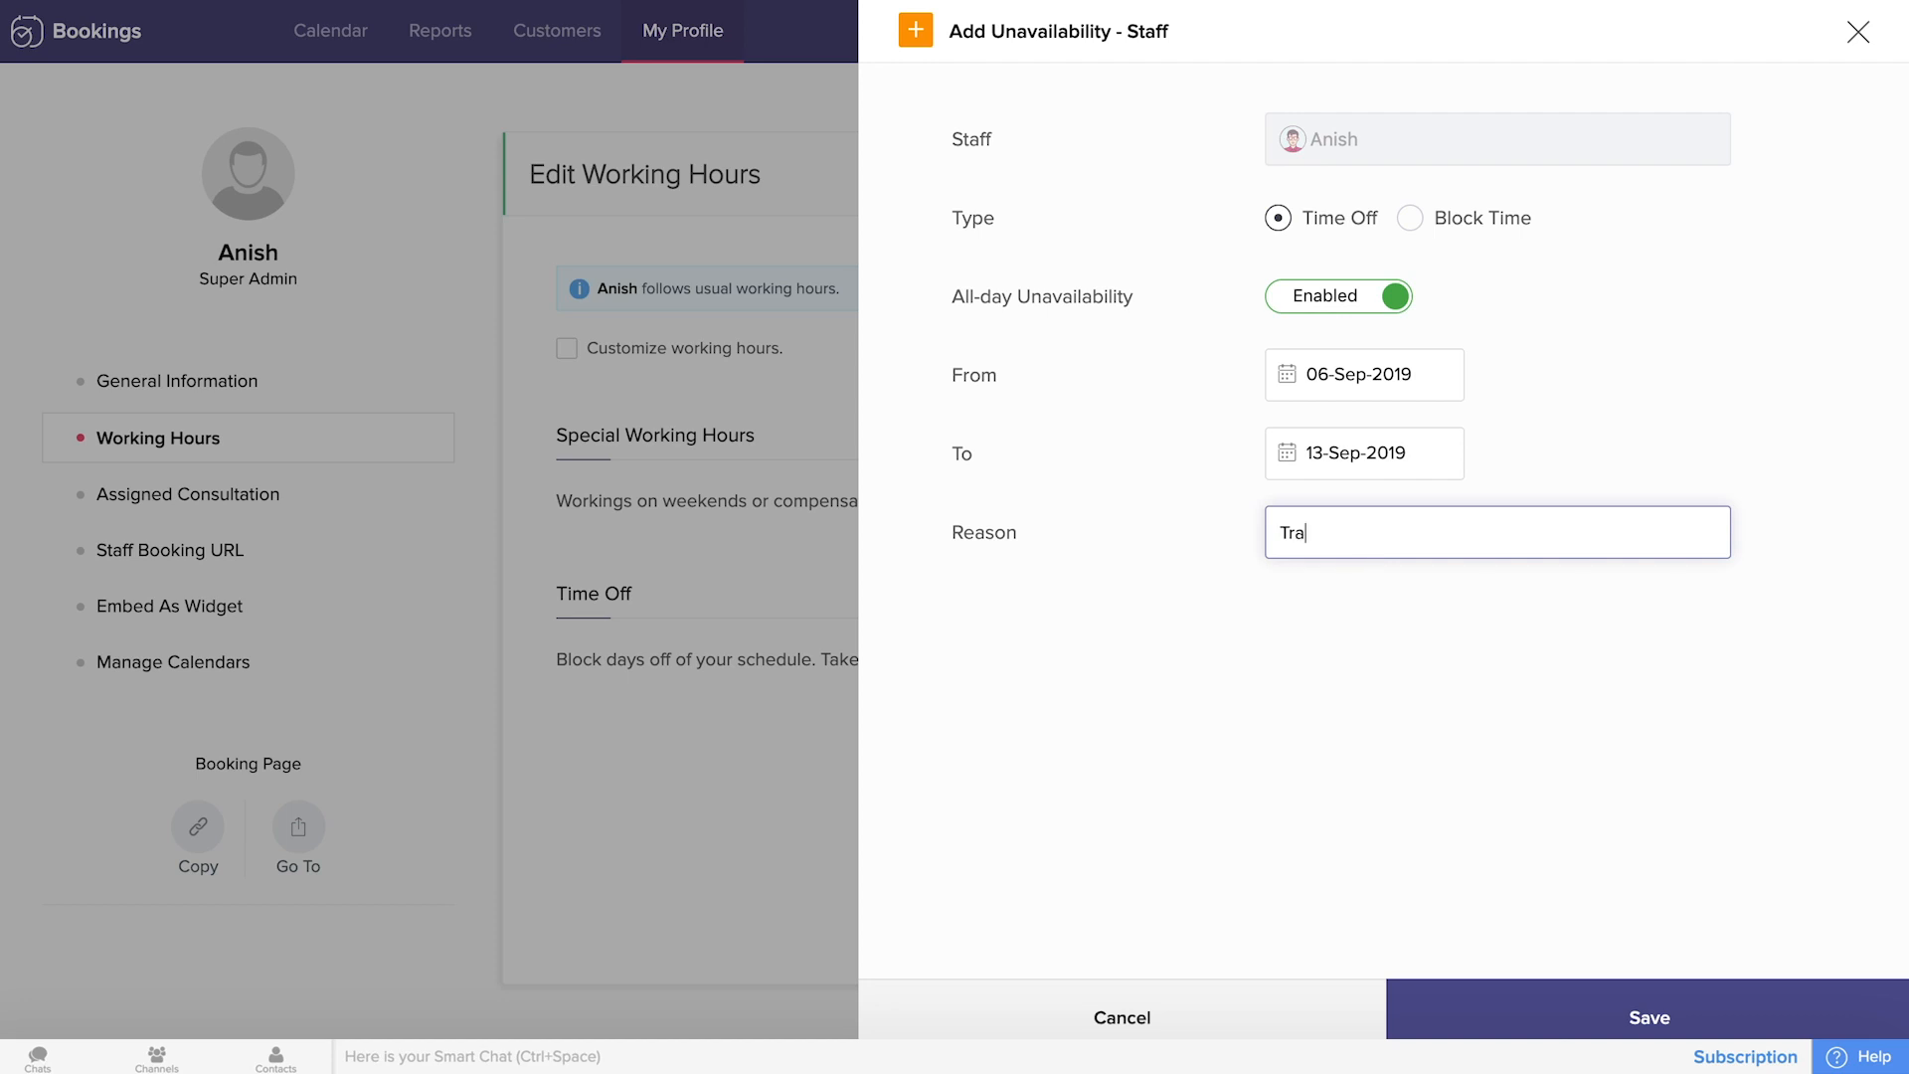
click(1084, 1001)
Set the custom cost of the assigned Content Strategy consultation to $700 and save it.
click(242, 504)
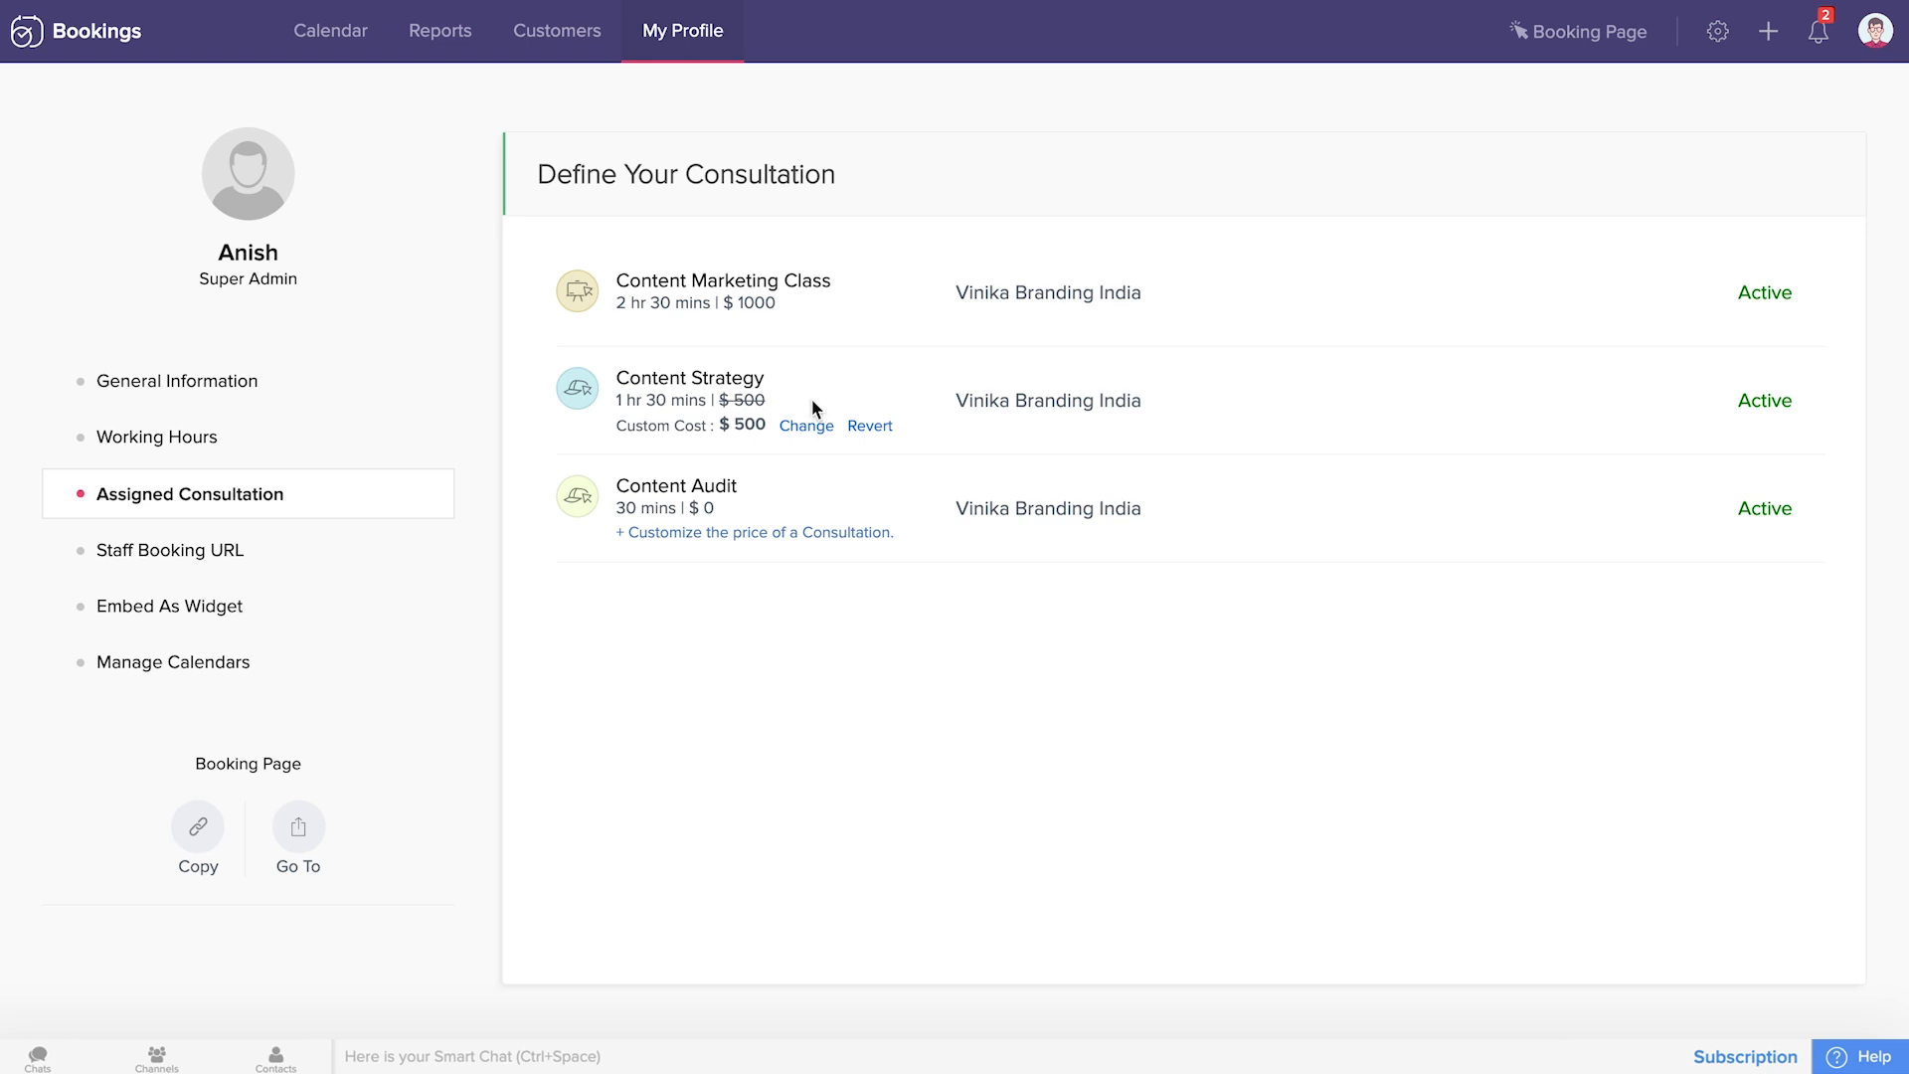
click(807, 428)
key(BackSpace)
key(BackSpace)
key(BackSpace)
text(700)
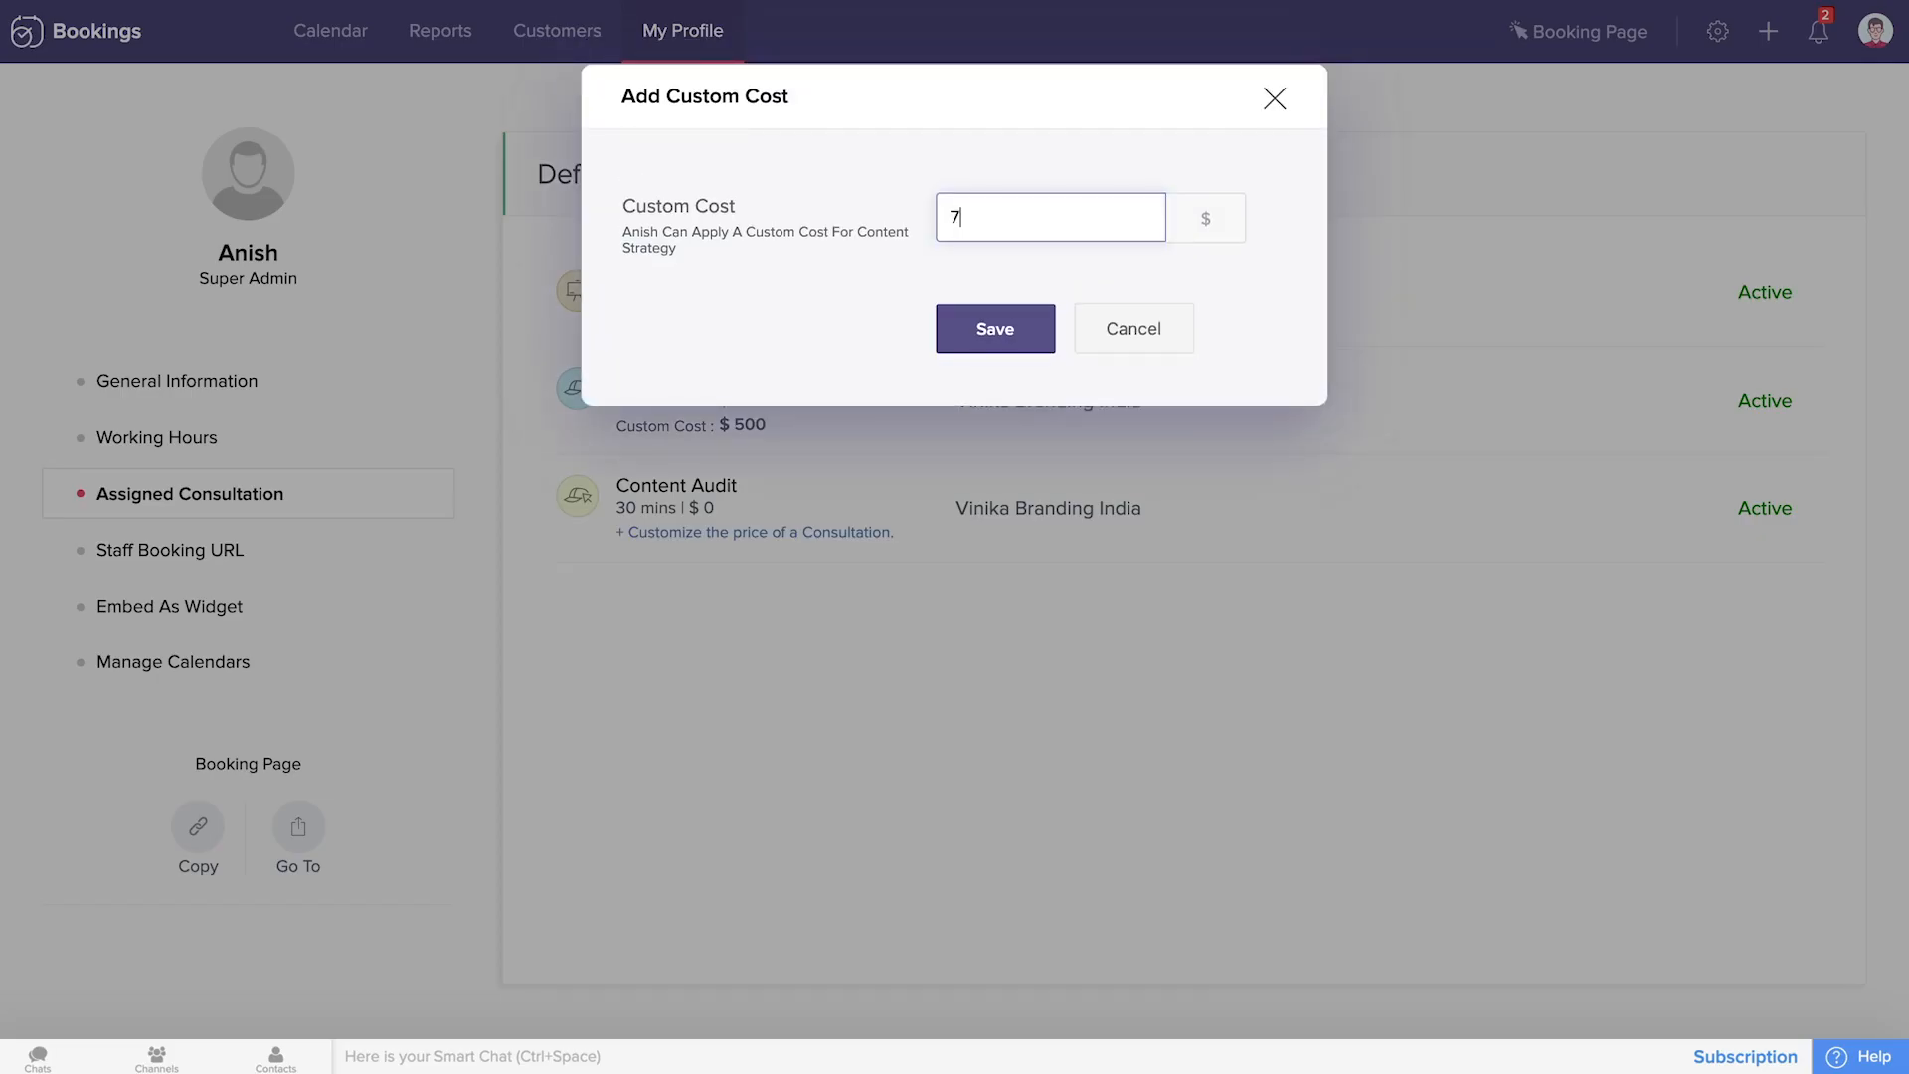
click(995, 316)
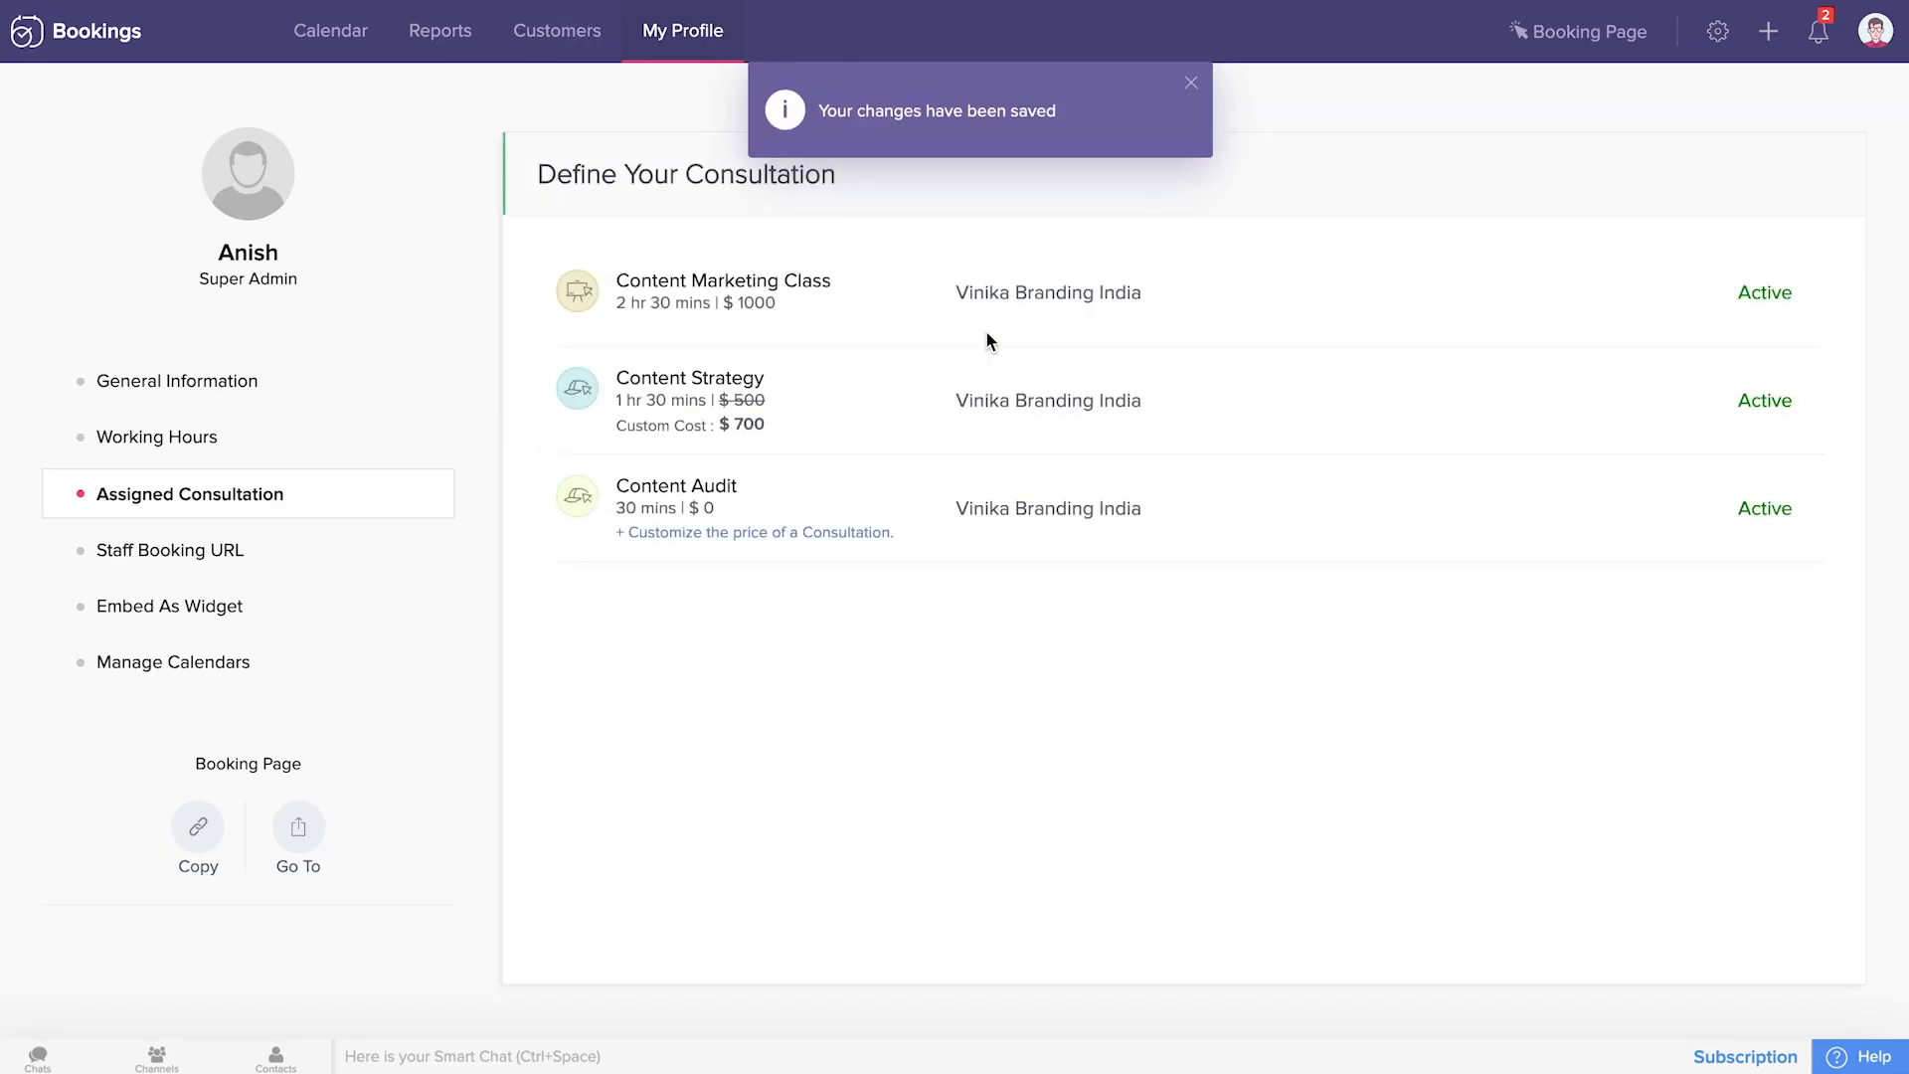
View the staff booking URL, open its ending for customization, and save without editing it.
click(221, 552)
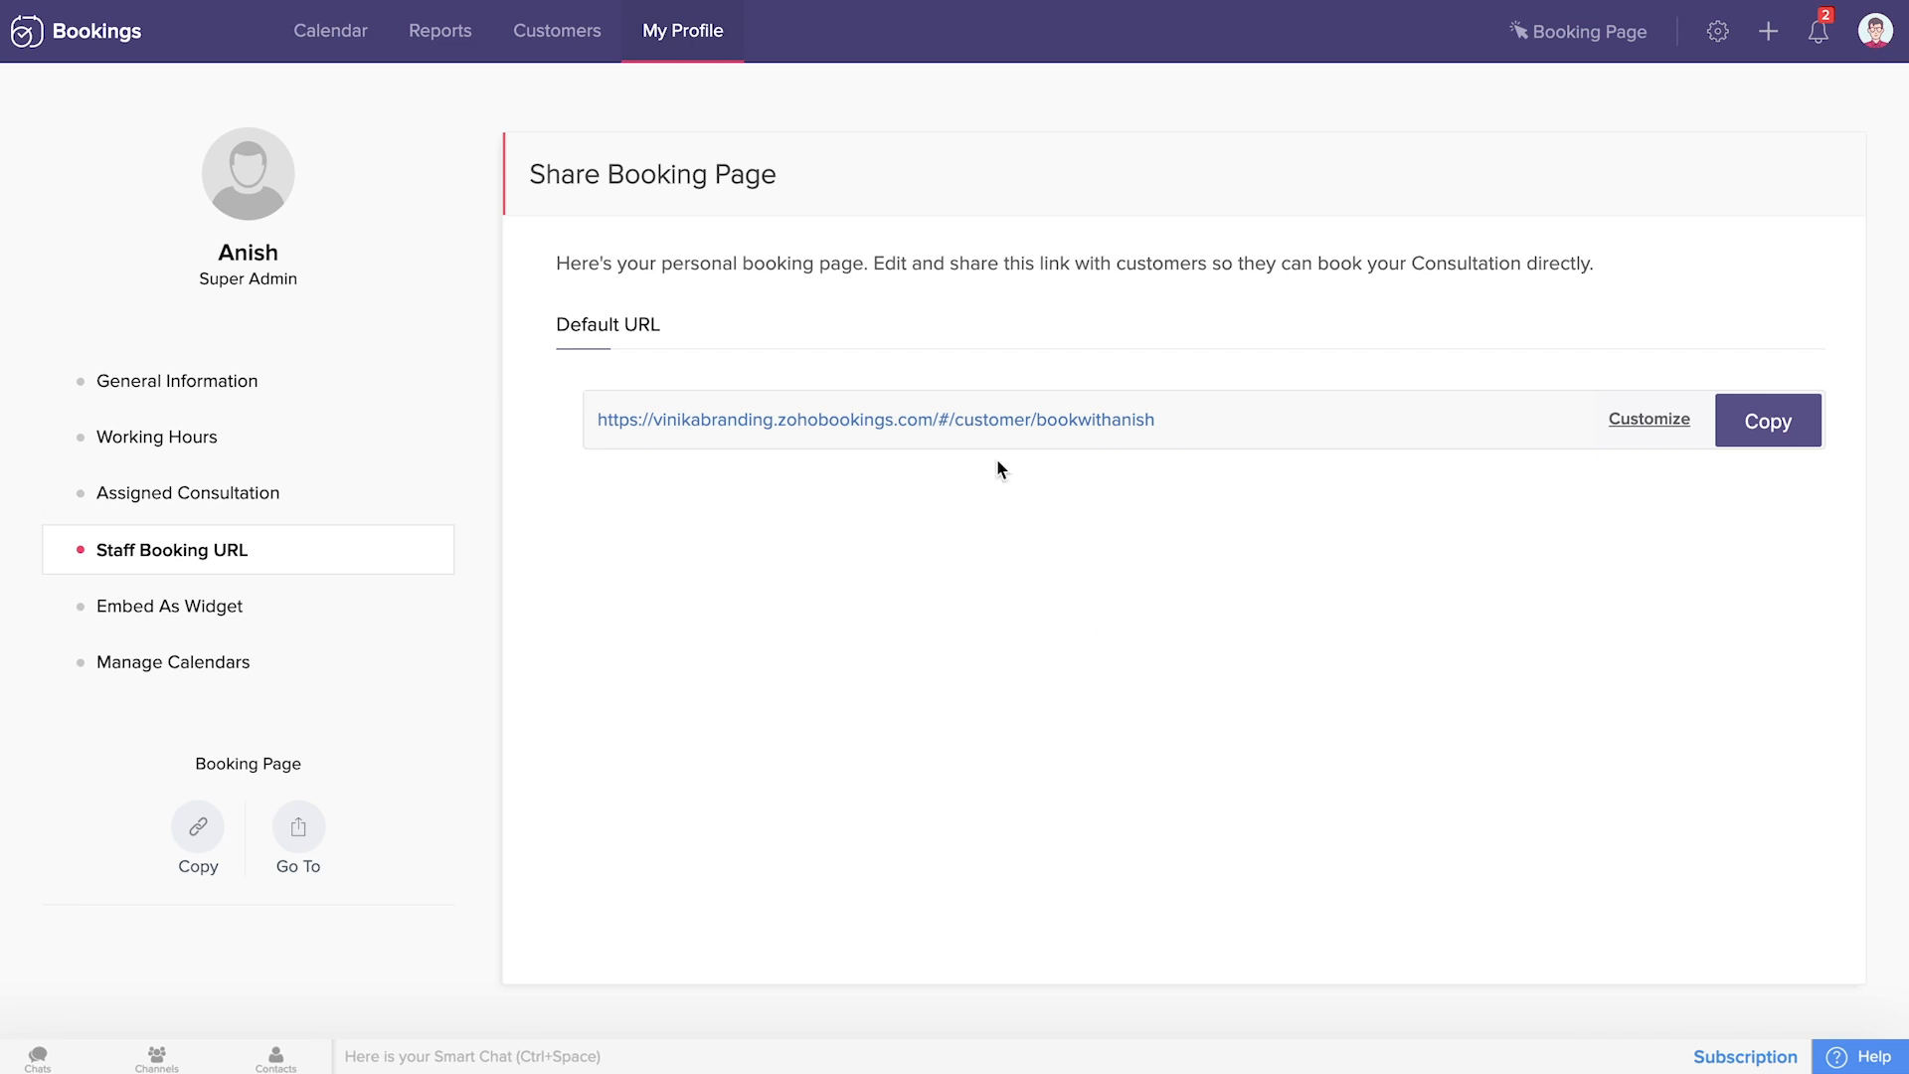
click(1658, 419)
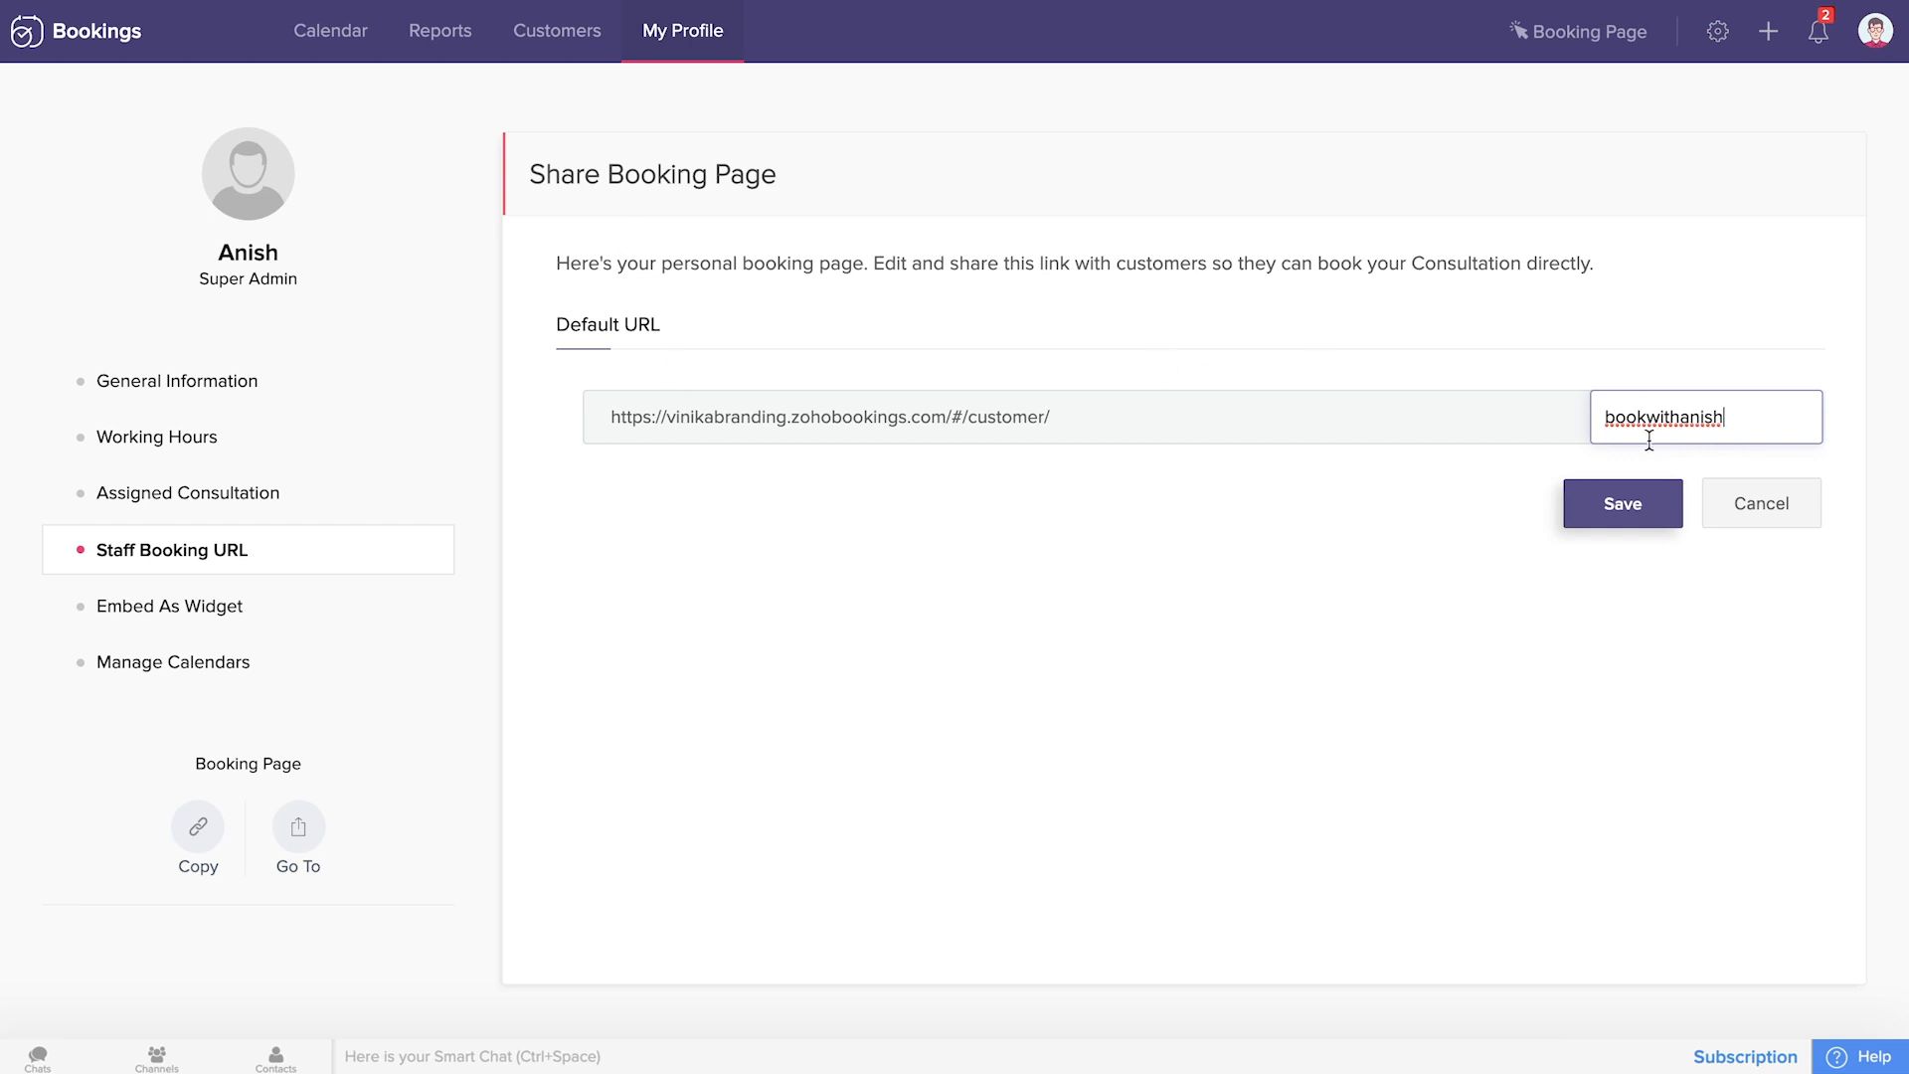
click(1621, 525)
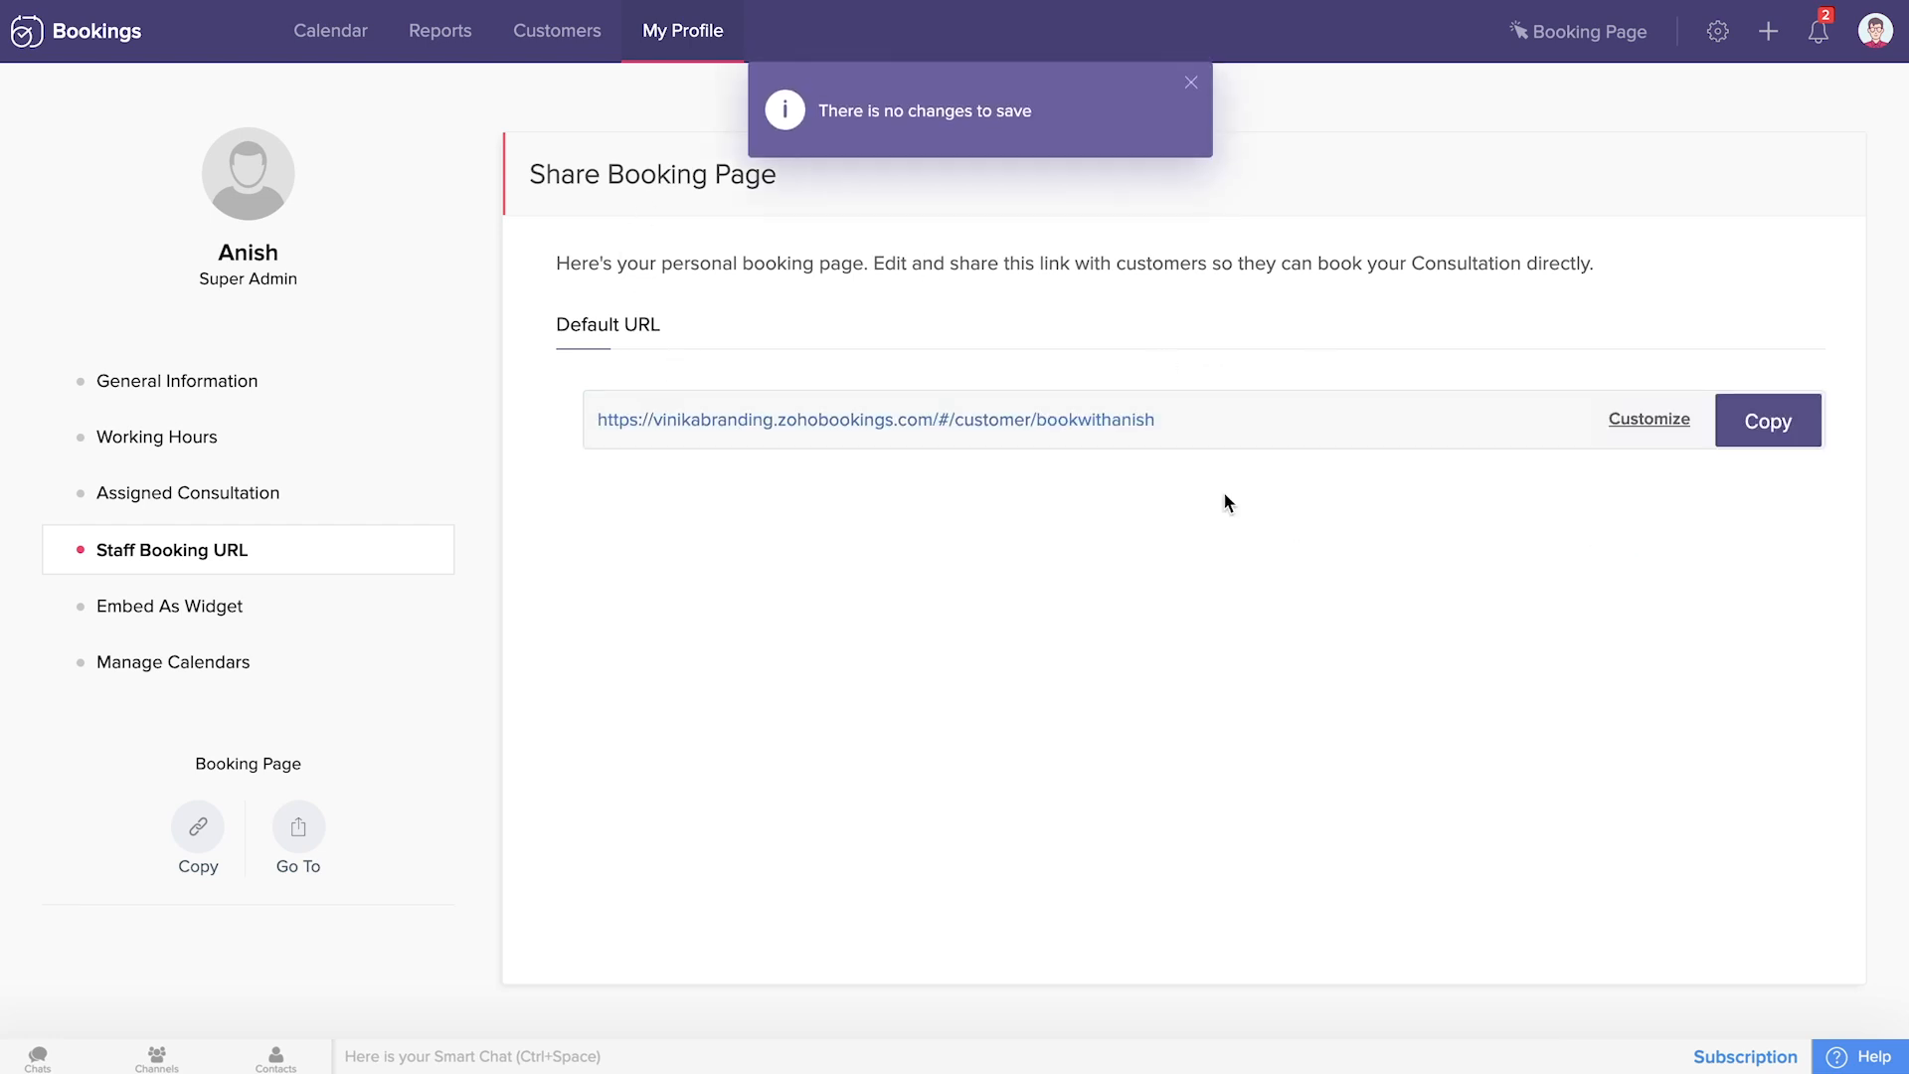
Review the widget embed code and the linked calendars, and try the link to the personal booking page.
click(133, 613)
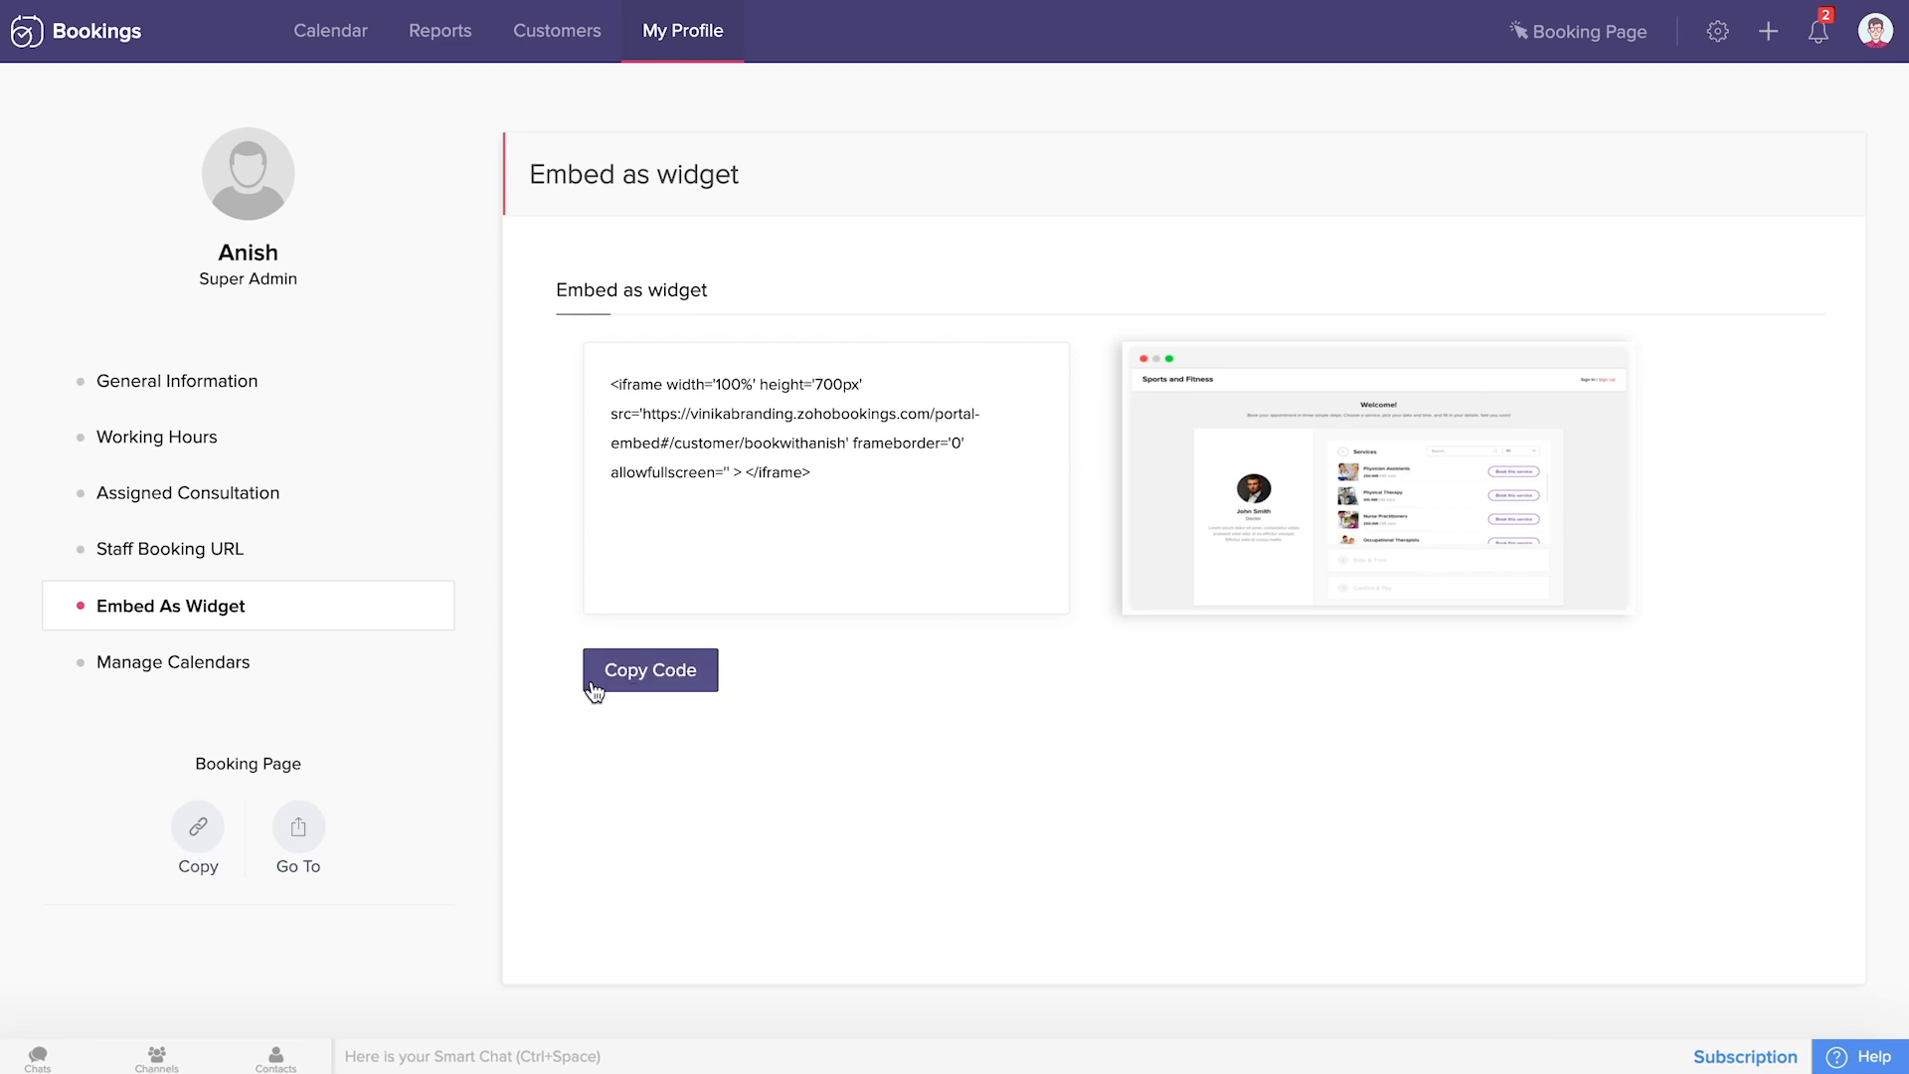
click(227, 667)
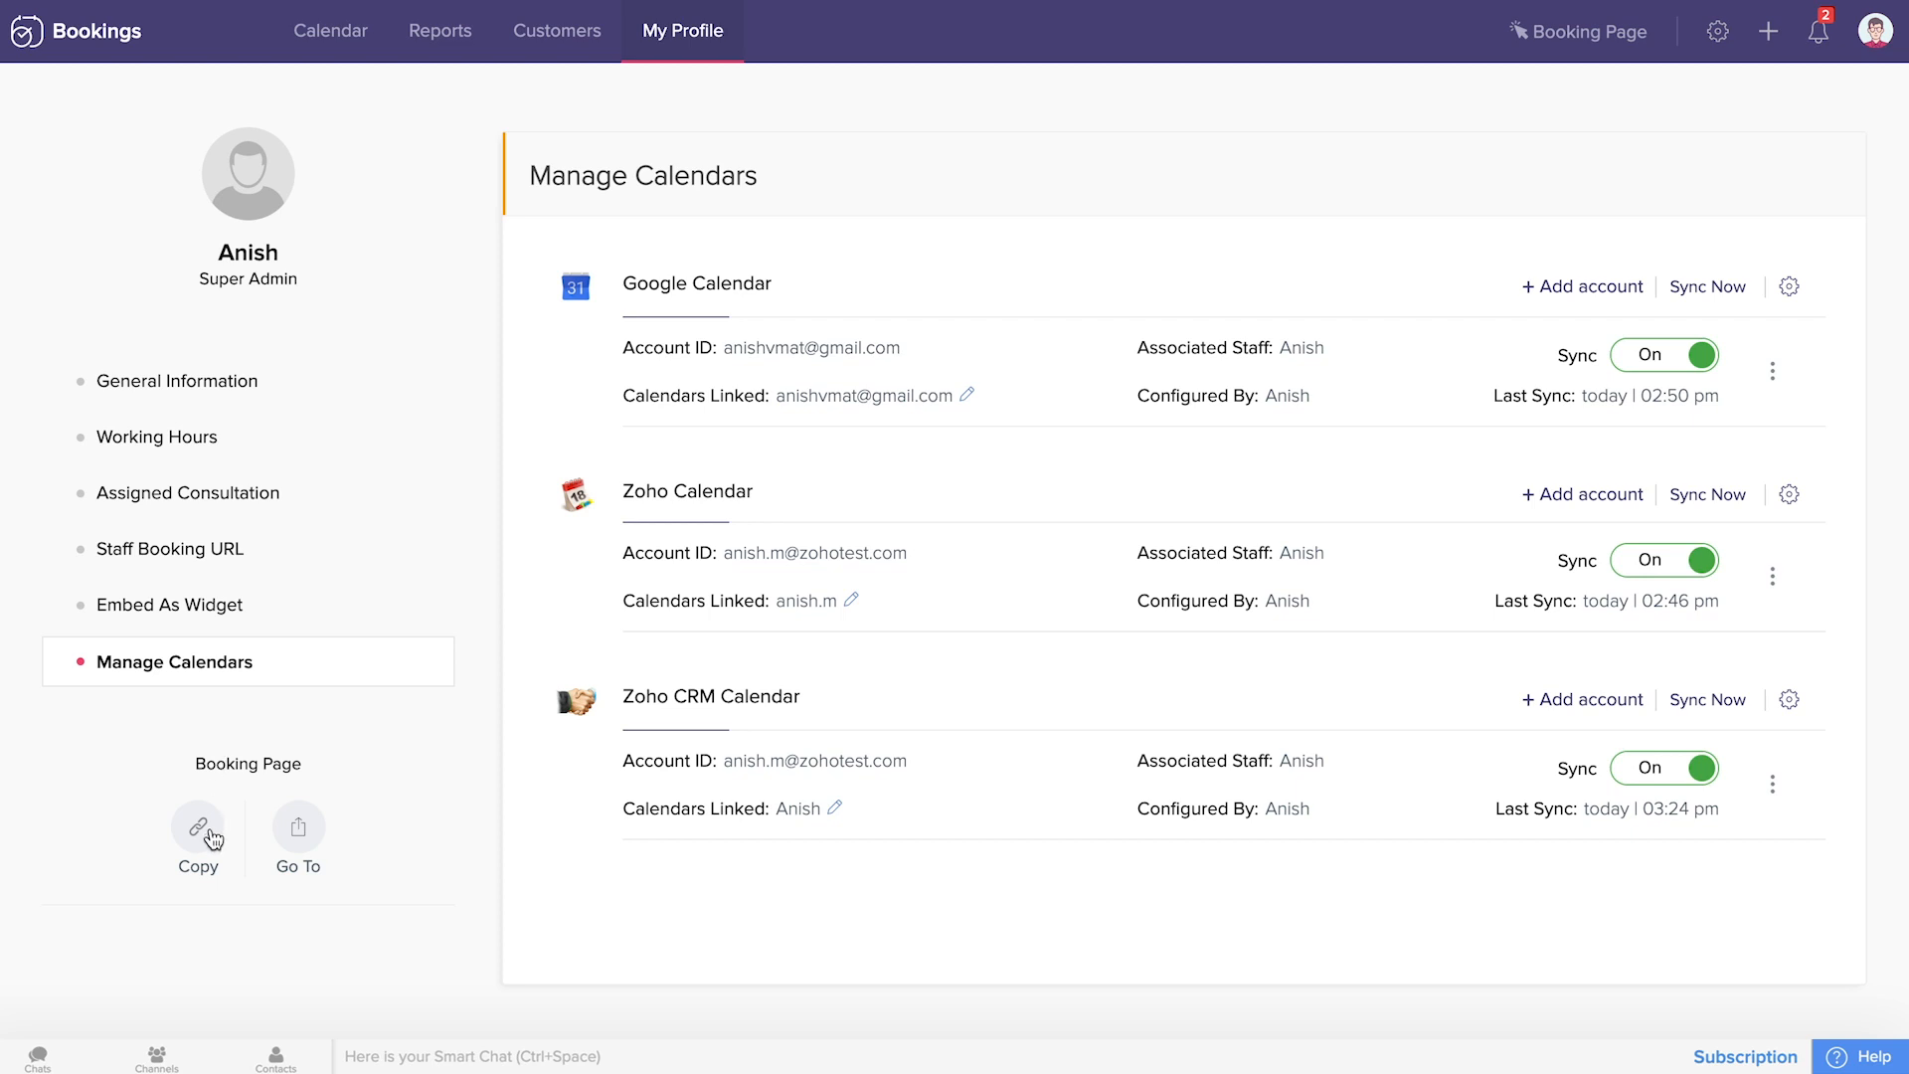
click(301, 830)
Open the customer booking page links, look through the consultation links, and return to the workspace links.
click(1578, 37)
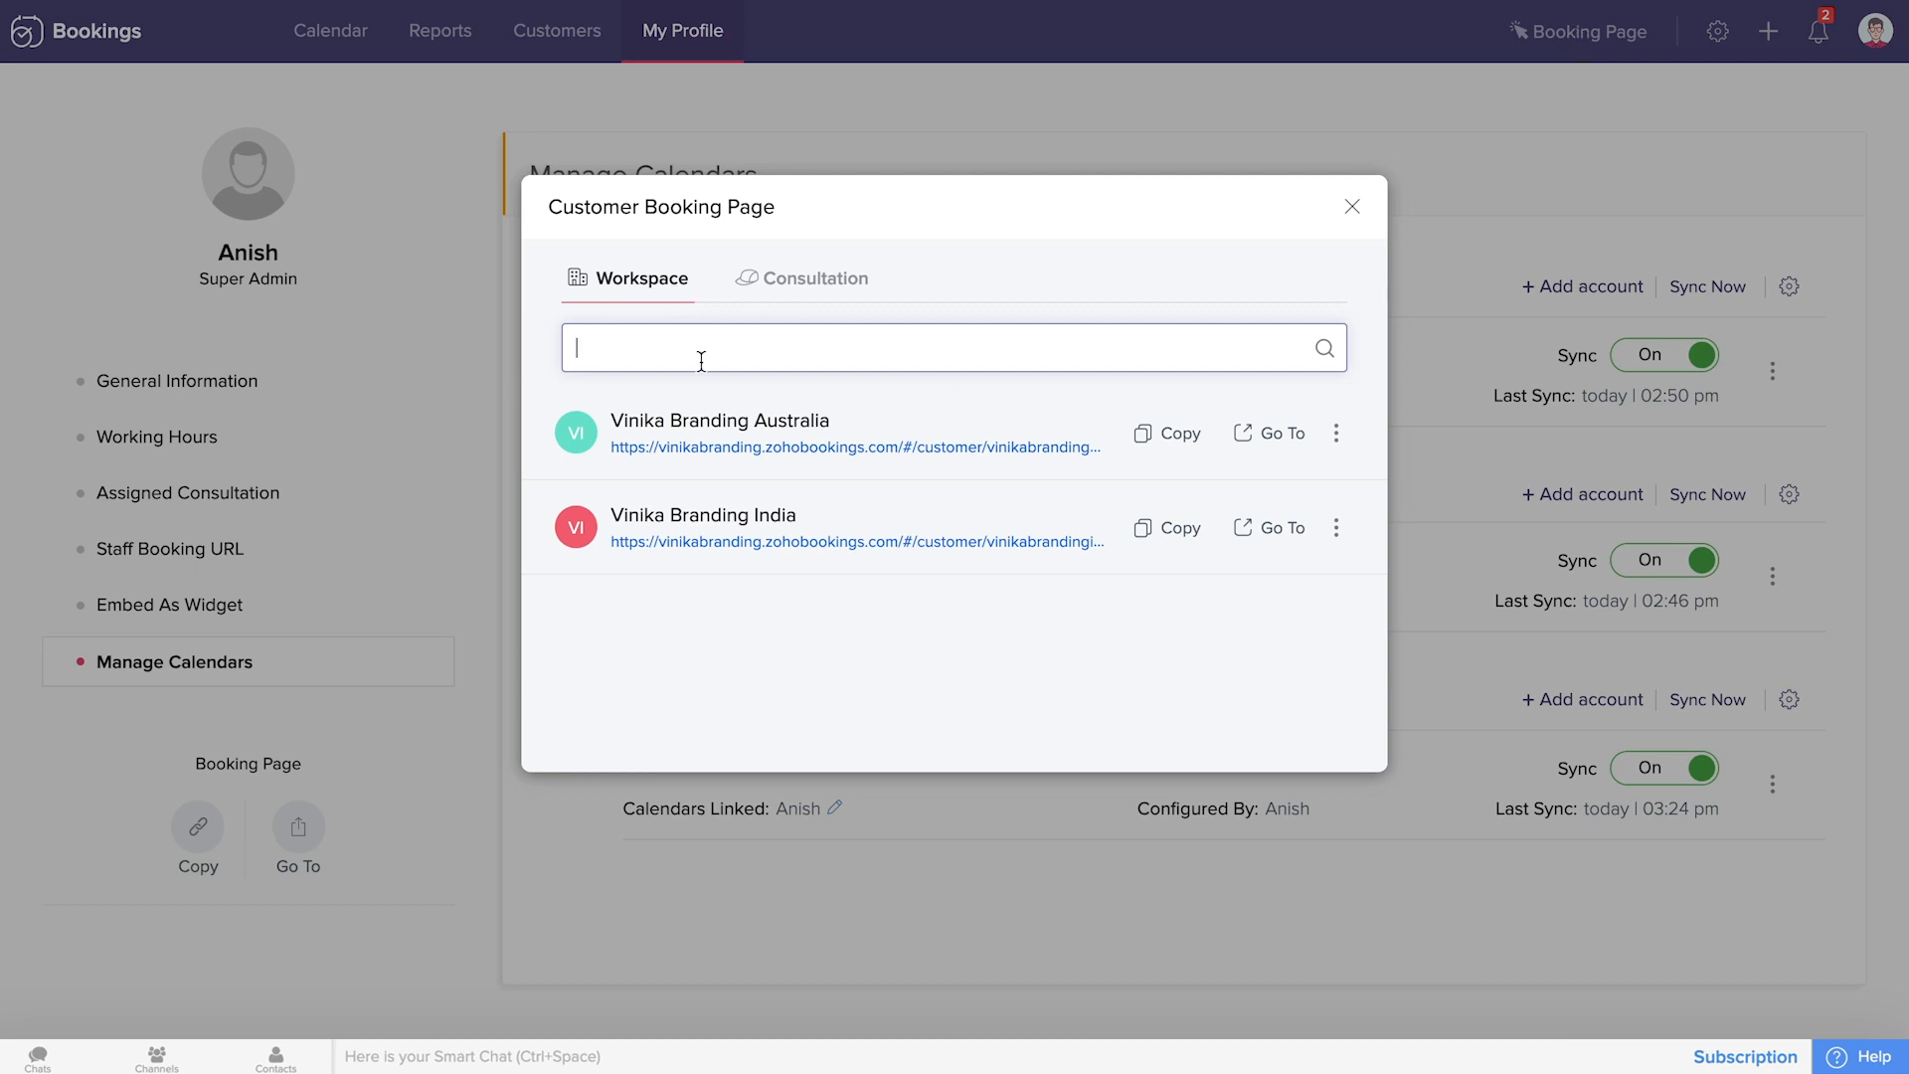
click(812, 278)
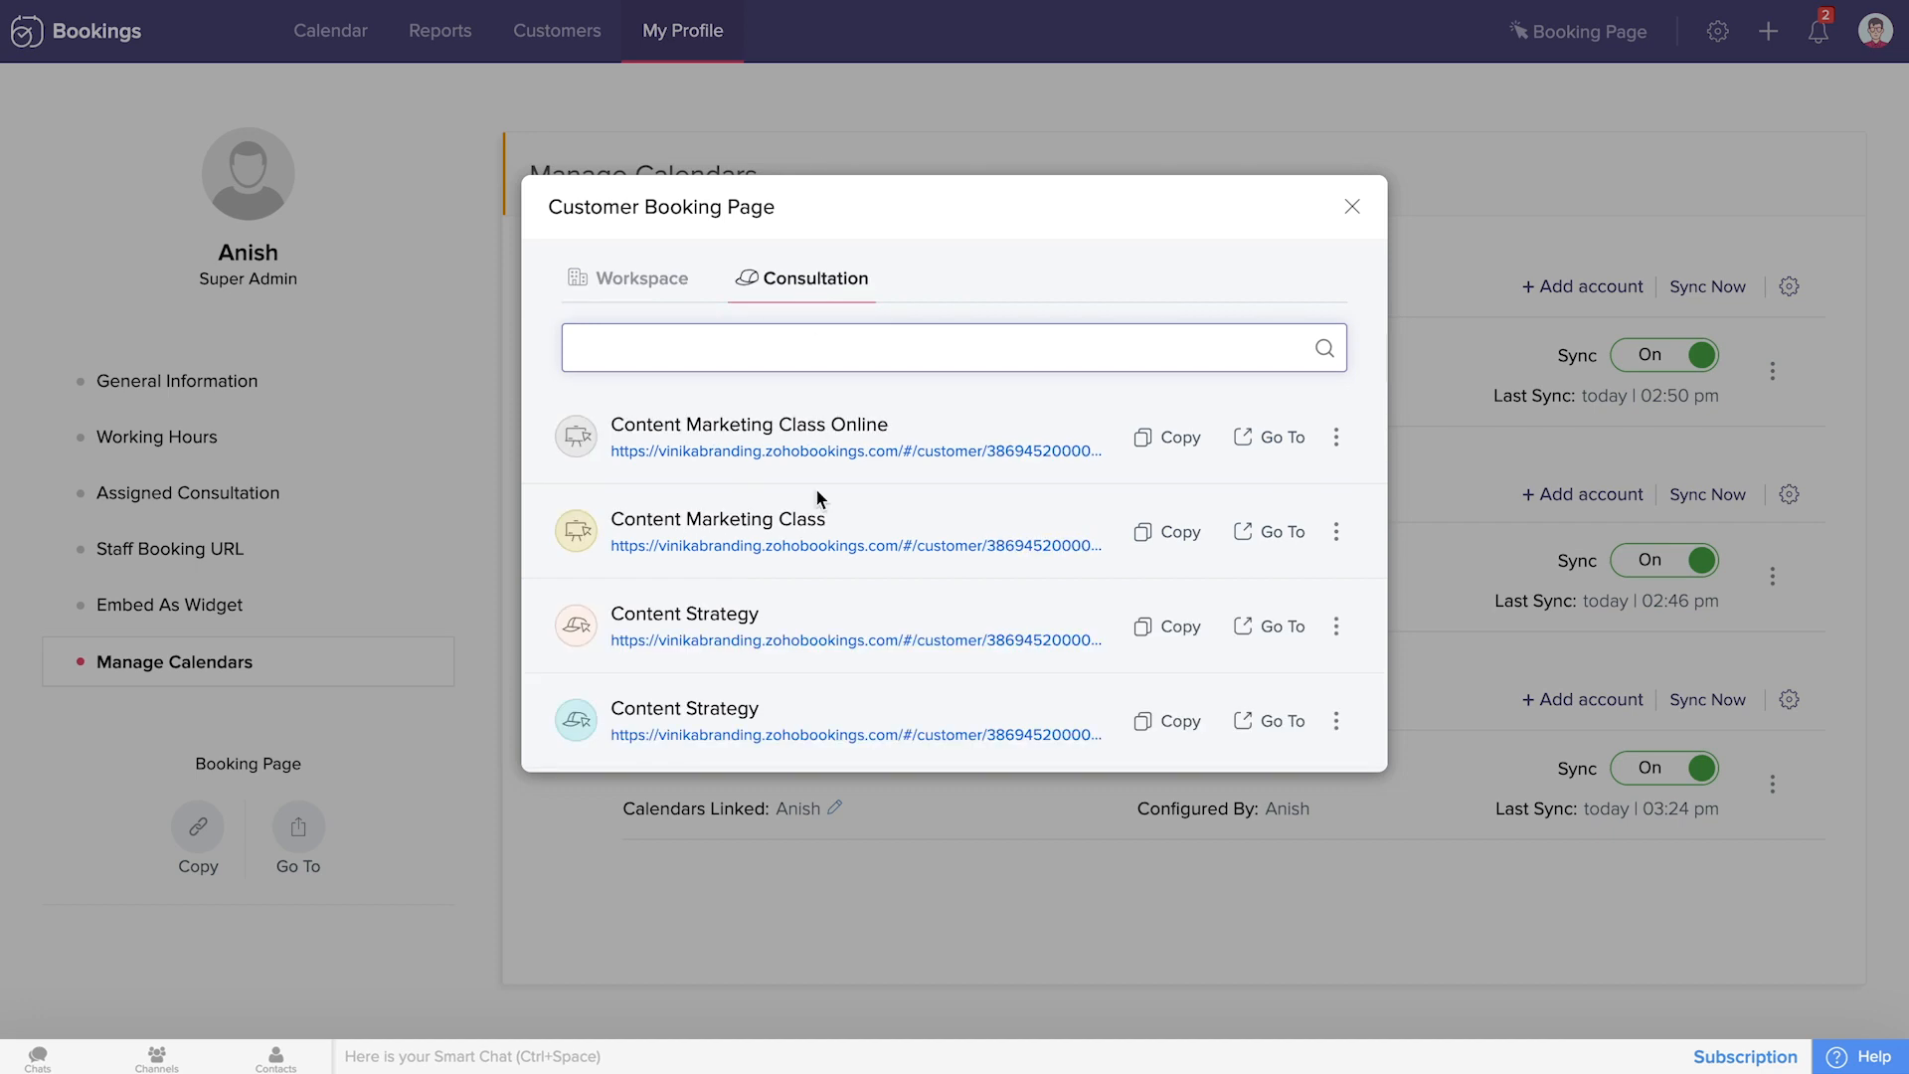
scroll(821, 527, down, 2)
scroll(823, 537, up, 2)
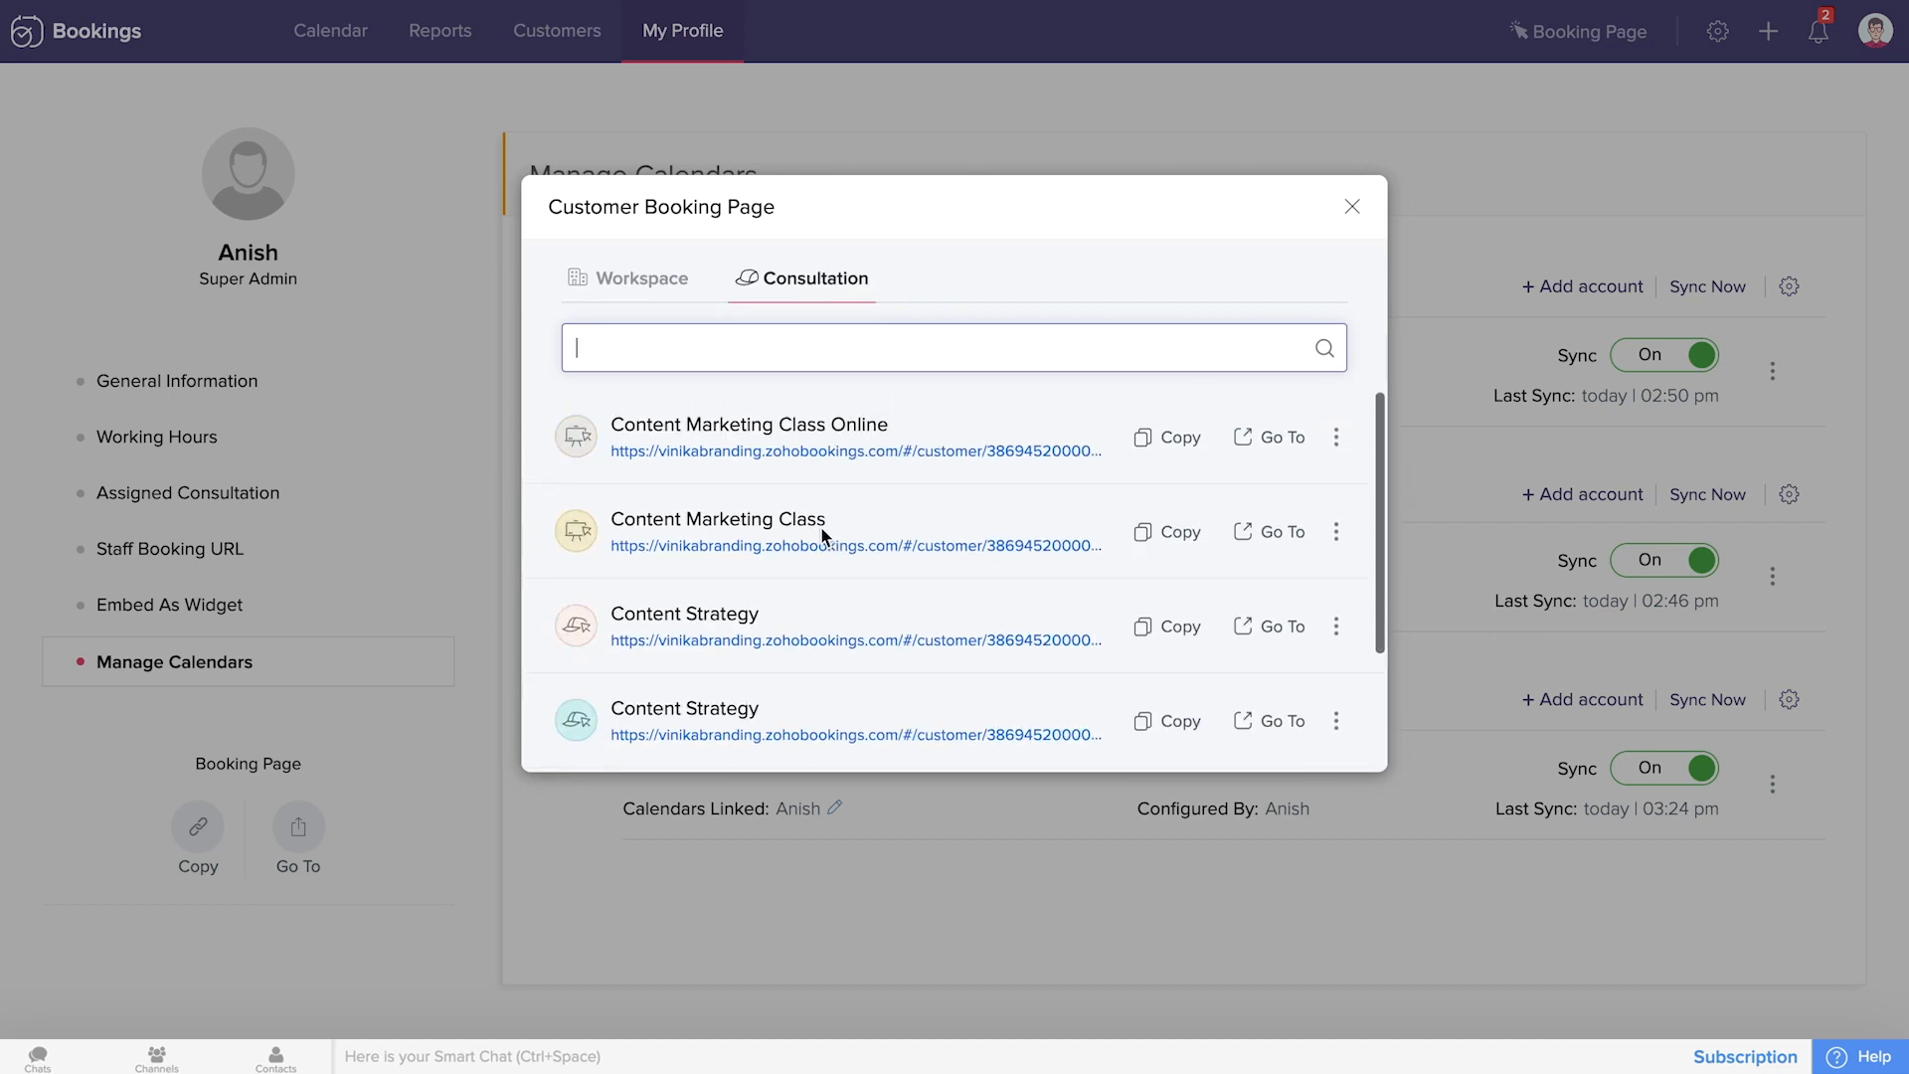
click(619, 284)
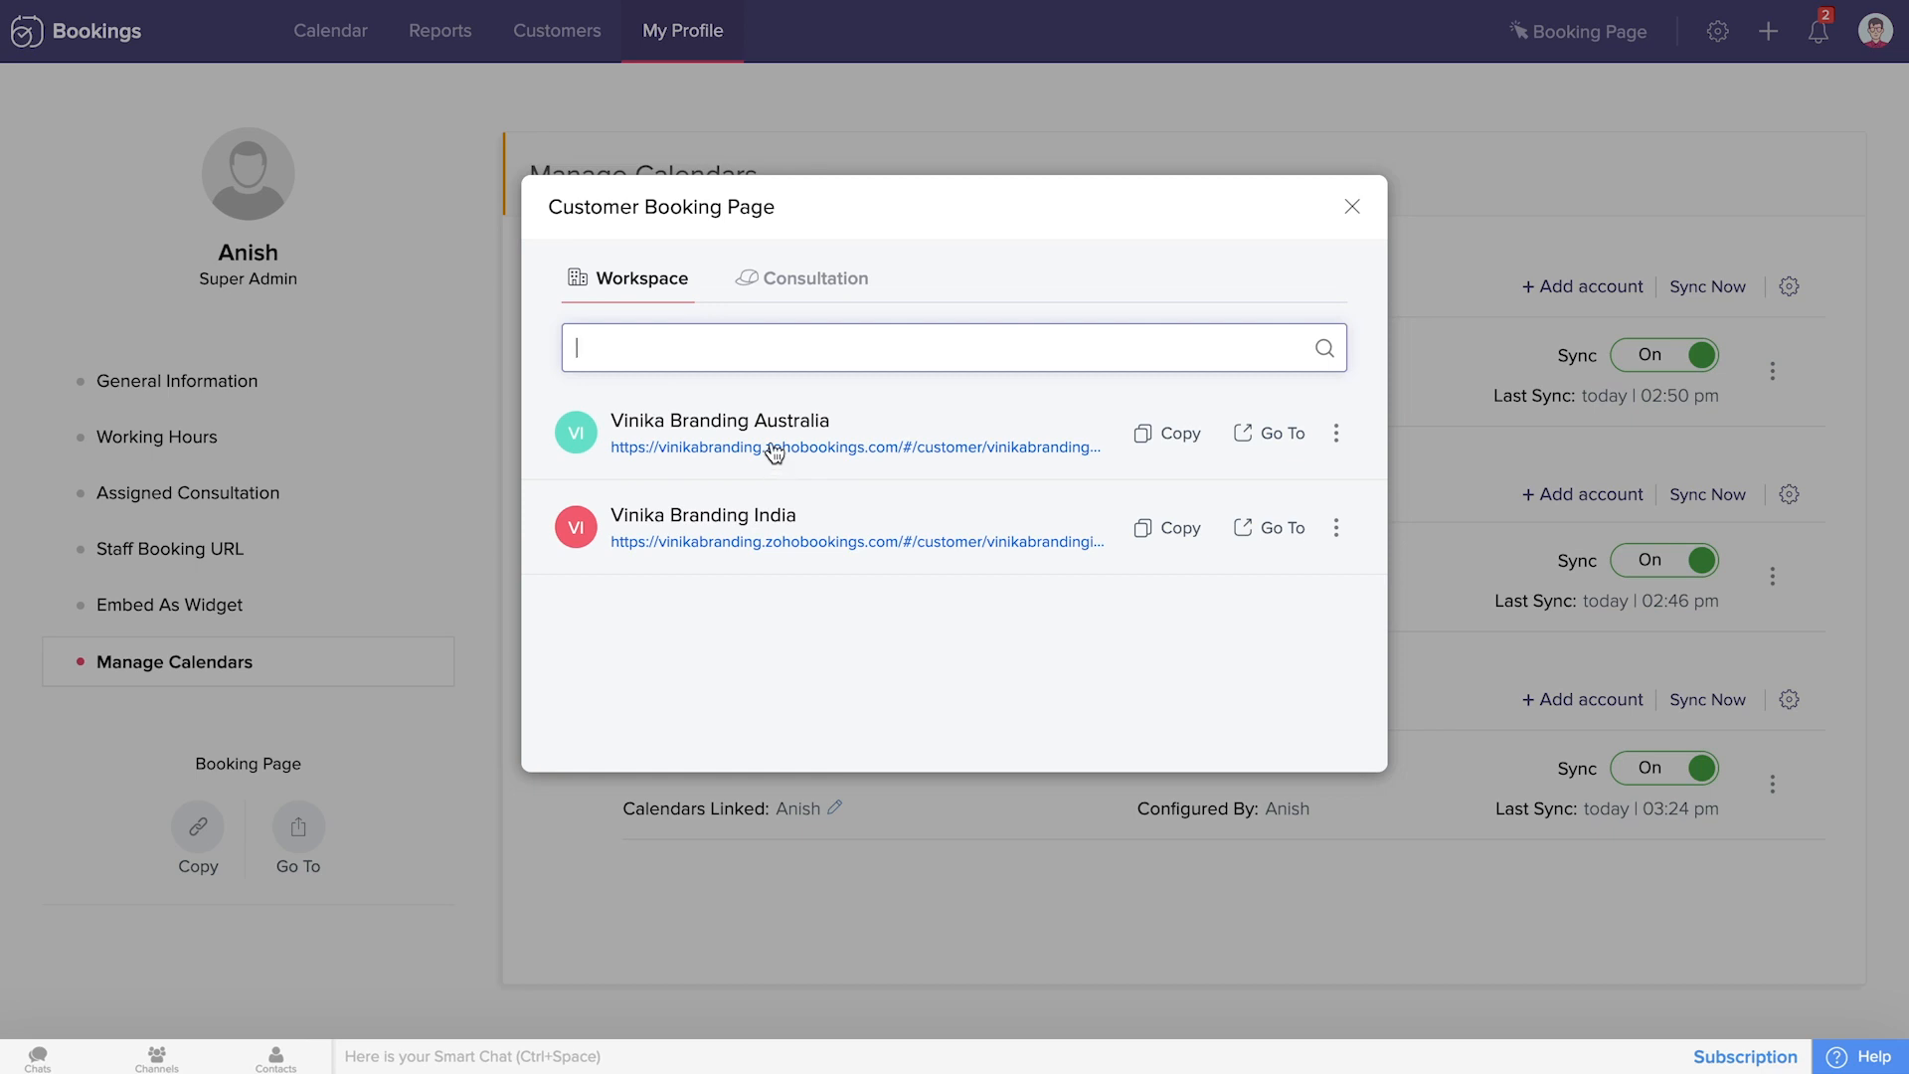
Look through the customer booking page links for workspaces and consultations, check the extra options for Content Marketing Class Online, and close the links.
click(774, 454)
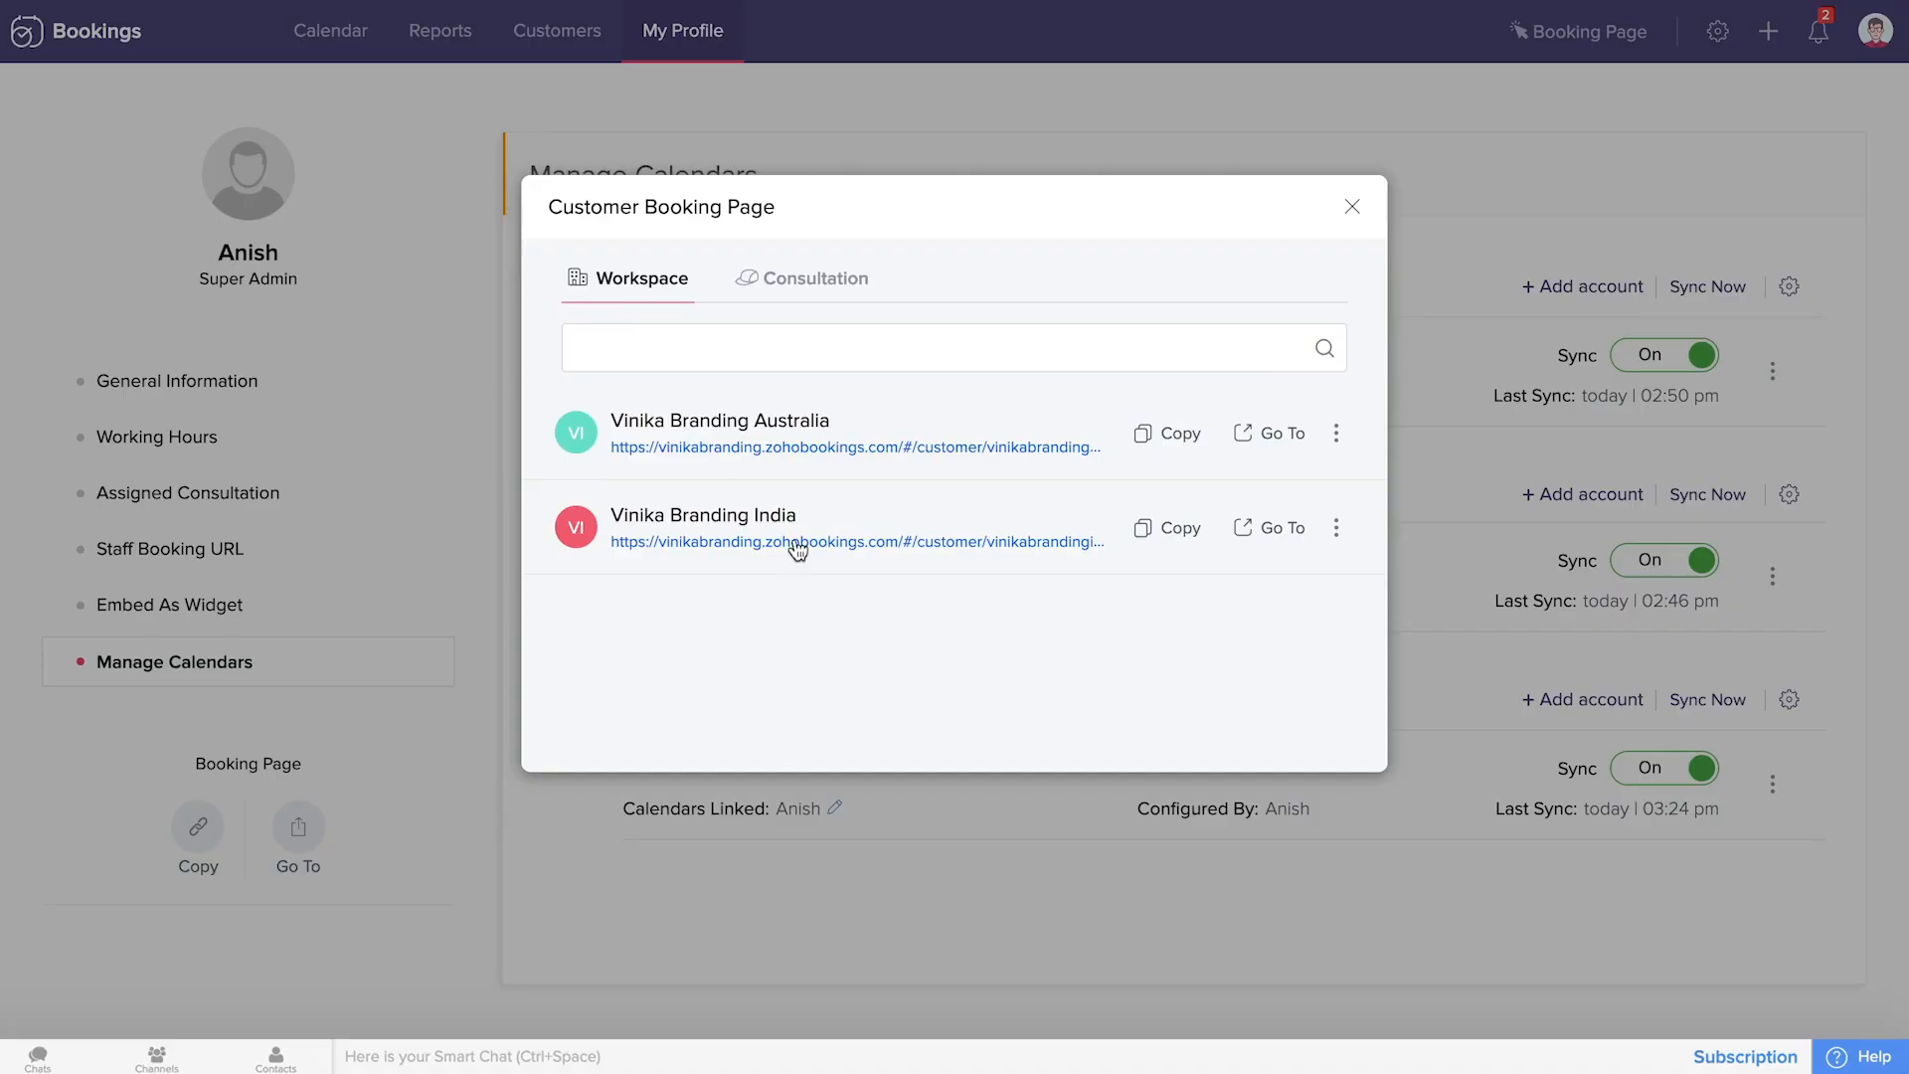
click(797, 545)
click(827, 281)
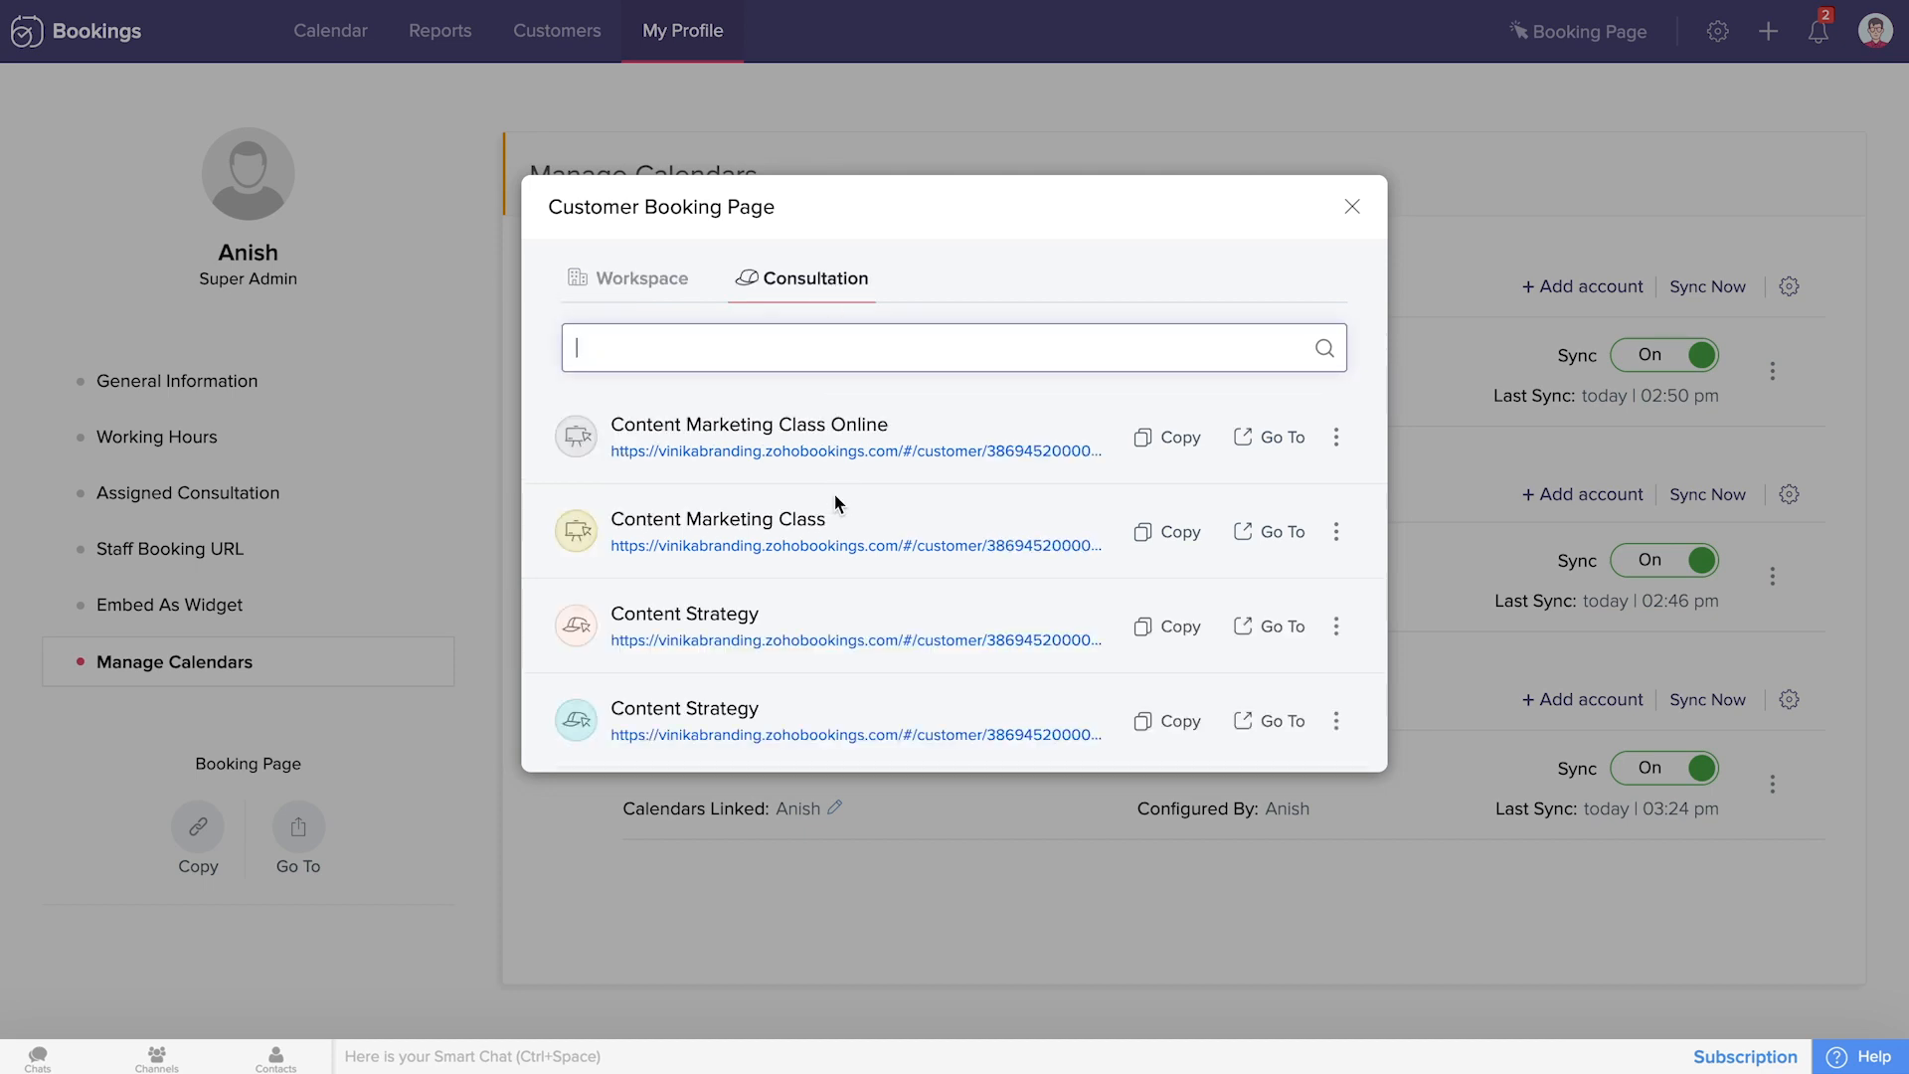
scroll(835, 504, down, 1)
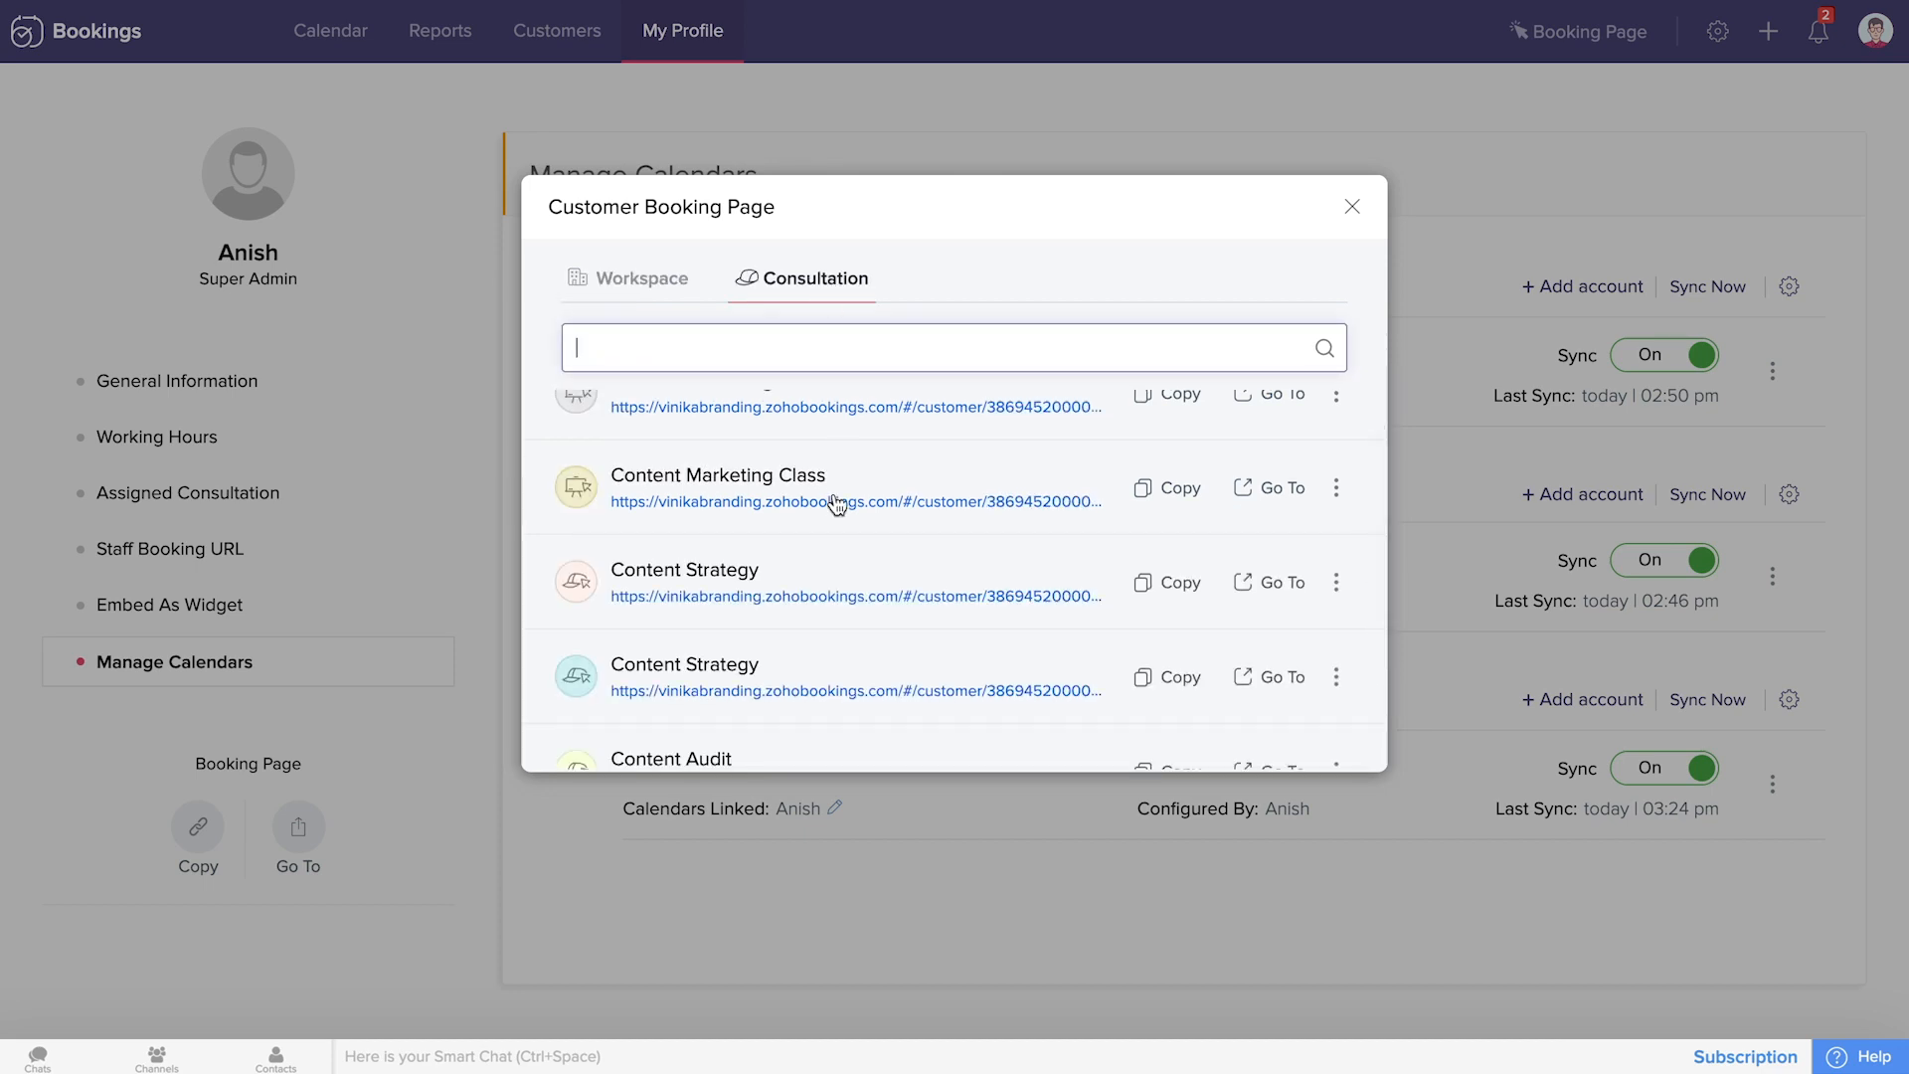
scroll(781, 591, down, 2)
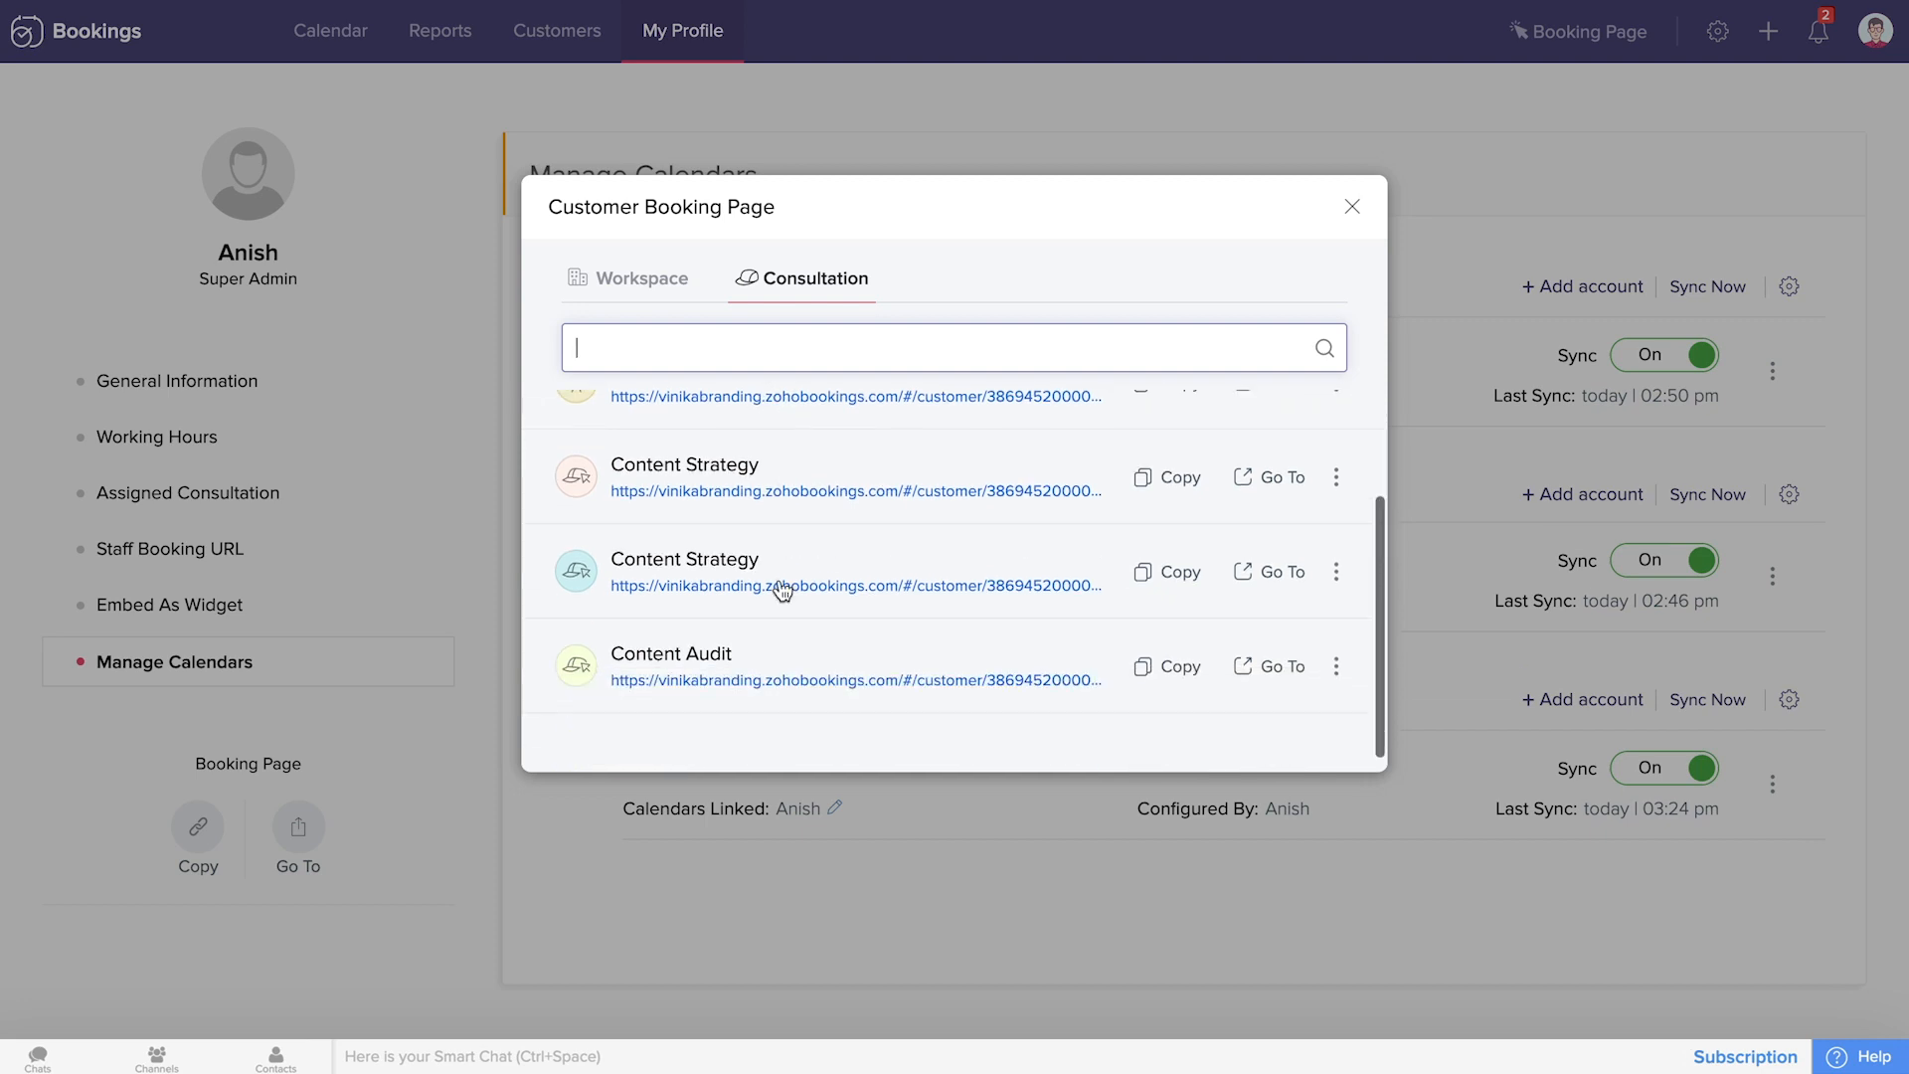
click(733, 682)
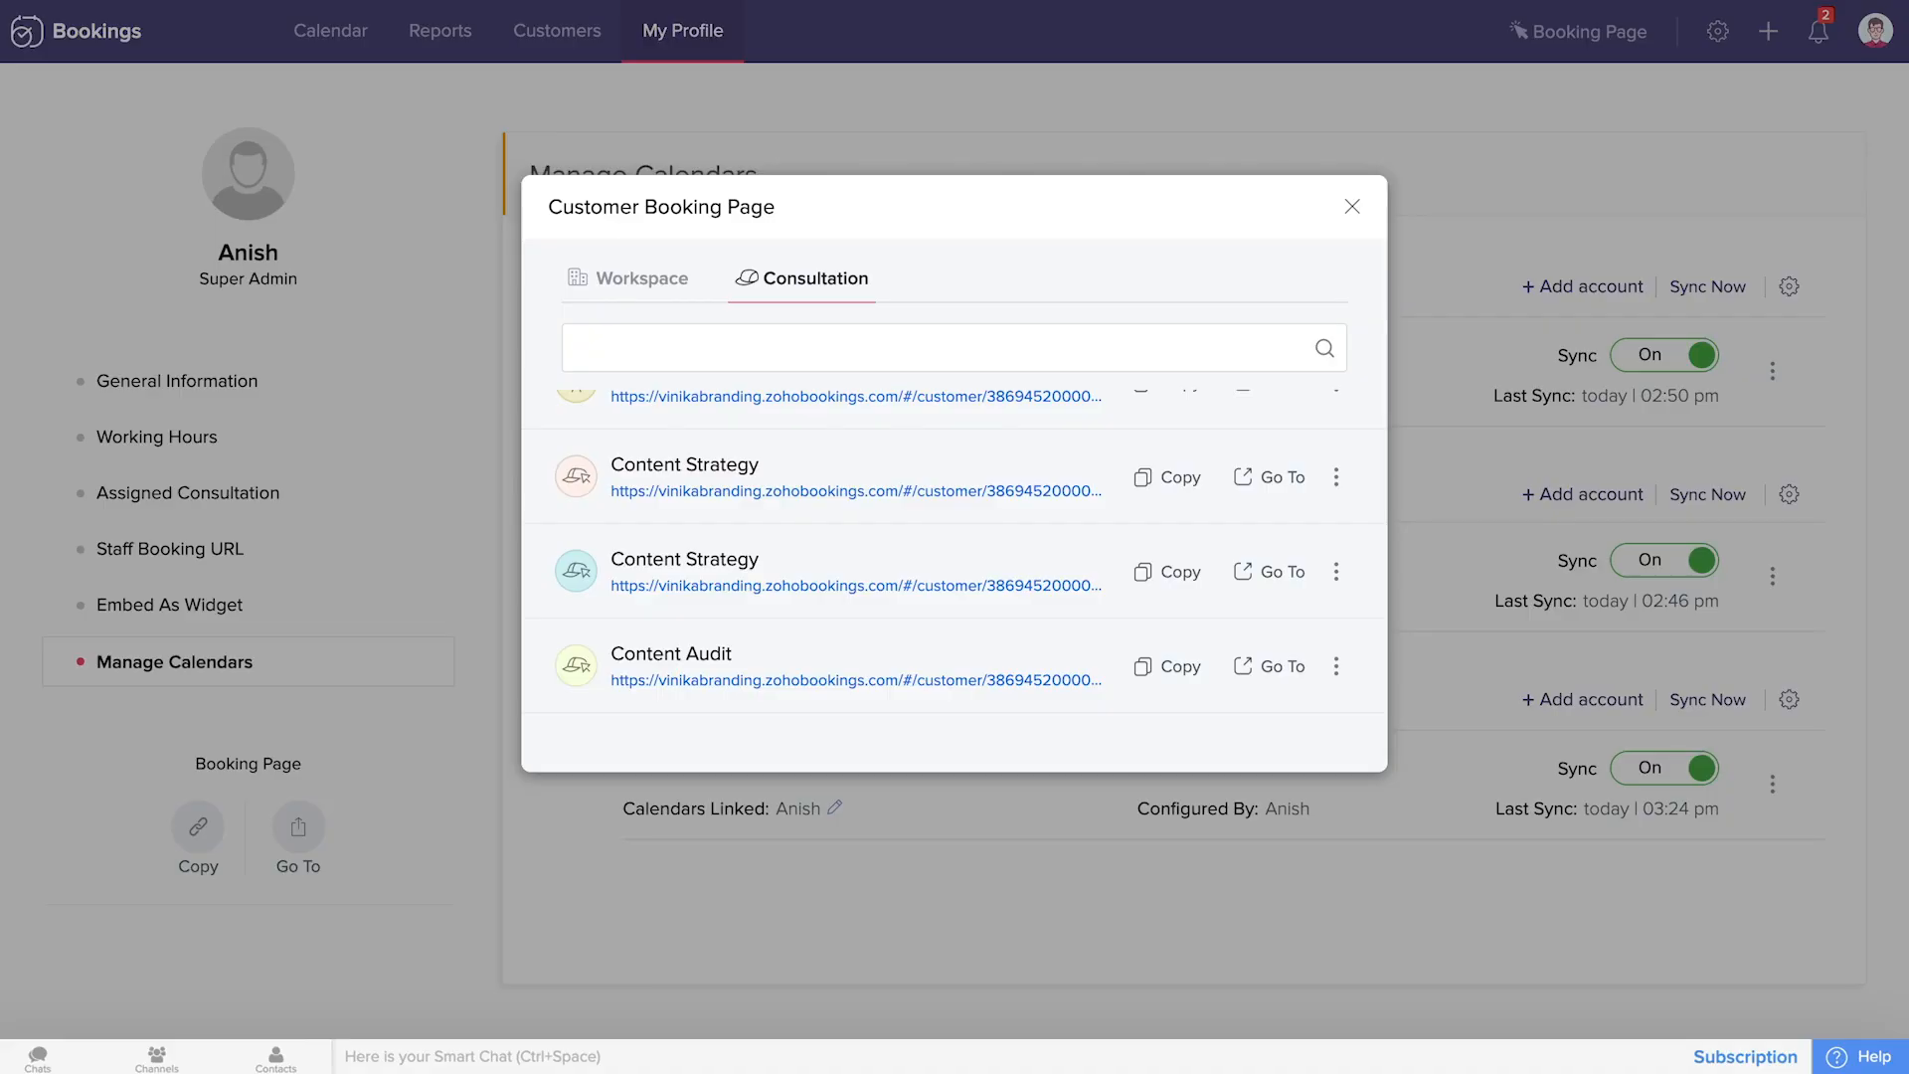
scroll(903, 503, up, 2)
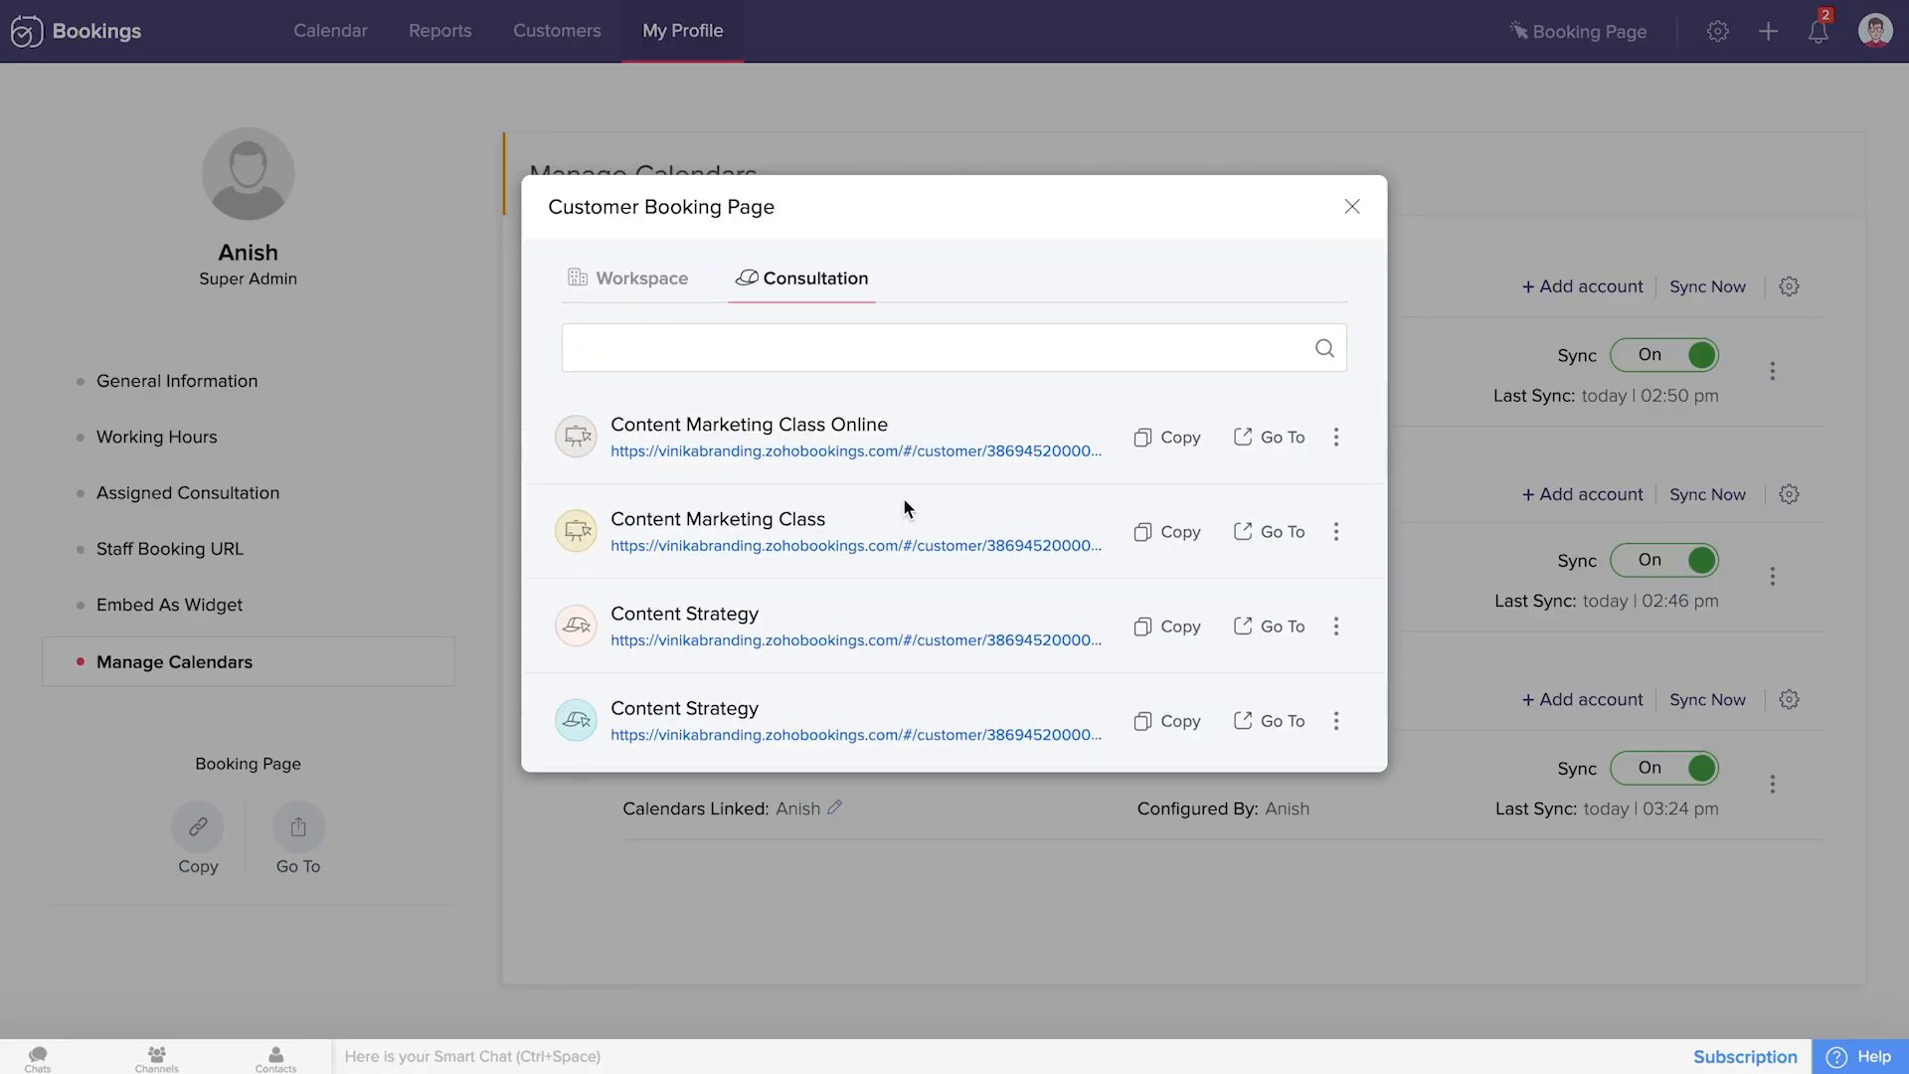
click(1337, 443)
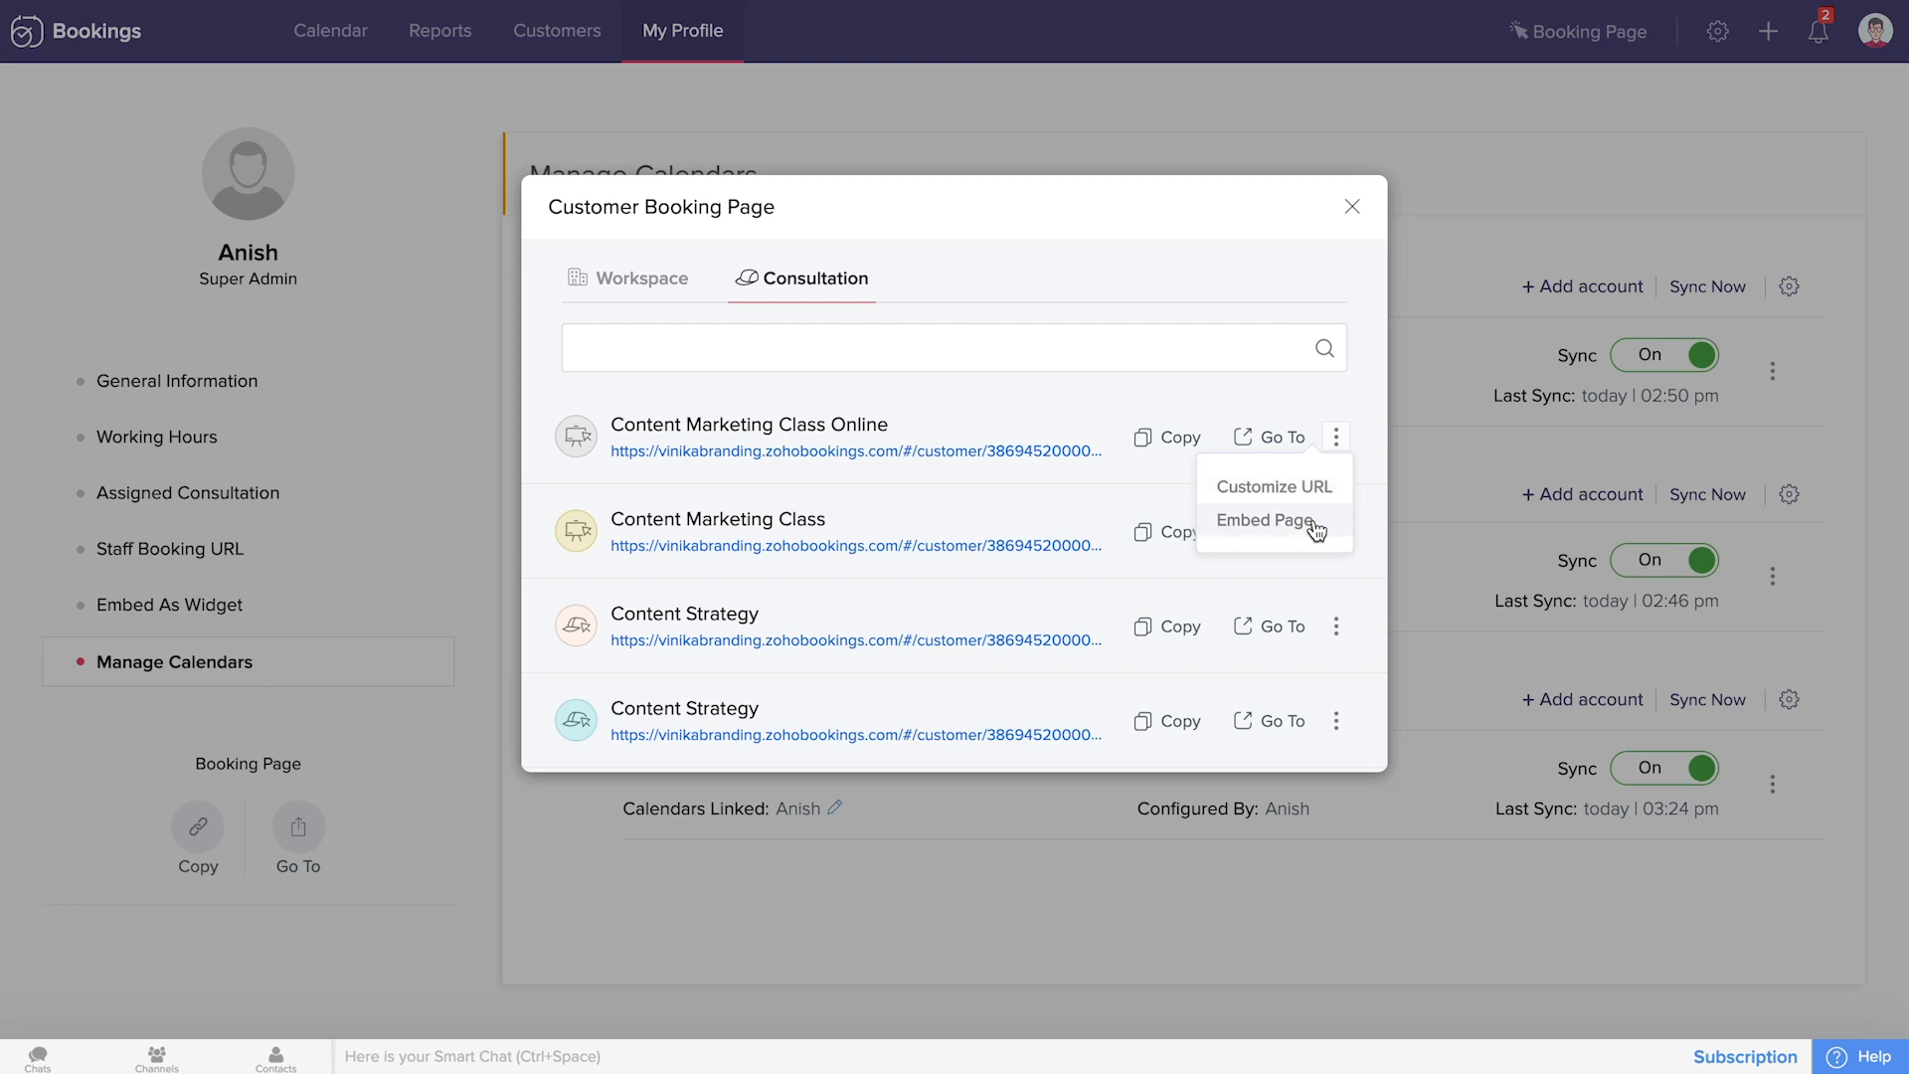
click(1350, 207)
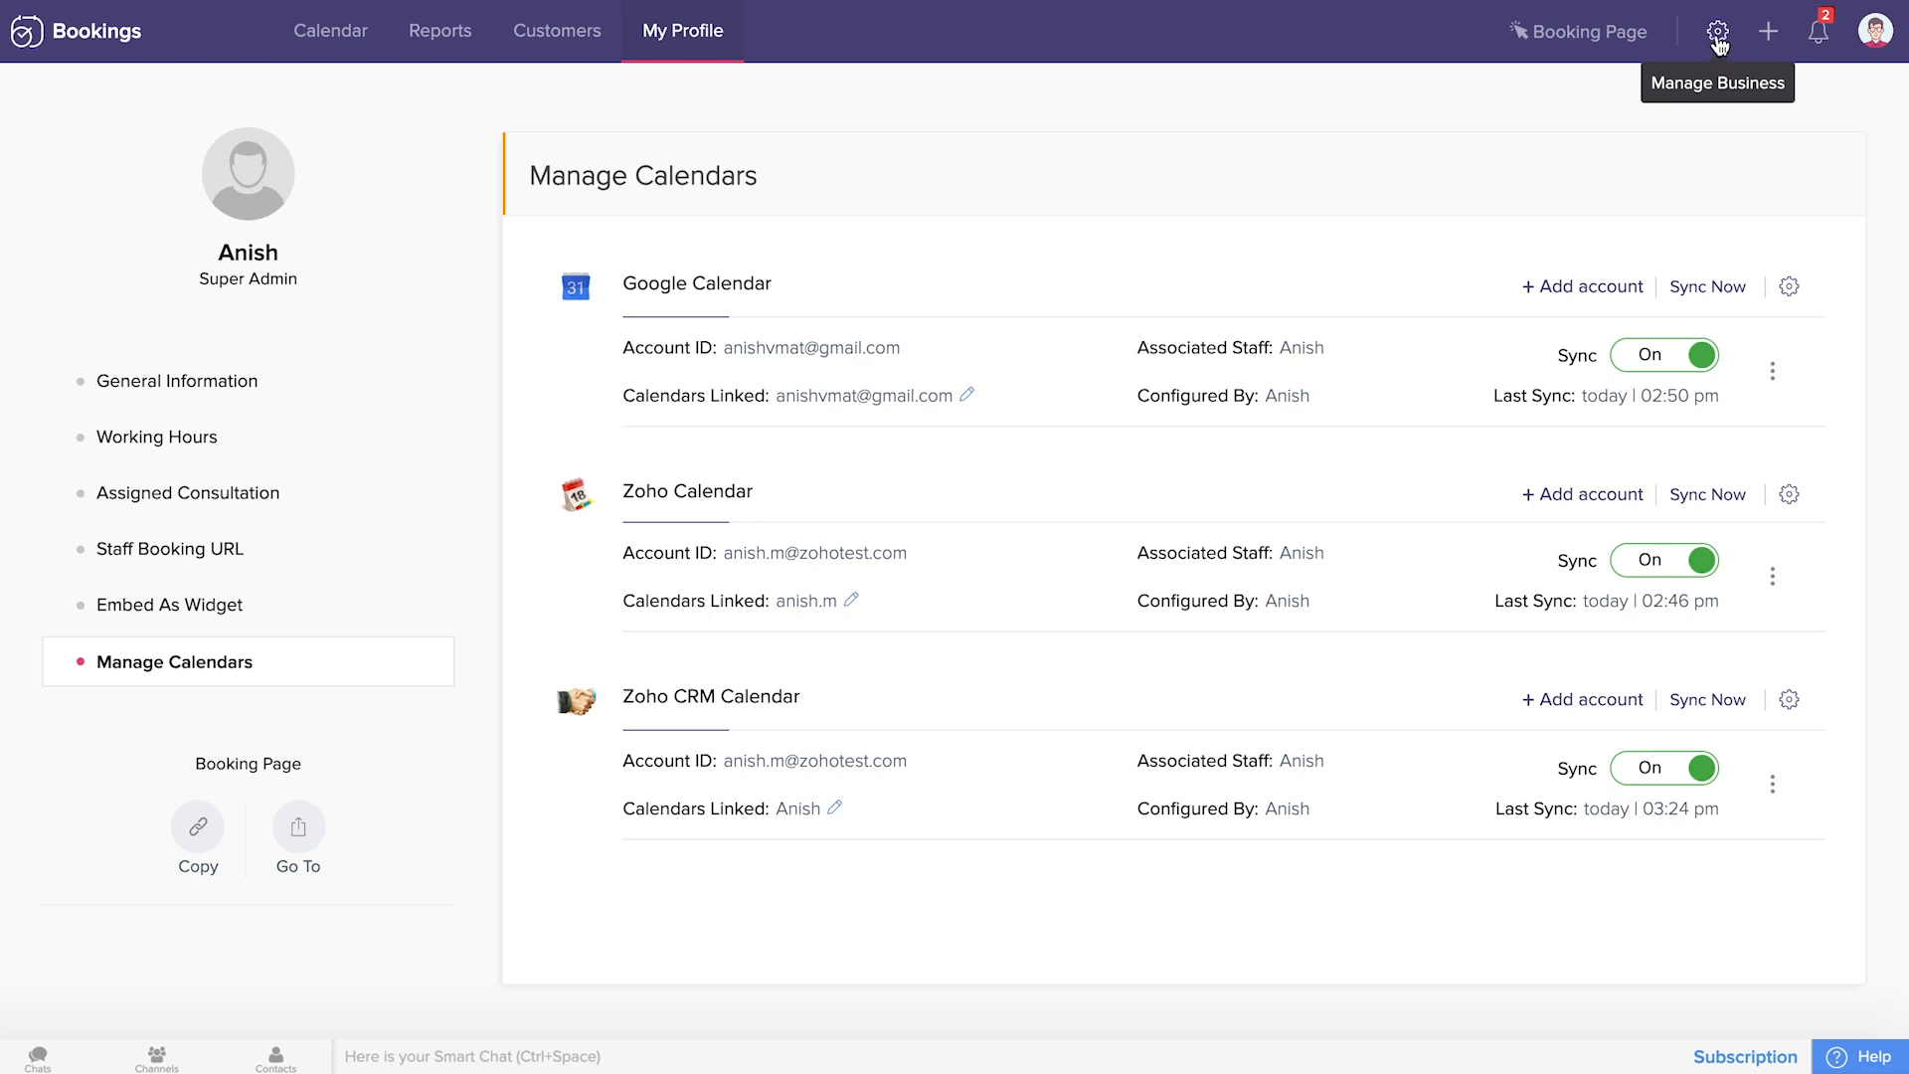
Check which kinds of items can be added from the quick-create options, dismiss them, and open the business management settings.
click(1771, 35)
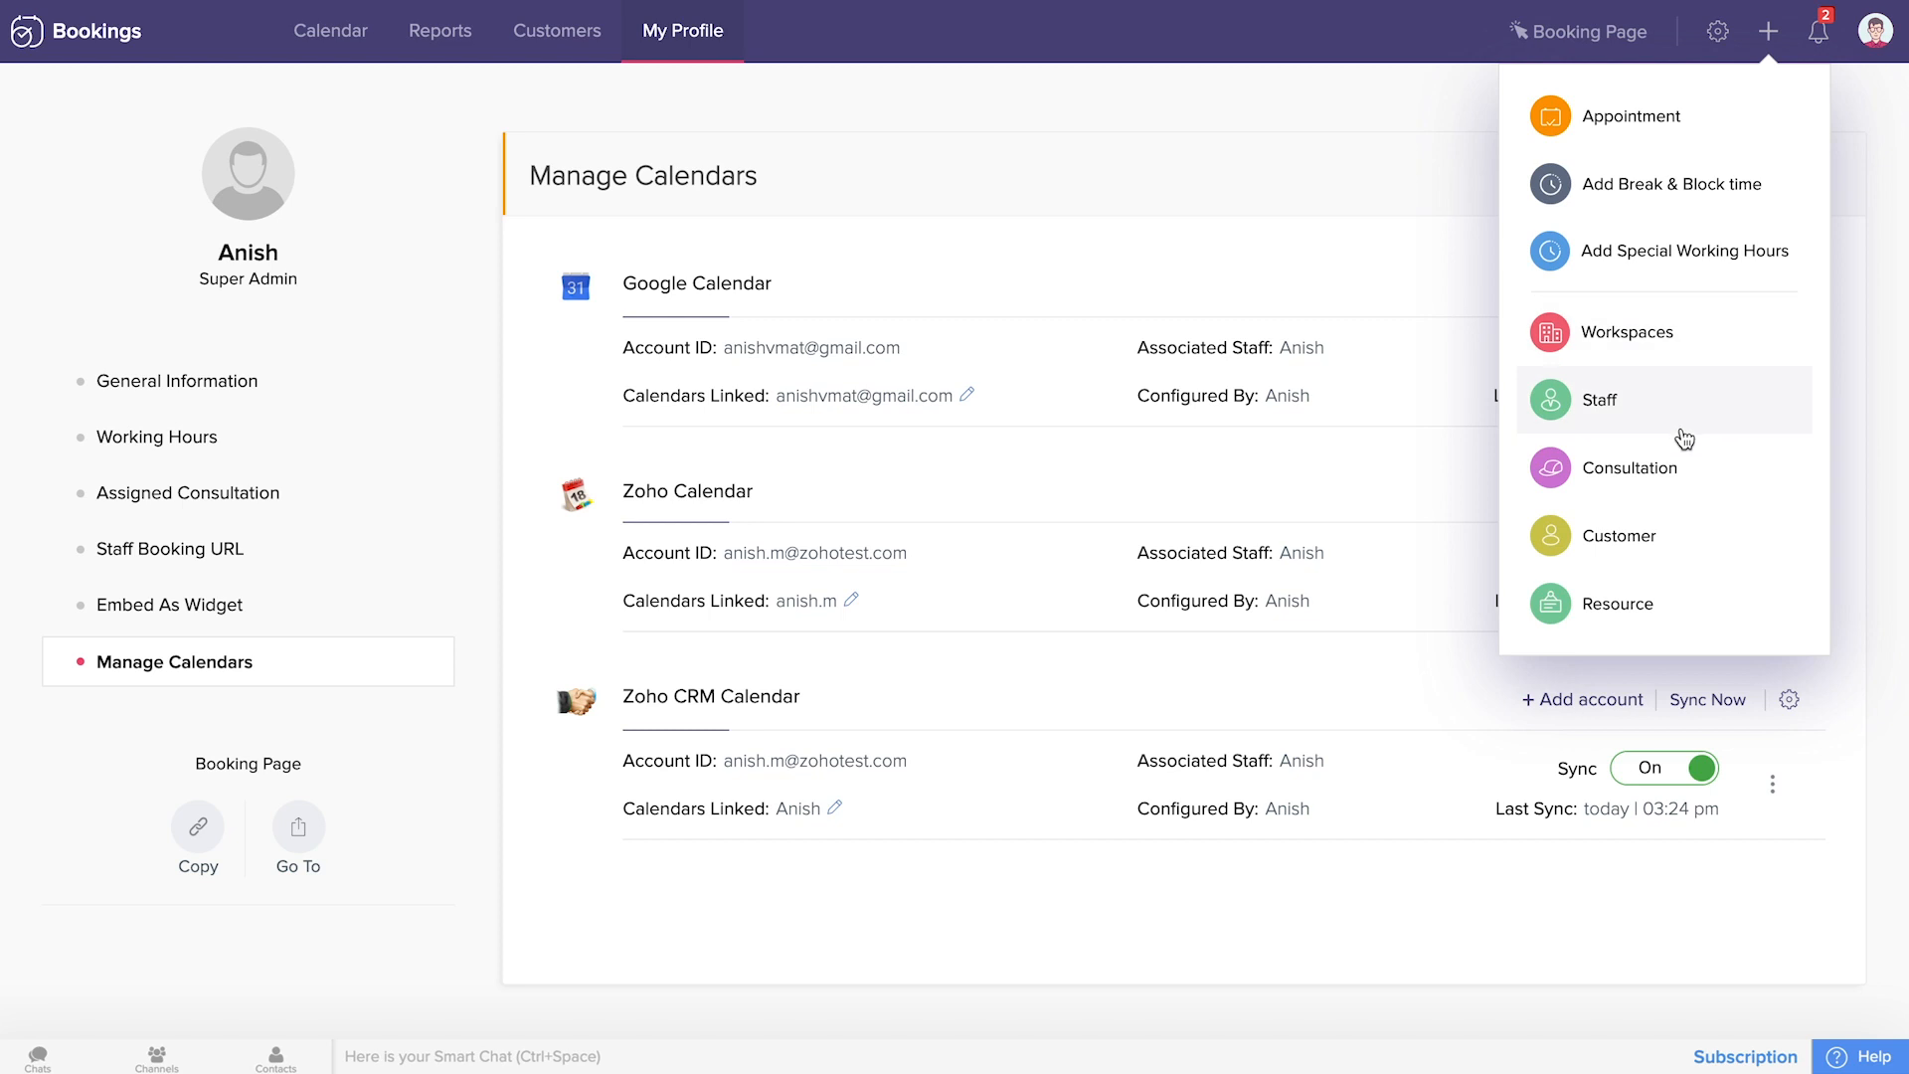
click(1351, 302)
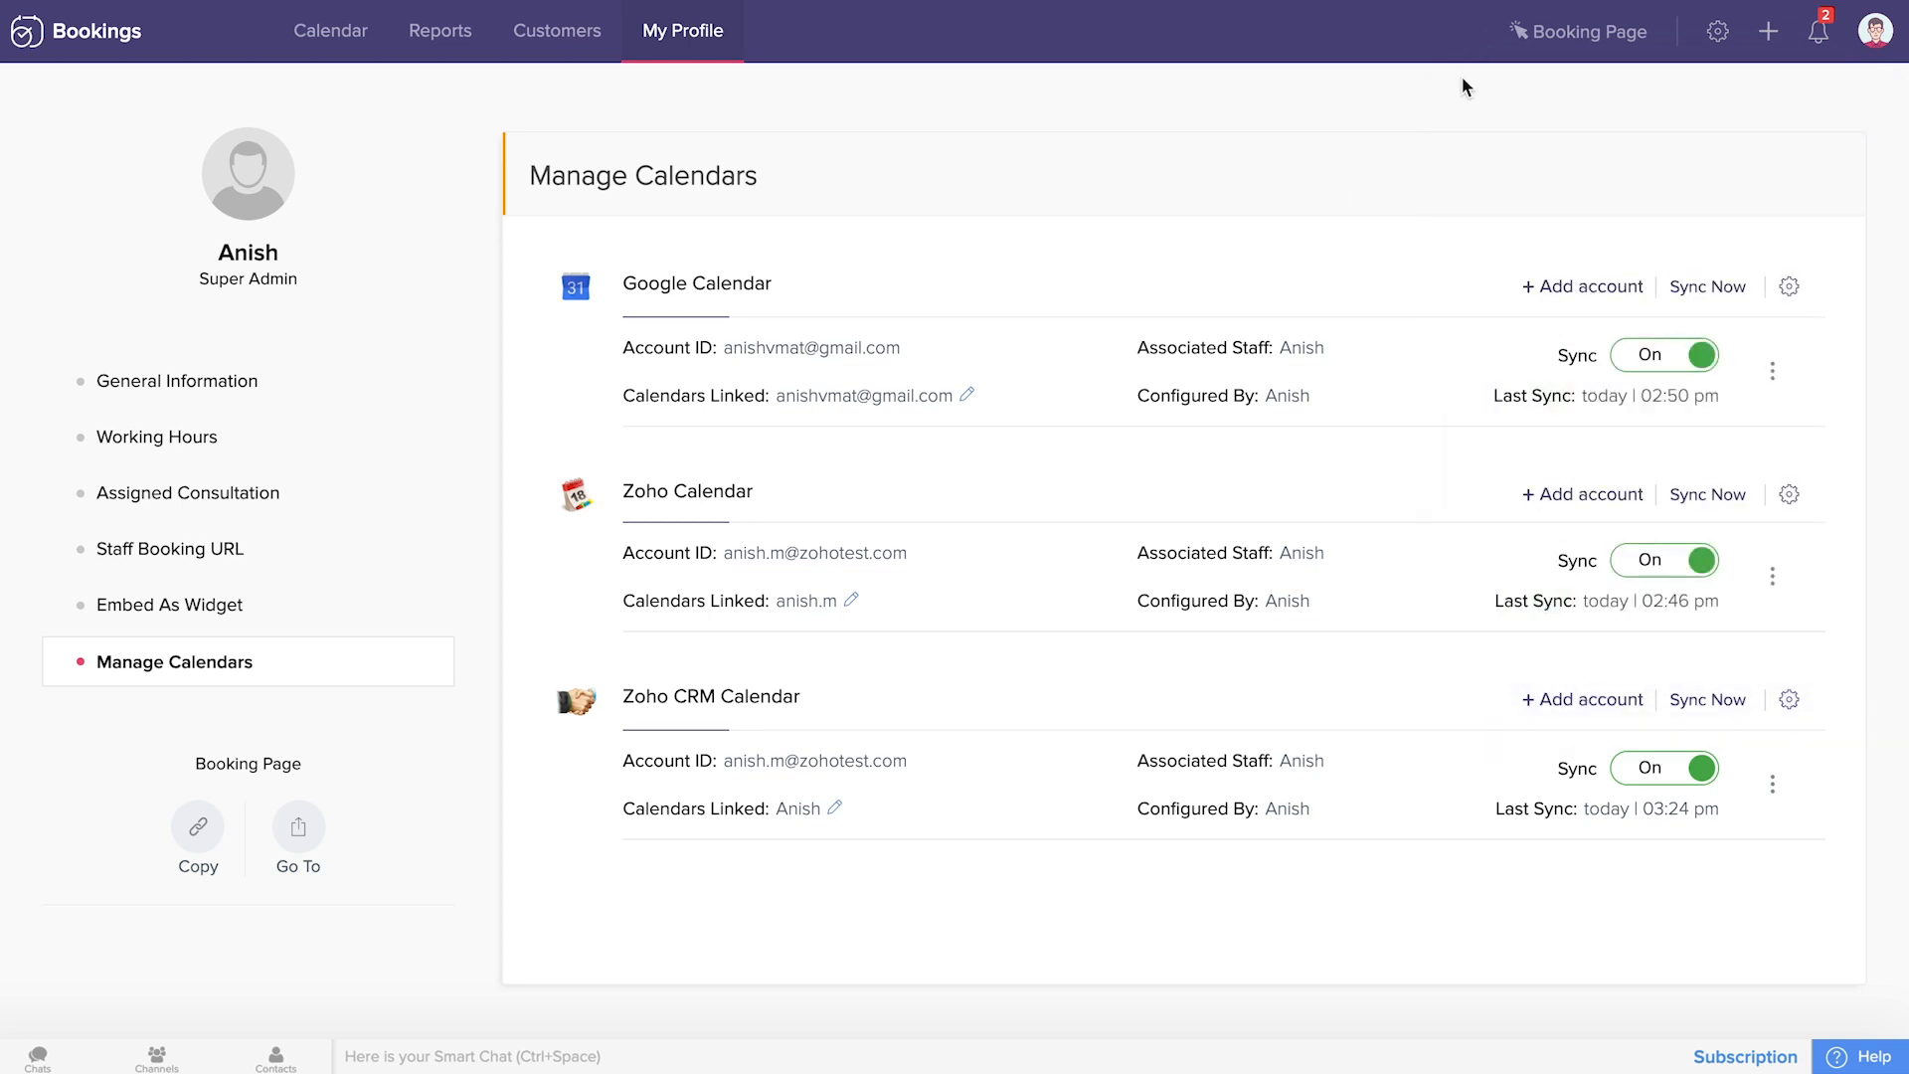
click(1714, 38)
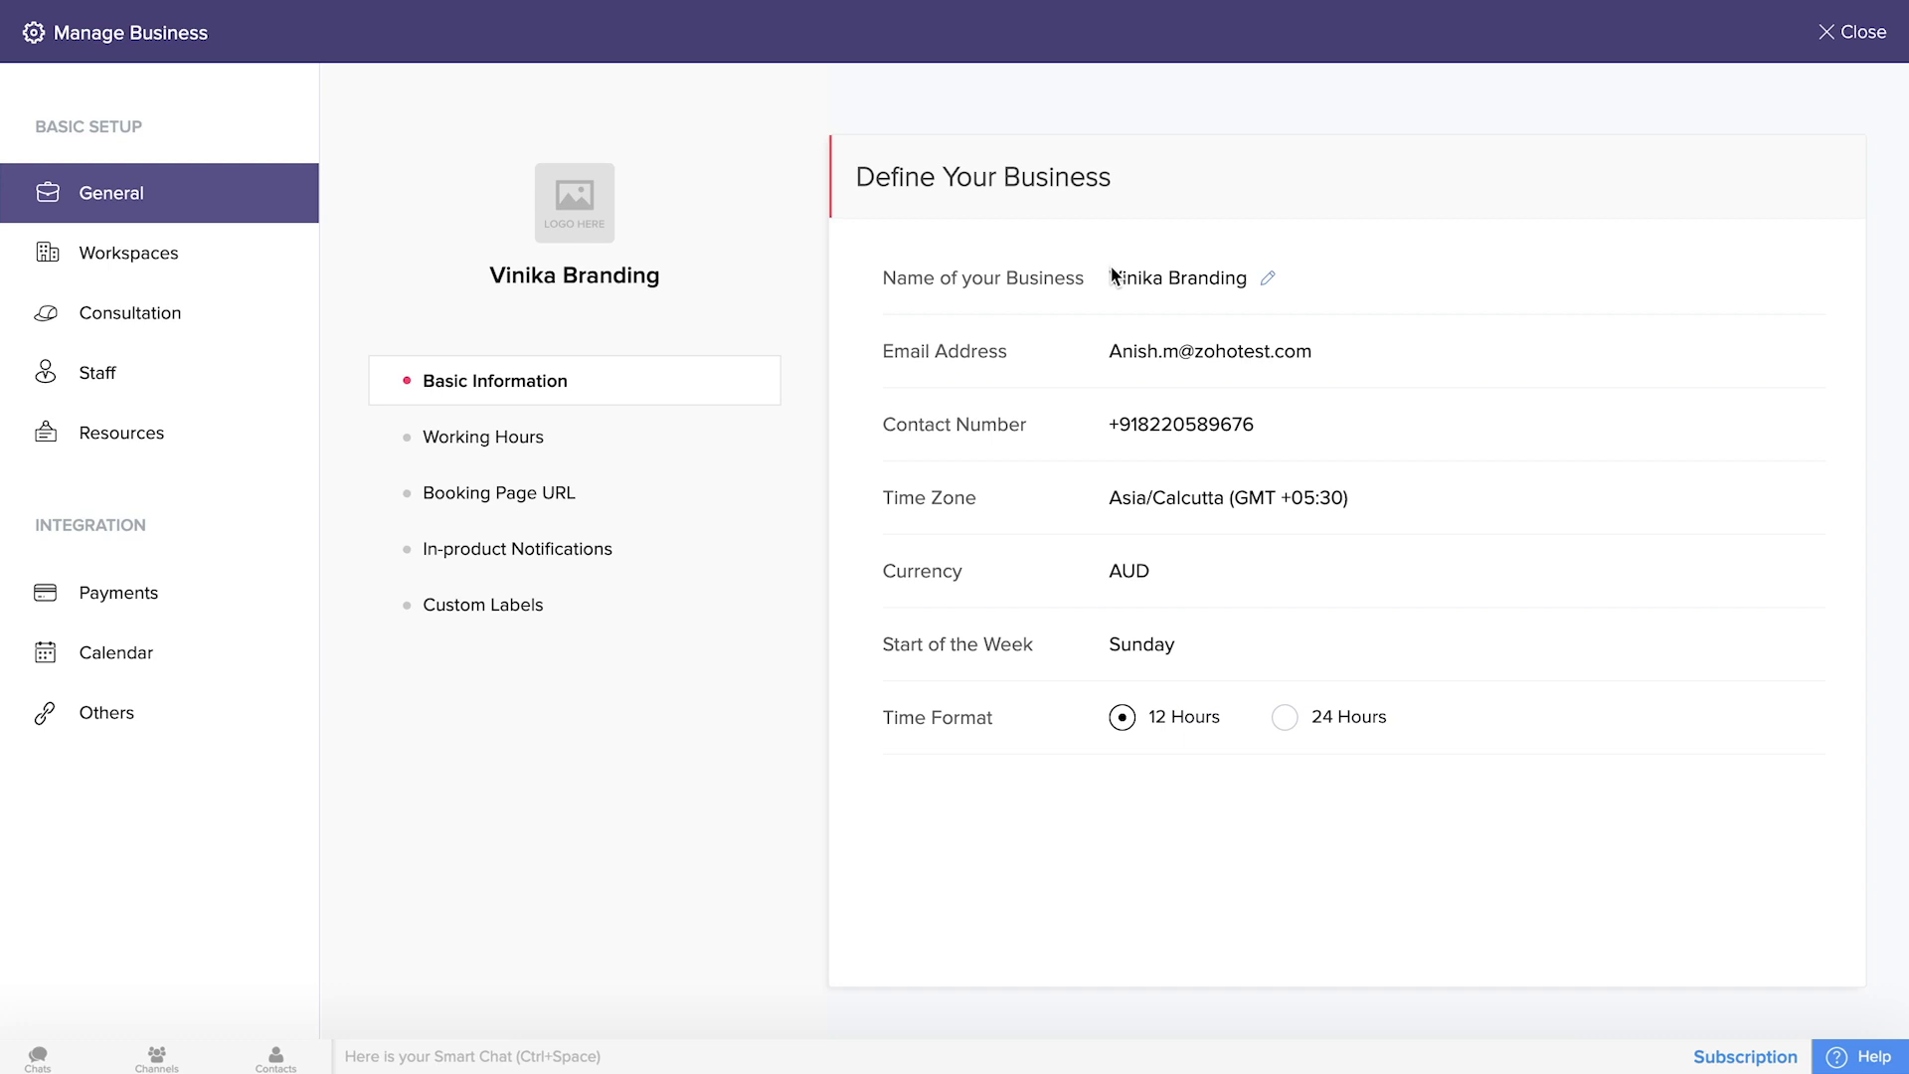
Review the business working hours, booking page URL, in-product notifications and custom labels, leaving the singular service label as it is.
click(560, 455)
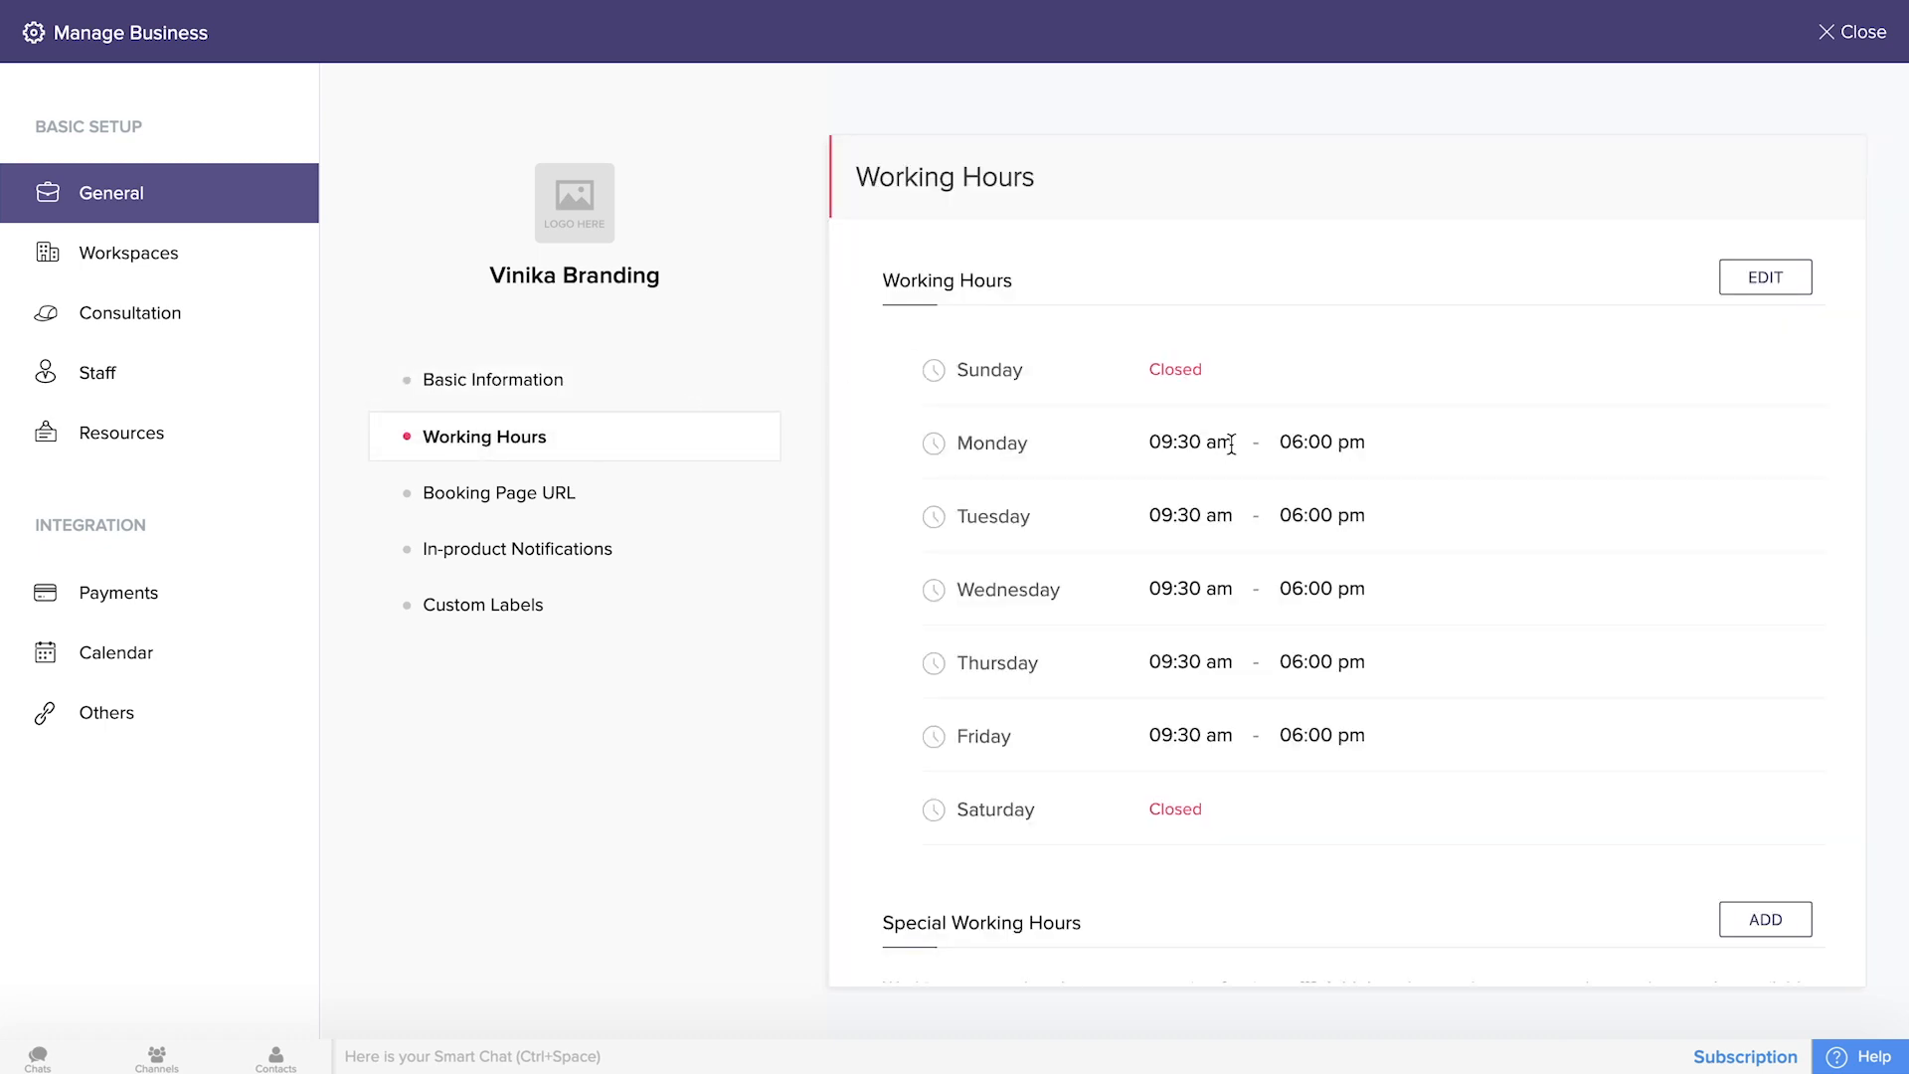
scroll(1419, 563, down, 3)
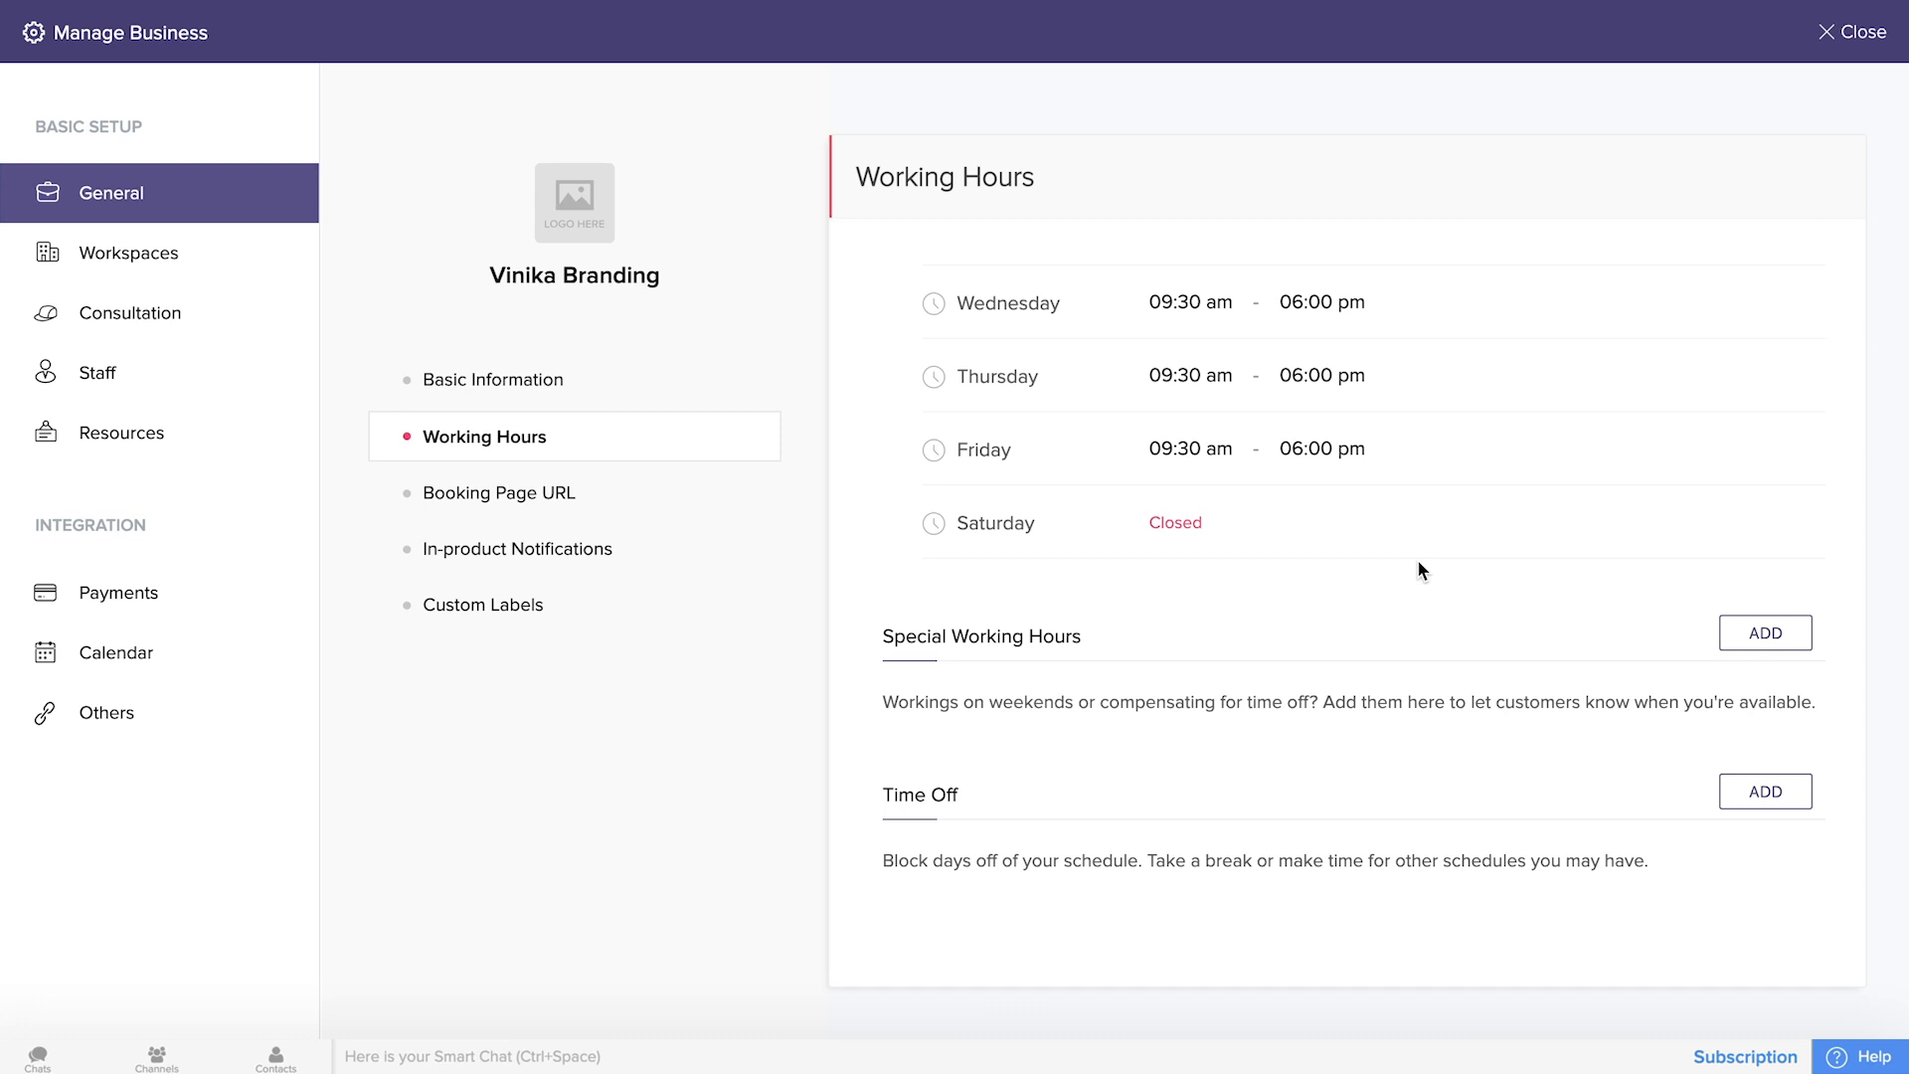
click(549, 491)
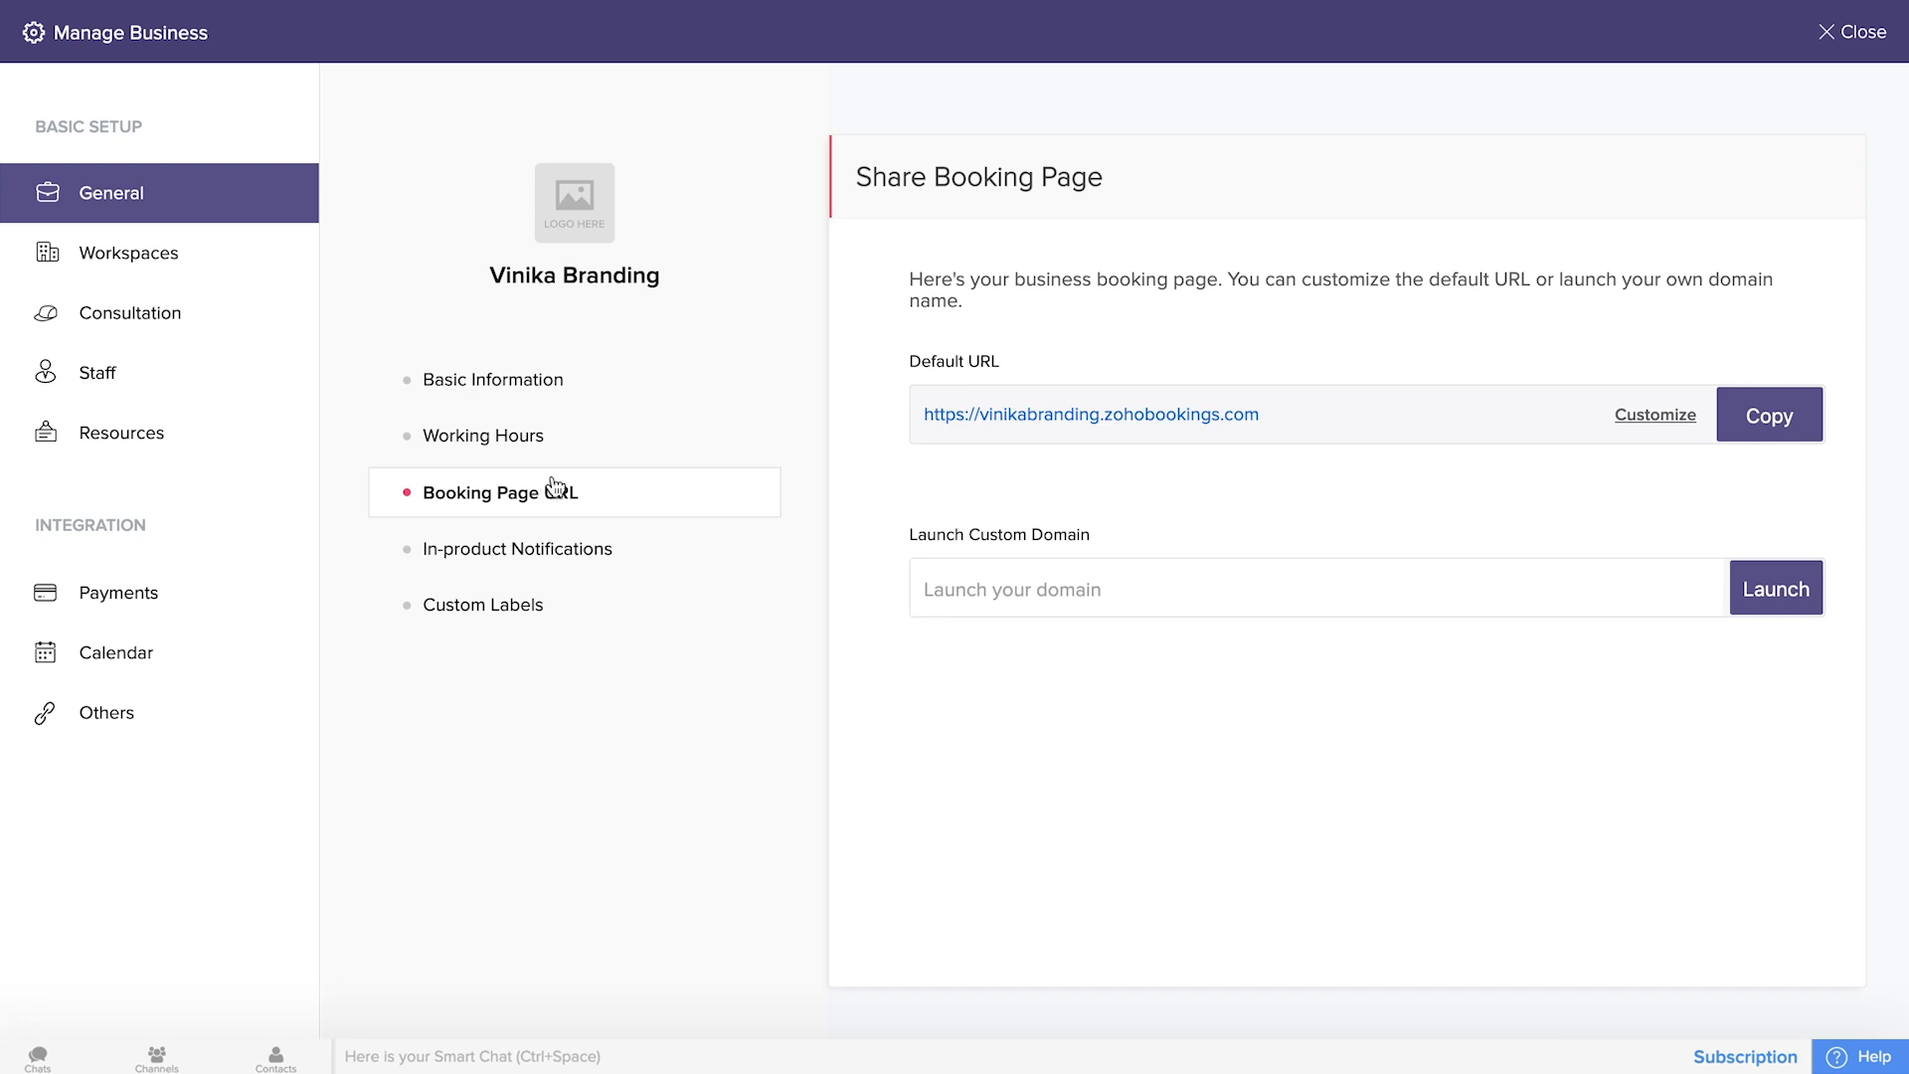
click(591, 558)
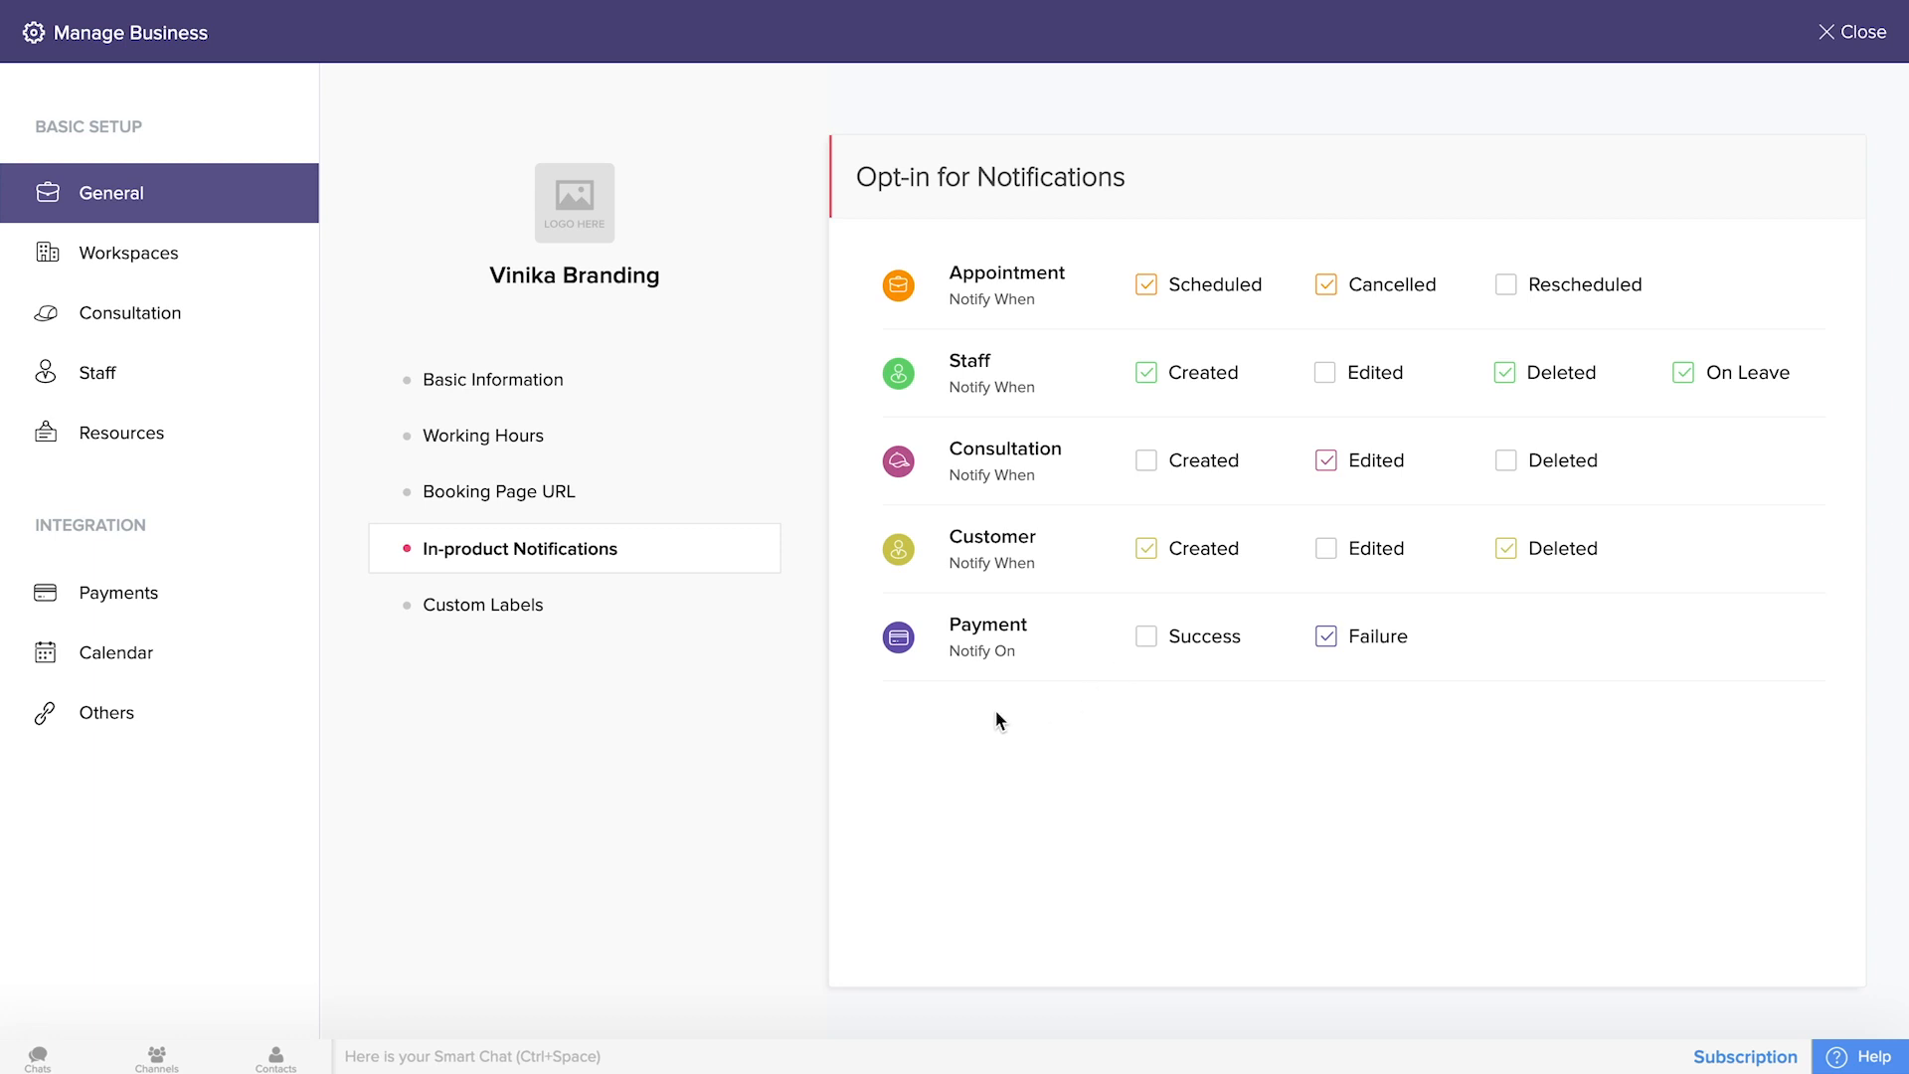
click(517, 614)
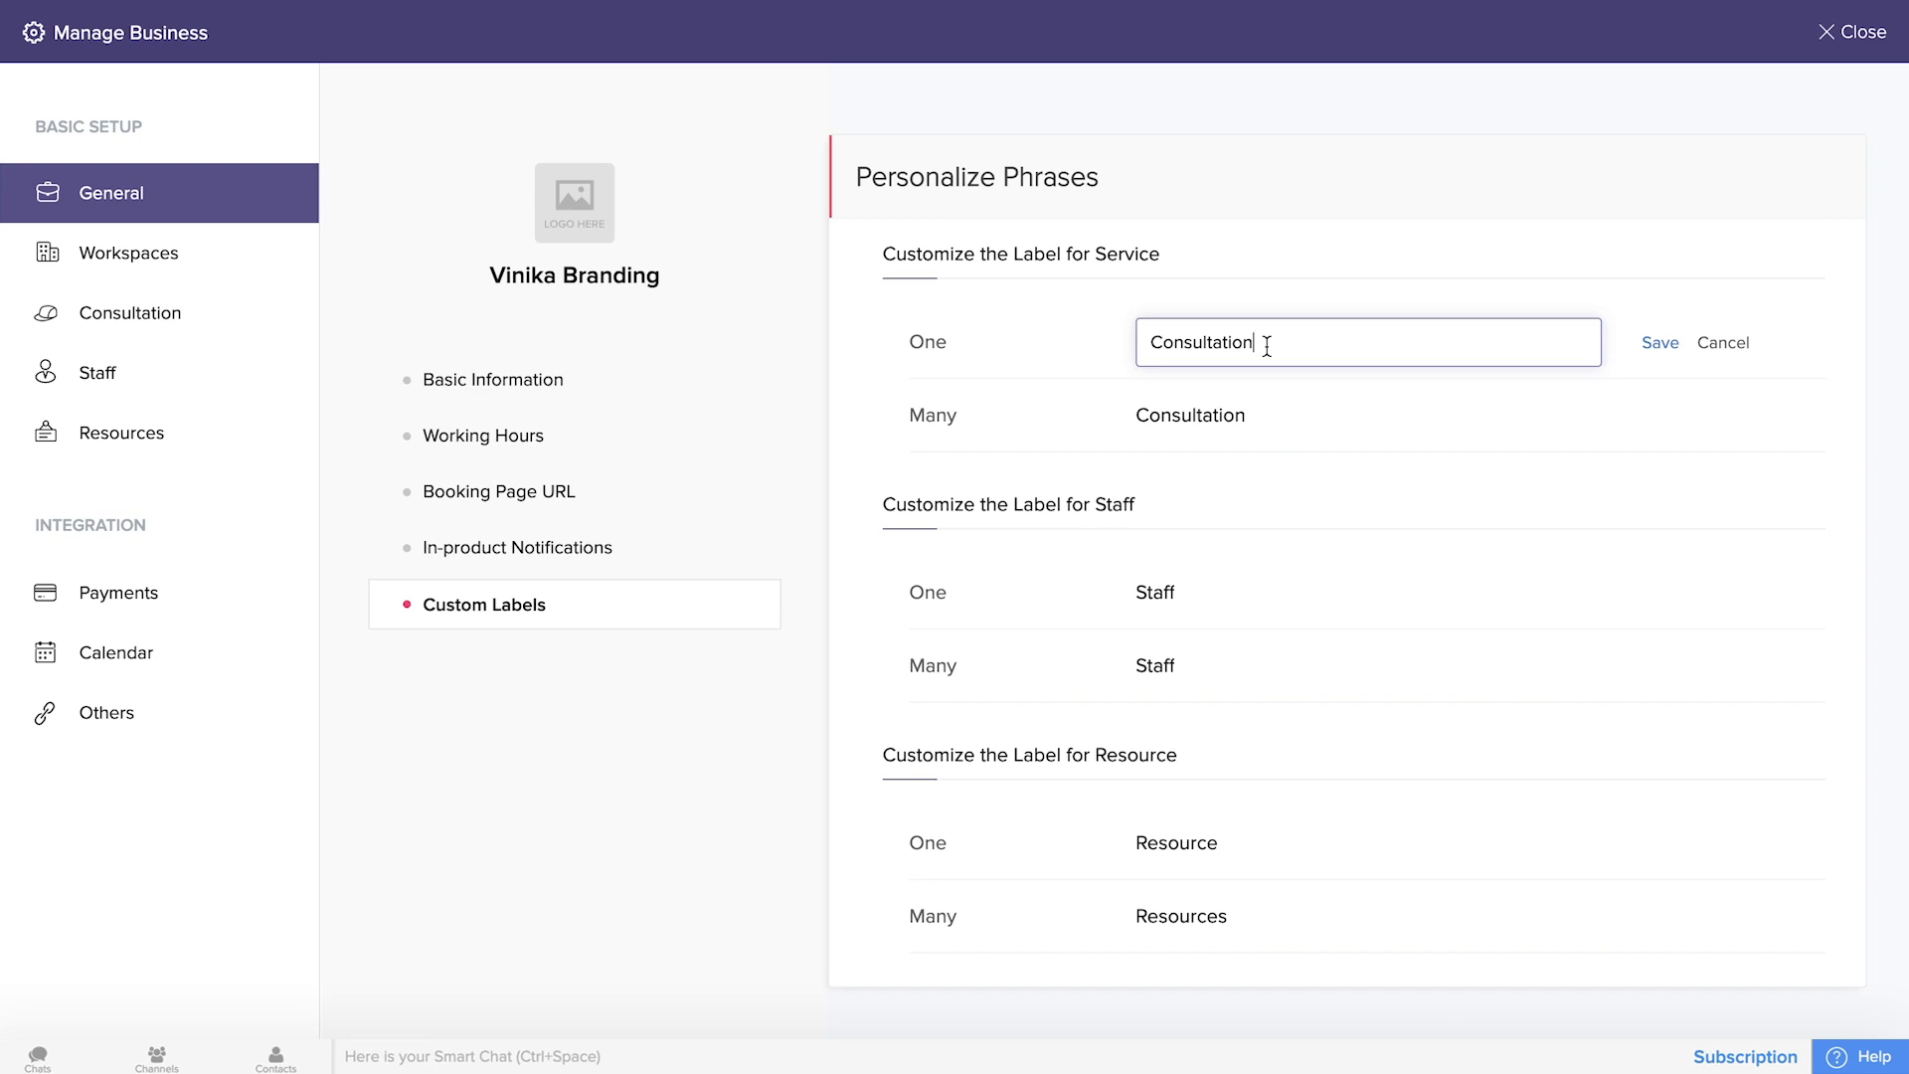
click(1333, 254)
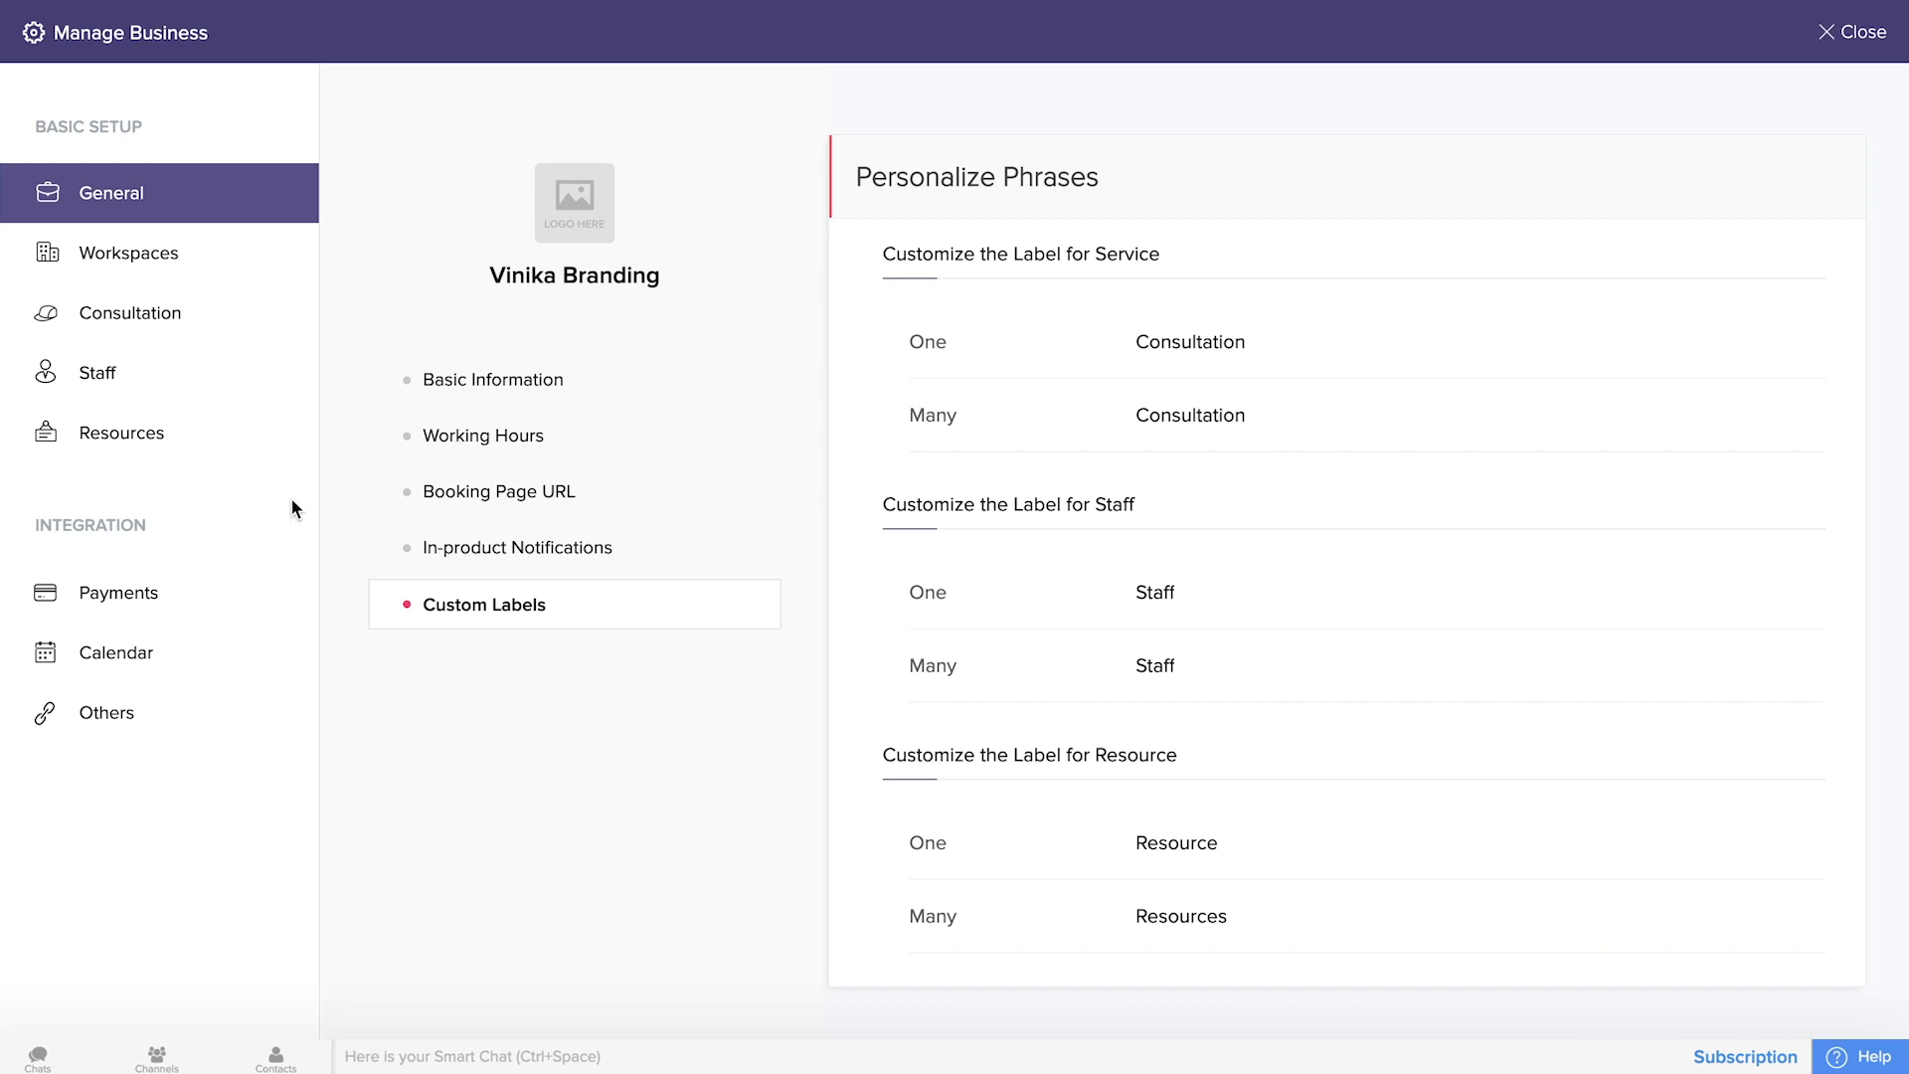
Add a new workspace named Vinika Branding USA and save it.
click(183, 258)
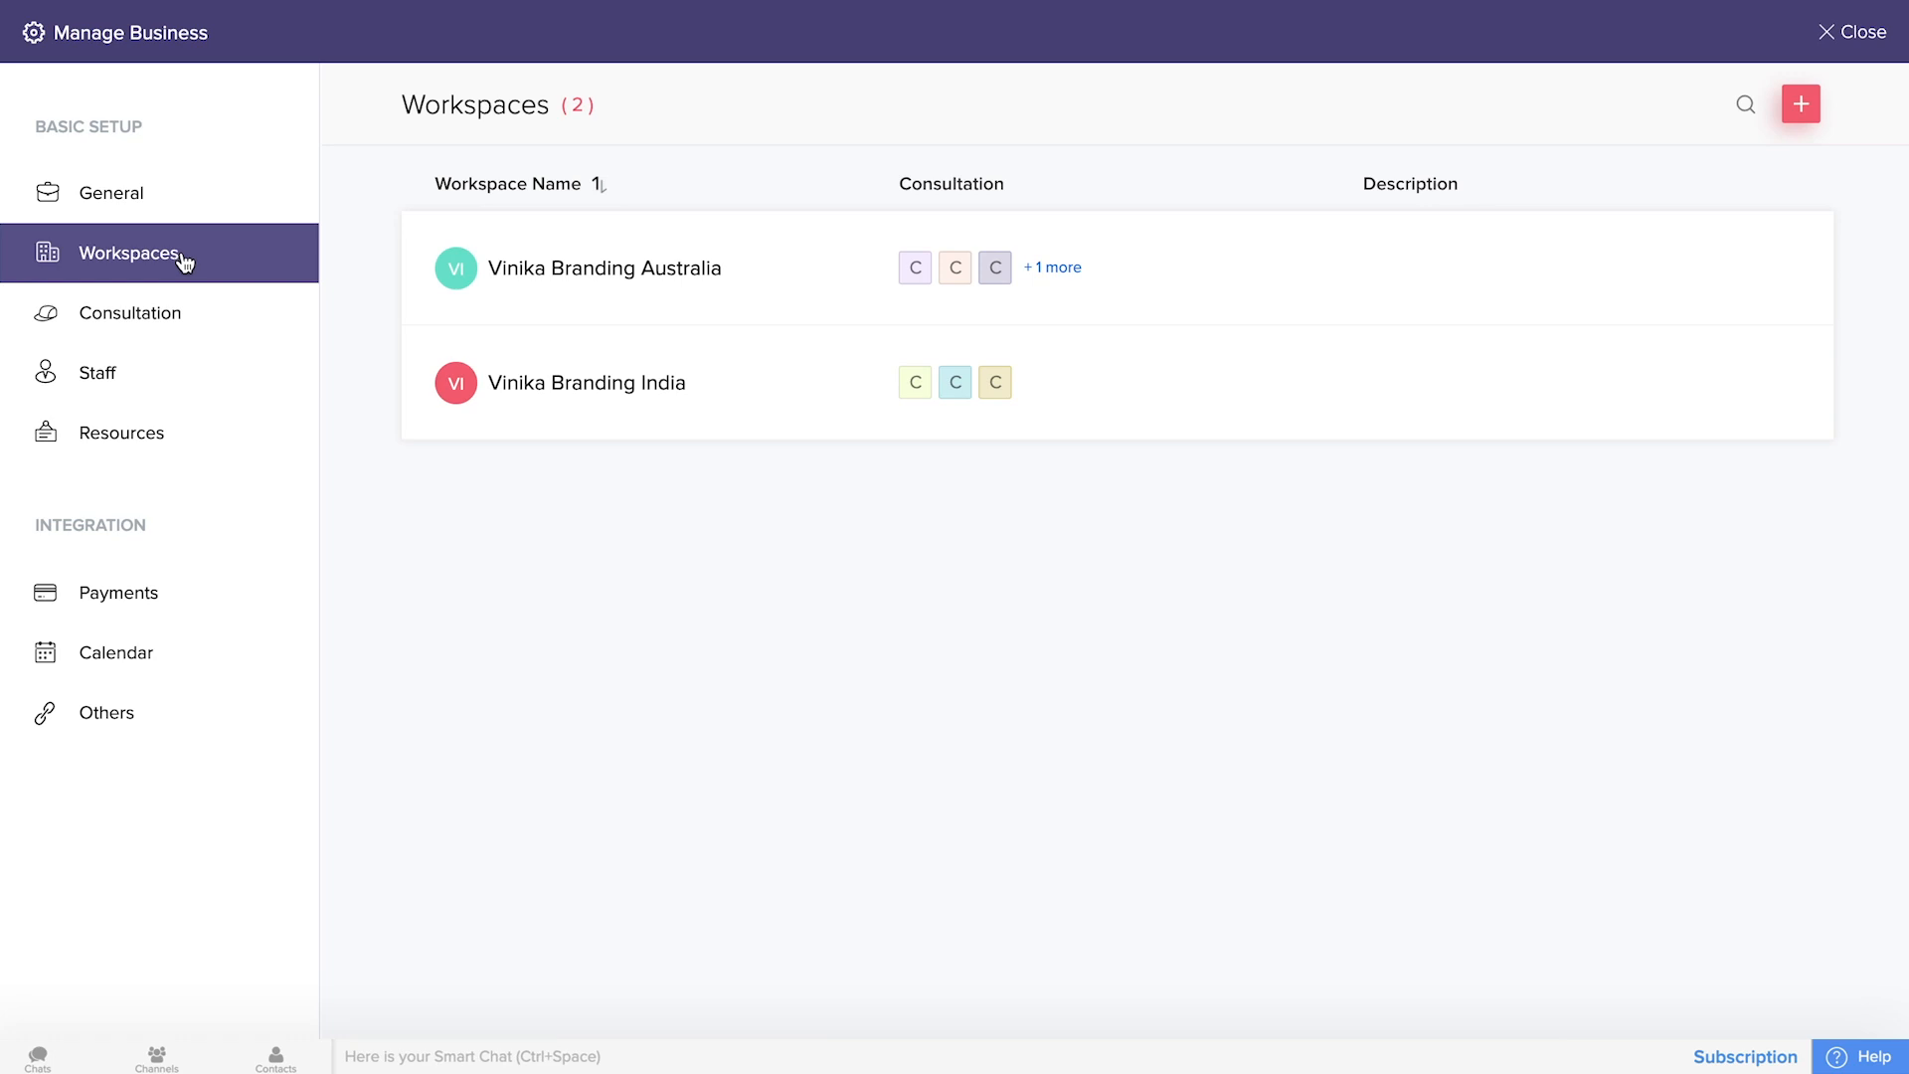
click(1803, 107)
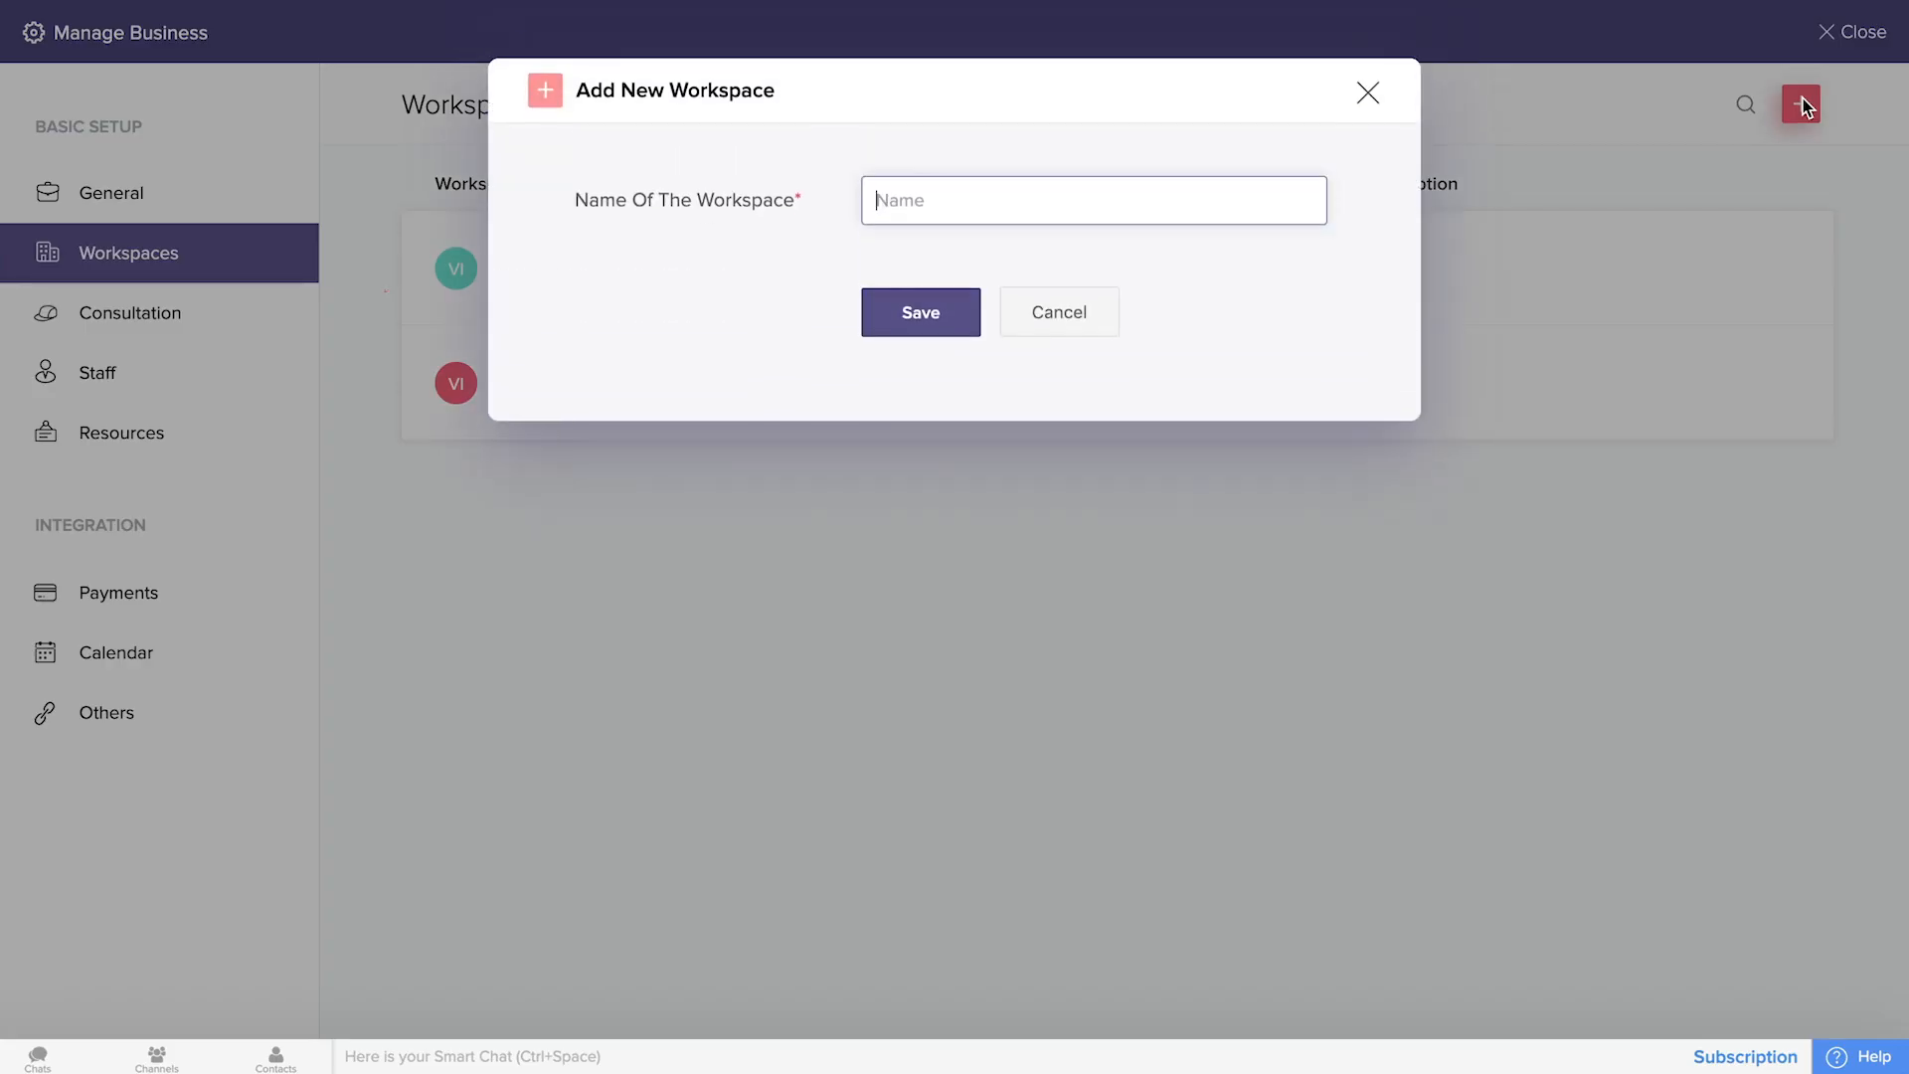
text(V)
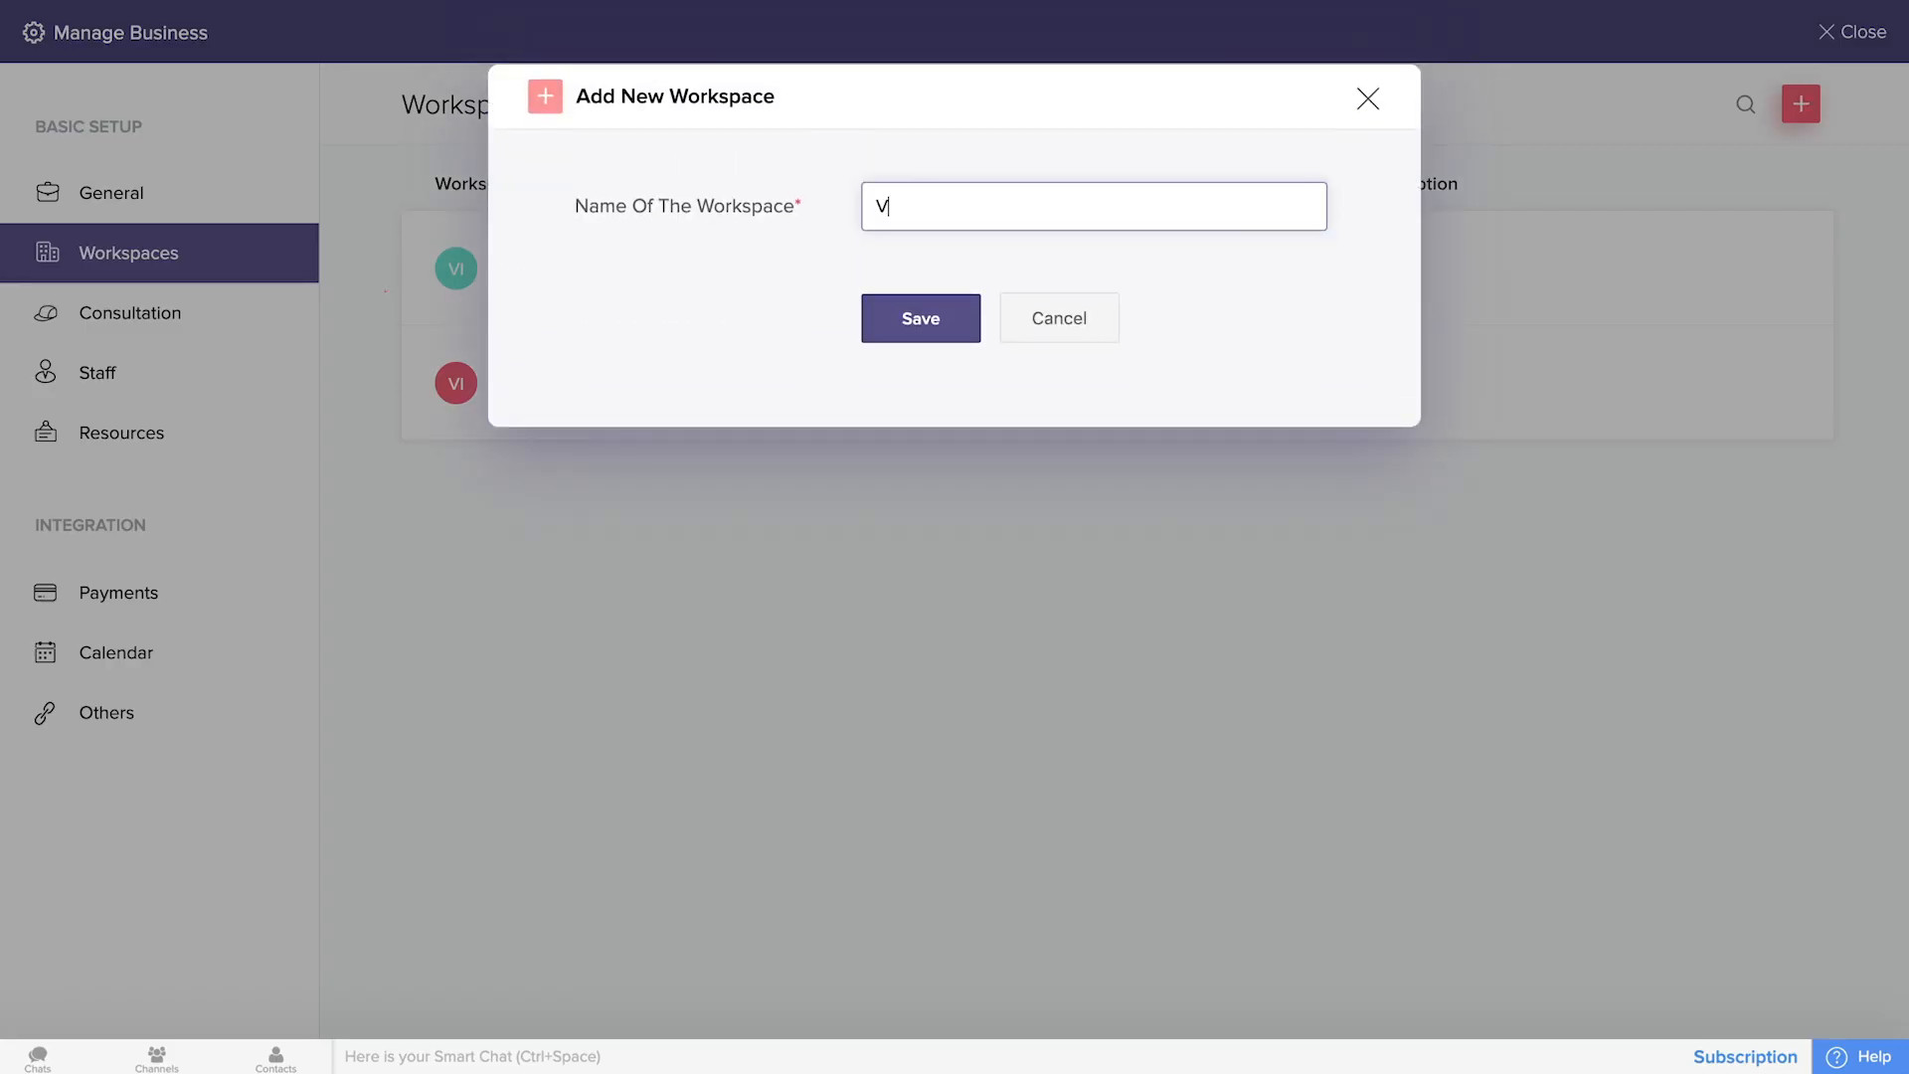
text(inika Branding USA)
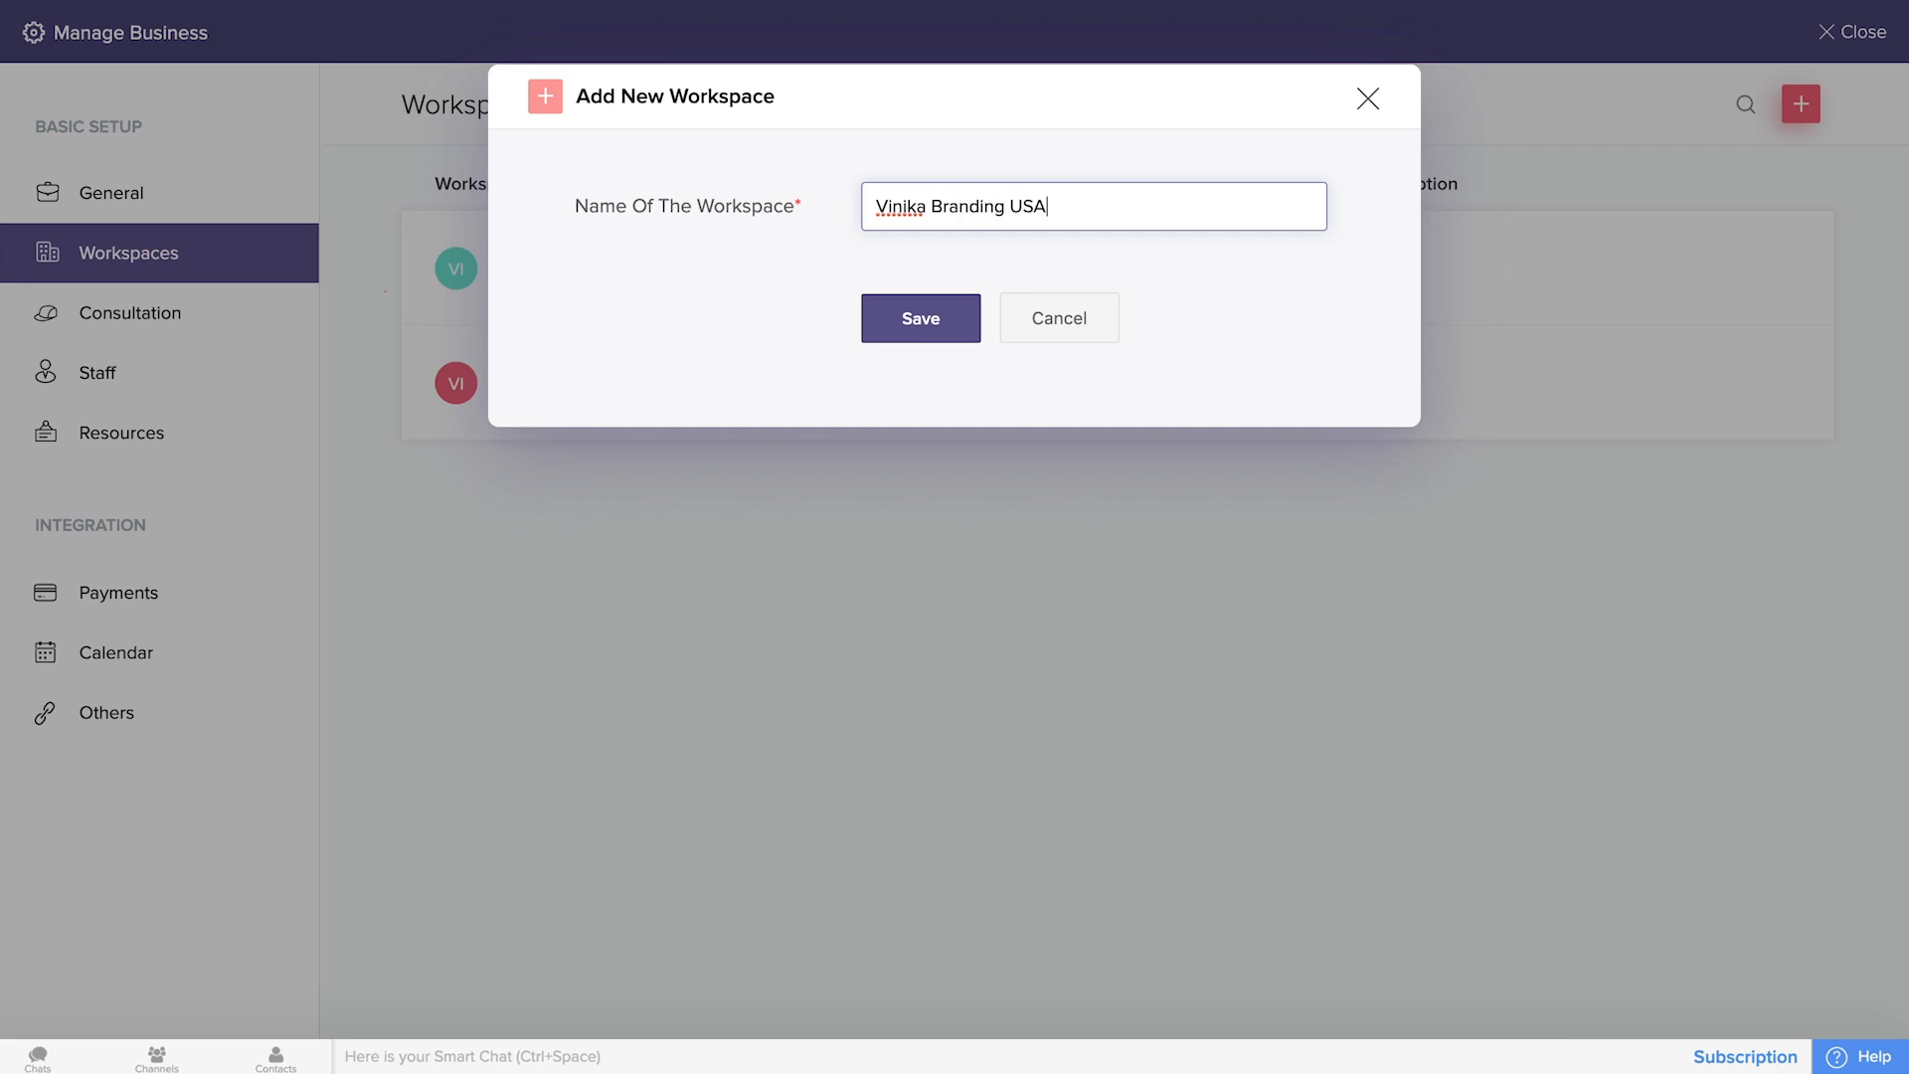
click(930, 328)
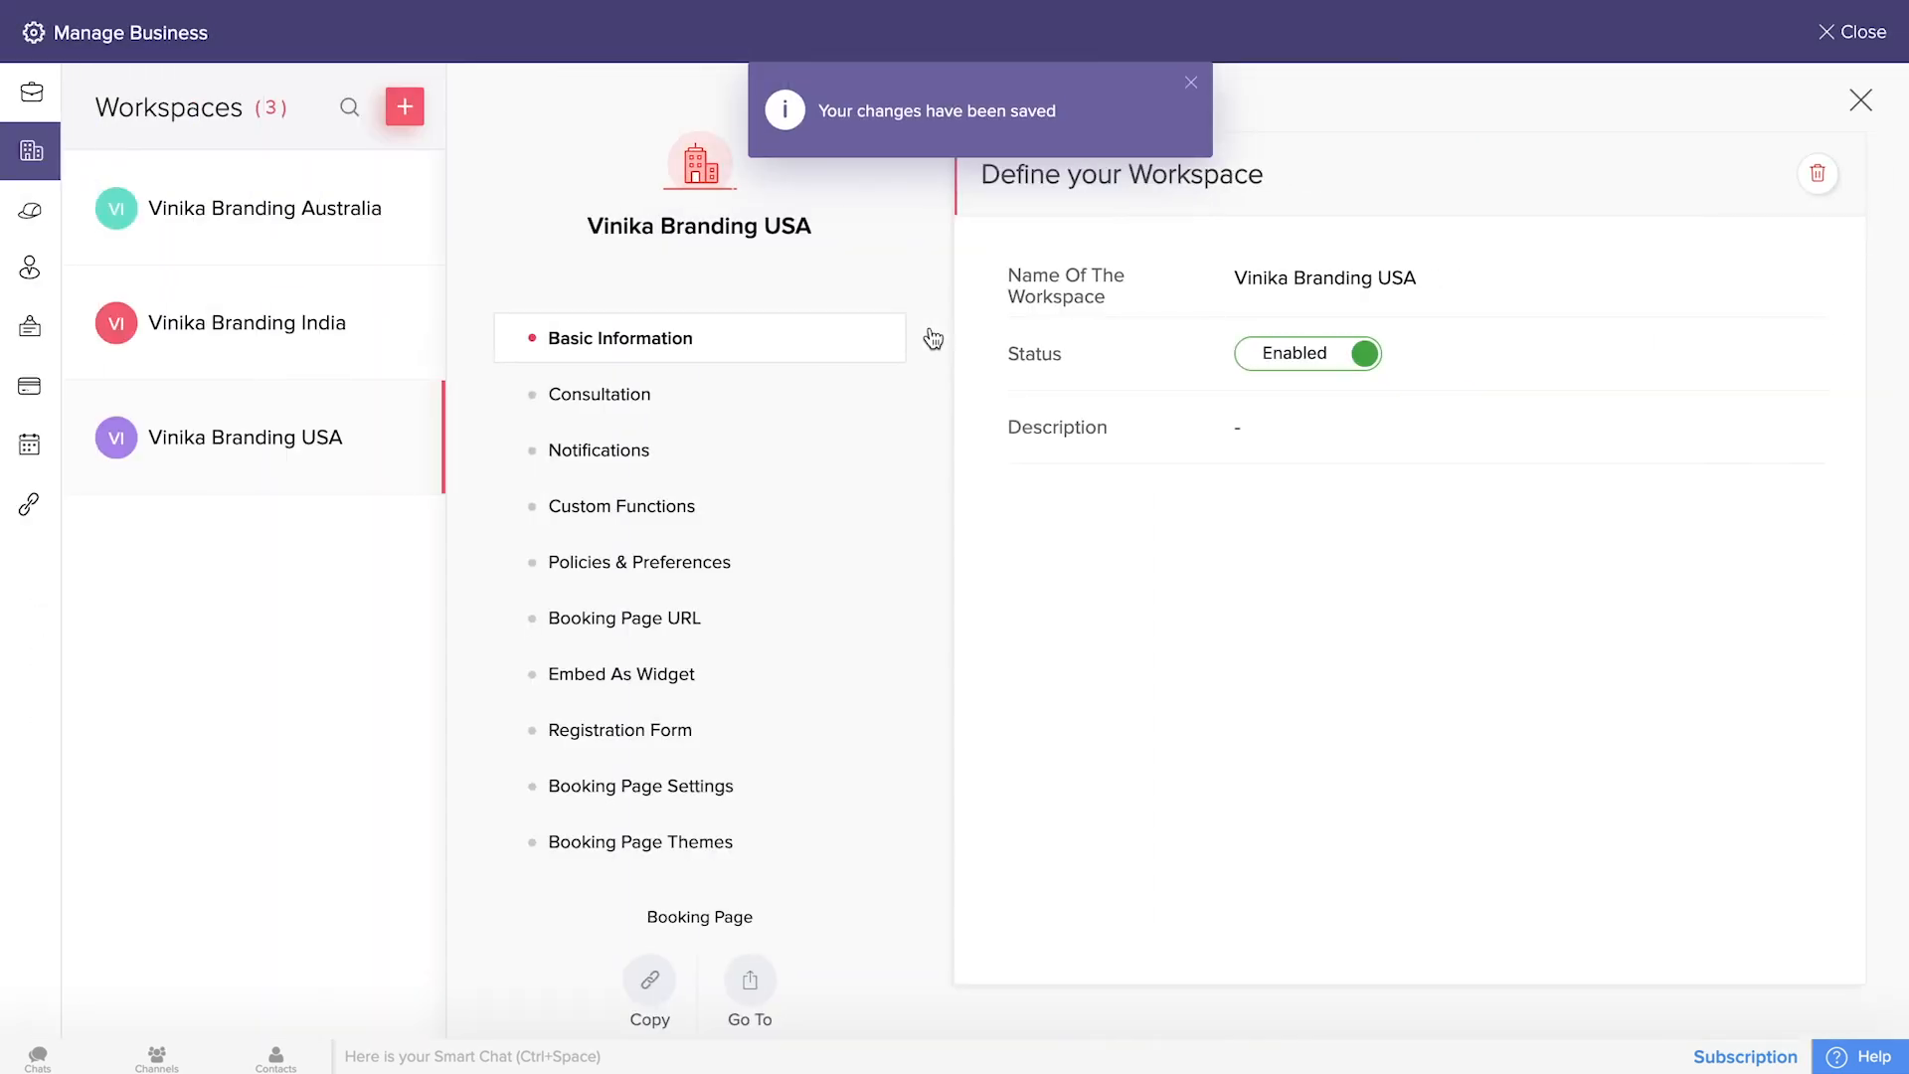
Look over the Vinika Branding USA workspace's consultation section and its notification settings for customers and staff.
click(651, 398)
click(621, 454)
click(1183, 291)
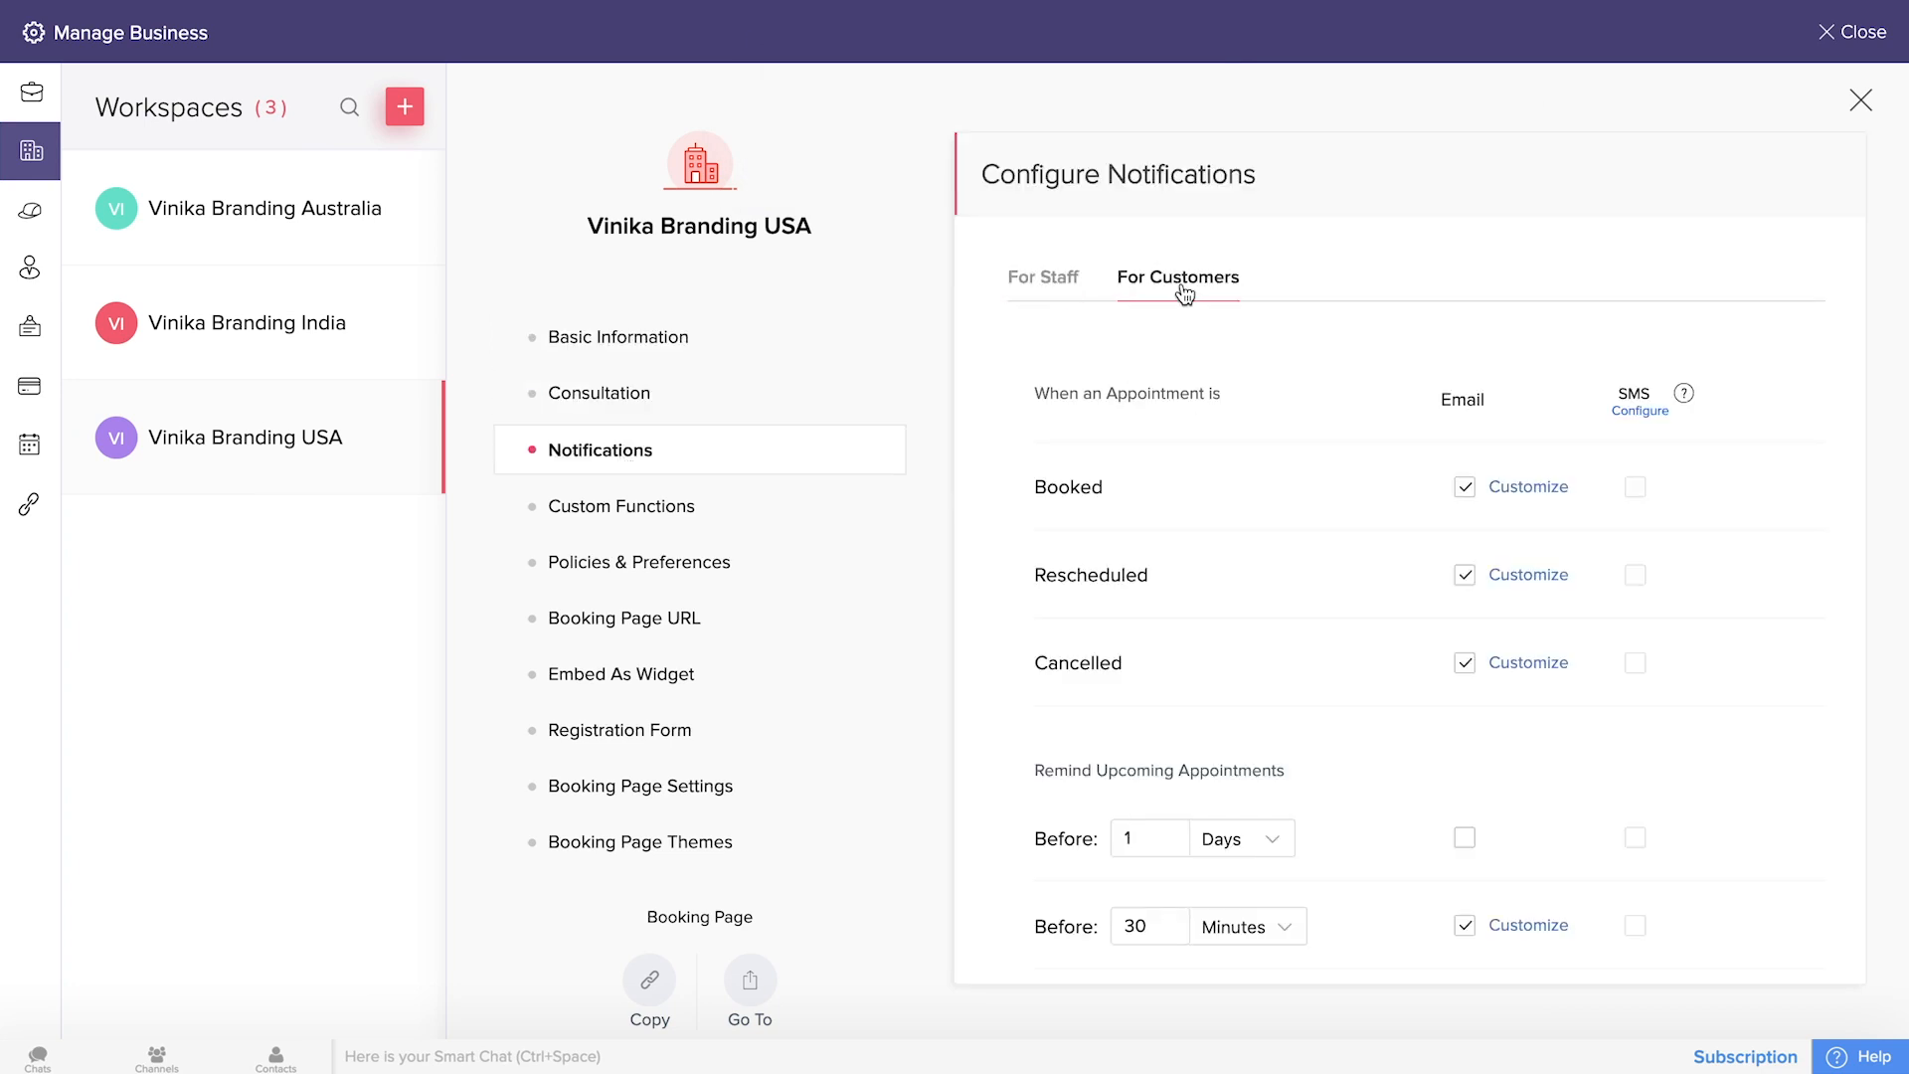
click(1047, 283)
scroll(1134, 397, down, 1)
scroll(1217, 414, up, 1)
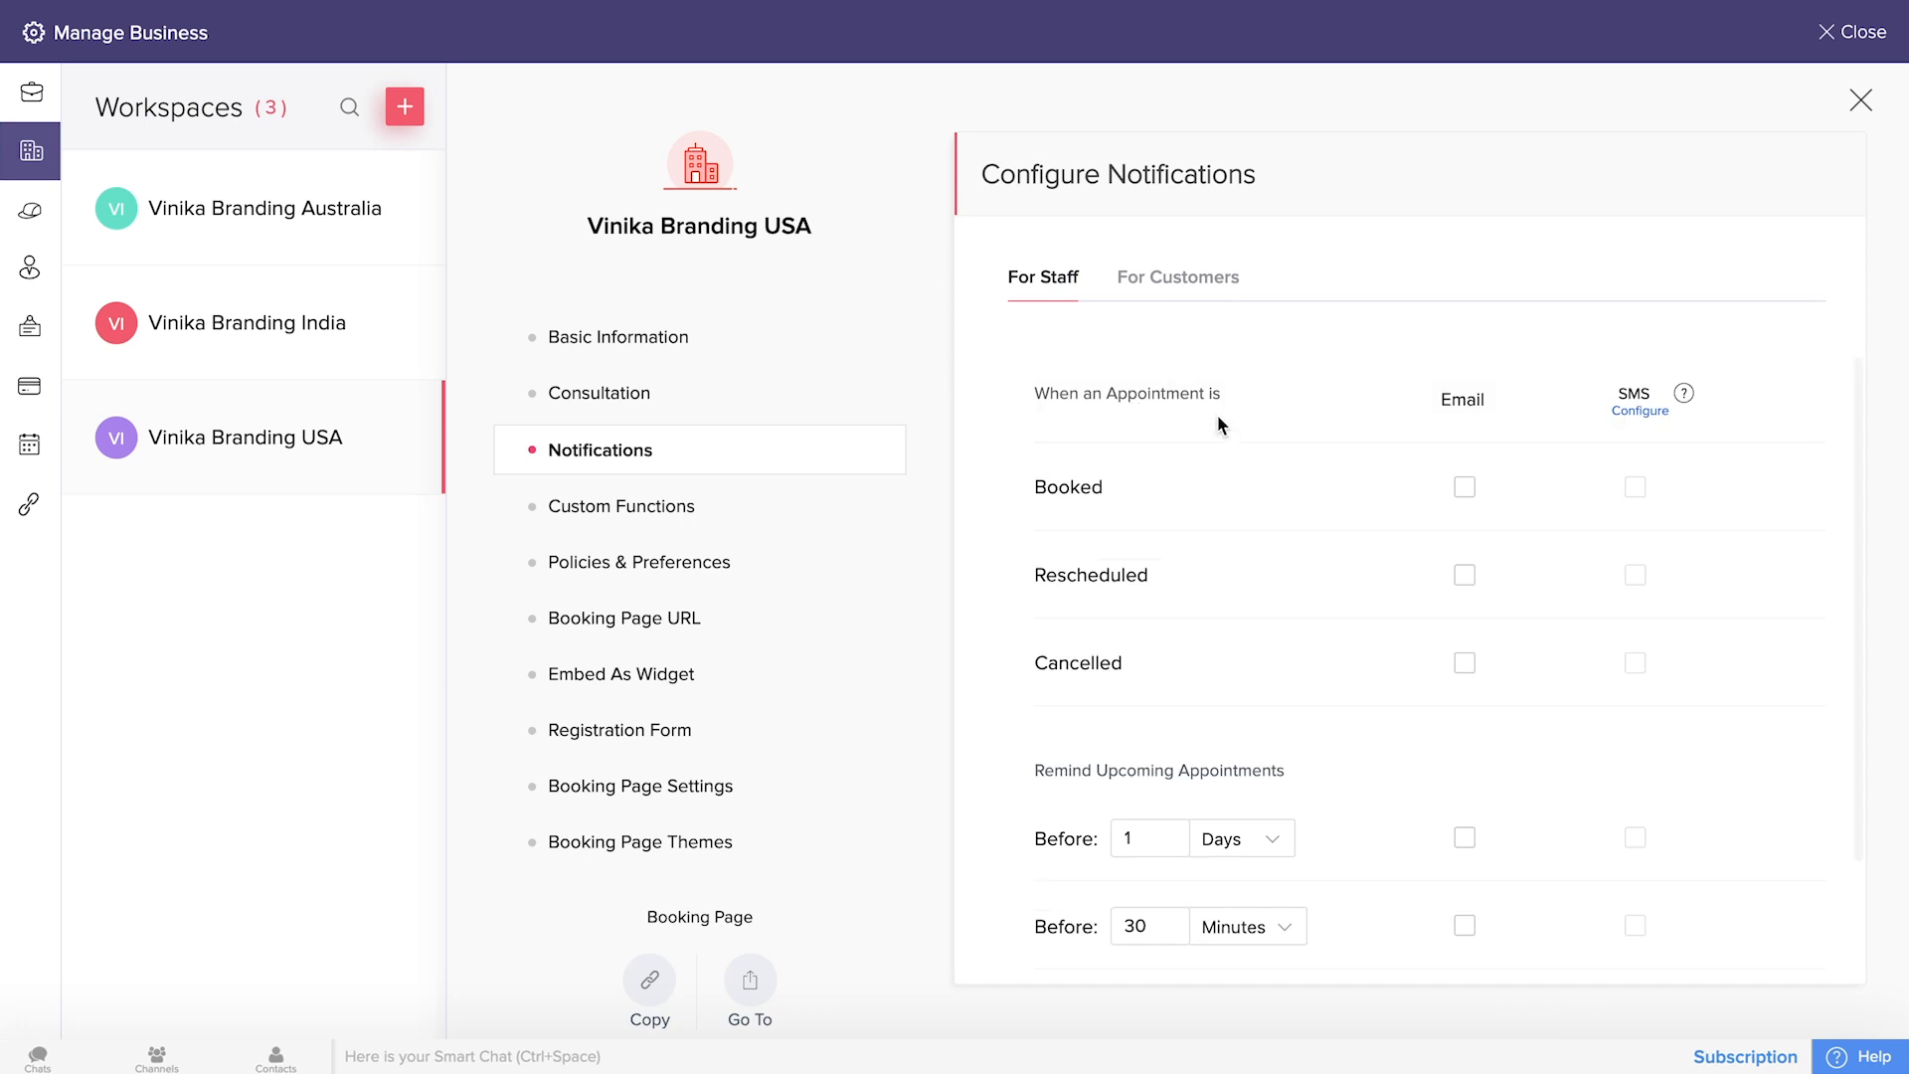
Enable the staff email notification for booked appointments, and view its message template without changing it.
click(1465, 489)
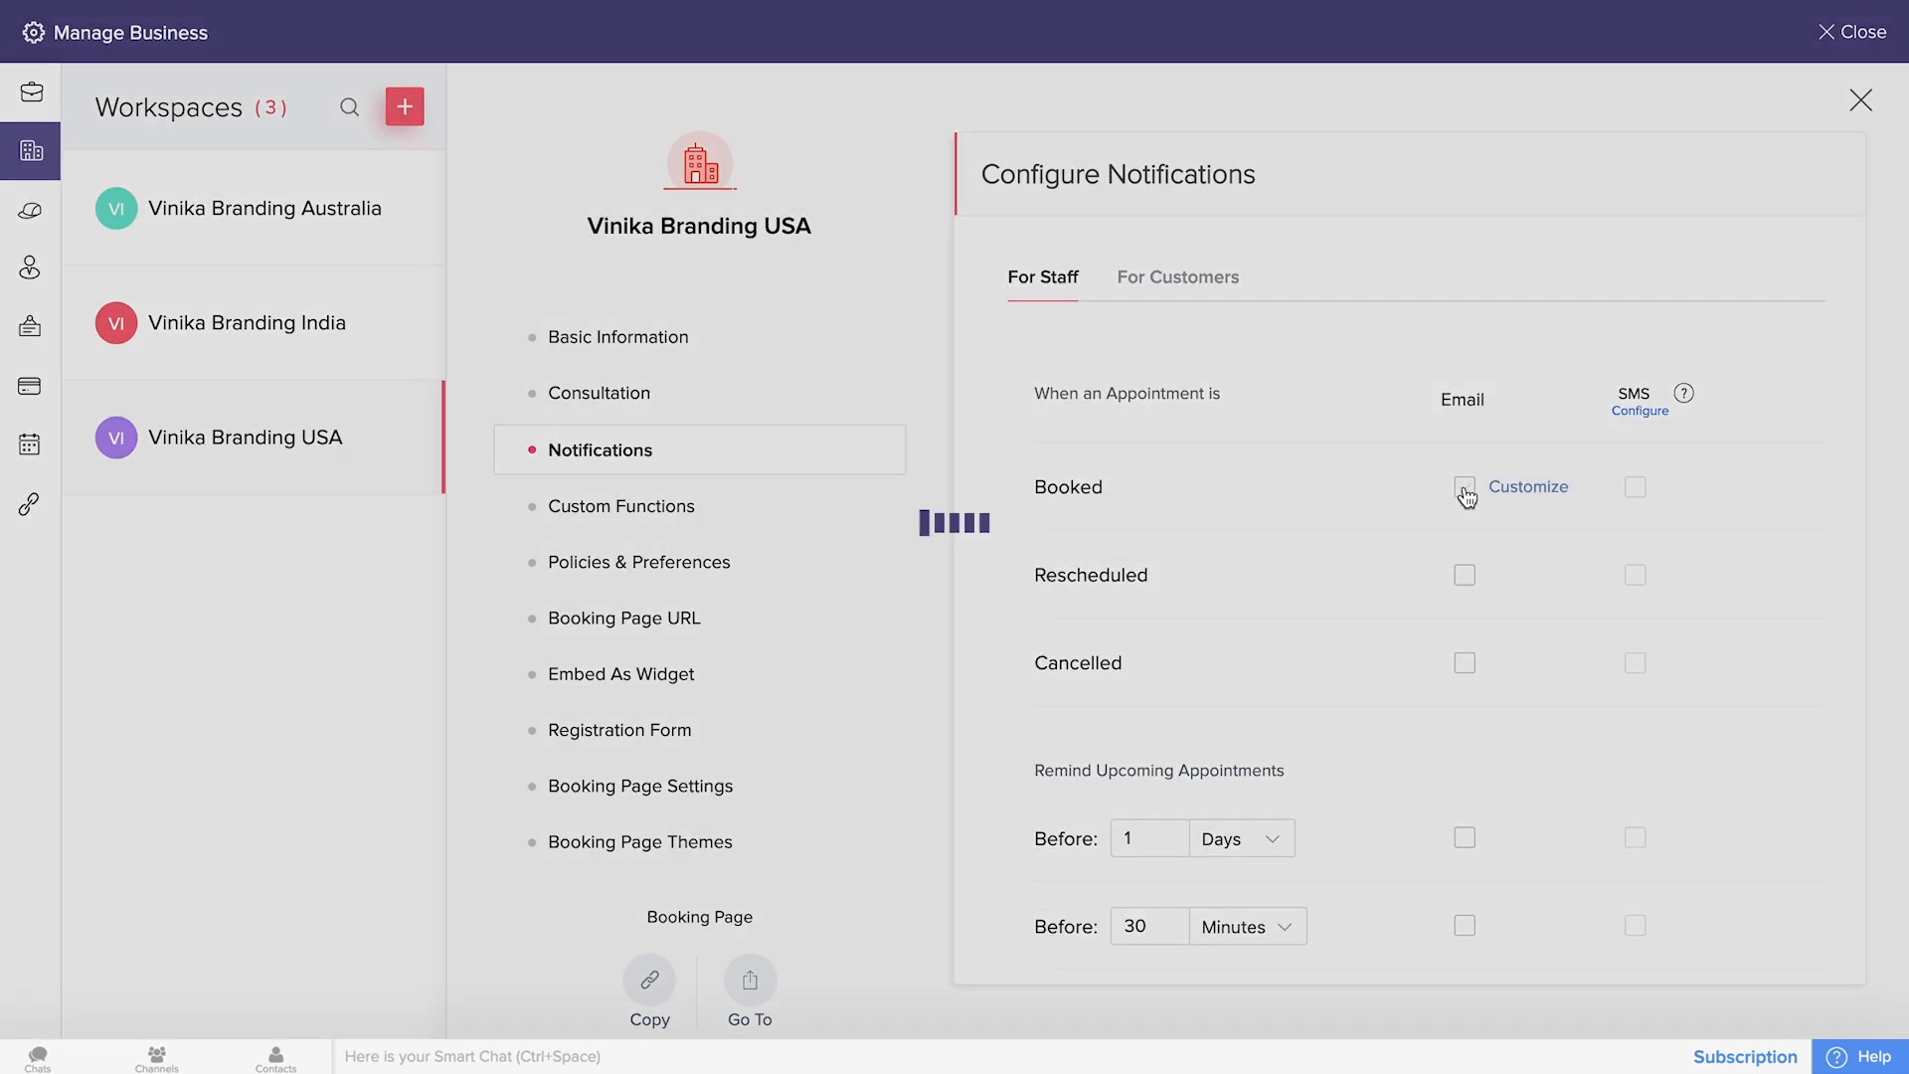
click(1531, 489)
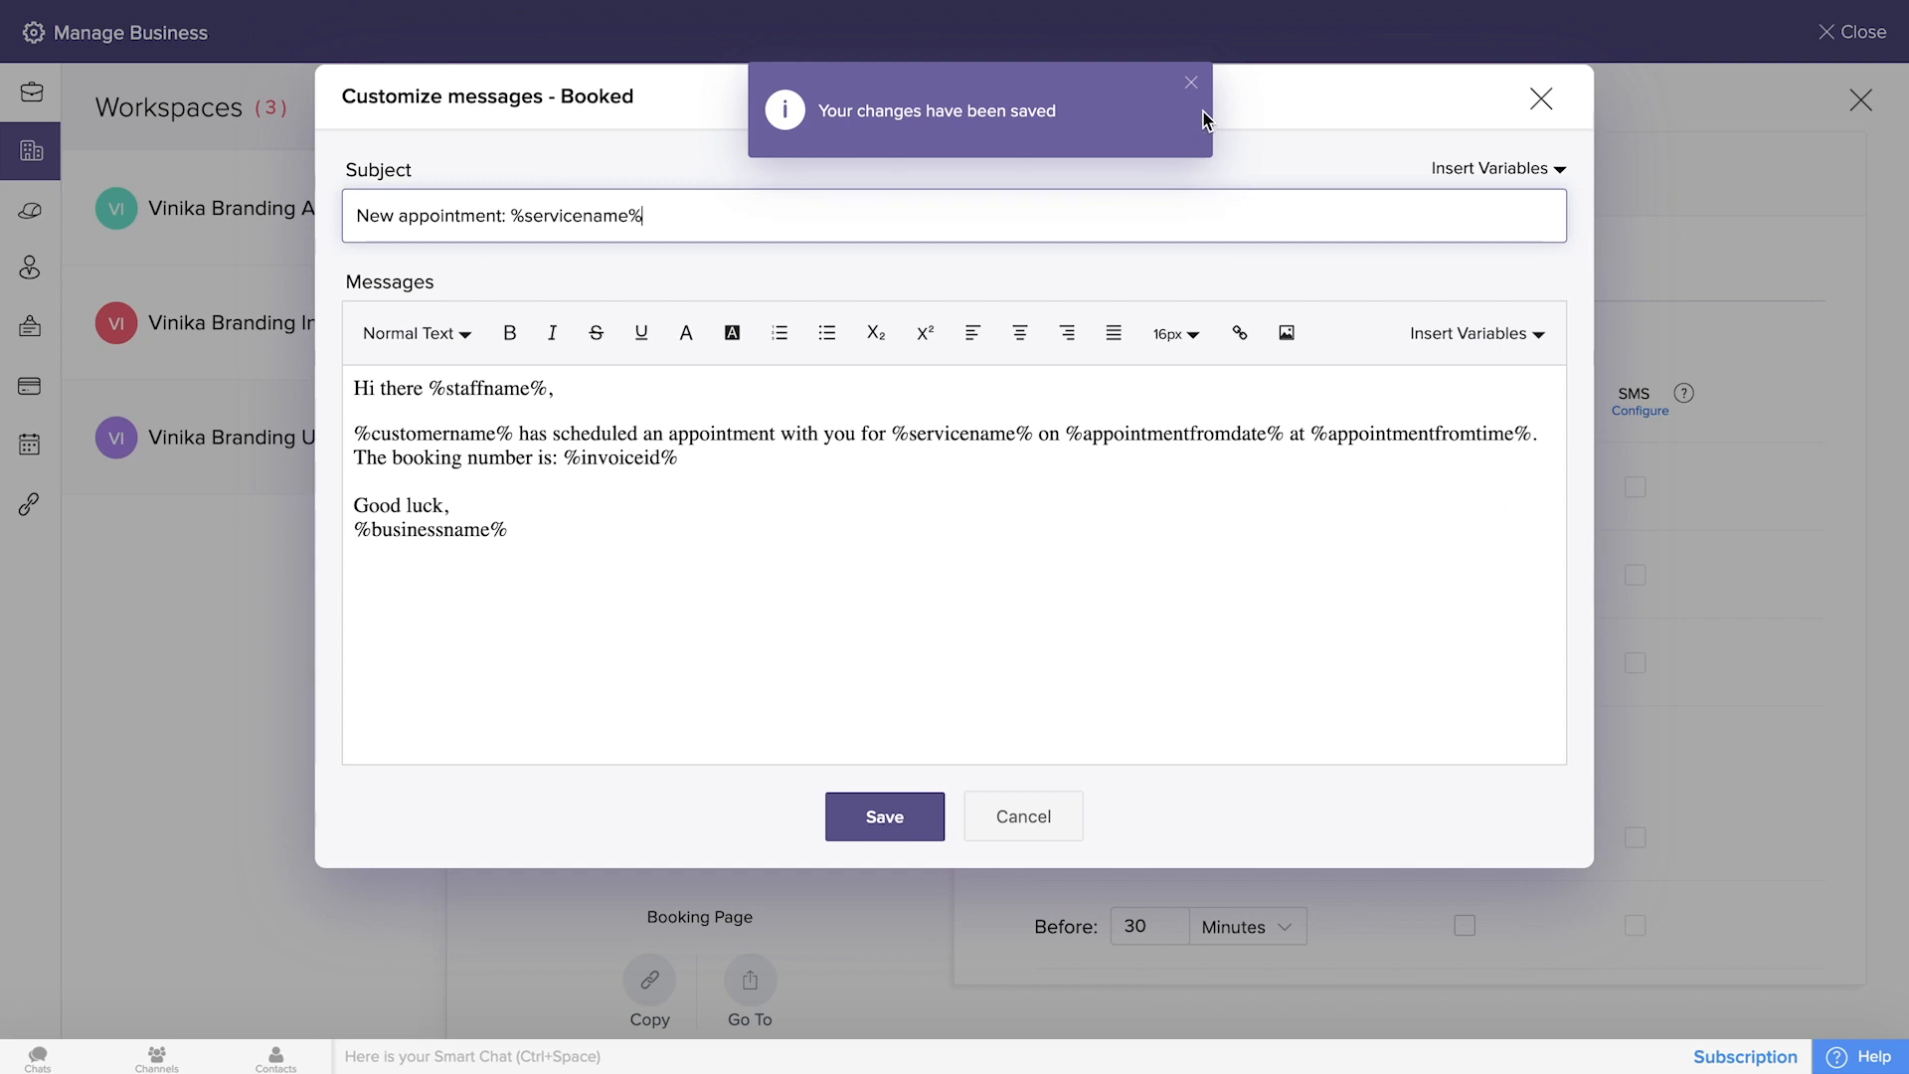
click(1192, 82)
click(1542, 97)
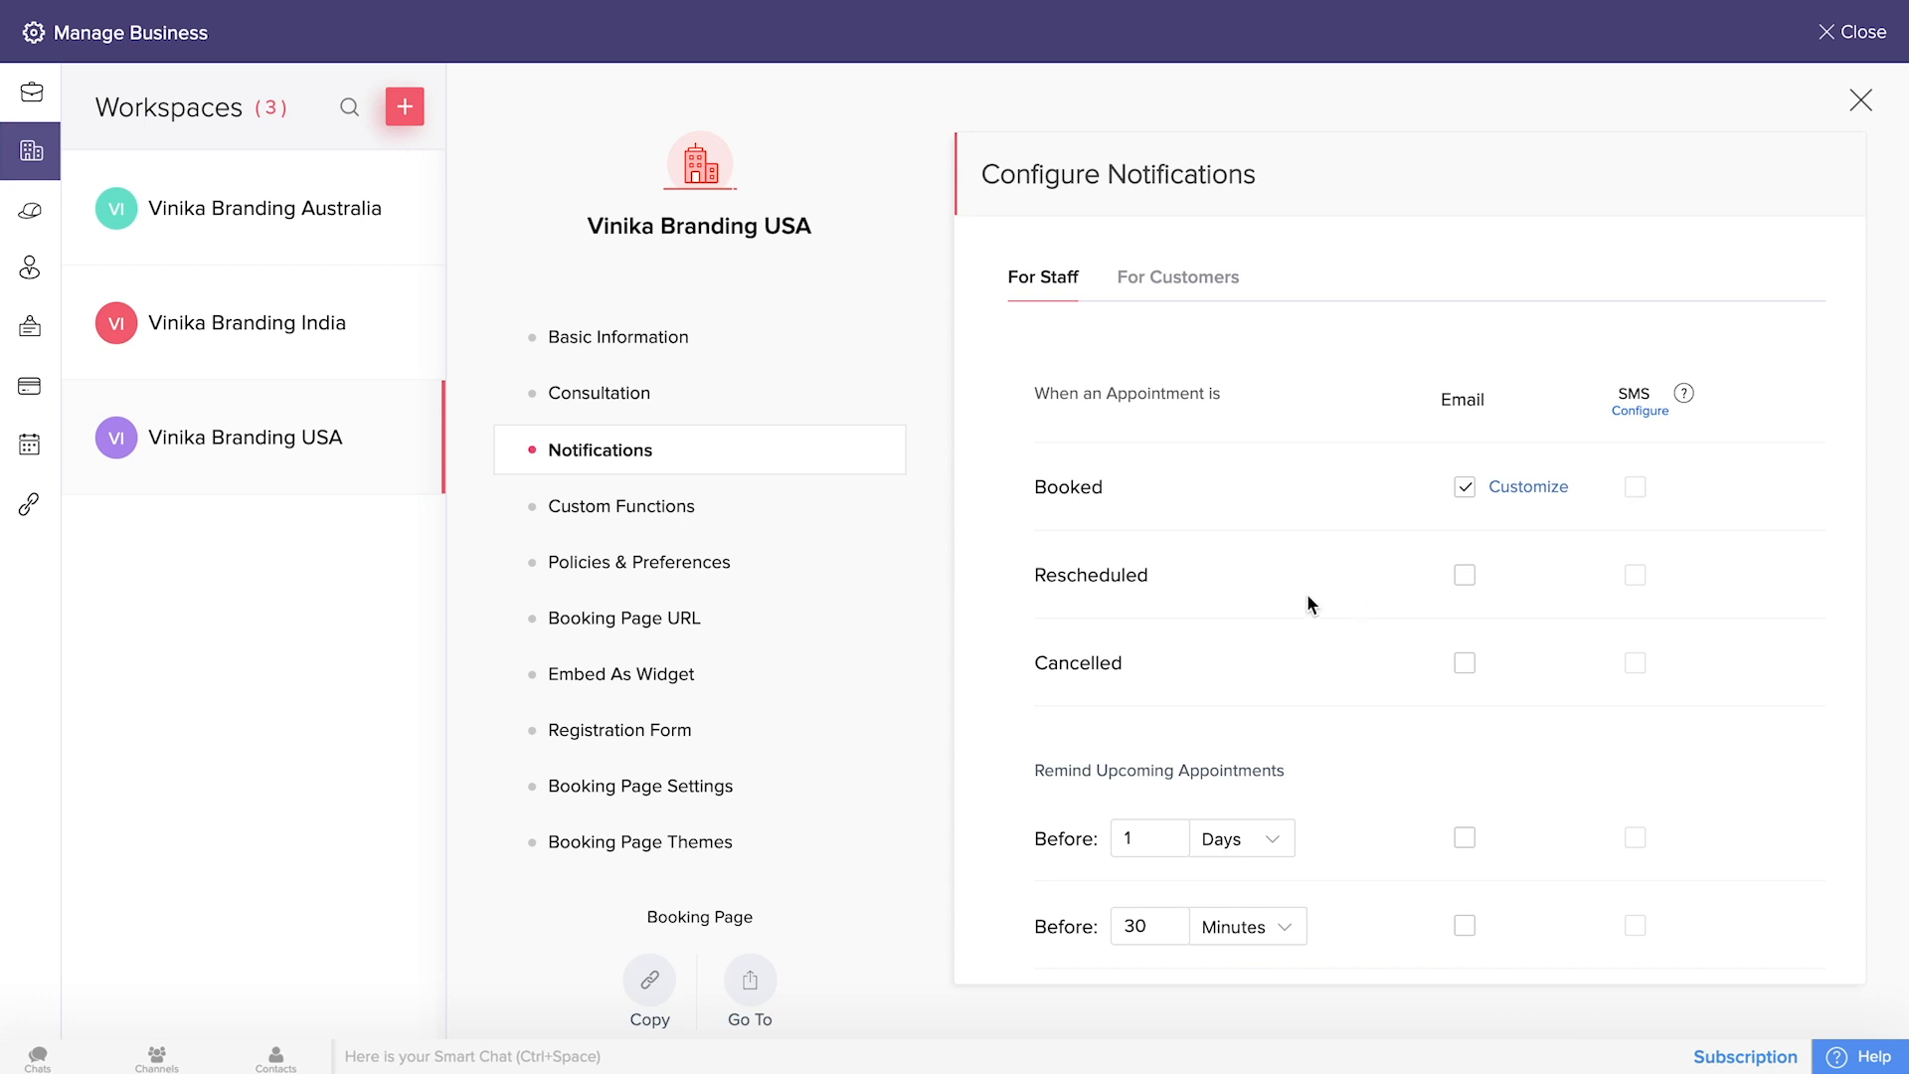
Compare the staff and customer notification options, including the reminders for upcoming appointments.
scroll(1118, 665, down, 2)
scroll(1126, 665, up, 2)
click(1178, 285)
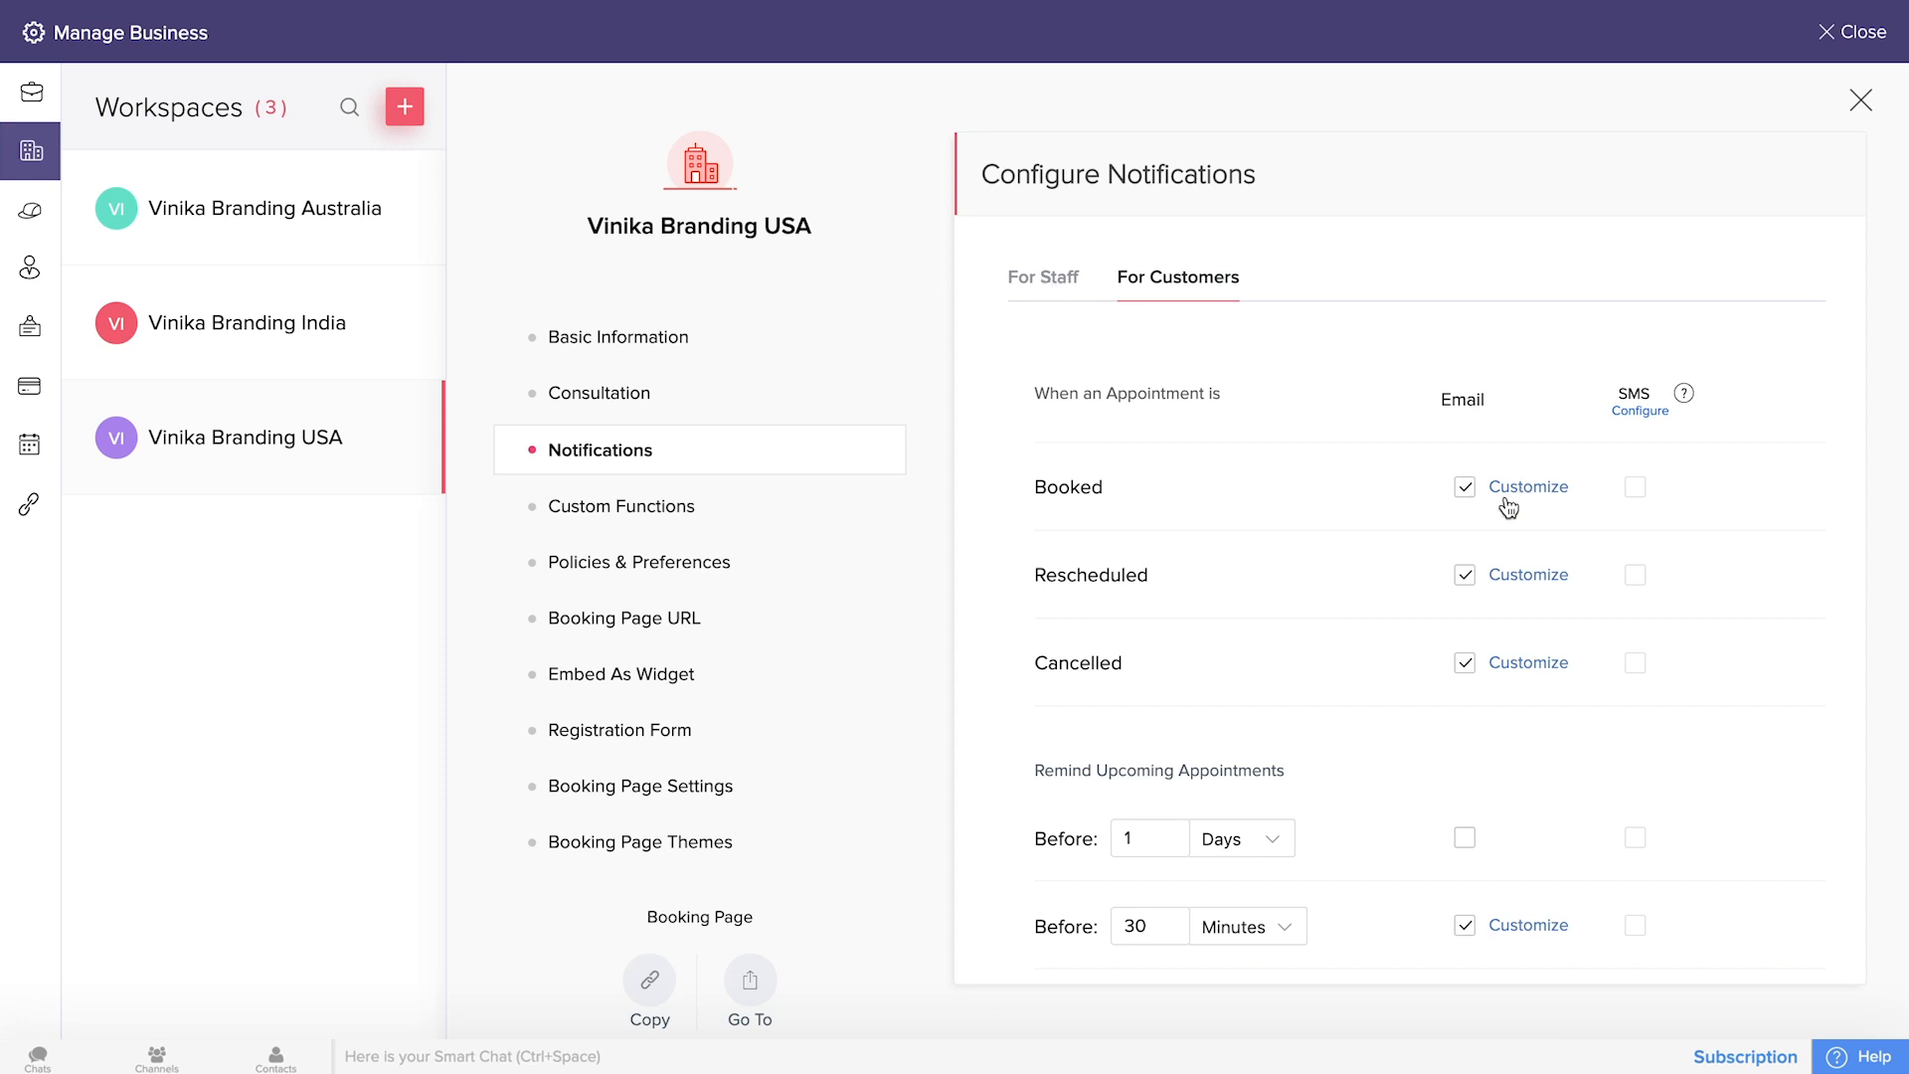
click(1024, 279)
scroll(1219, 670, down, 2)
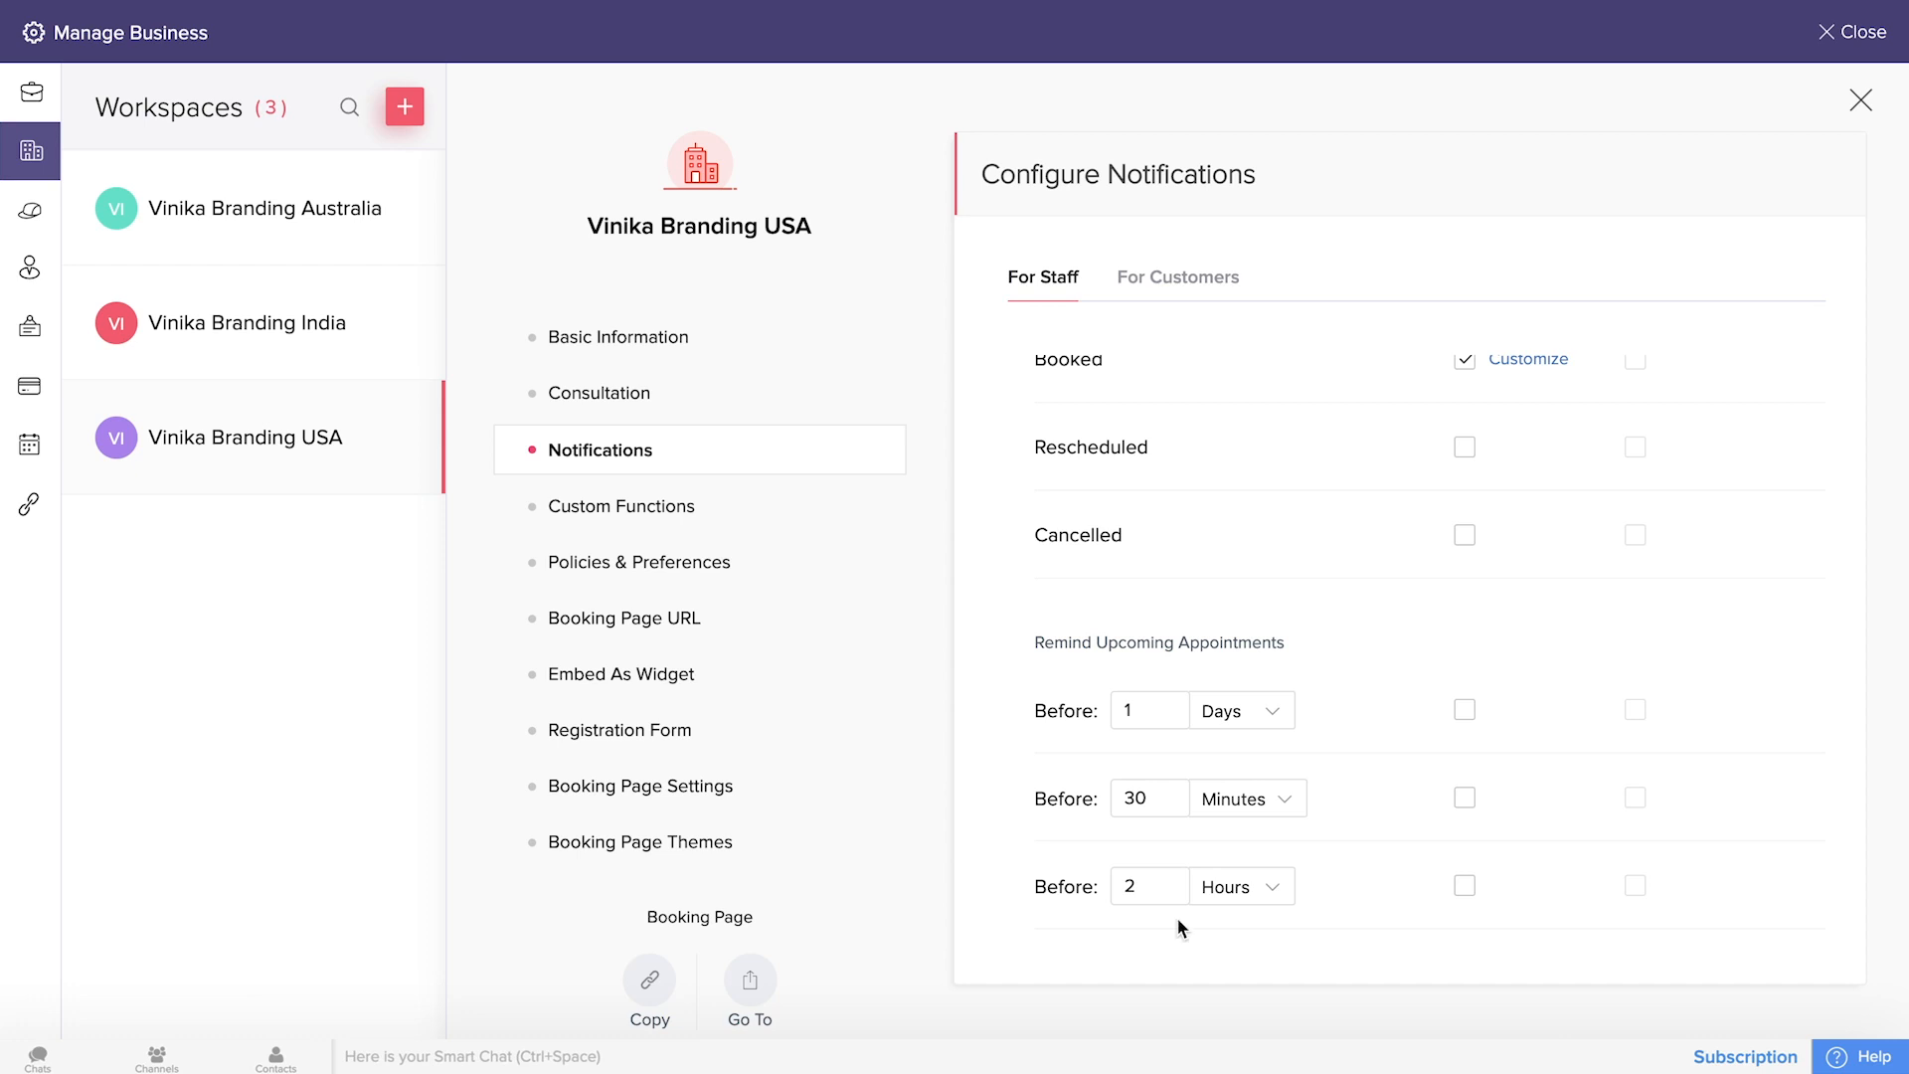
Examine the workspace's custom functions, view the script editor for cancelled appointments, and close it without saving.
click(636, 508)
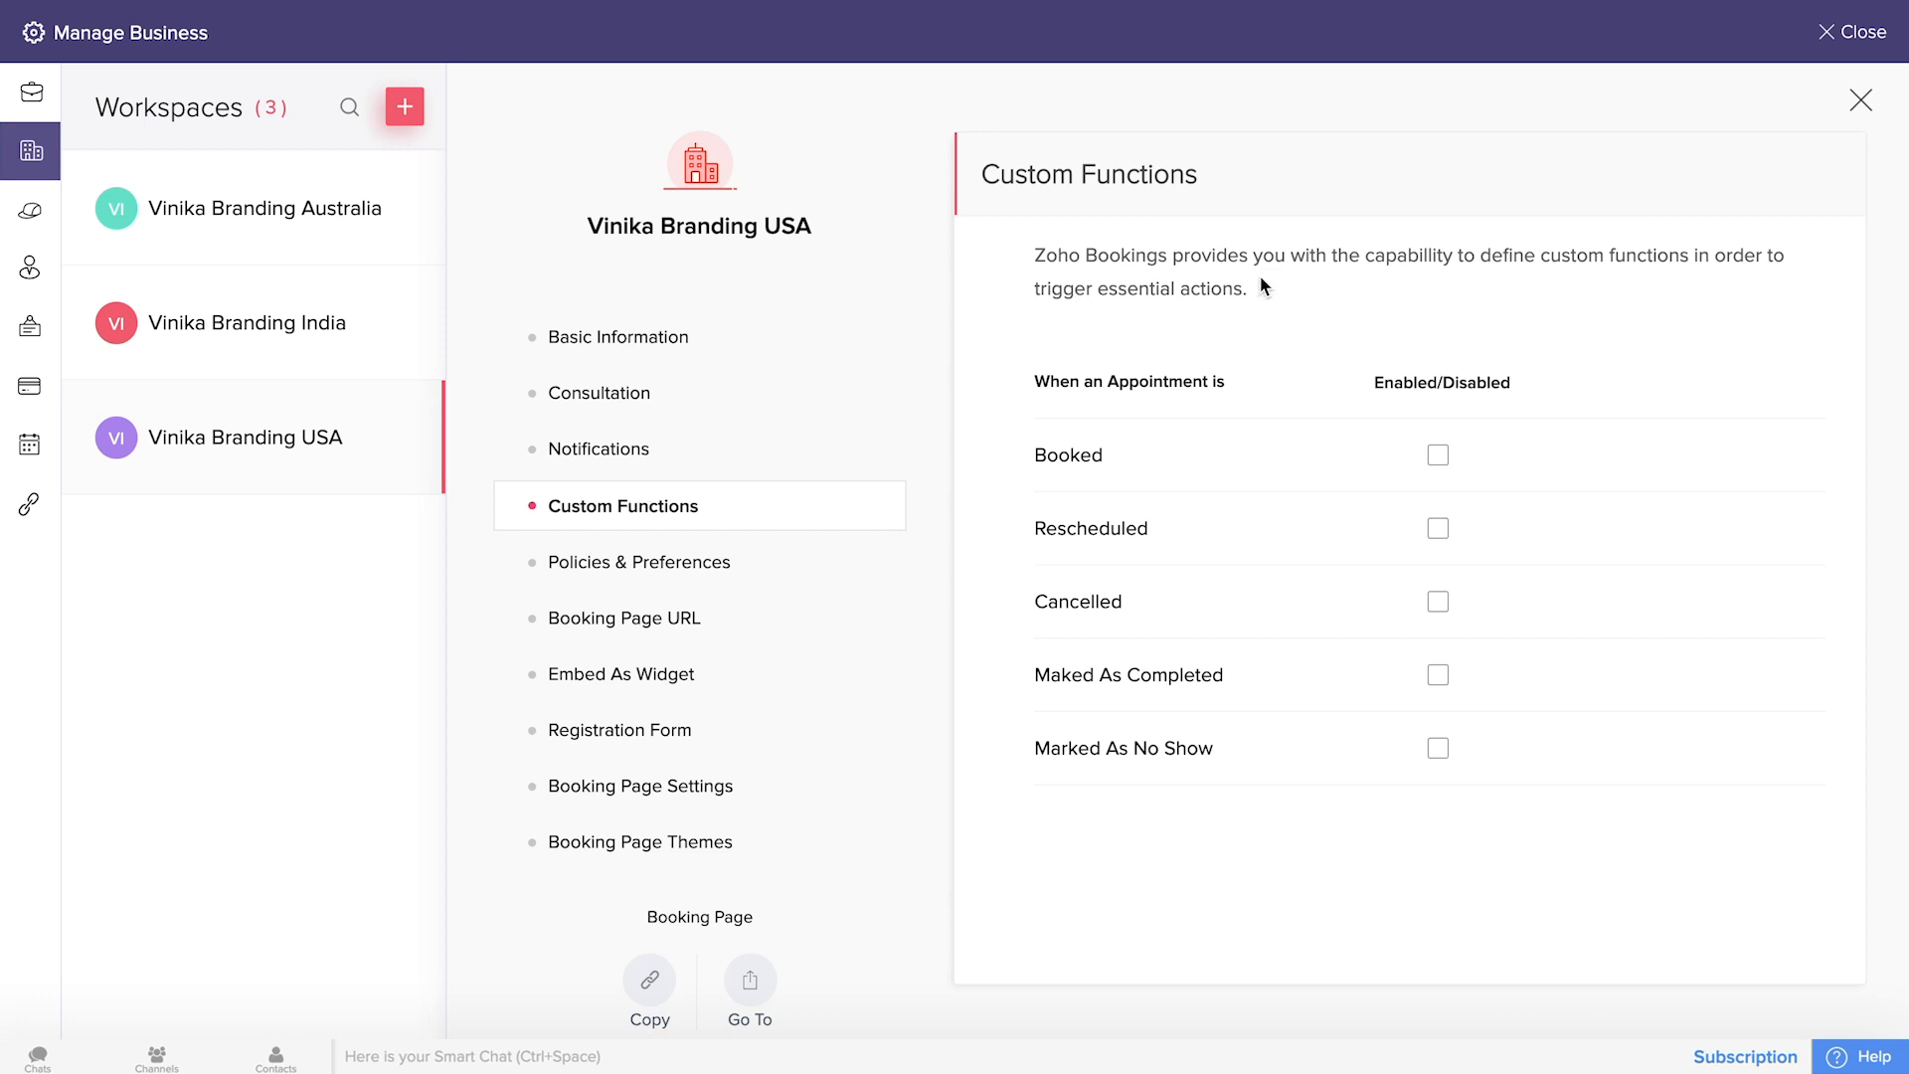
mouse_move(1223, 595)
click(1510, 601)
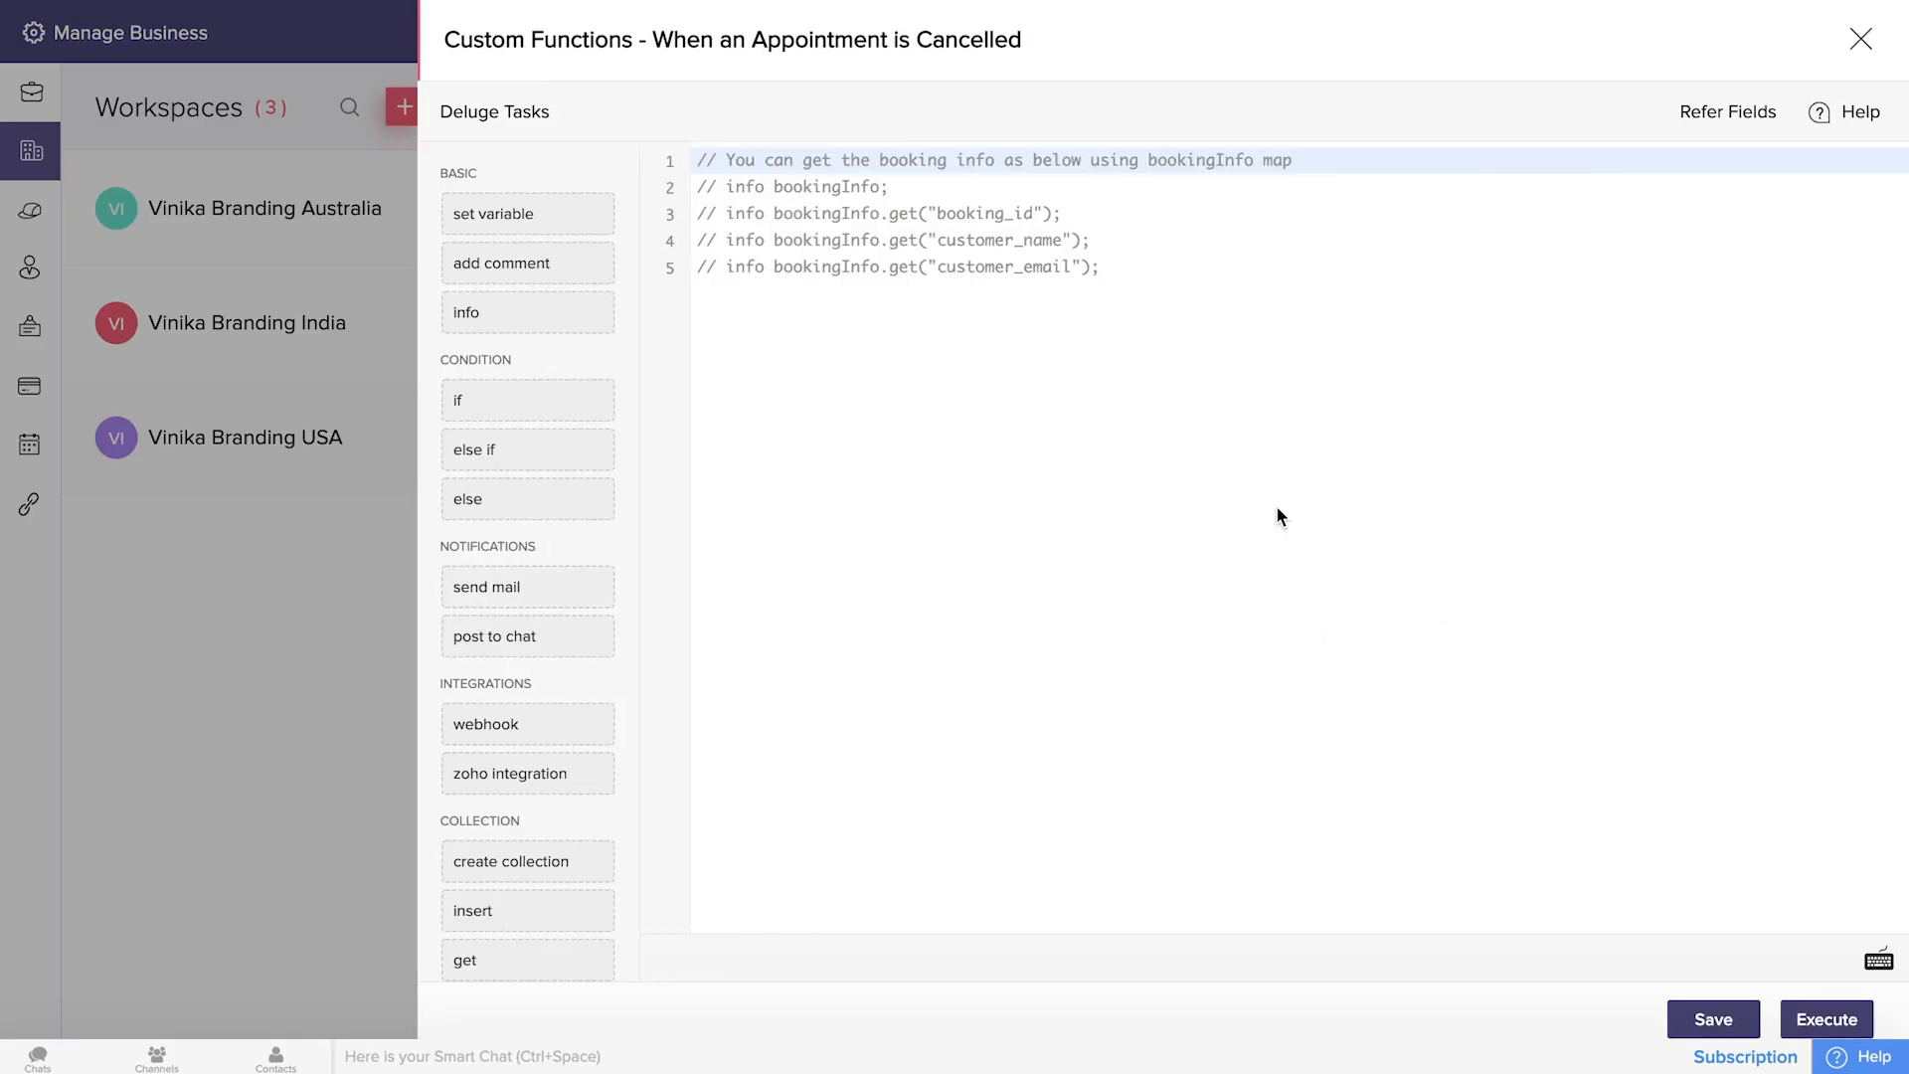
click(1862, 41)
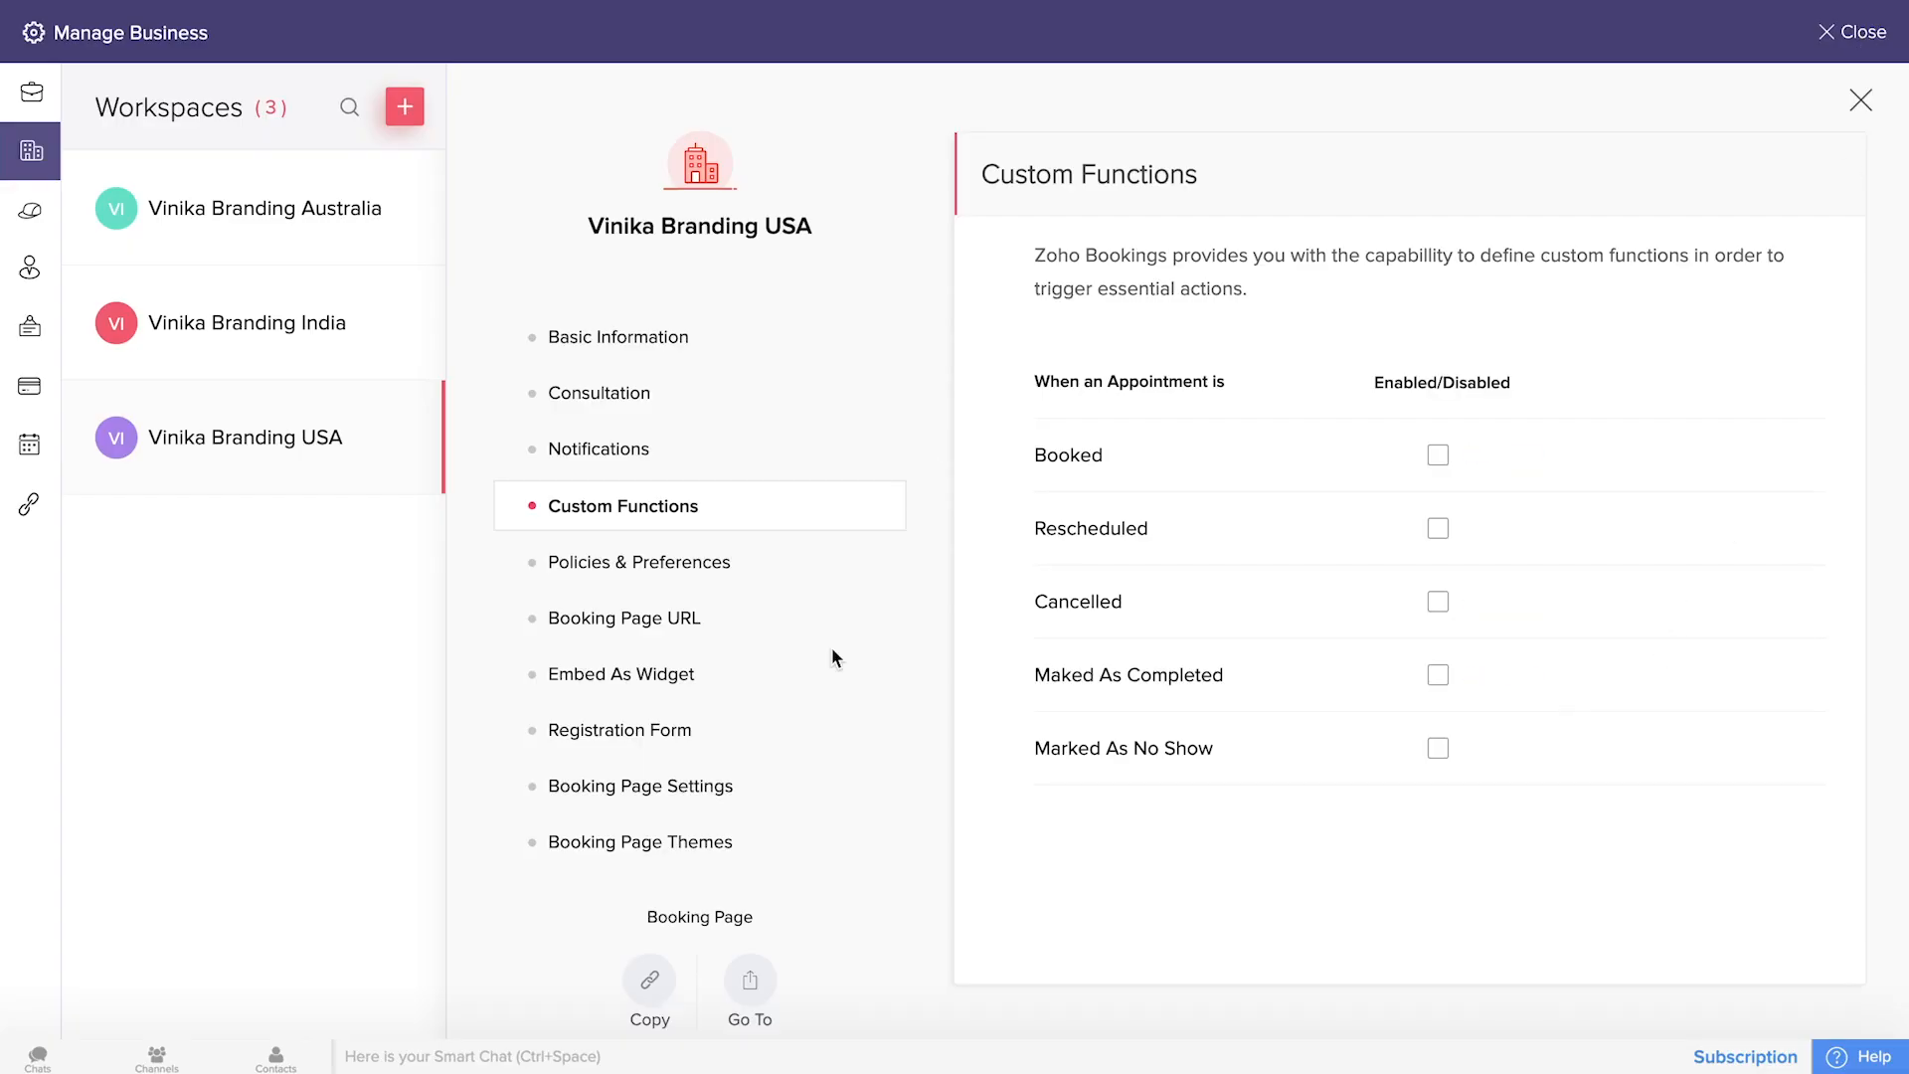
In the workspace's policies and preferences, disable letting customers select staff and enable it again.
click(684, 569)
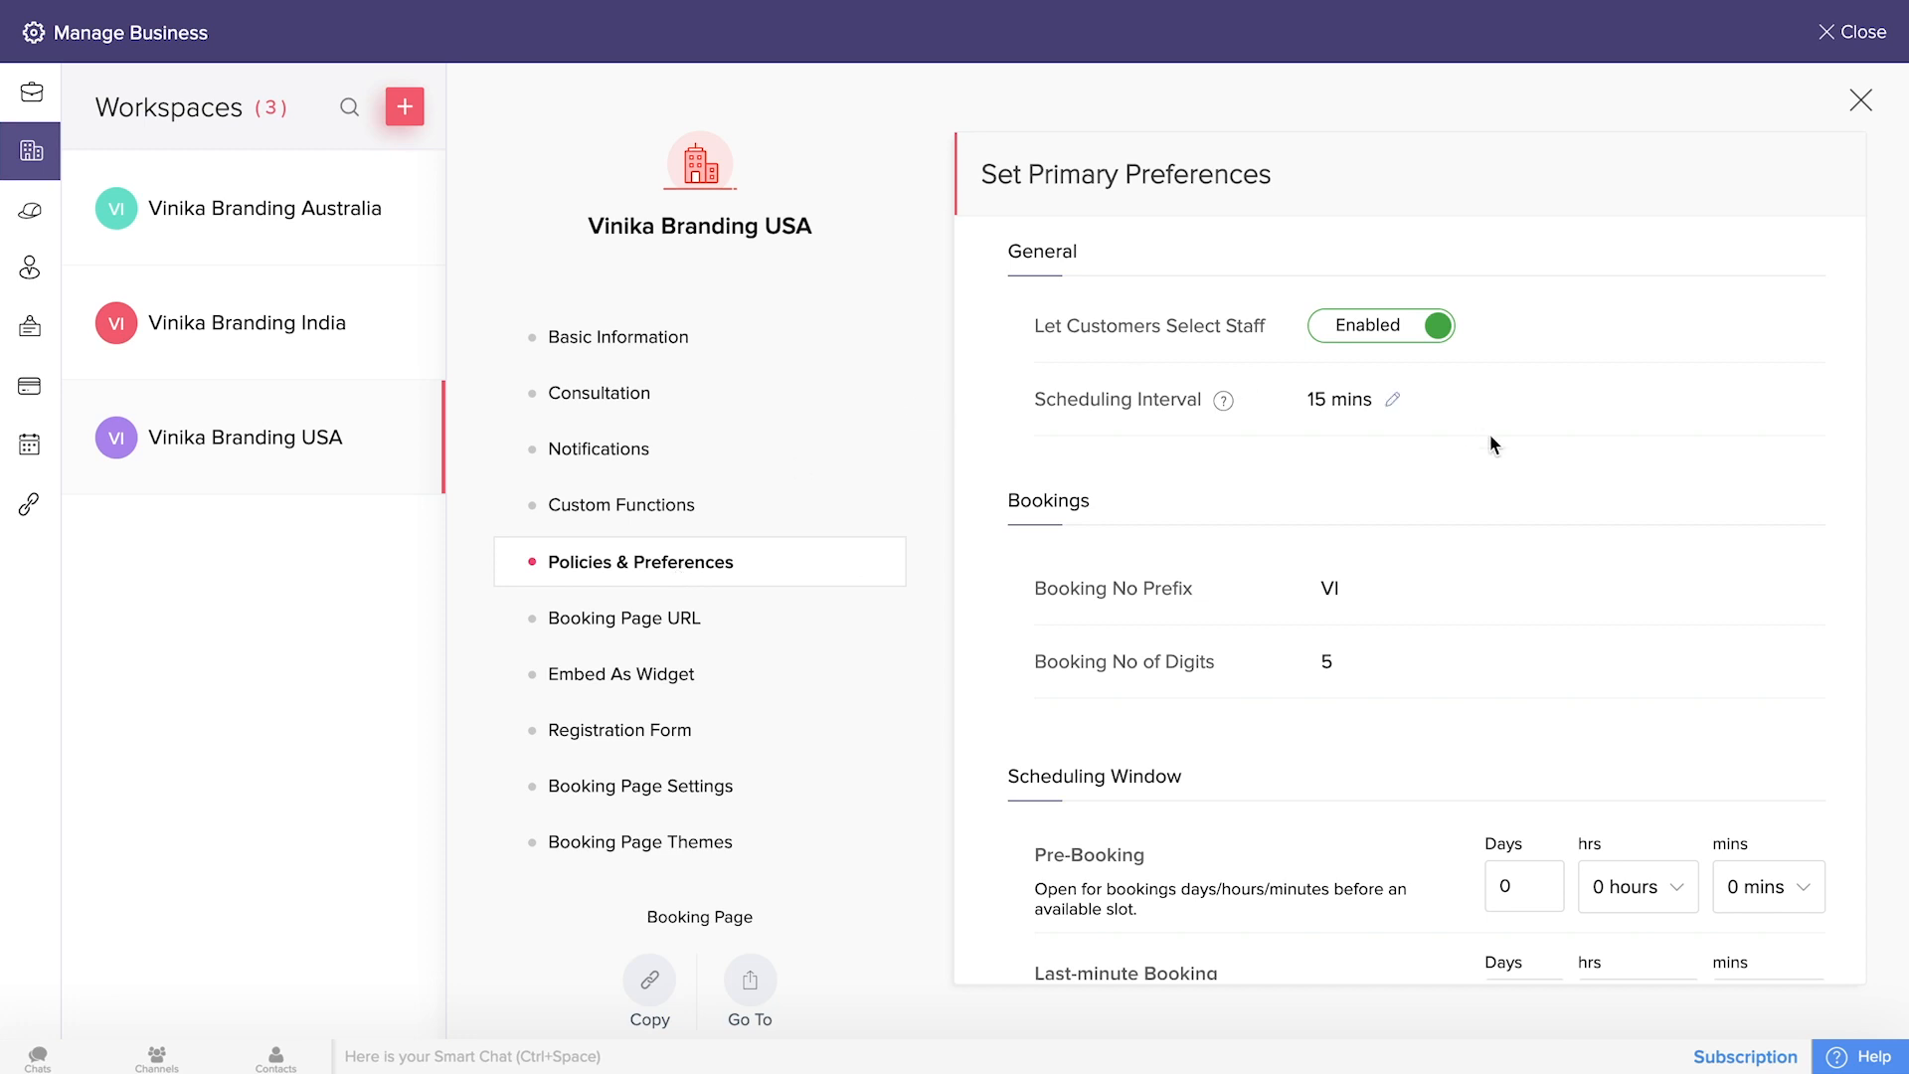
click(1359, 336)
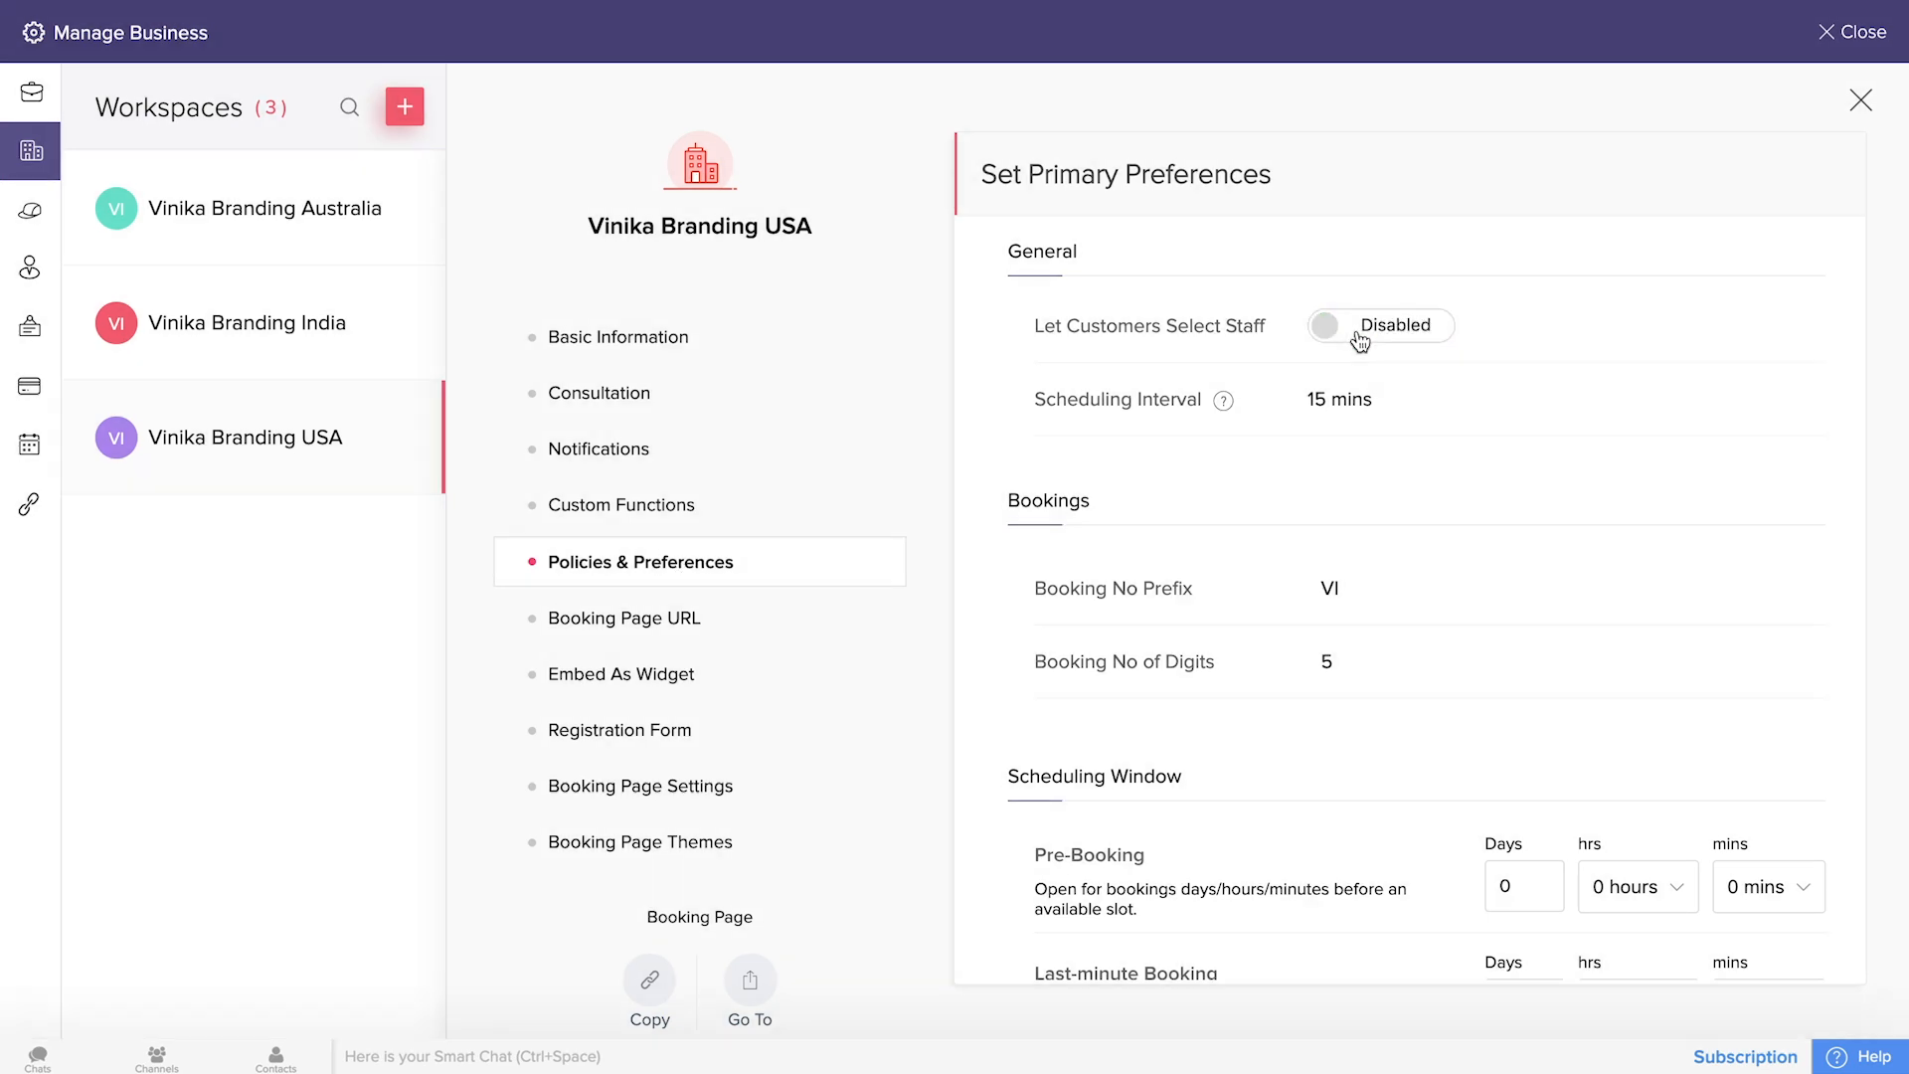
click(1359, 338)
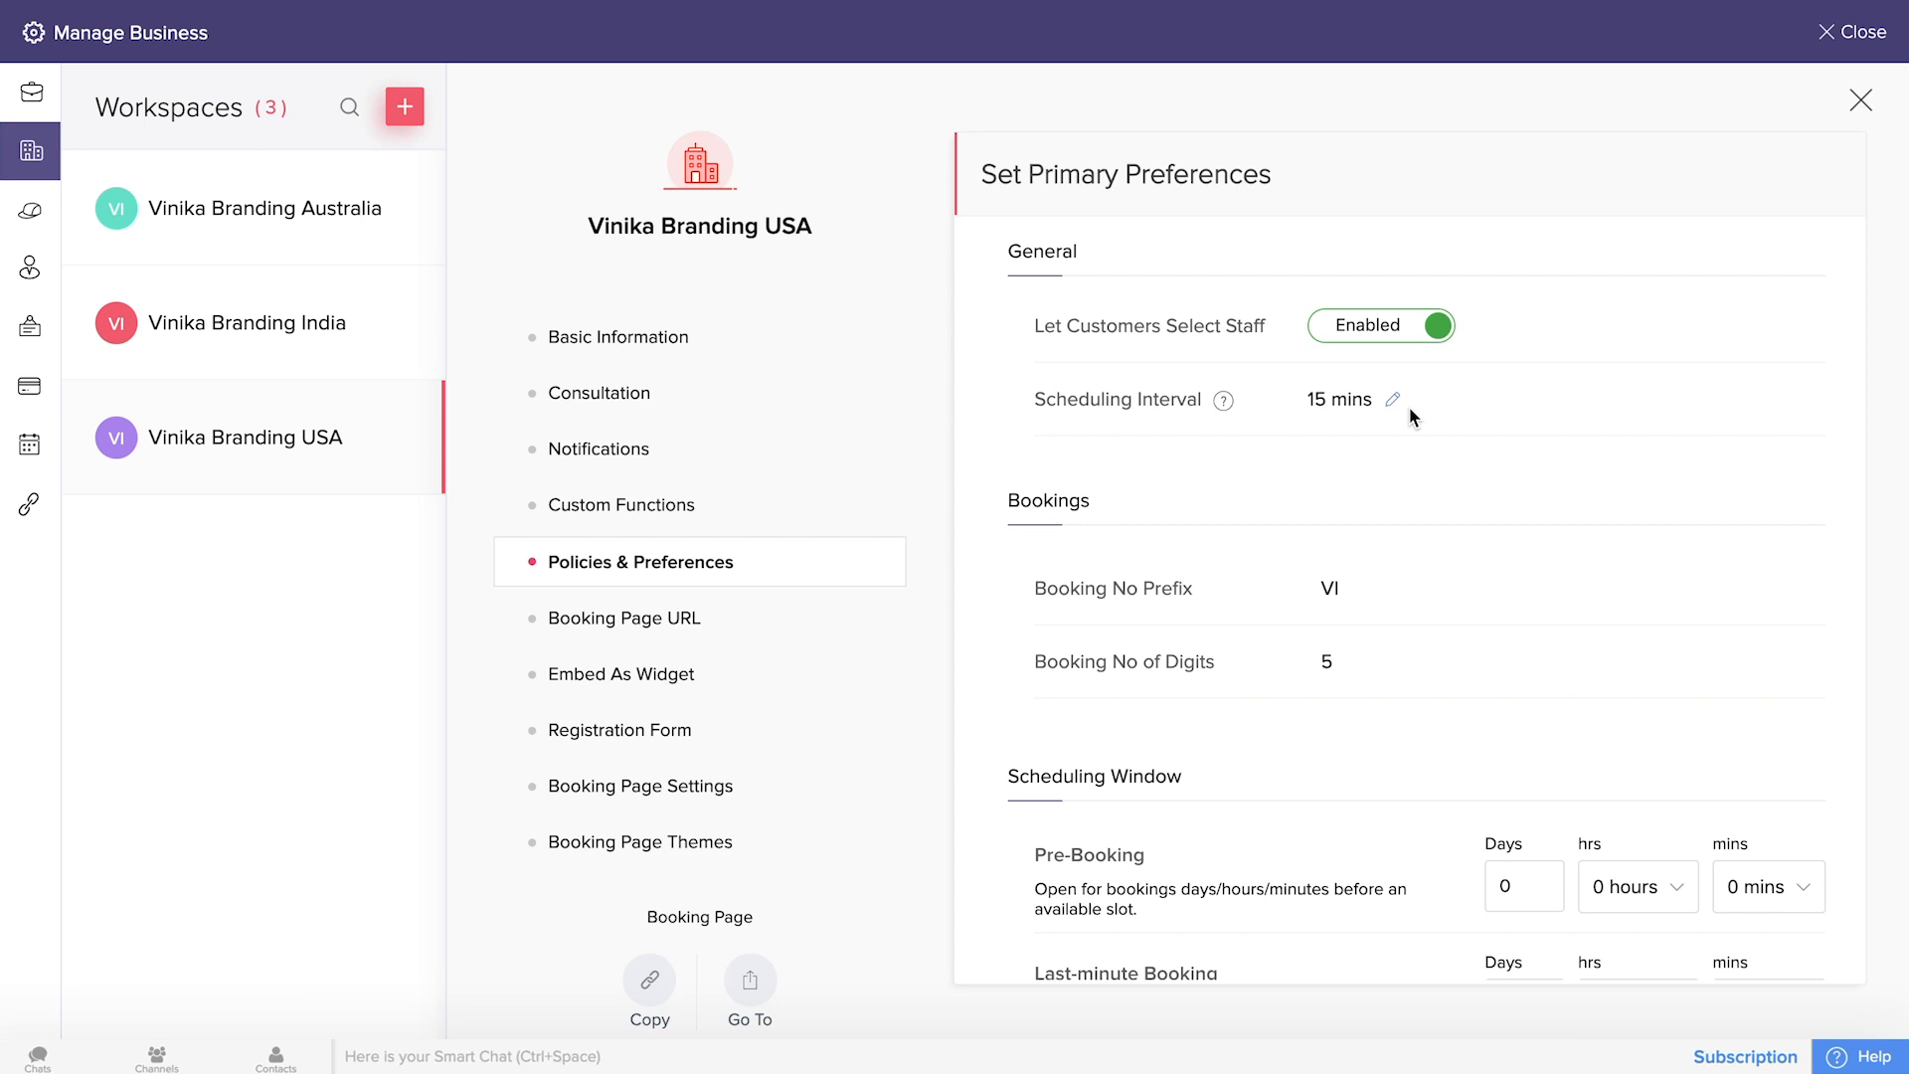
Set the workspace's last-minute booking limit to 1 day before the start time.
scroll(1287, 527, down, 4)
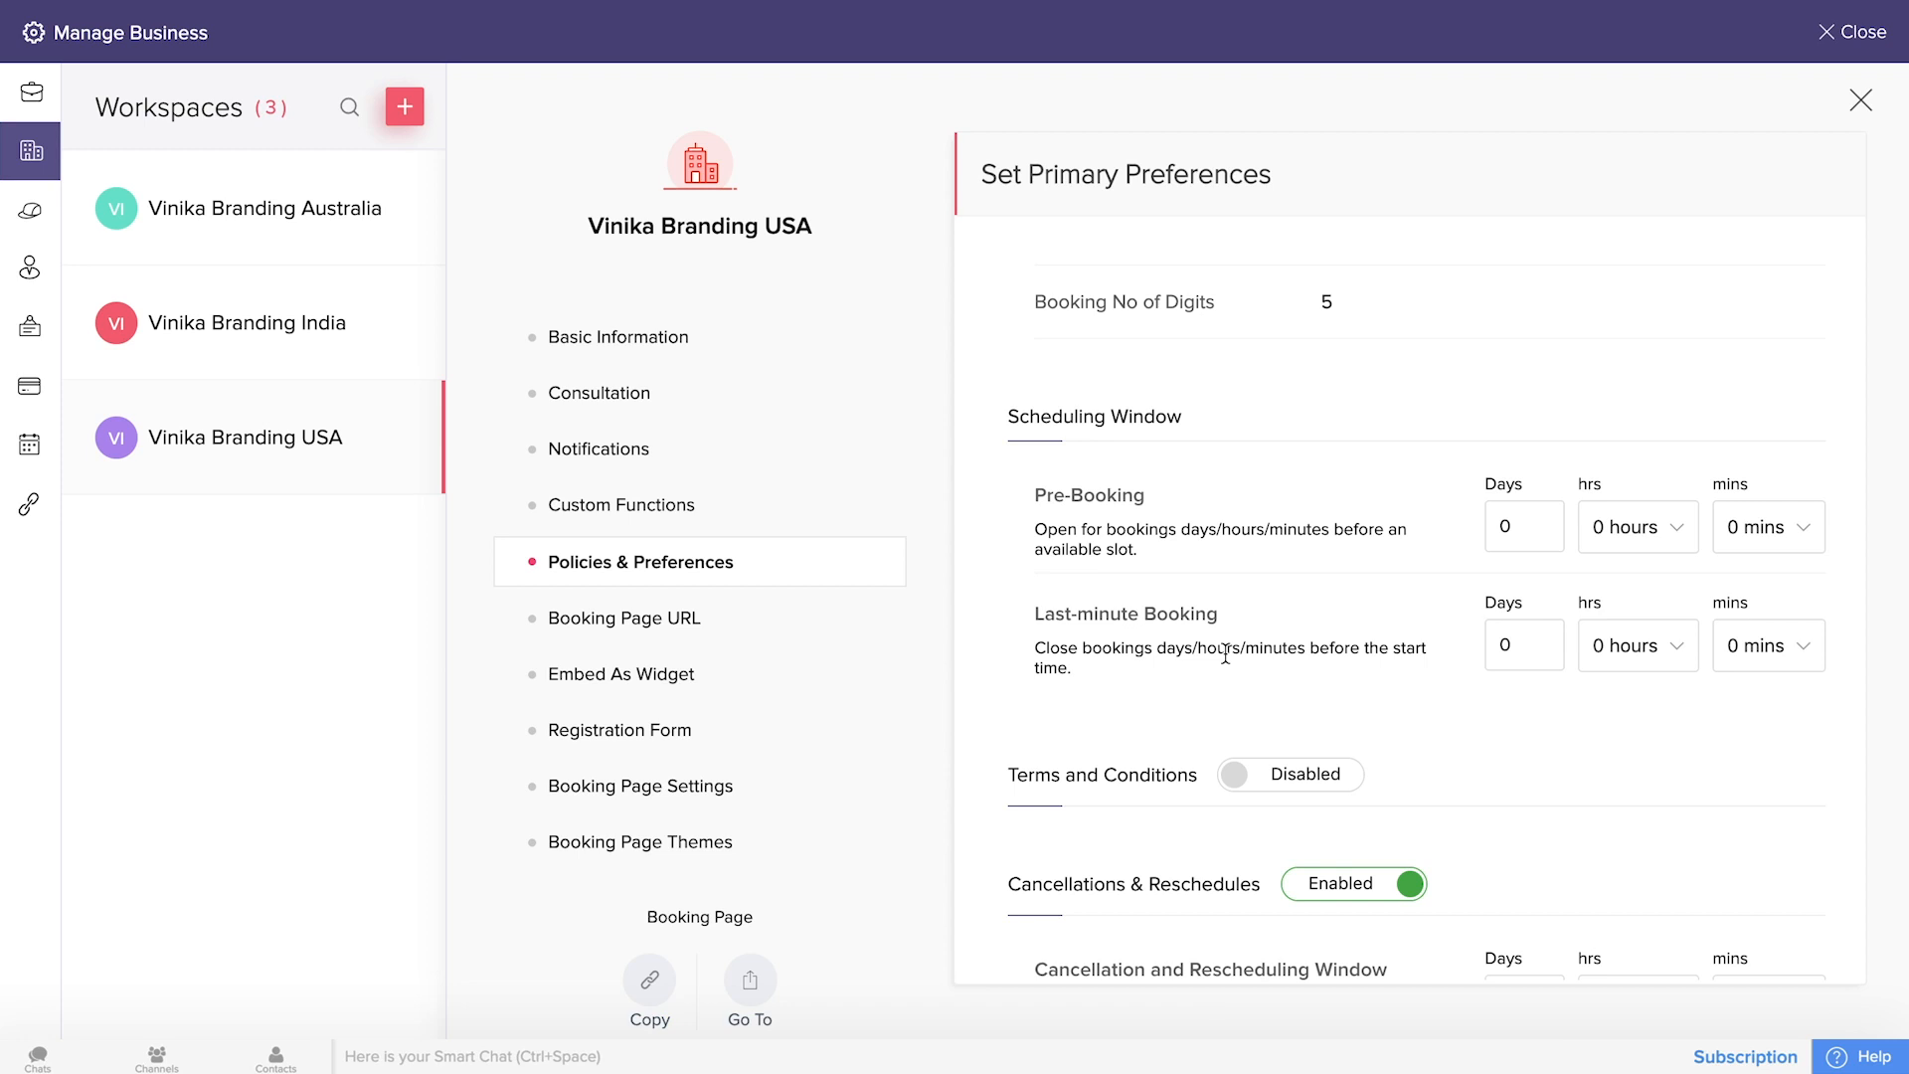
click(1536, 646)
key(BackSpace)
text(1)
click(1646, 776)
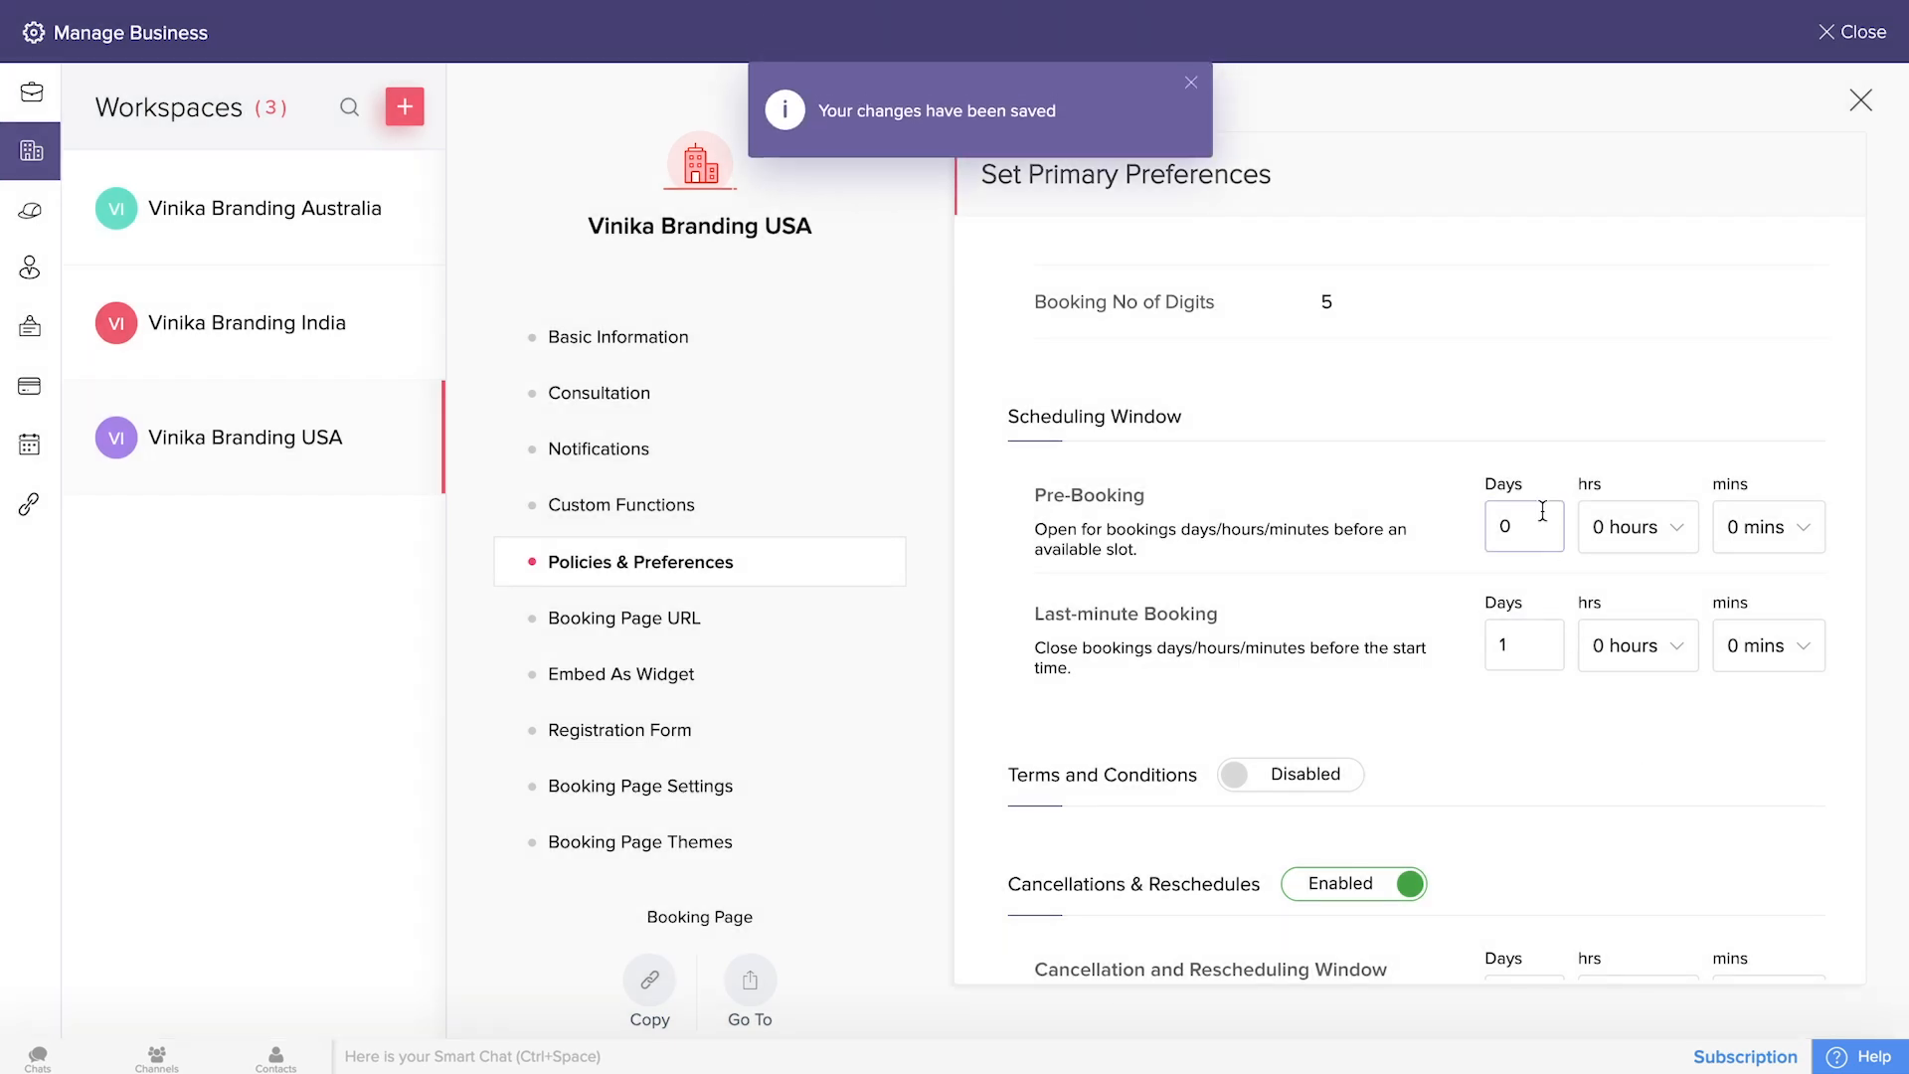
Set the pre-booking window to 100 days before an available slot.
click(1523, 538)
key(BackSpace)
text(100)
click(1537, 698)
Enable the terms and conditions, view their agreement message, and disable them again.
scroll(1498, 744, down, 1)
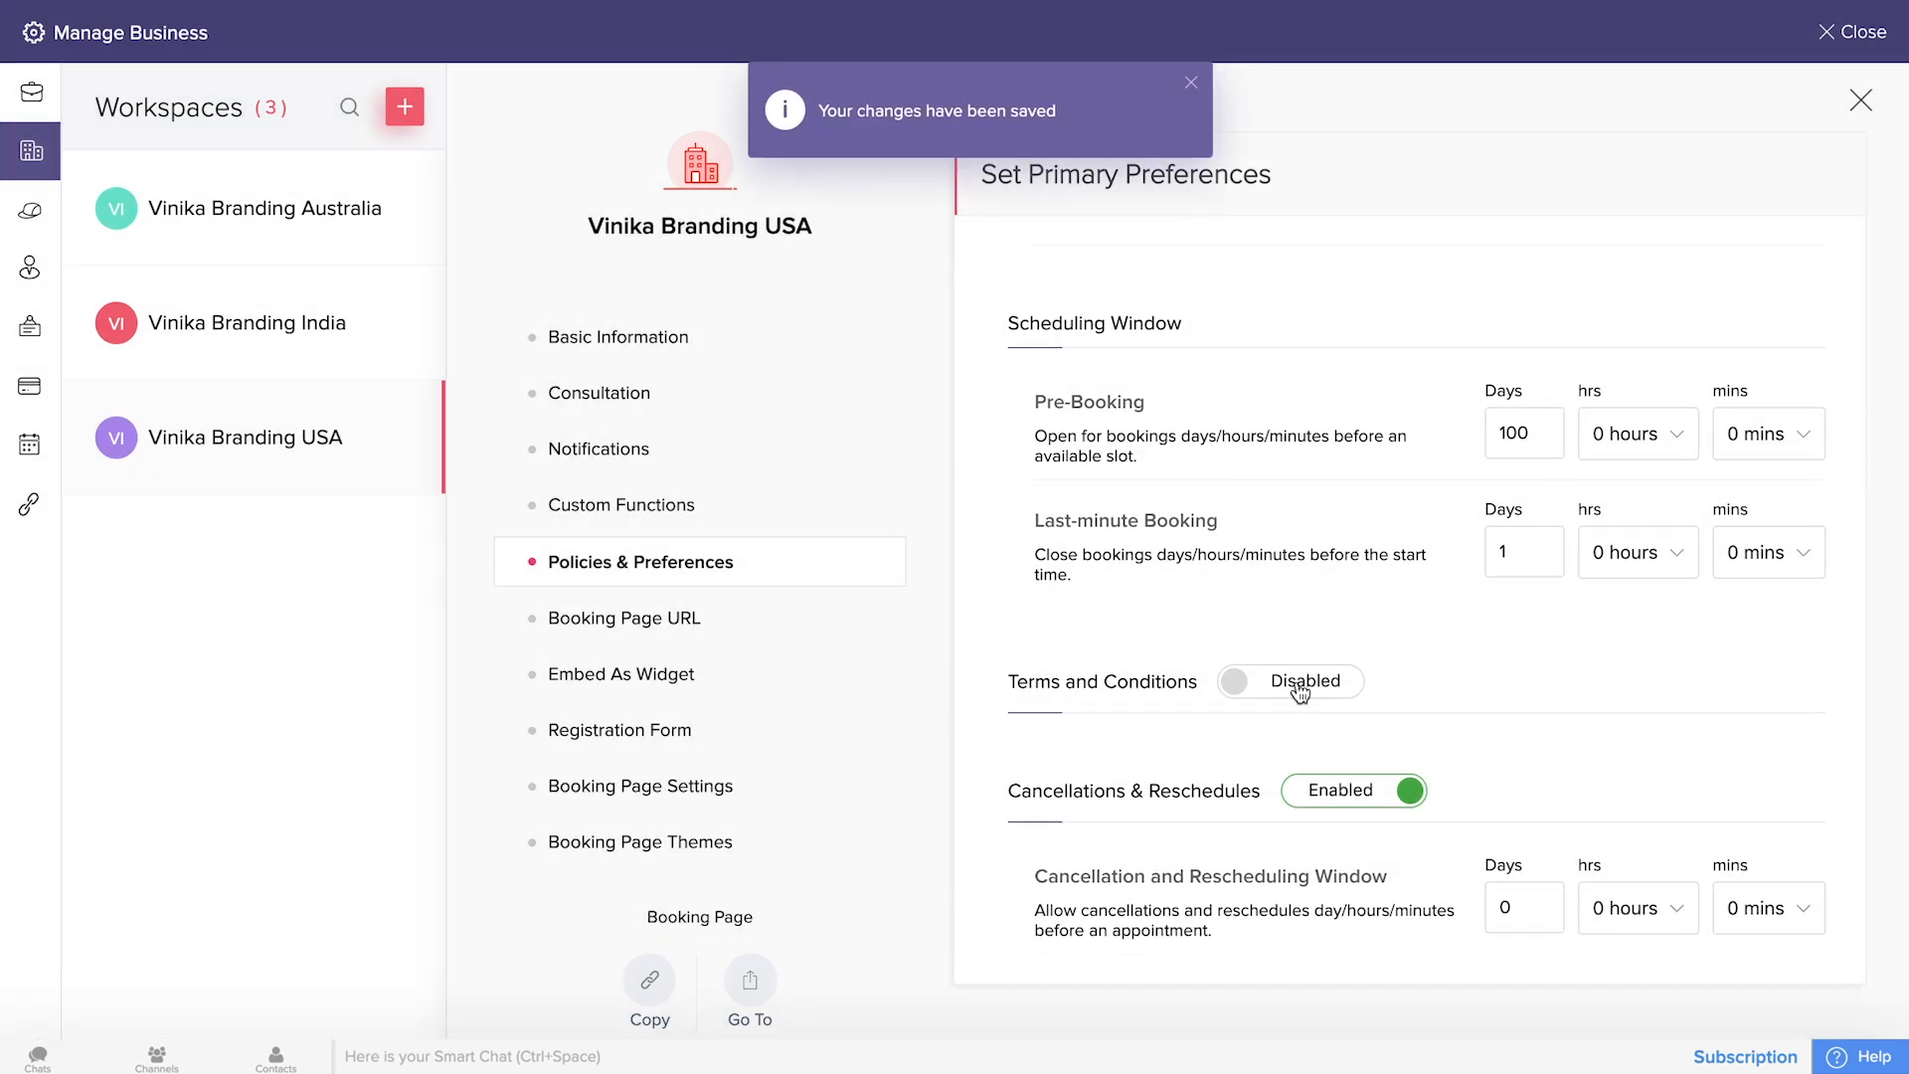
click(1300, 692)
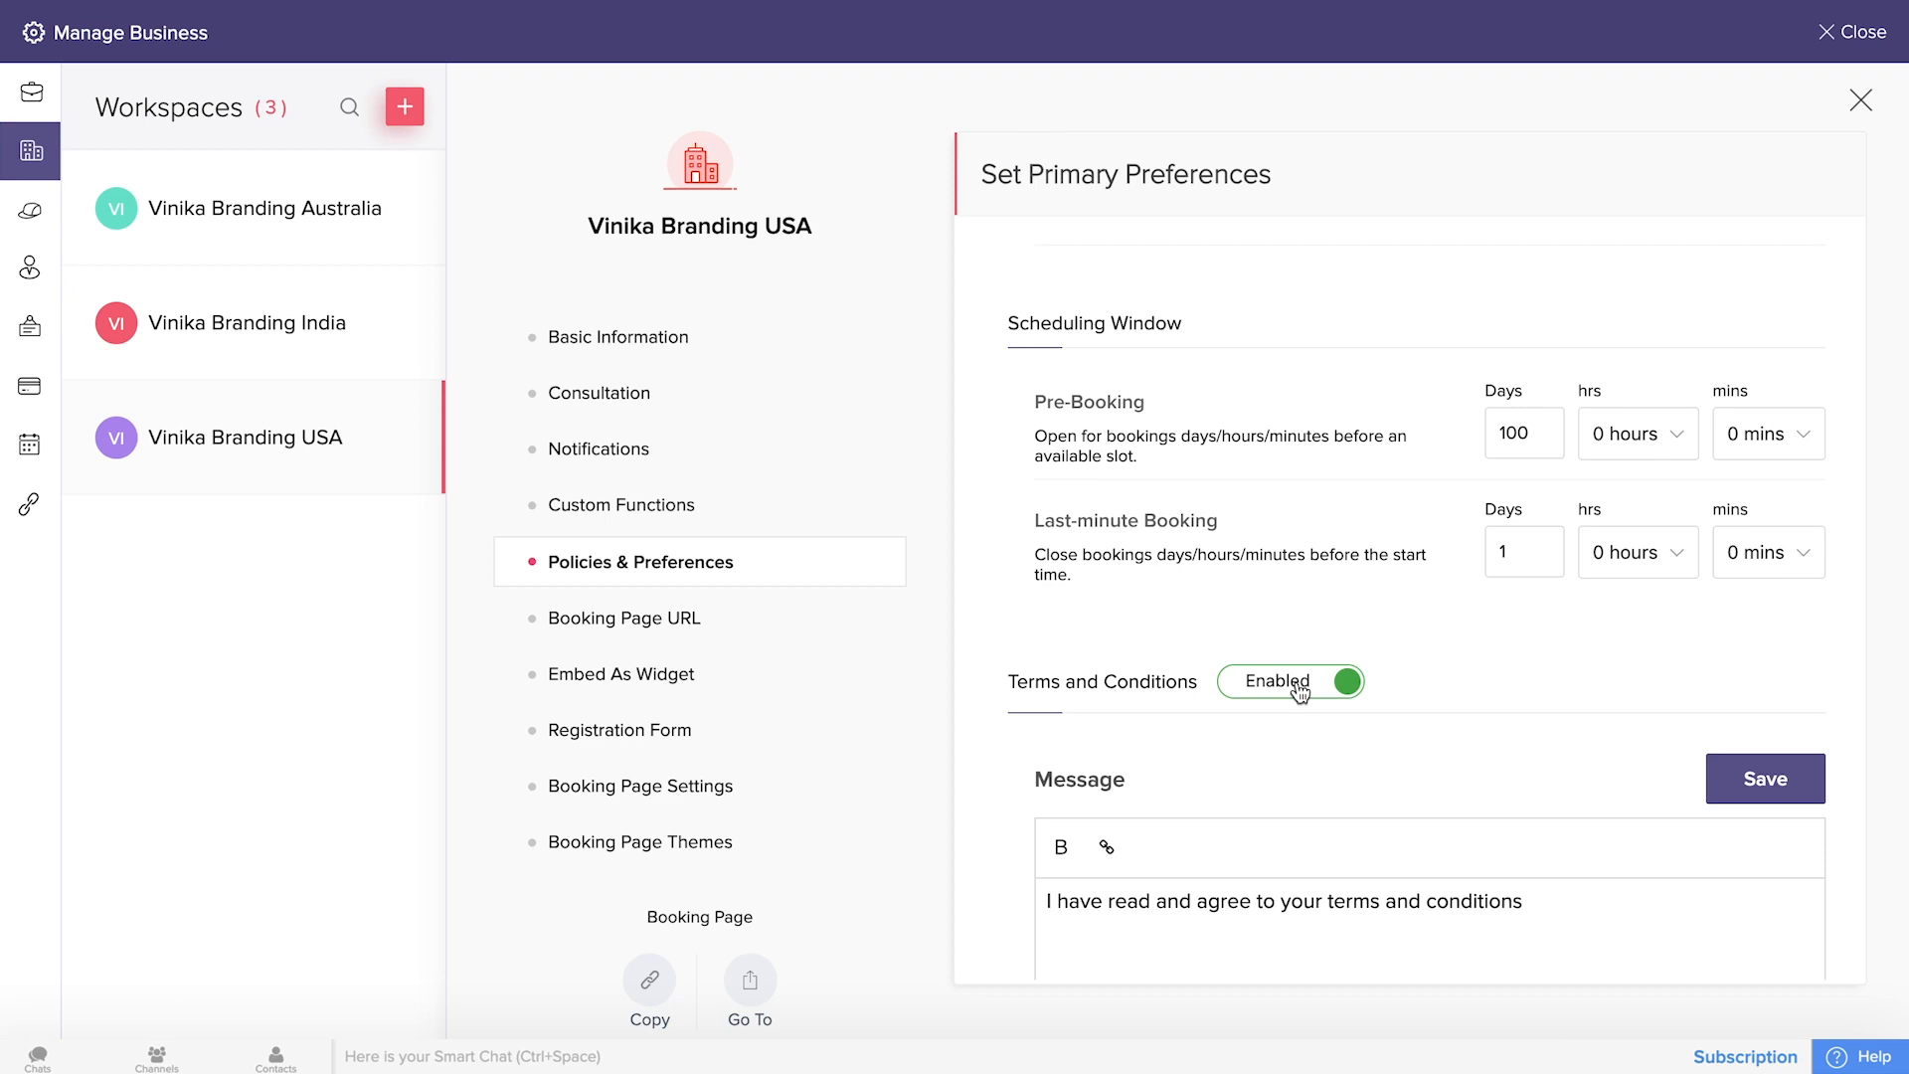
scroll(1300, 692, down, 3)
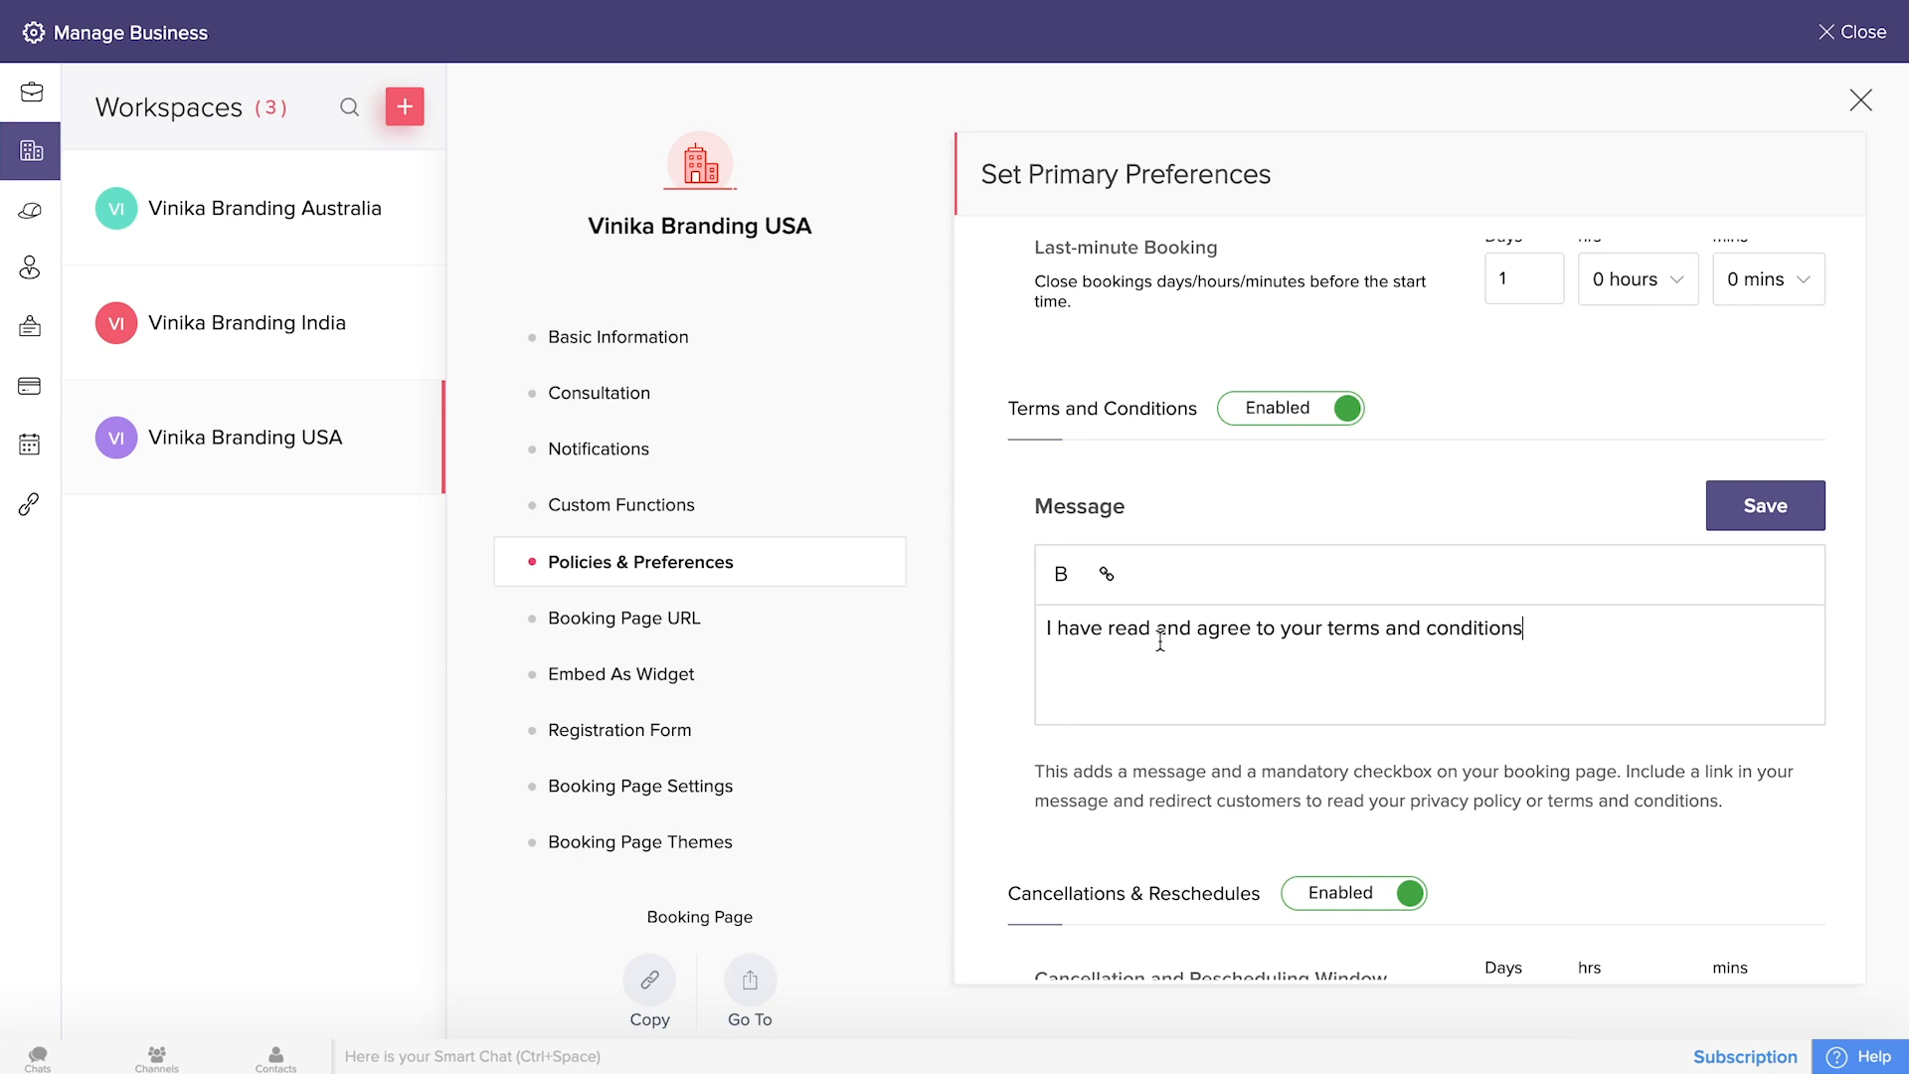
scroll(1380, 668, down, 1)
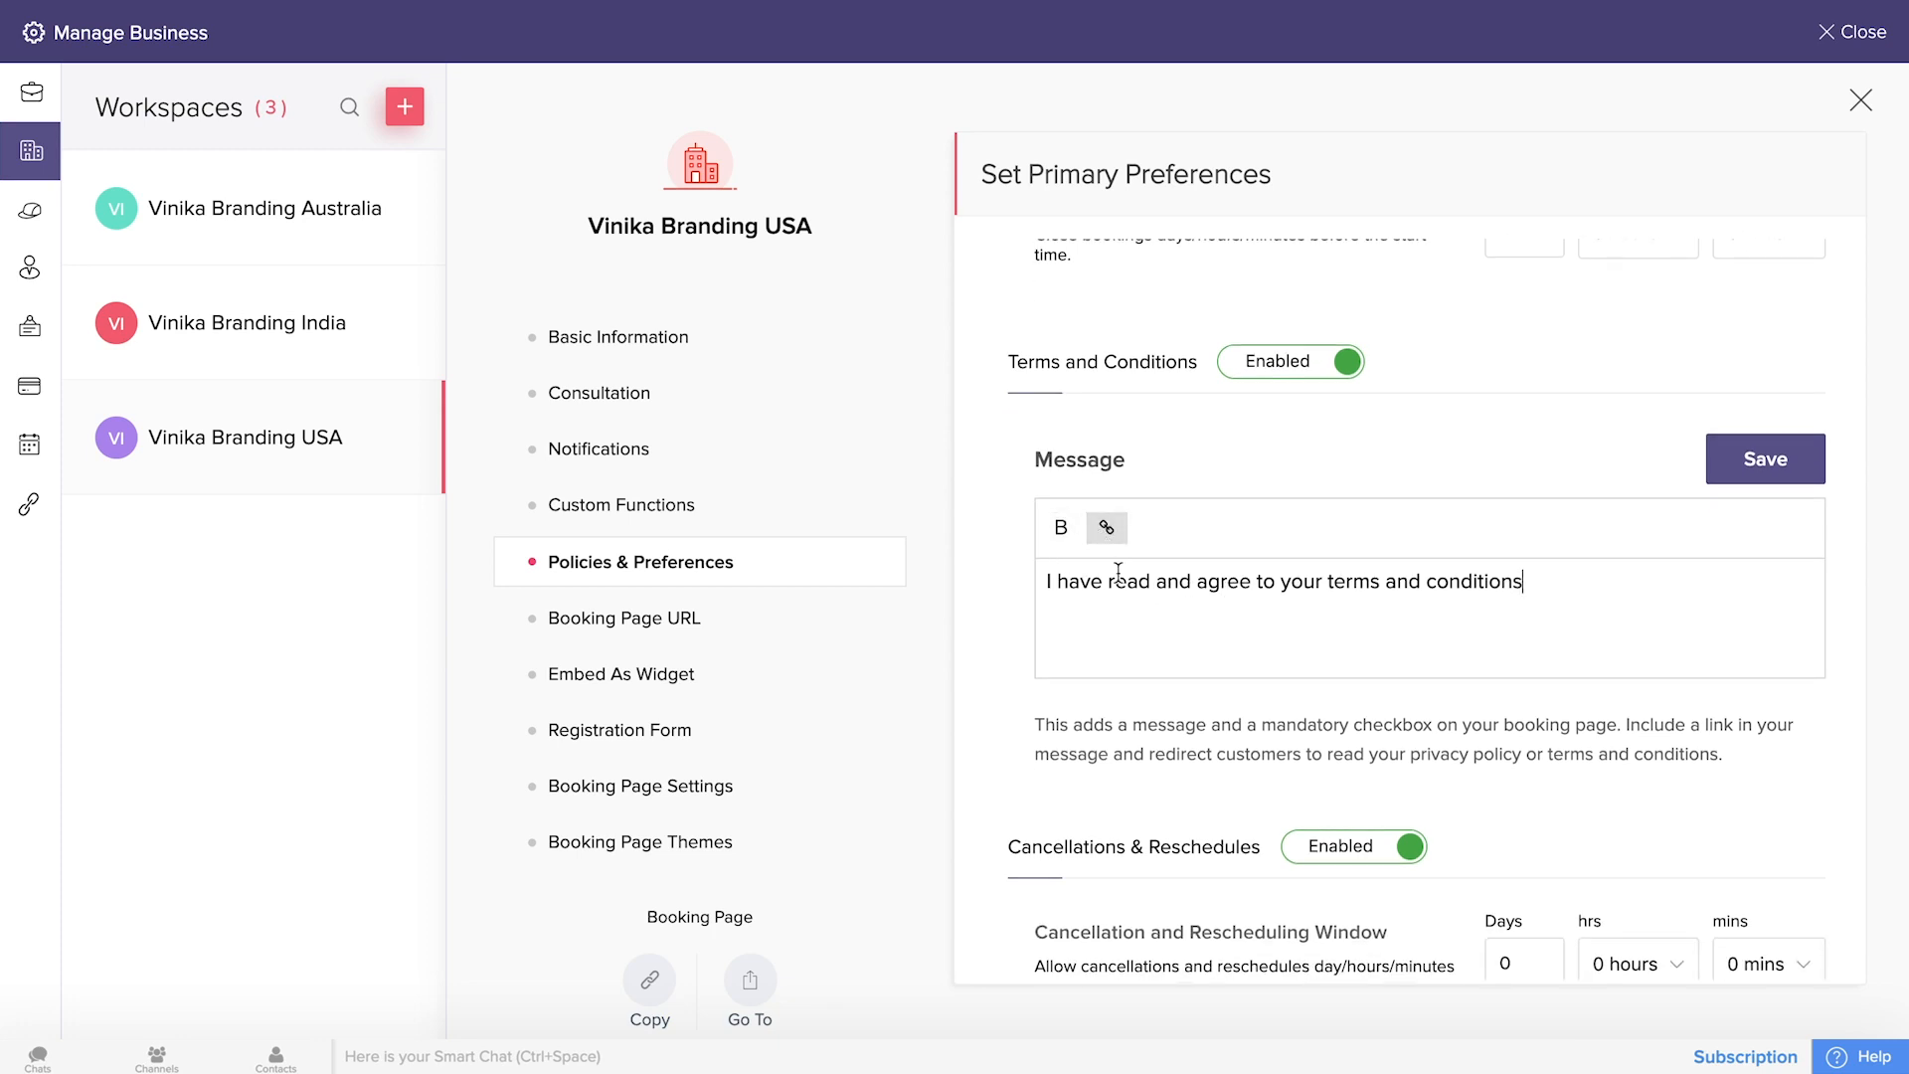
click(1258, 366)
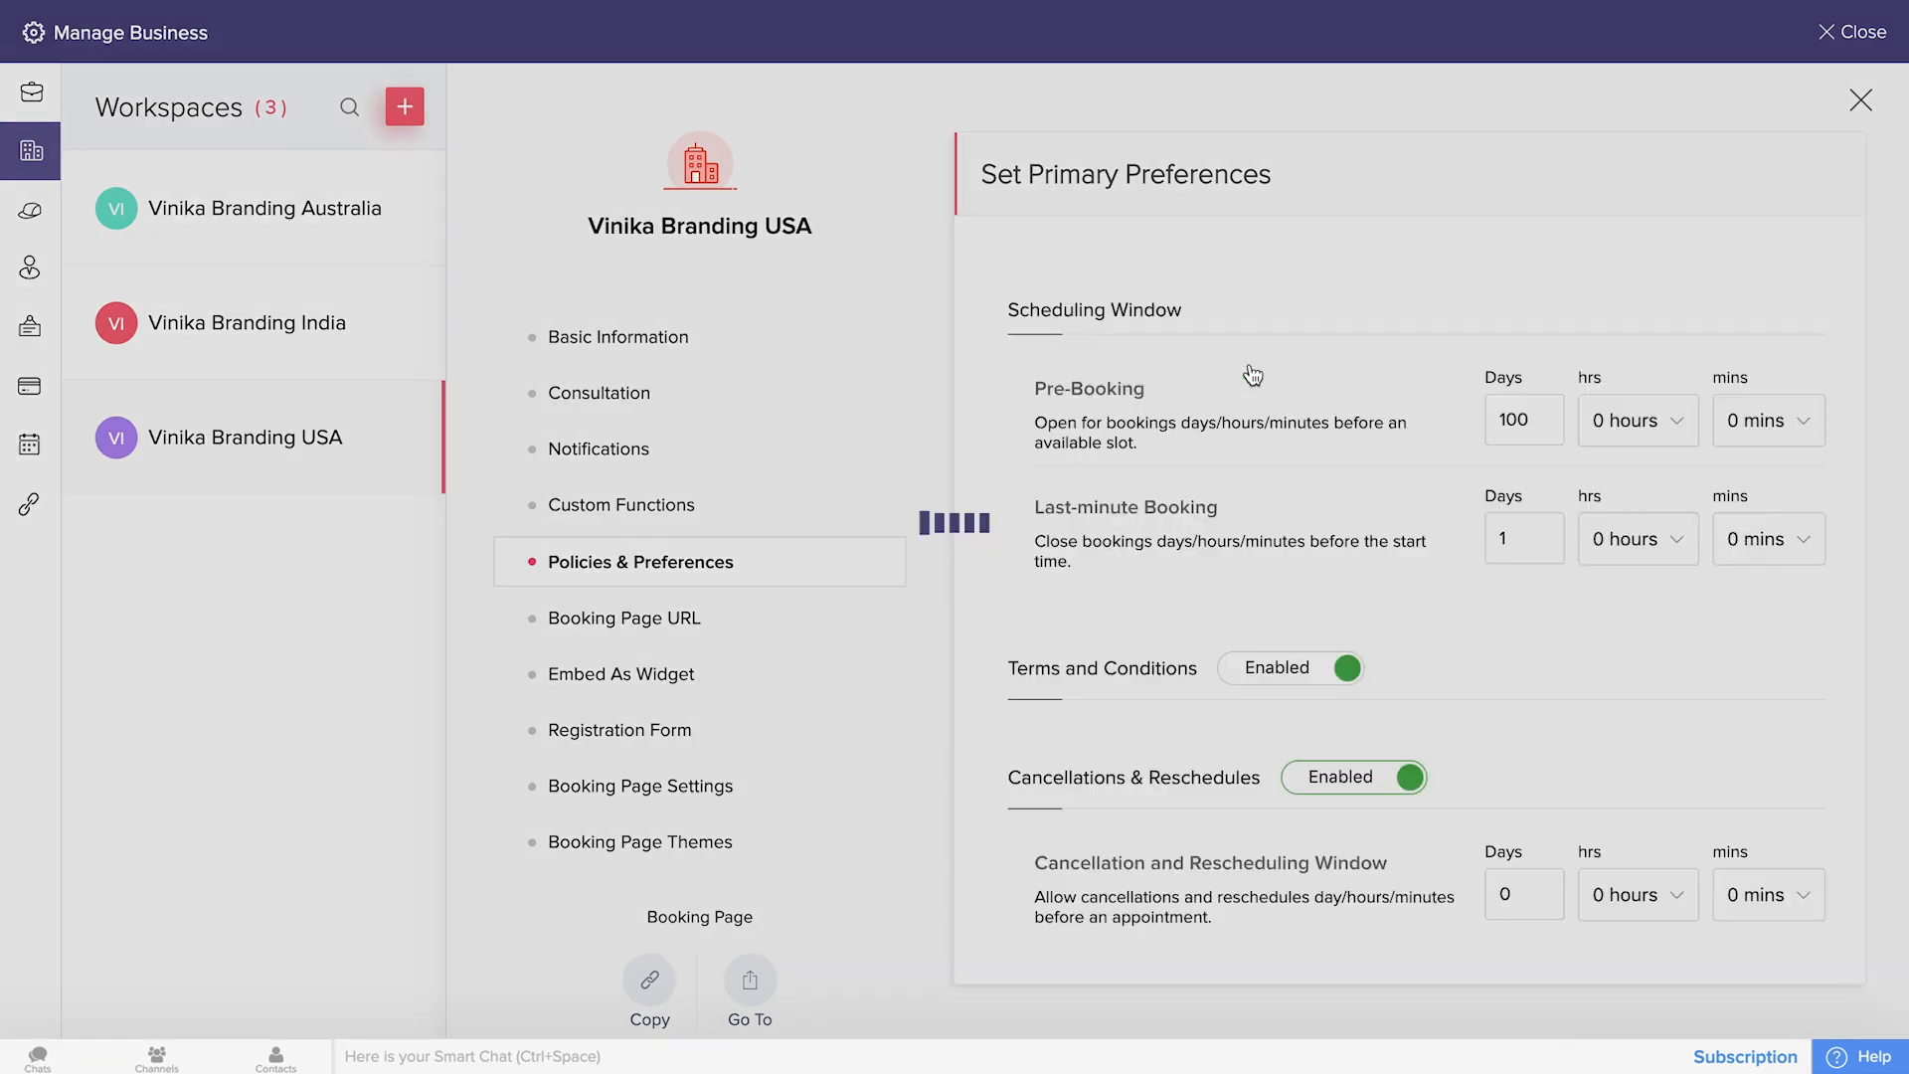
click(1191, 82)
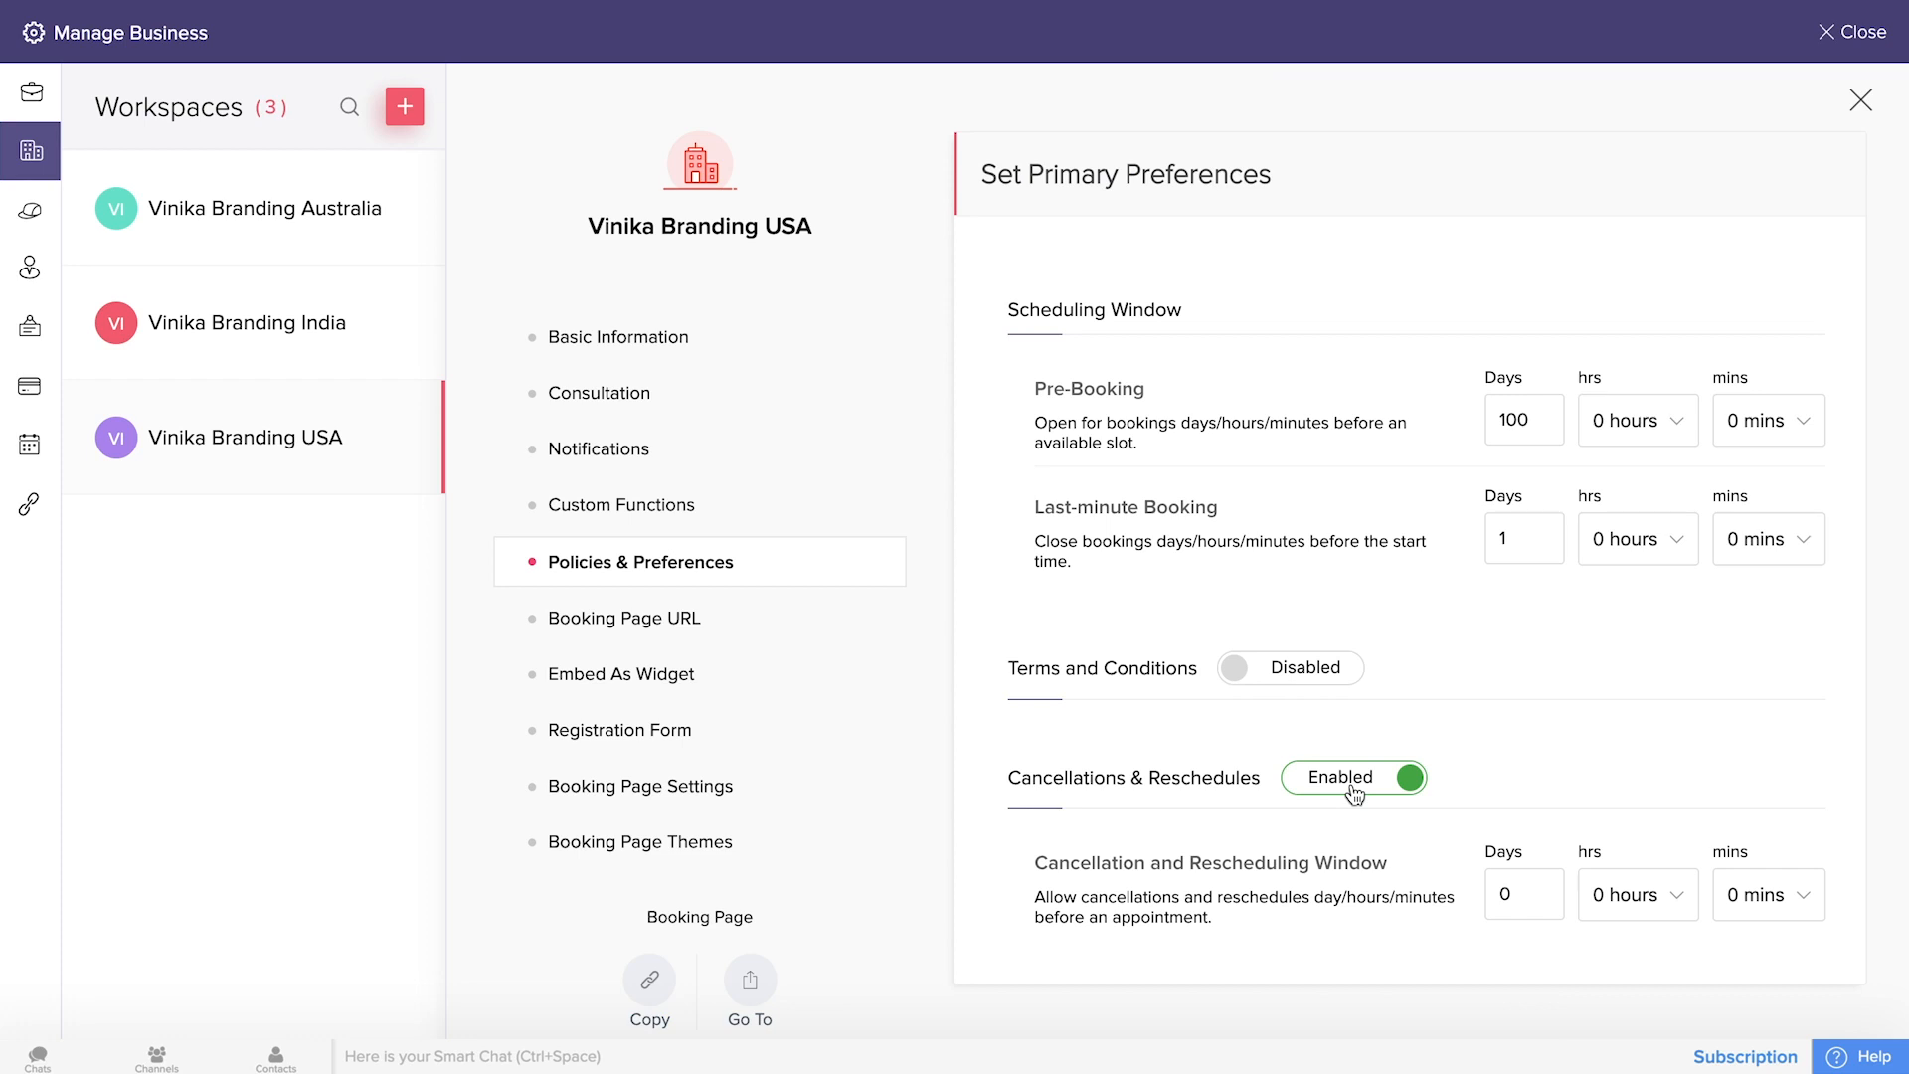
Set the cancellation and rescheduling window to 2 days before an appointment.
click(1522, 894)
key(BackSpace)
text(2)
click(1567, 778)
Check how the workspace's default booking page URL is customized, keeping vinikabrandingusa, and view the embed-as-widget code.
click(636, 621)
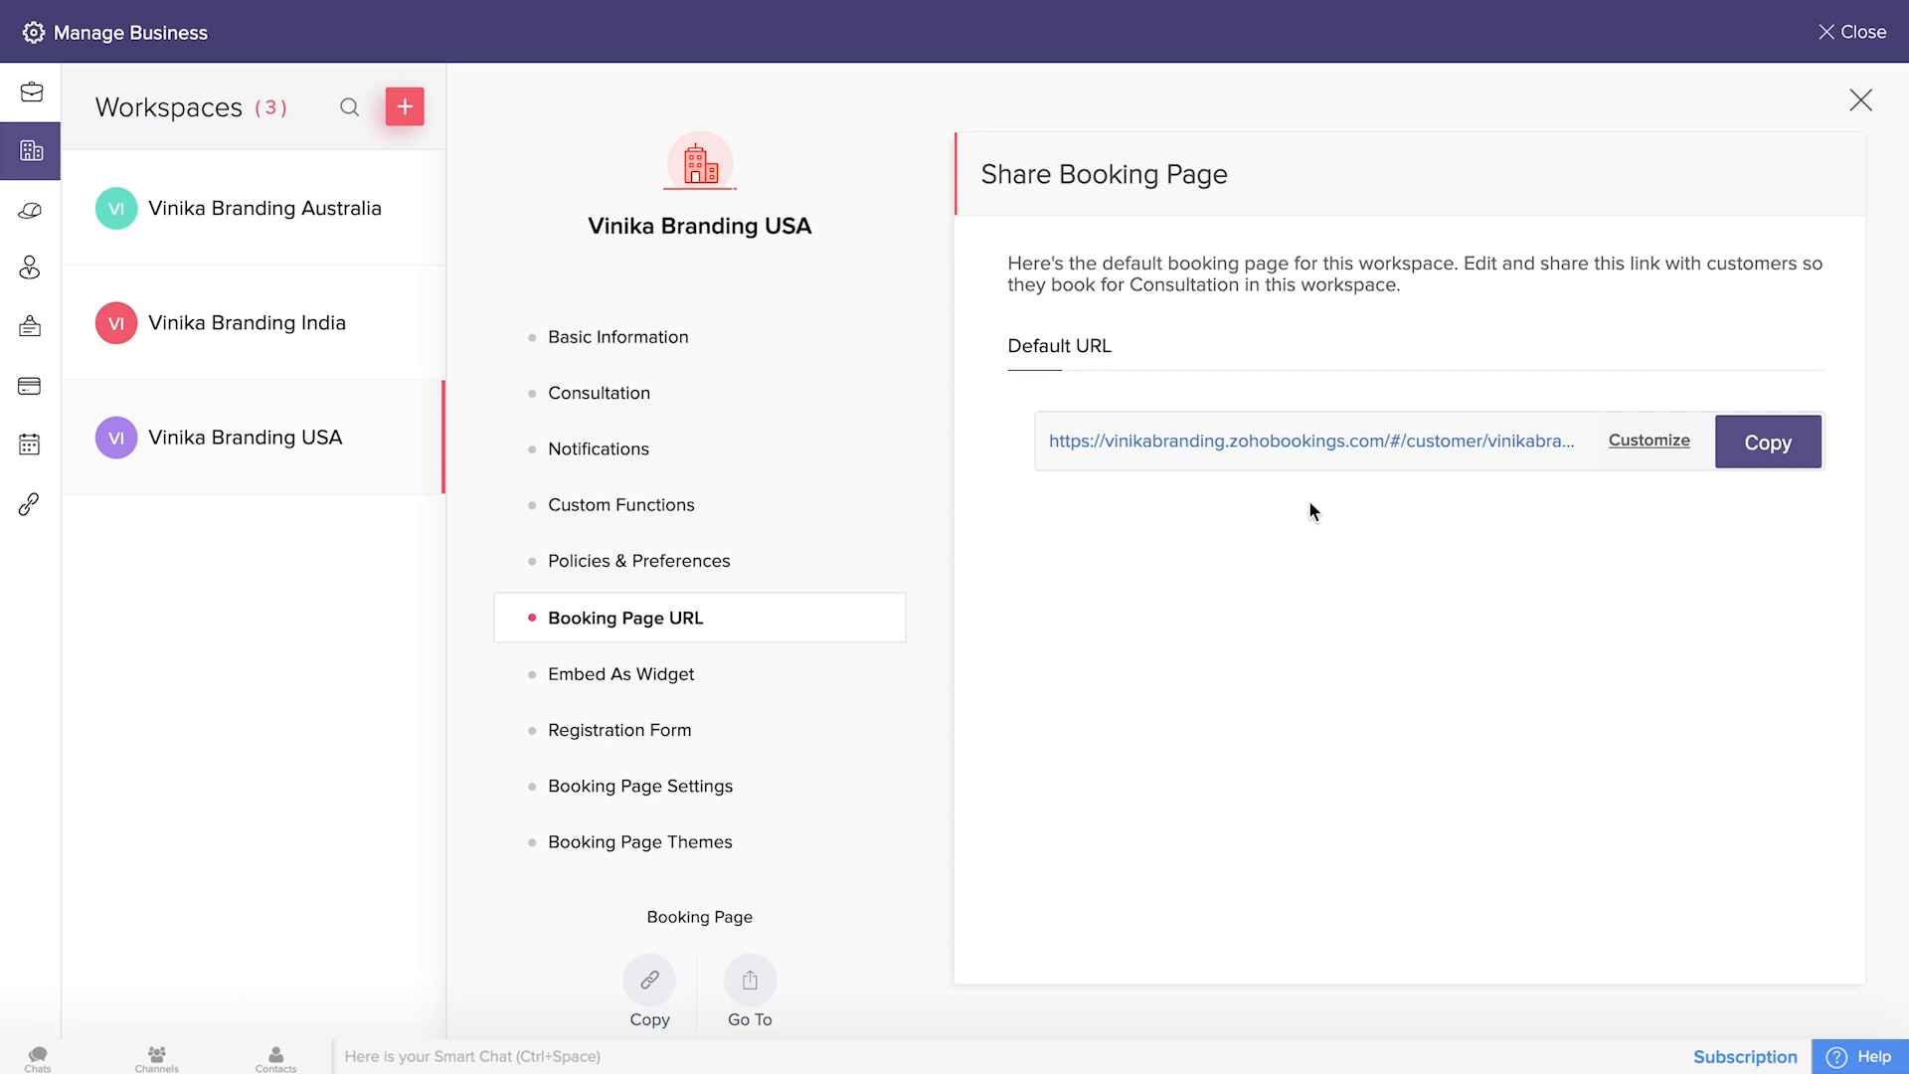
click(1649, 441)
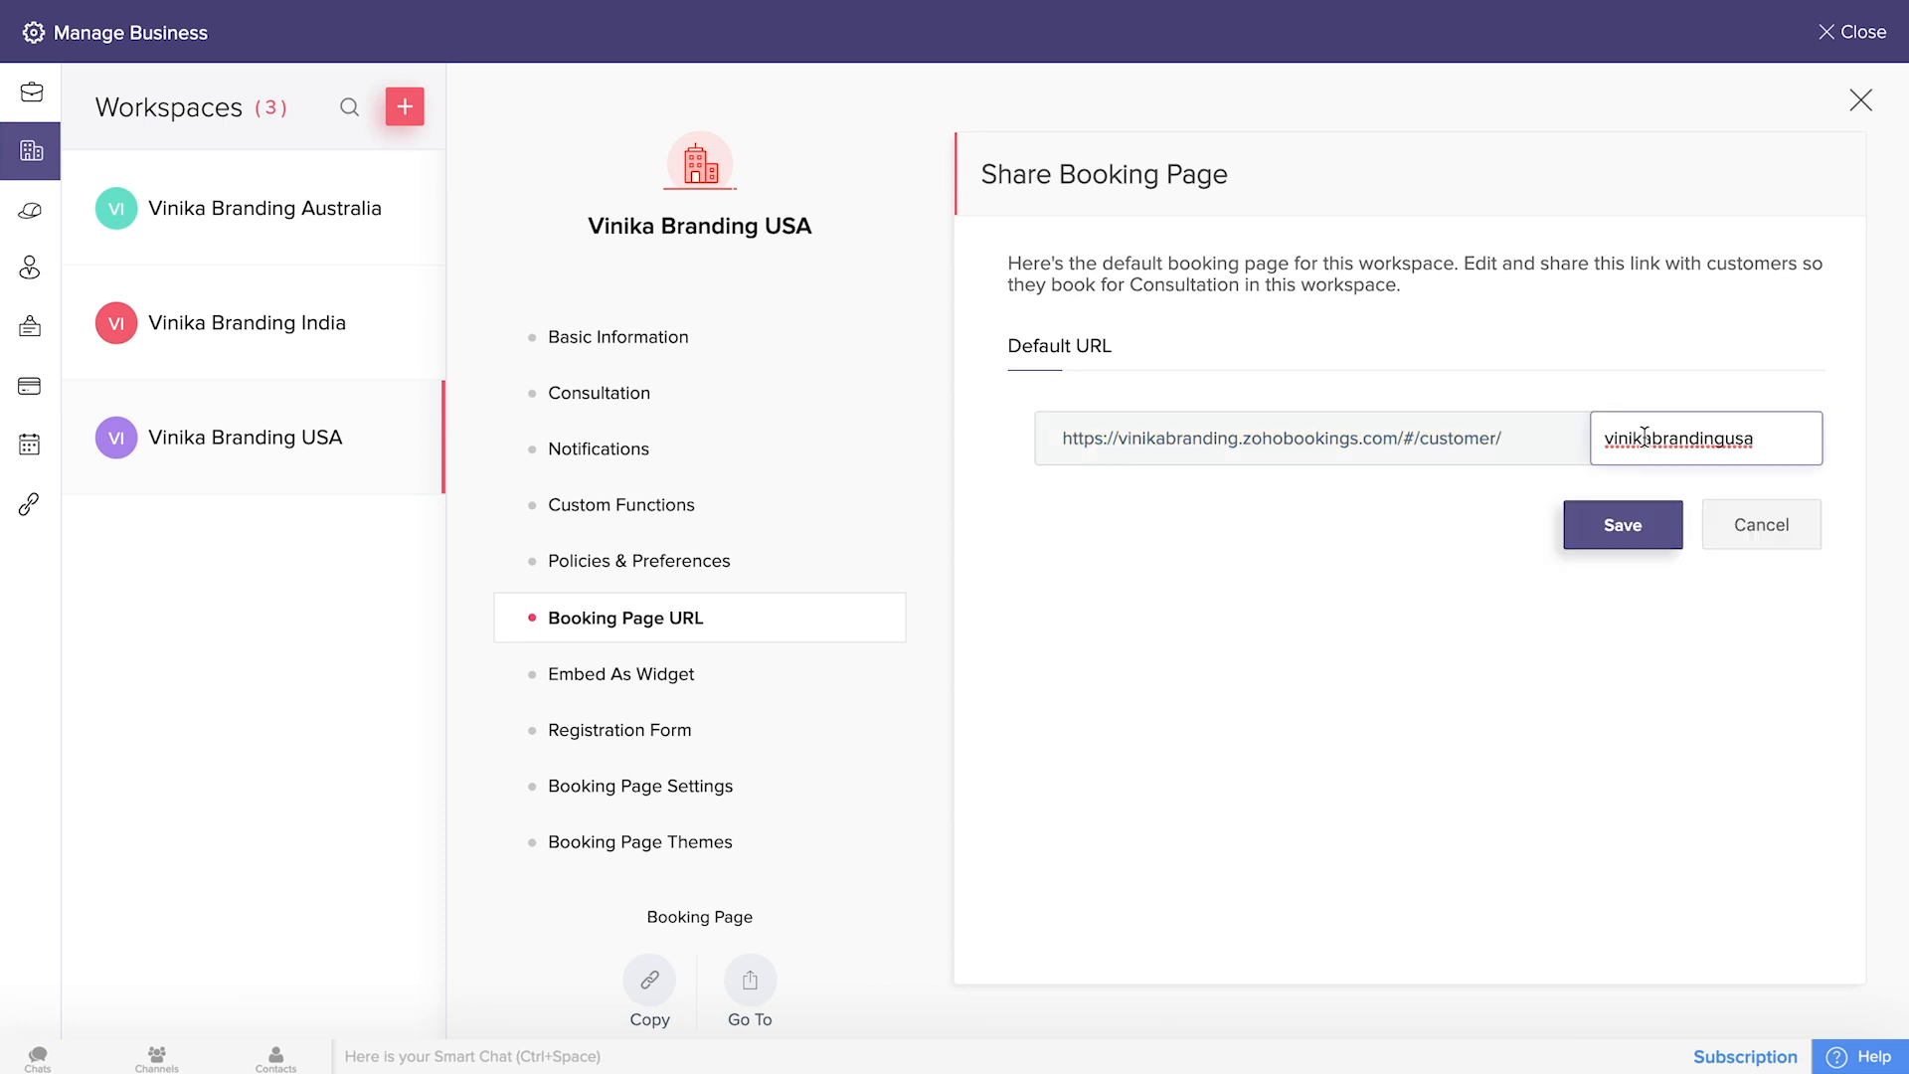
click(1611, 527)
click(672, 686)
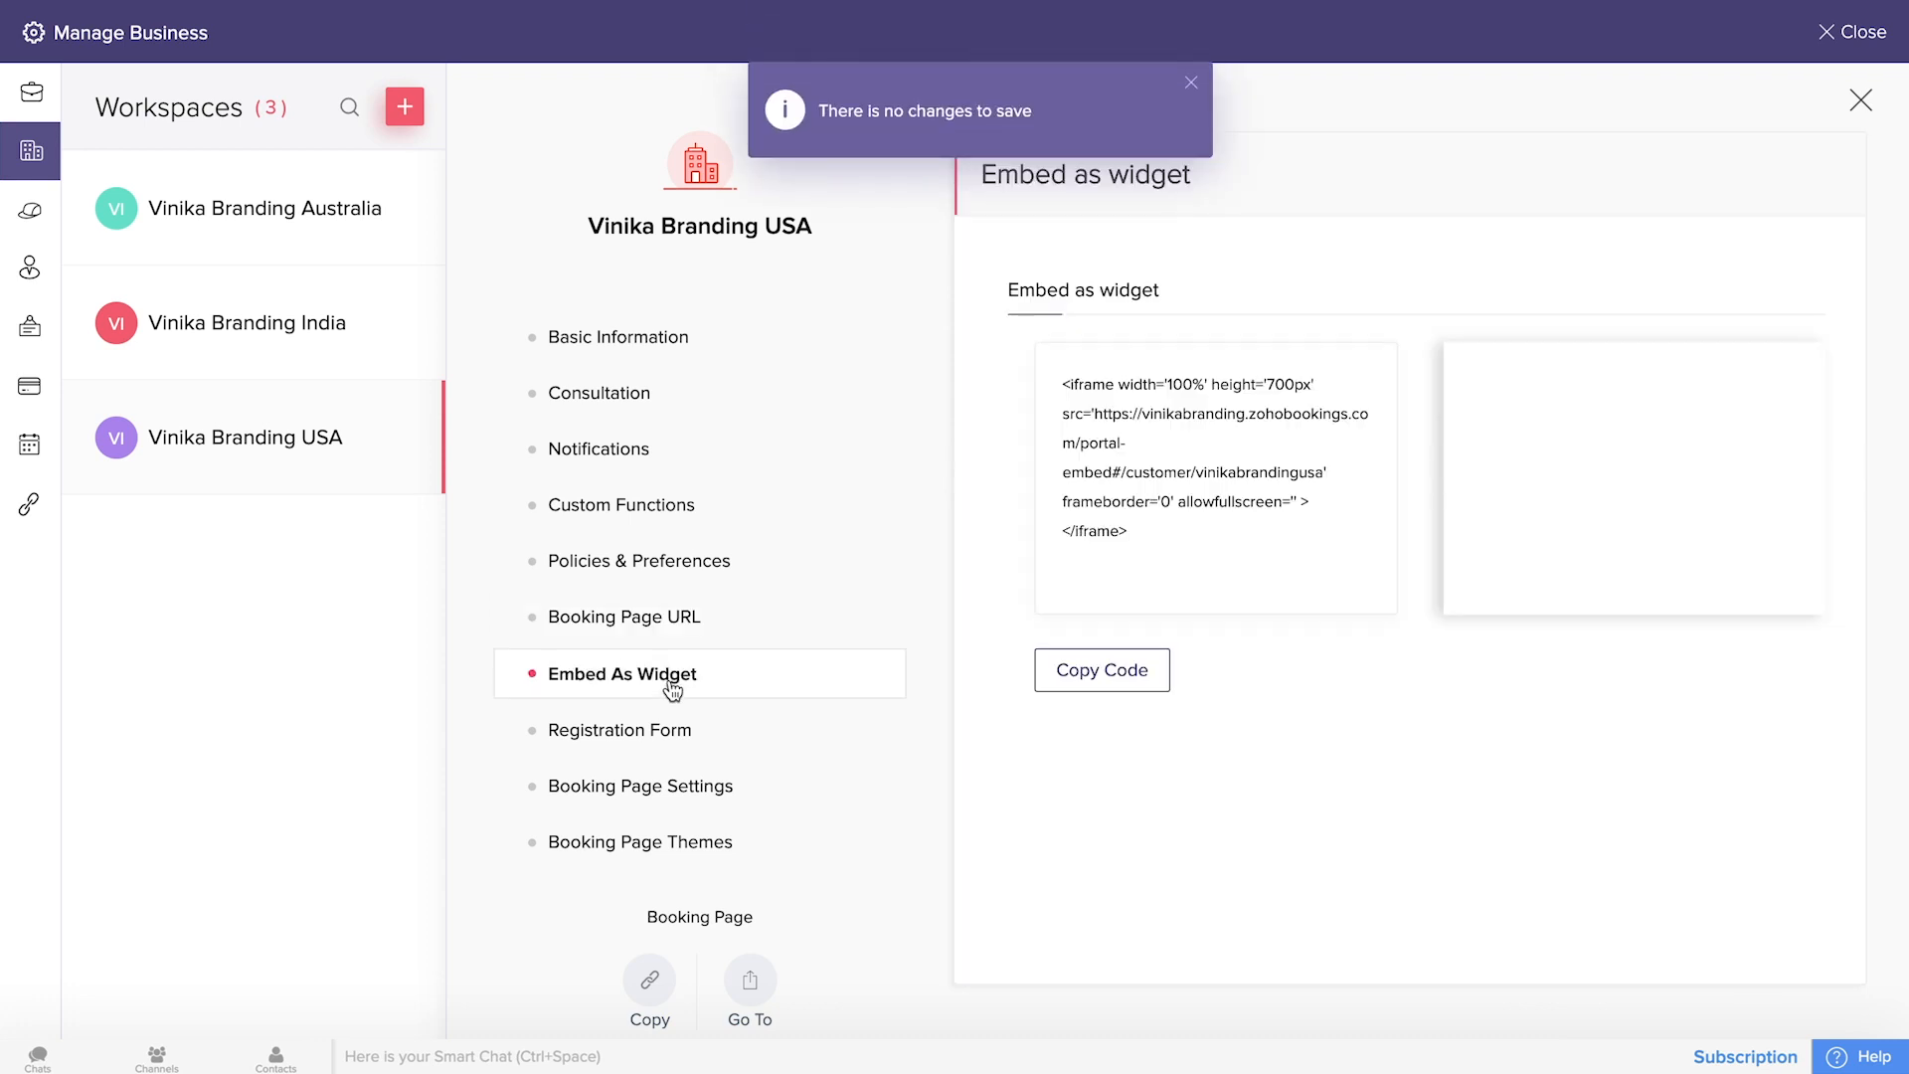
click(1190, 83)
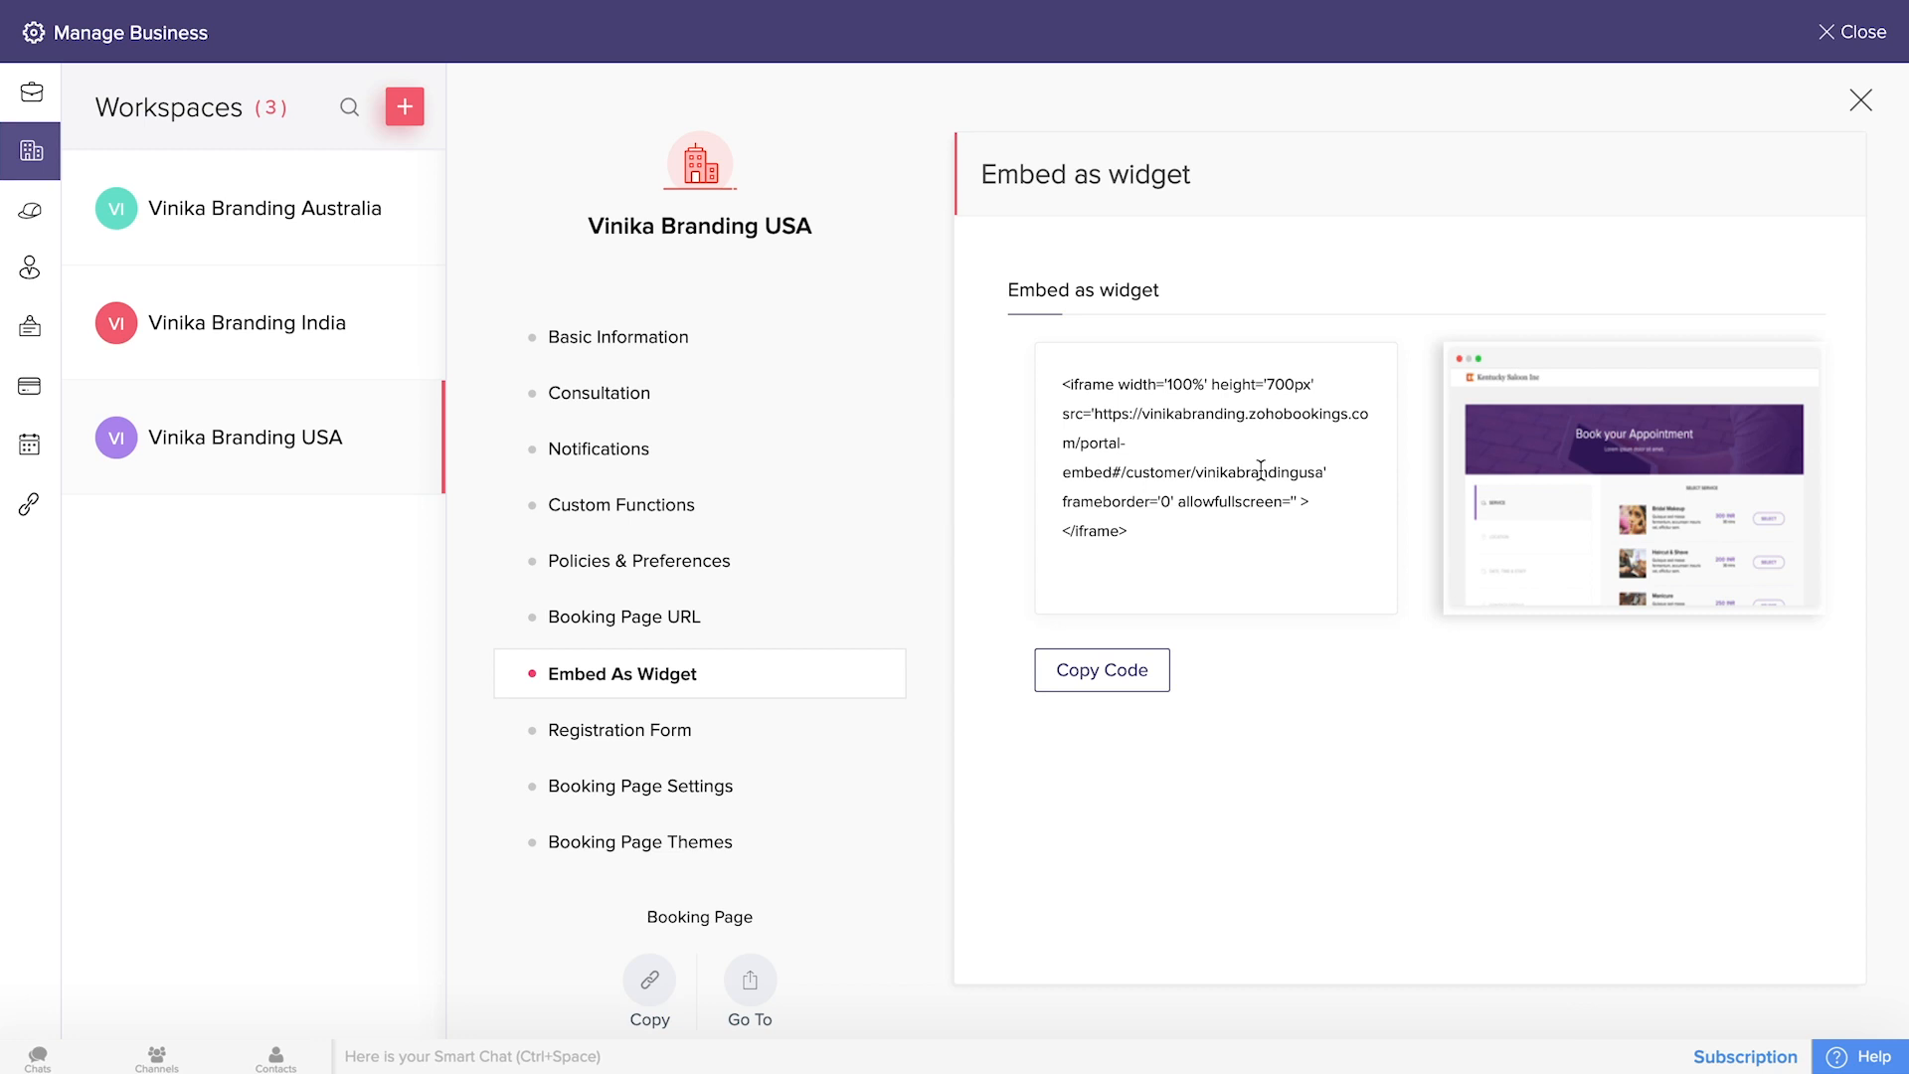
Add a mandatory MultiLine field labelled Address to the guest users' registration form.
click(616, 744)
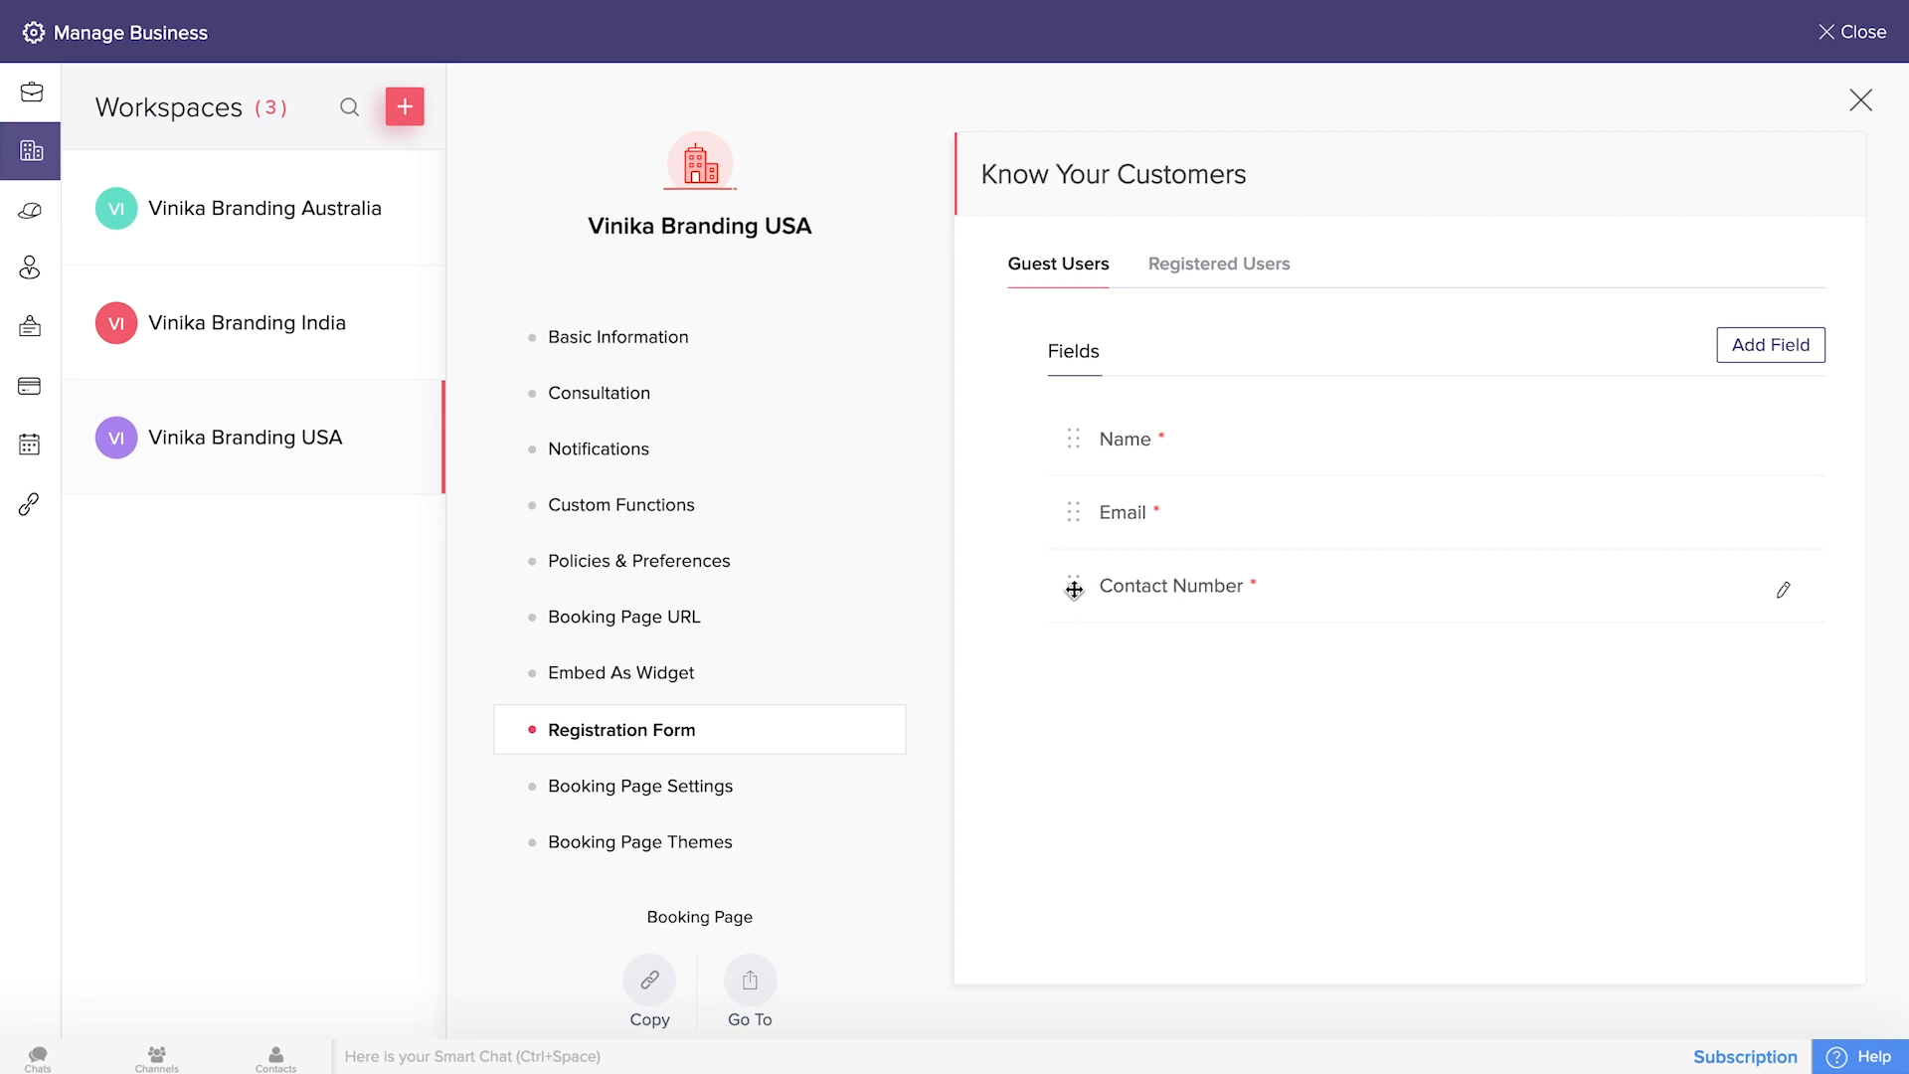
click(1756, 346)
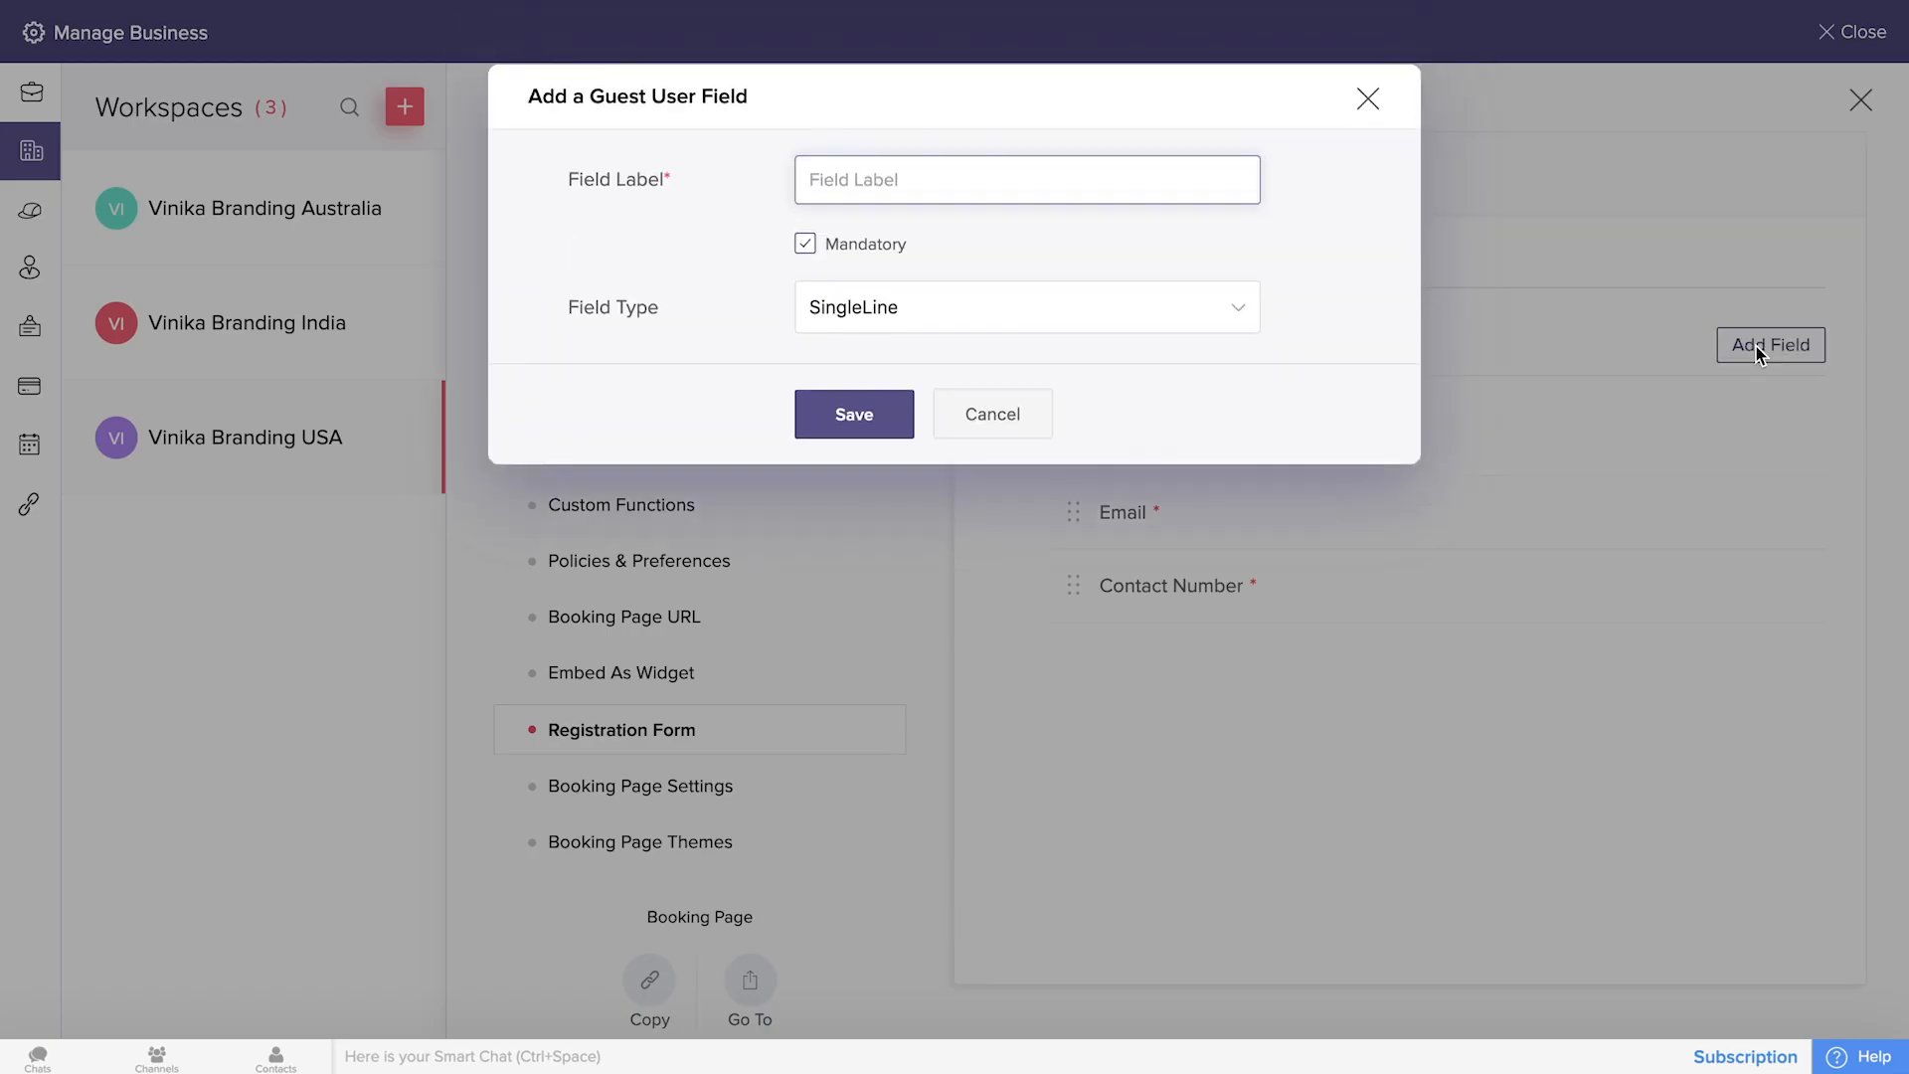
text(Address)
click(991, 324)
click(983, 447)
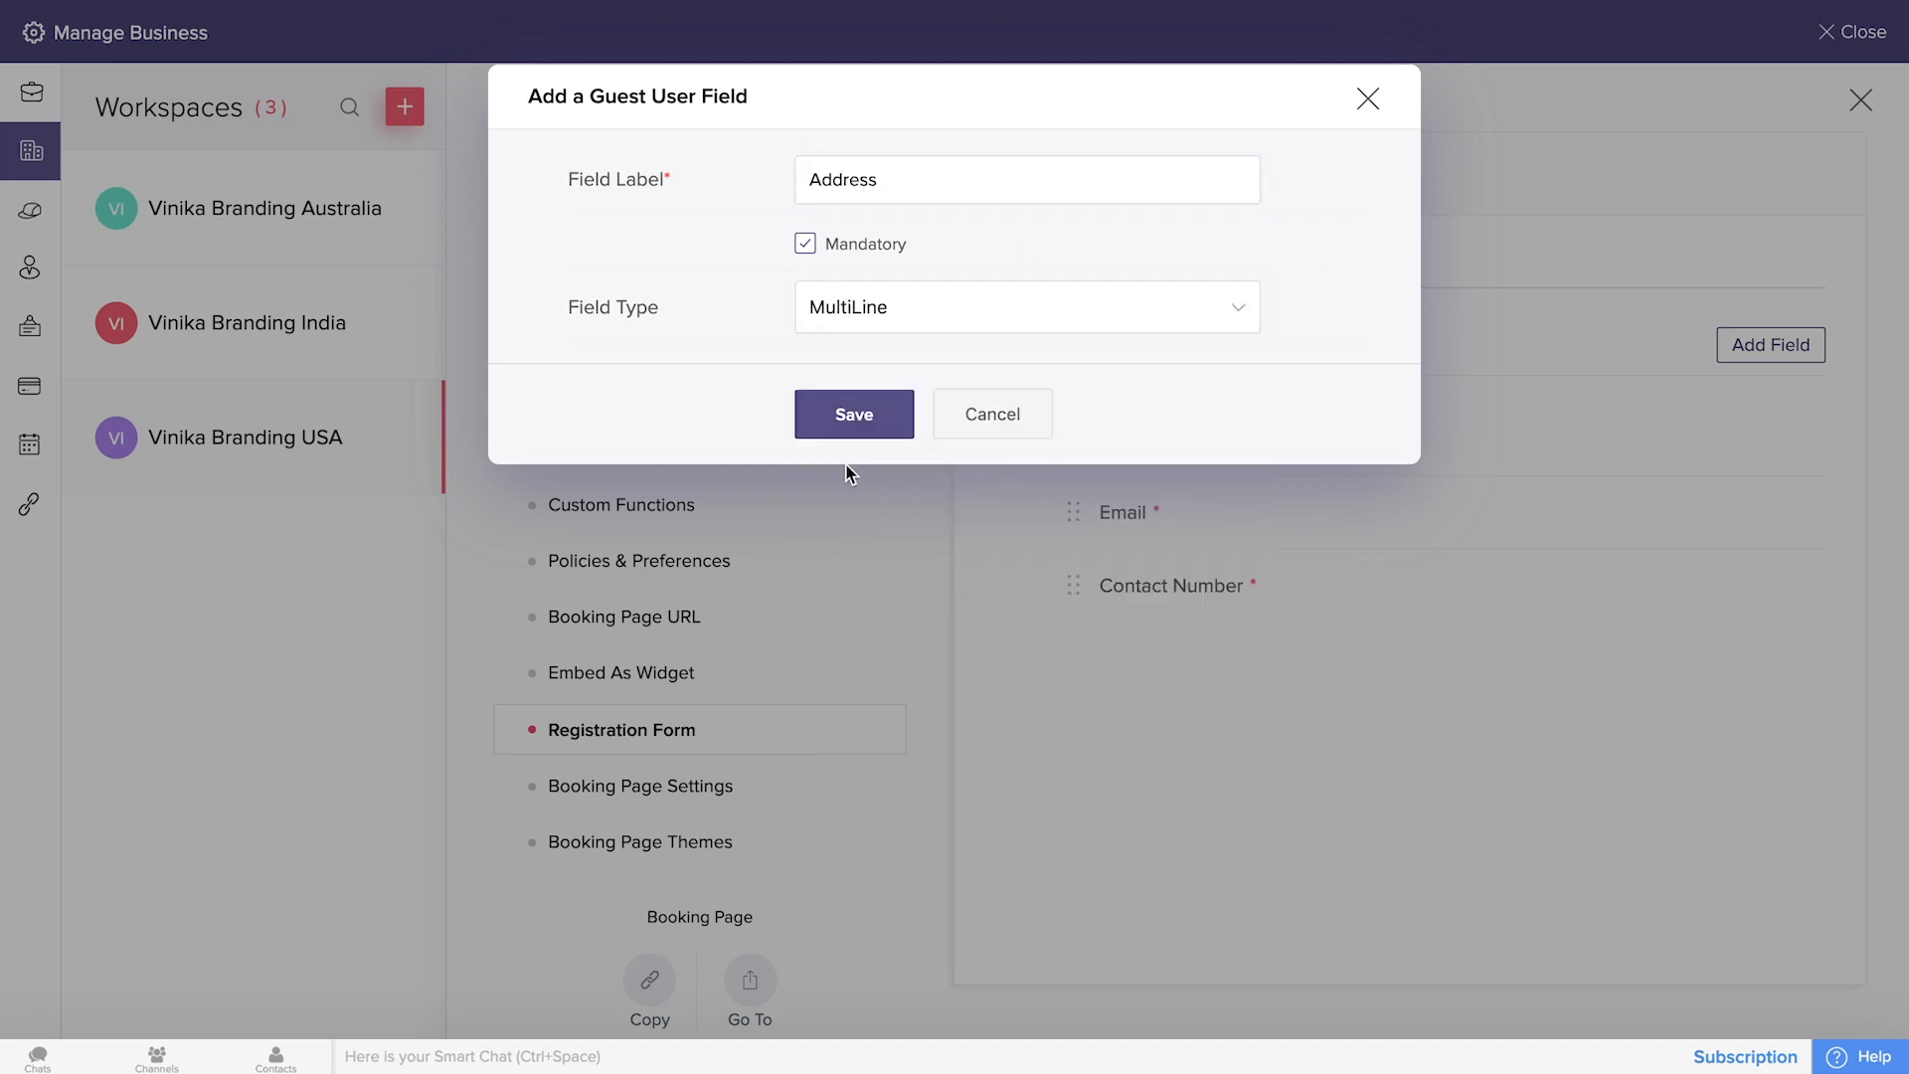
click(868, 423)
Delete the custom Address field from the guest users' registration form.
mouse_move(1350, 639)
click(1795, 662)
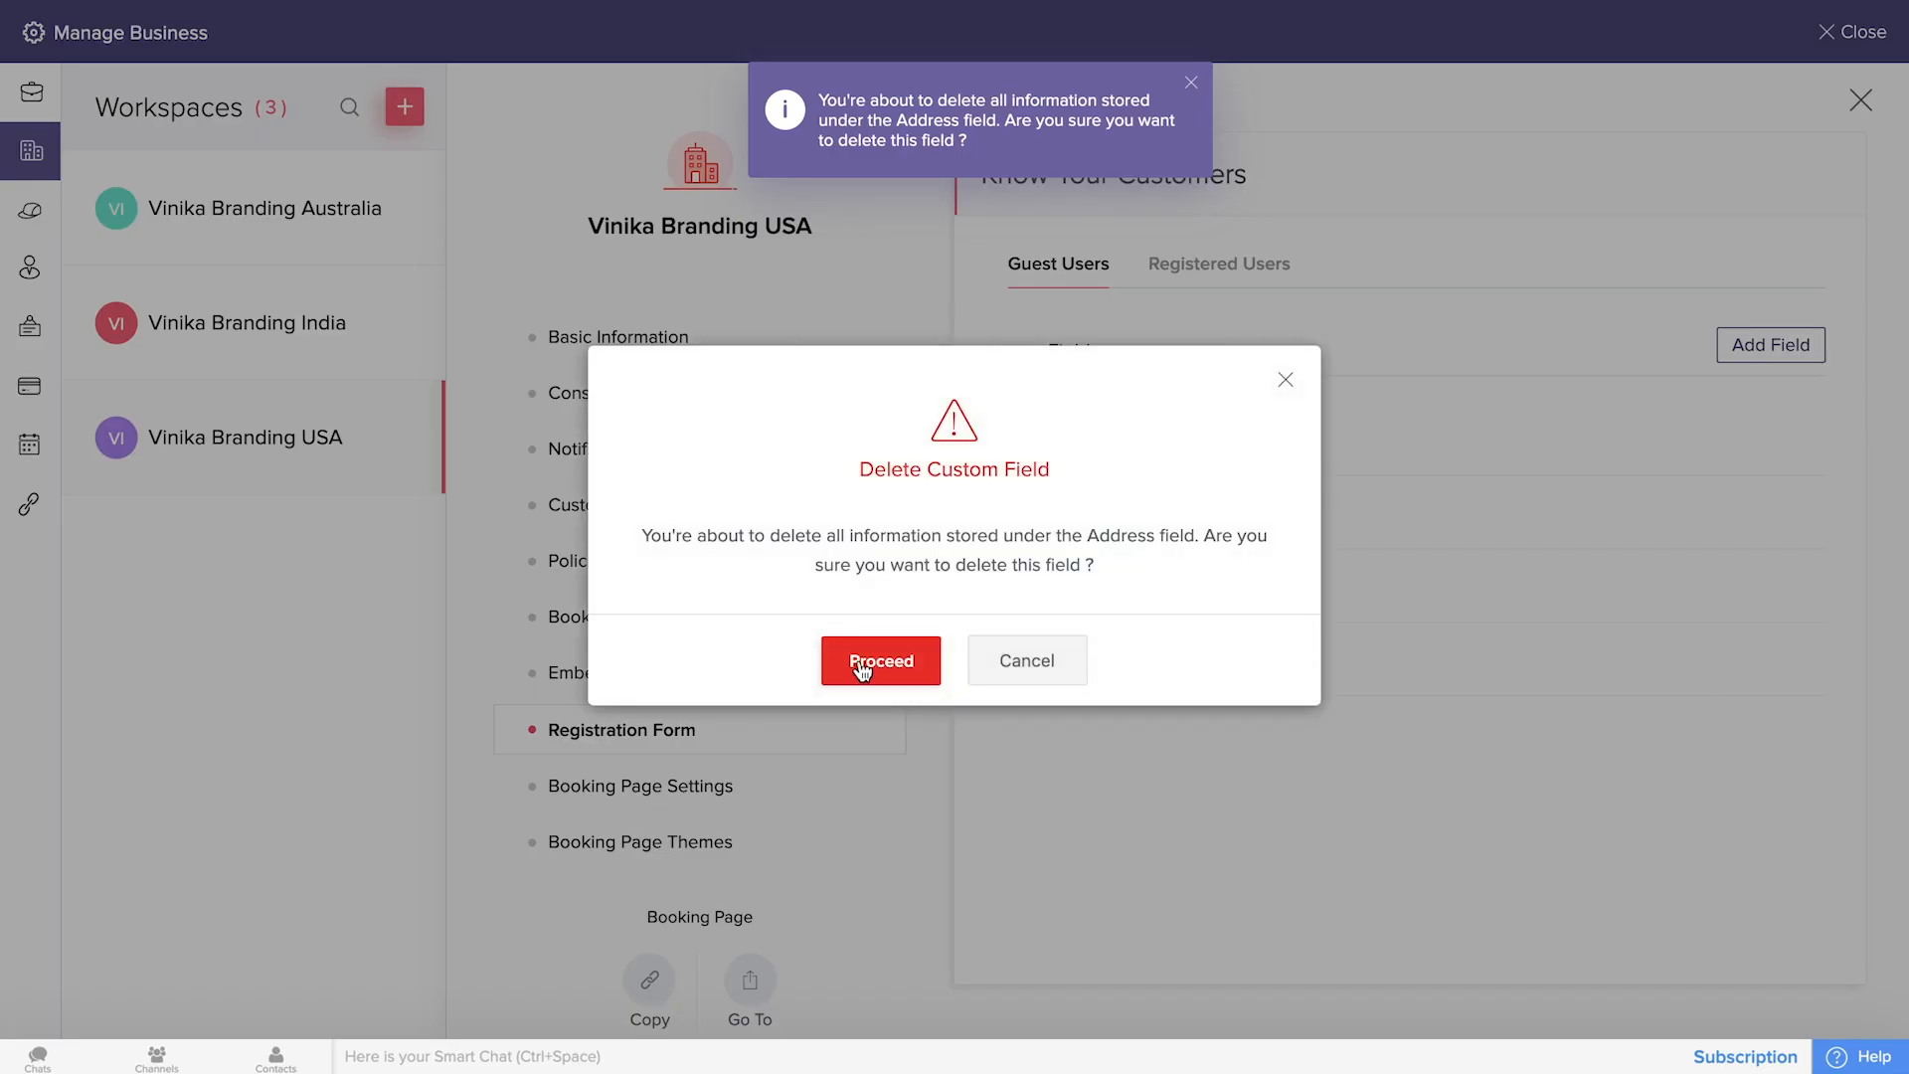
click(861, 673)
Review the booking page's header and footer elements, and apply the Modern Web theme to the page.
click(667, 796)
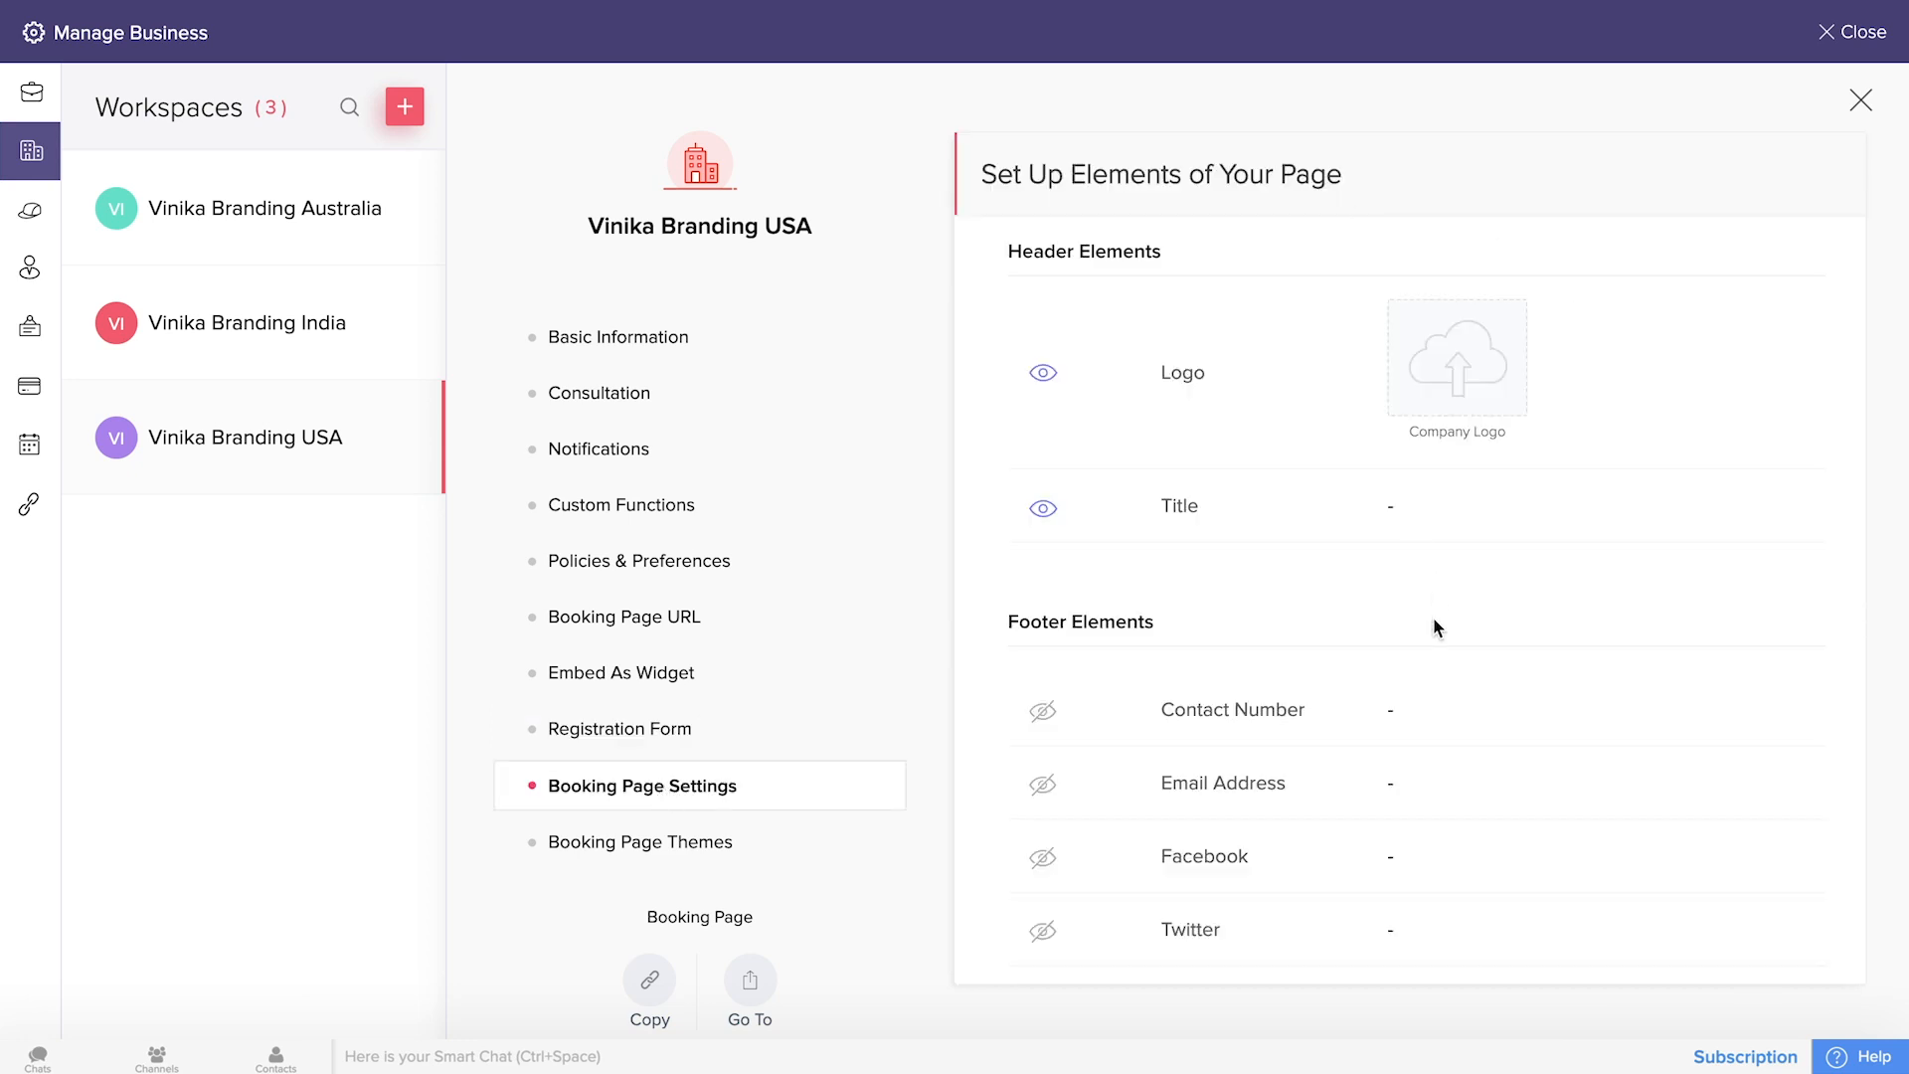
scroll(1437, 627, down, 1)
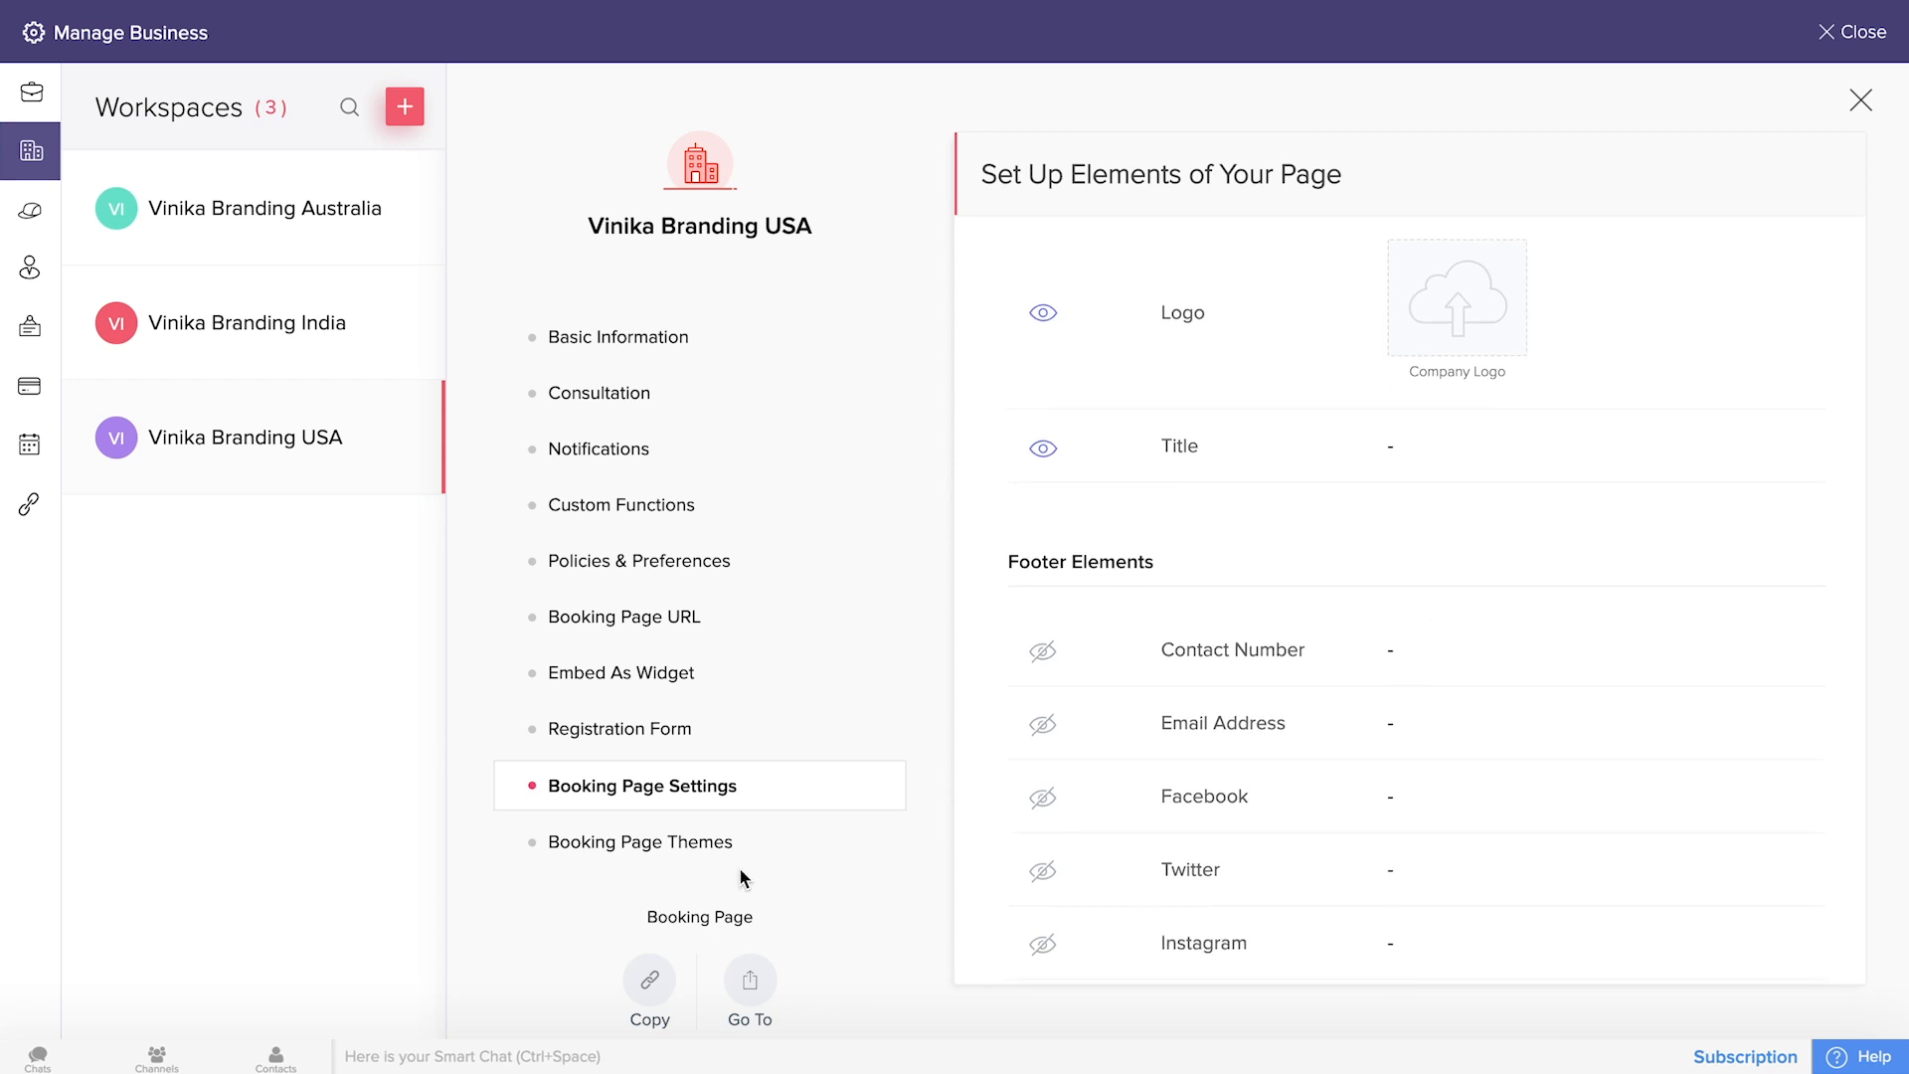
click(670, 845)
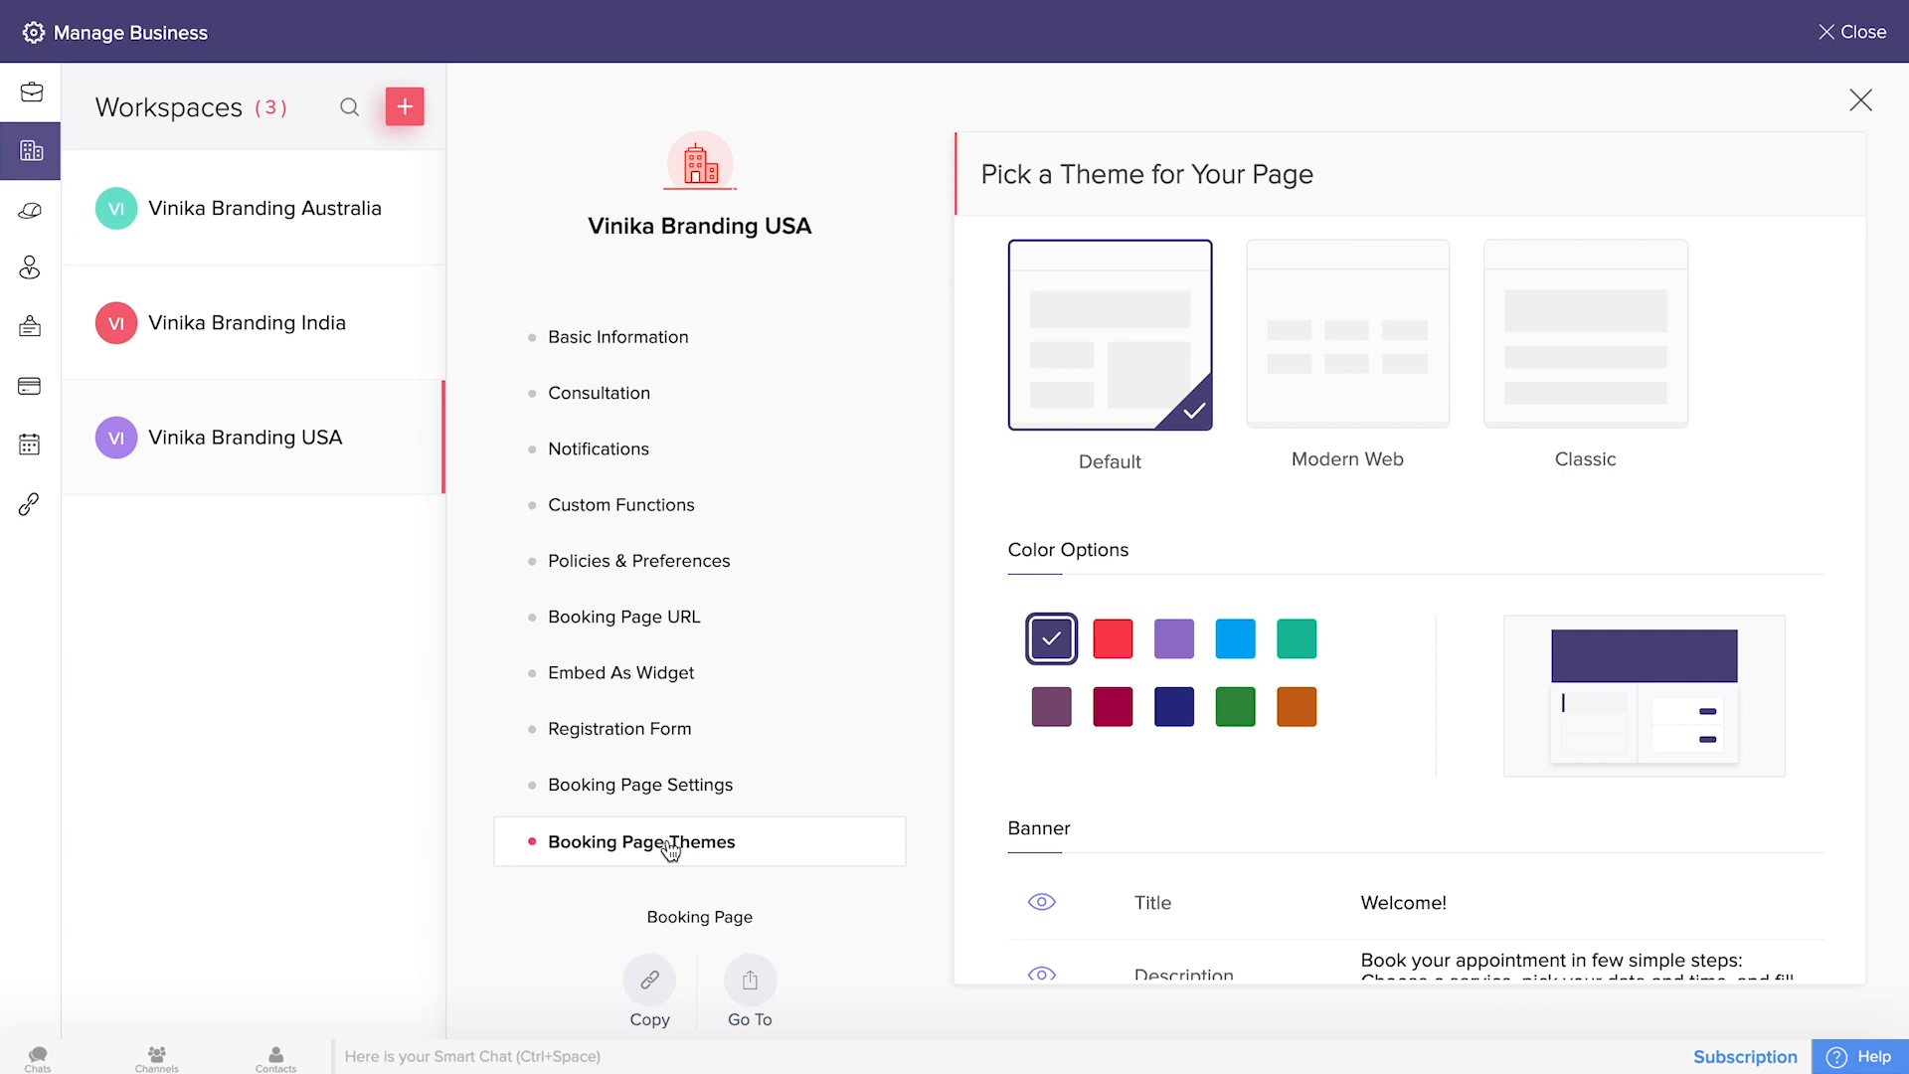
scroll(1321, 525, down, 2)
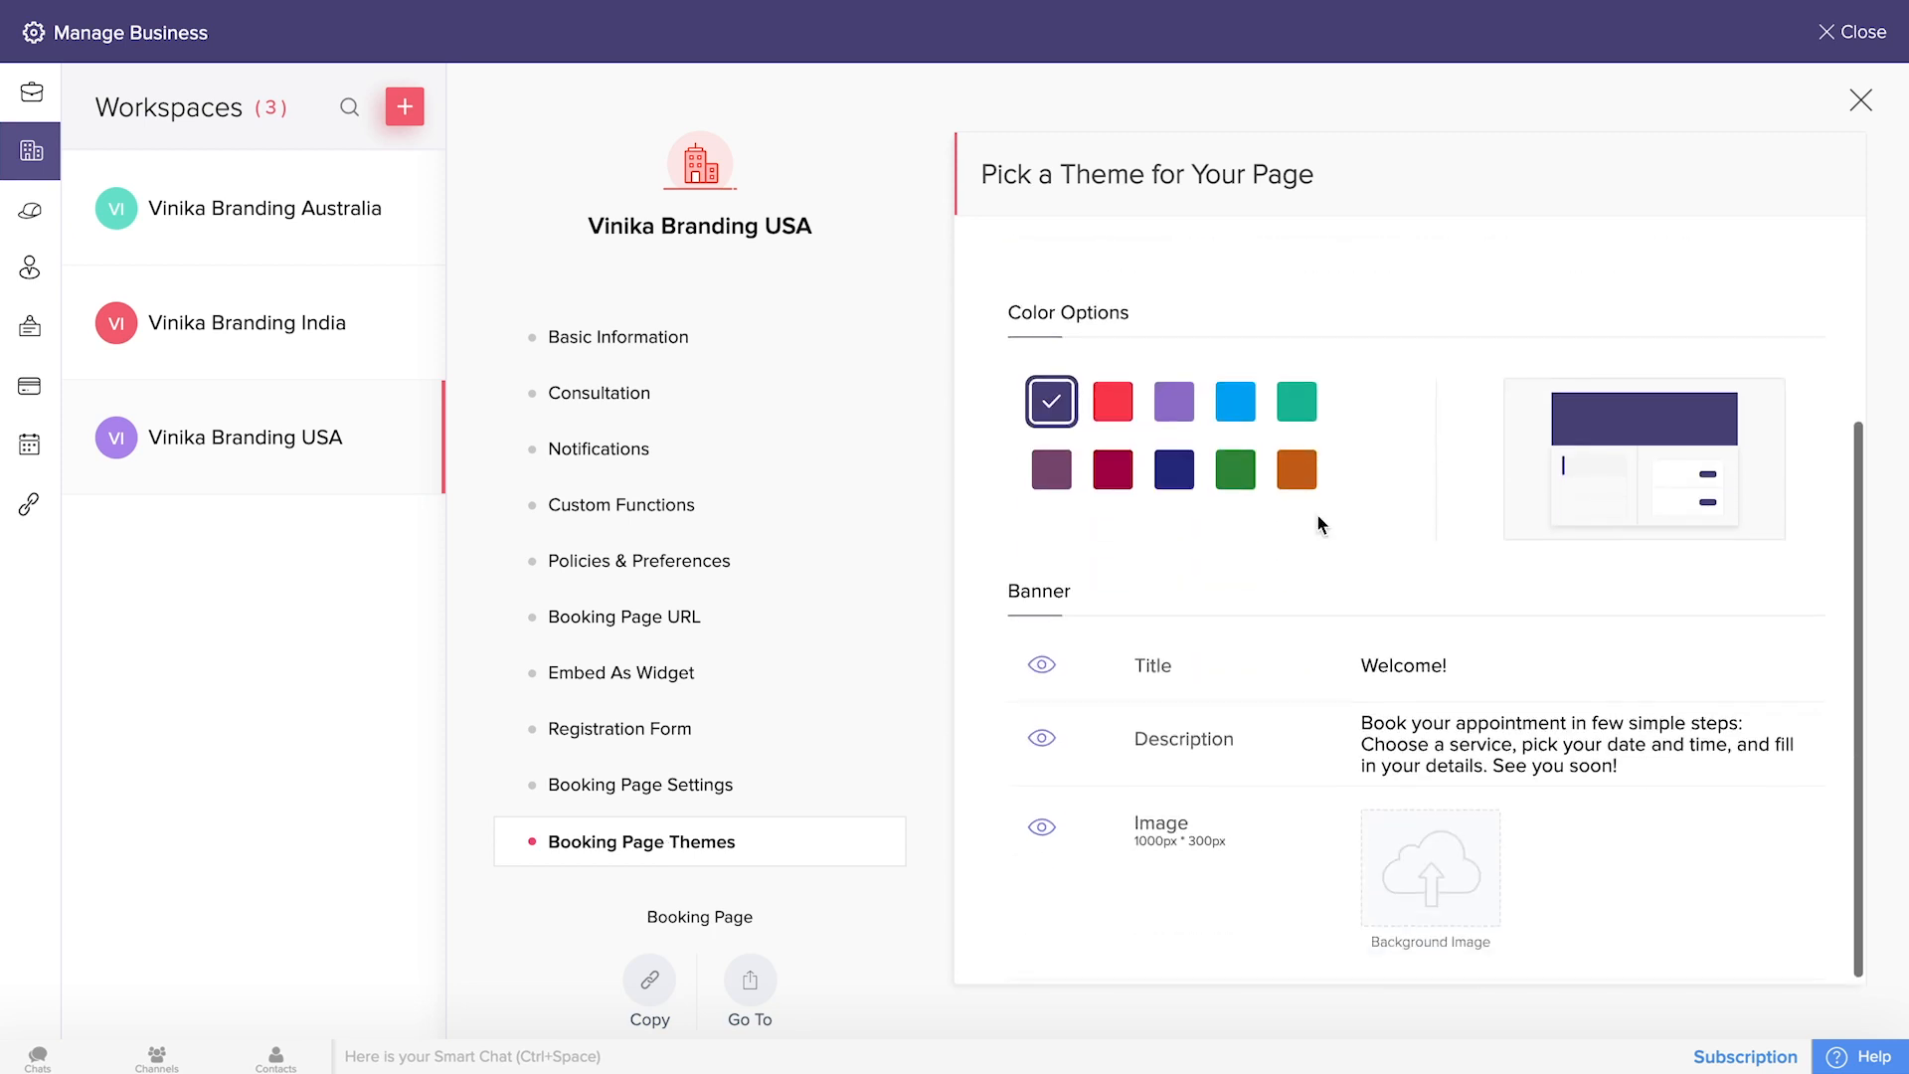
scroll(1318, 524, up, 2)
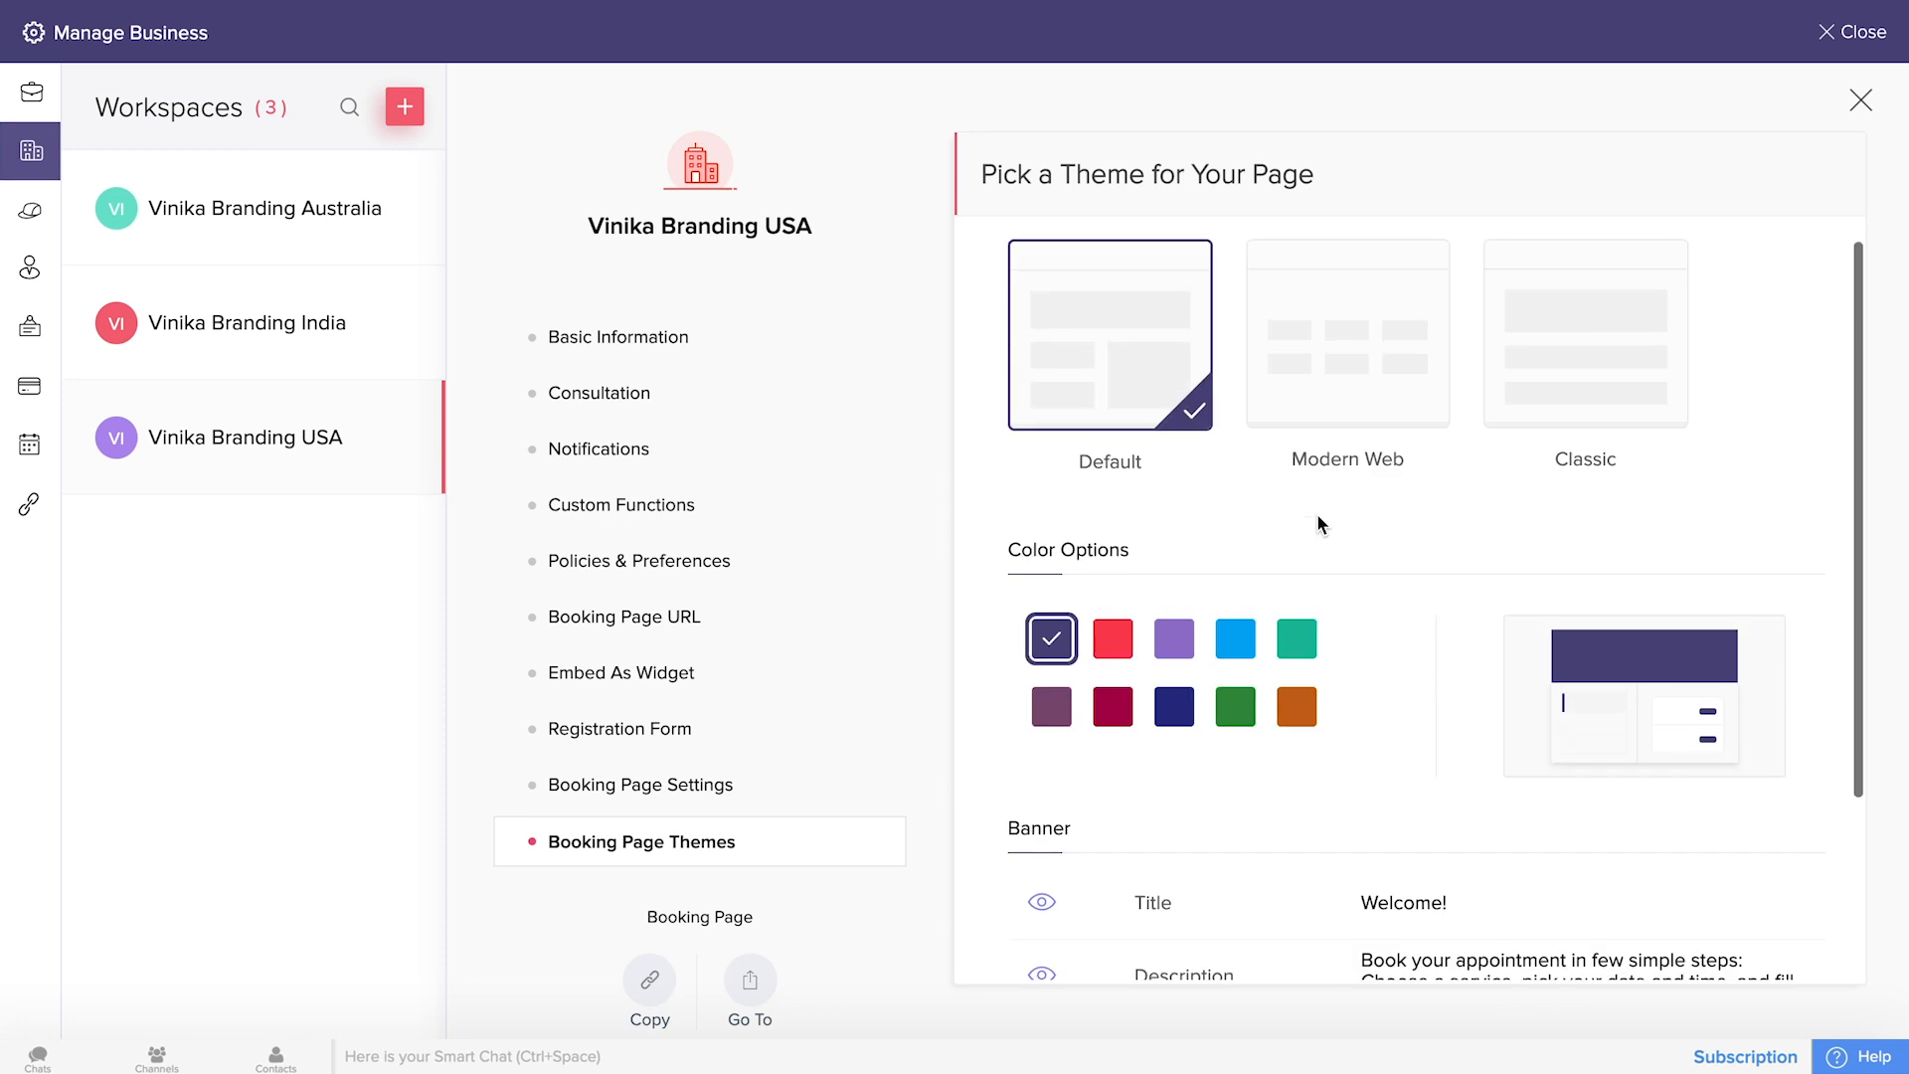
click(1365, 368)
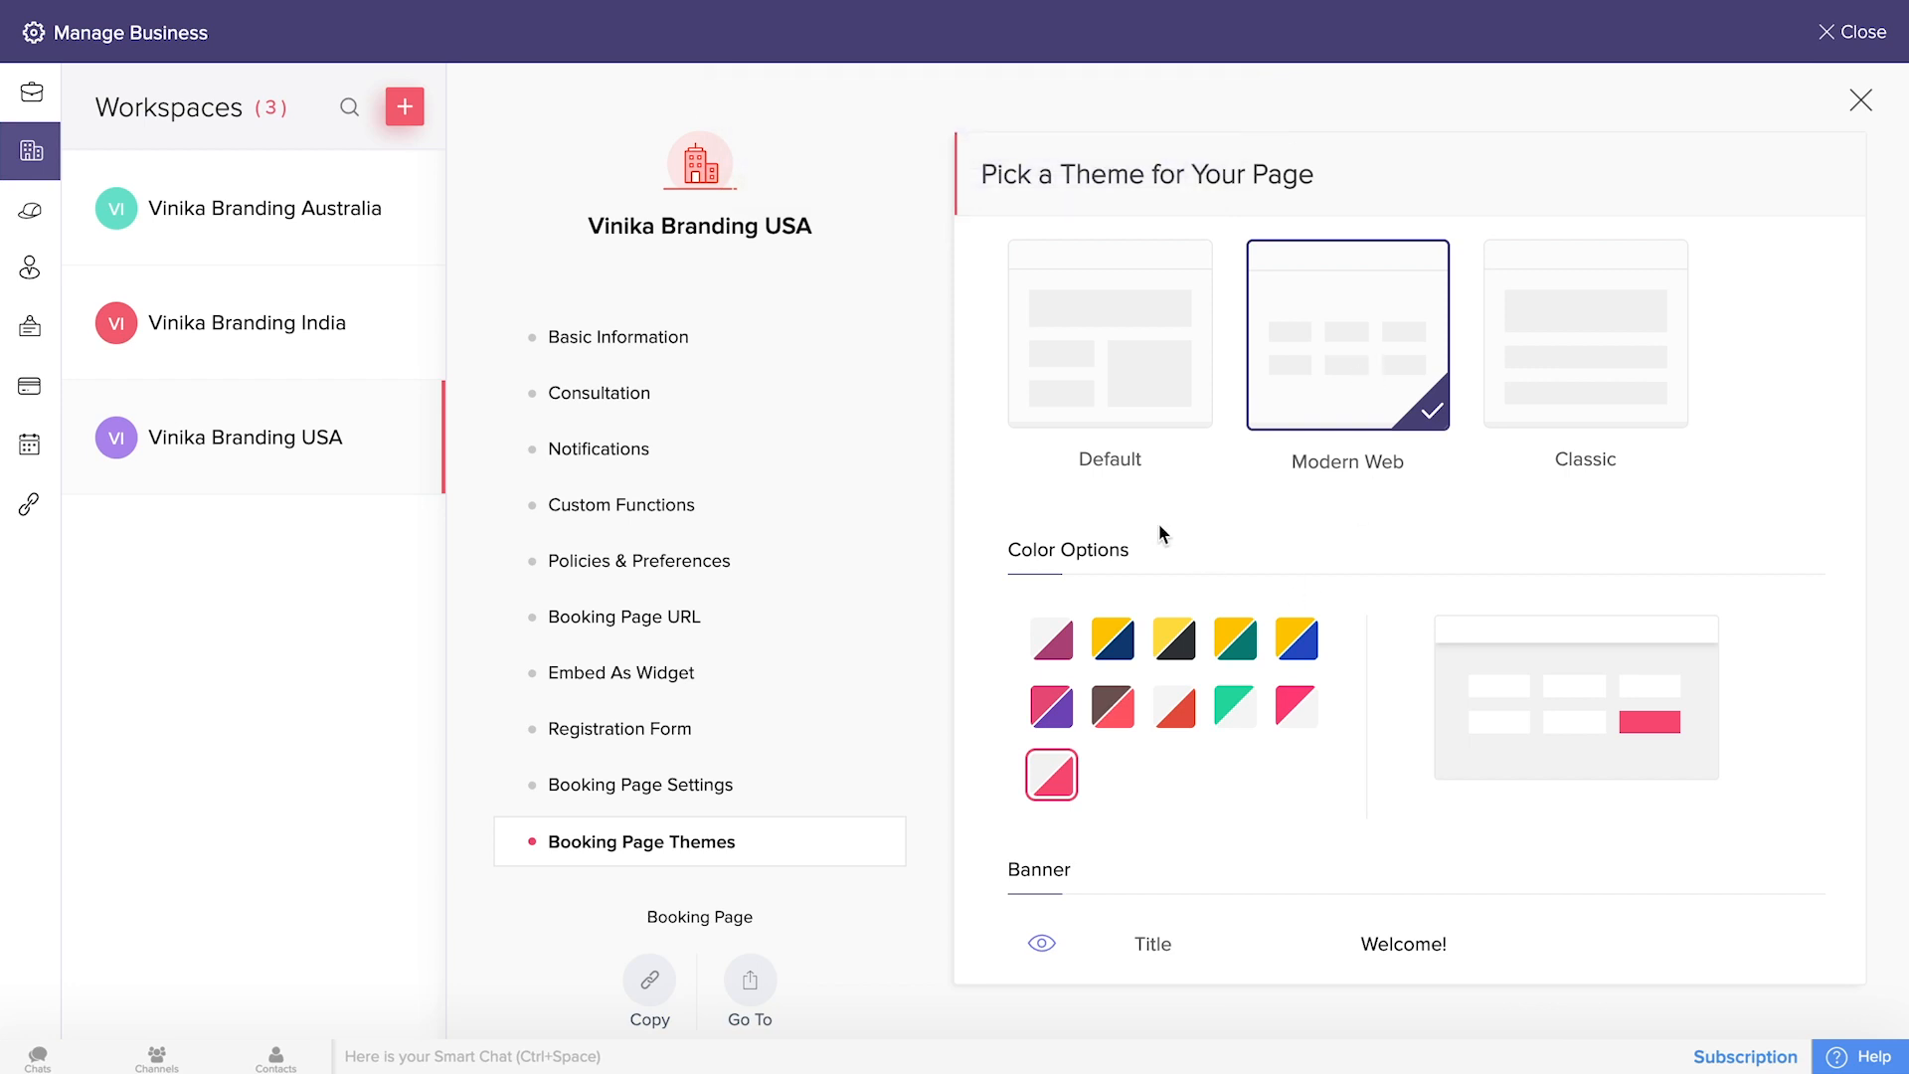
Start a new one-on-one consultation named Content Audit in the Vinika Branding USA workspace.
click(30, 210)
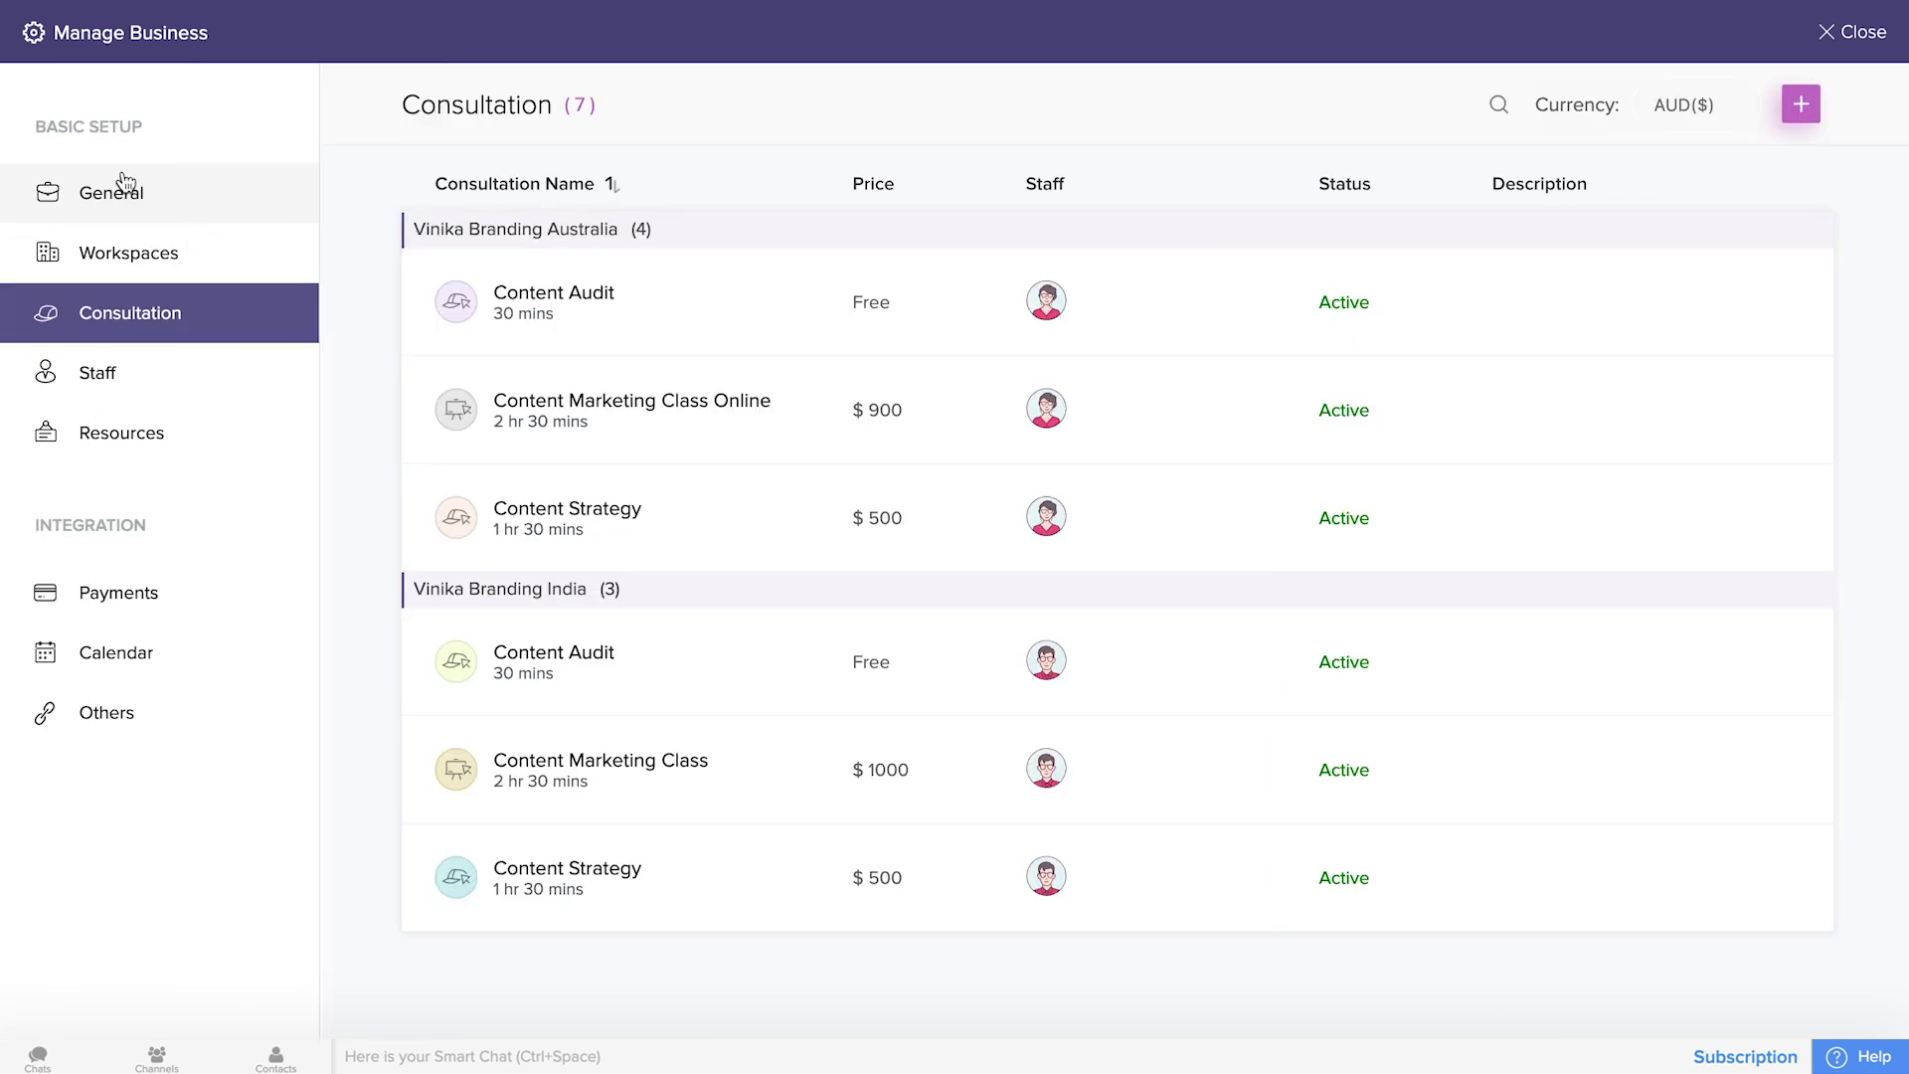
click(1801, 111)
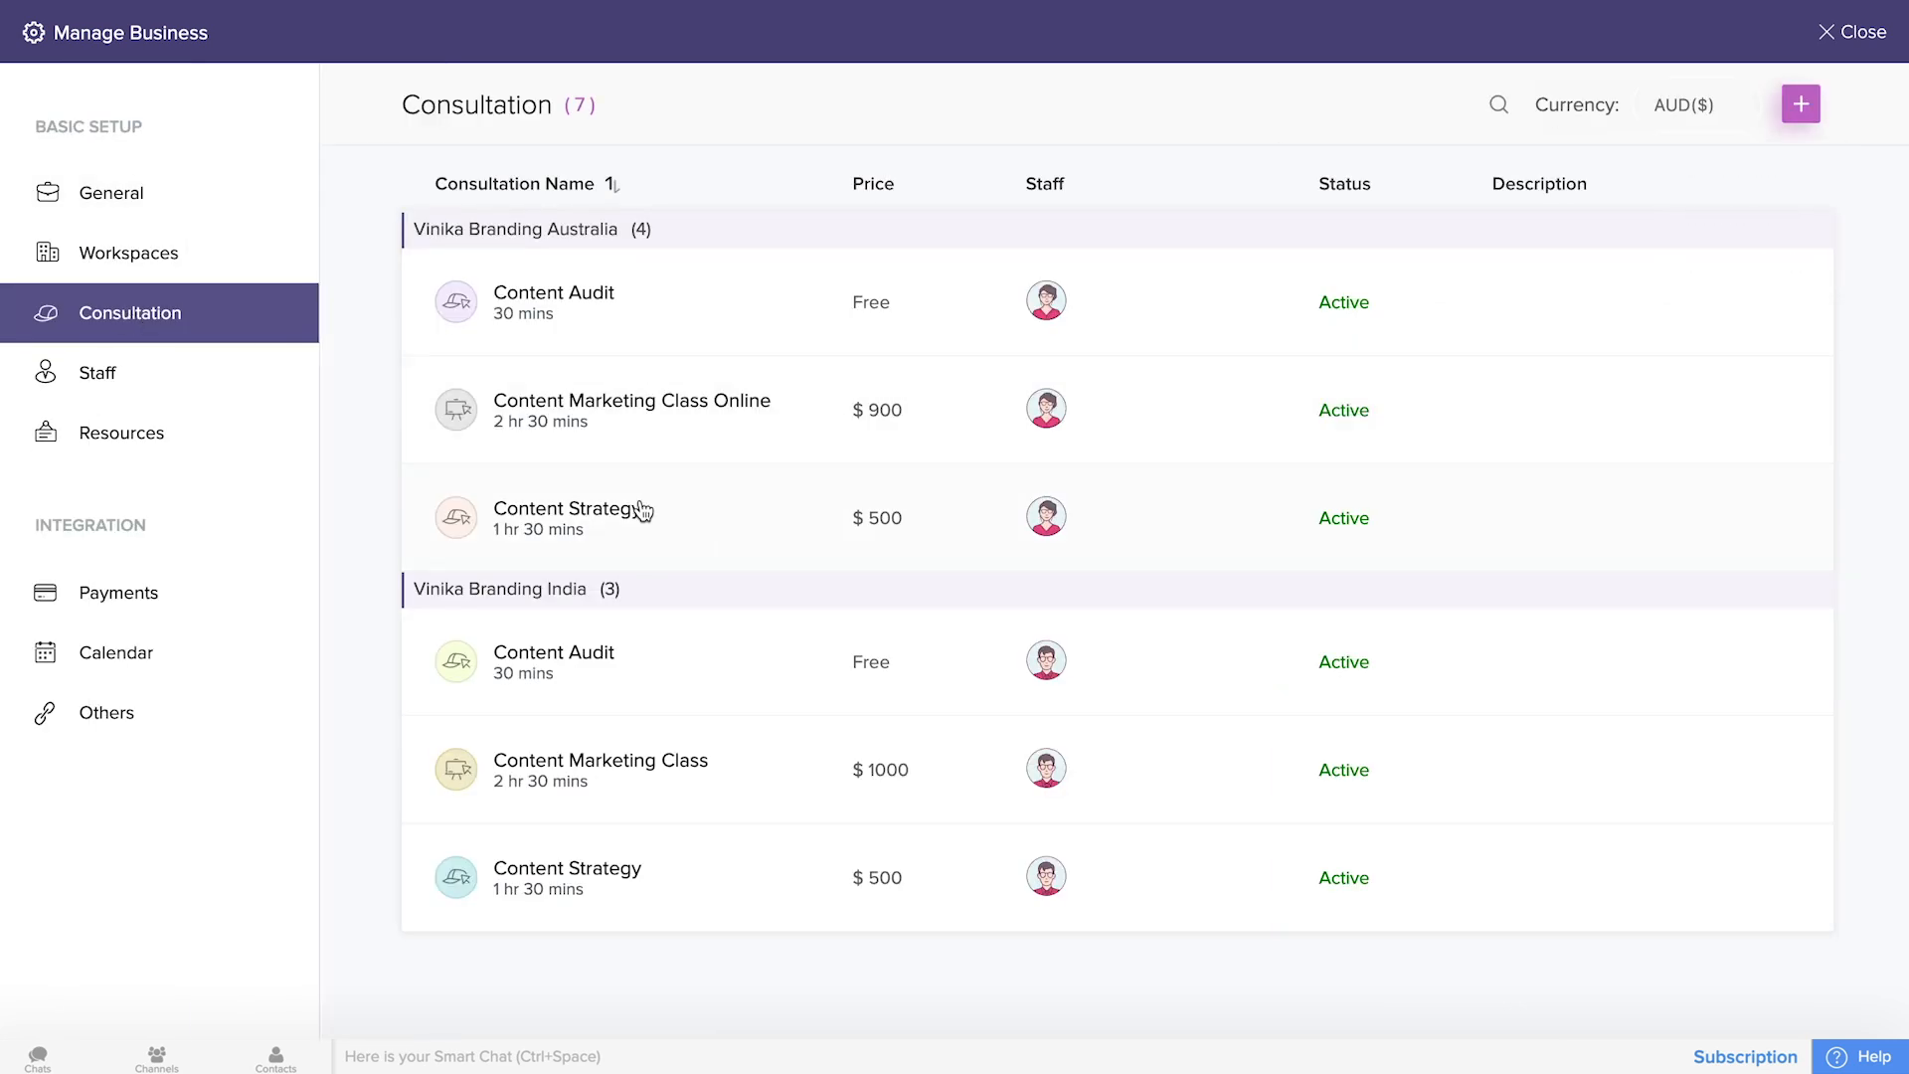
click(1806, 105)
click(1796, 111)
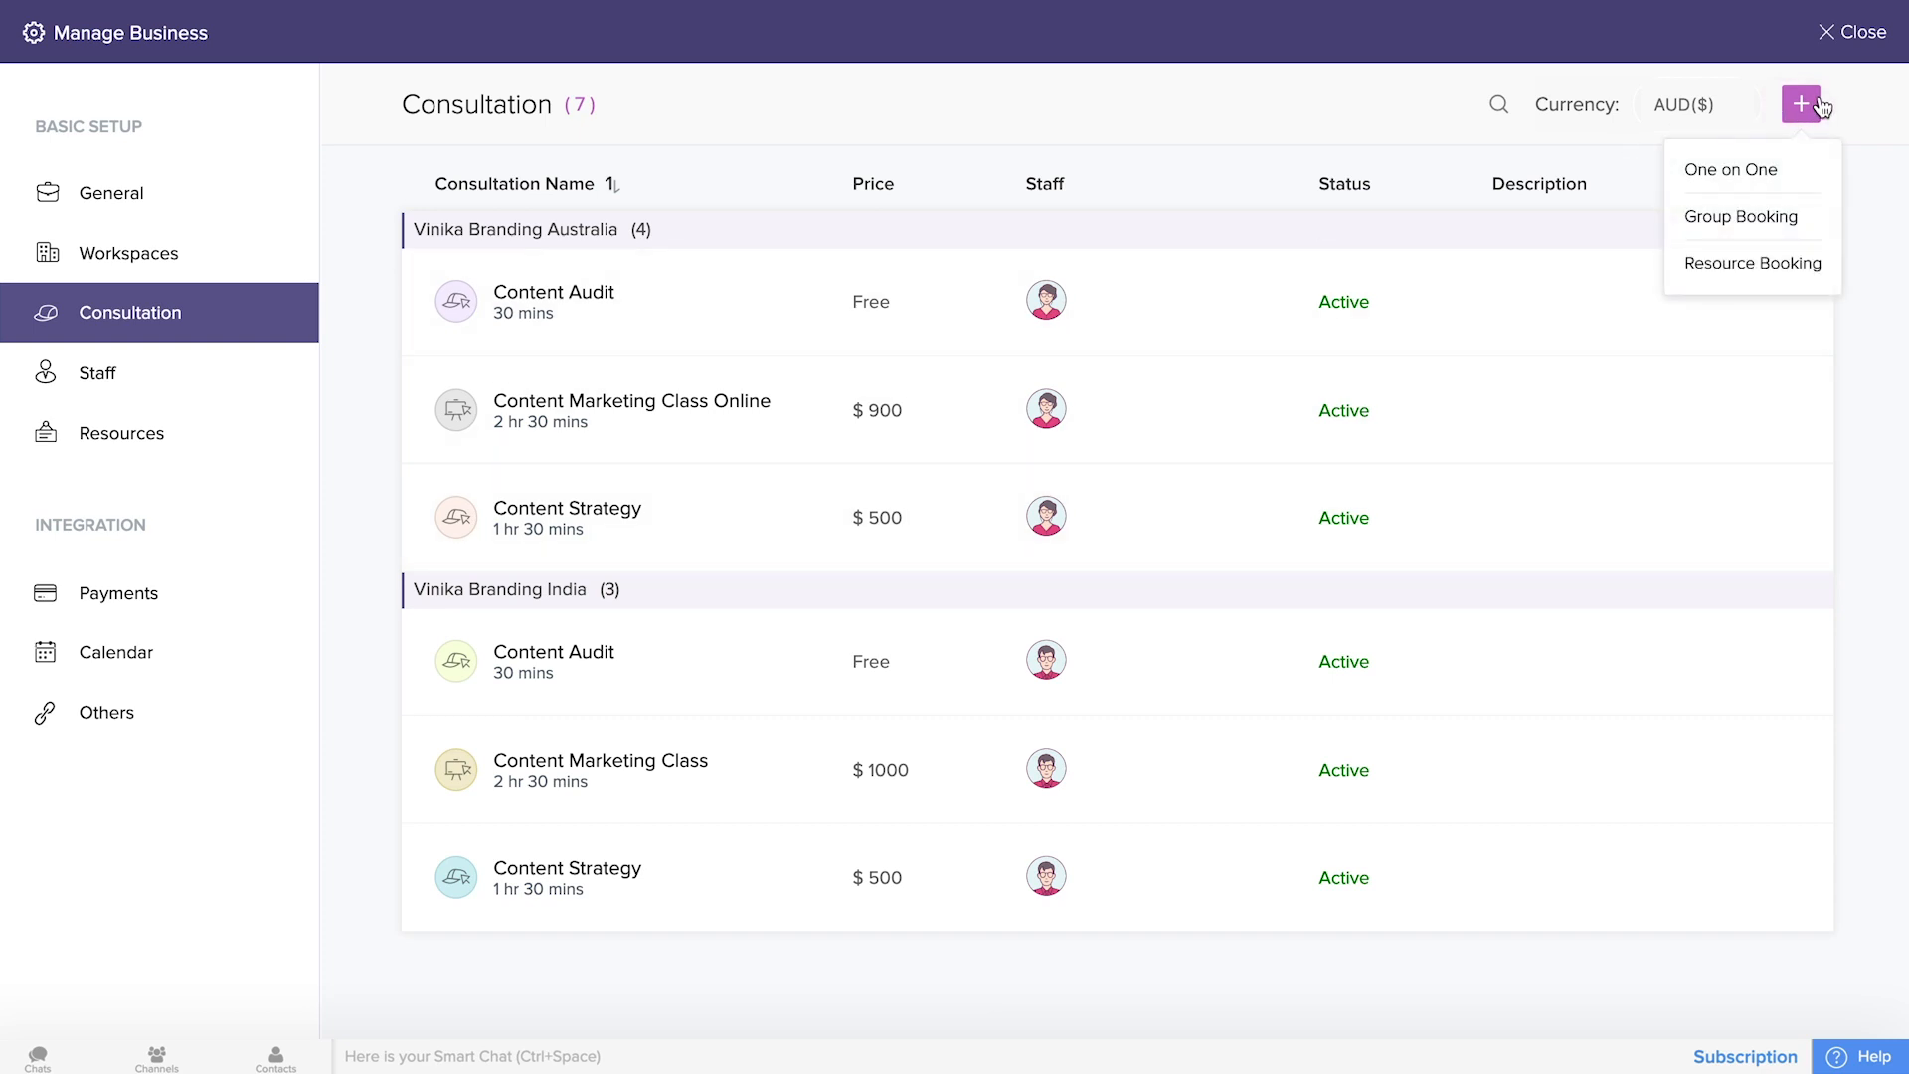
click(1764, 177)
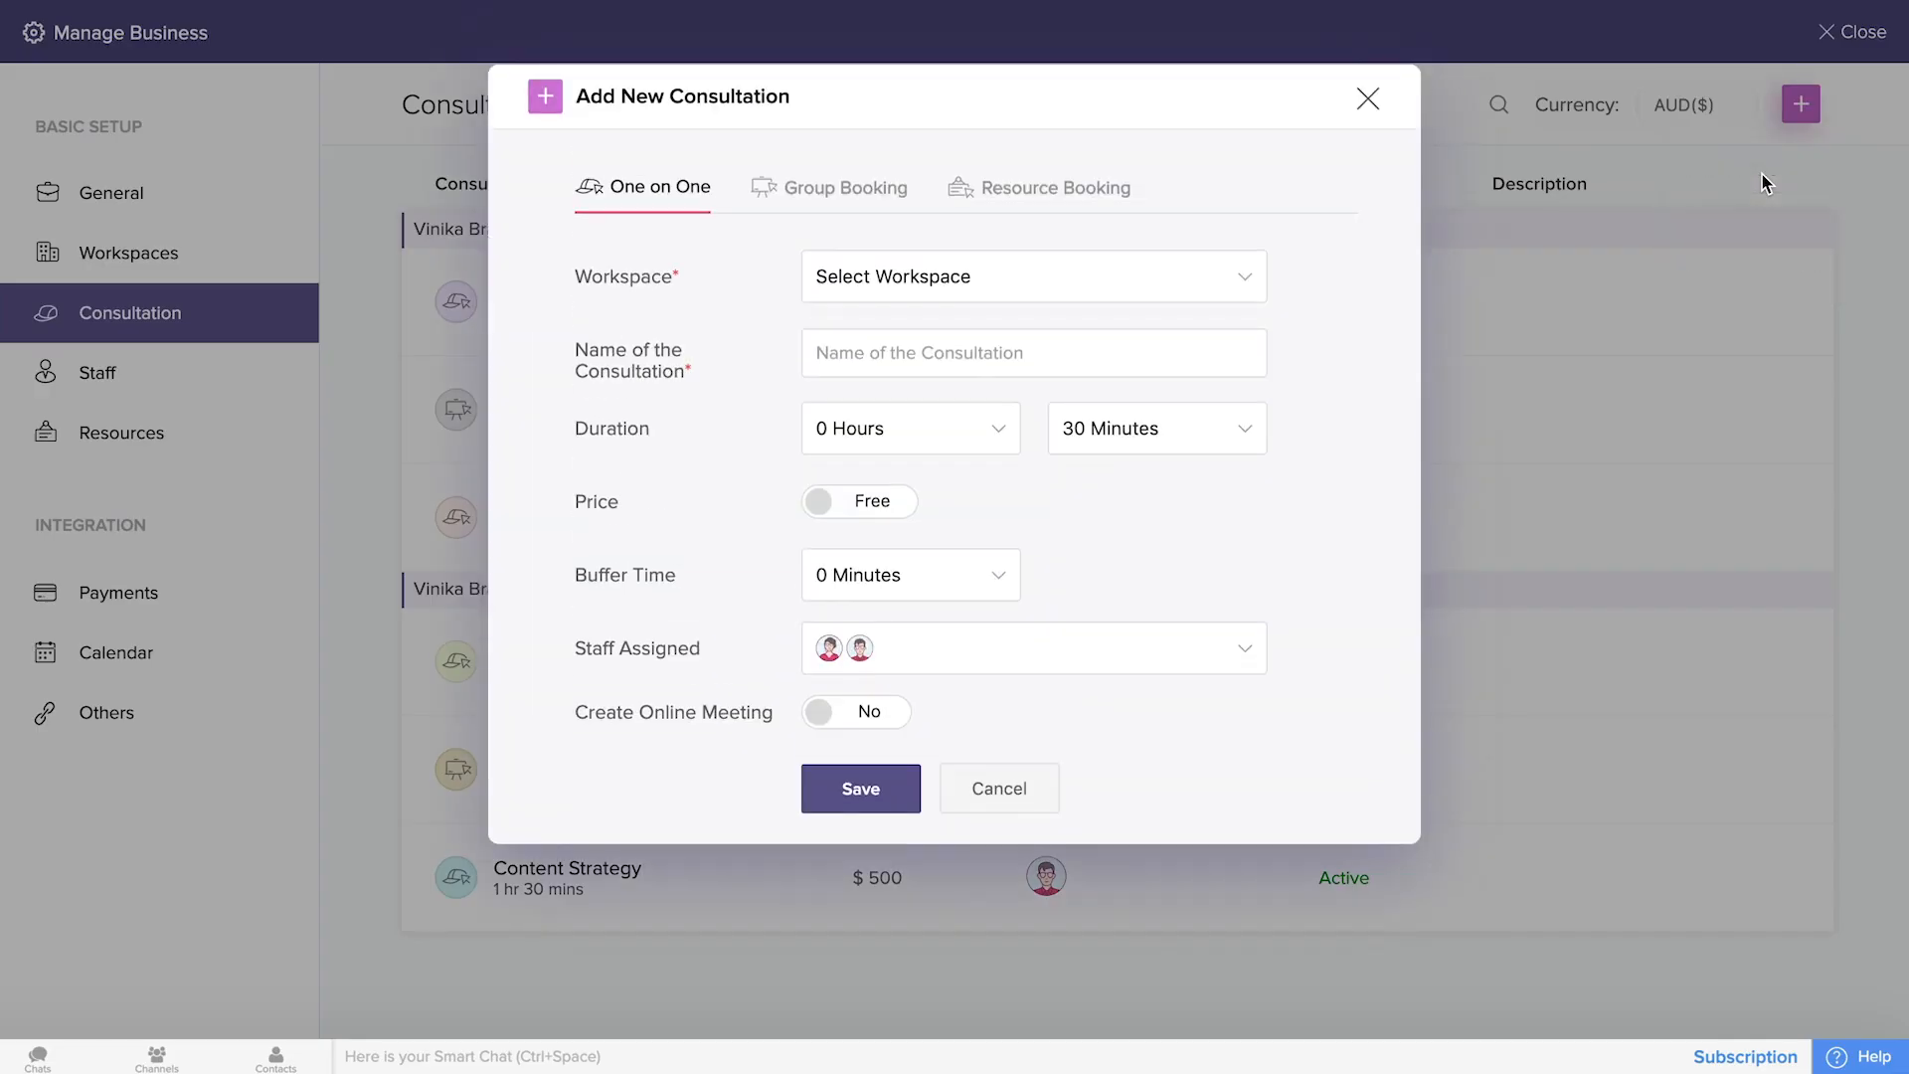
click(957, 281)
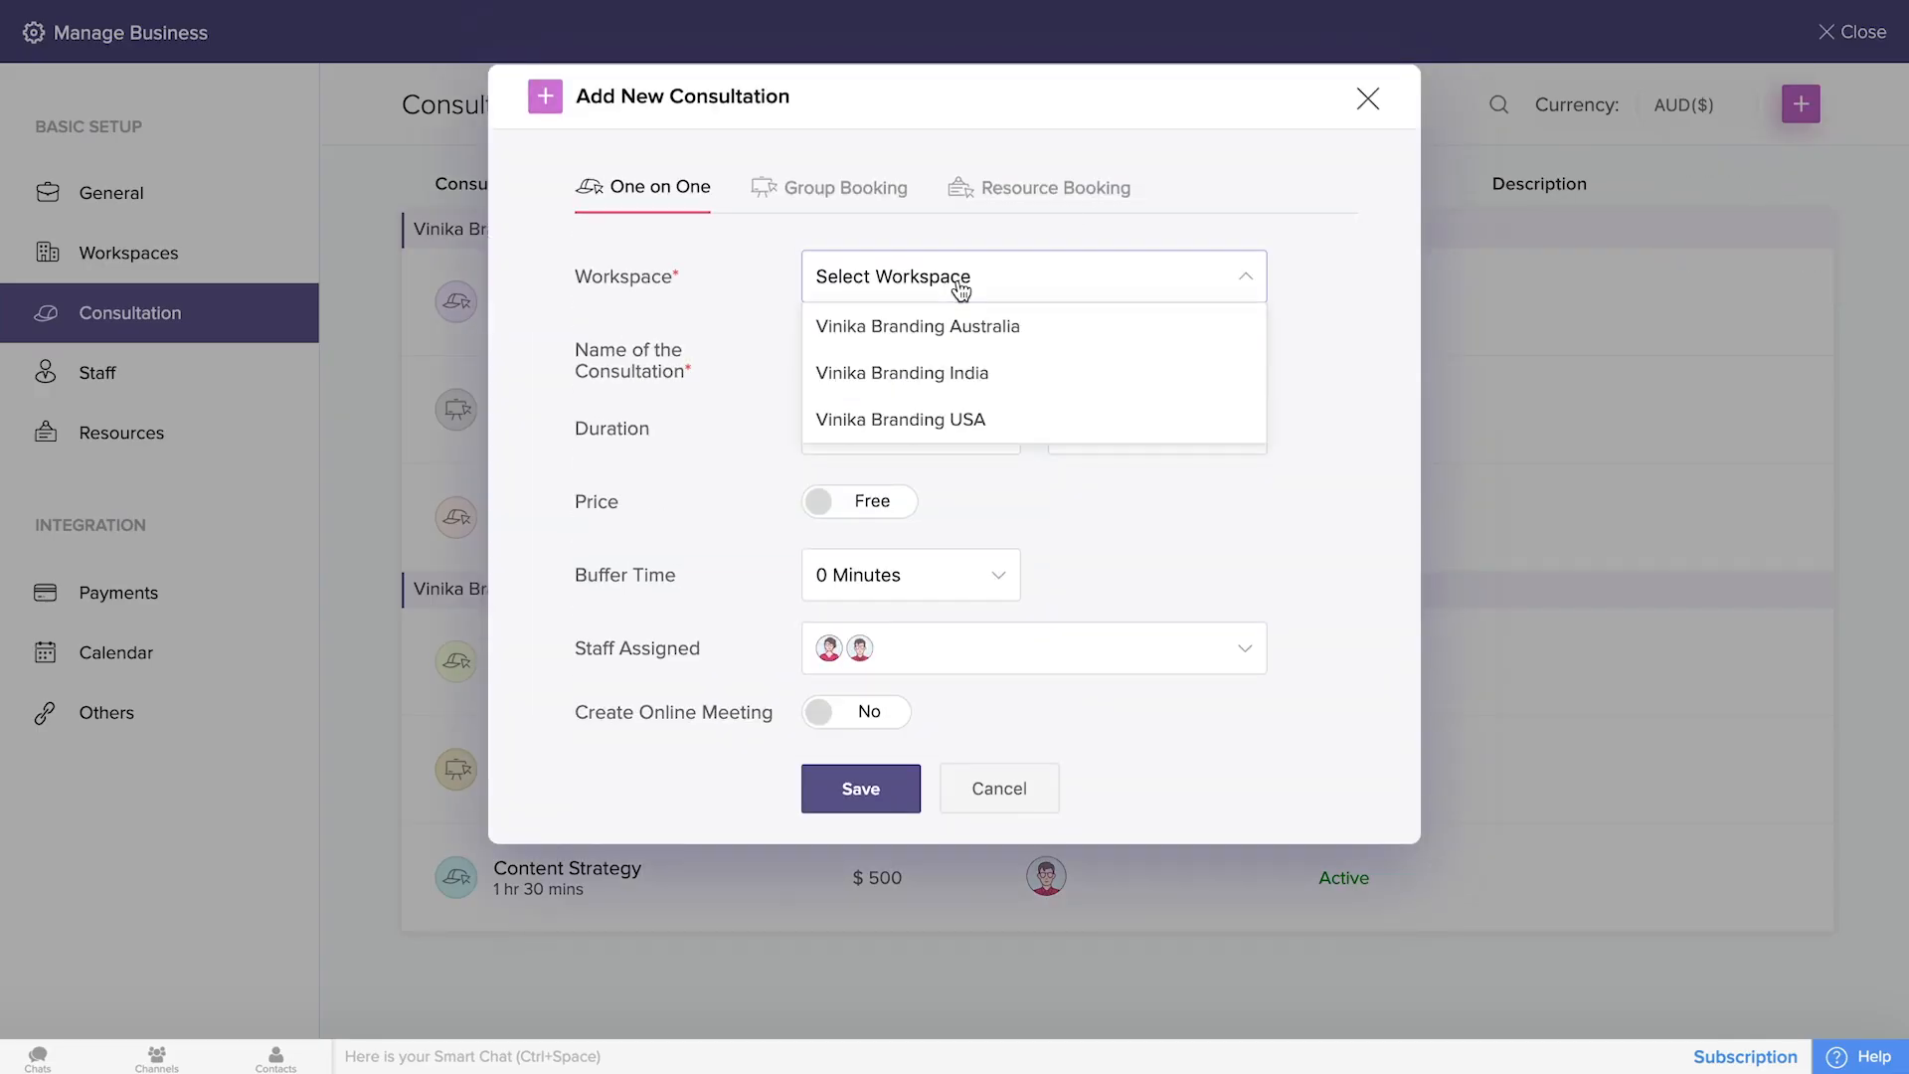
click(971, 420)
click(925, 356)
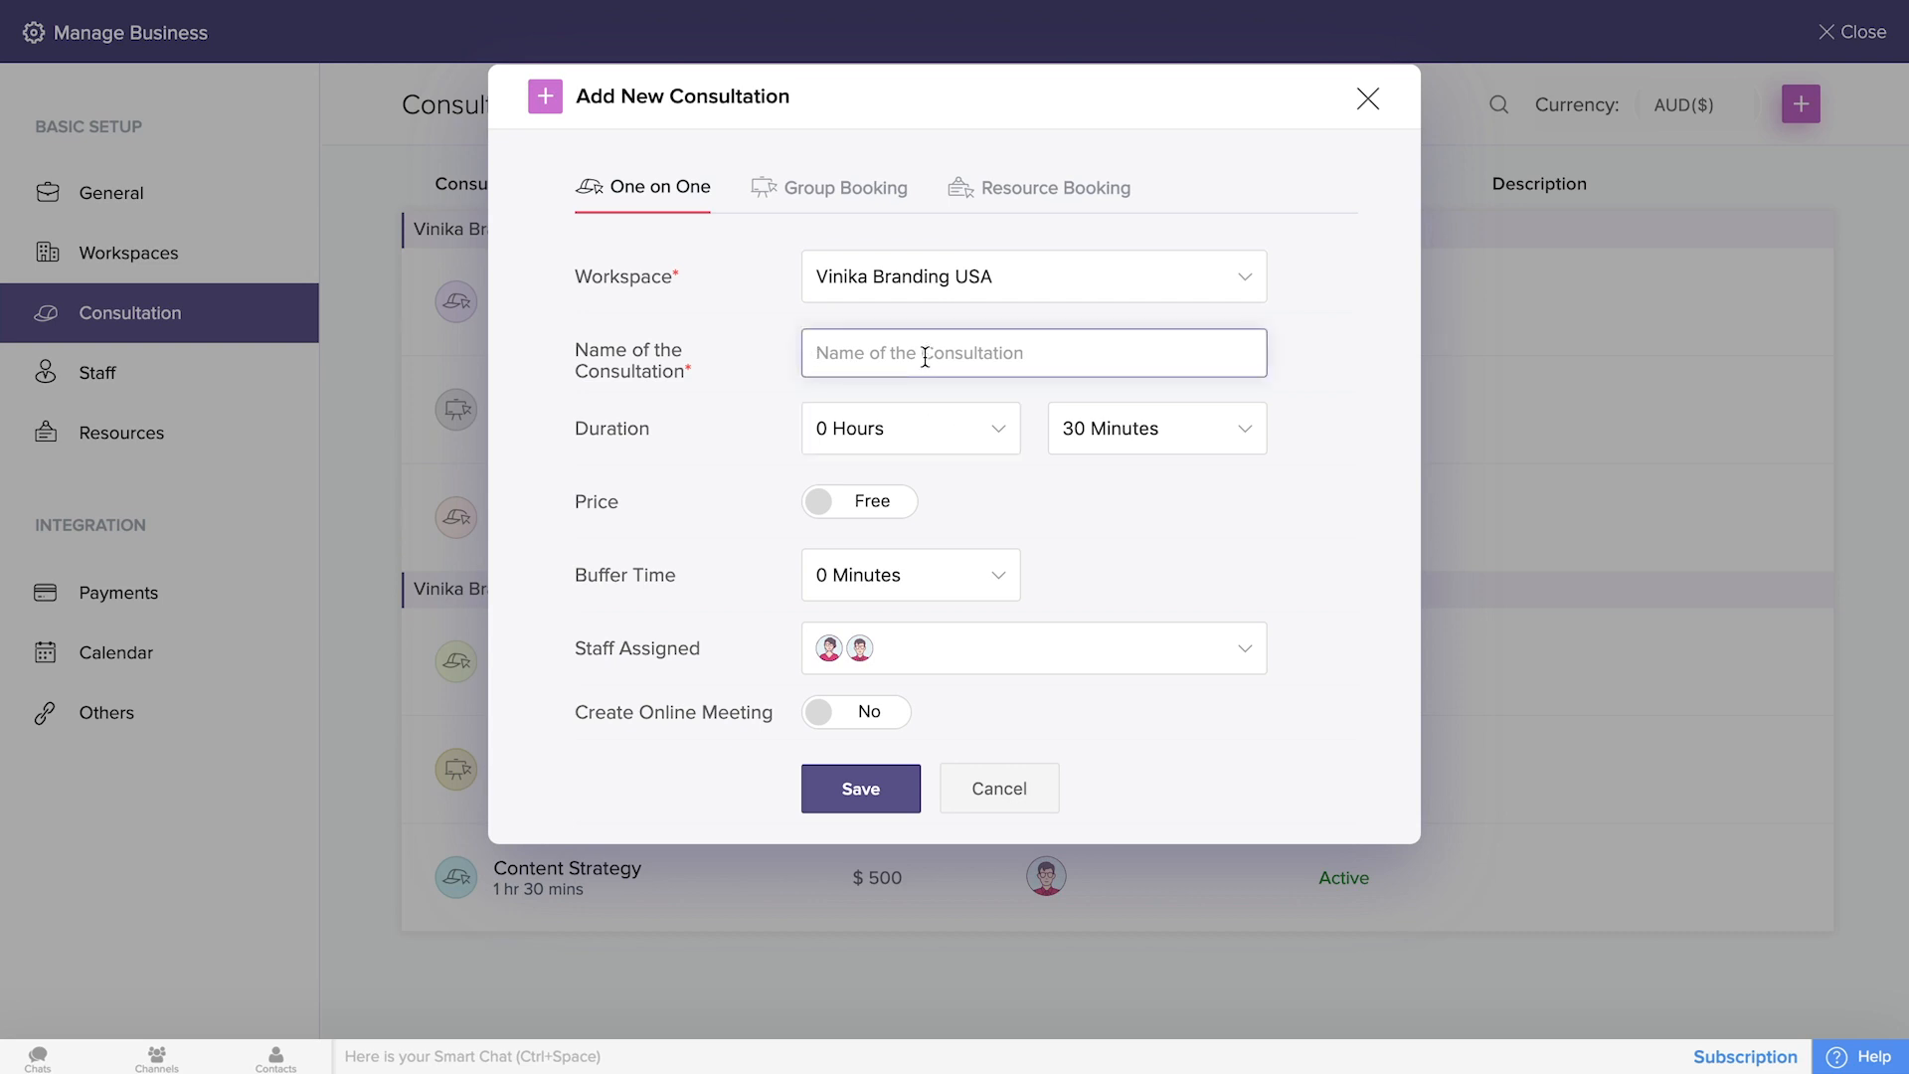
text(Content Audit)
Give the Content Audit consultation a 10-minute buffer time and online meeting creation, save it, and return to the consultation list.
click(911, 575)
click(887, 397)
click(870, 712)
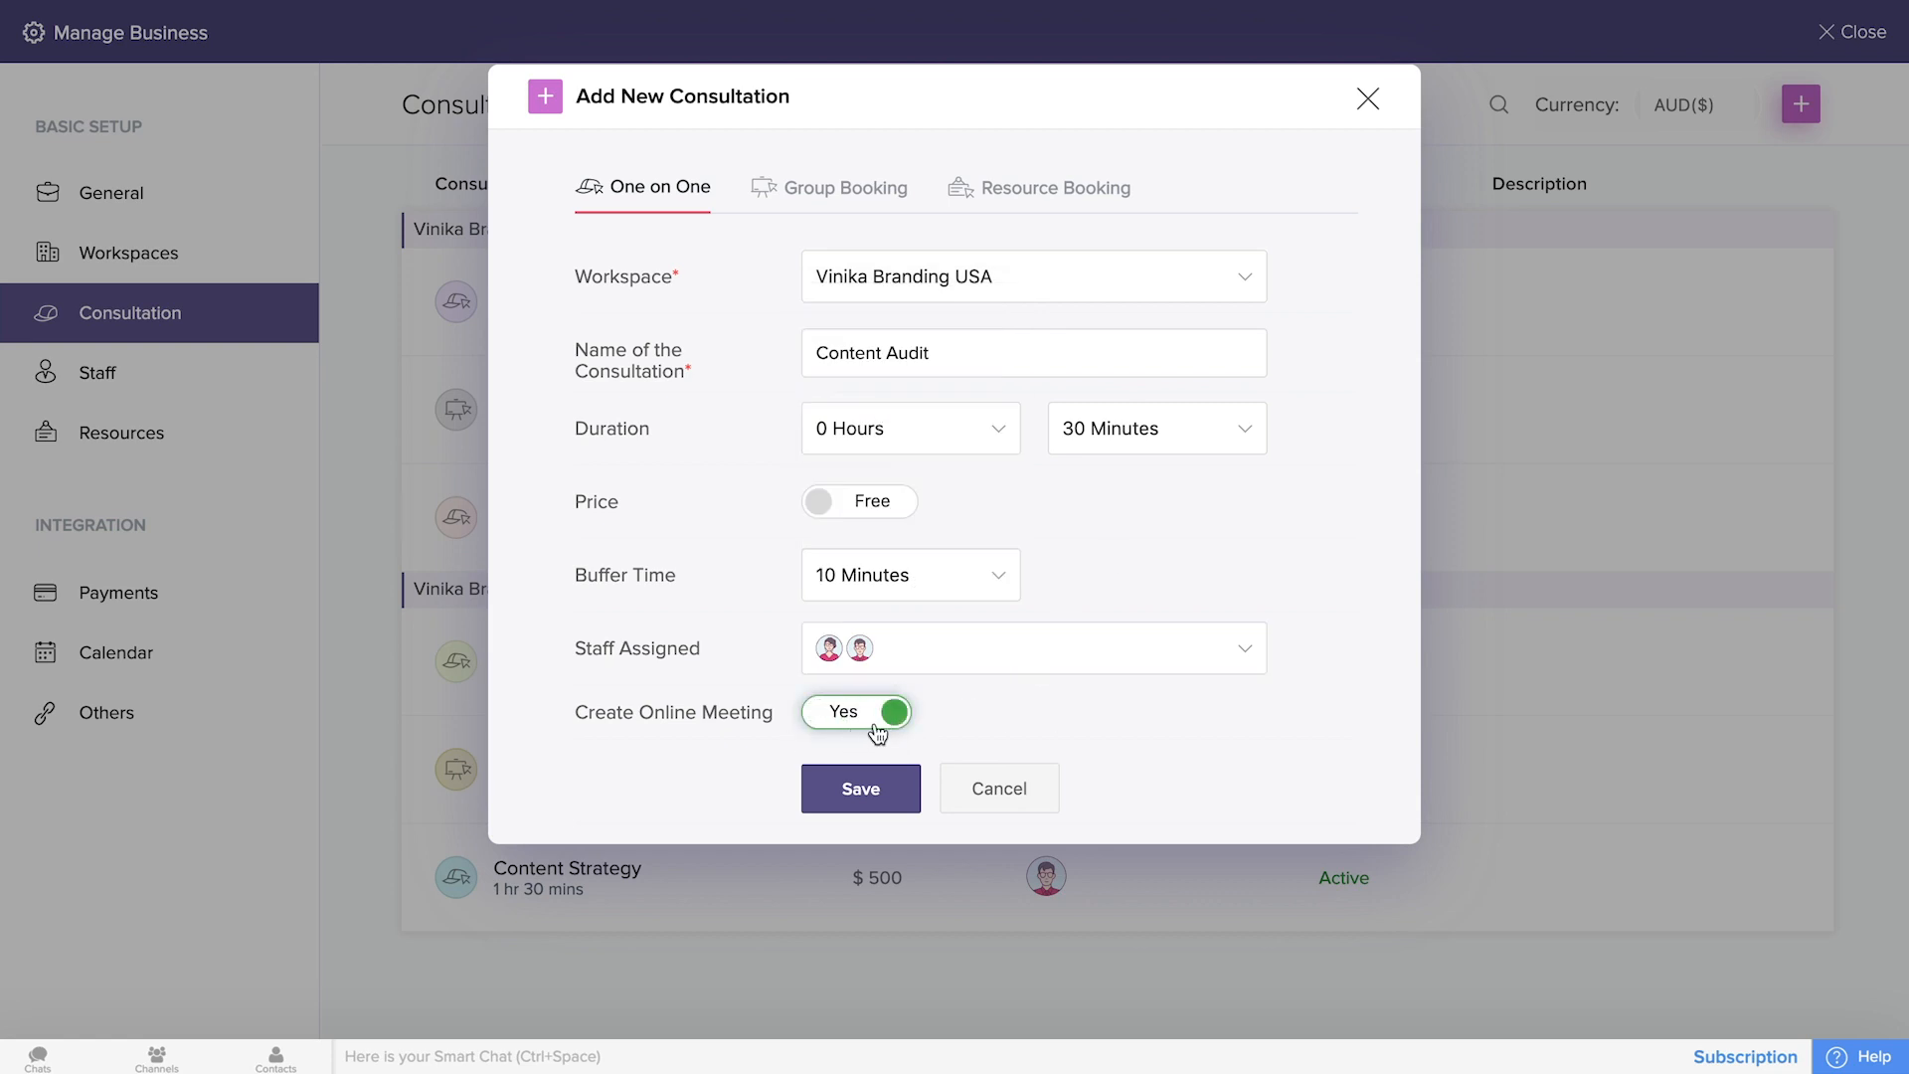
click(858, 792)
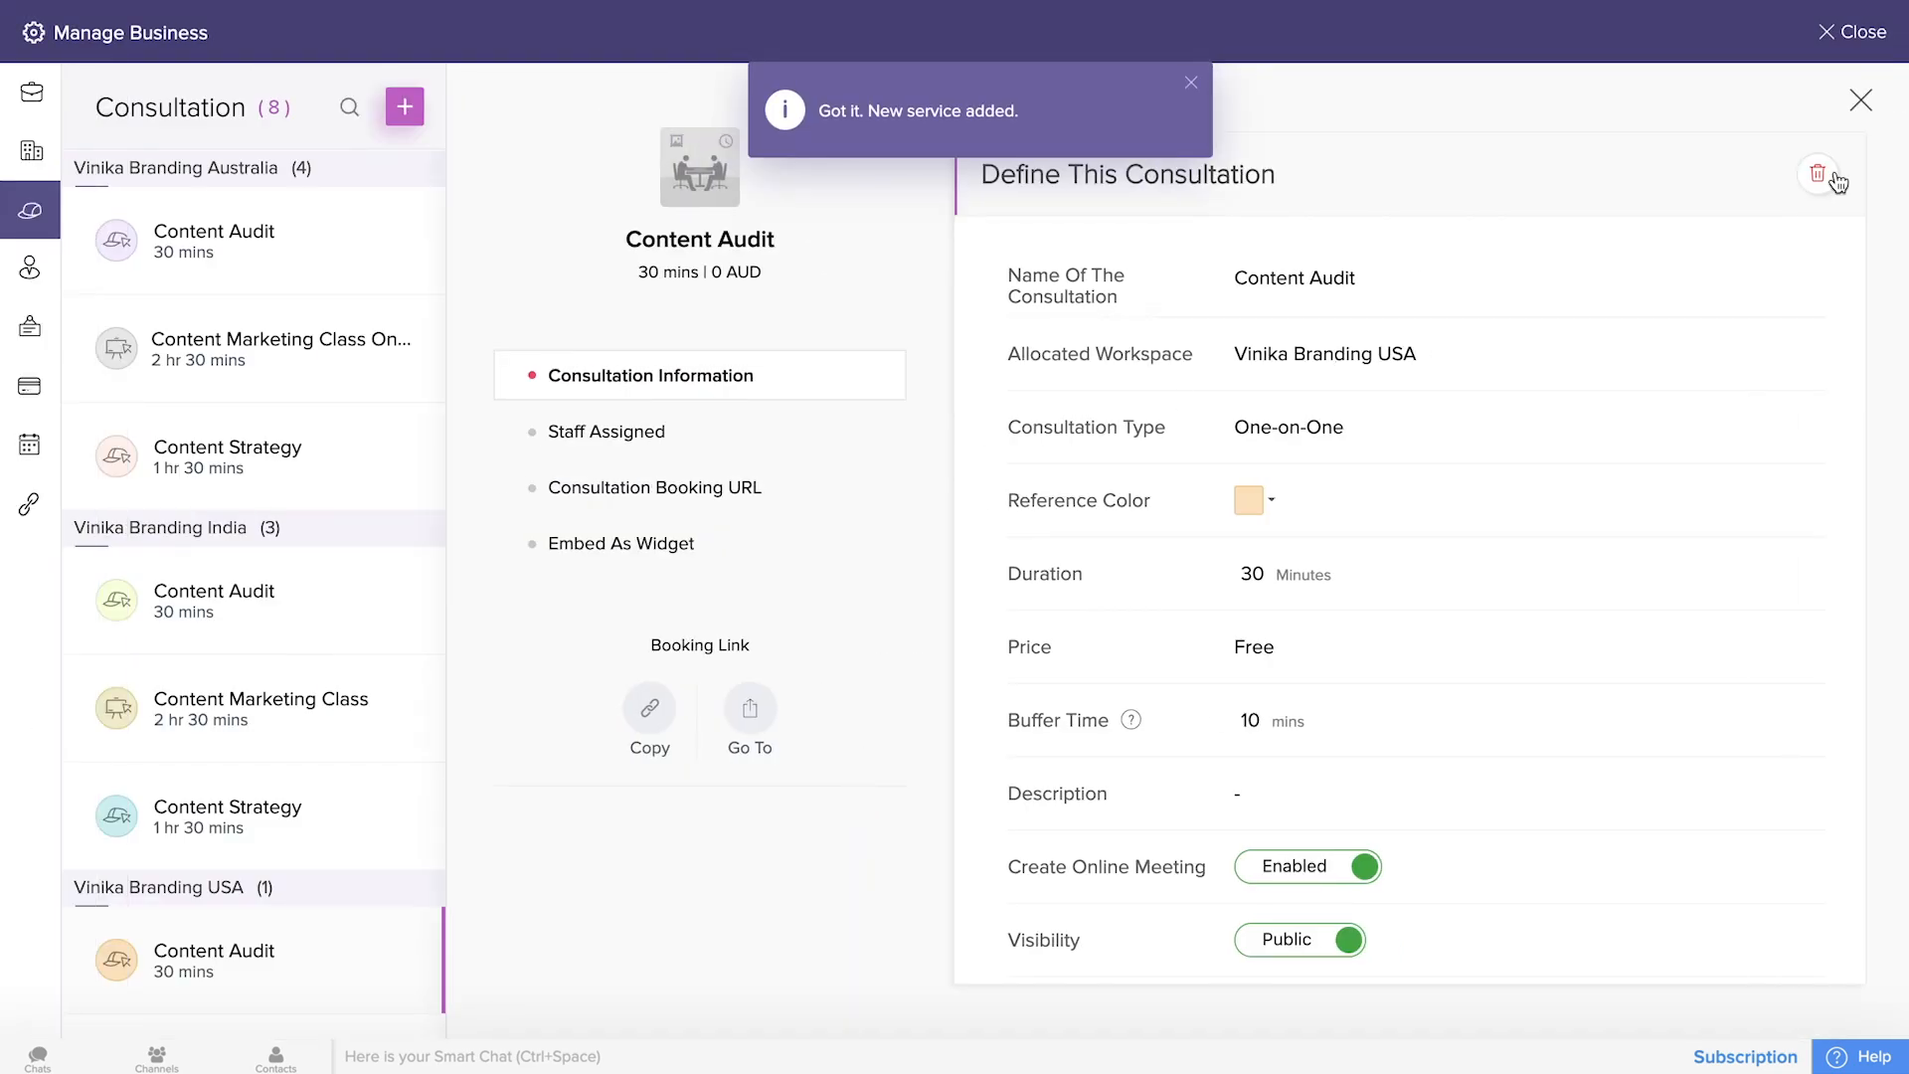
click(1861, 99)
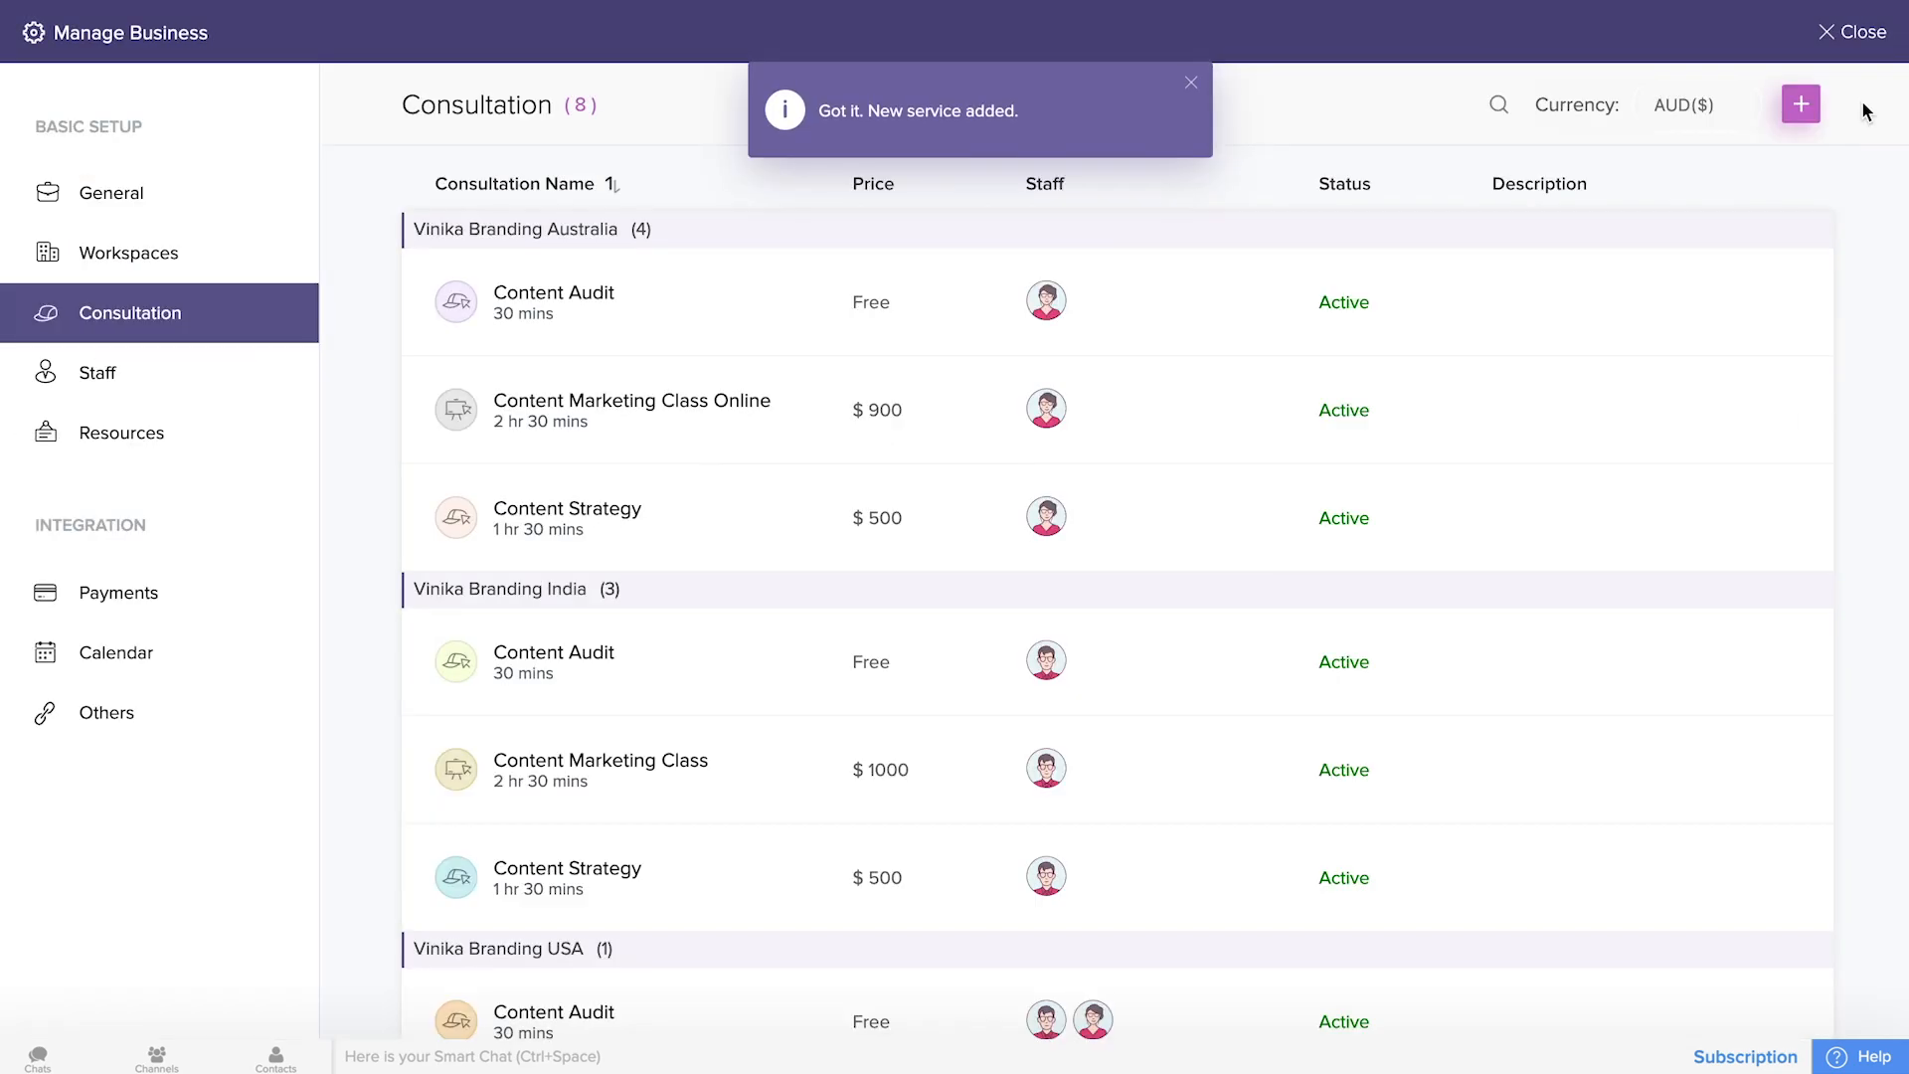
Start a new one-on-one consultation named Content Strategy in the Vinika Branding USA workspace.
click(1801, 104)
click(1772, 177)
click(1035, 280)
click(875, 422)
click(908, 355)
text(Content Strategy)
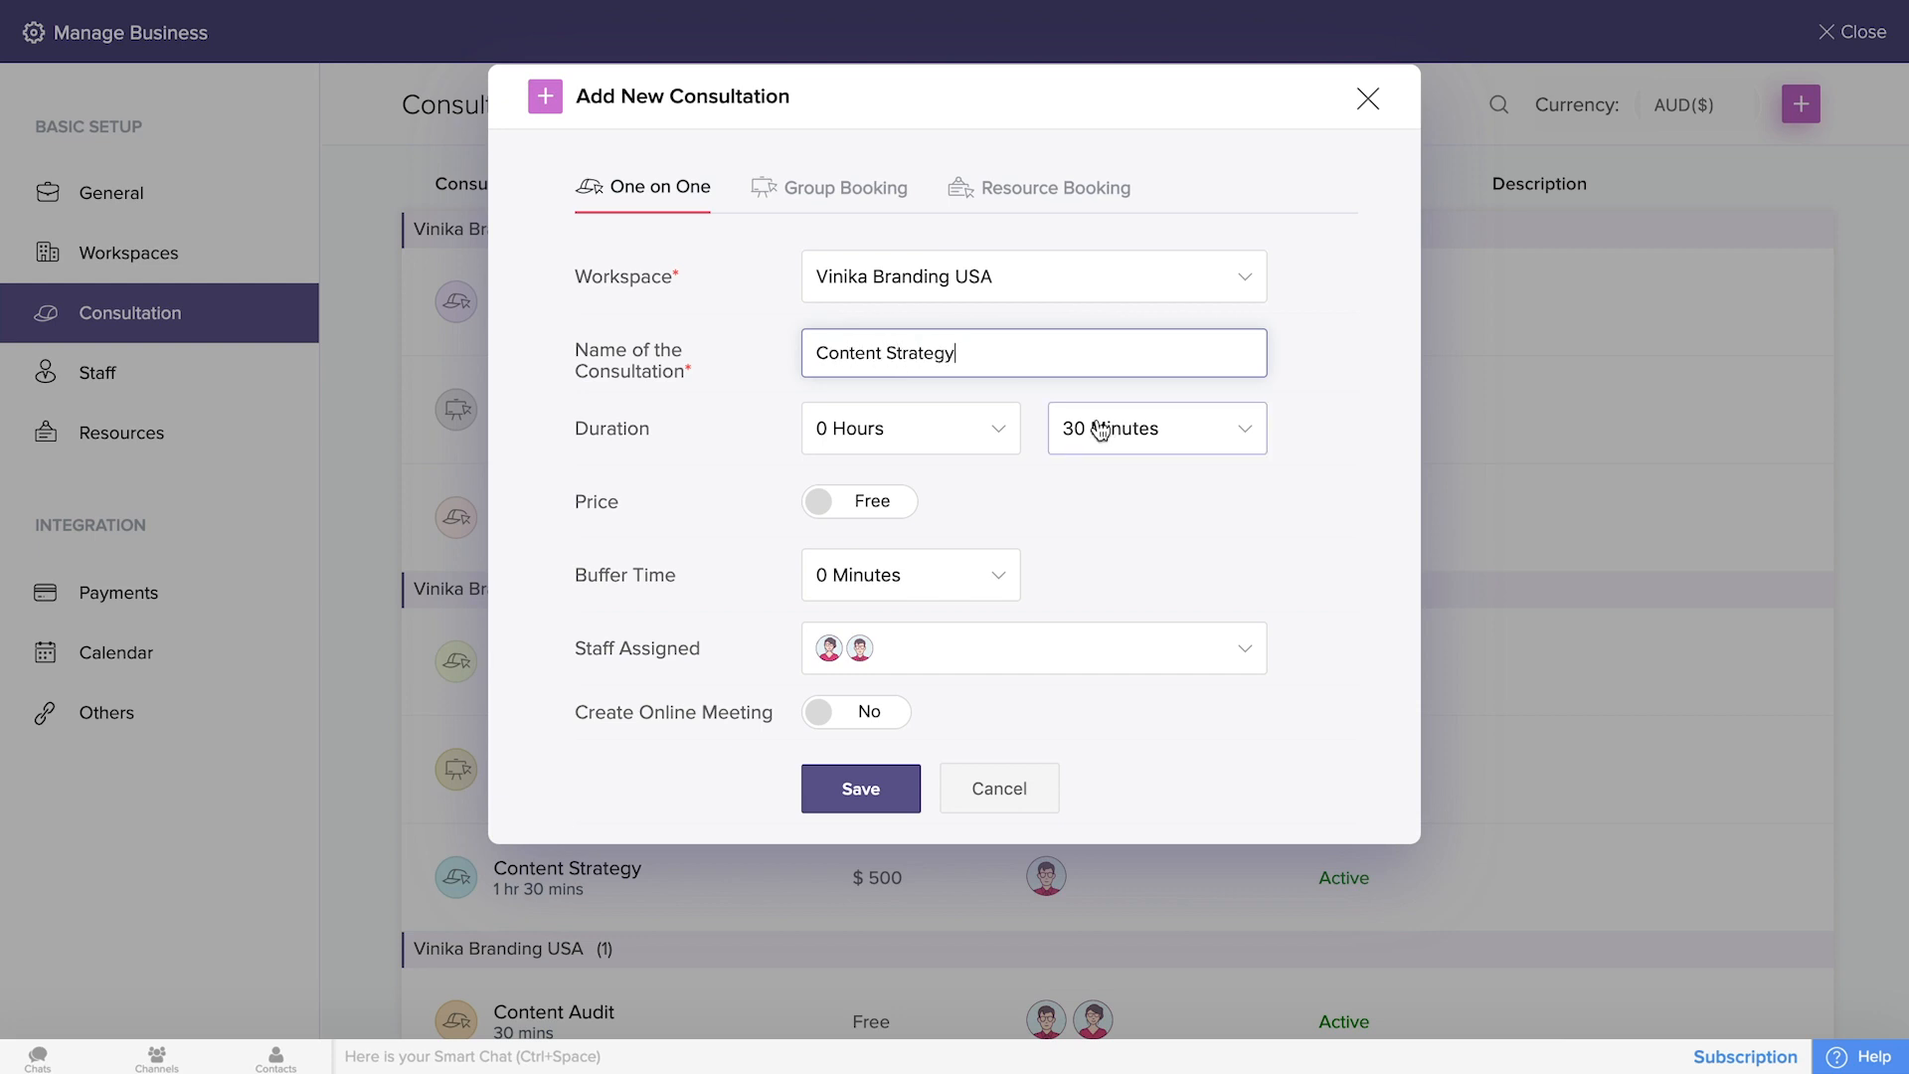
Set the Content Strategy consultation's duration to 1 hour 30 minutes and make it paid at $500.
click(998, 429)
click(869, 585)
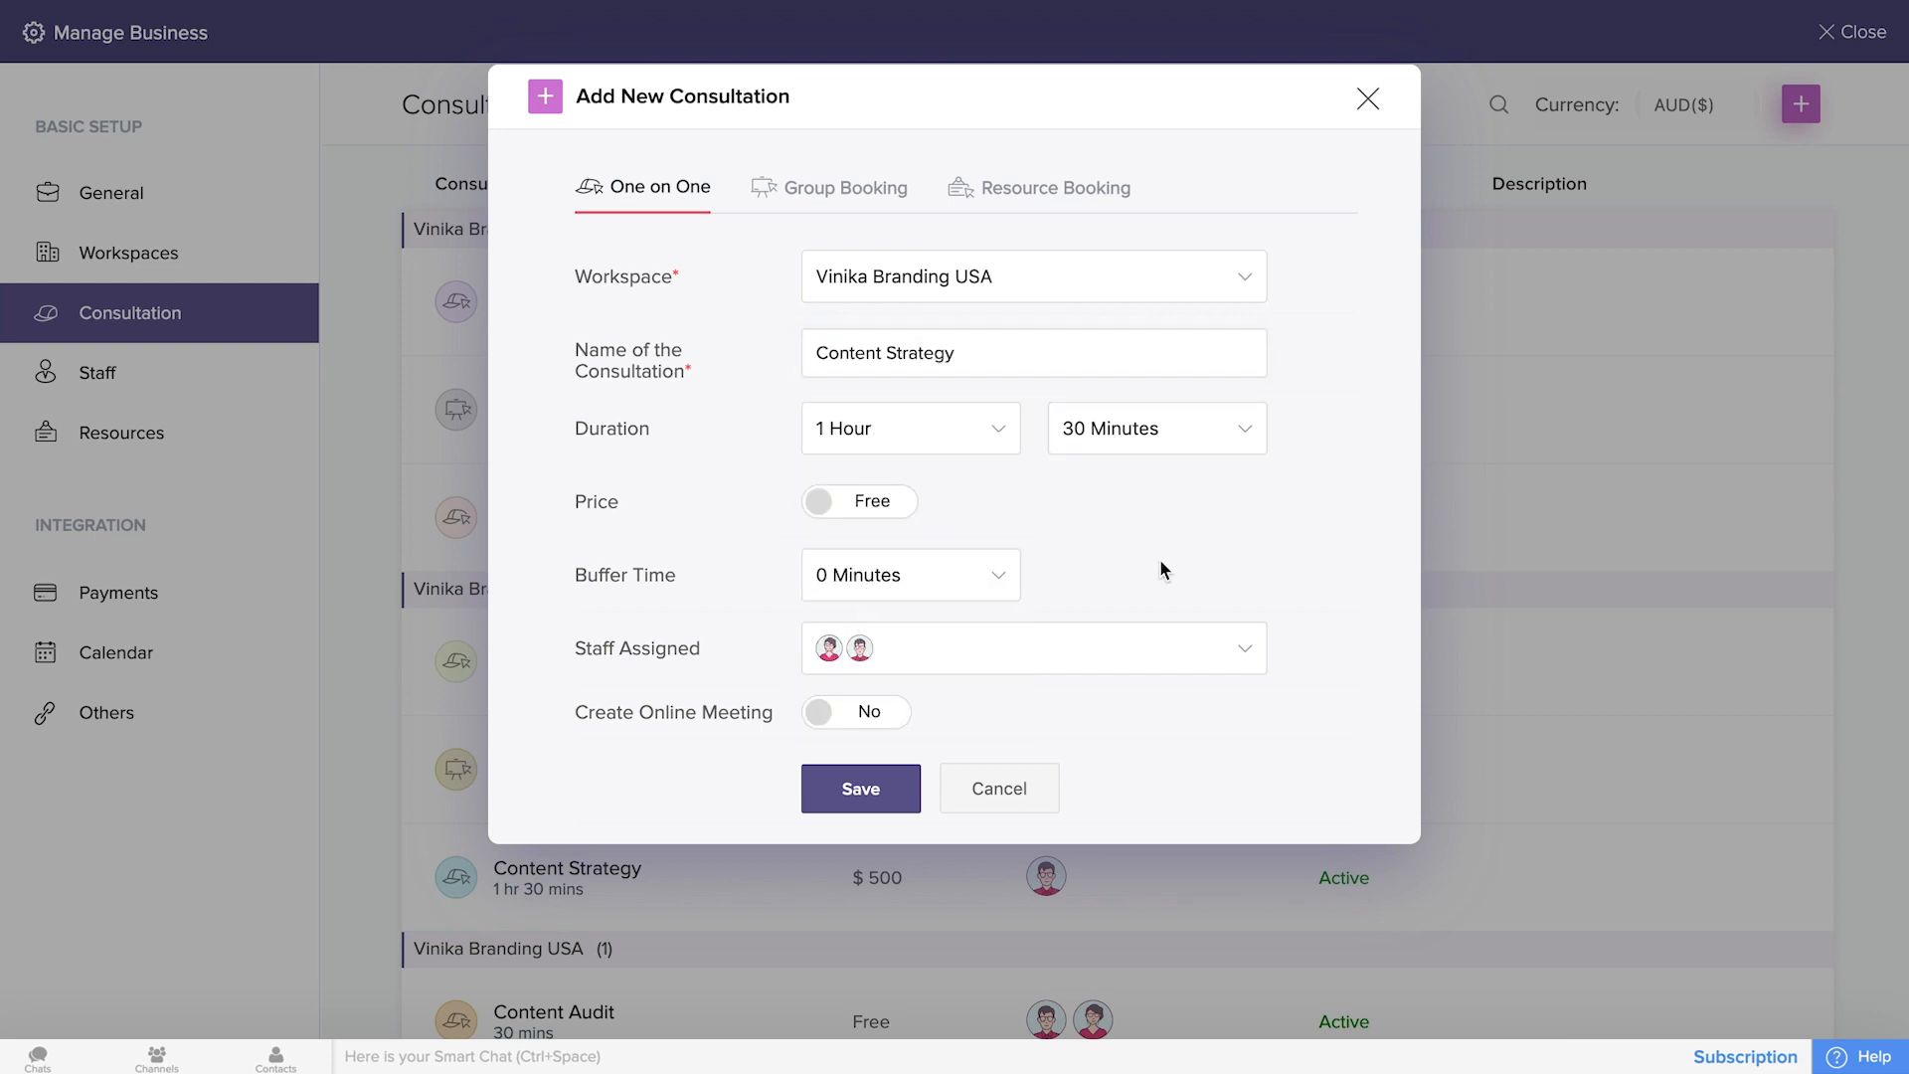
click(880, 502)
key(BackSpace)
text(500)
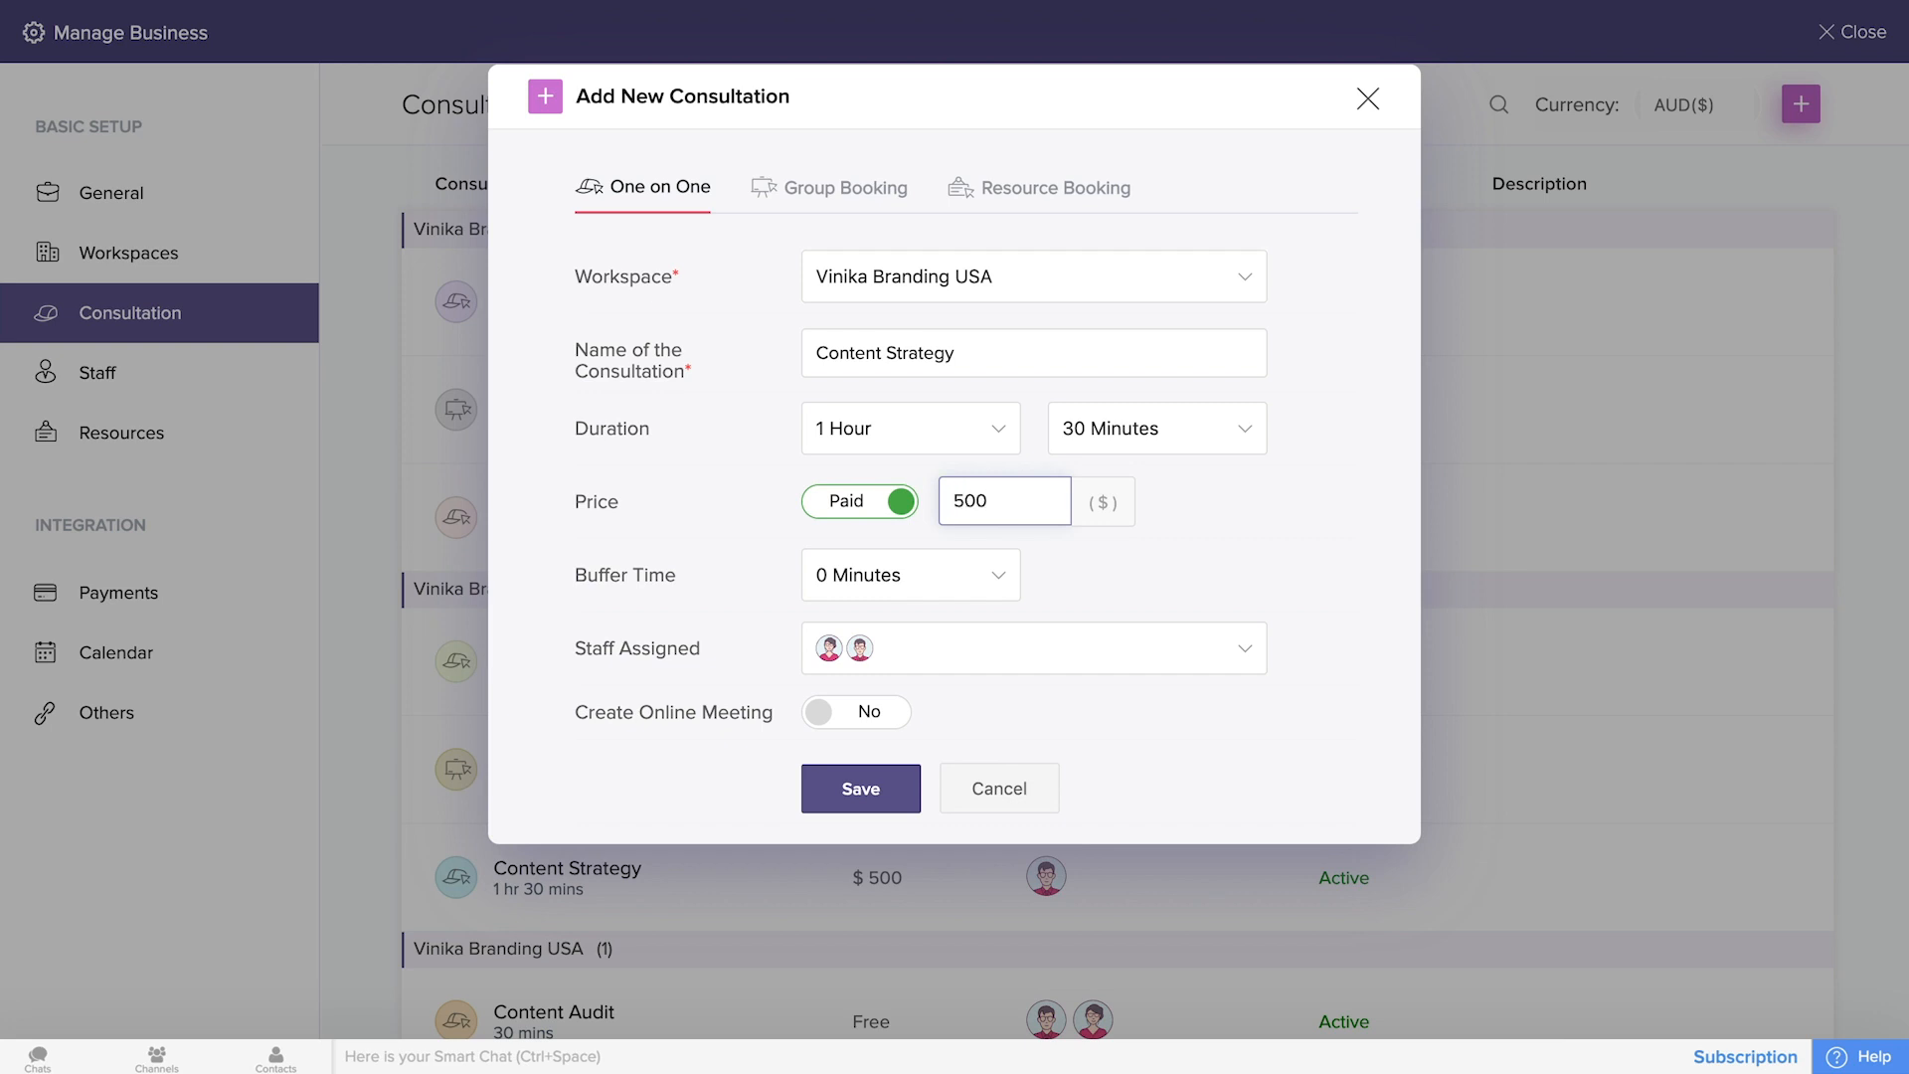
Give the Content Strategy consultation a 10-minute buffer time and online meeting creation, save it, and return to the consultation list.
click(961, 594)
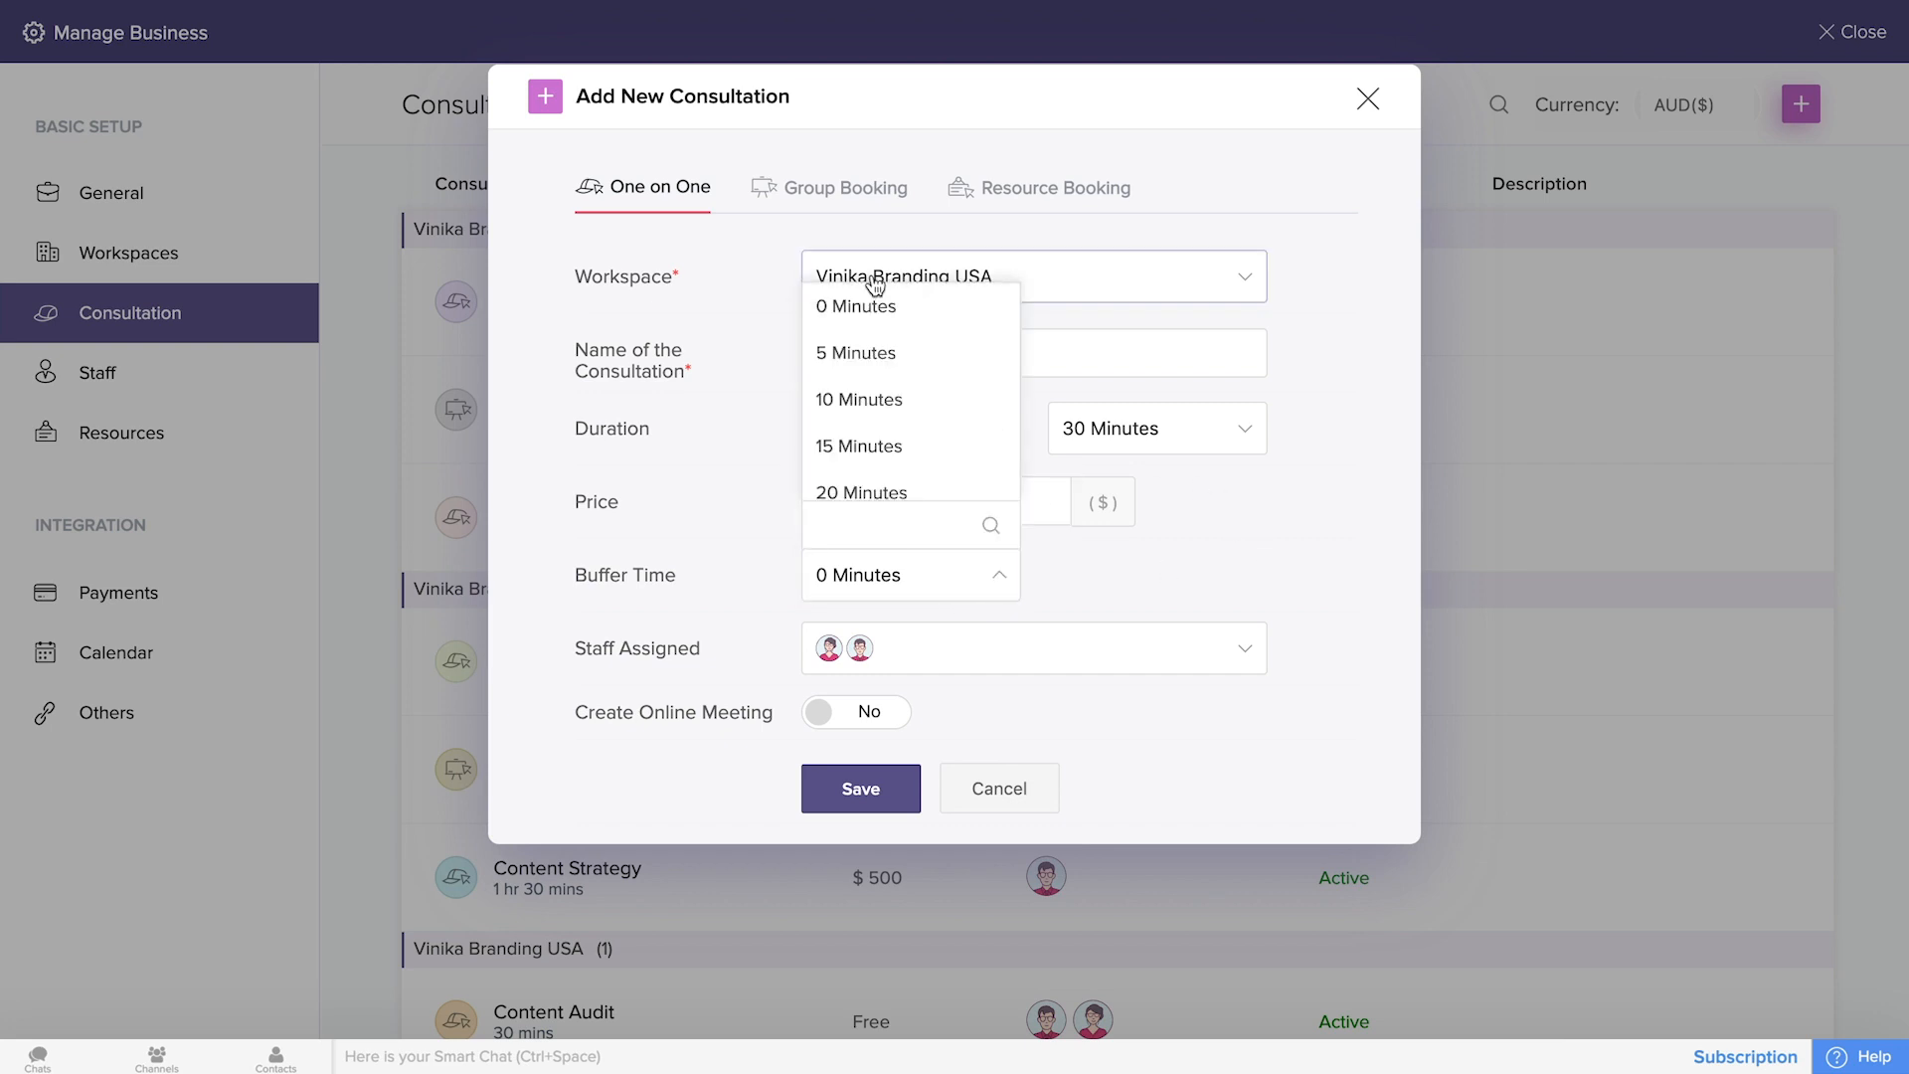
click(887, 398)
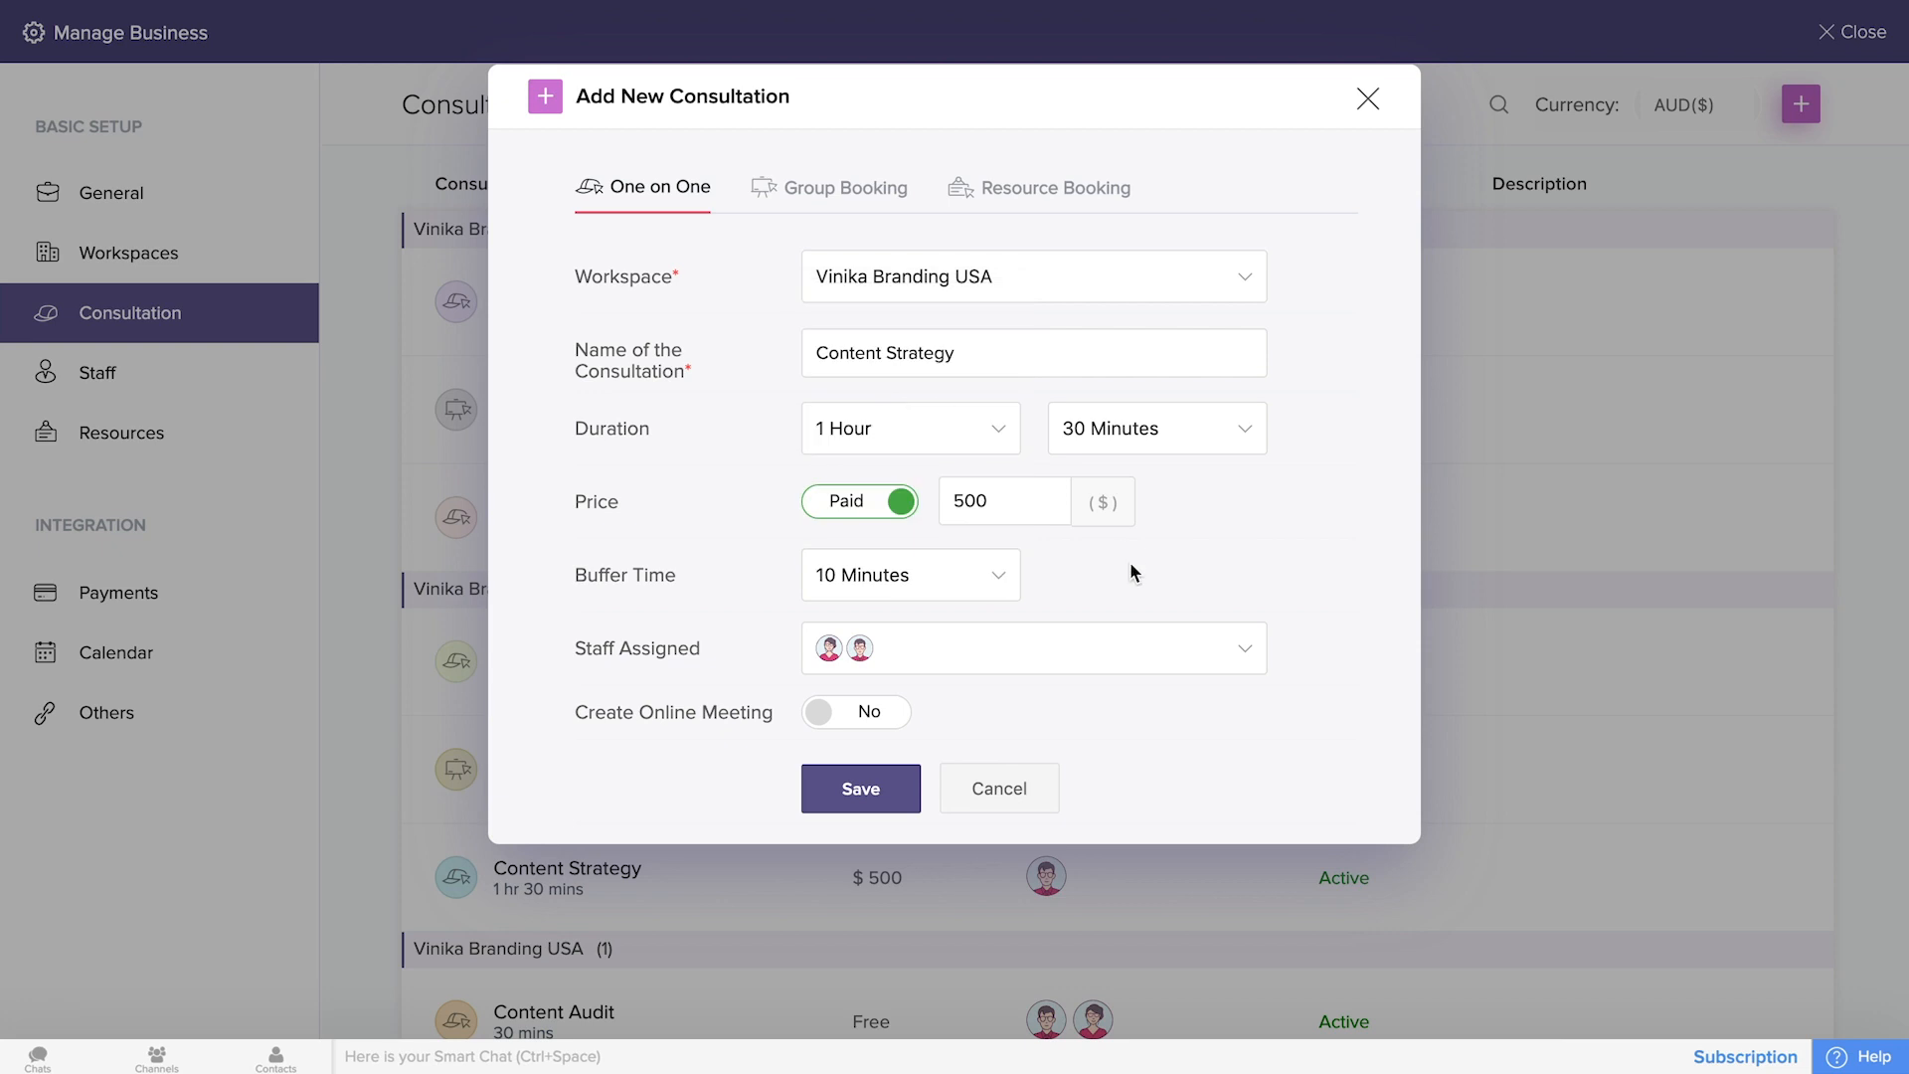
click(876, 732)
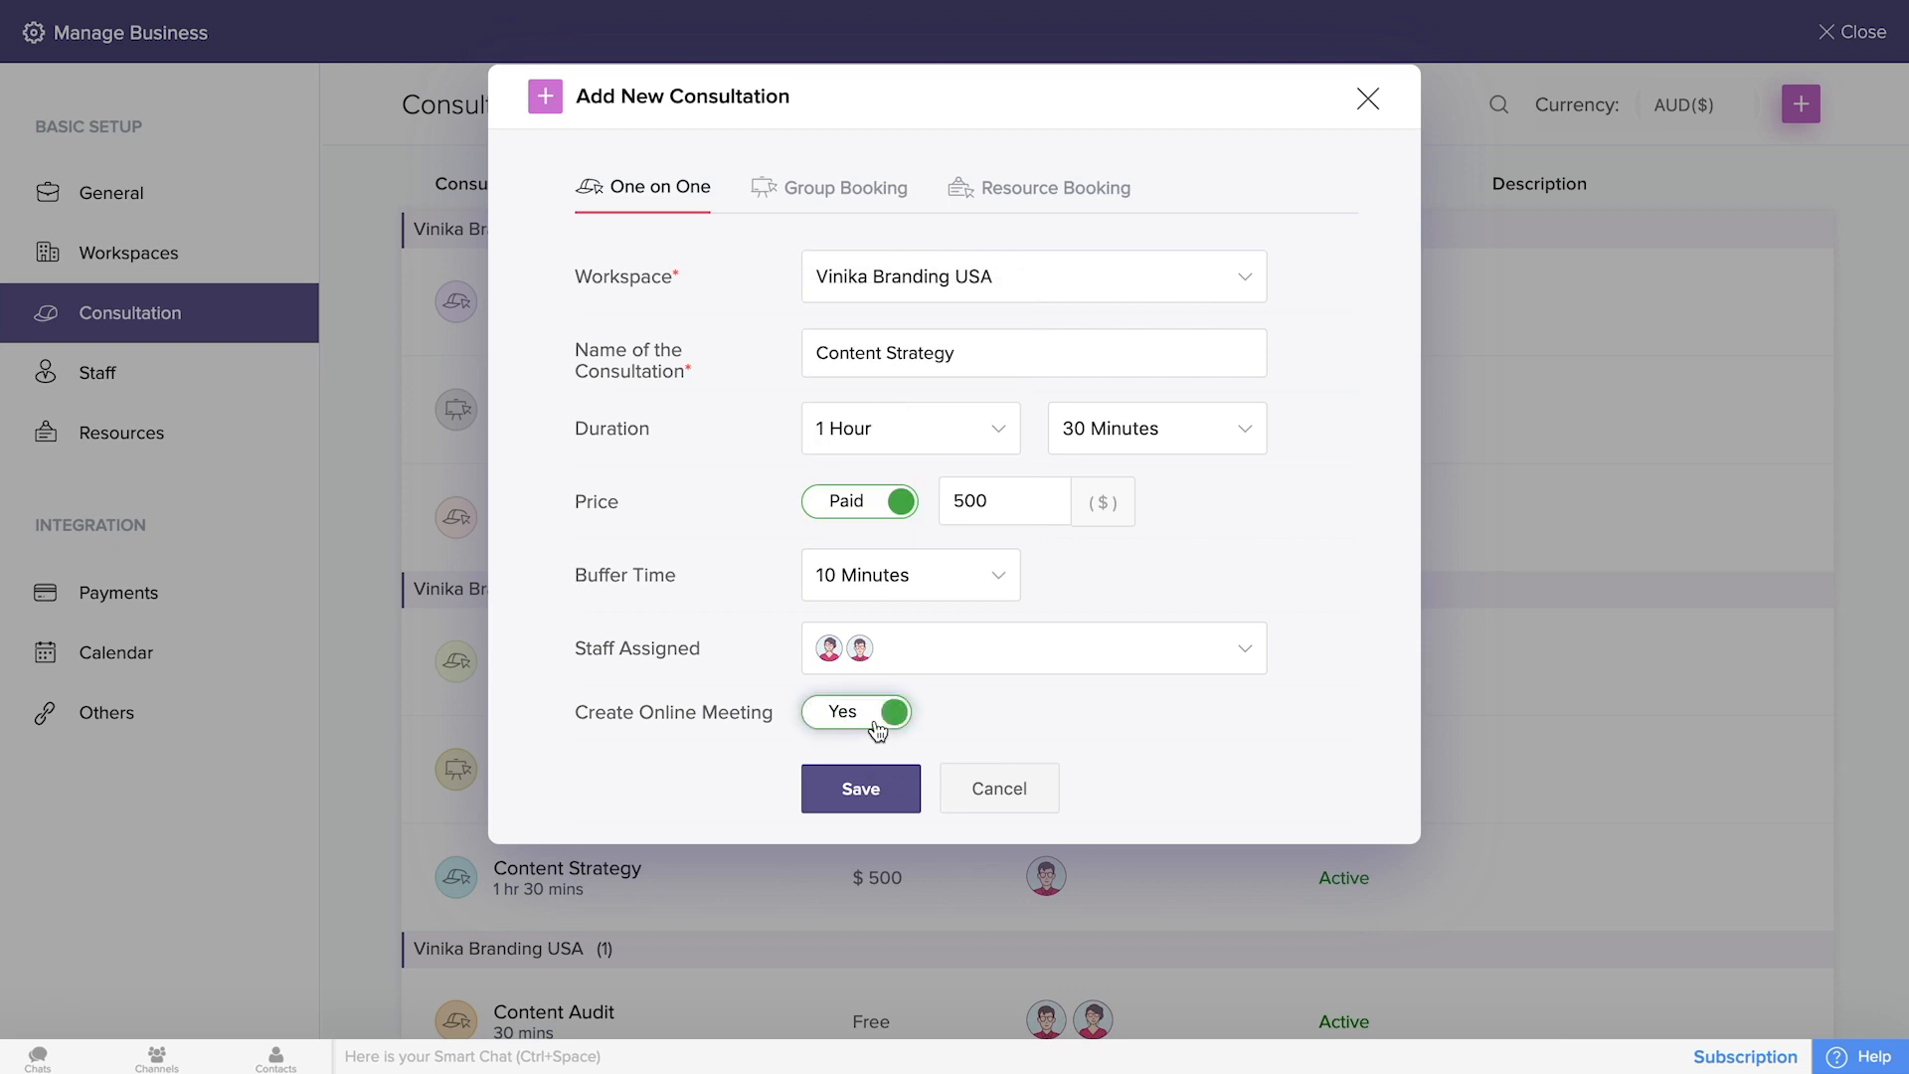
click(864, 796)
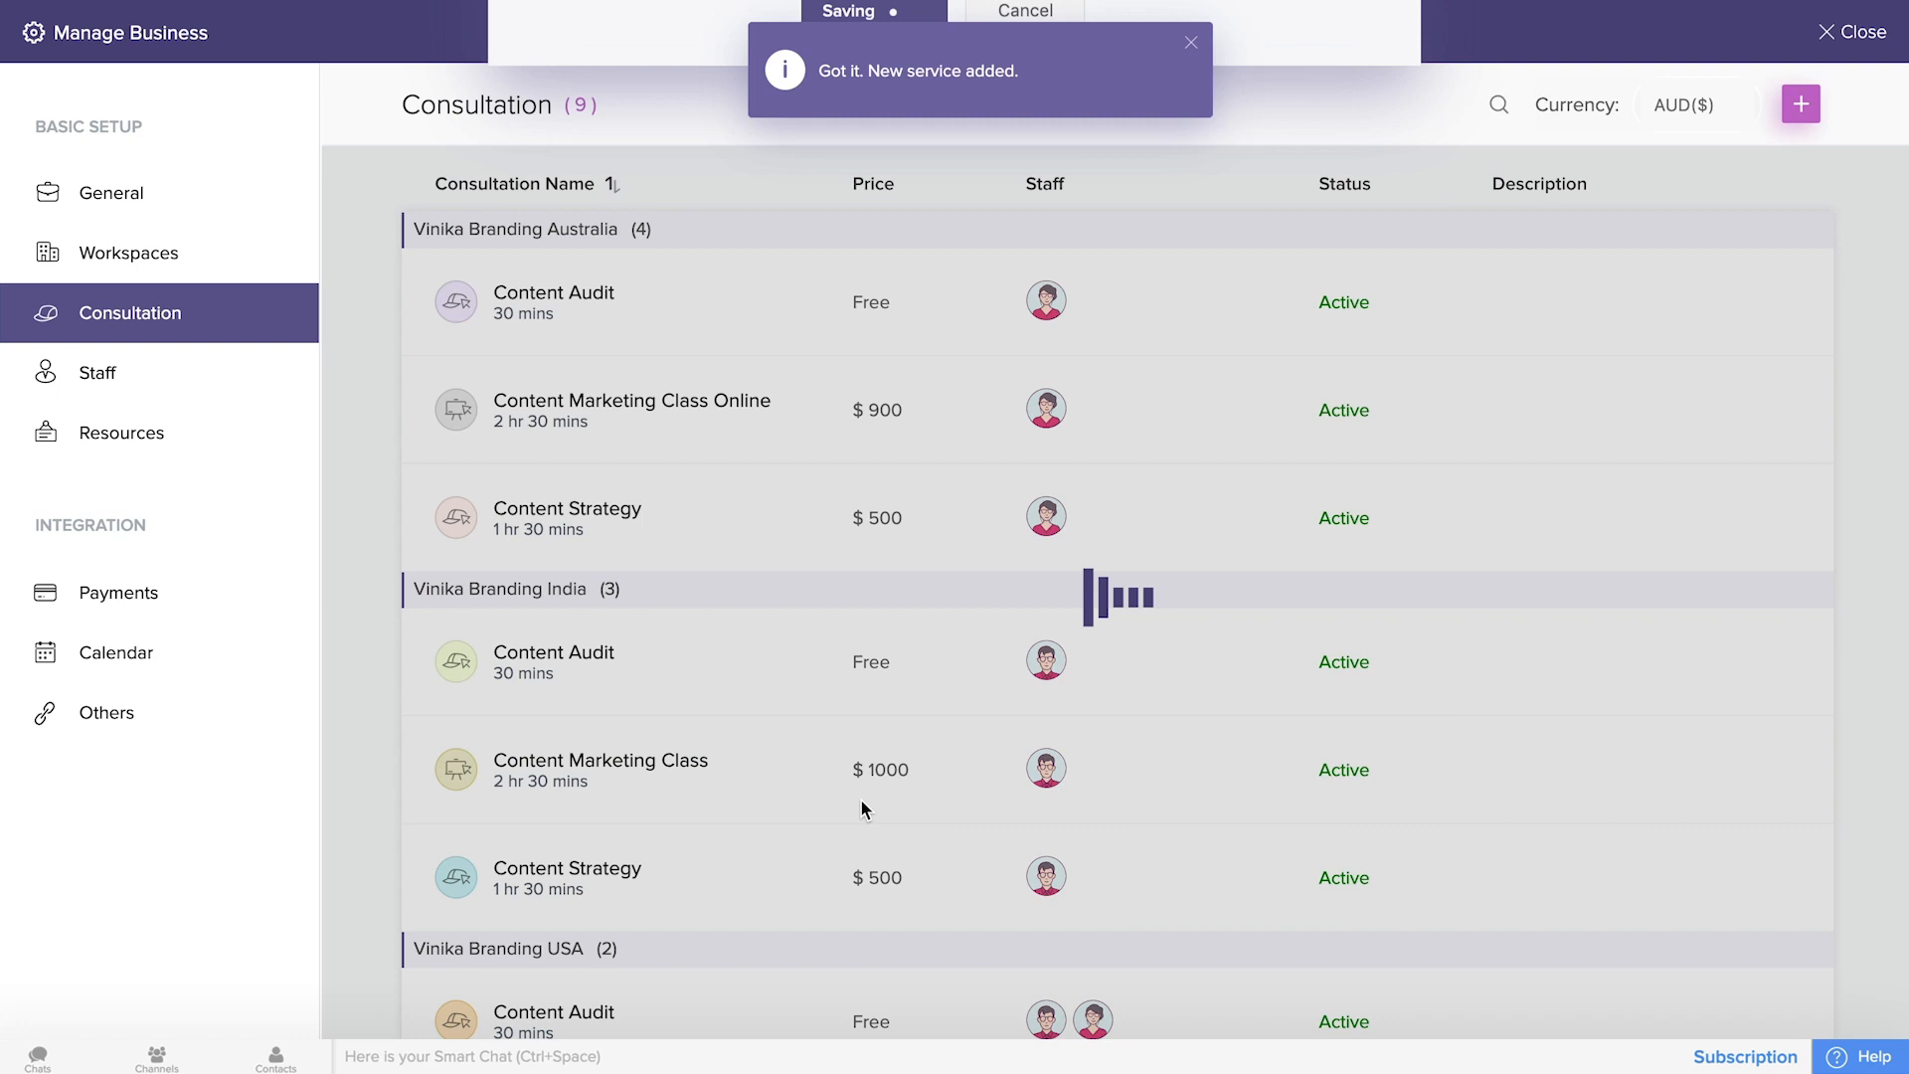
click(1863, 101)
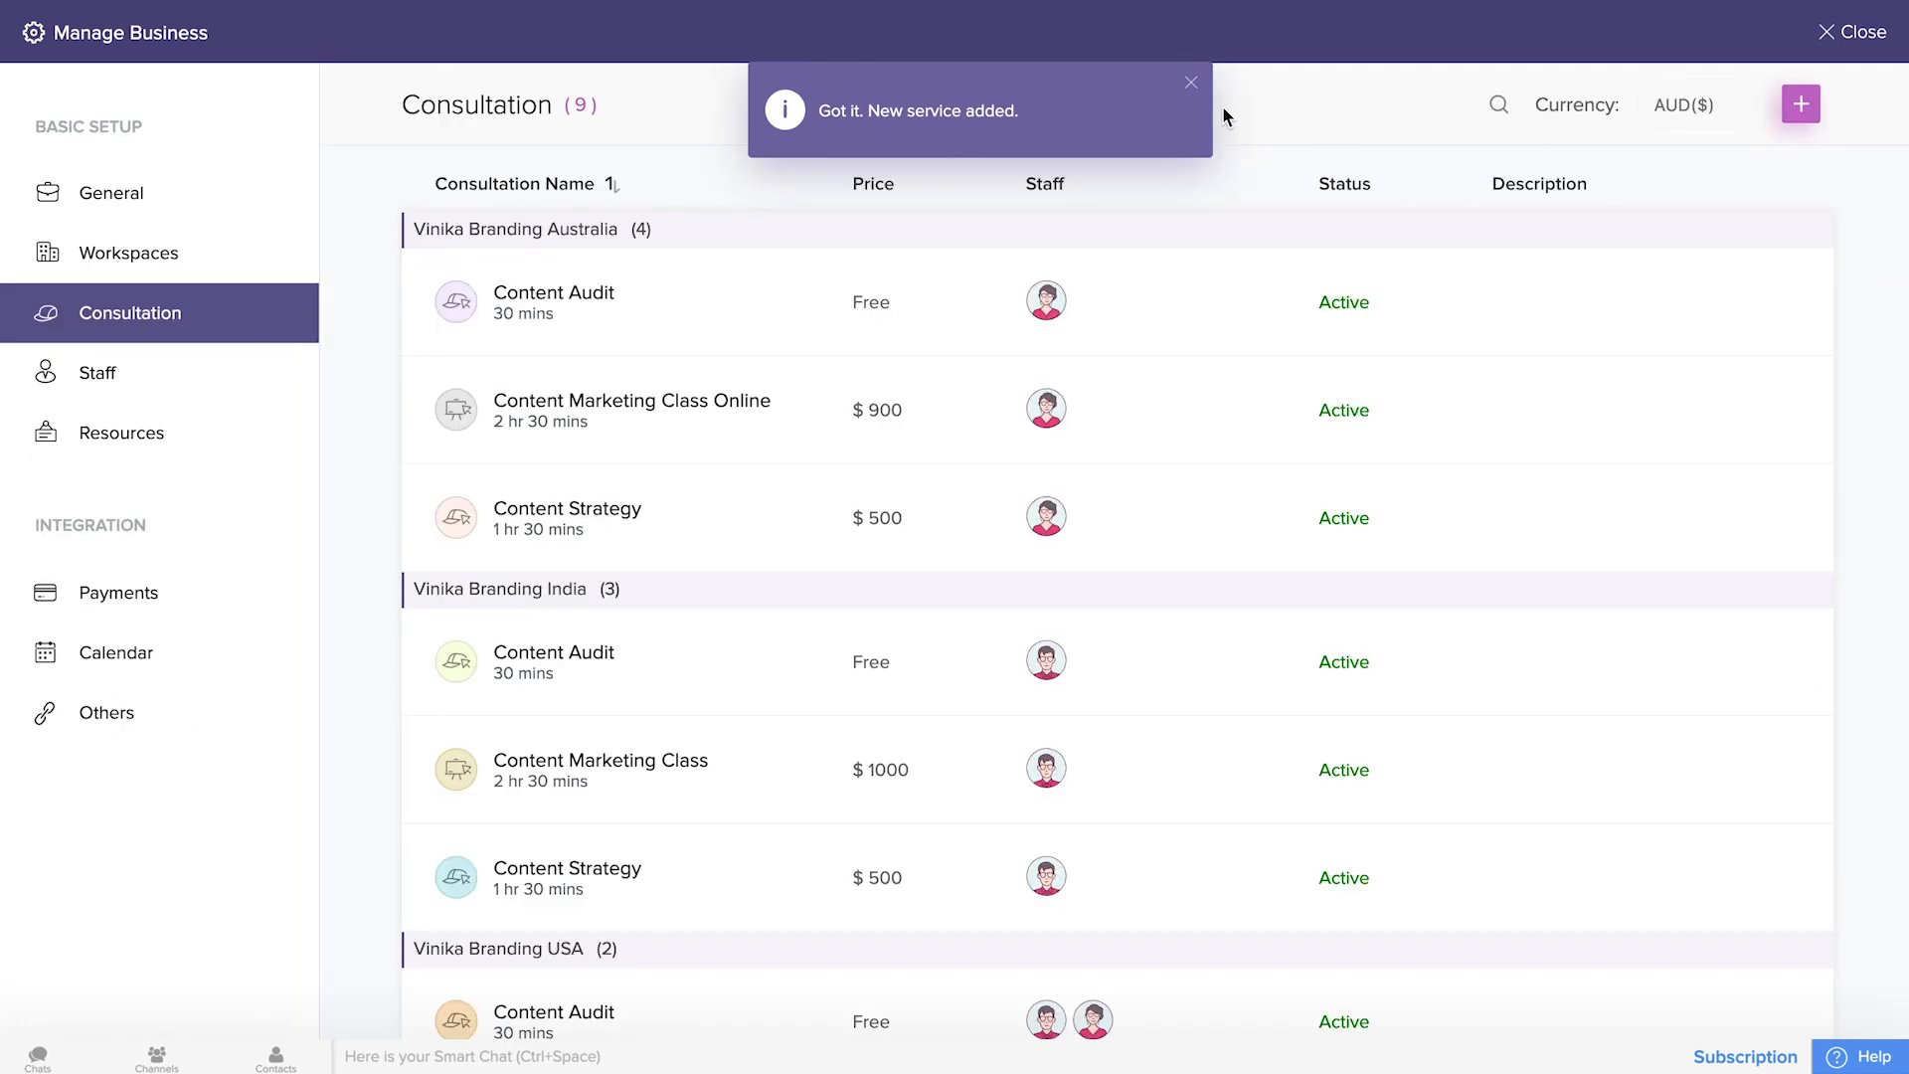
Start a new group booking consultation named Content Marketing Class Online in the Vinika Branding USA workspace.
click(1801, 103)
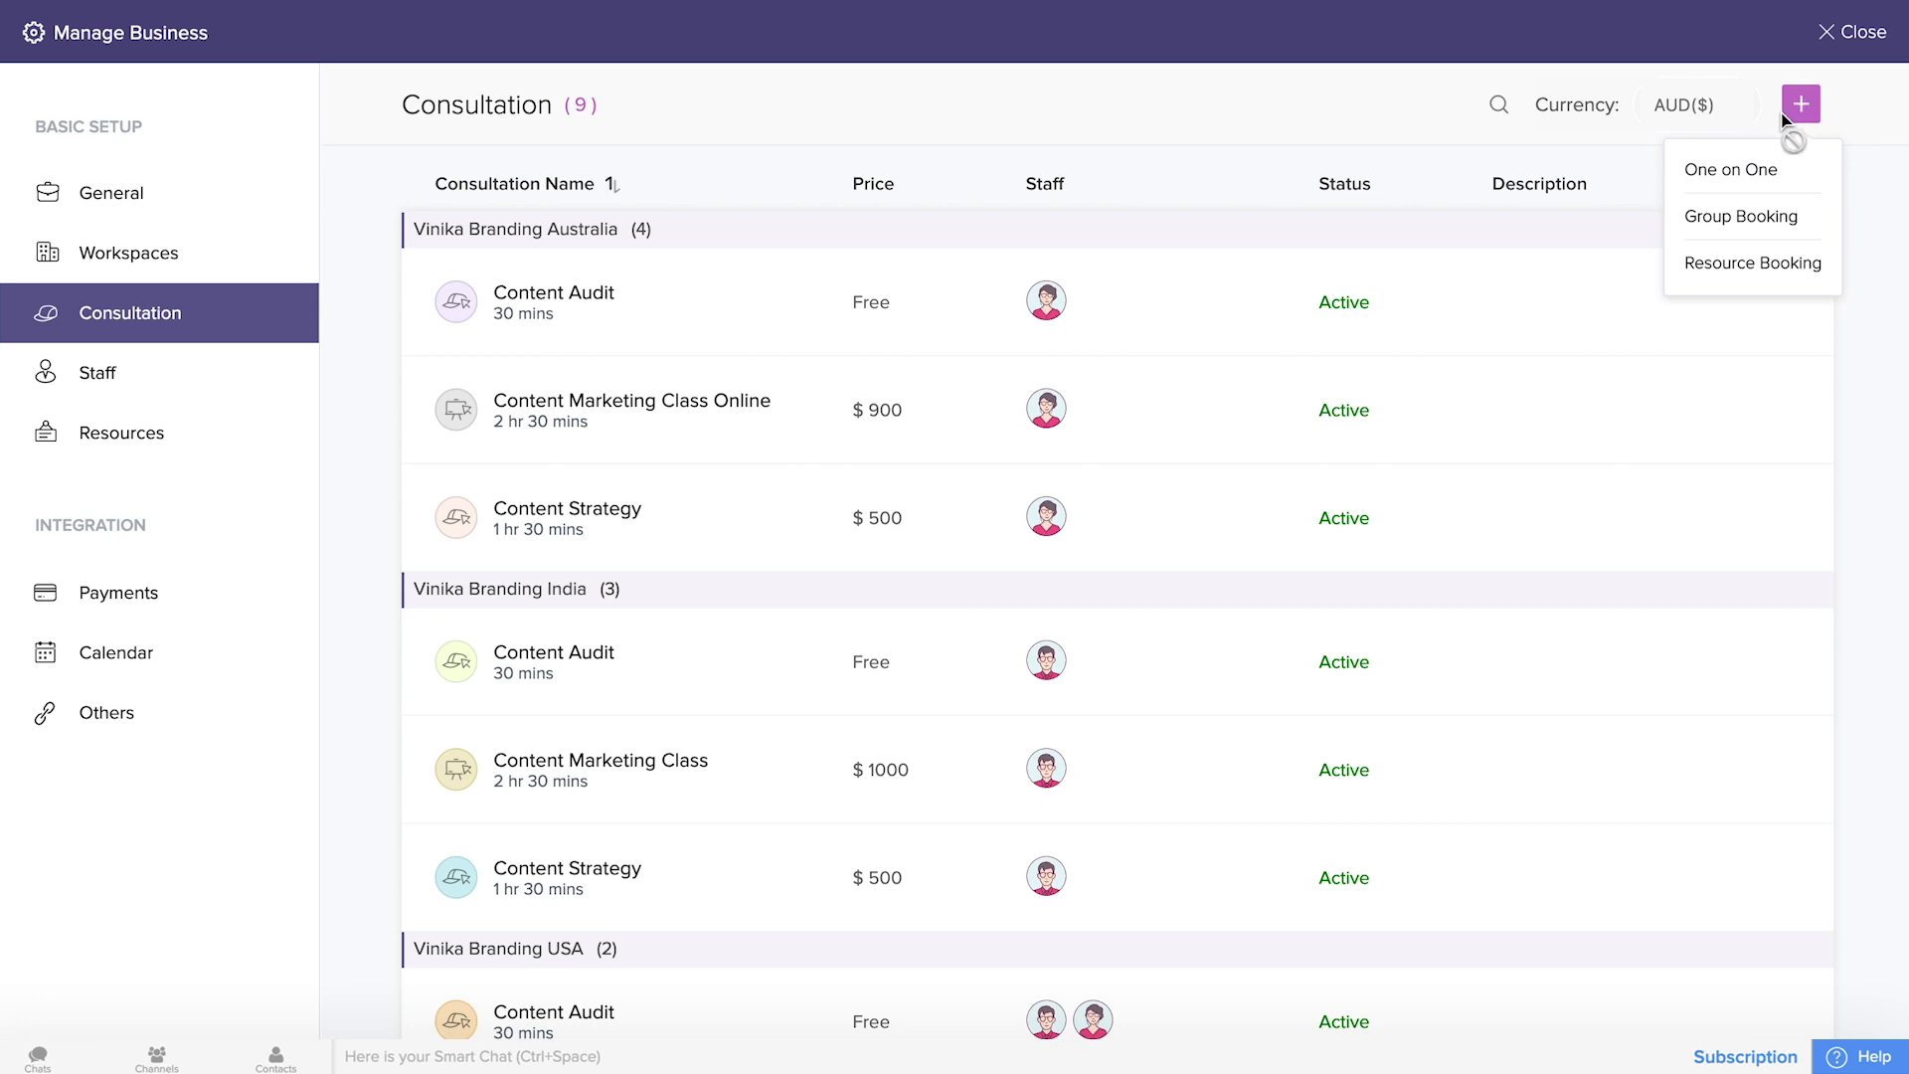
click(1766, 223)
click(1023, 291)
click(968, 422)
click(869, 354)
text(Content Marketing Class Online)
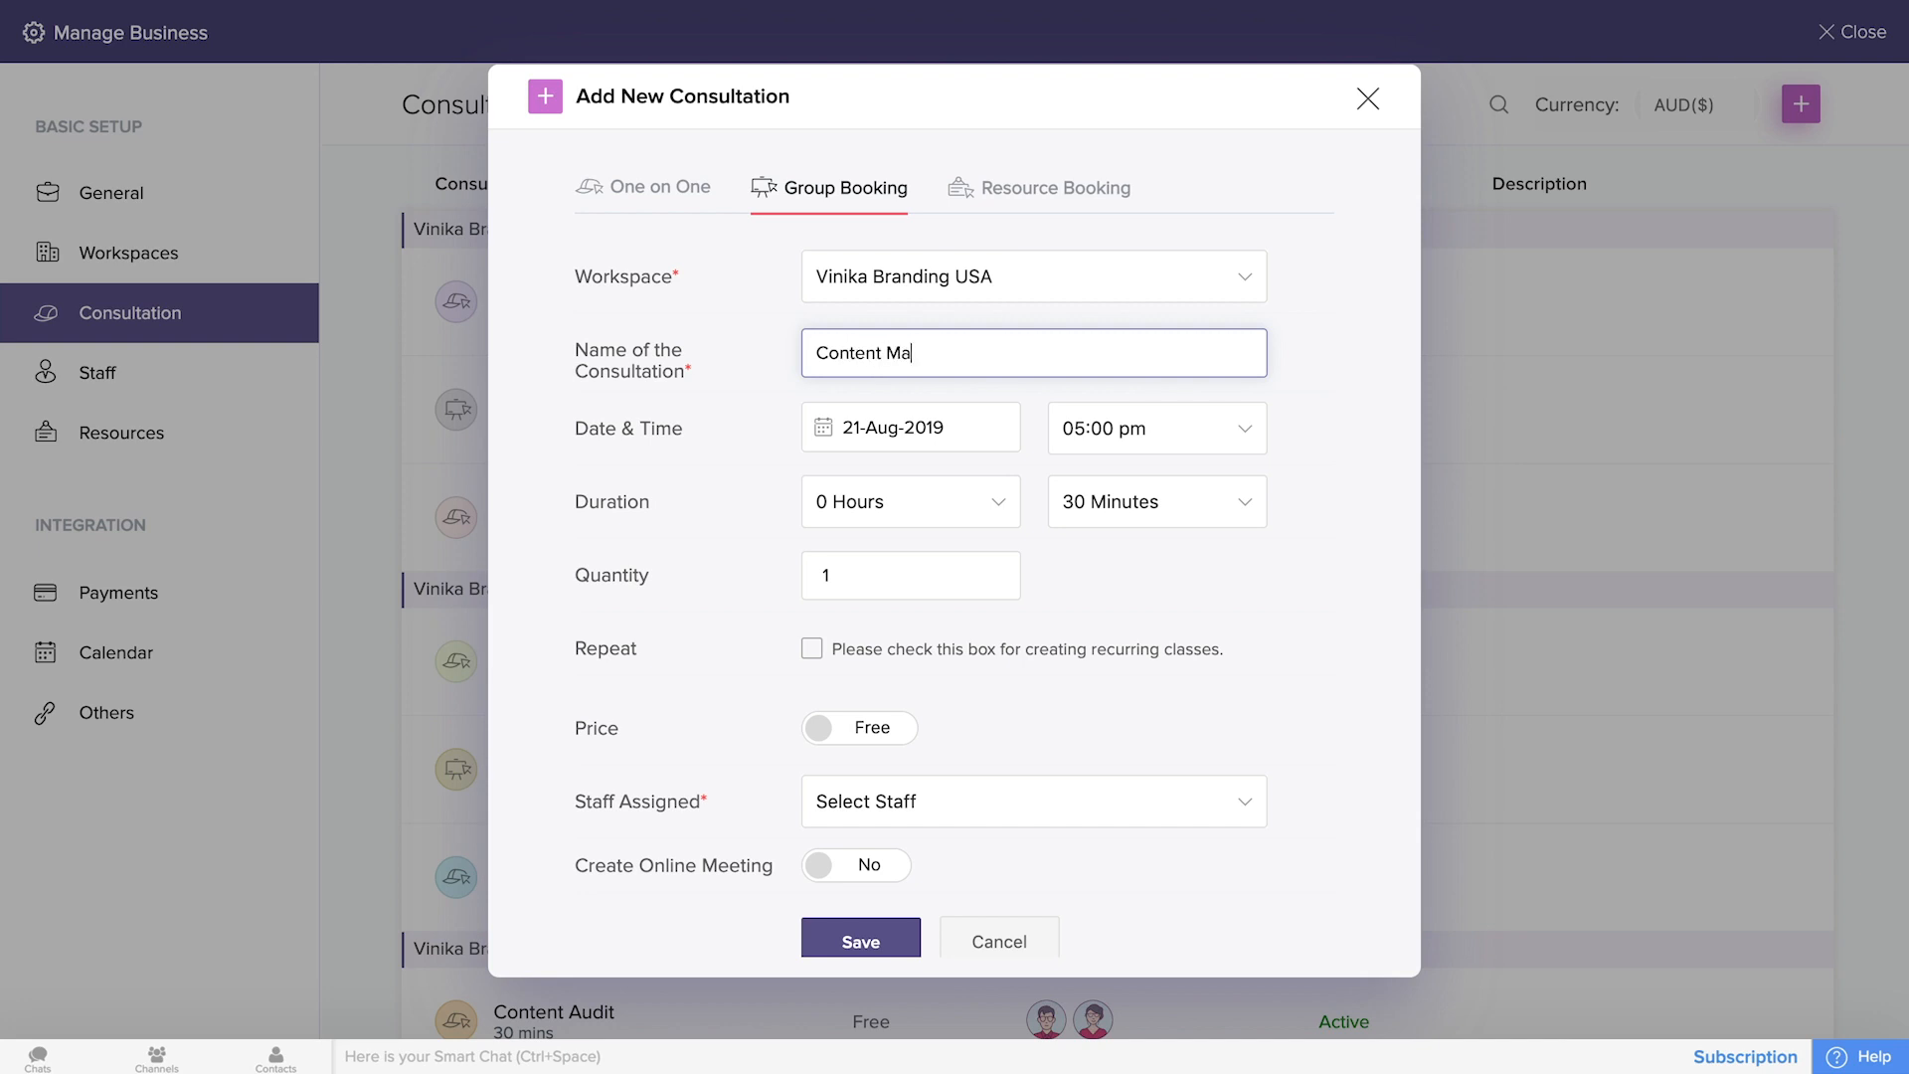
Schedule the Content Marketing Class Online for 21-Sep-2019 at 08:00 am.
click(950, 430)
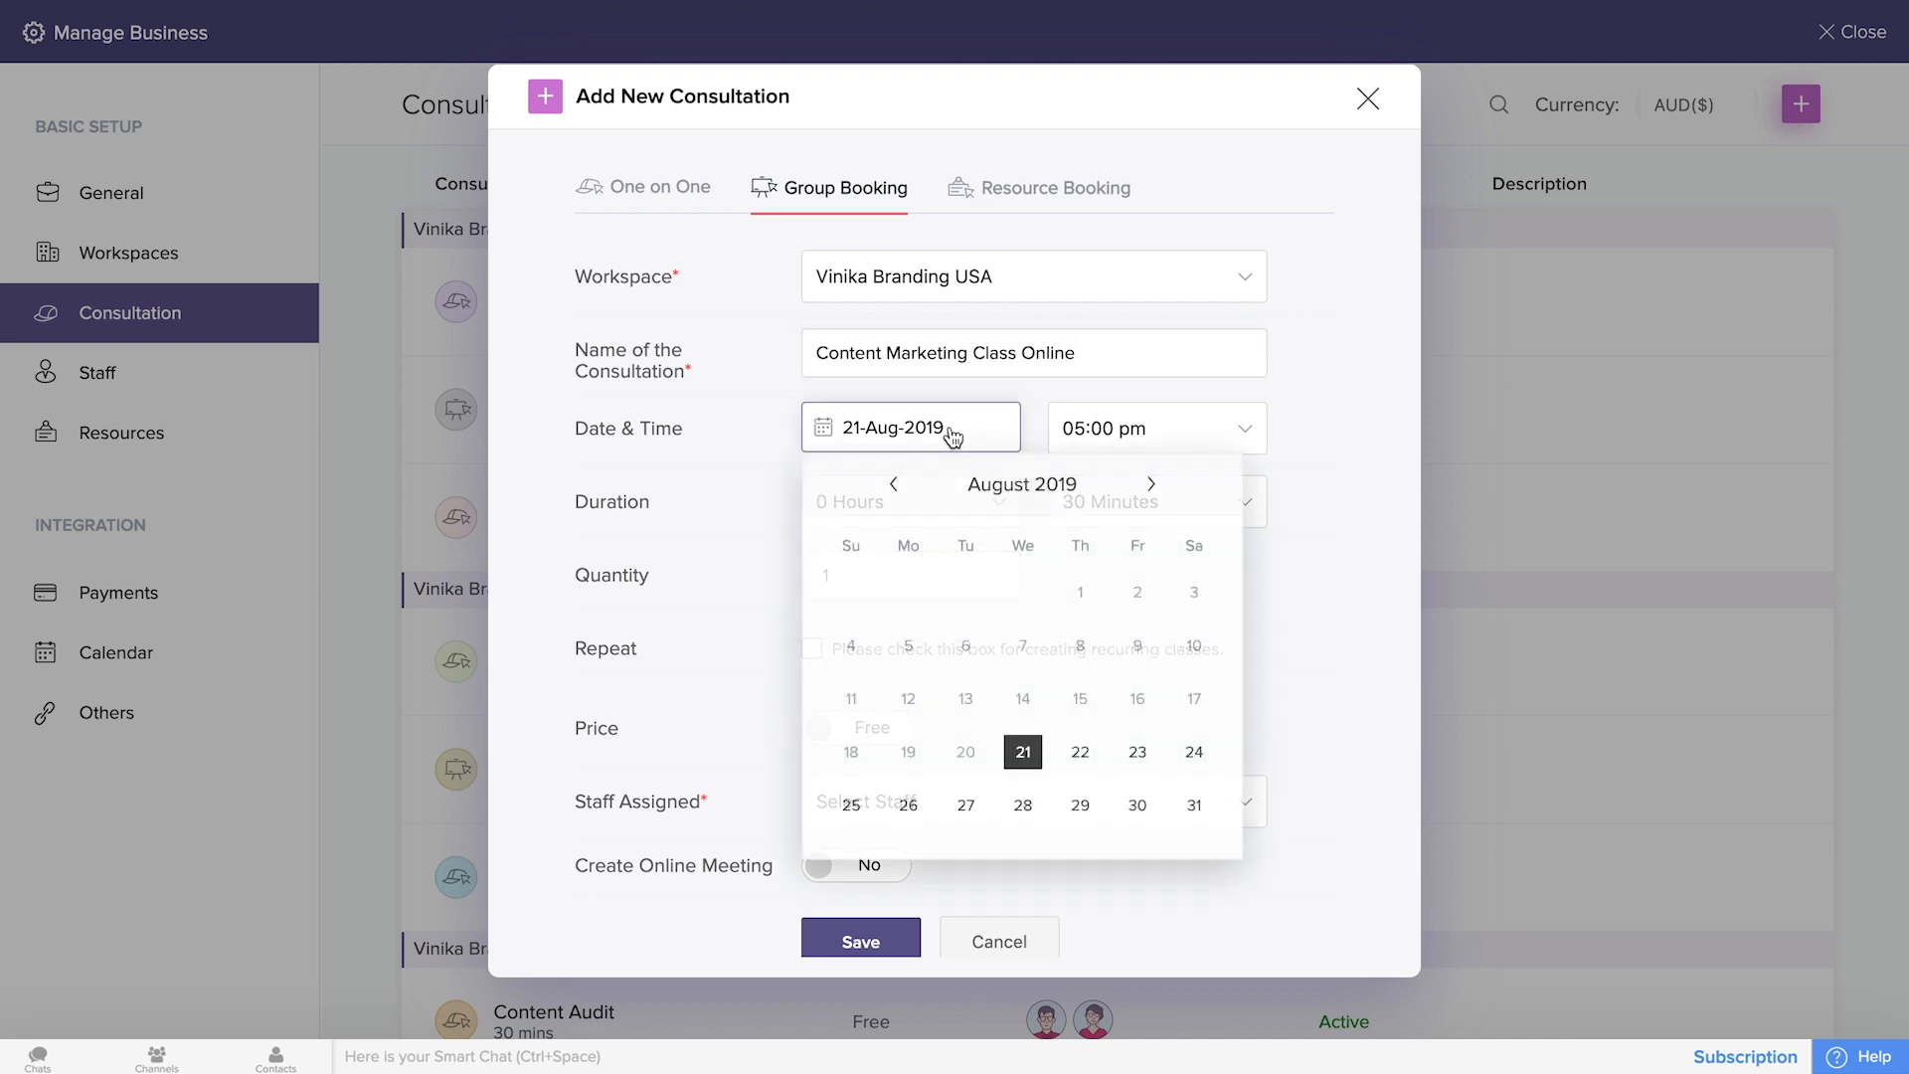
click(1151, 484)
click(1192, 701)
click(1144, 430)
scroll(1138, 646, down, 6)
click(1134, 624)
Set the class duration to 2 hours 30 minutes and its quantity to 10.
click(913, 527)
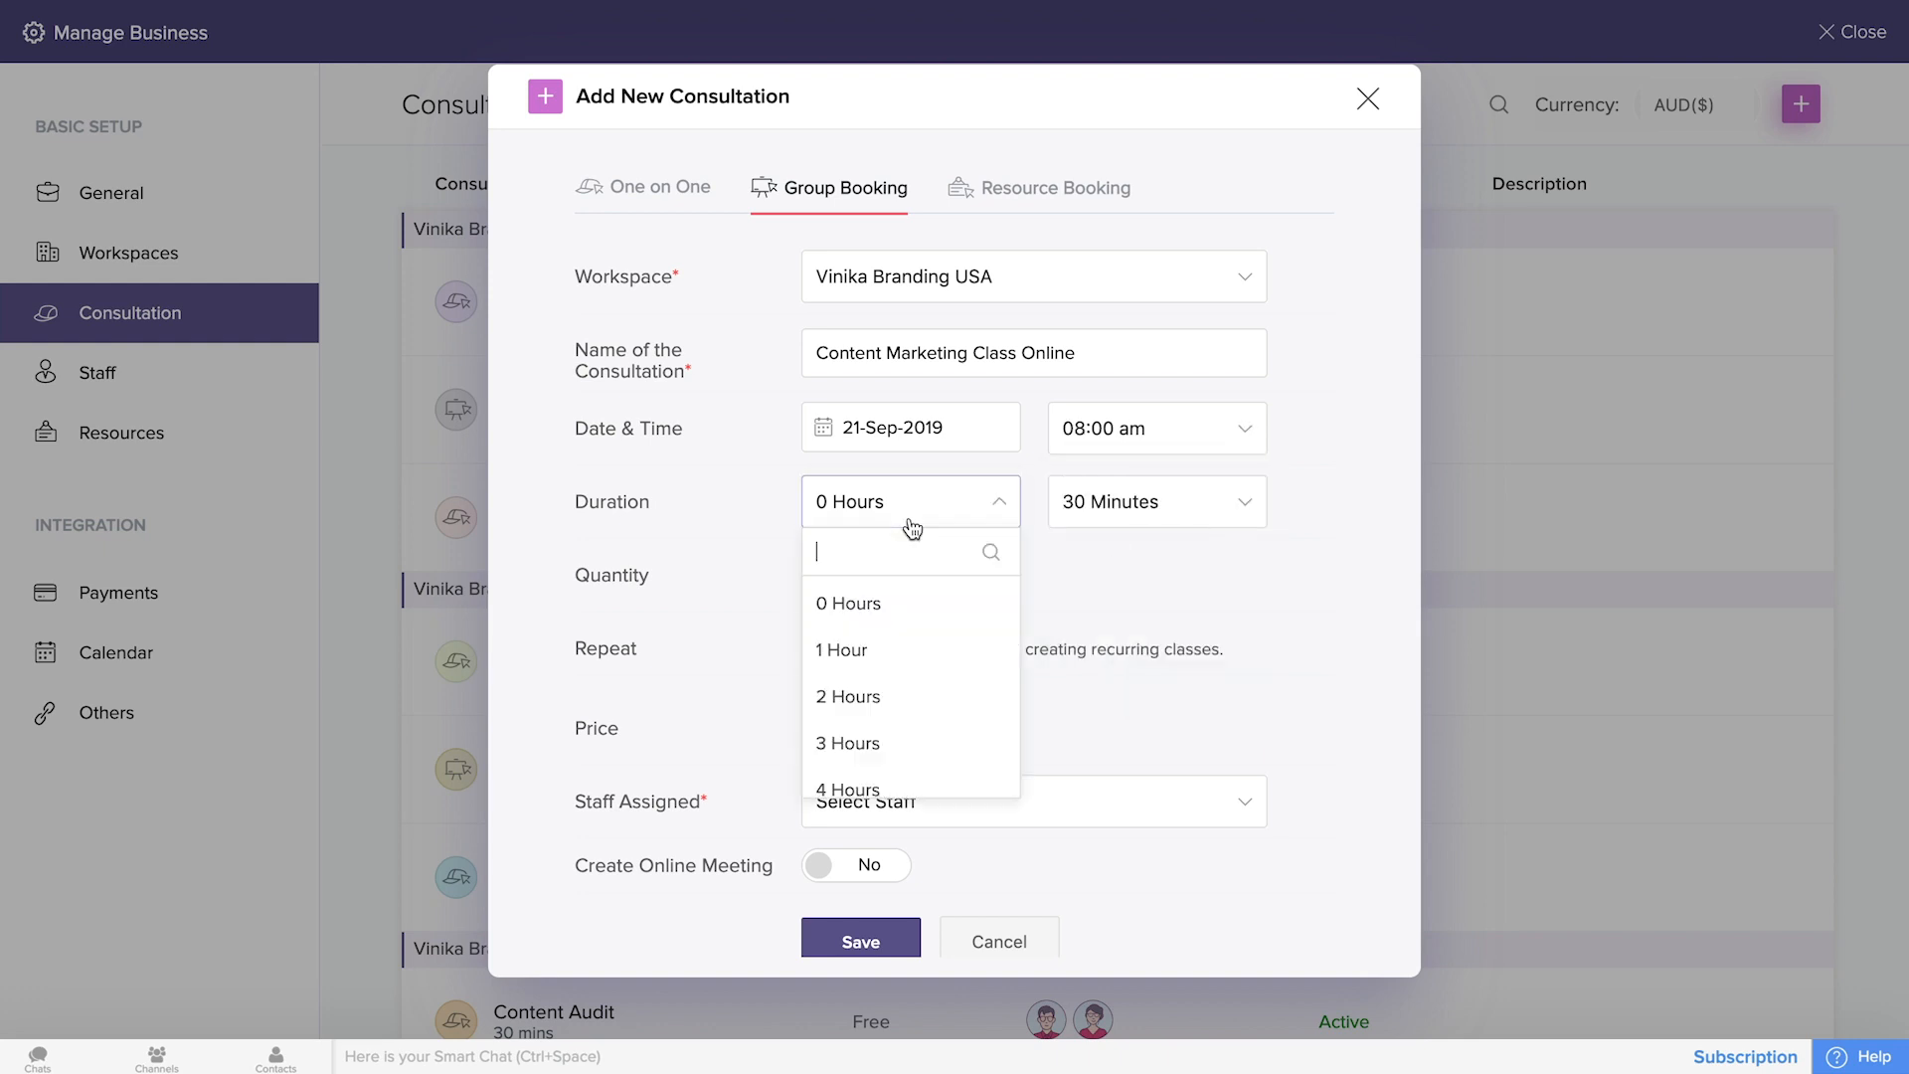
click(874, 696)
click(878, 573)
text(0)
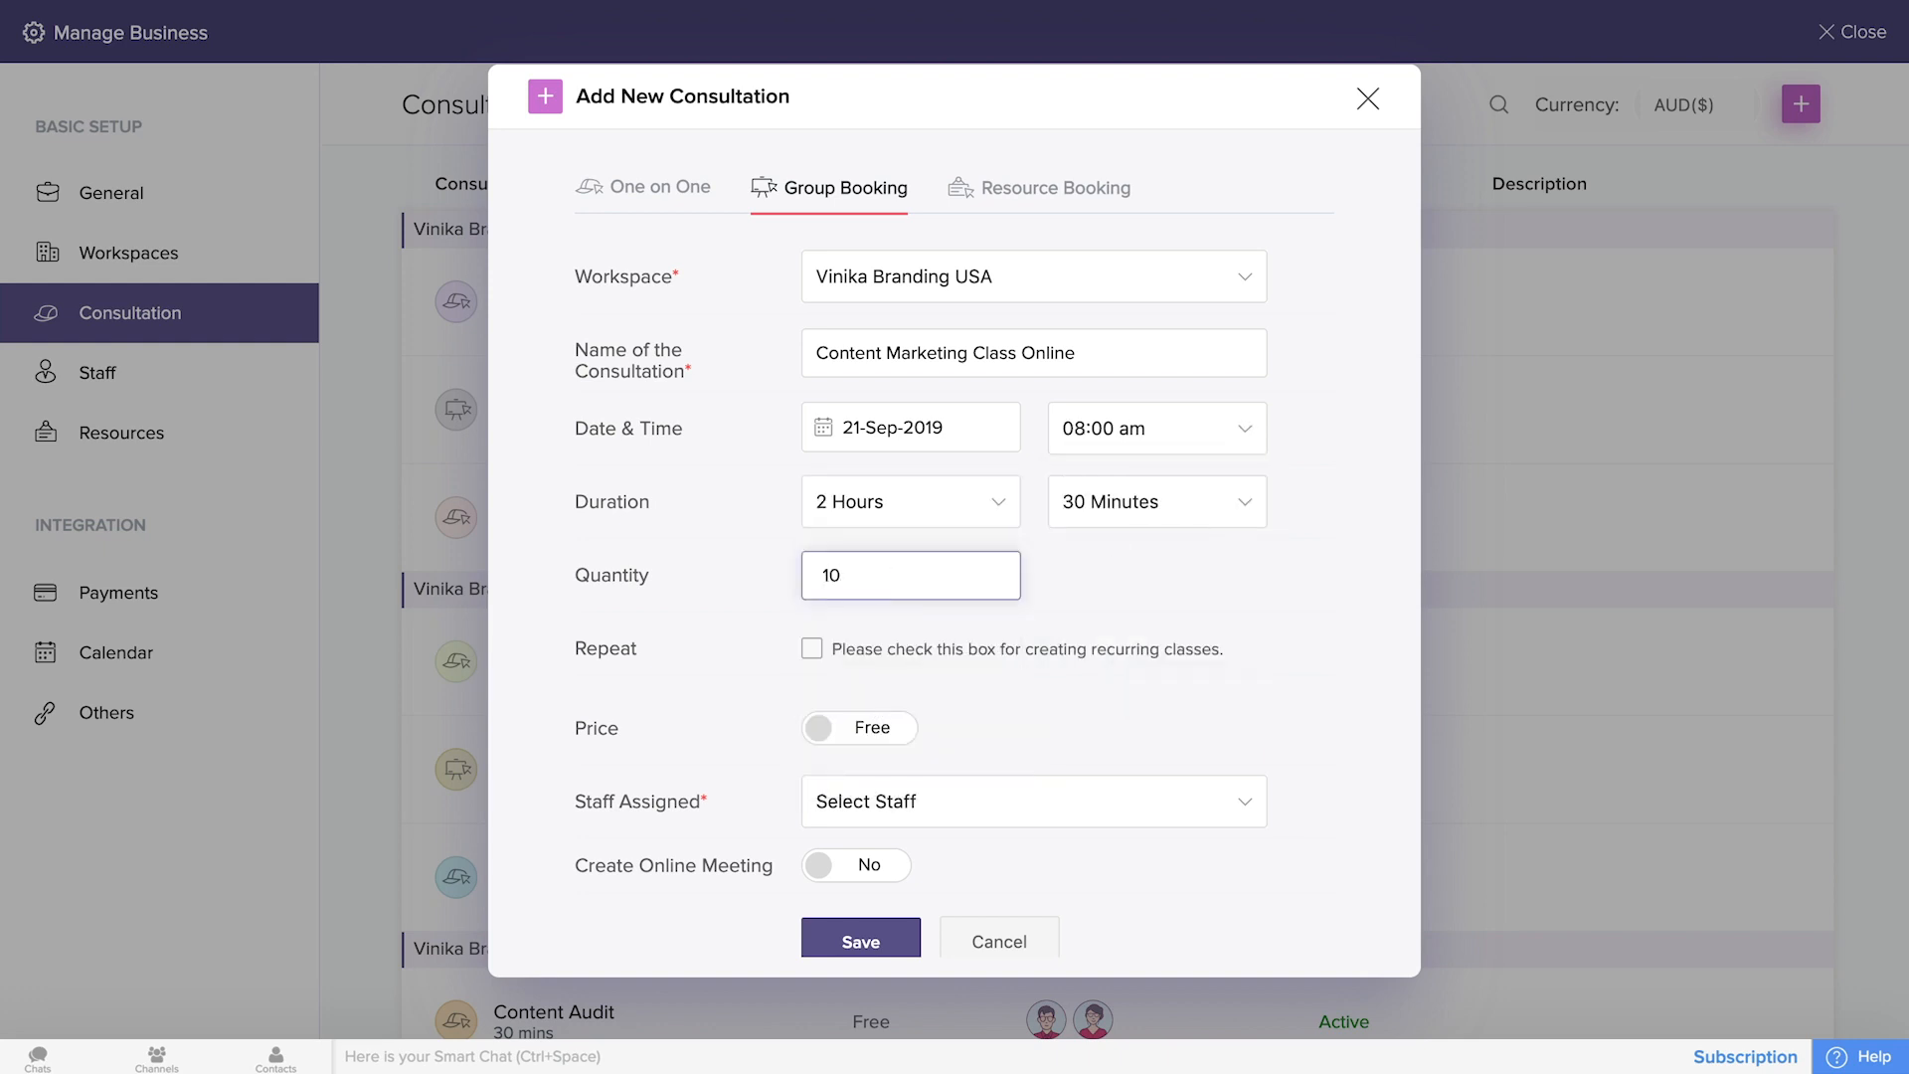
Make the class recurring and set its booking type to Series.
click(627, 669)
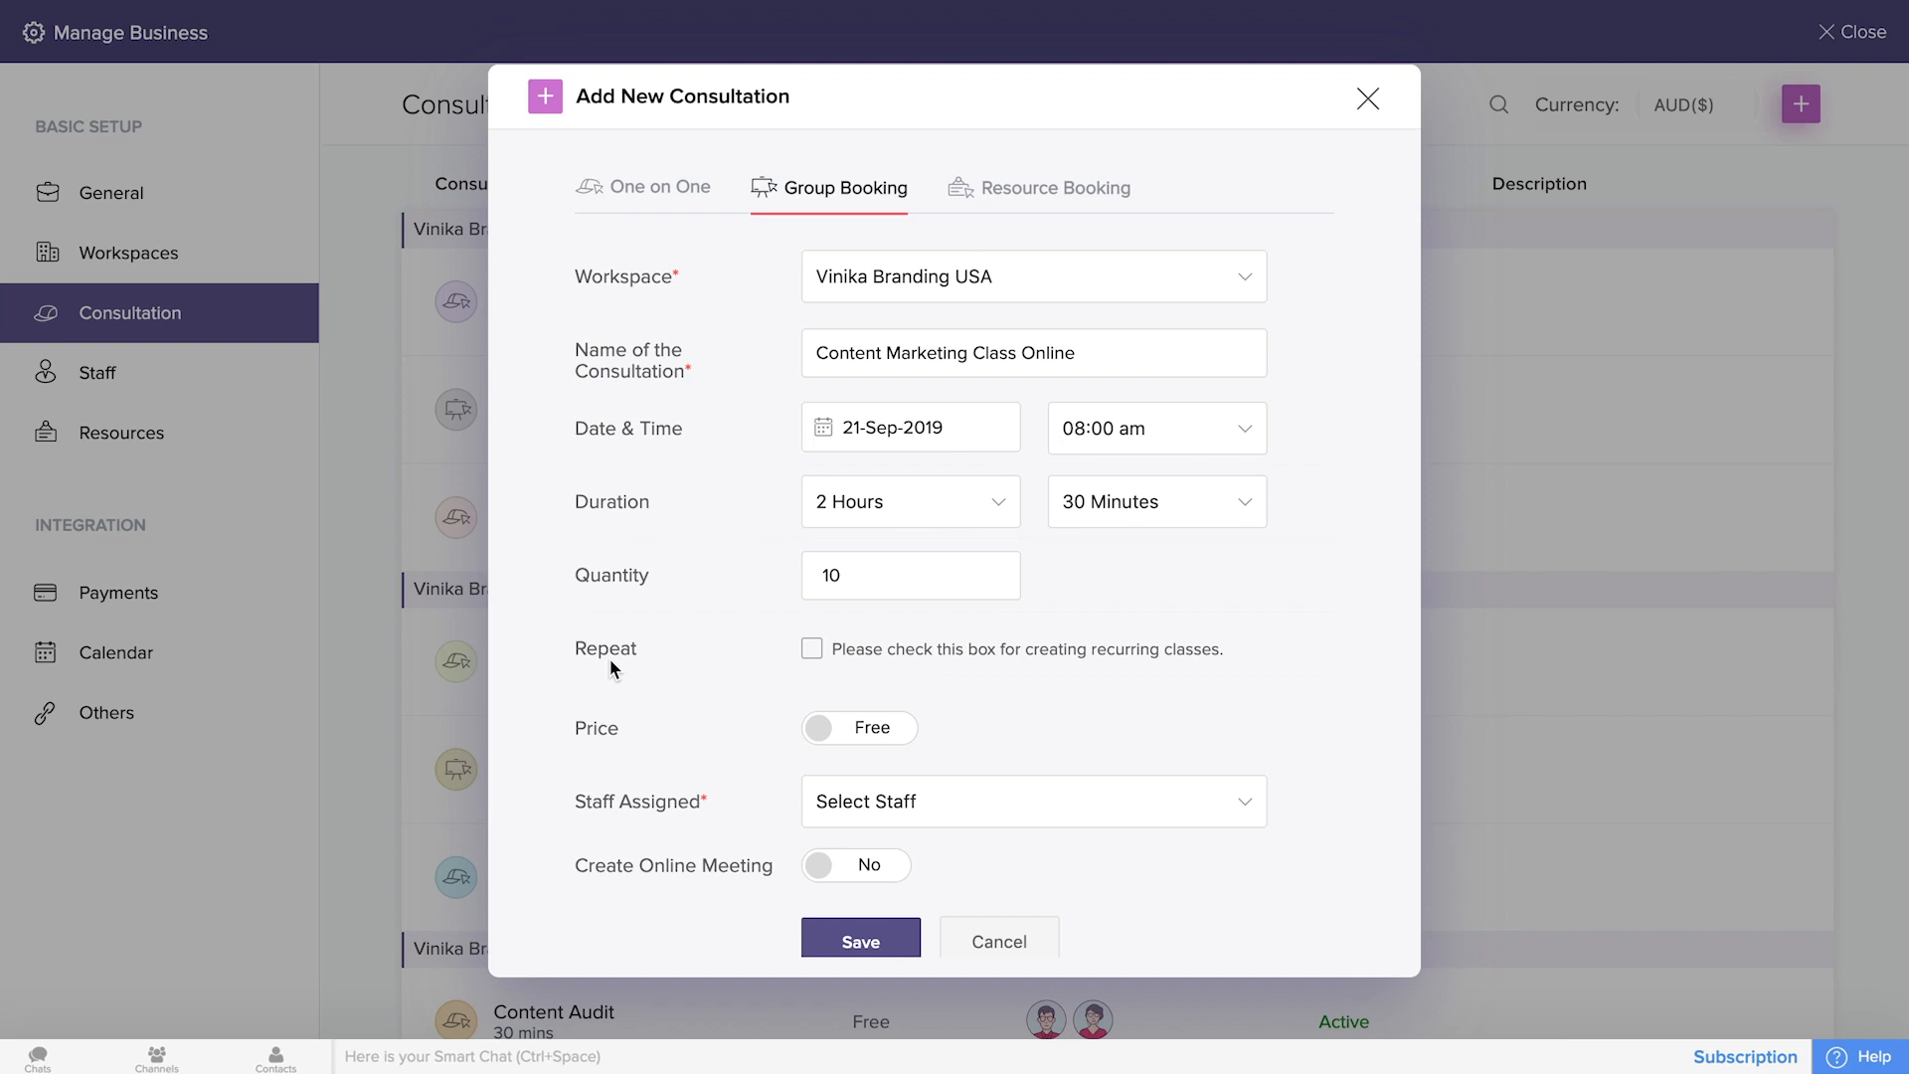
scroll(819, 653, down, 3)
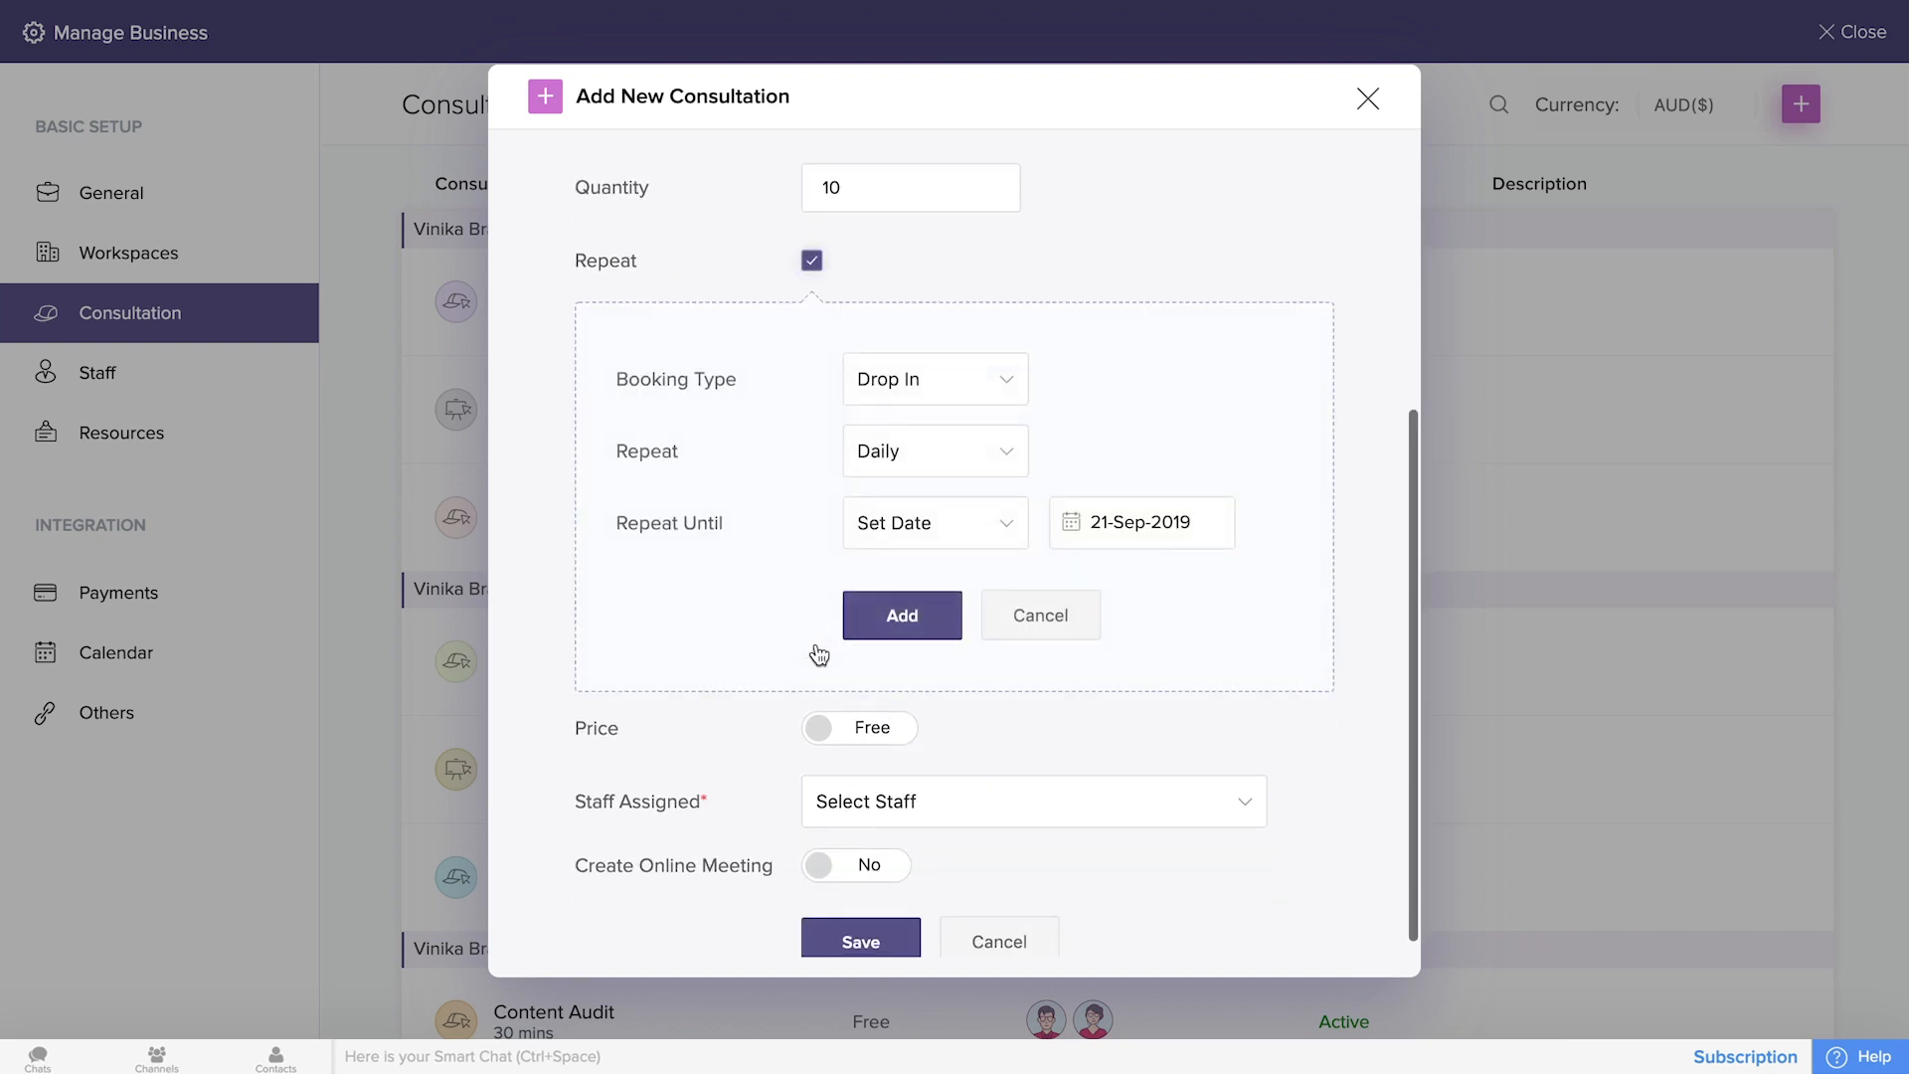
click(920, 391)
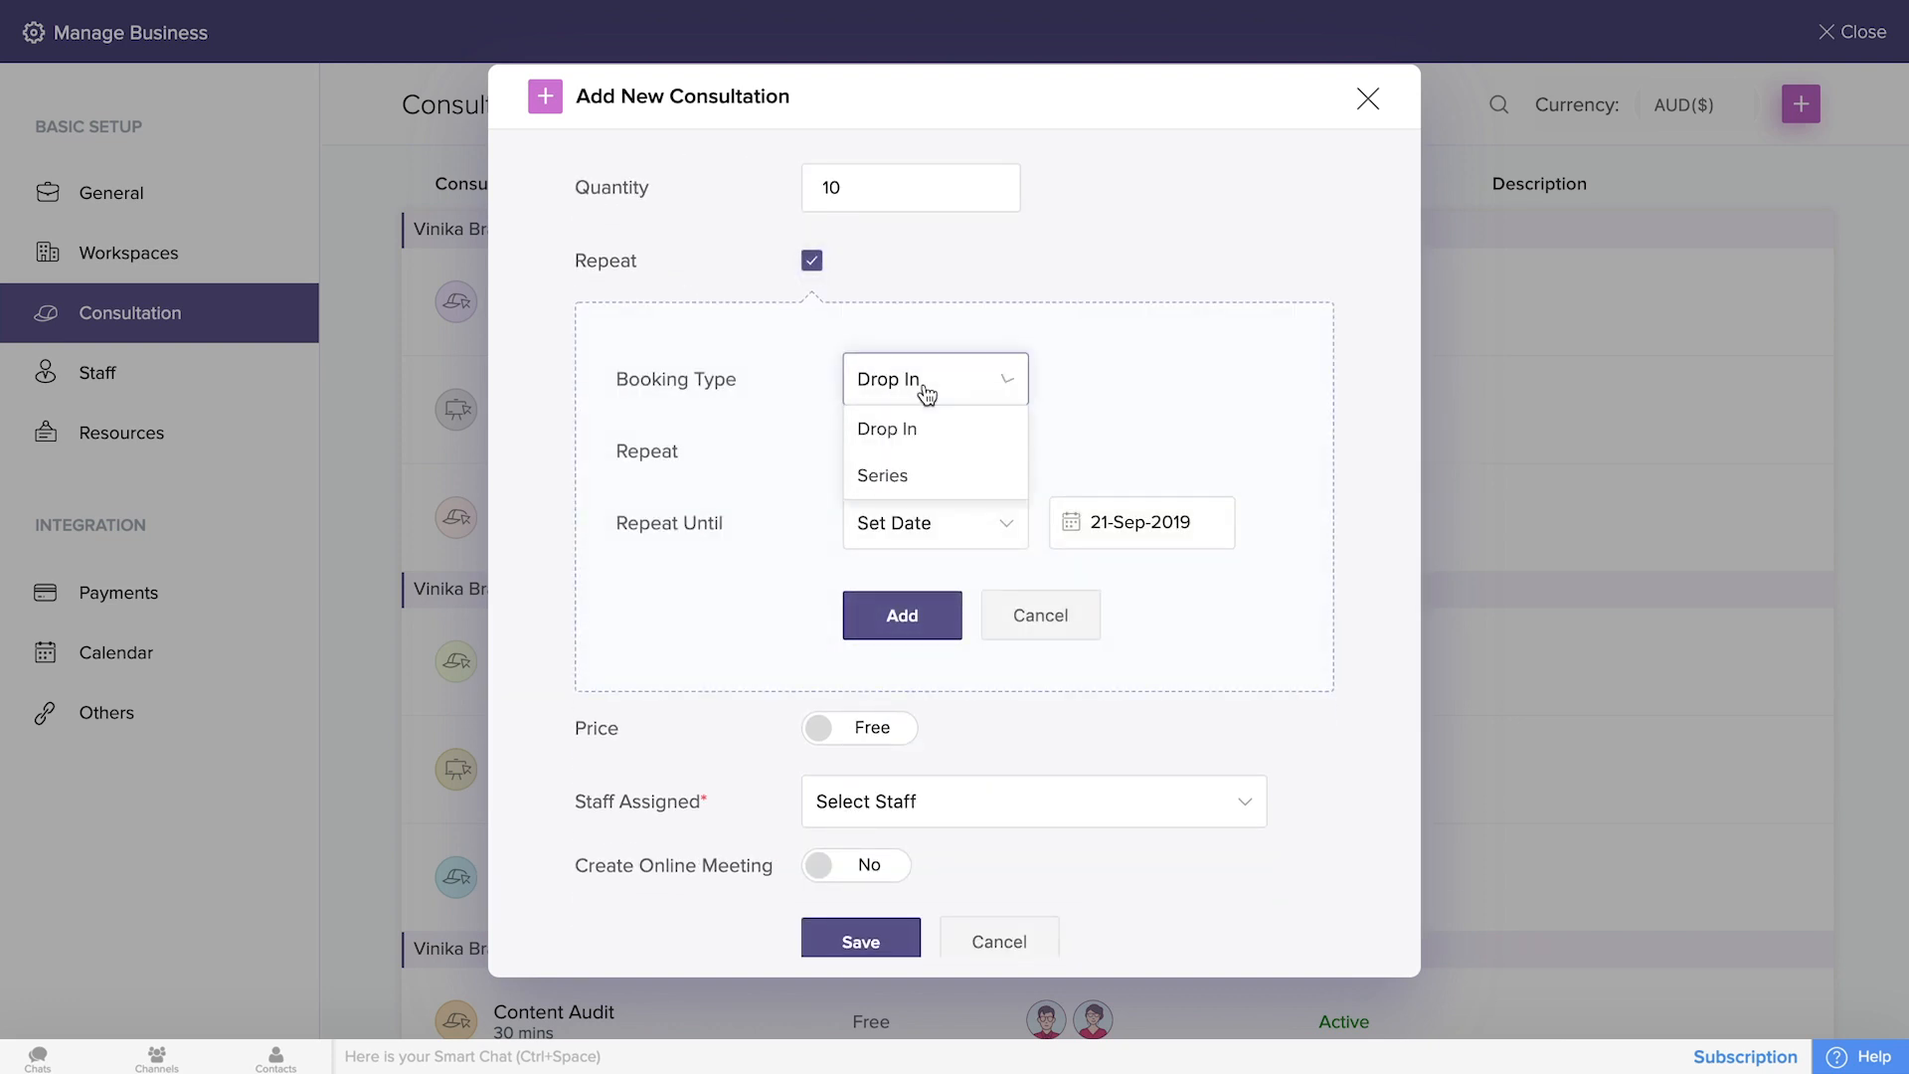
click(928, 477)
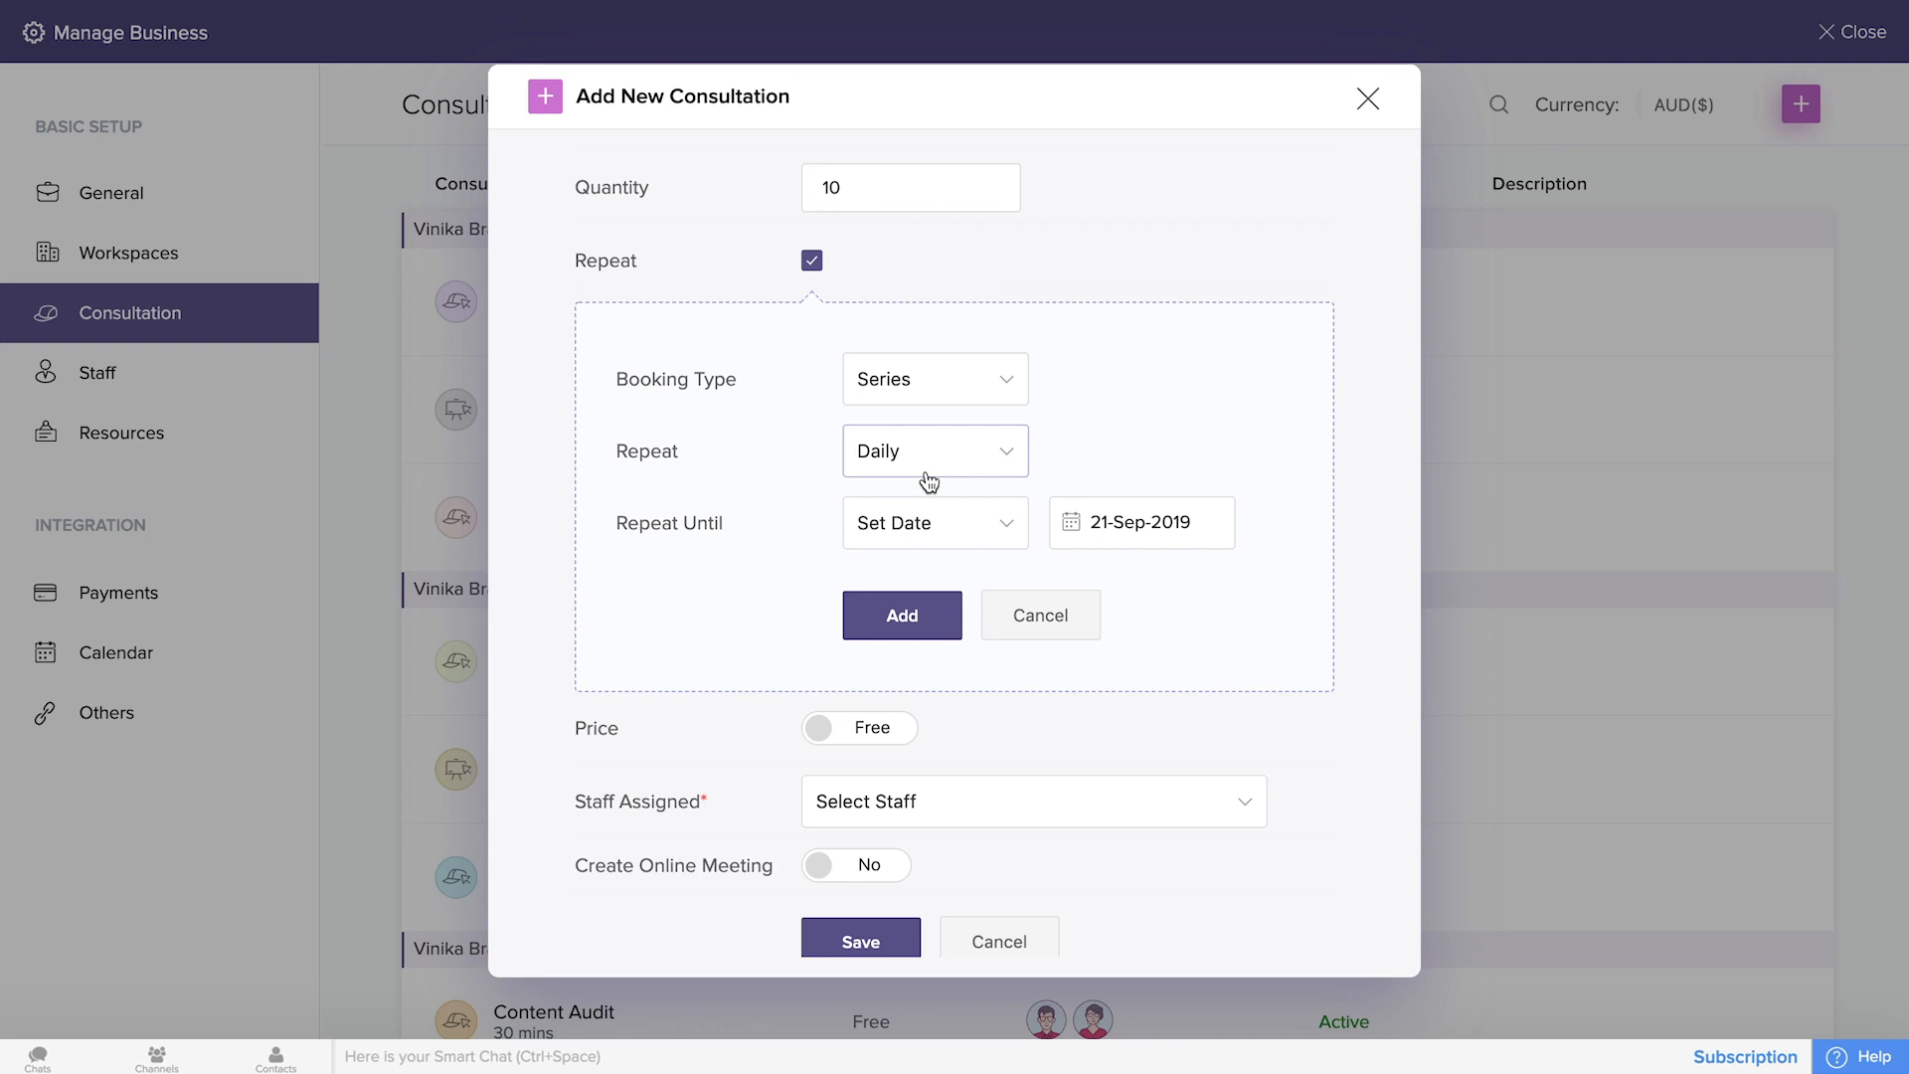
click(947, 394)
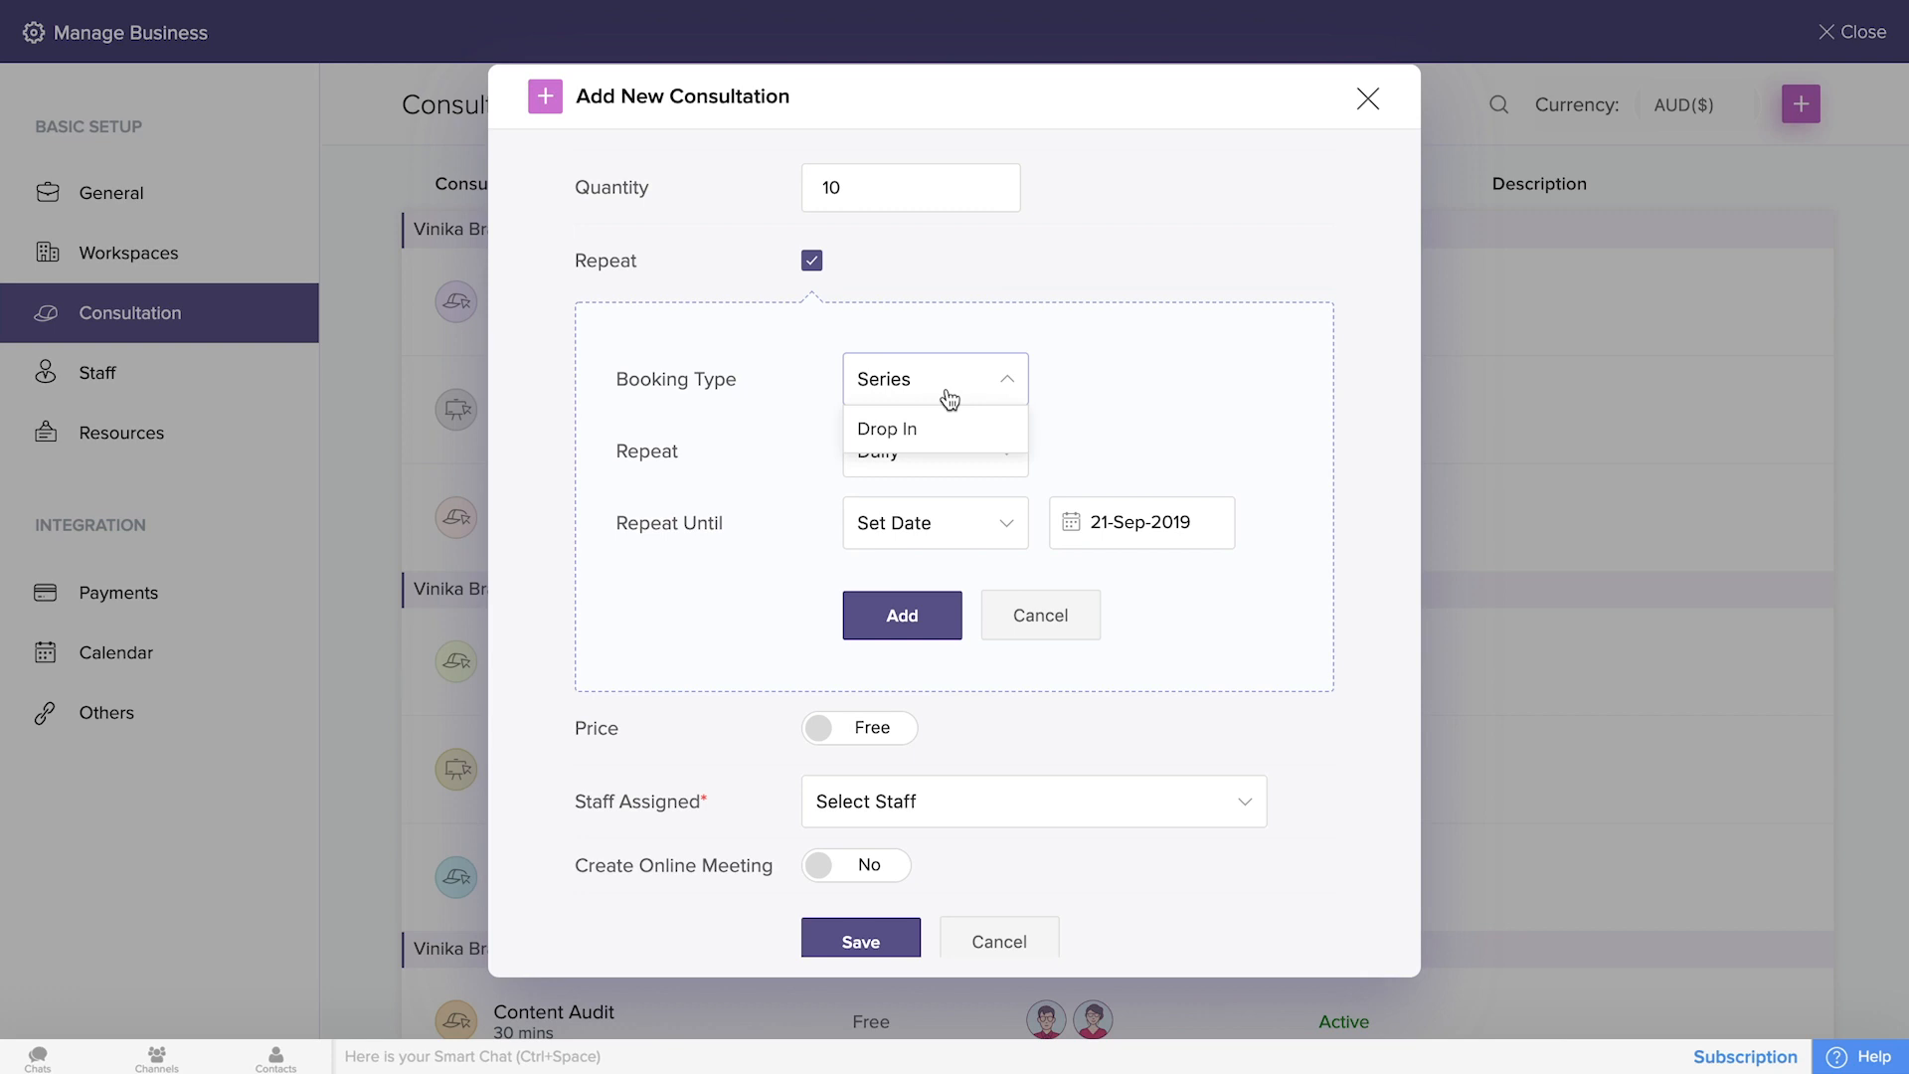
click(950, 396)
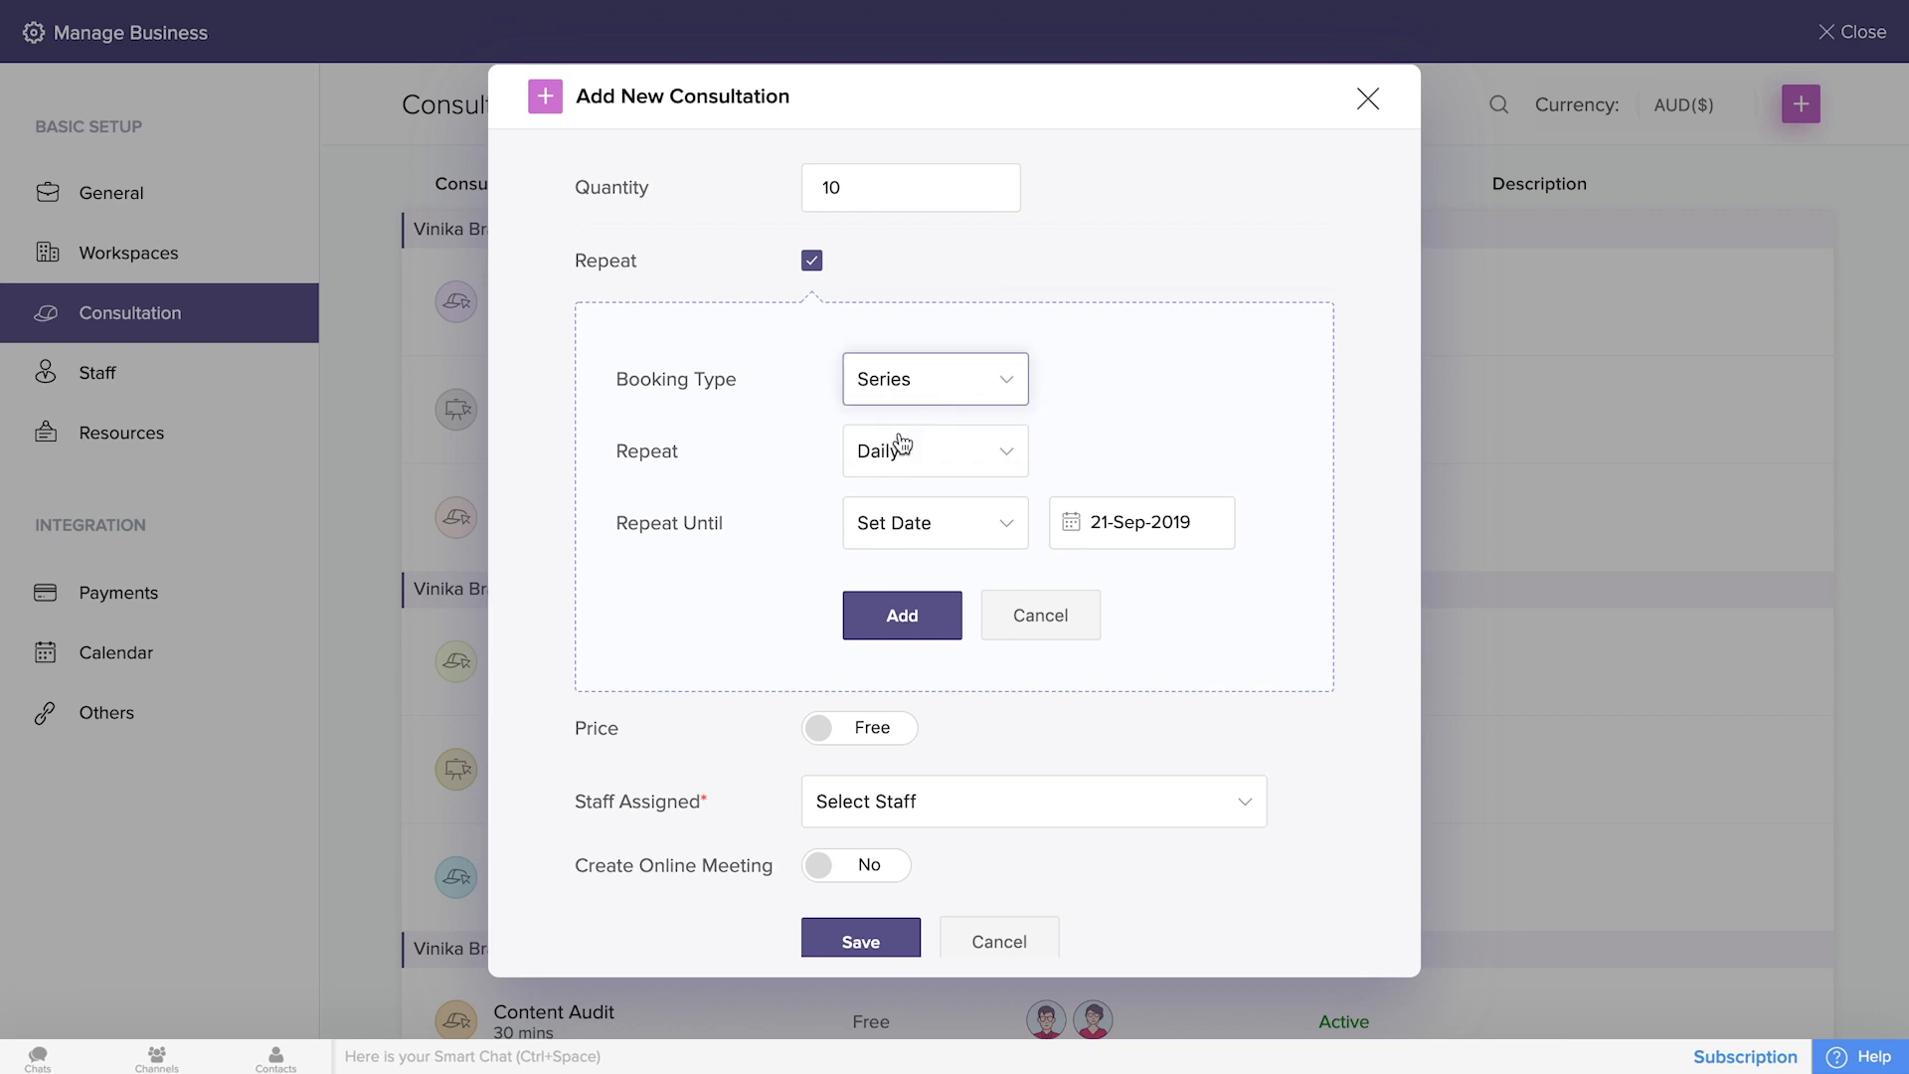
Set the daily series to repeat until 01-Oct-2019 and add the recurrence to the class.
click(999, 537)
click(999, 537)
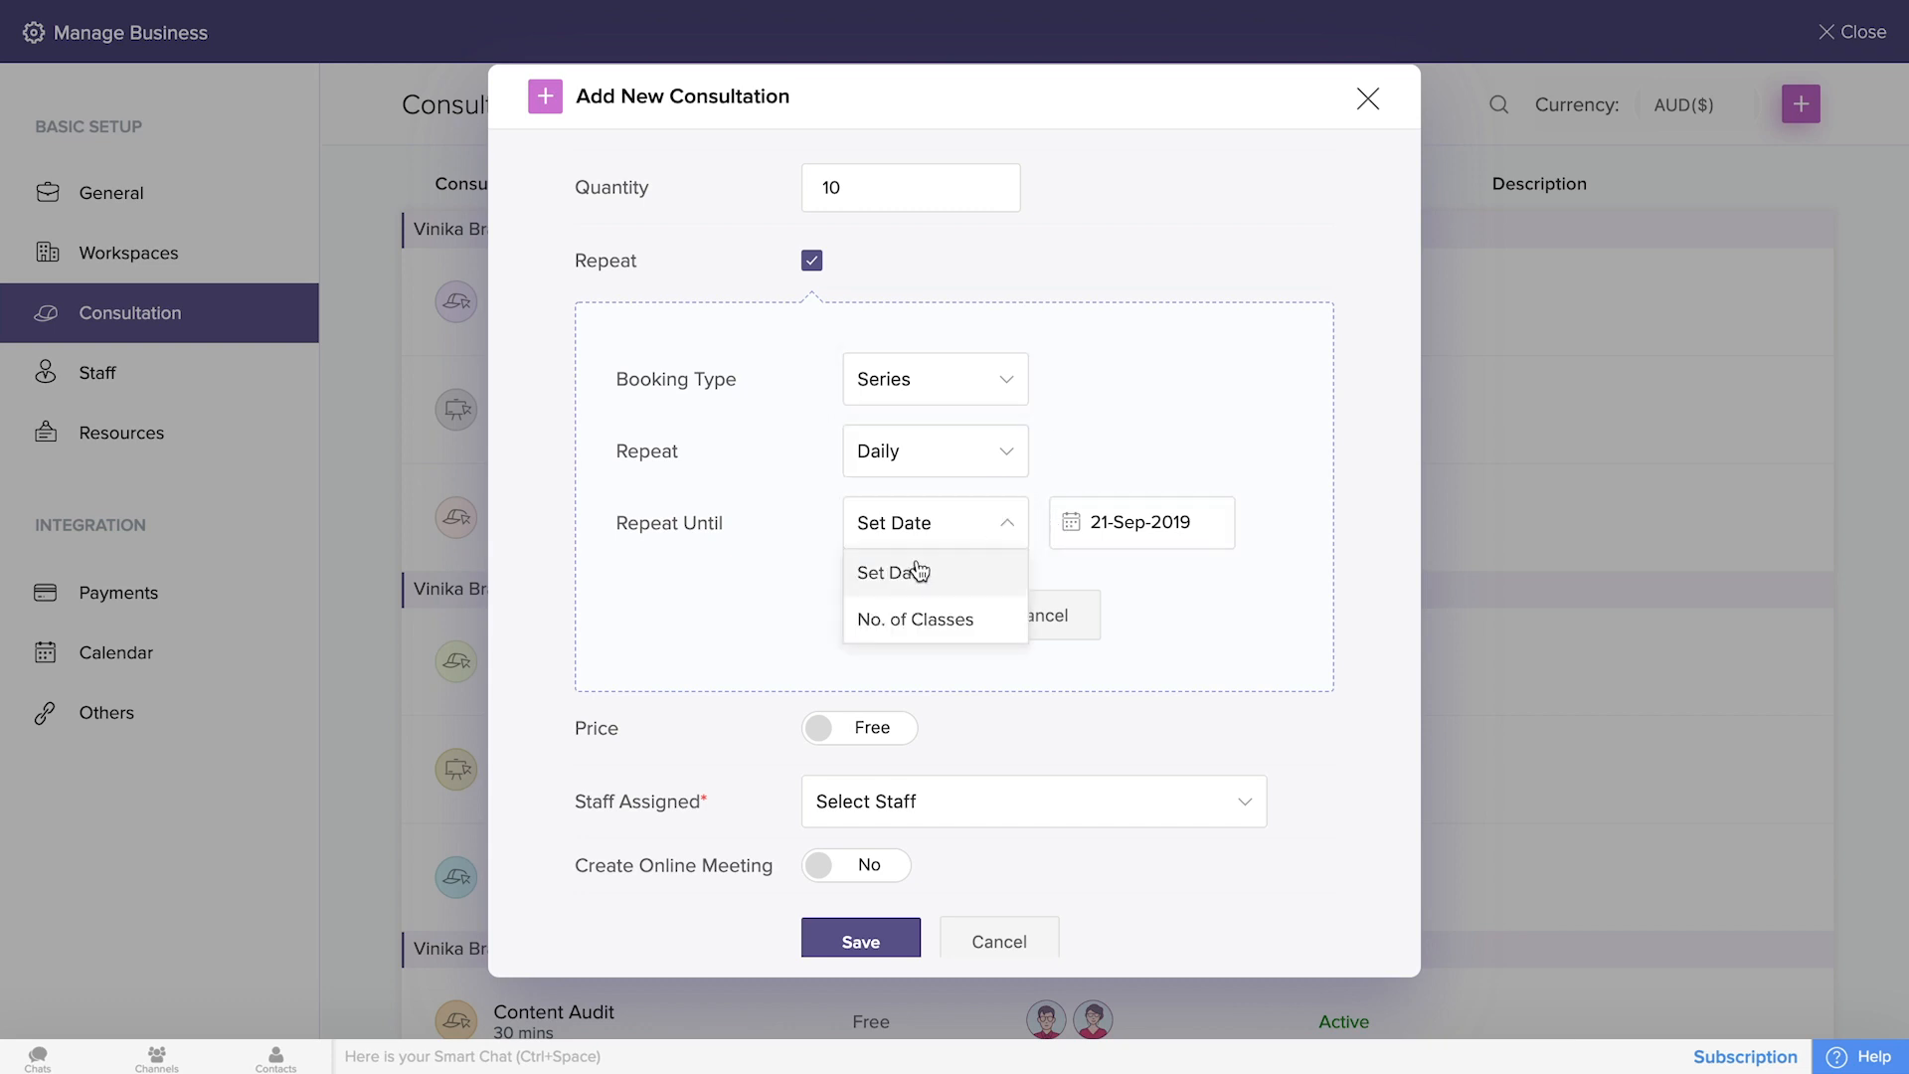
click(1109, 534)
click(1143, 580)
click(957, 689)
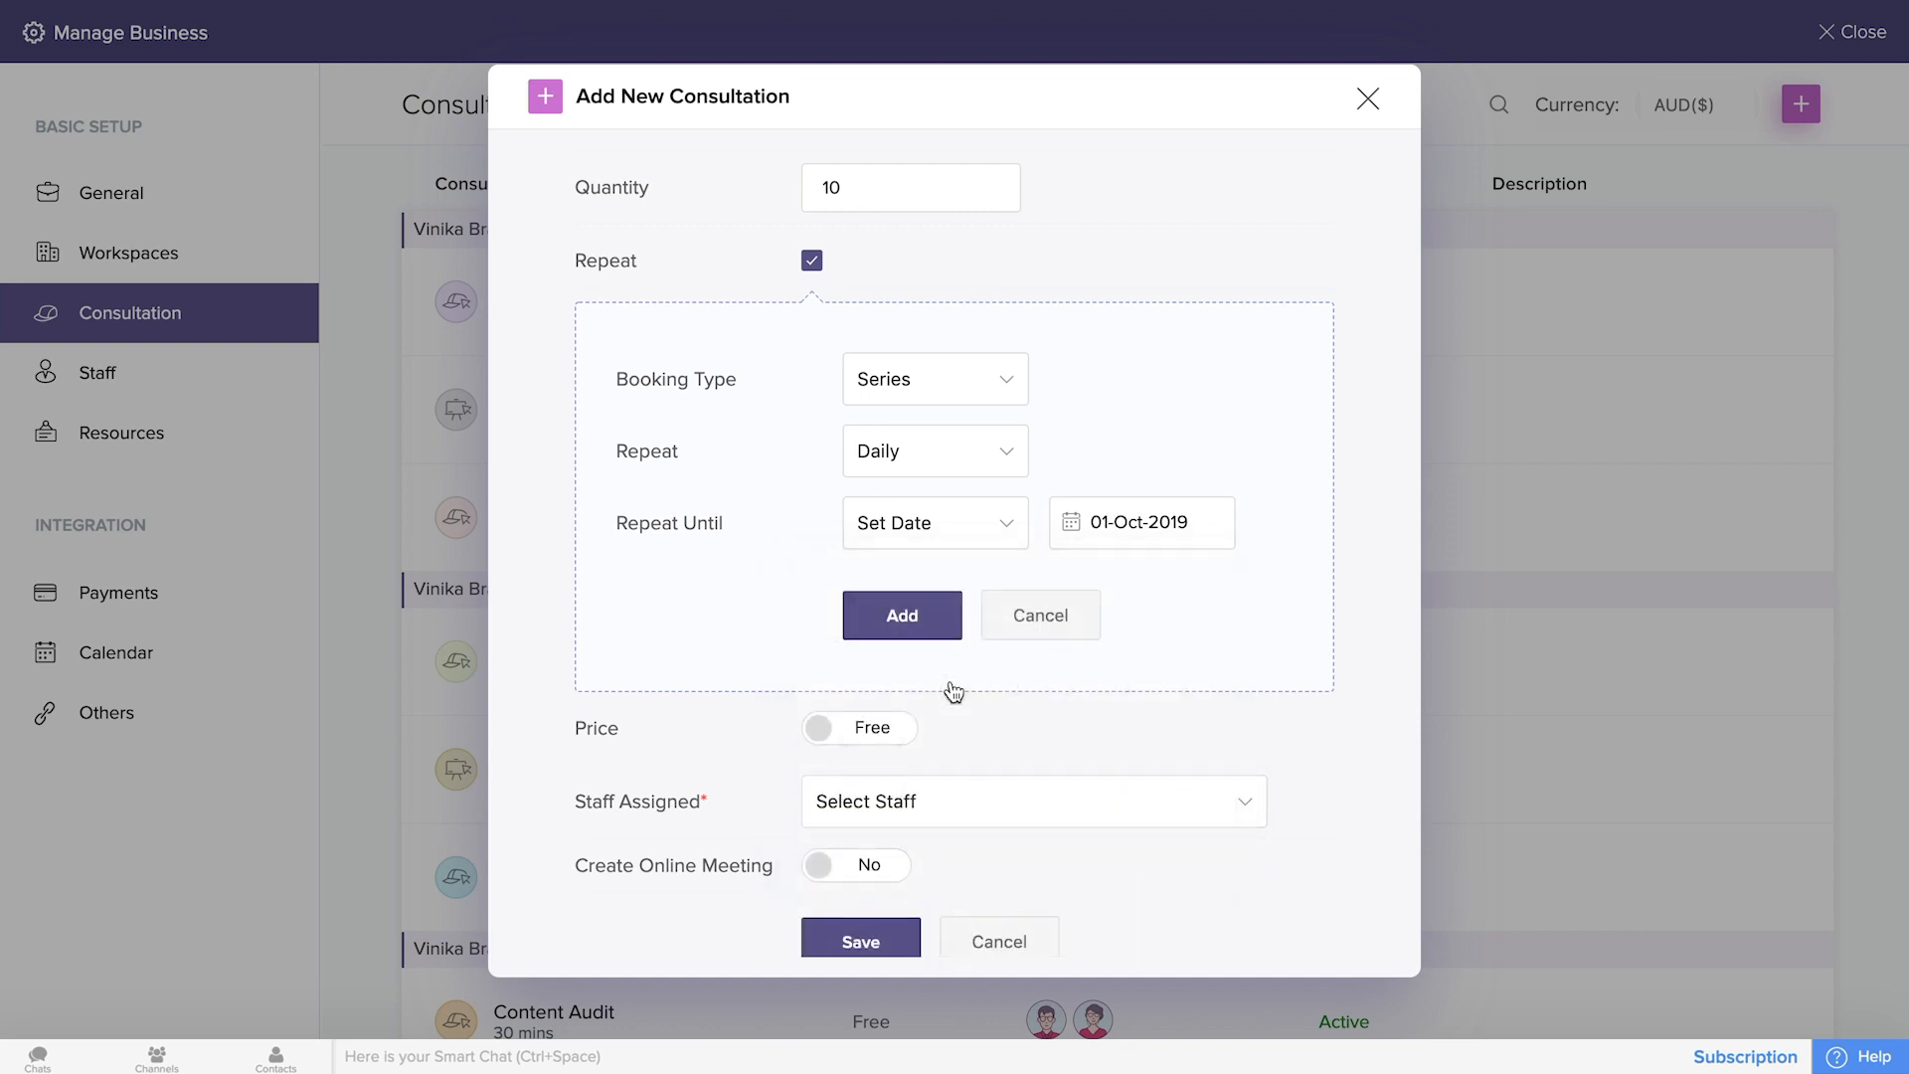
click(901, 615)
Make the class paid at $900 and assign the first staff member offered to it.
click(900, 708)
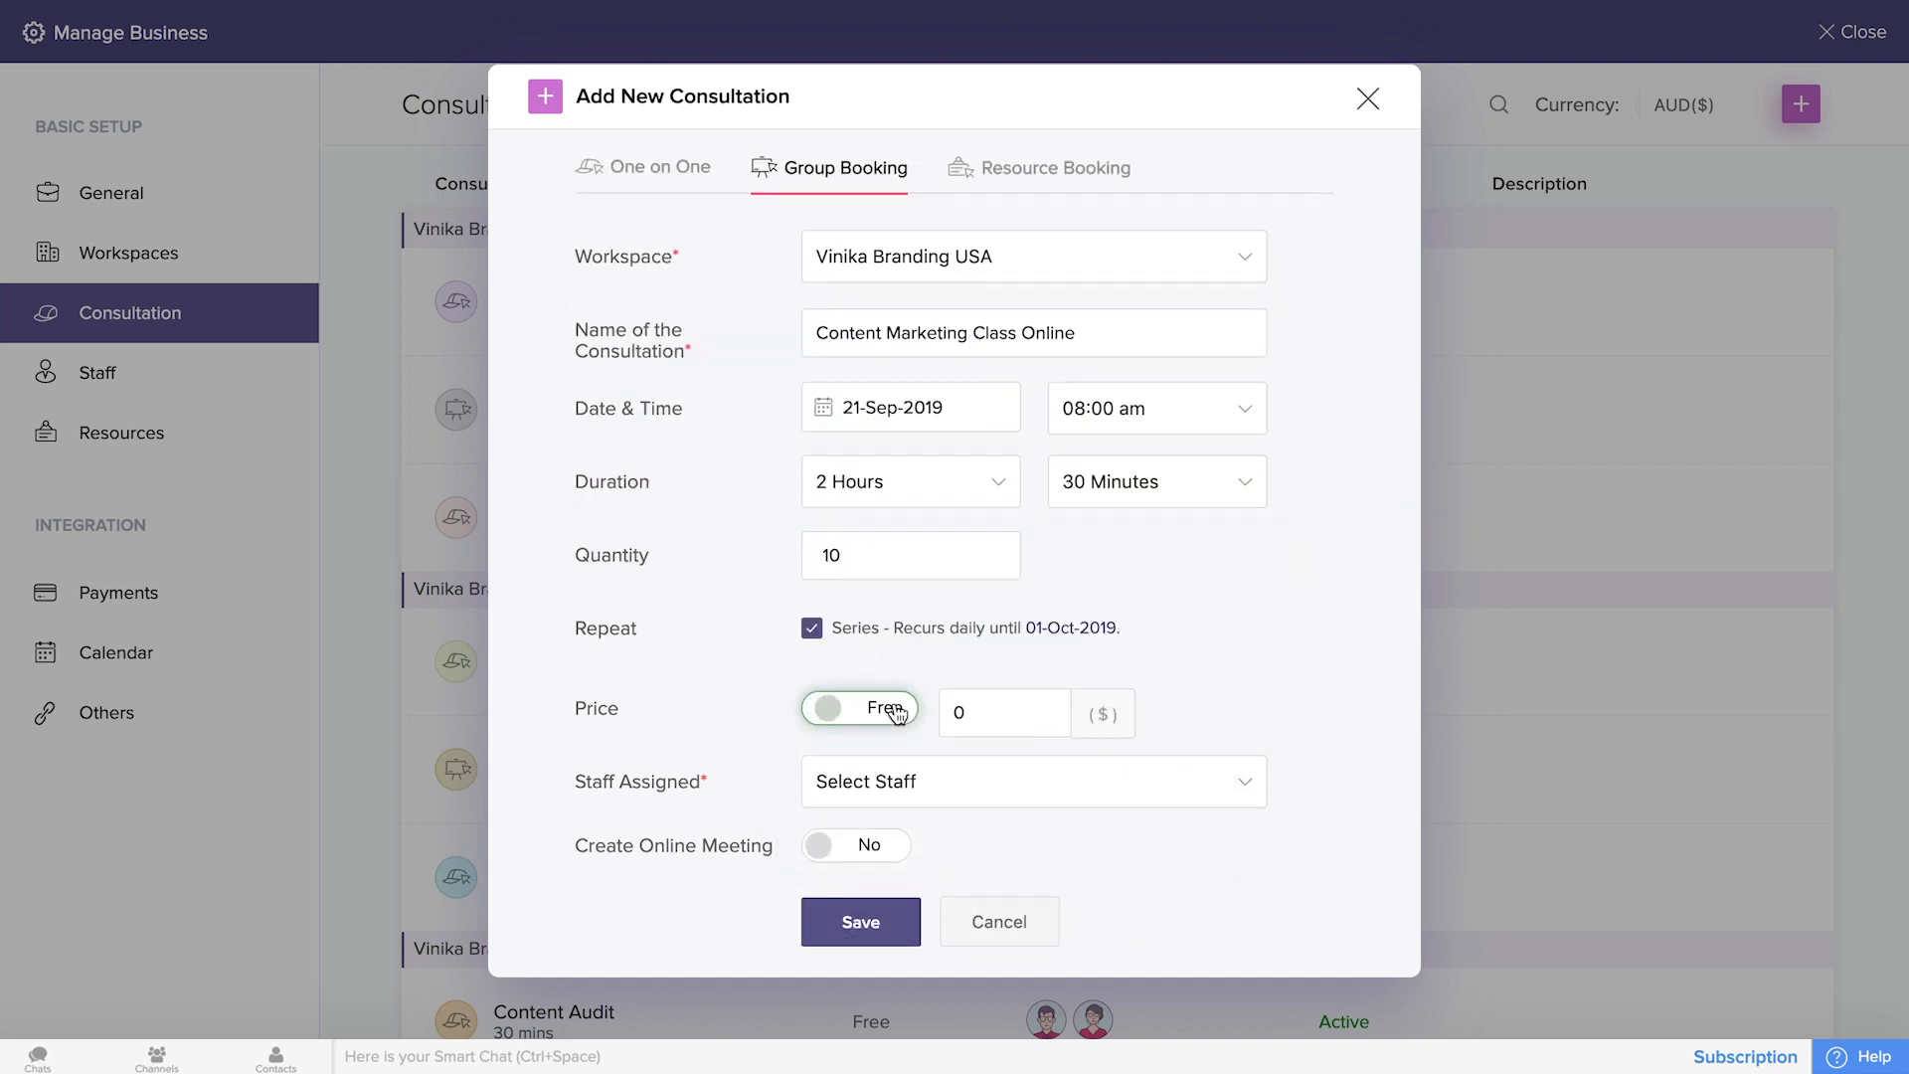
click(983, 694)
text(900)
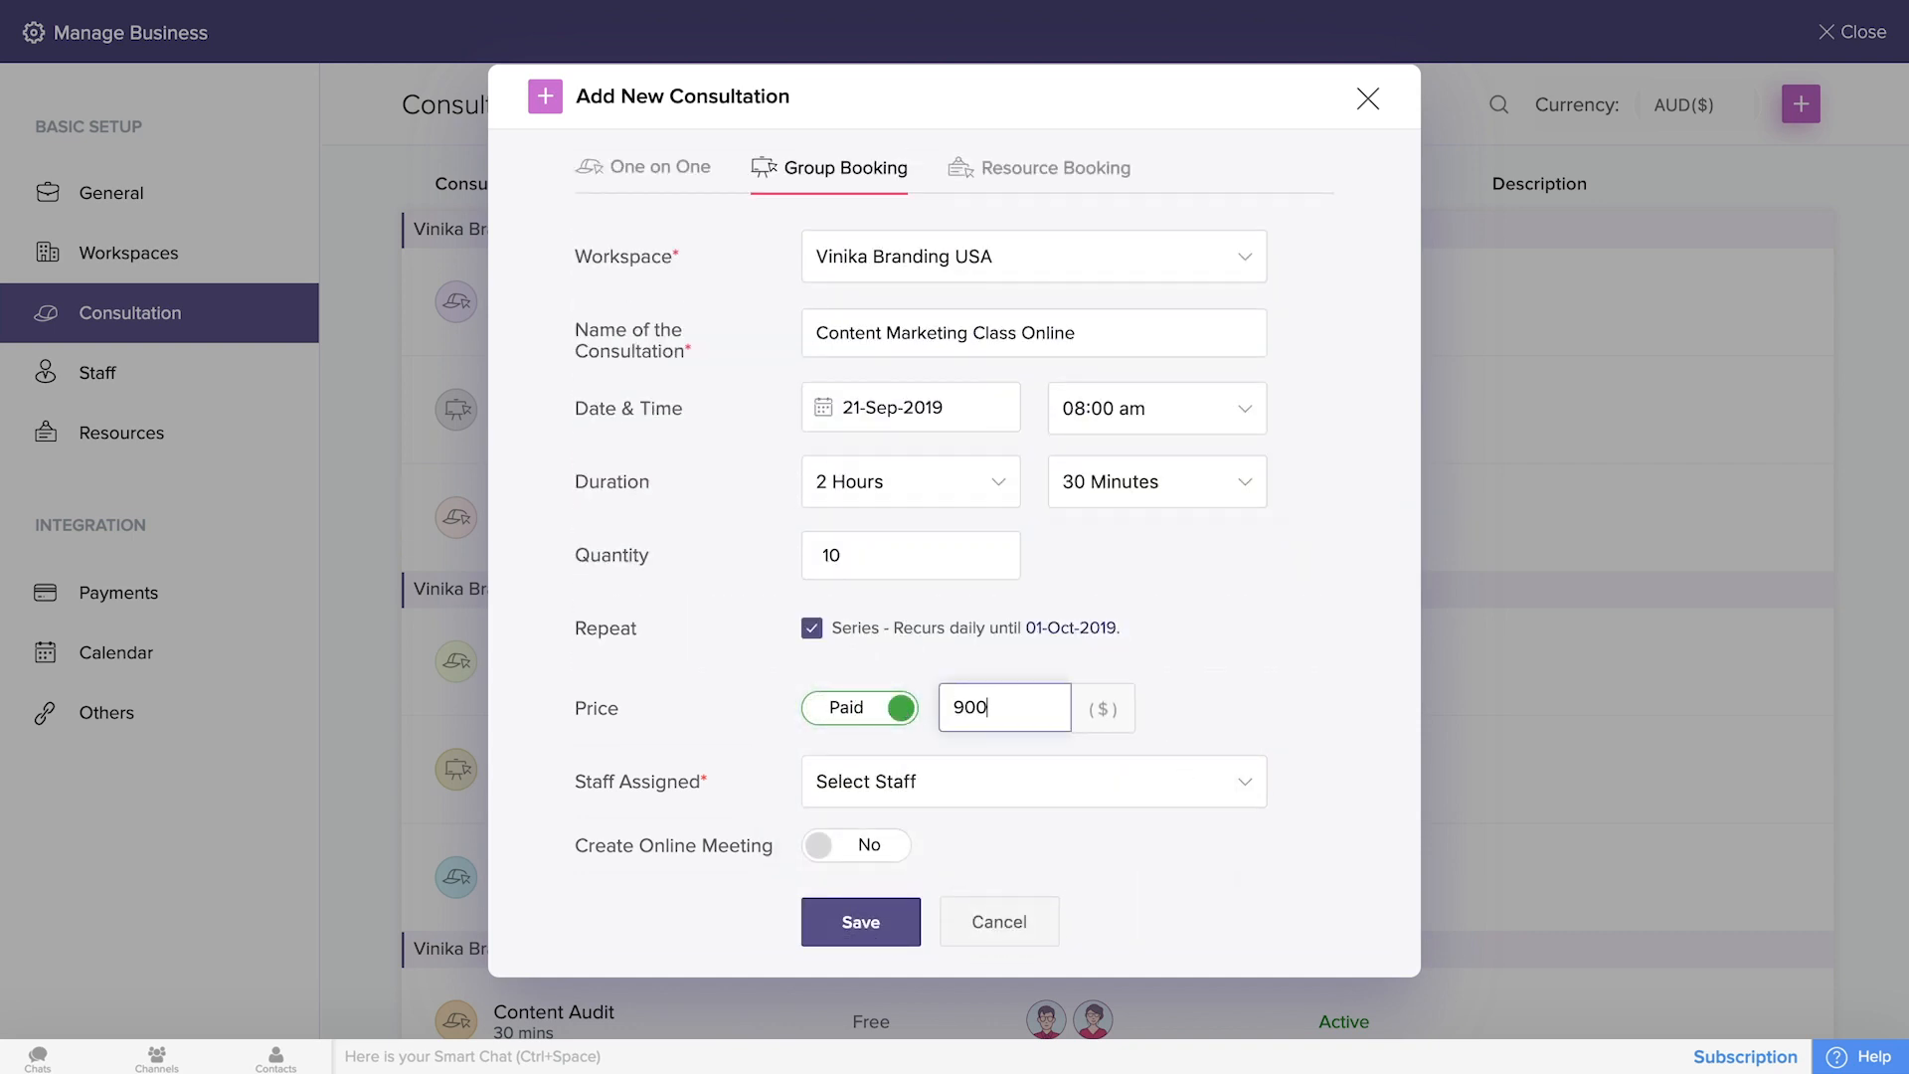
click(1200, 794)
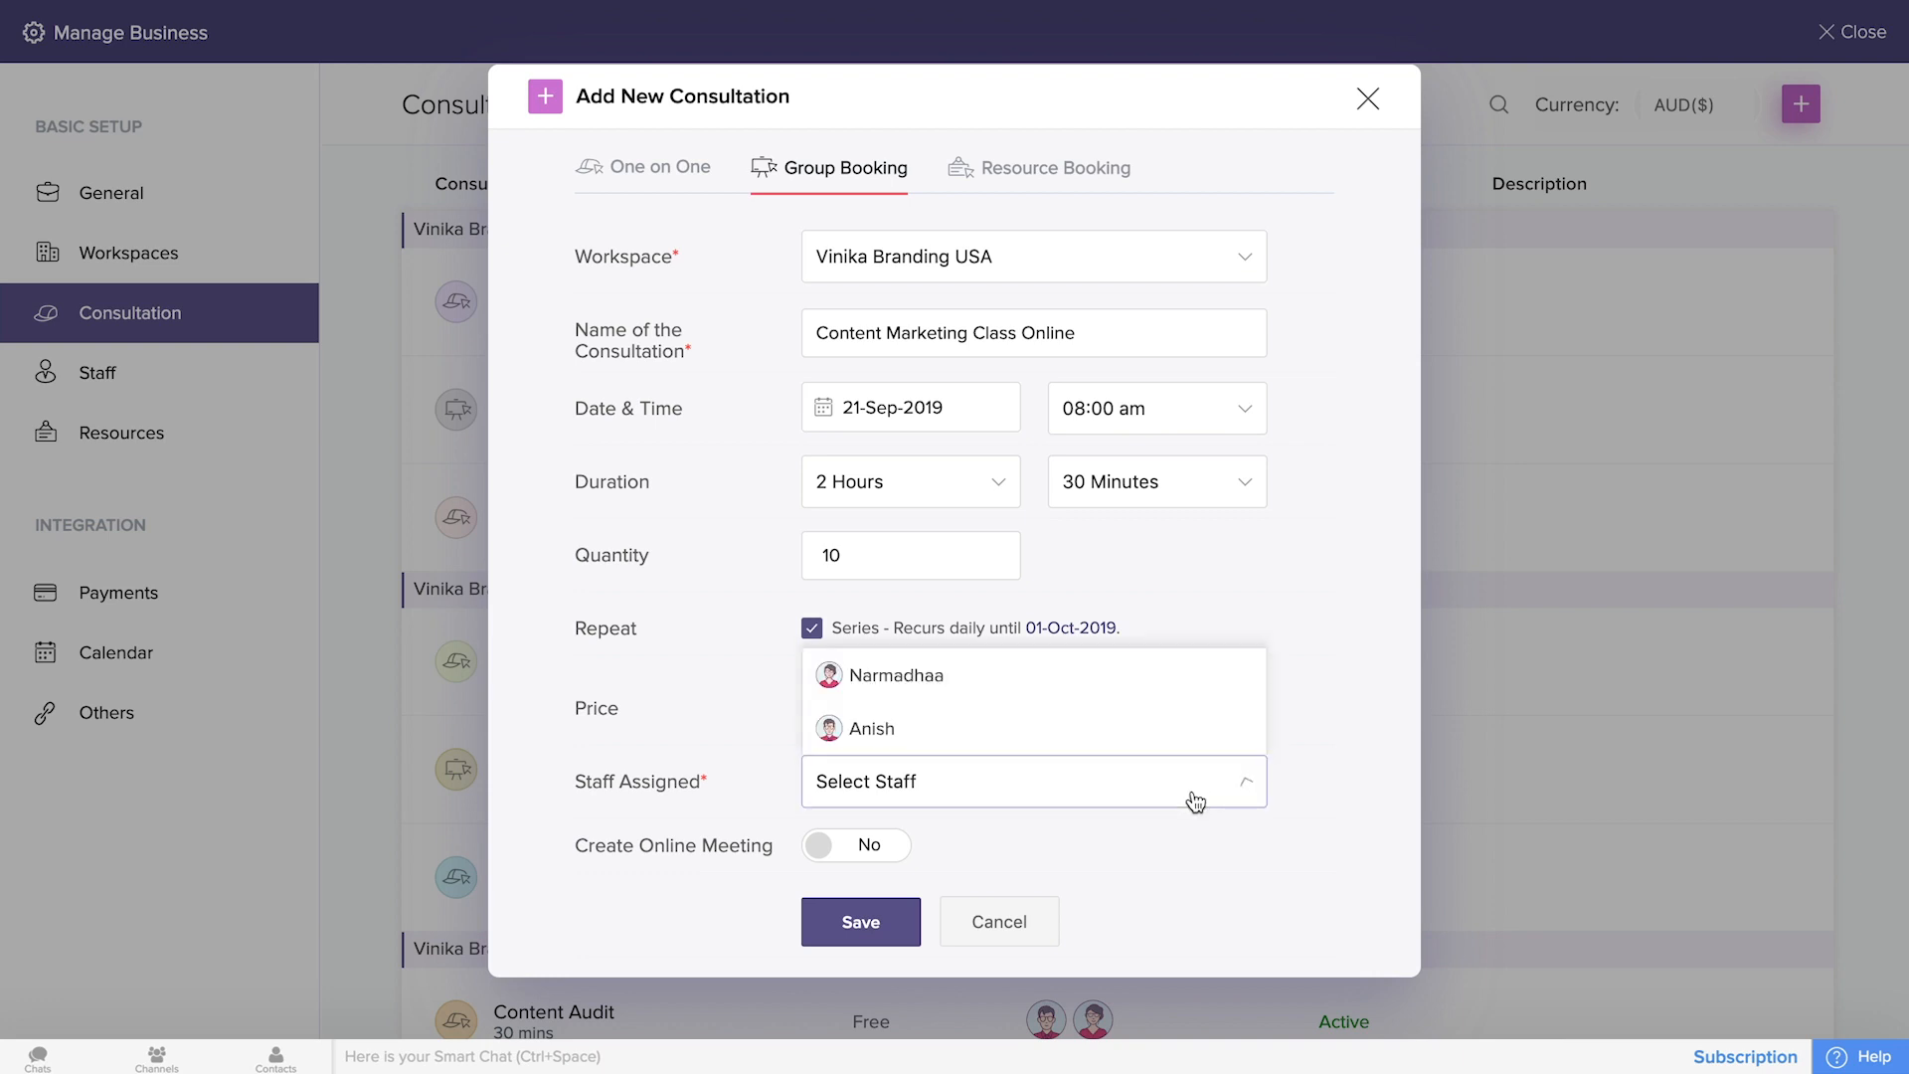
click(915, 744)
click(1124, 782)
click(985, 723)
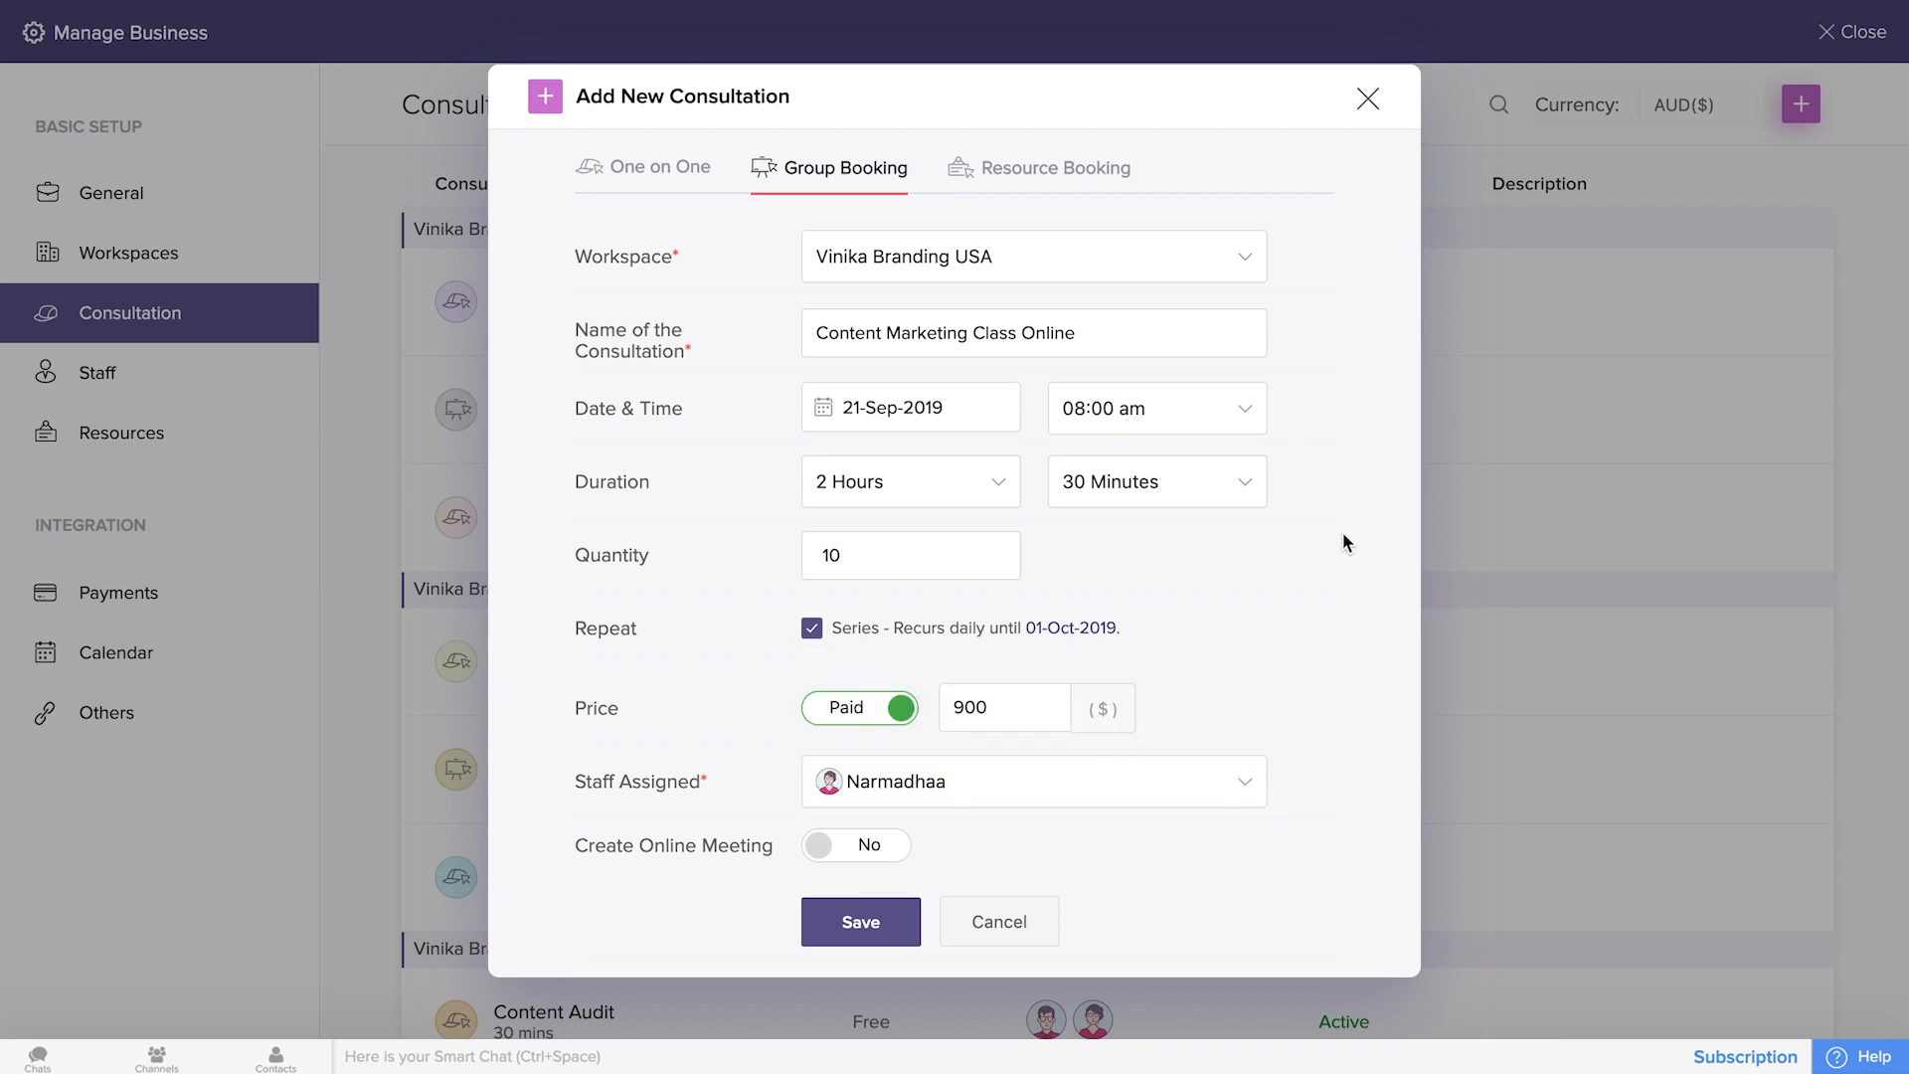
Turn on online meeting creation for the class, save it, and return to the consultation list.
click(901, 848)
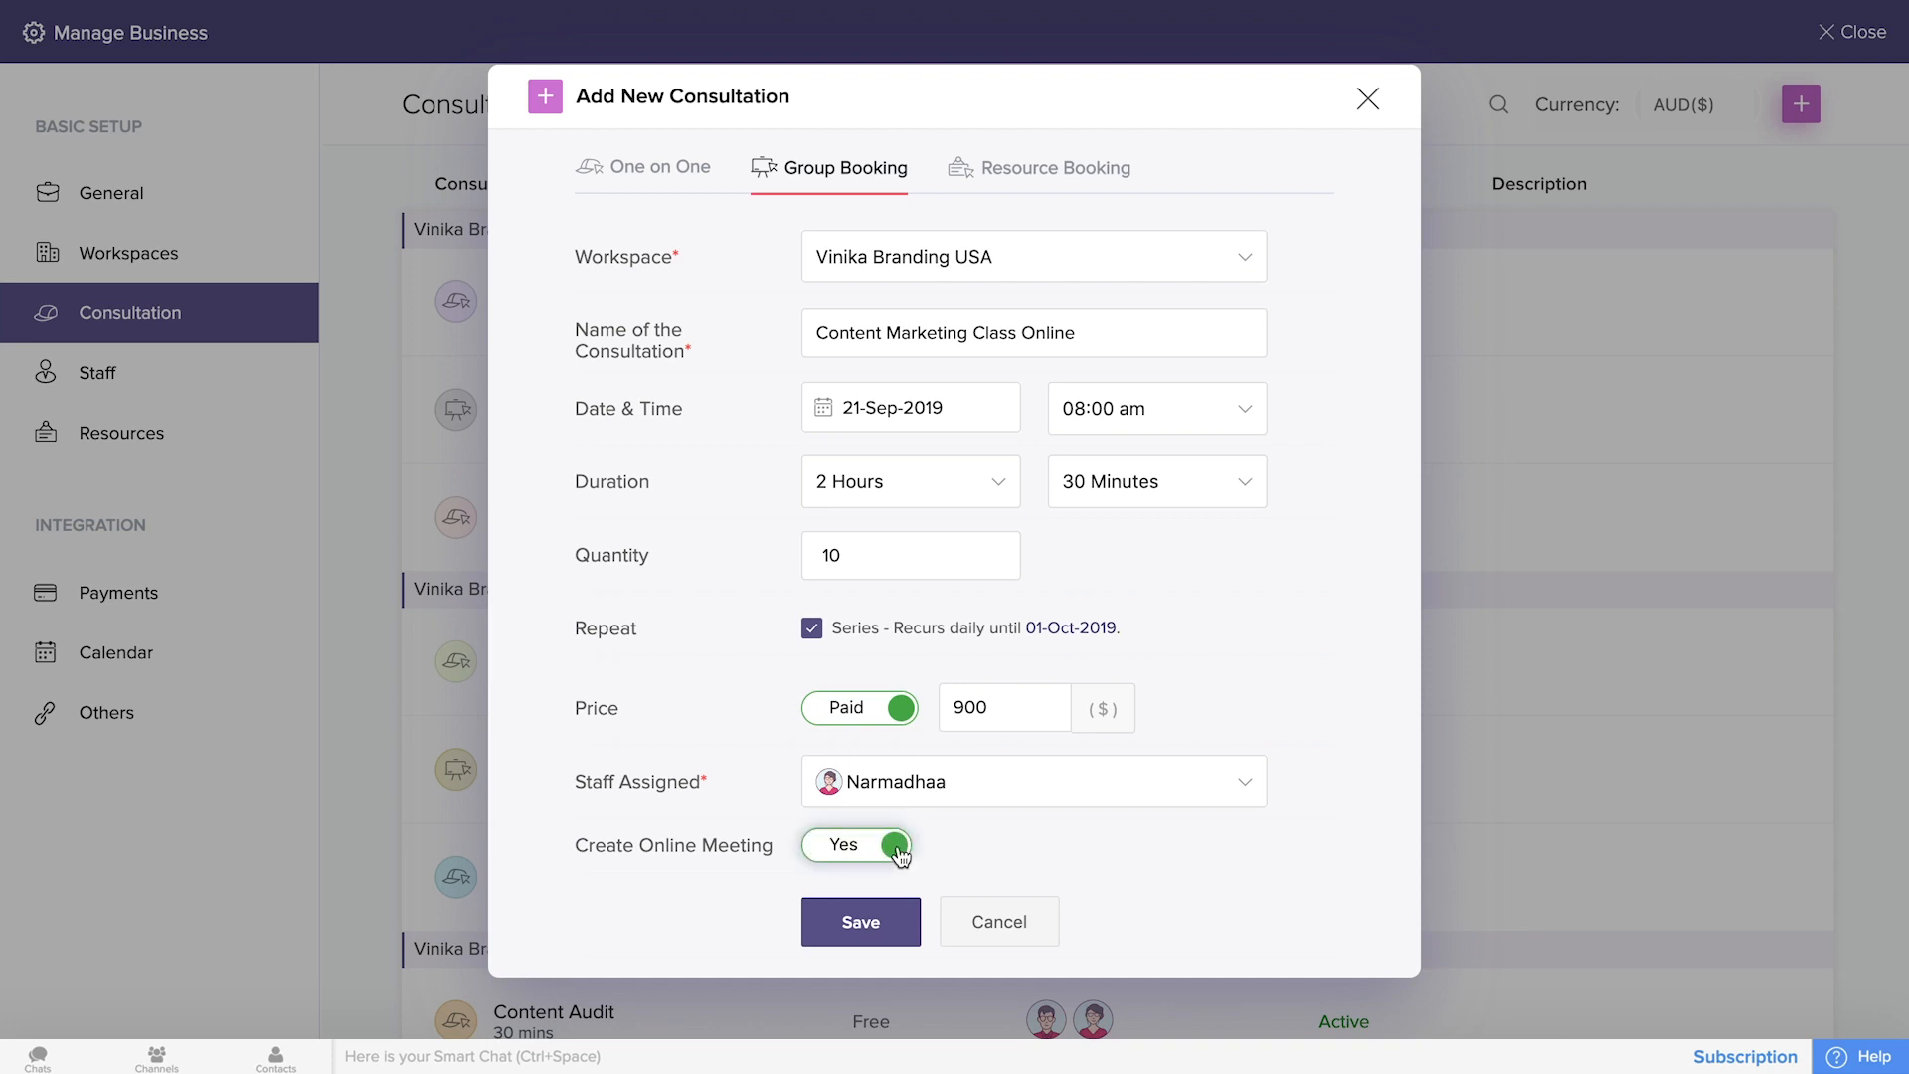
click(874, 927)
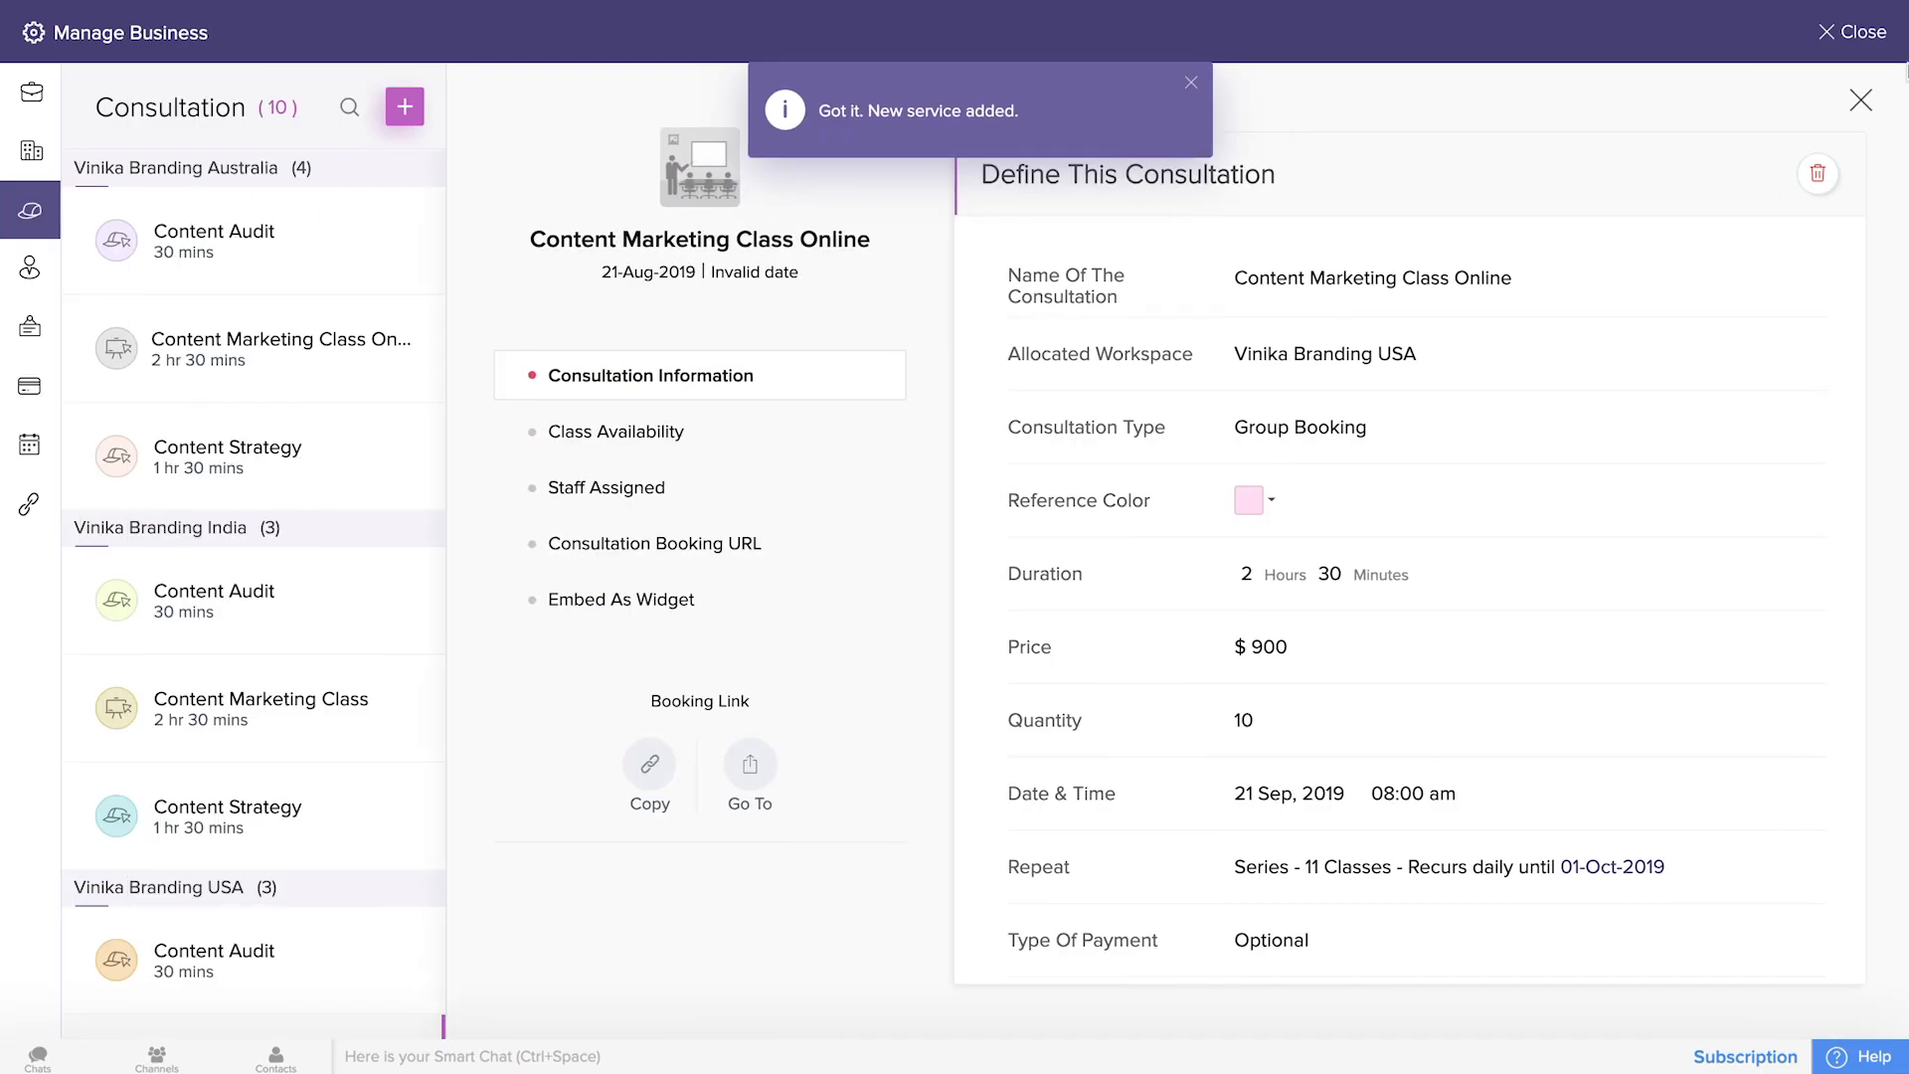
click(1859, 100)
click(1802, 105)
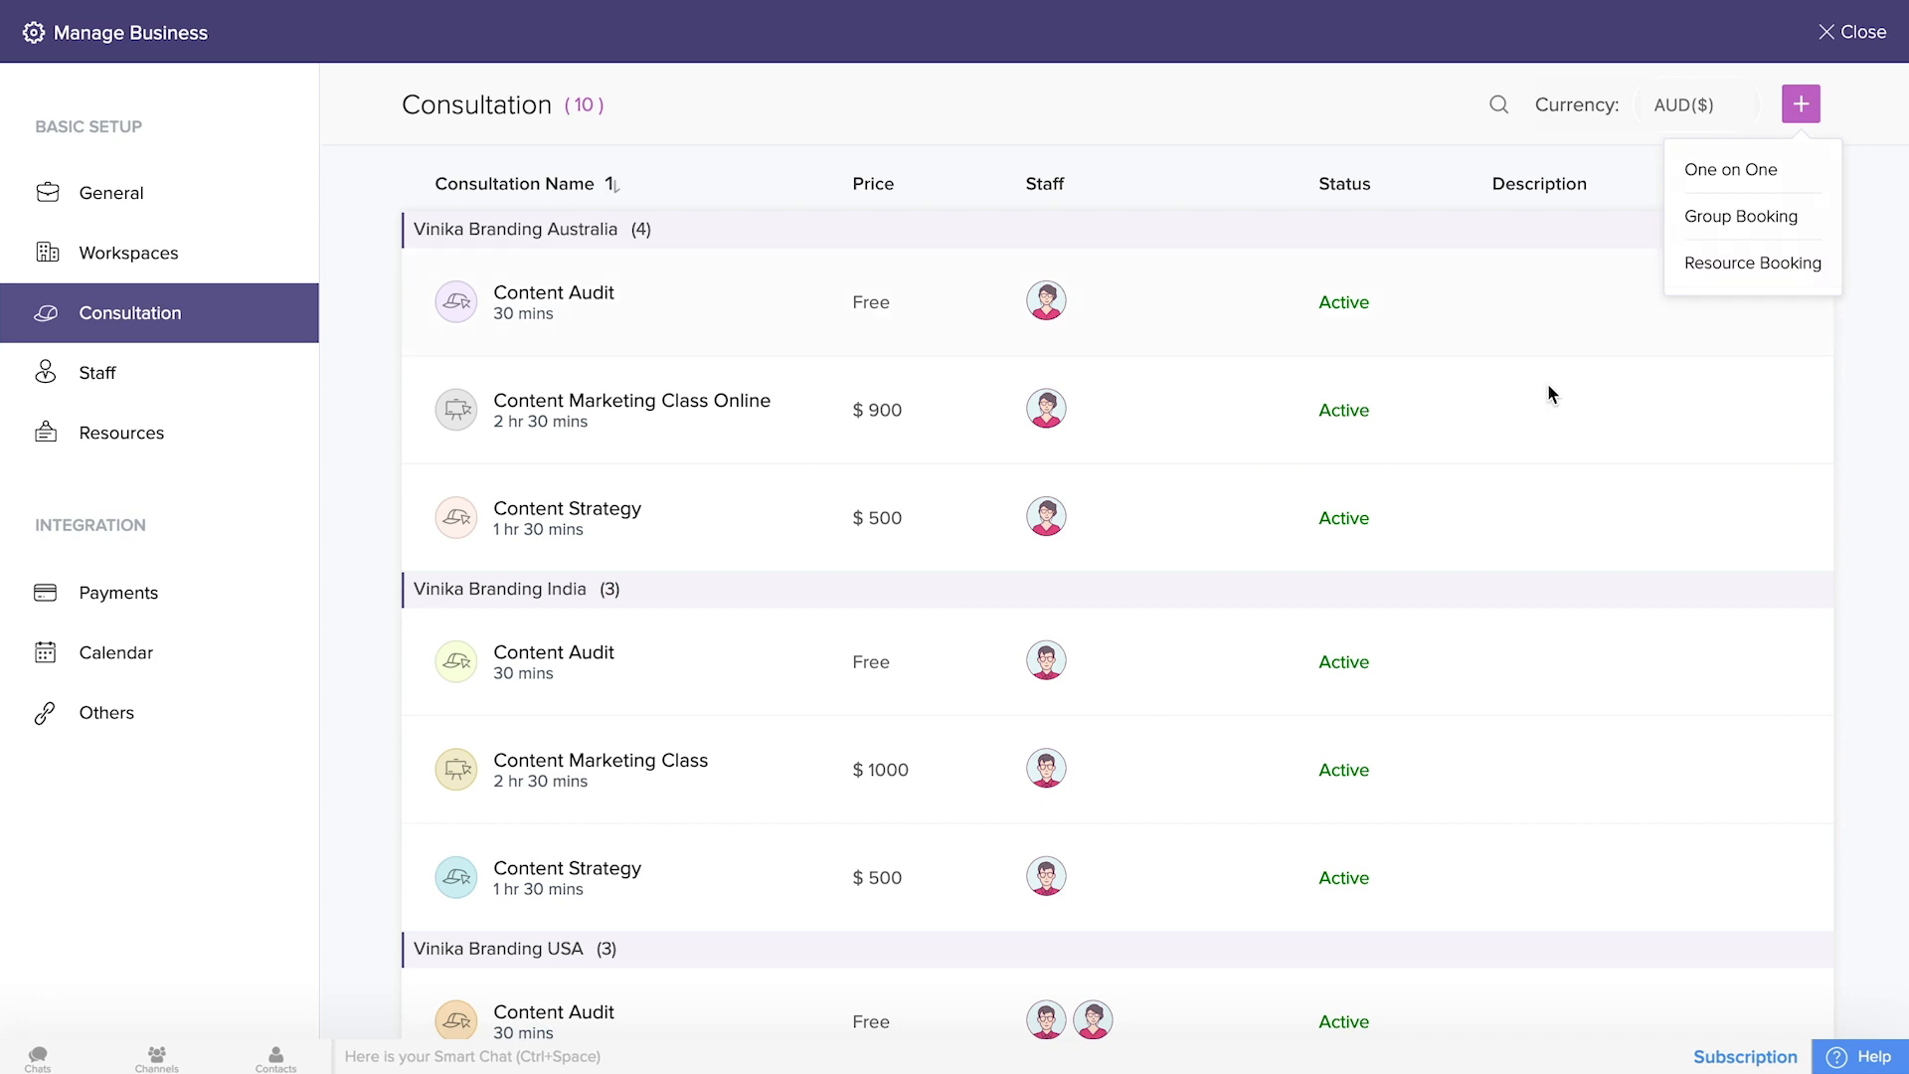
Review the Super Admin's assigned consultations and the form for adding new staff, leaving both without changes.
click(100, 374)
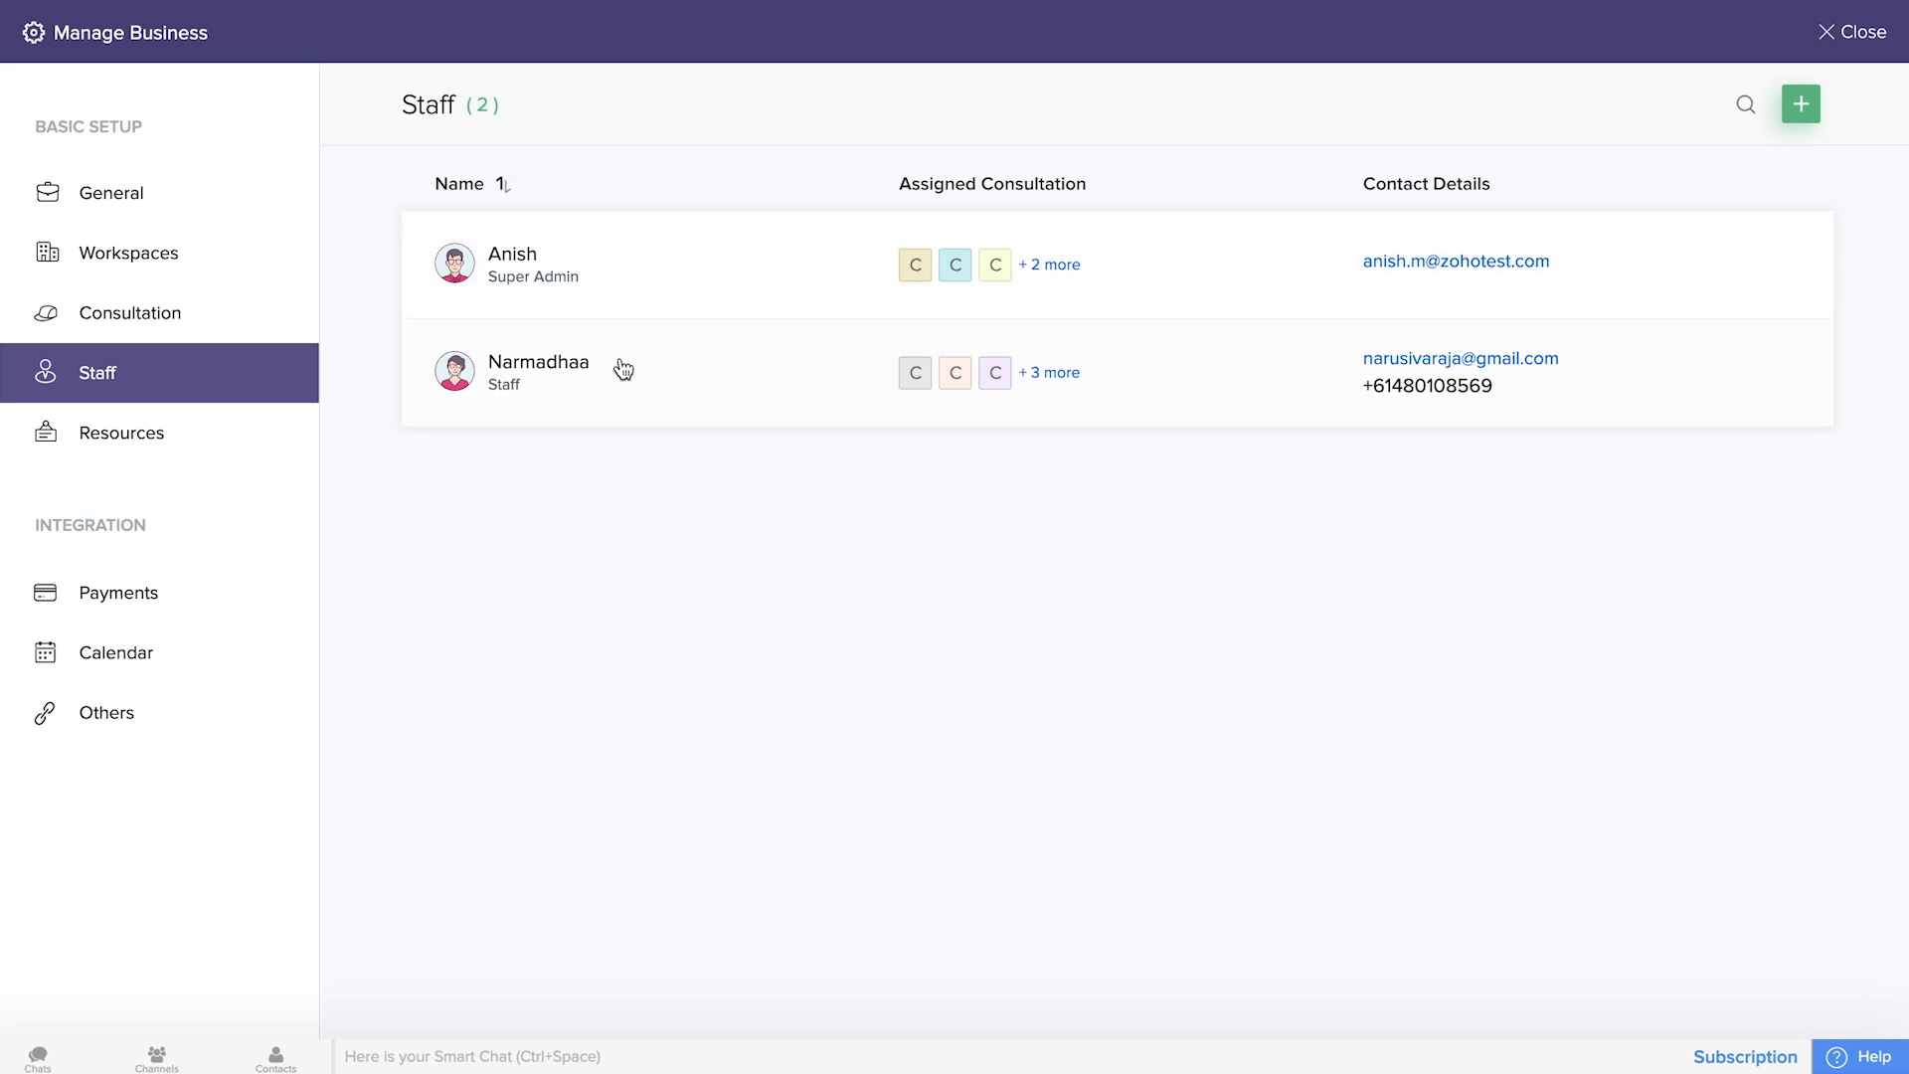
click(1170, 288)
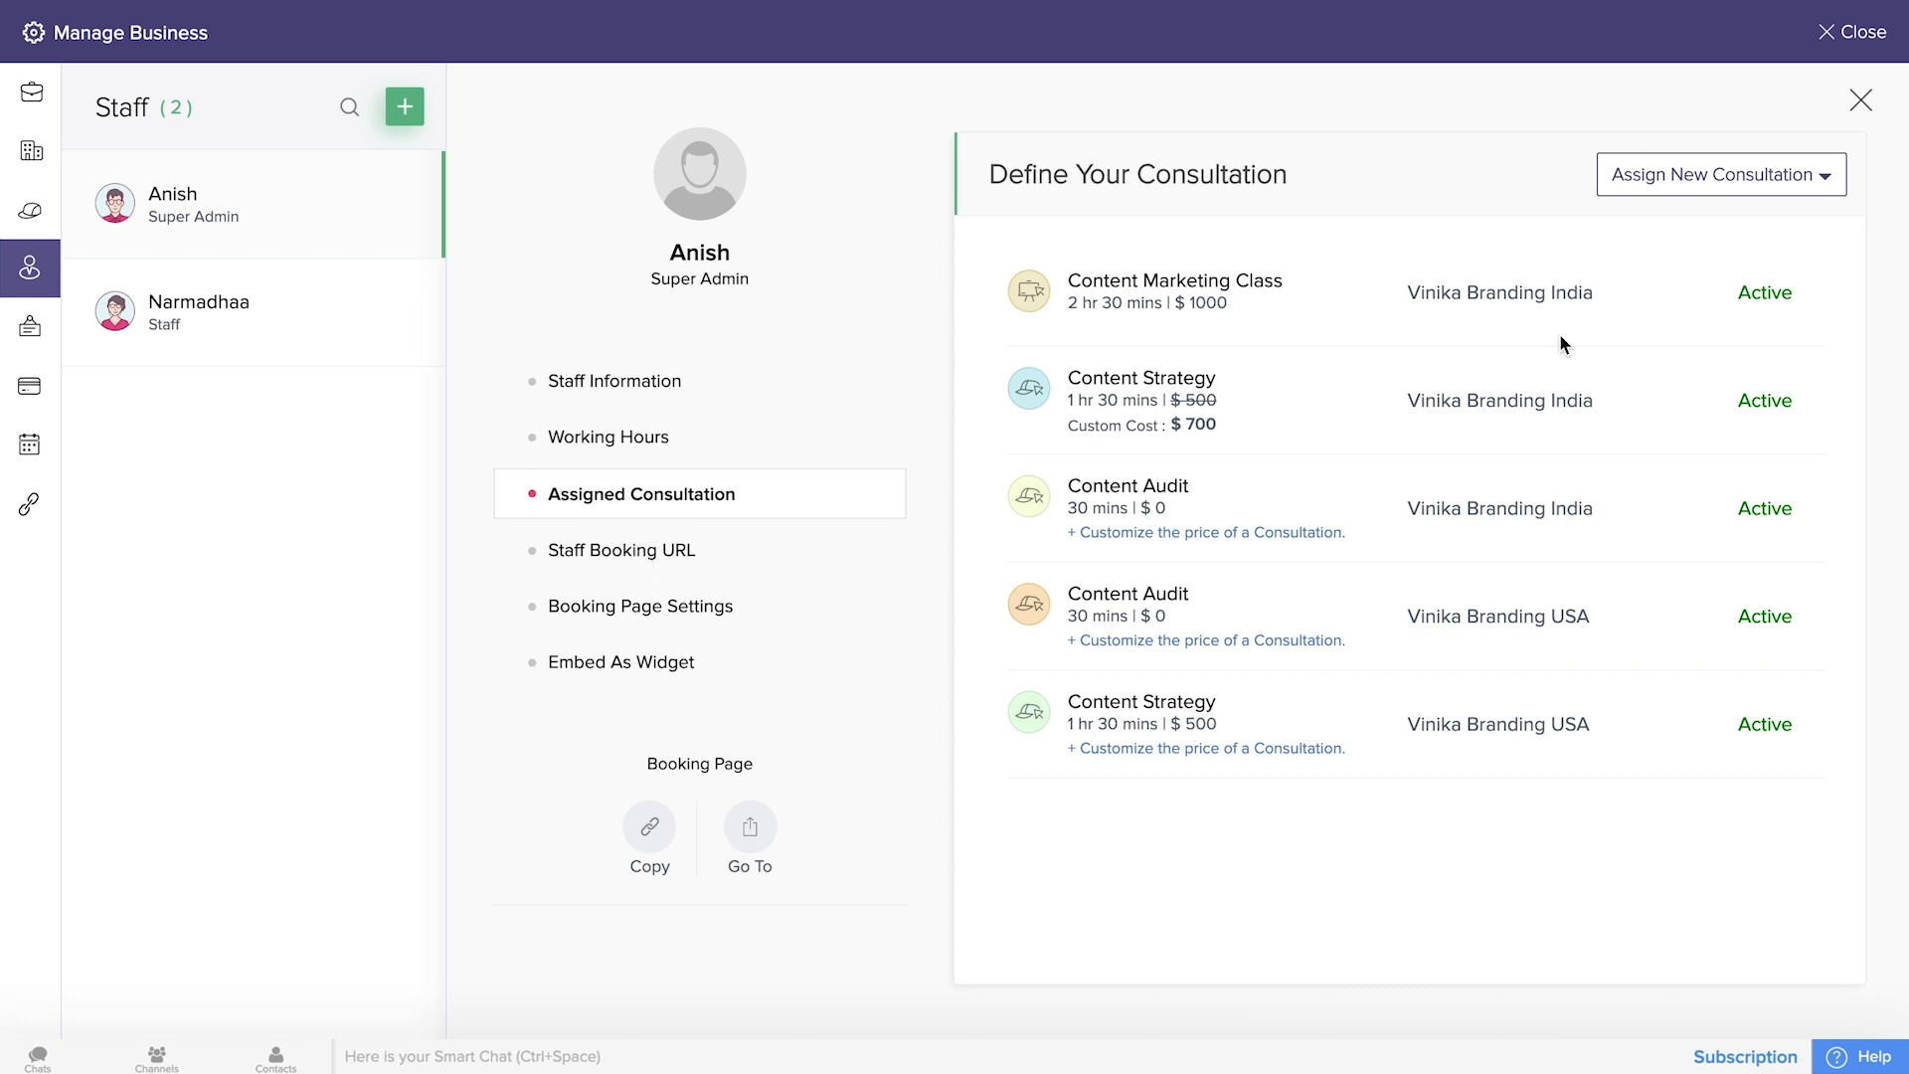
click(1862, 103)
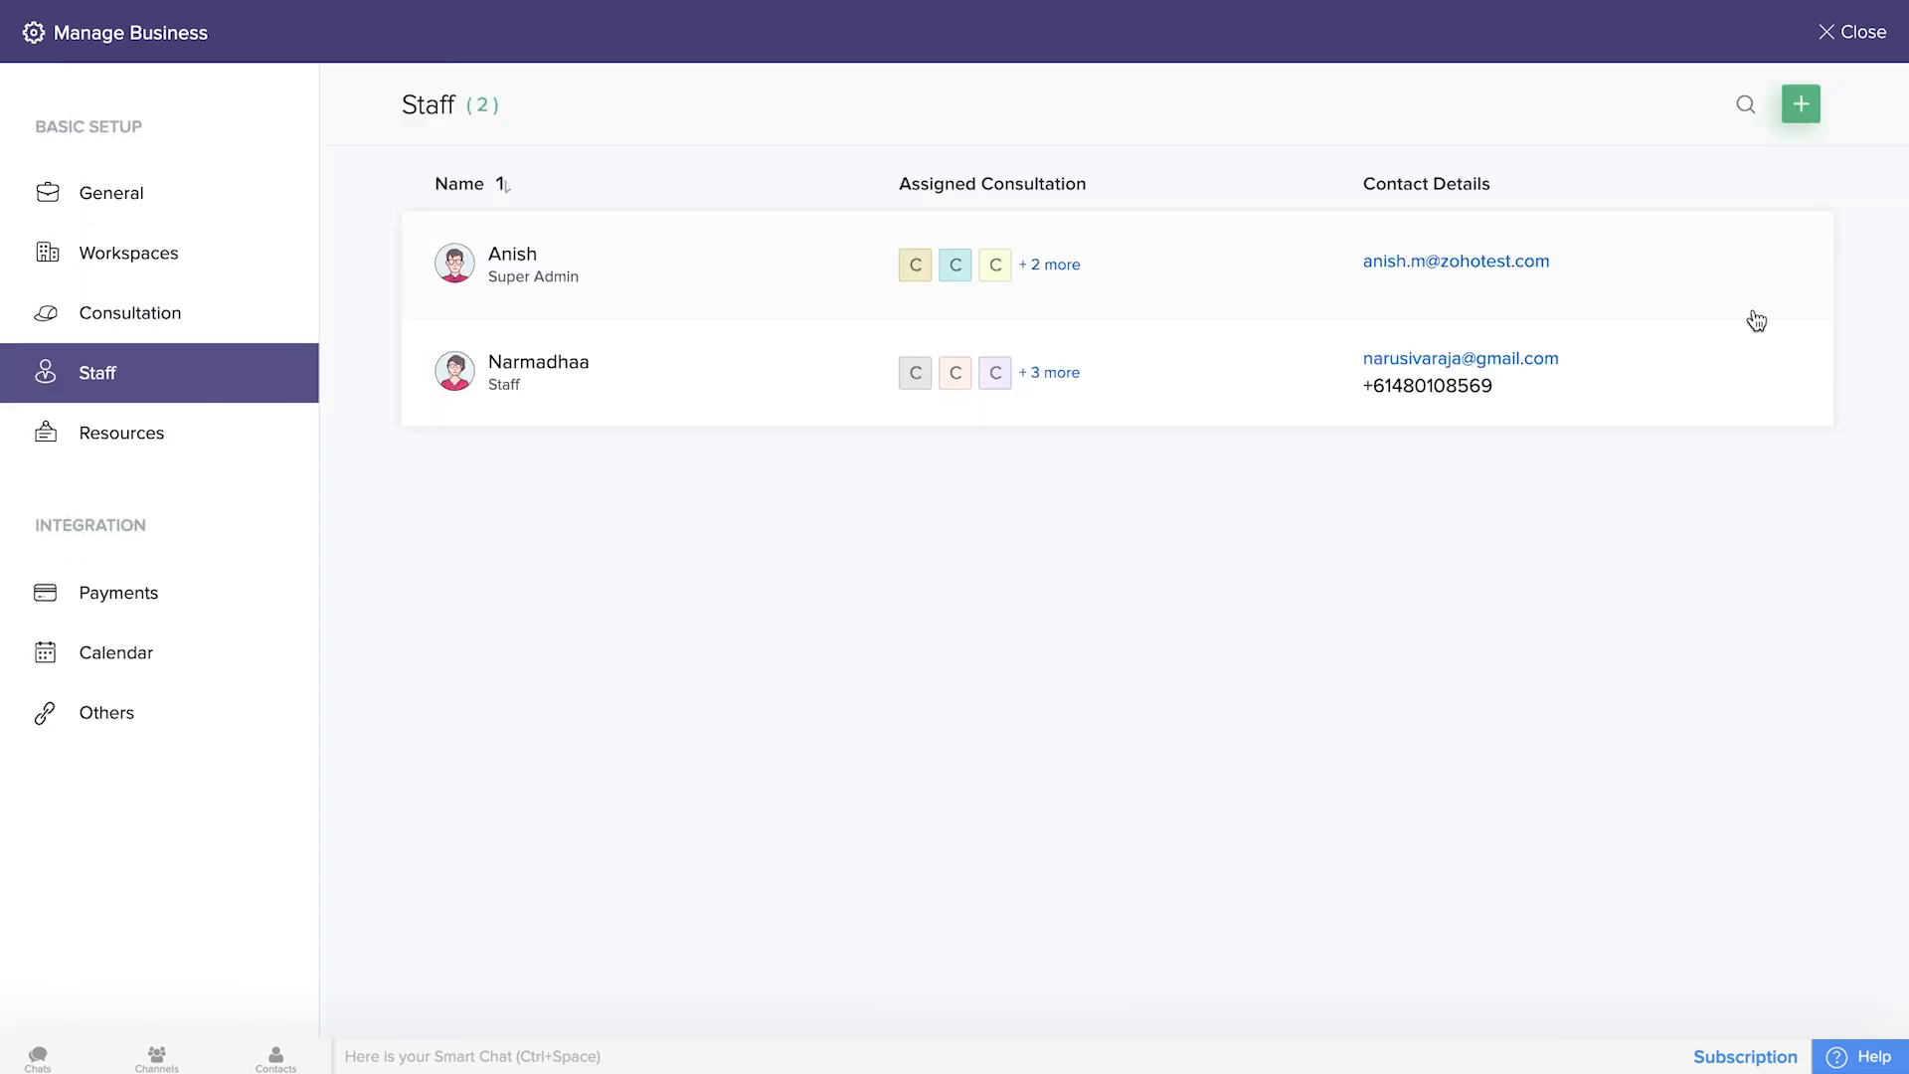
click(1806, 110)
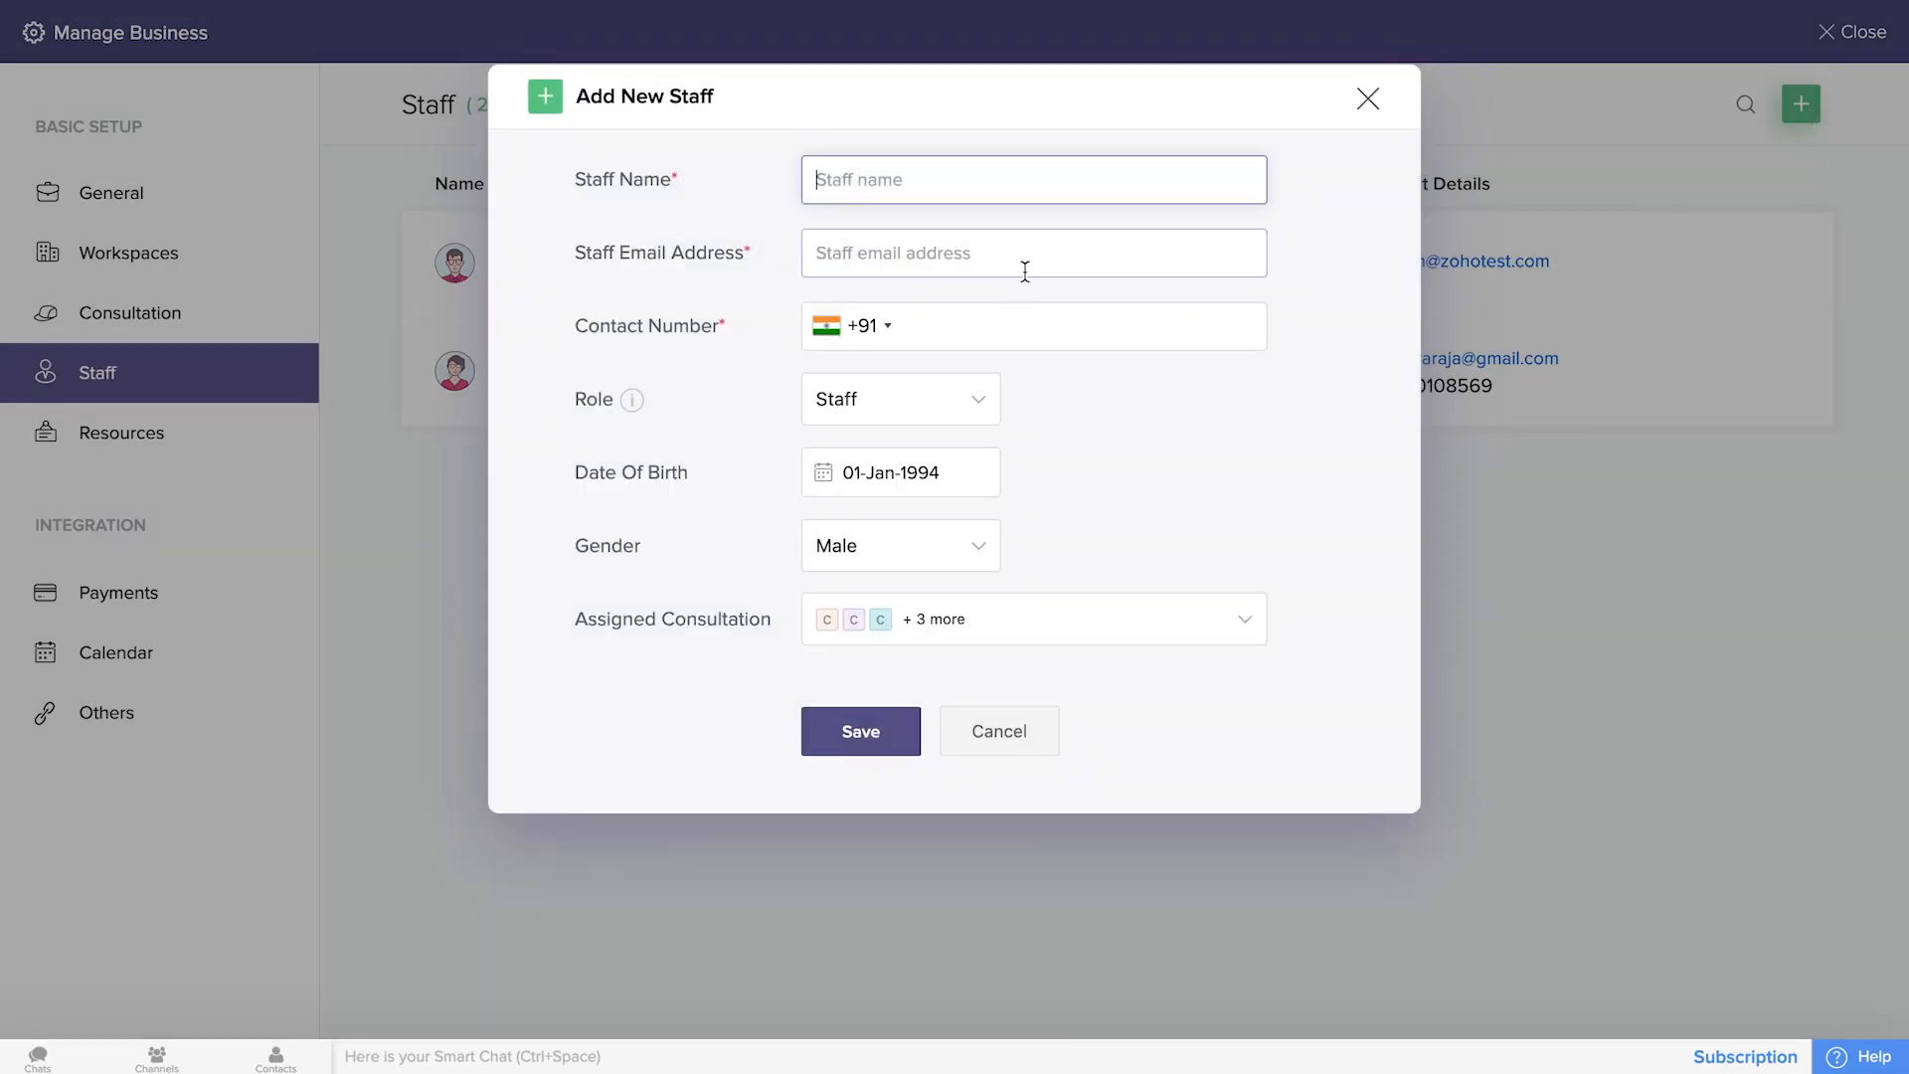
click(1364, 99)
Add a new resource named Laptops and open its availability settings.
click(170, 435)
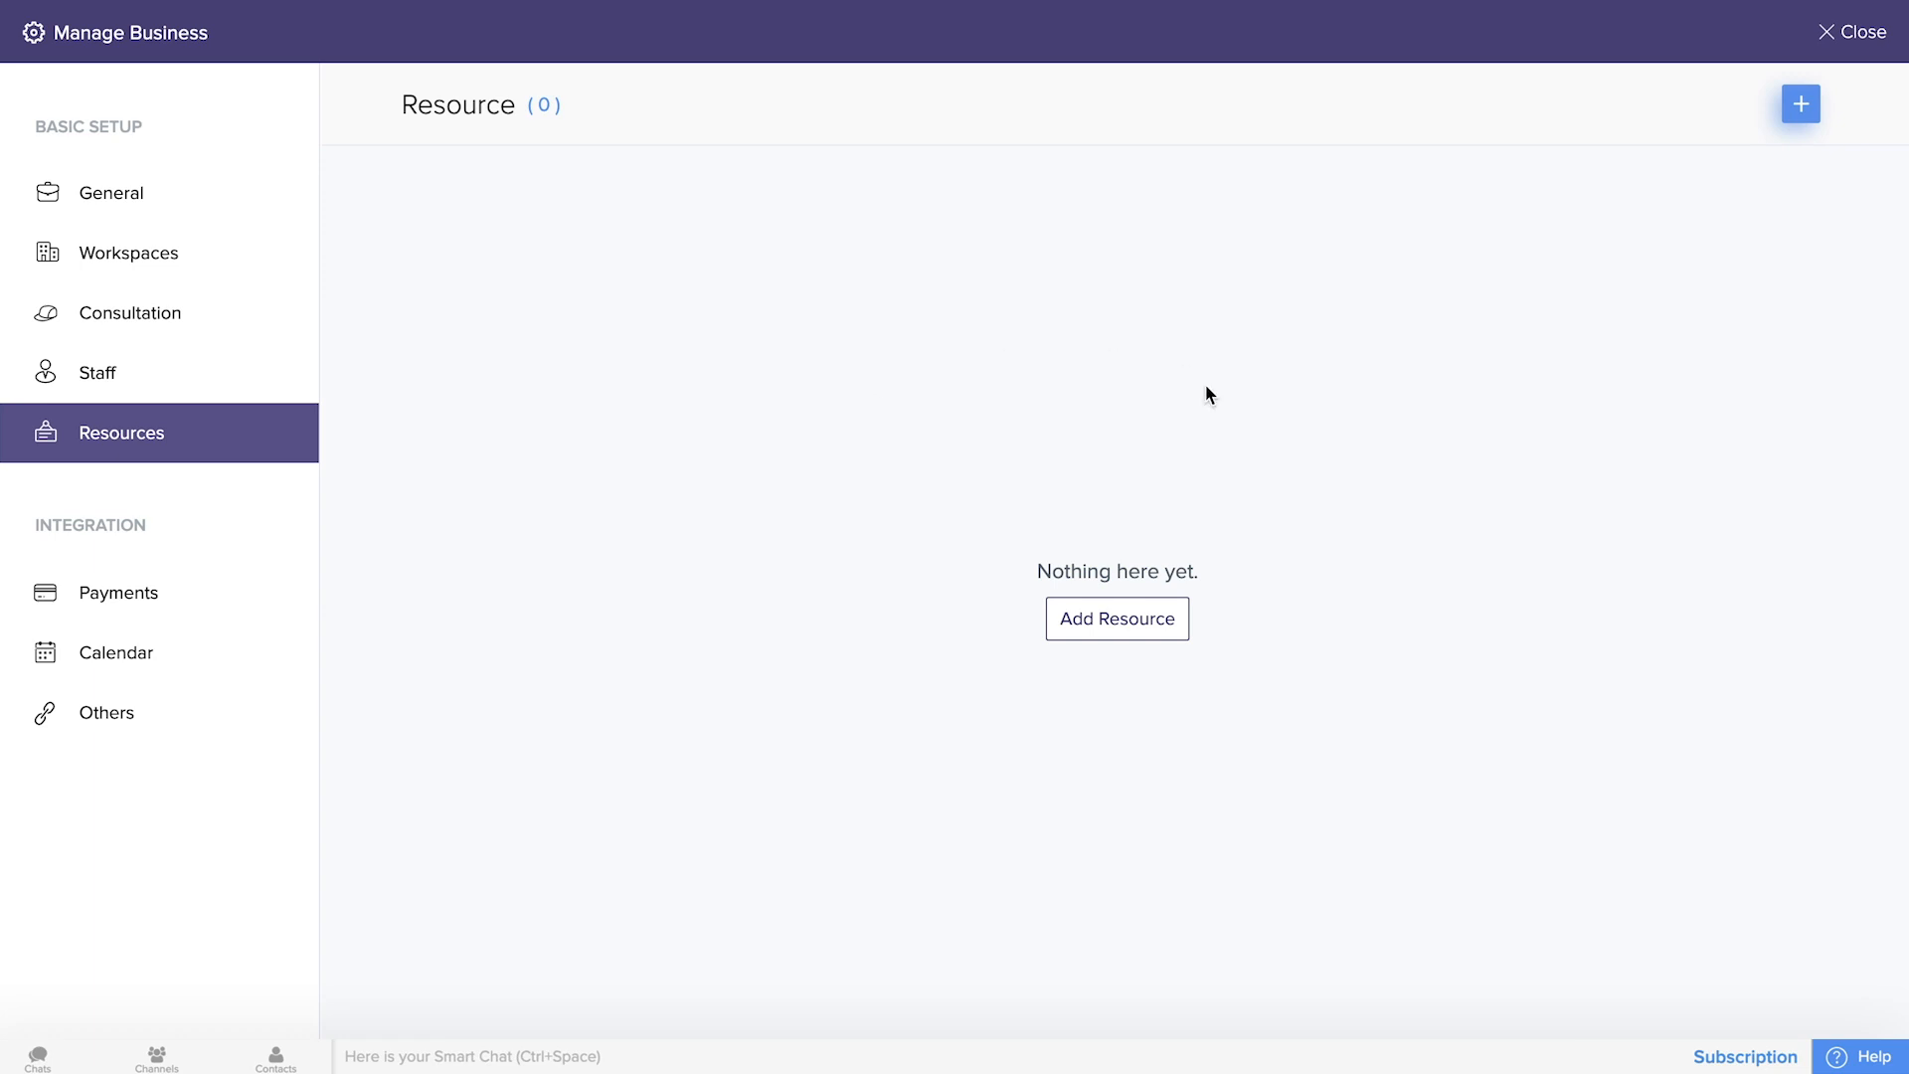
click(1802, 105)
text(Laptop)
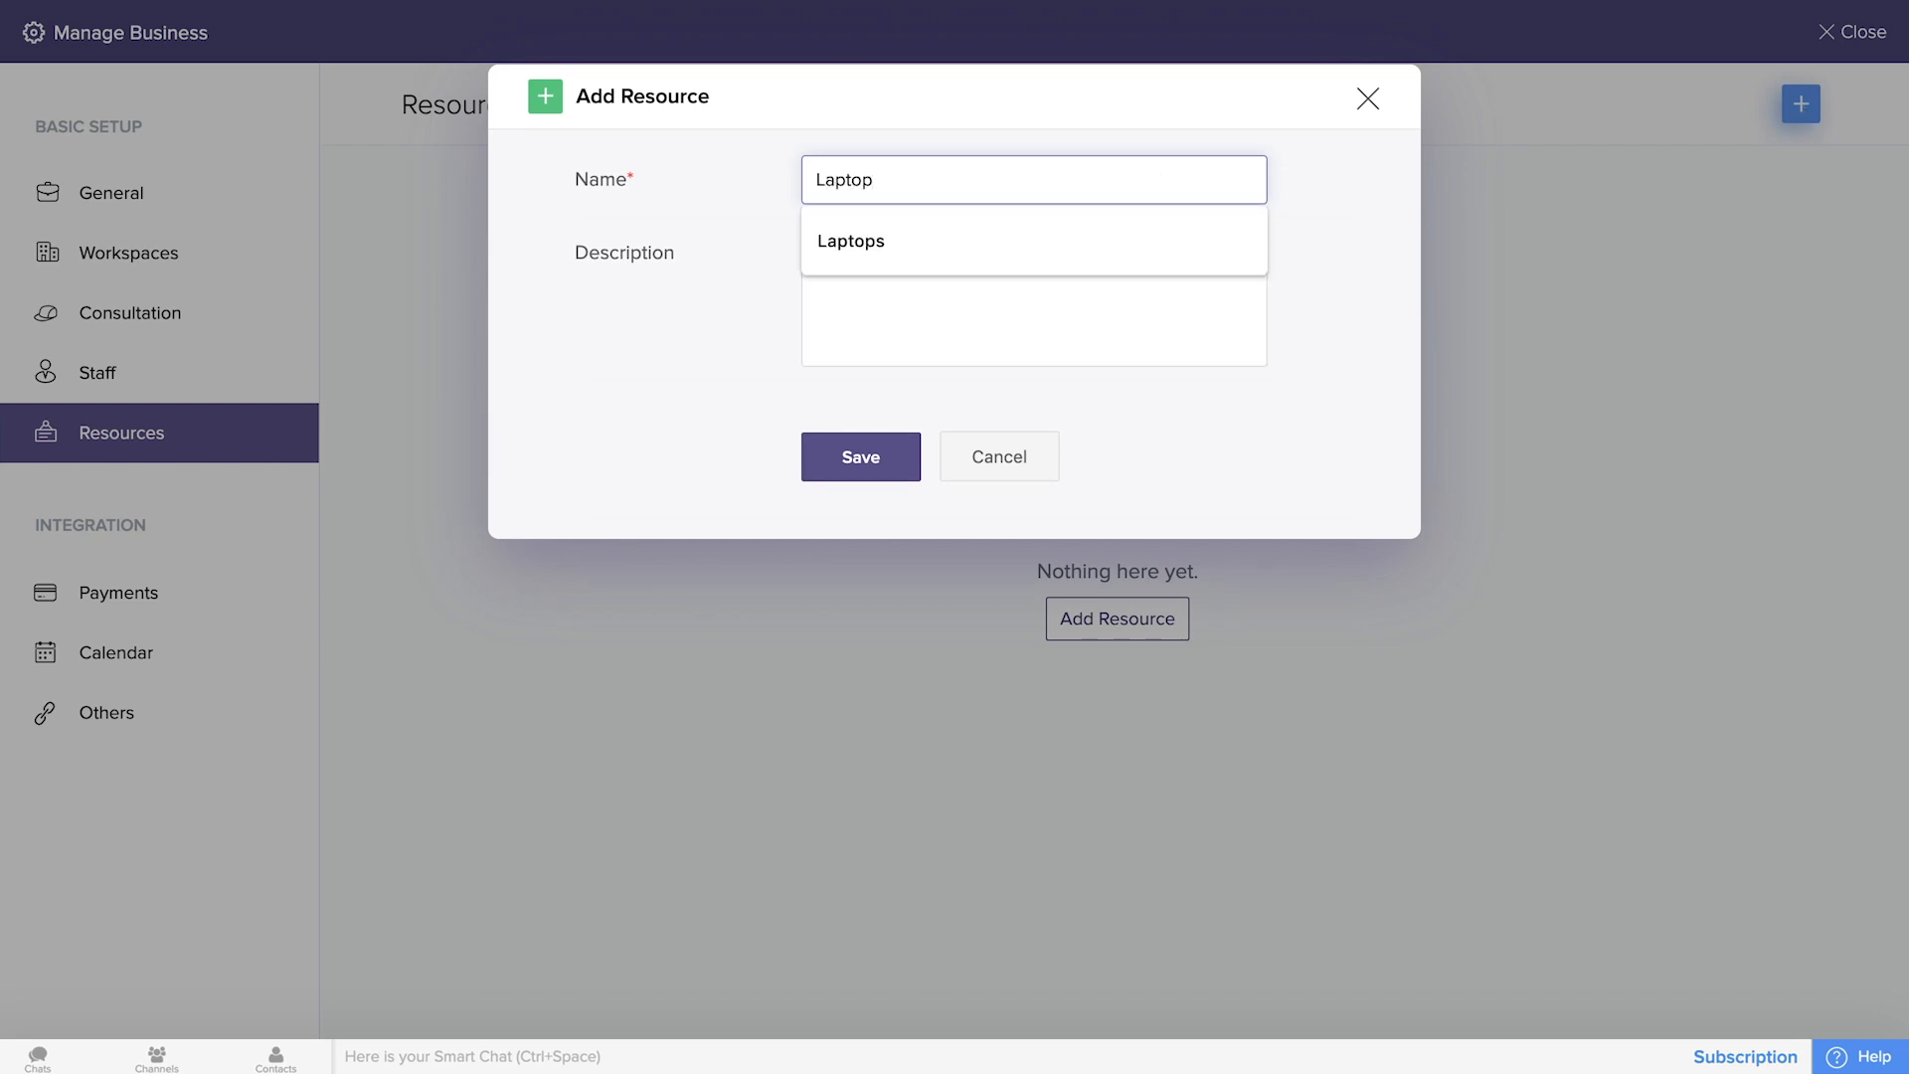
click(853, 238)
click(863, 468)
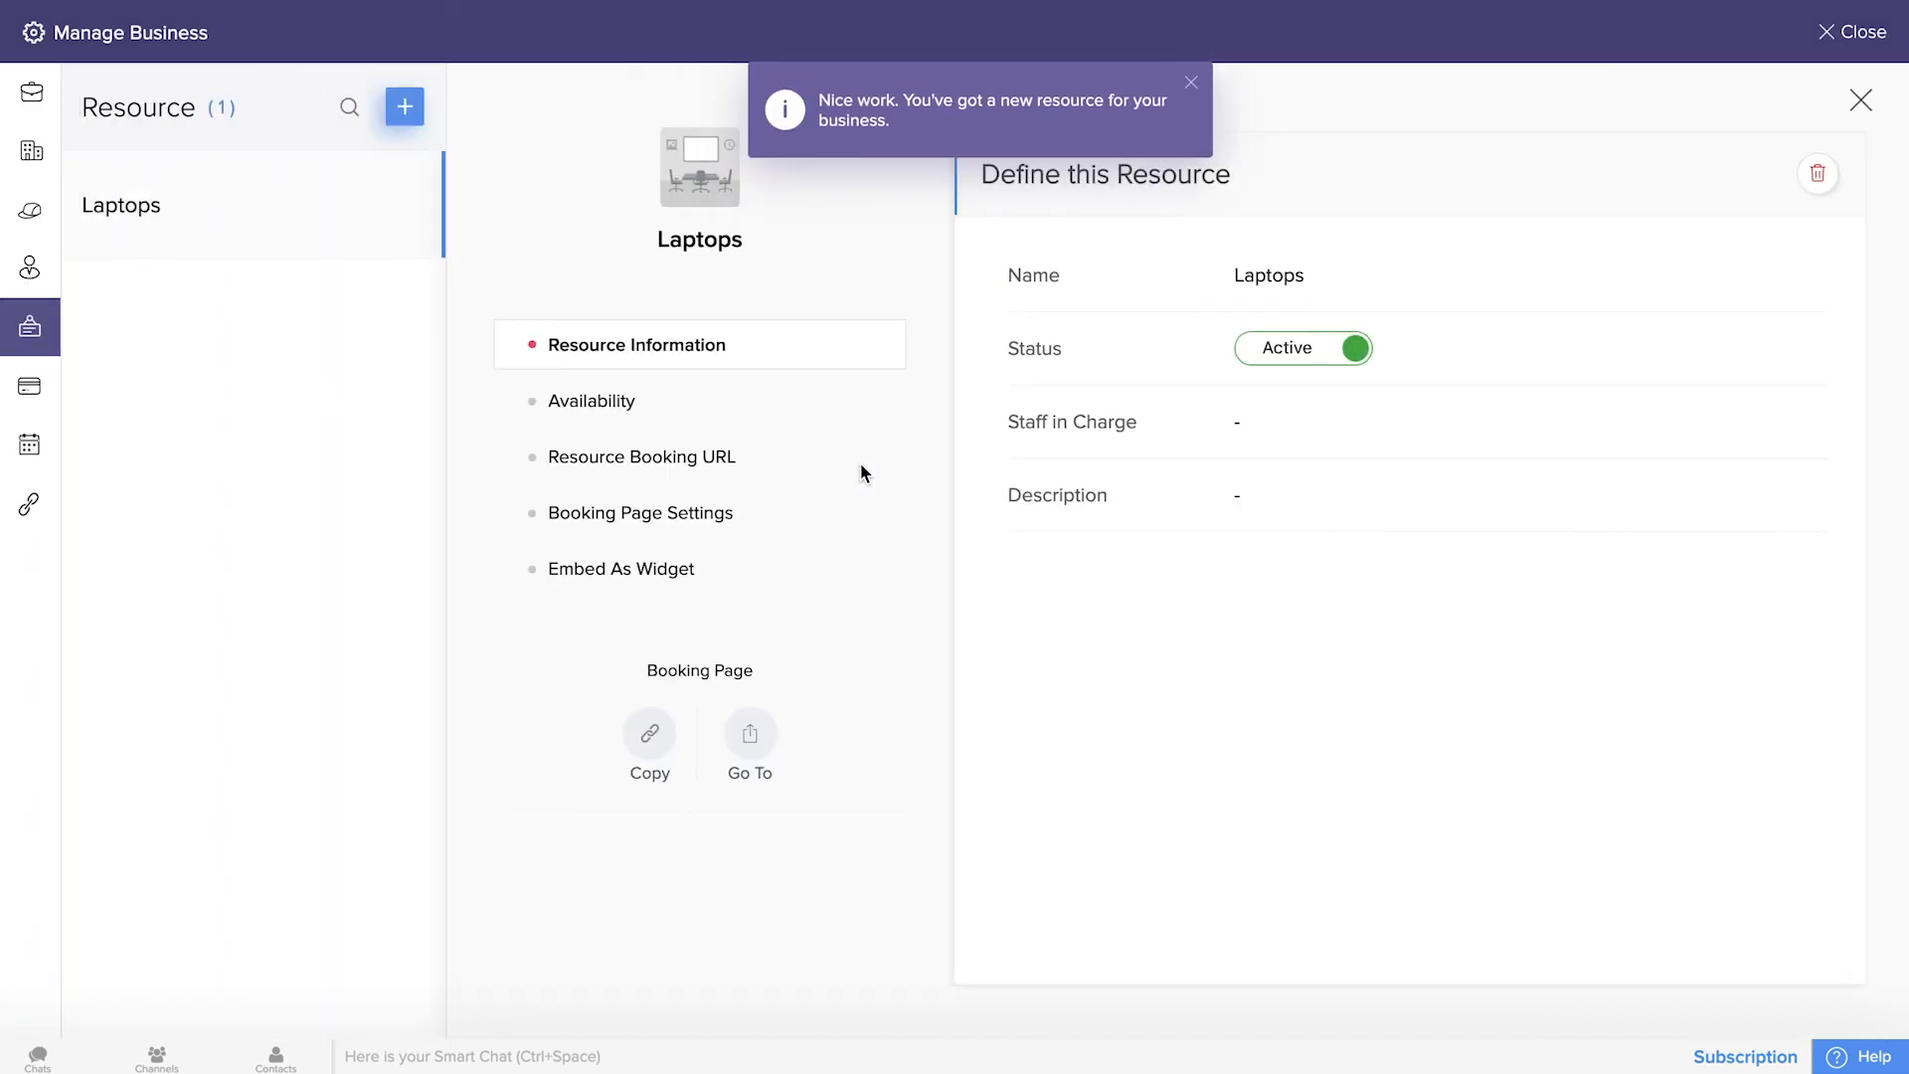
click(655, 408)
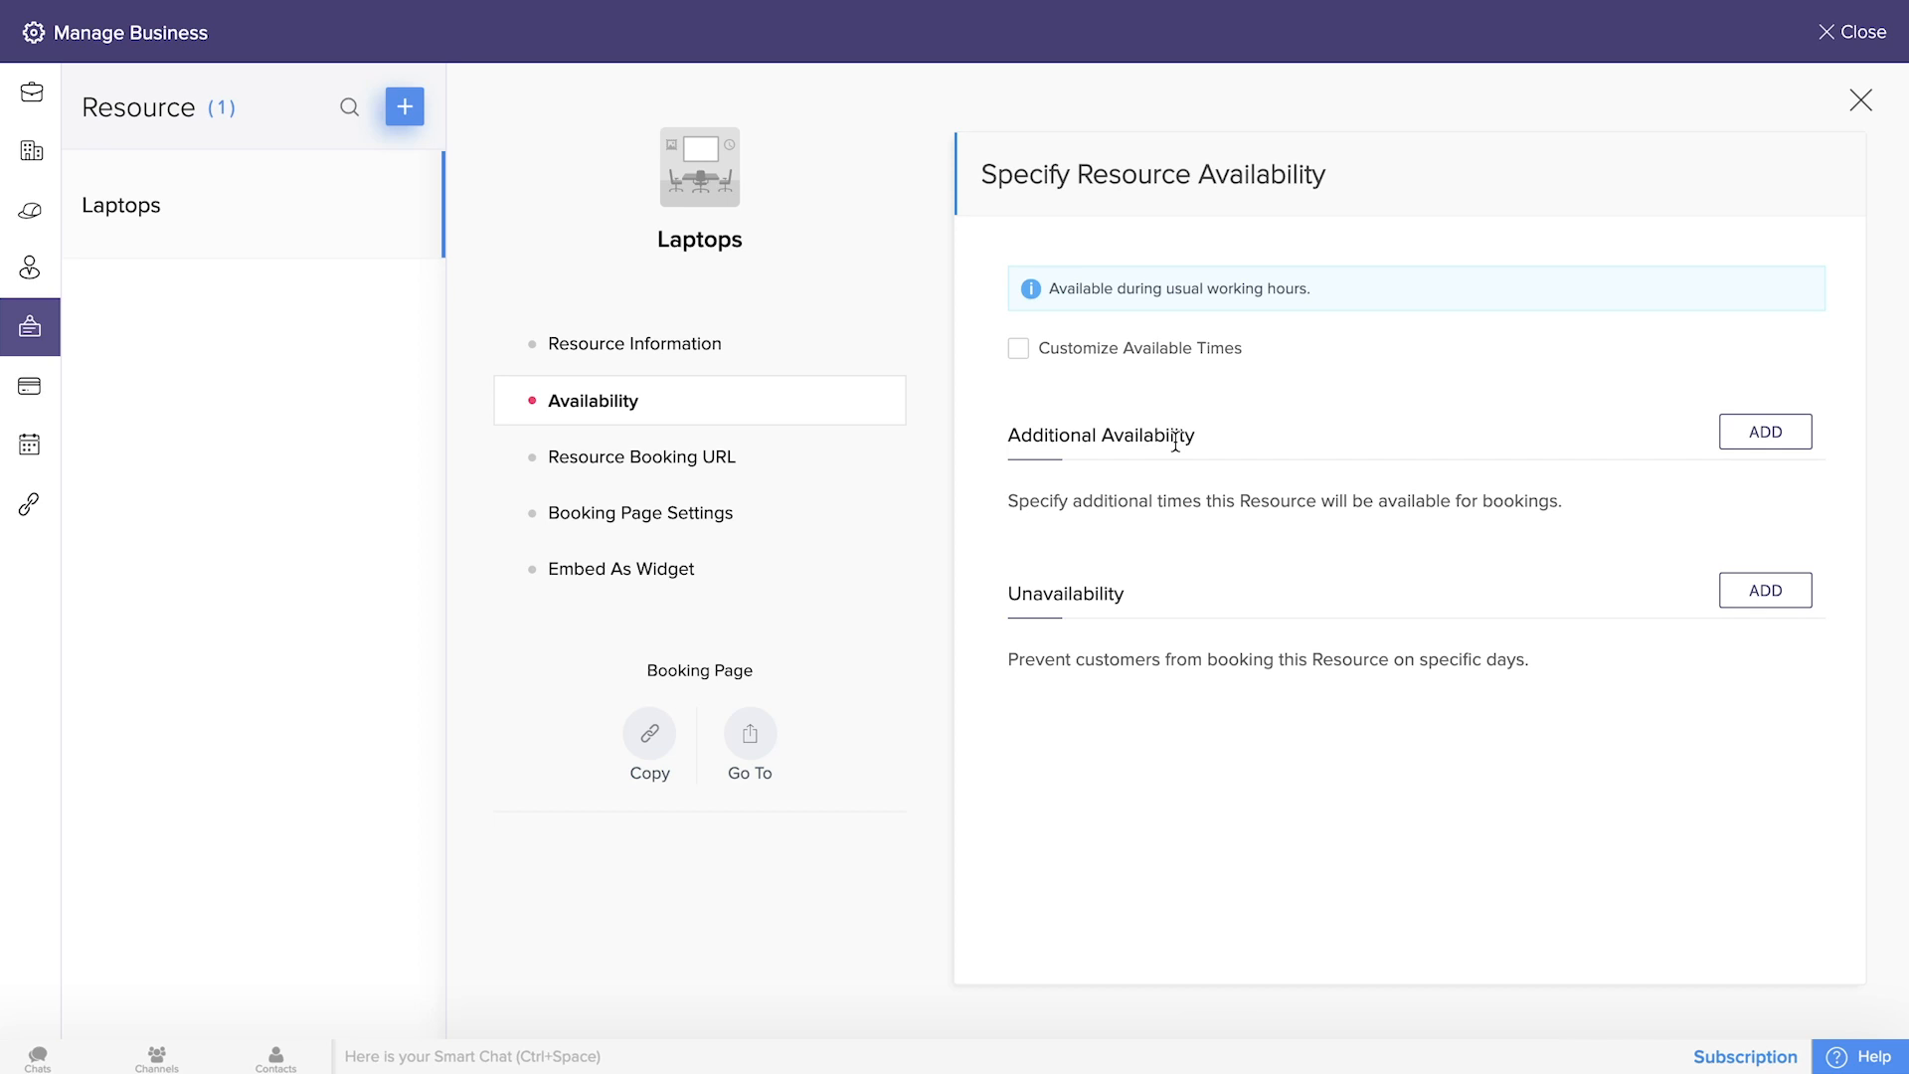
Review the Laptops resource's booking page settings and return to the resource list.
click(702, 525)
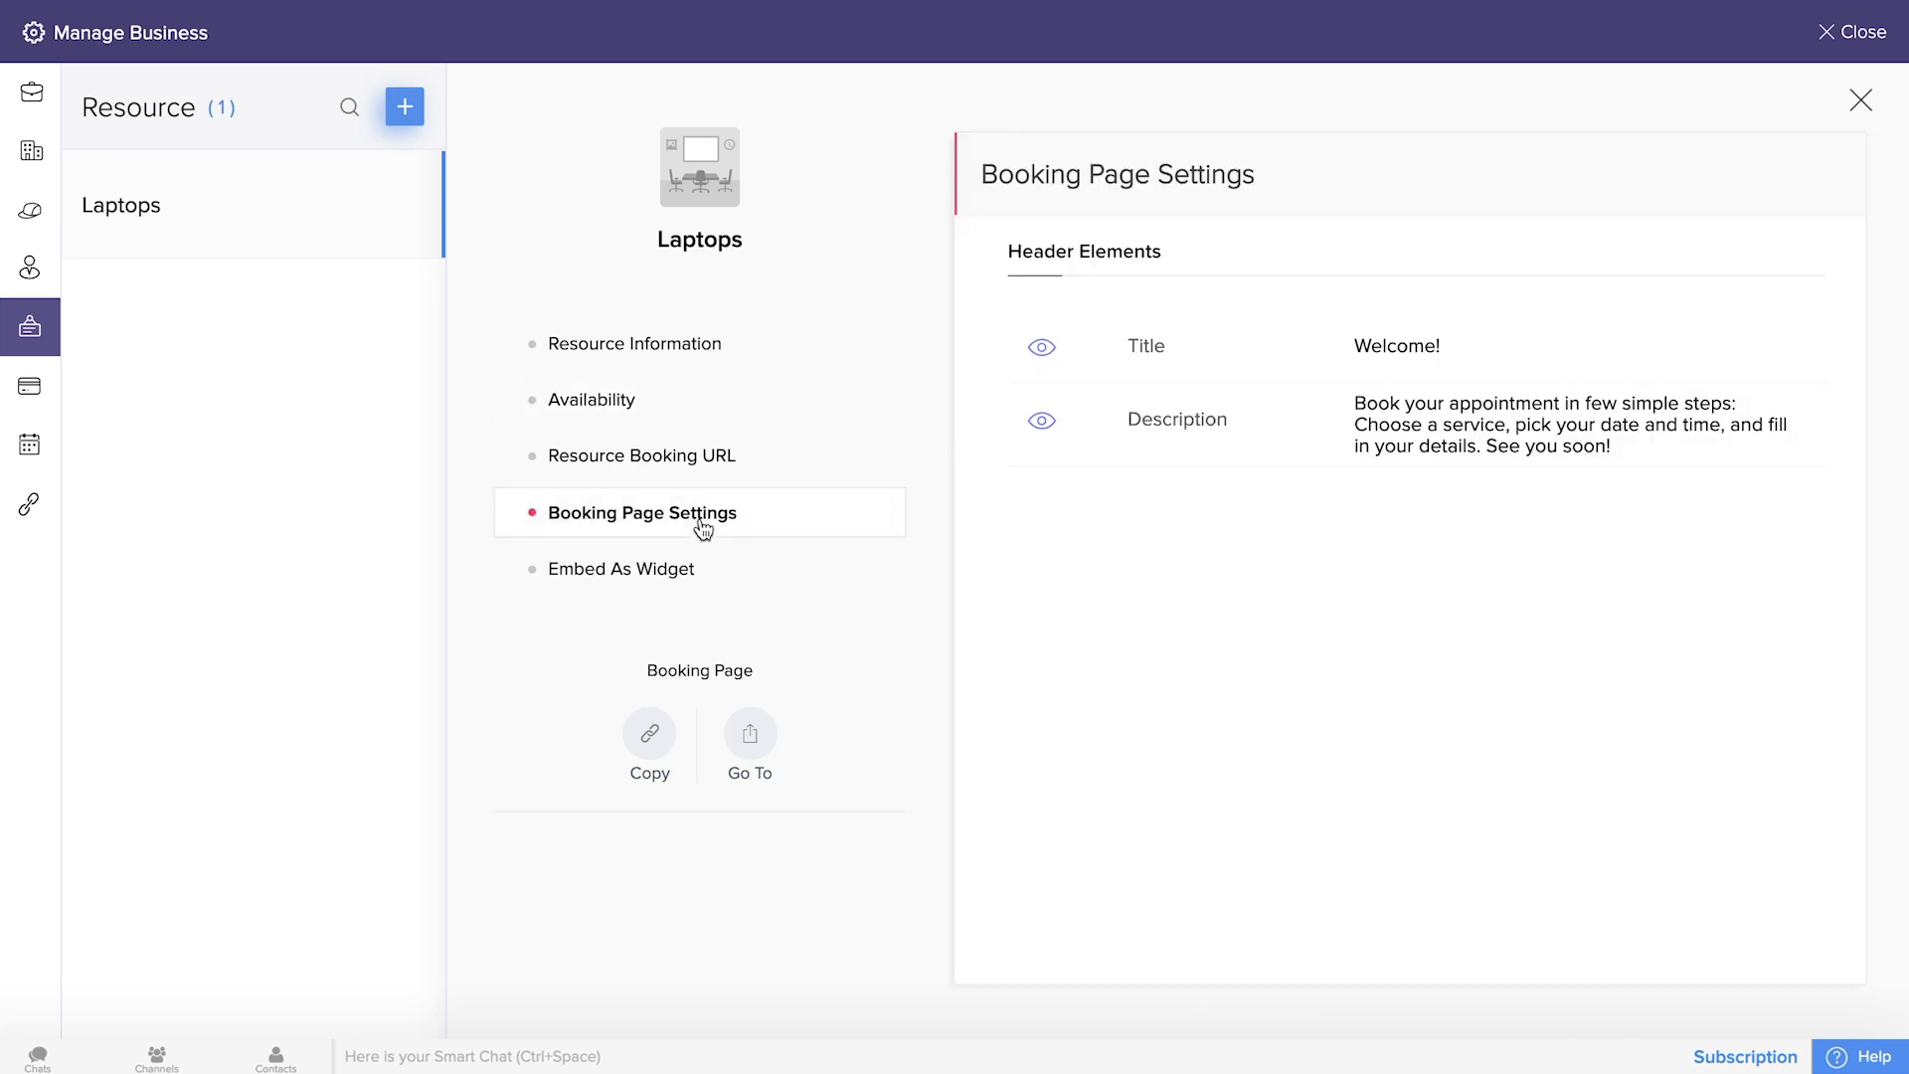
click(1862, 103)
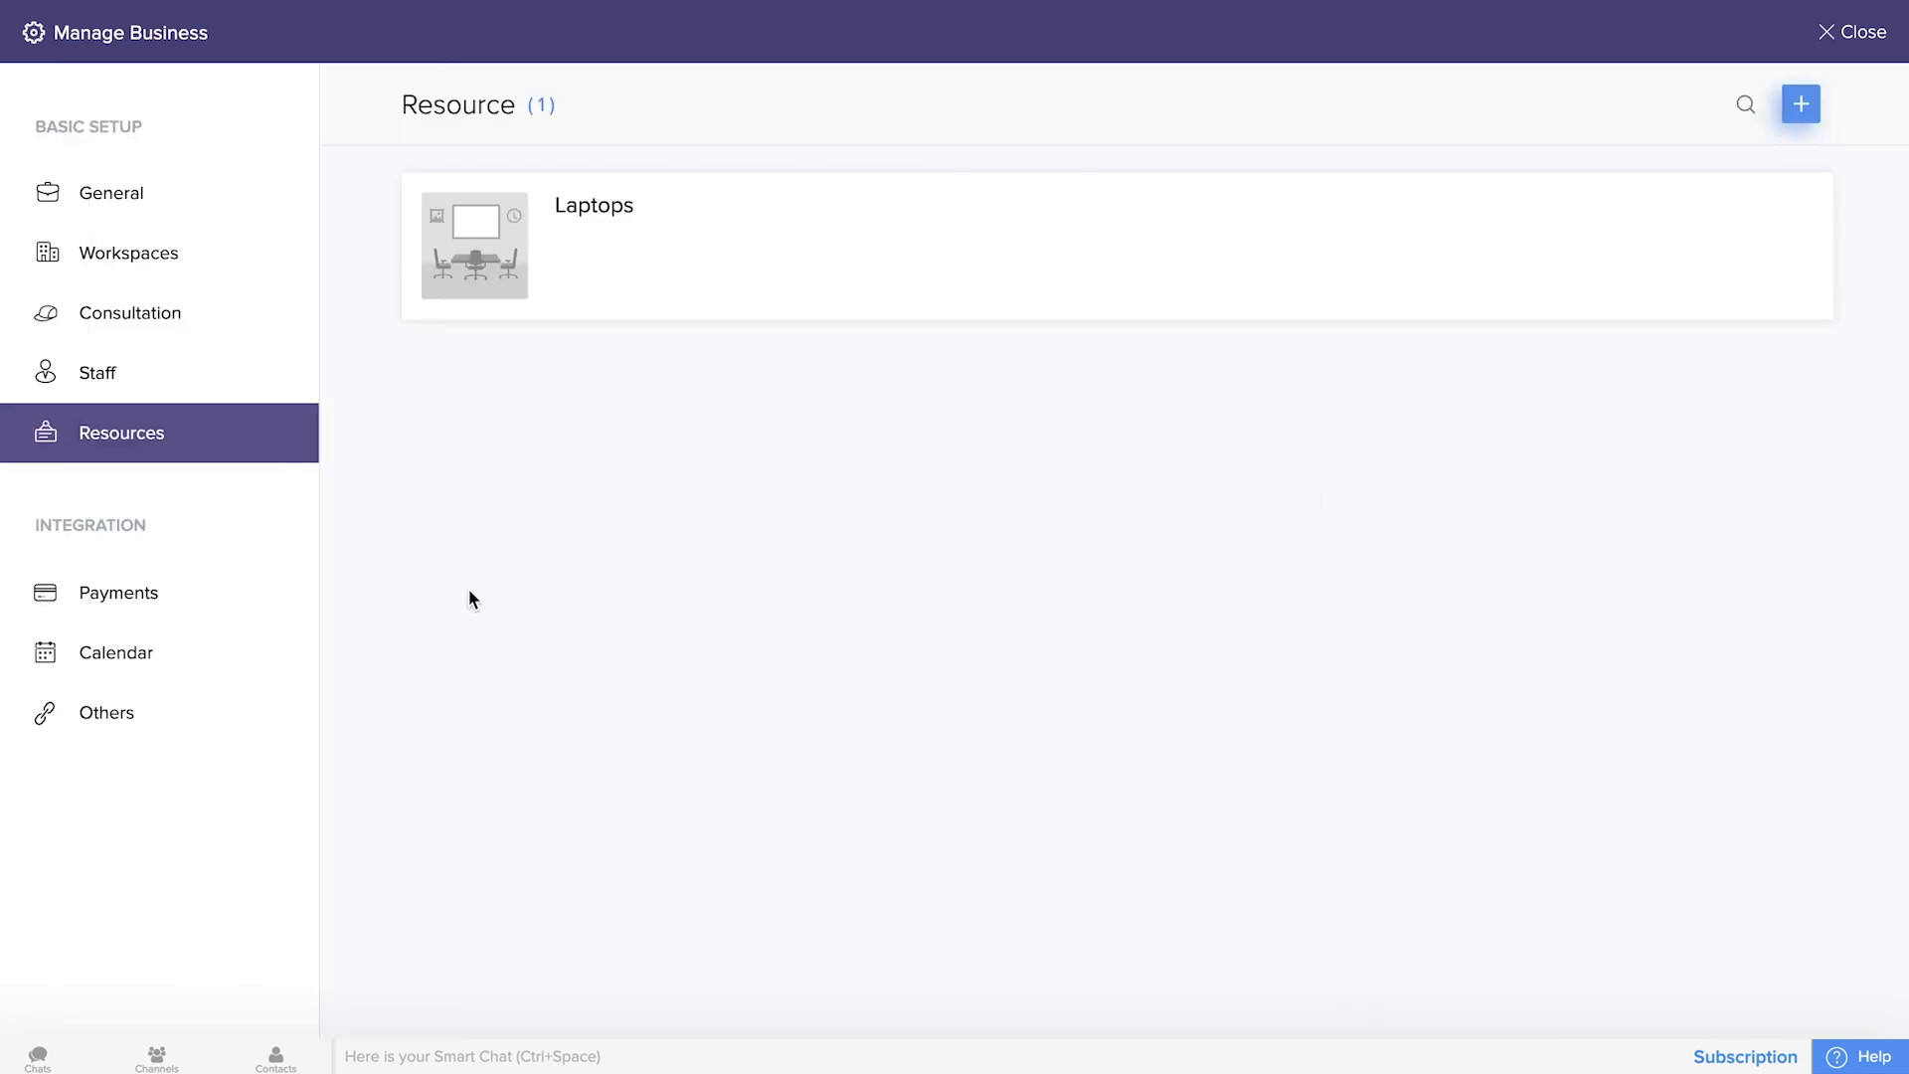
Review the available payment, calendar and other integrations, and leave the business settings without changes.
click(142, 616)
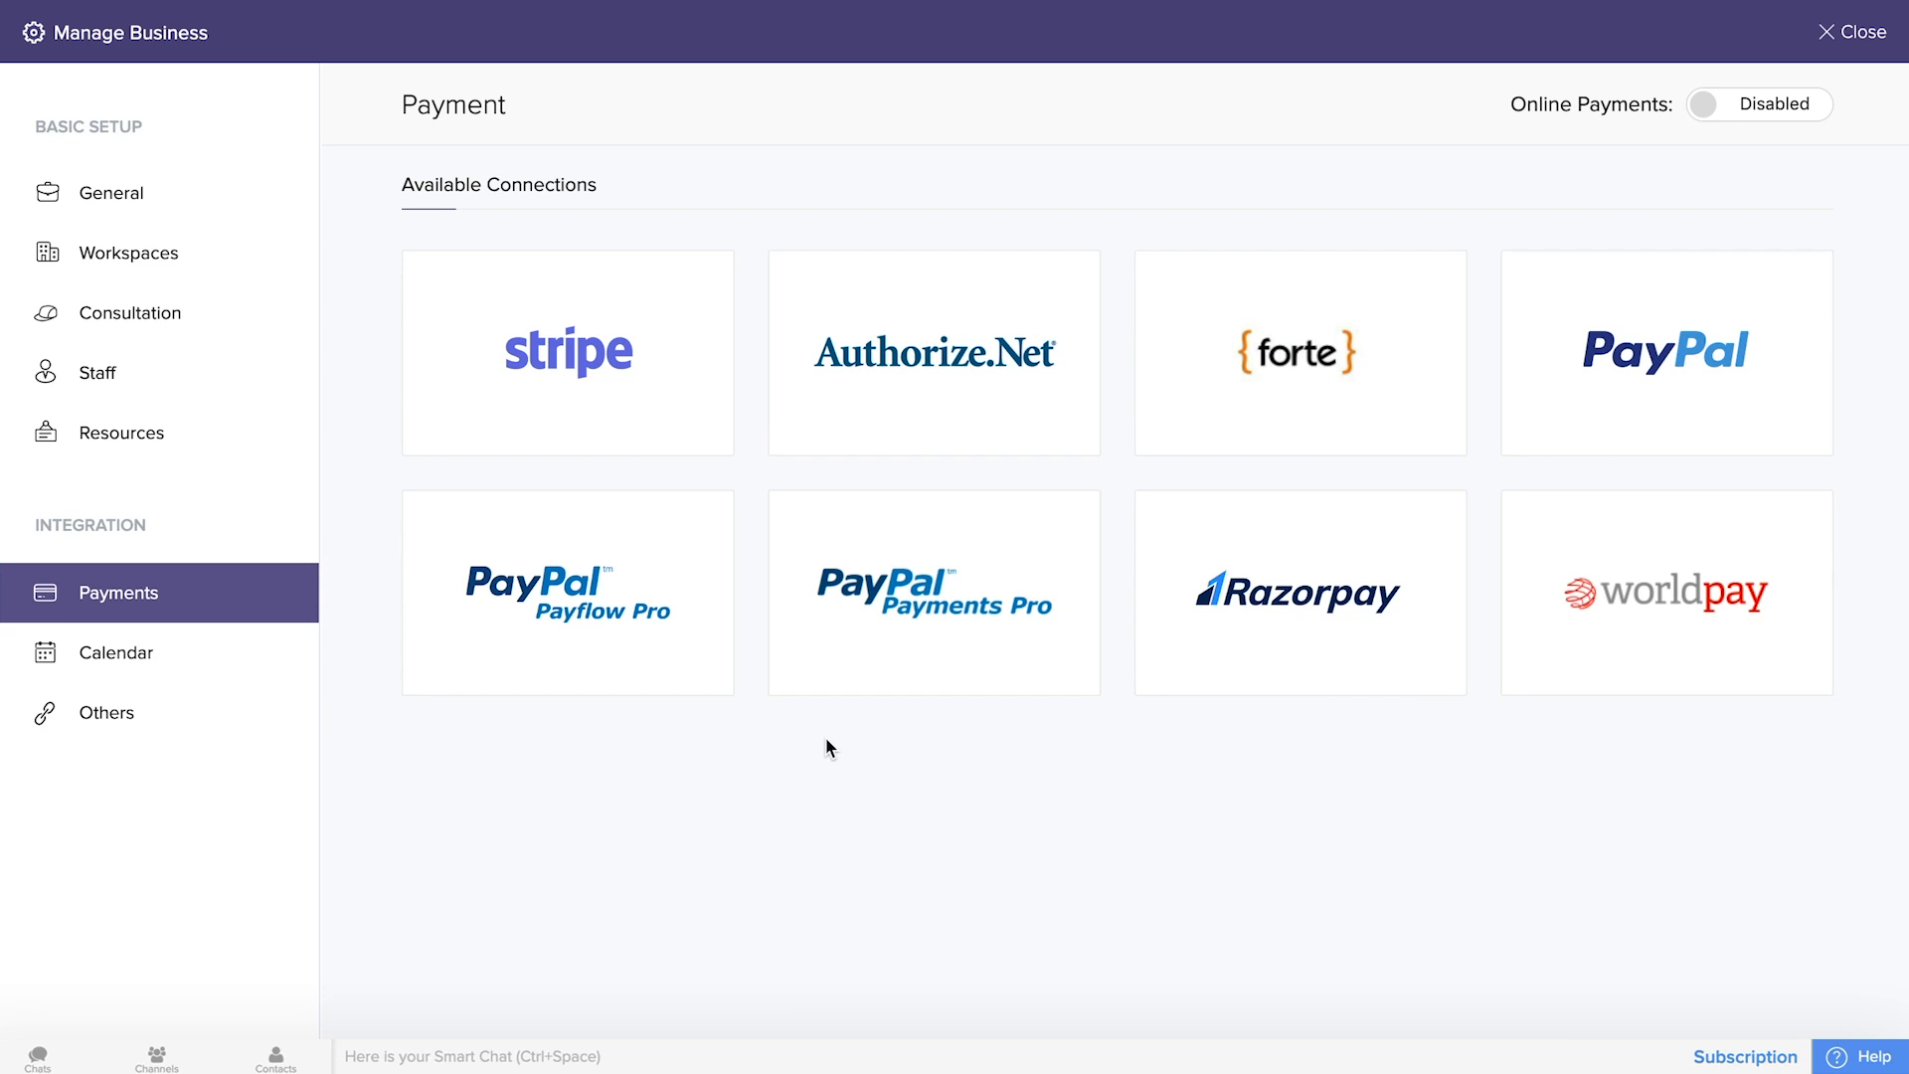
click(104, 651)
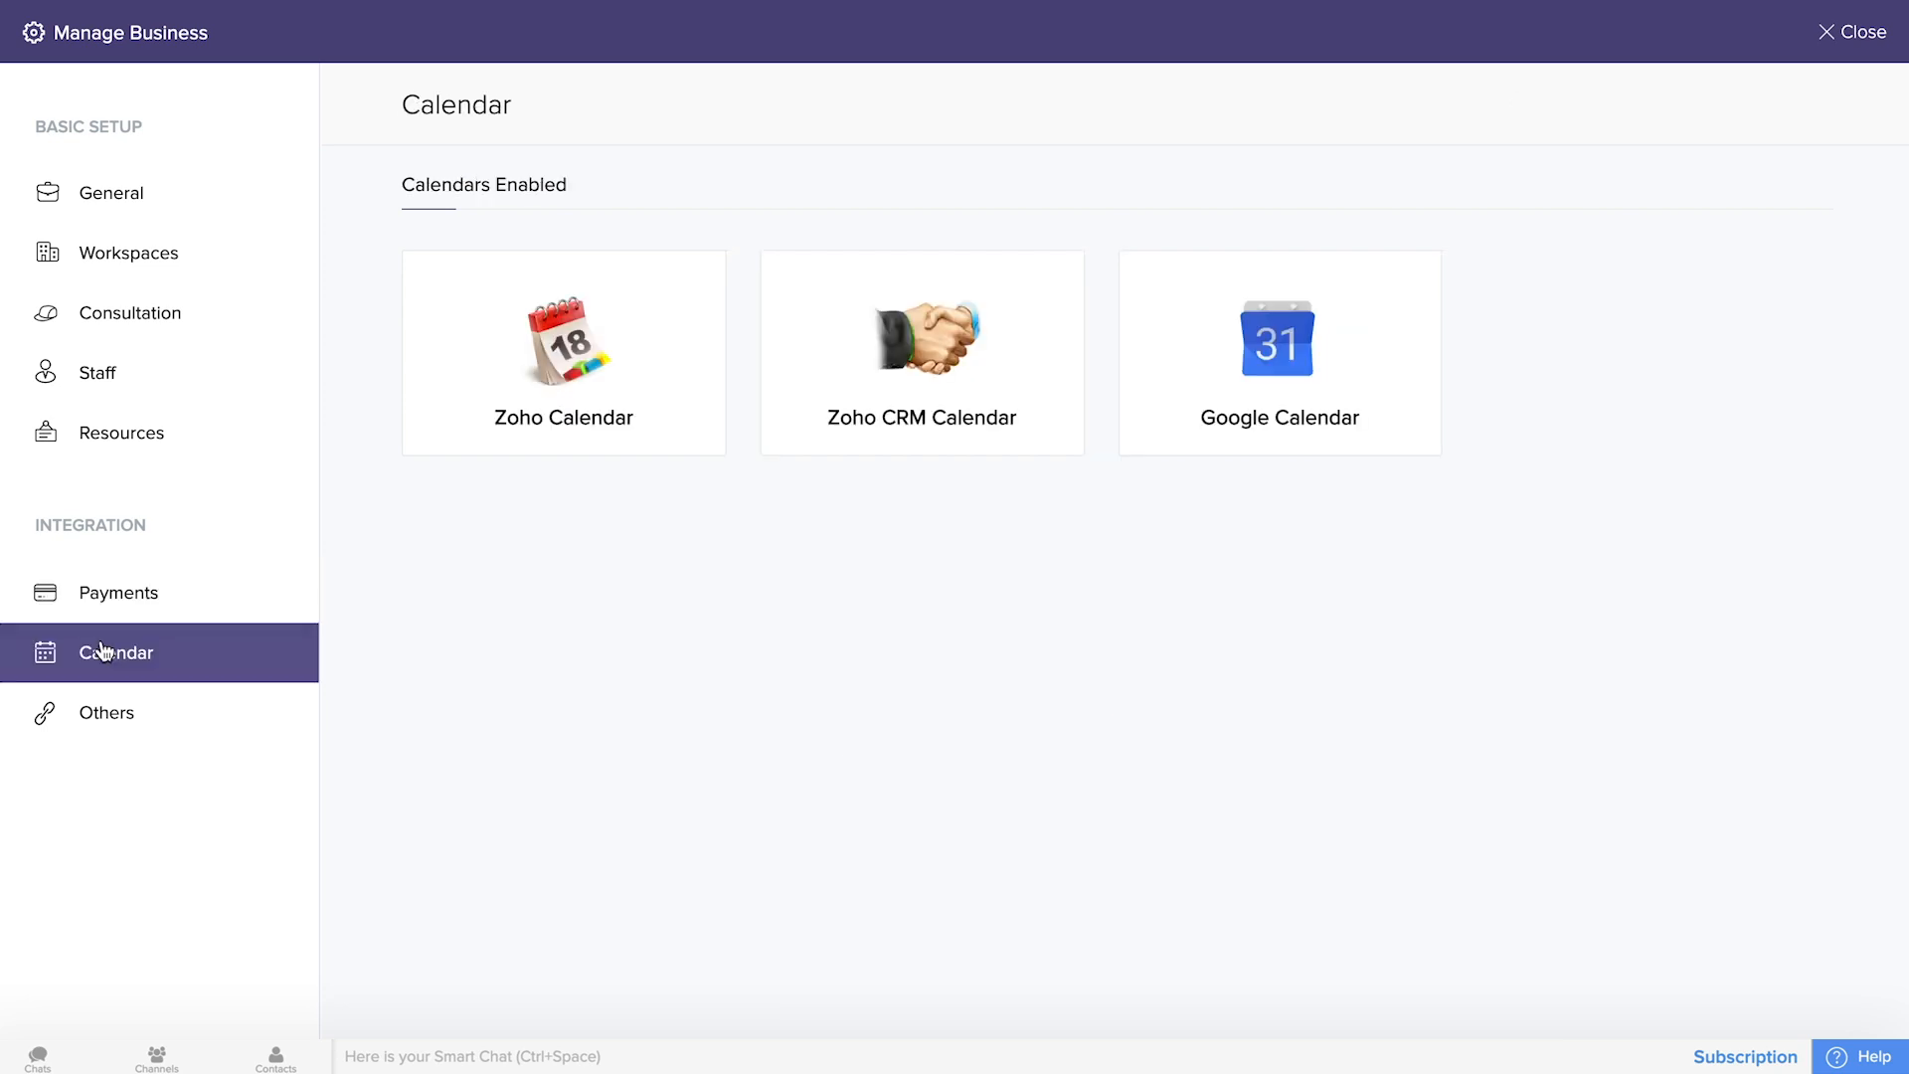
mouse_move(1263, 344)
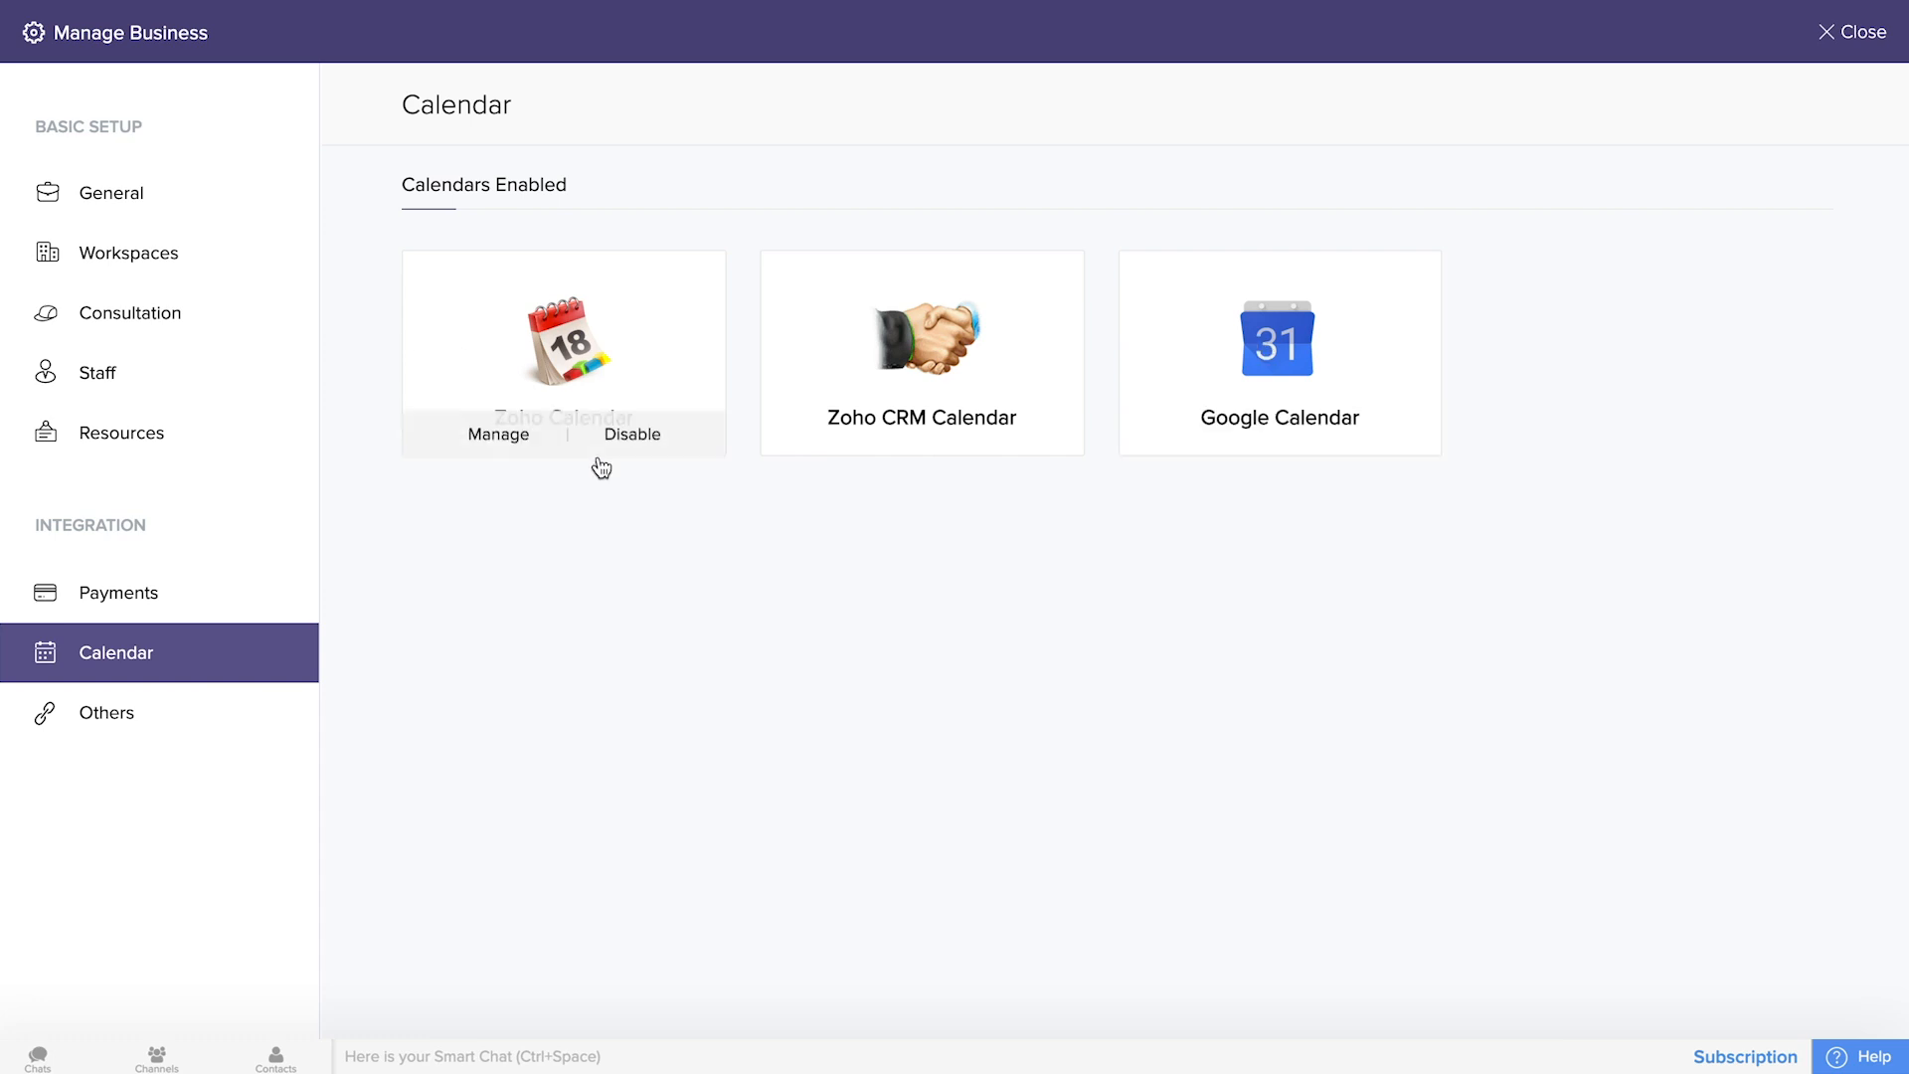
mouse_move(542, 335)
mouse_move(998, 313)
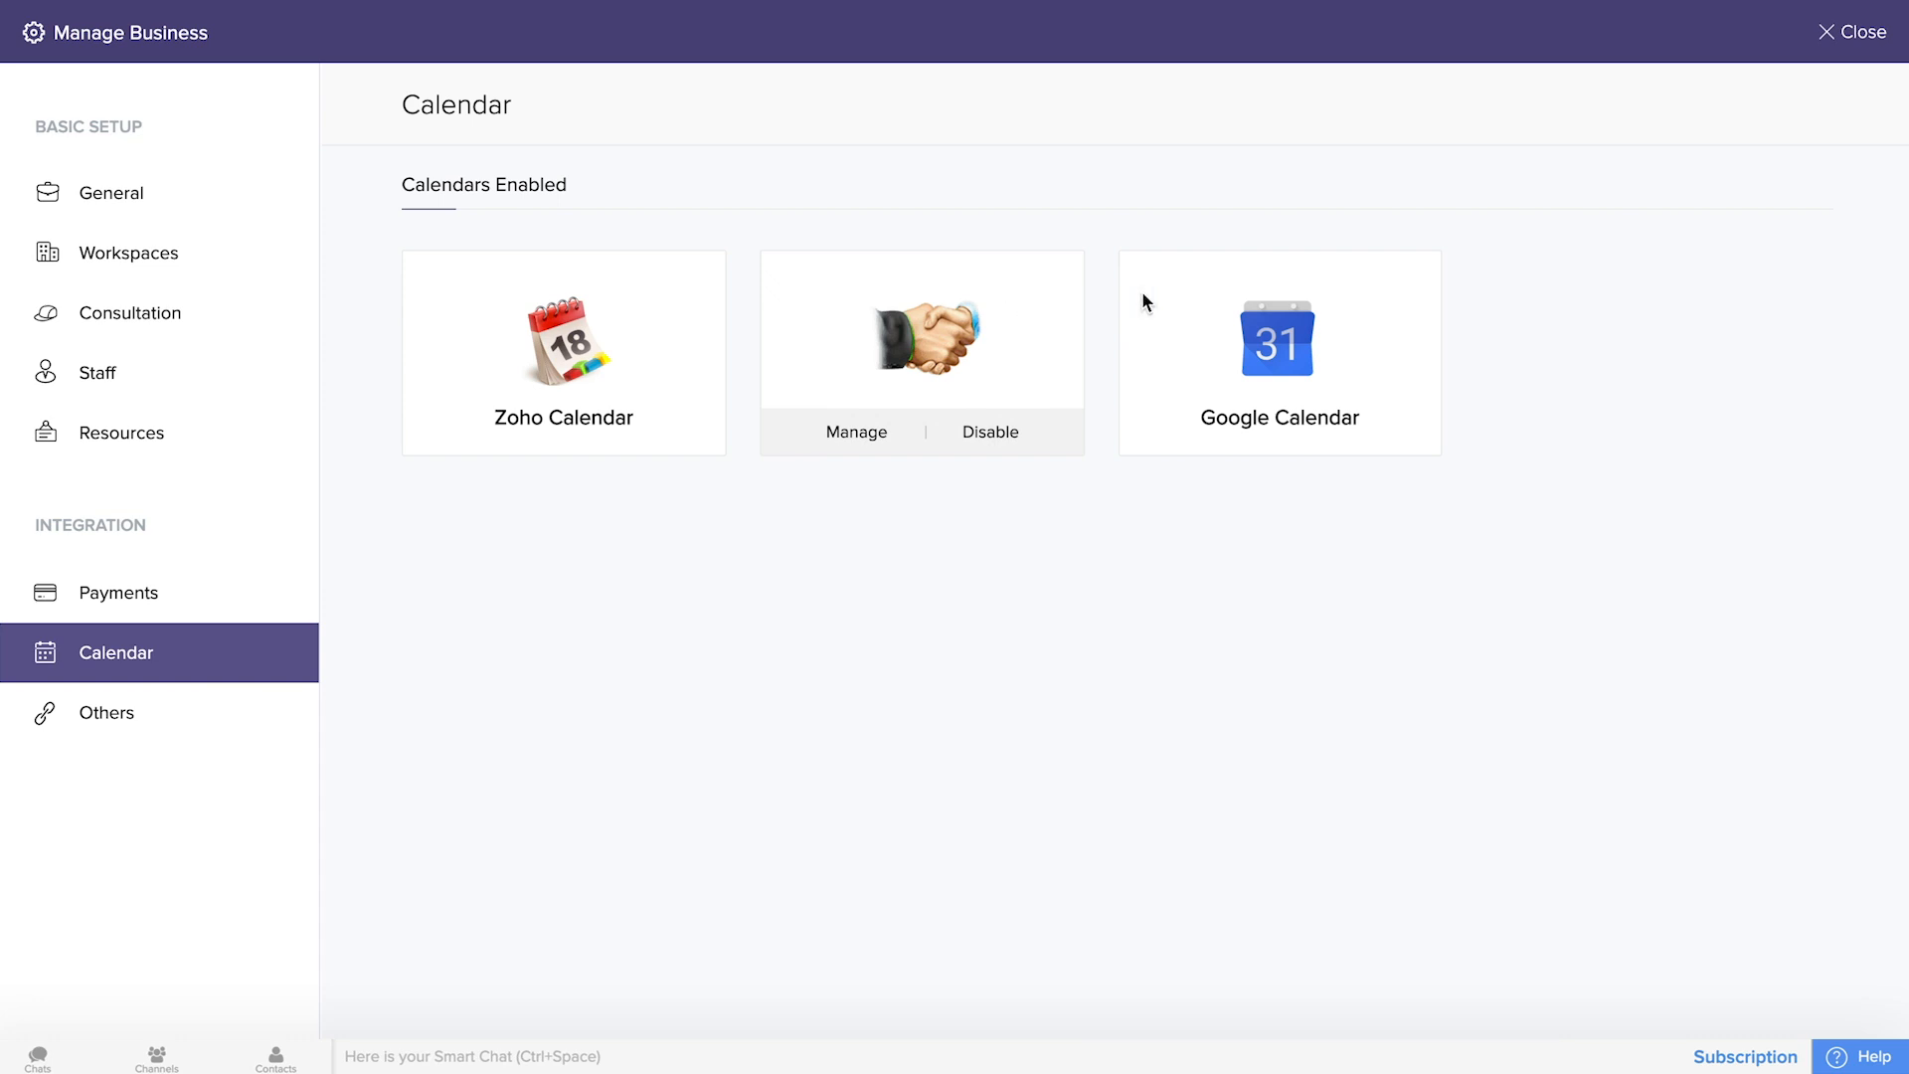
click(123, 731)
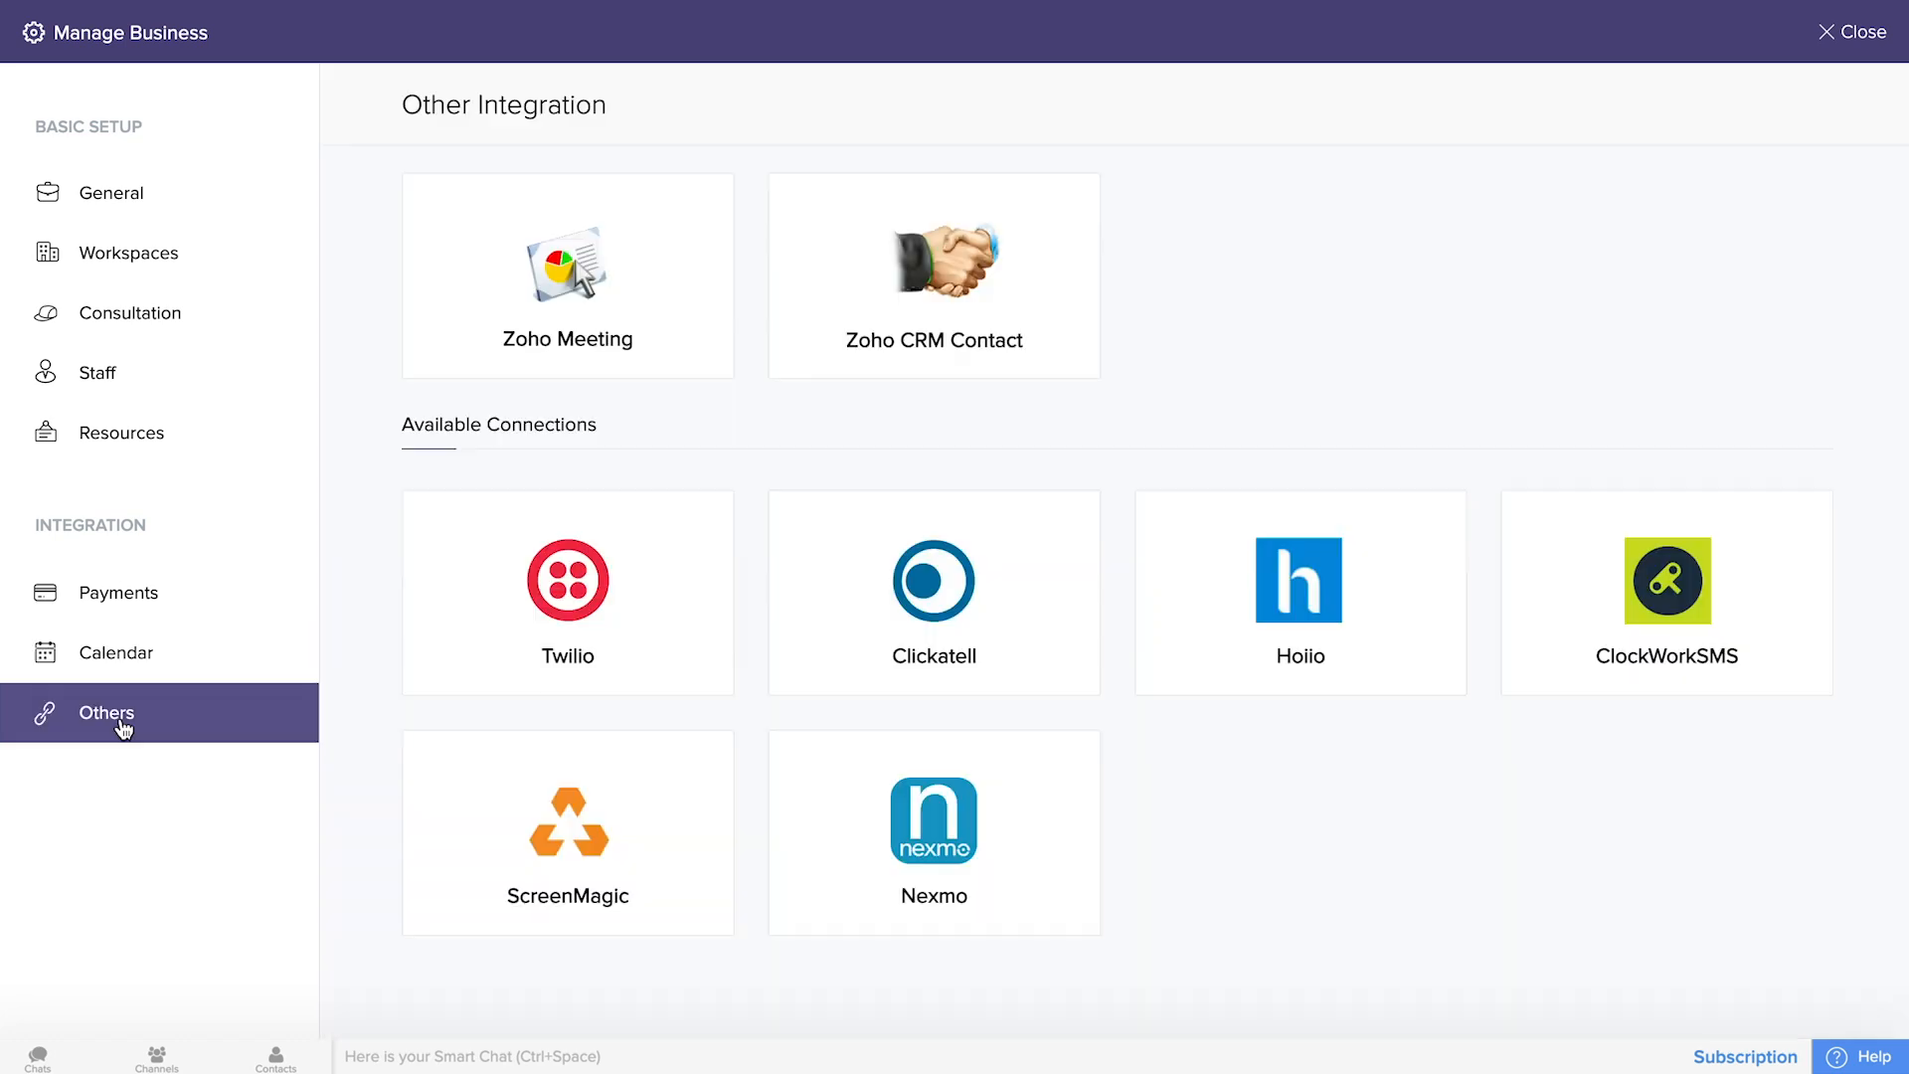
mouse_move(925, 293)
click(1848, 33)
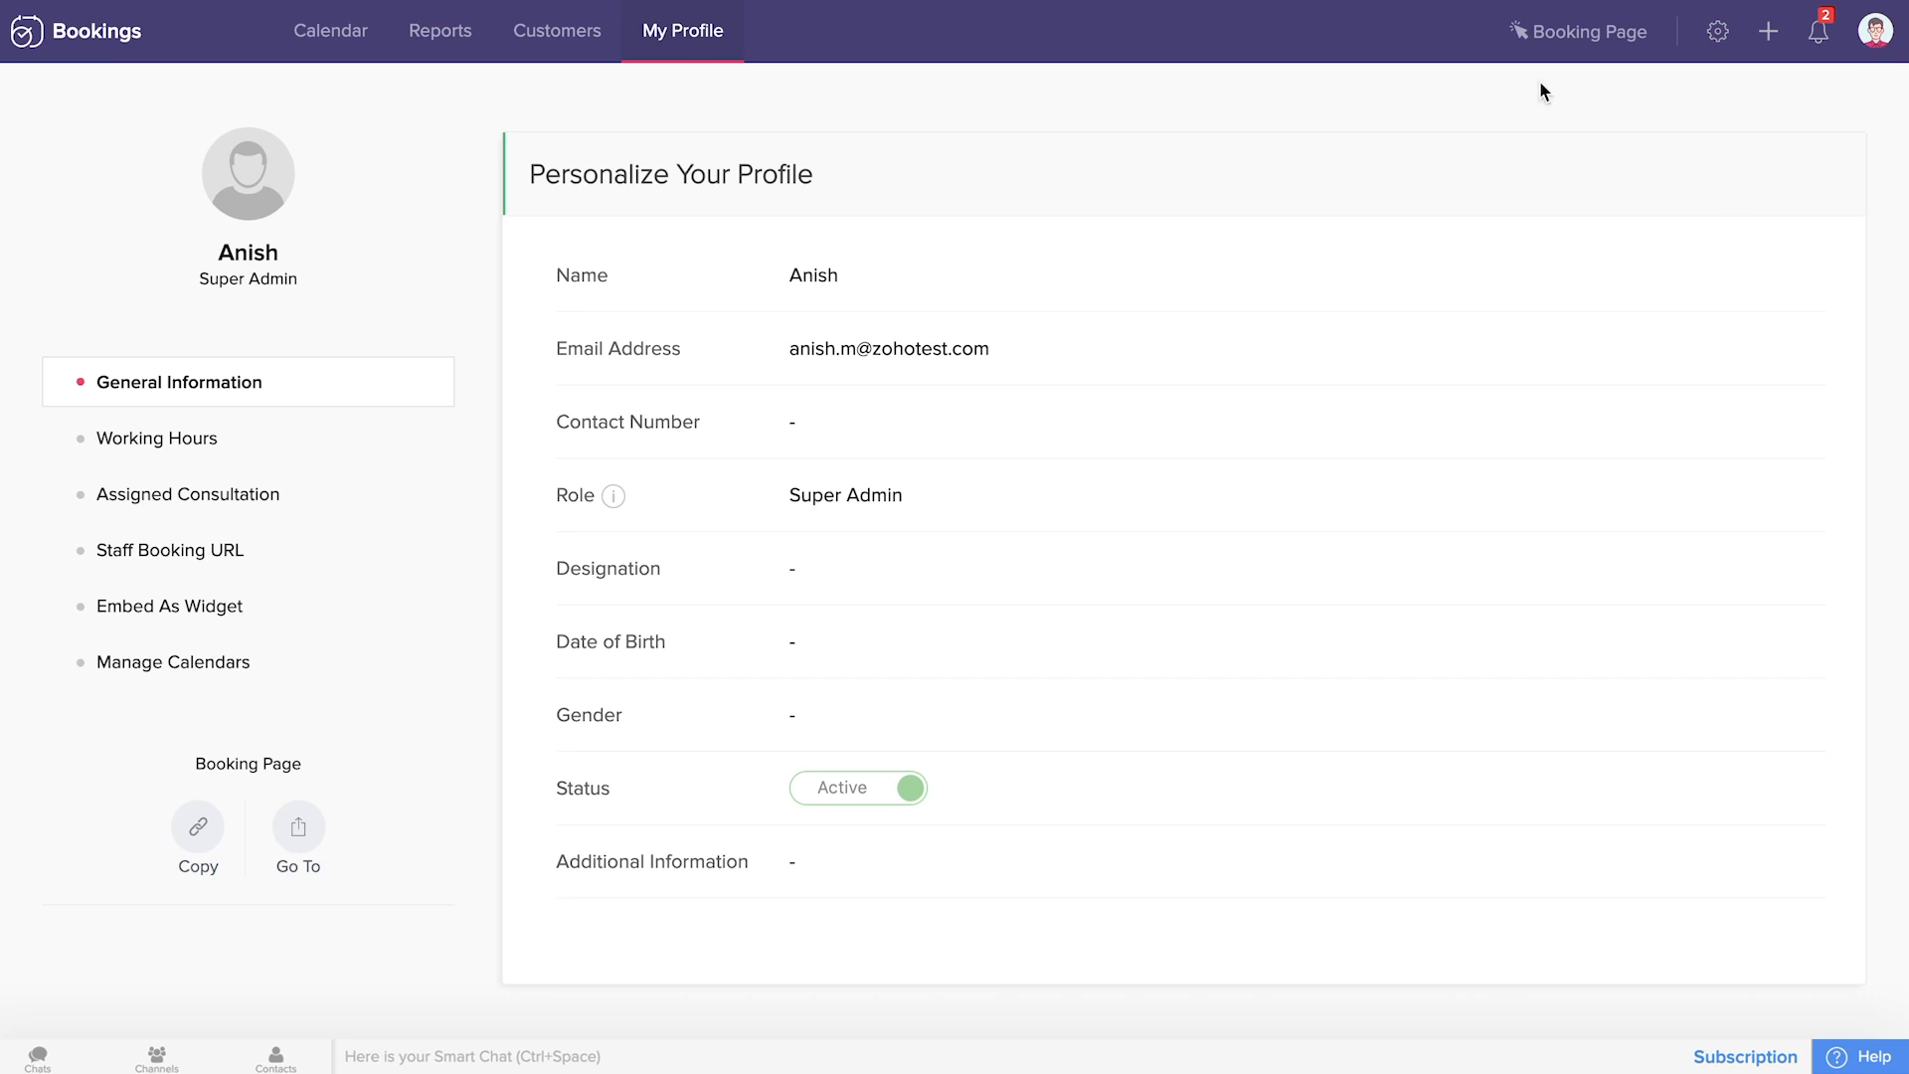
View the Vinika Branding USA customer booking page and its staff choices, leaving the staff selection as is.
click(1556, 43)
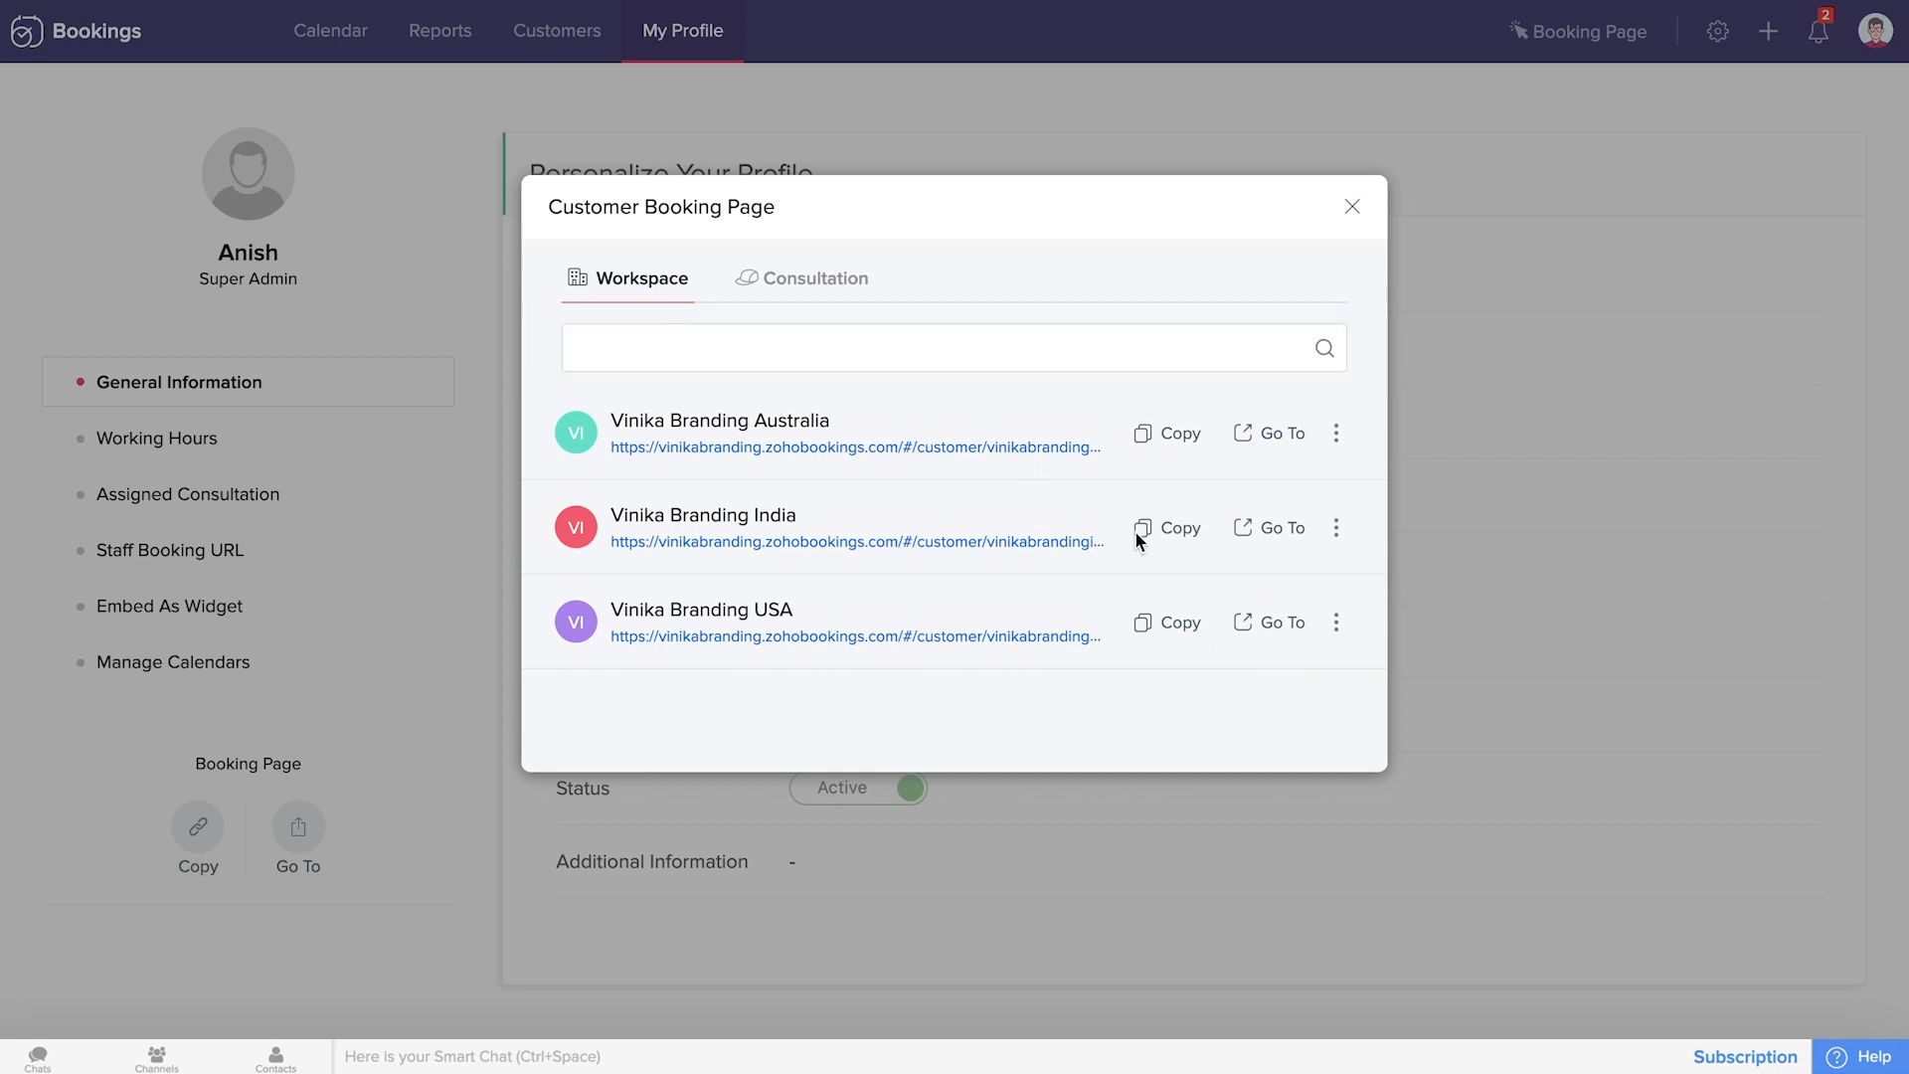
click(1279, 621)
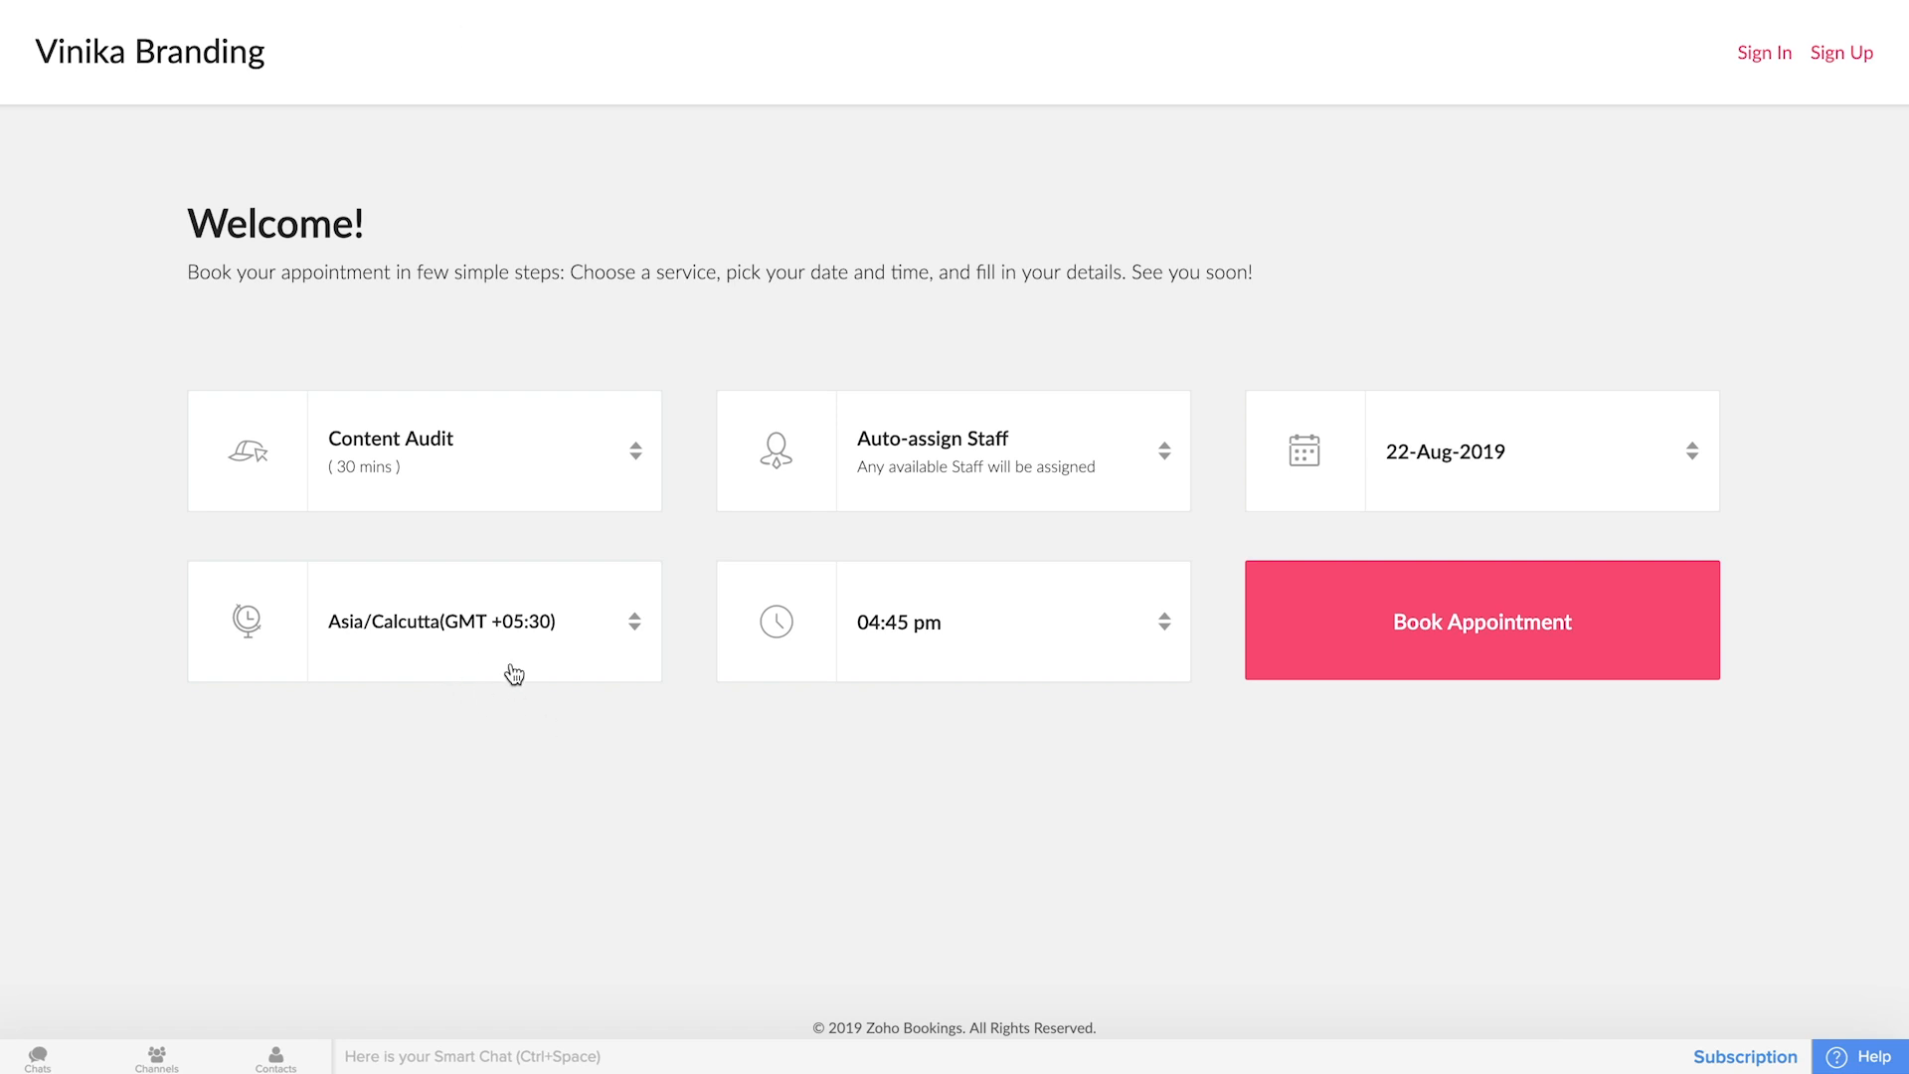
click(994, 460)
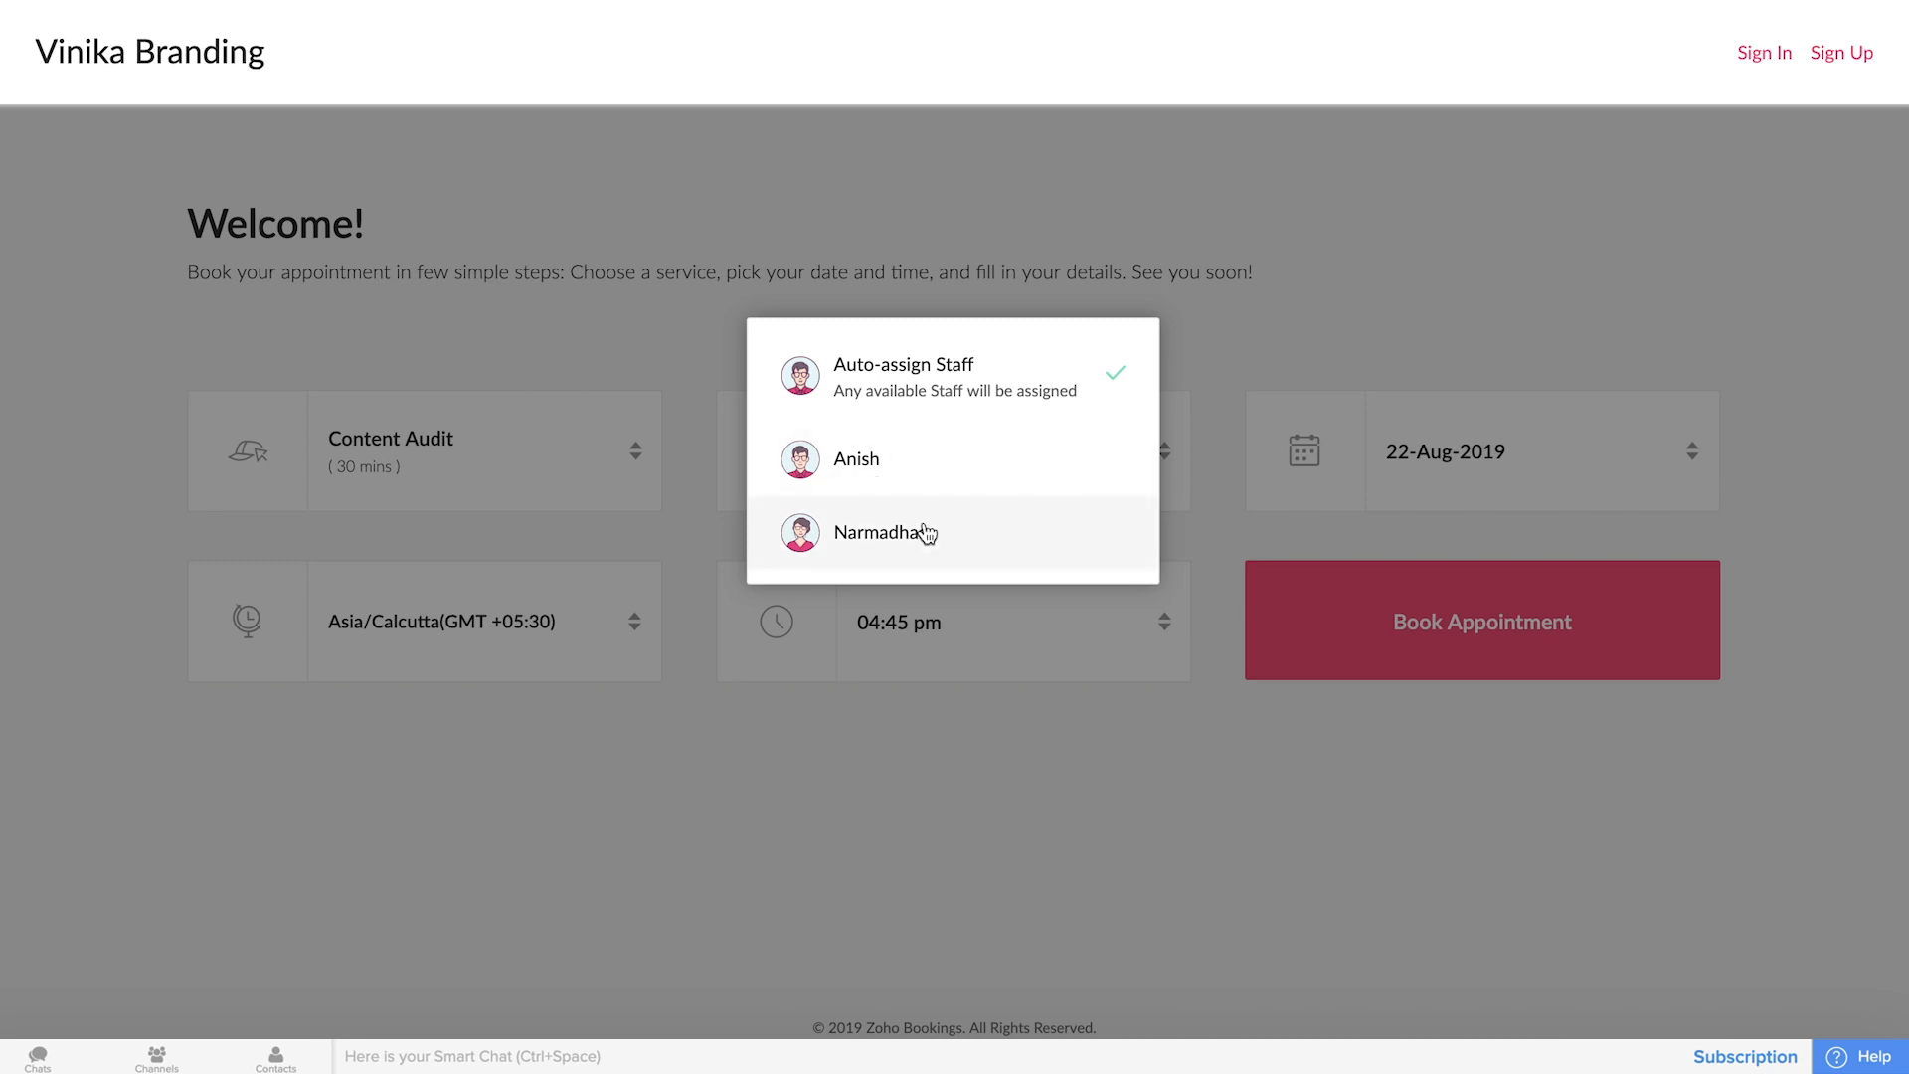
click(861, 257)
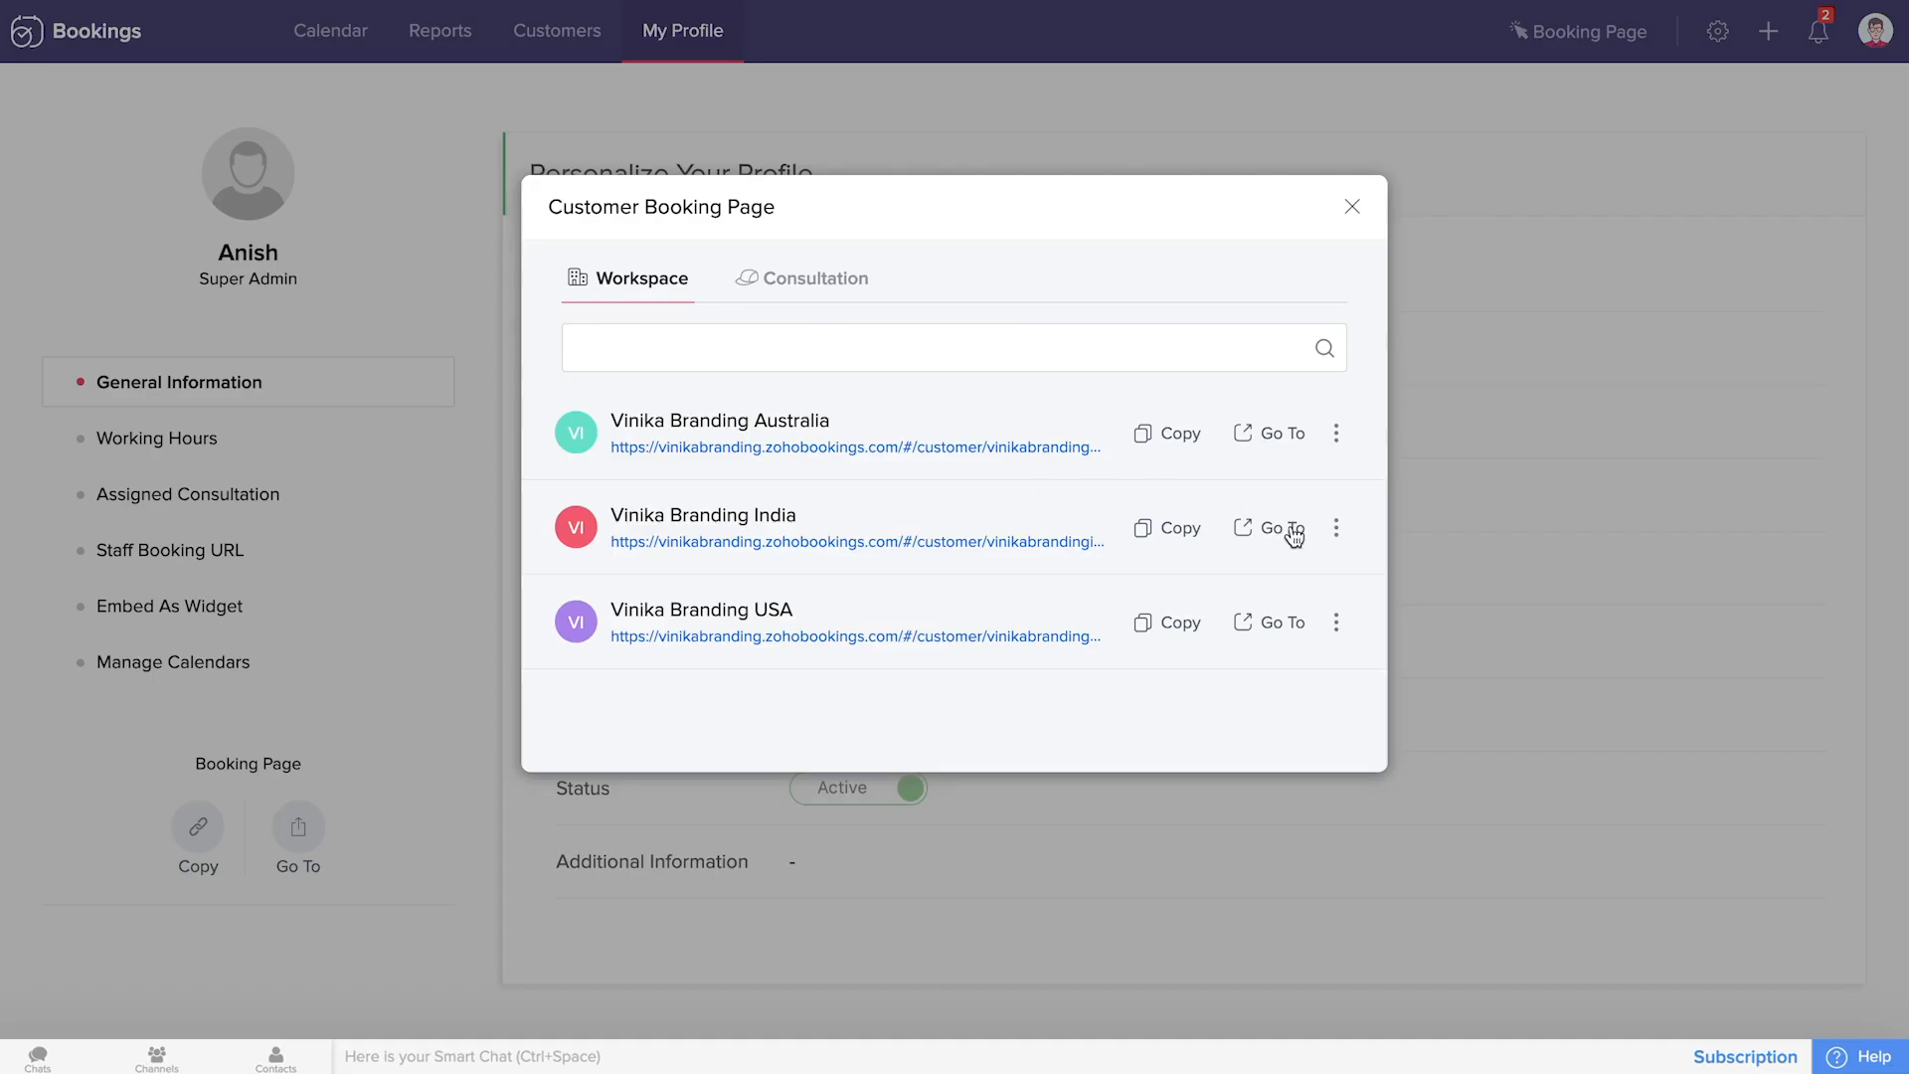
View the India and Australia workspaces' booking pages, check the Australia consultation choices, and close the booking page list.
click(1280, 531)
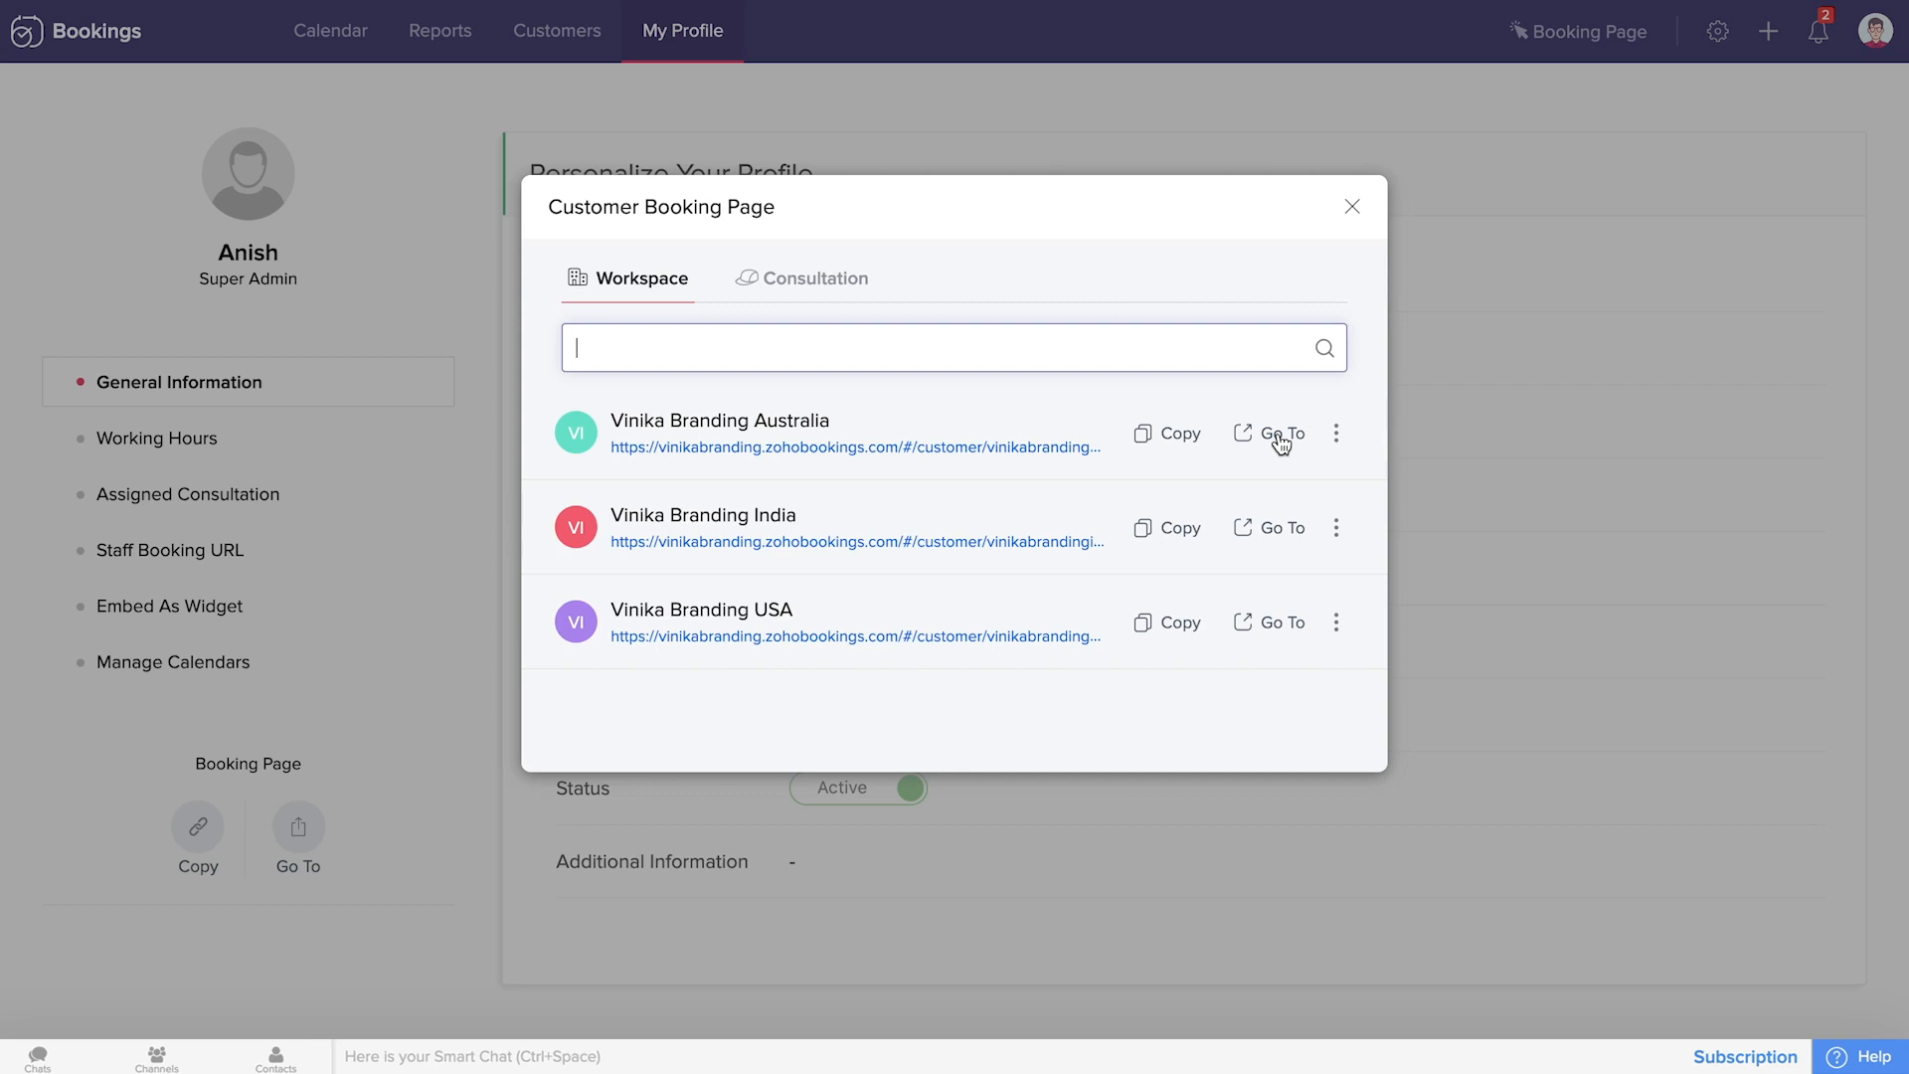
click(1281, 438)
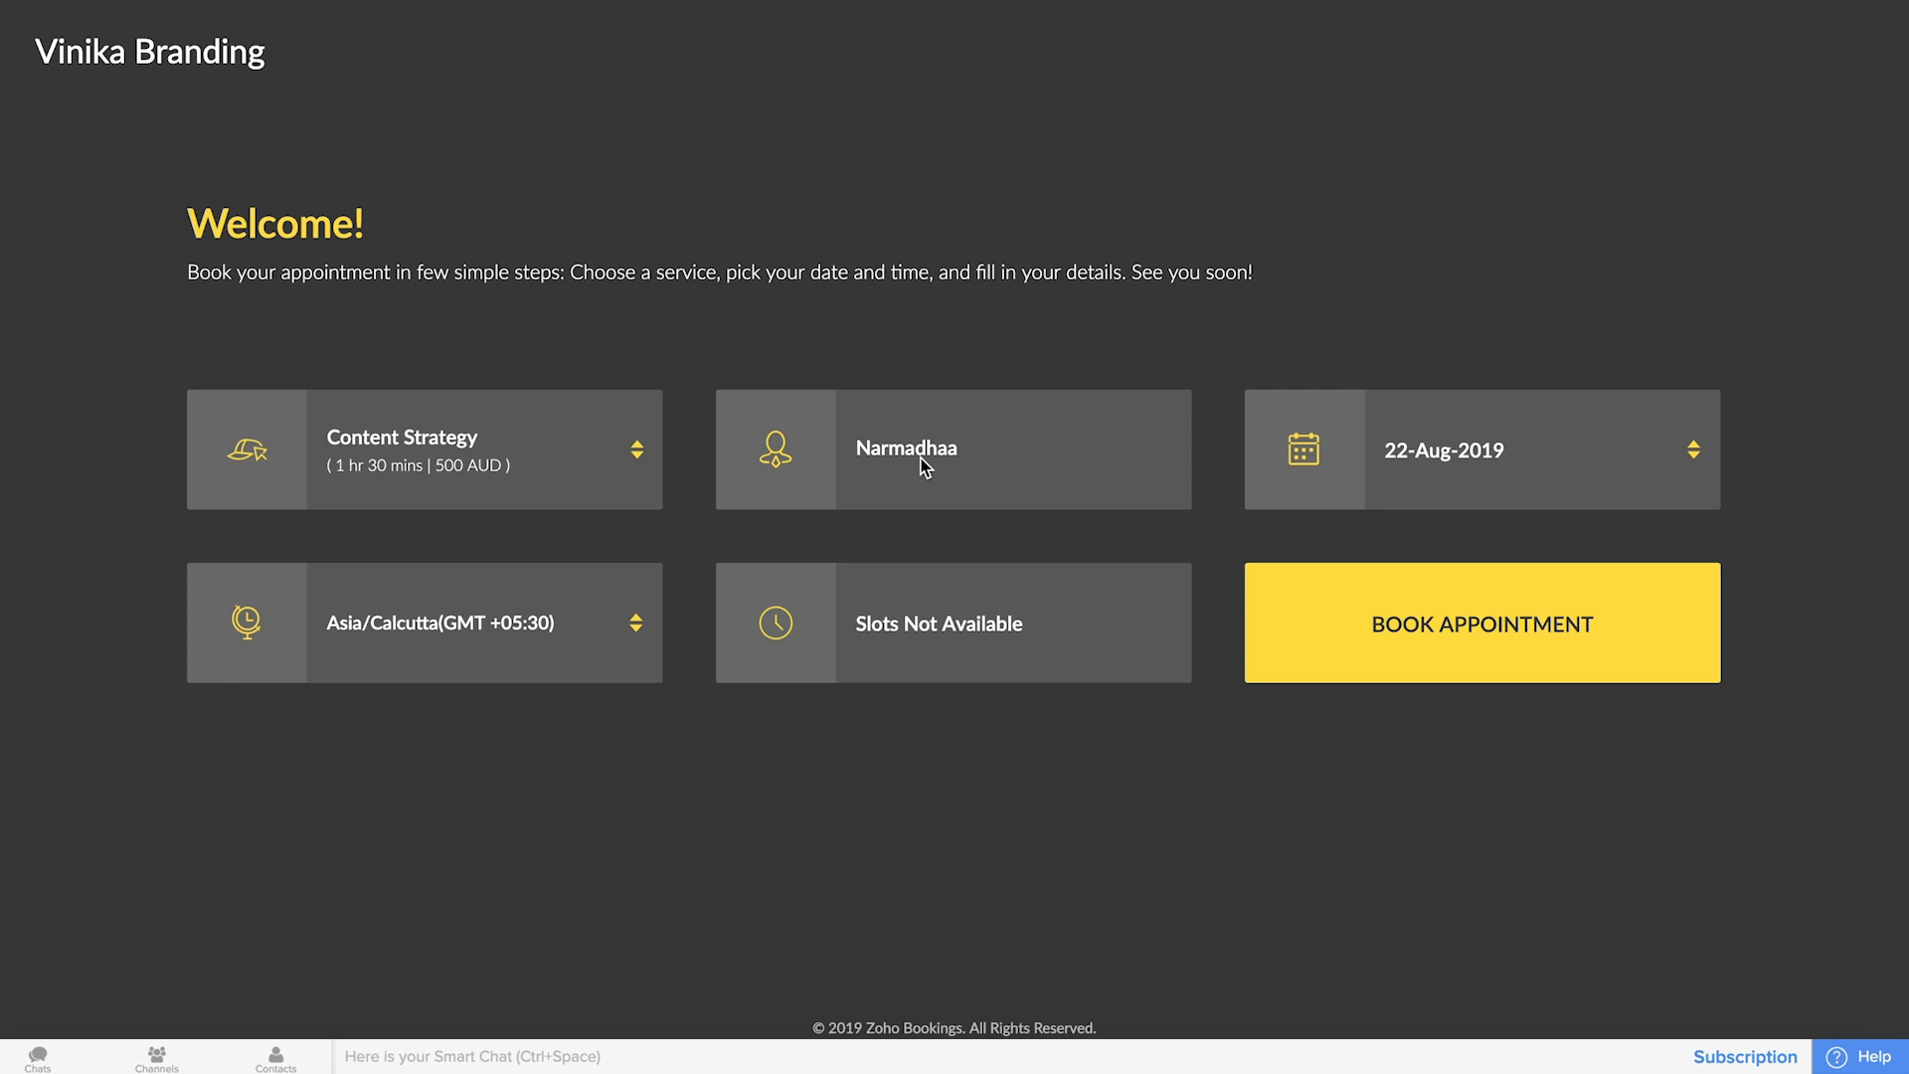
click(635, 458)
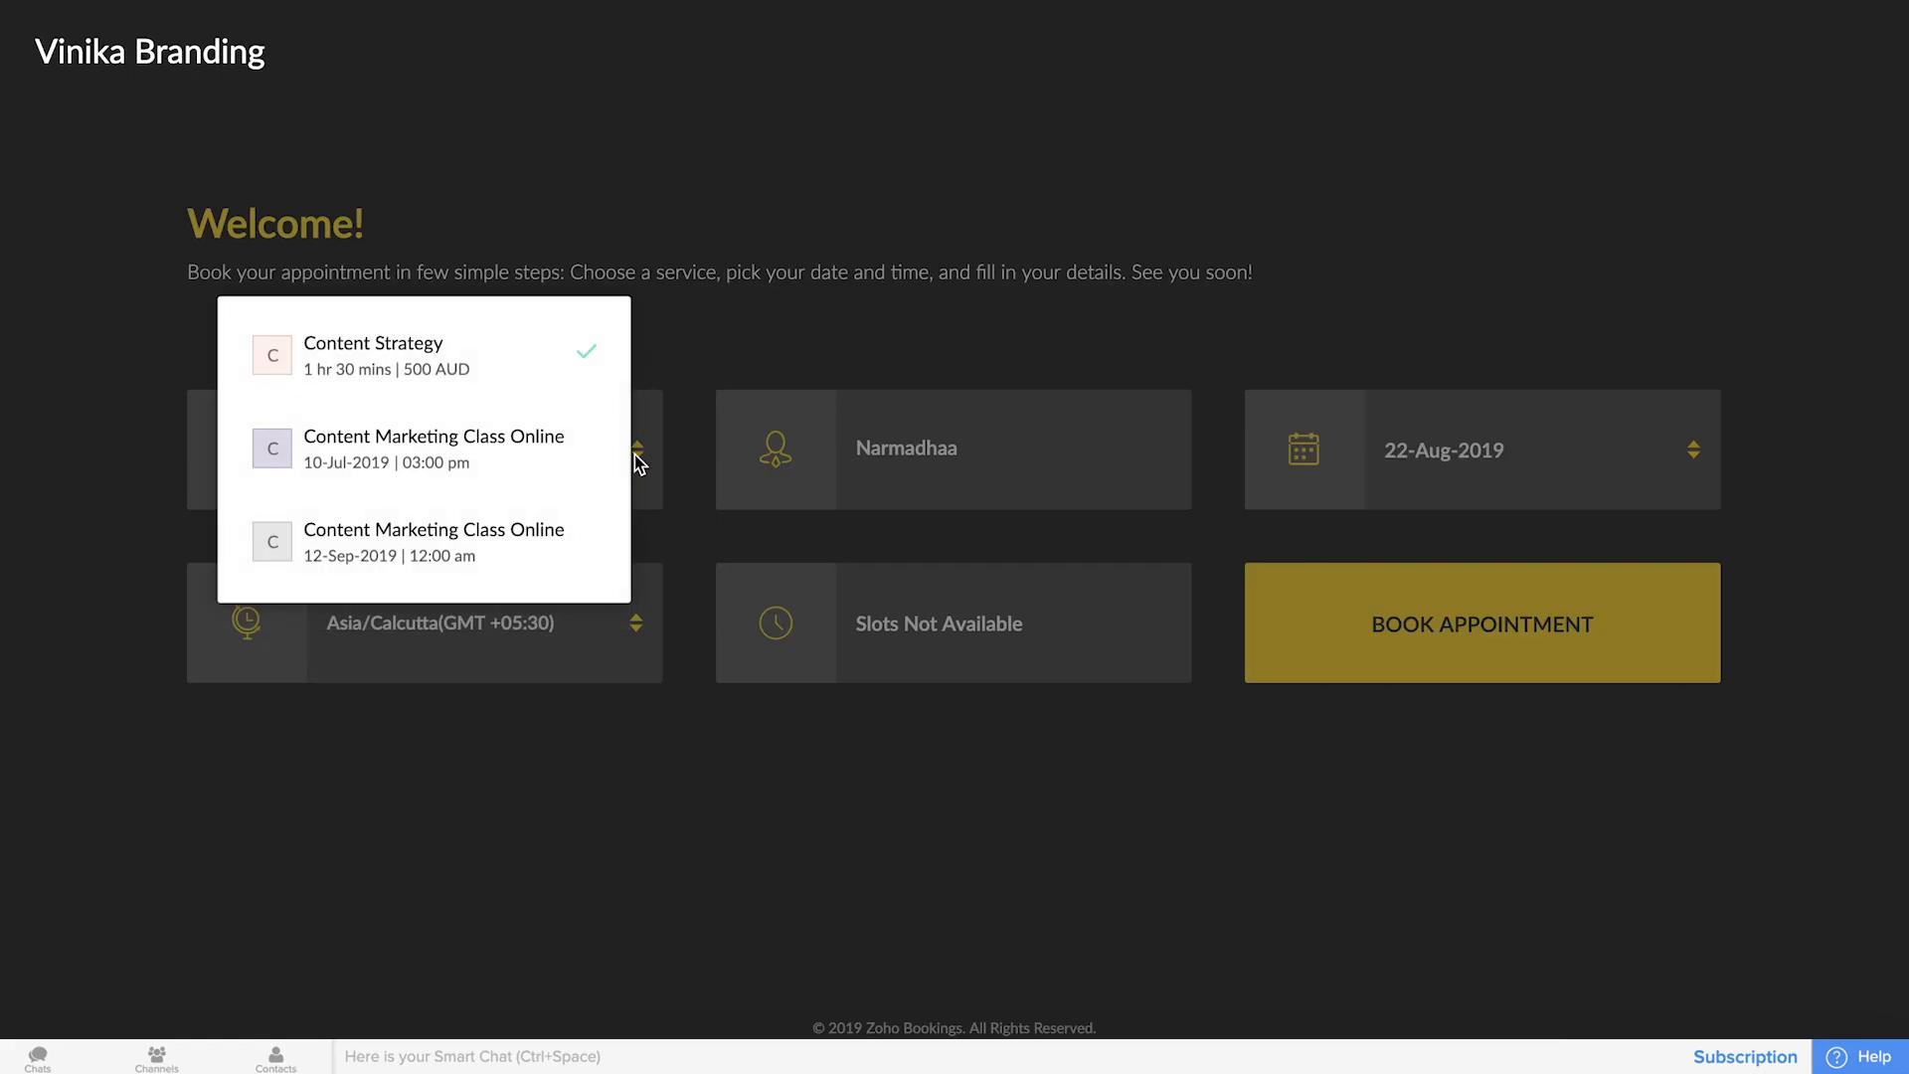
click(569, 752)
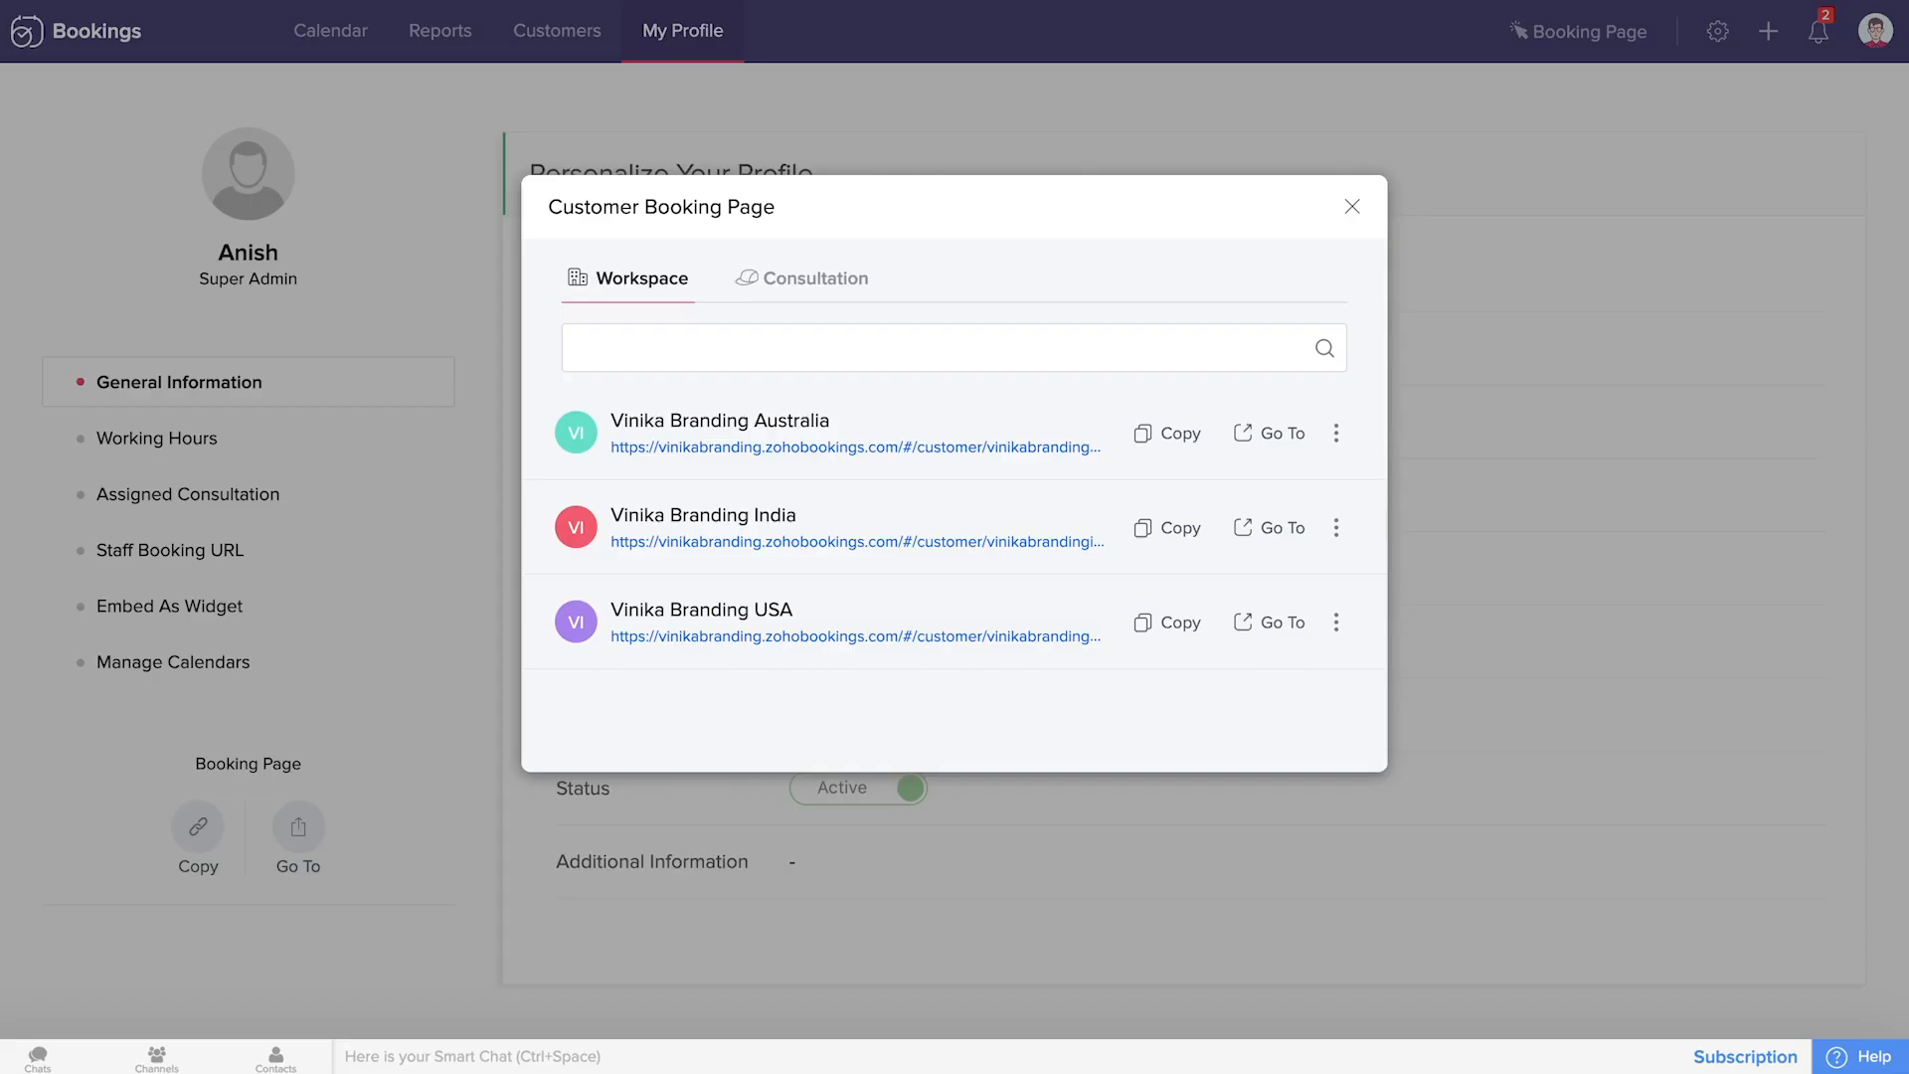
click(1354, 209)
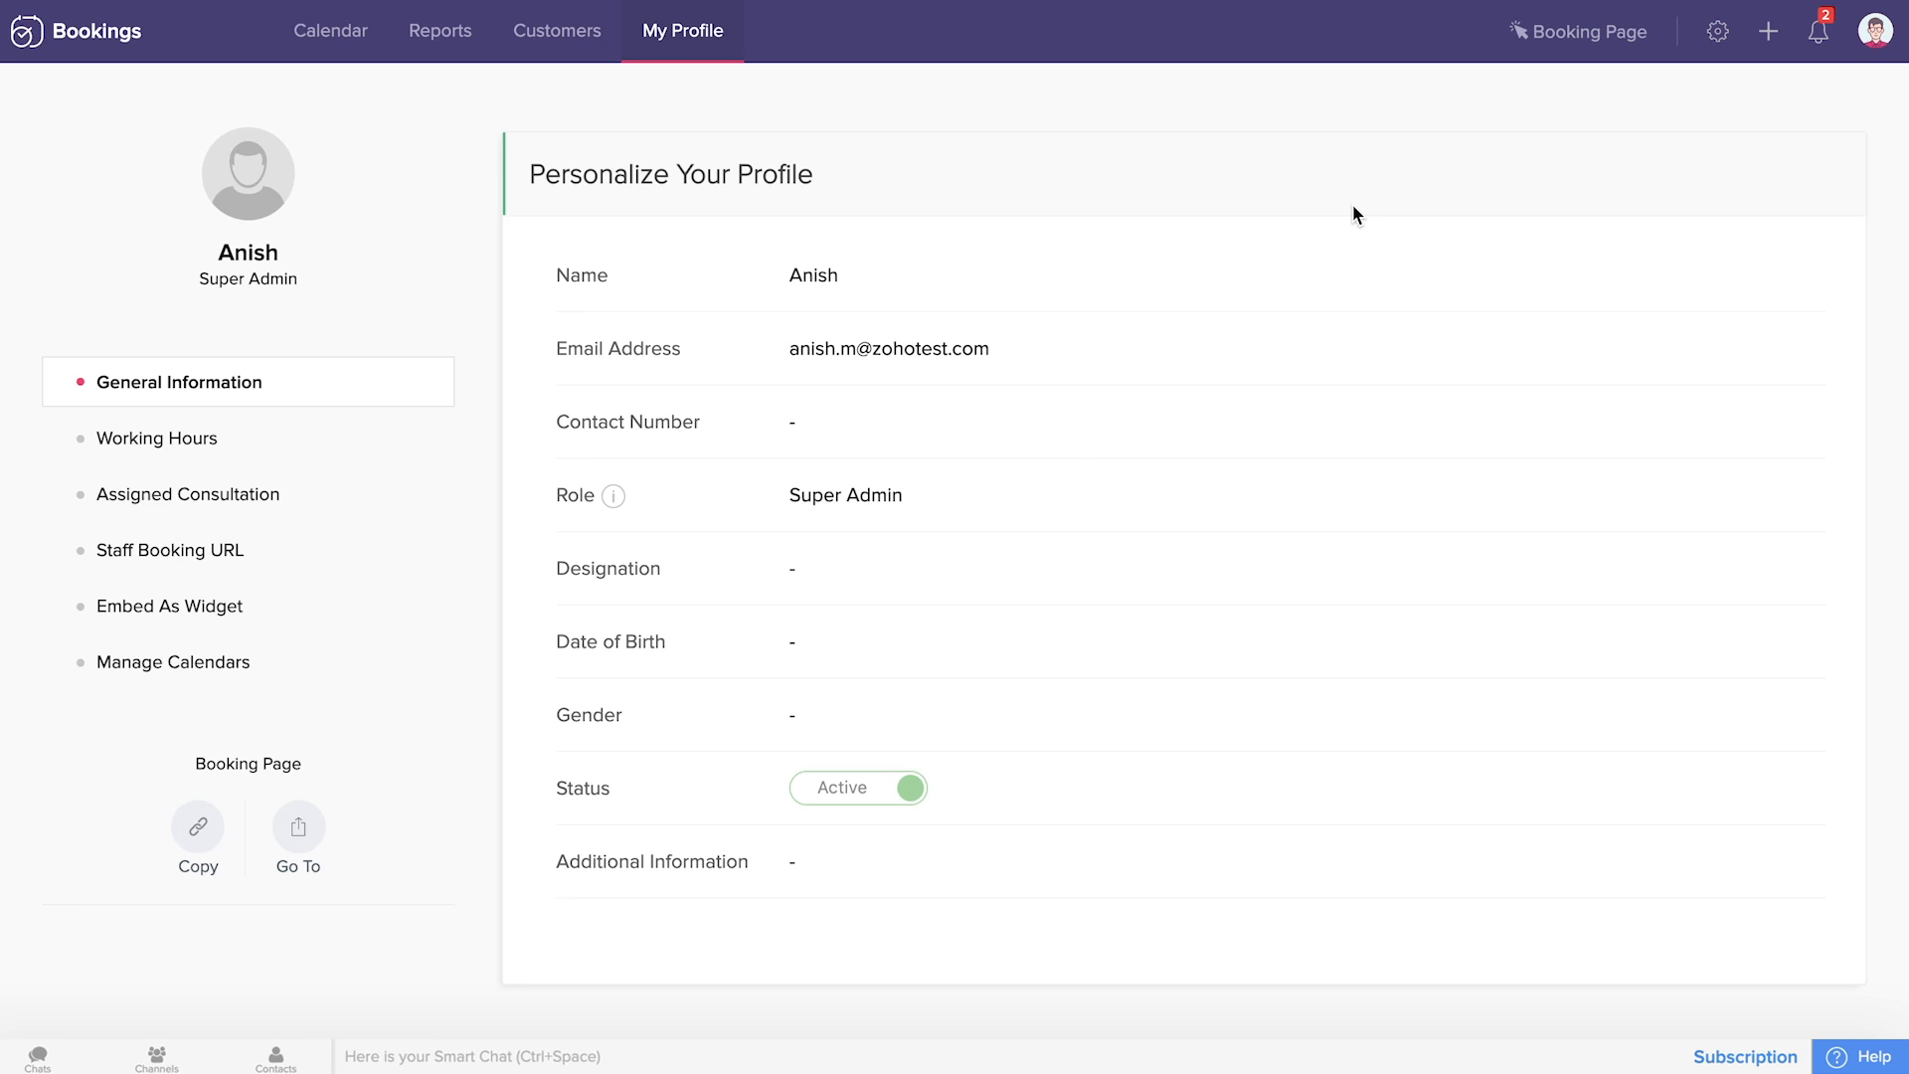